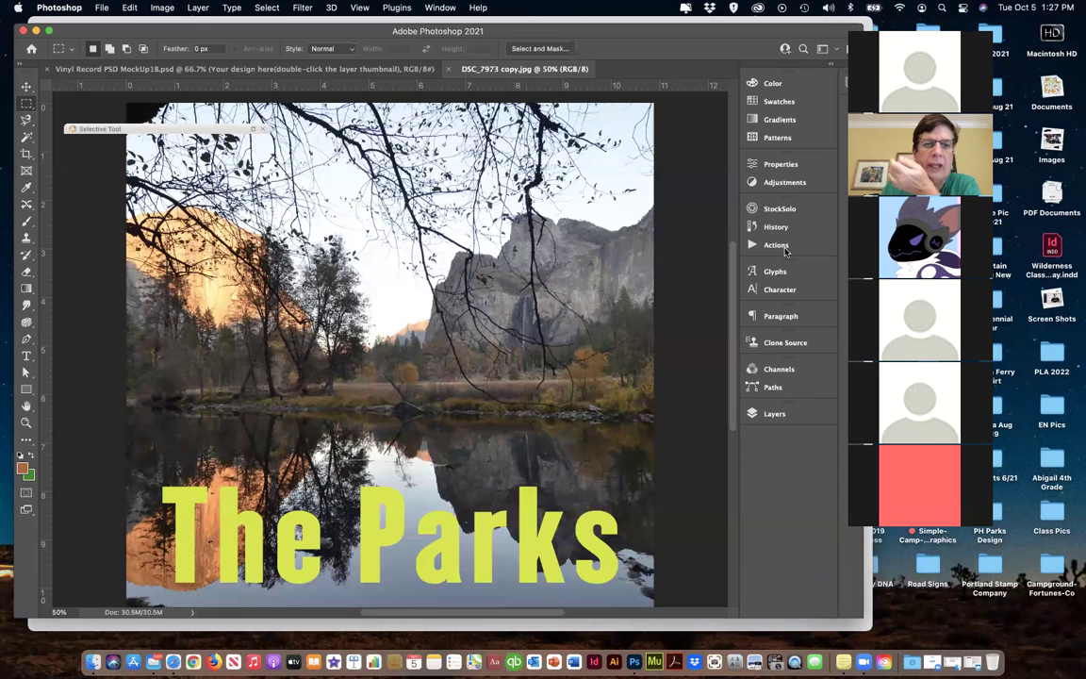
Start opening a file and browse to the Design Cuts Nov. 2020 folder on the Desktop.
left_click(104, 8)
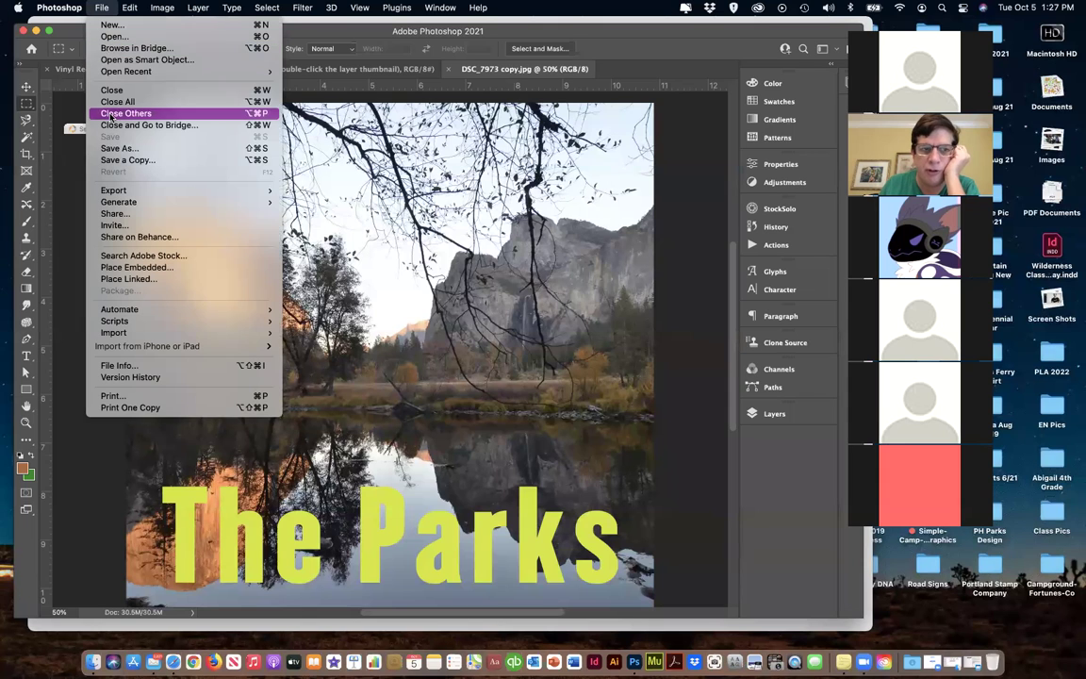
left_click(94, 36)
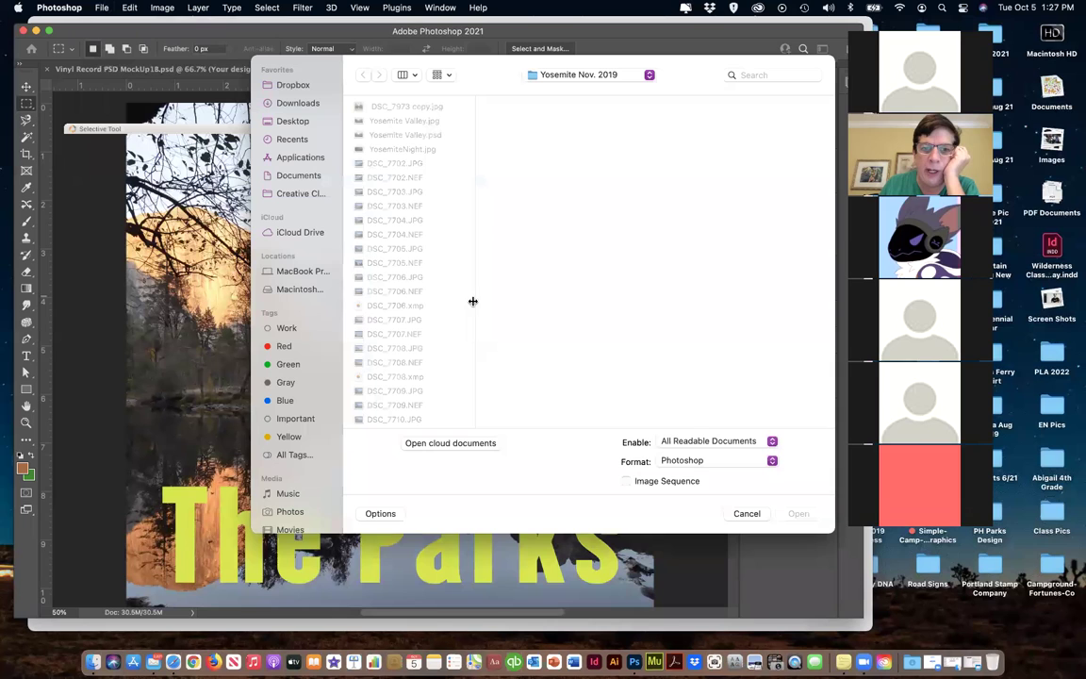
left_click(291, 122)
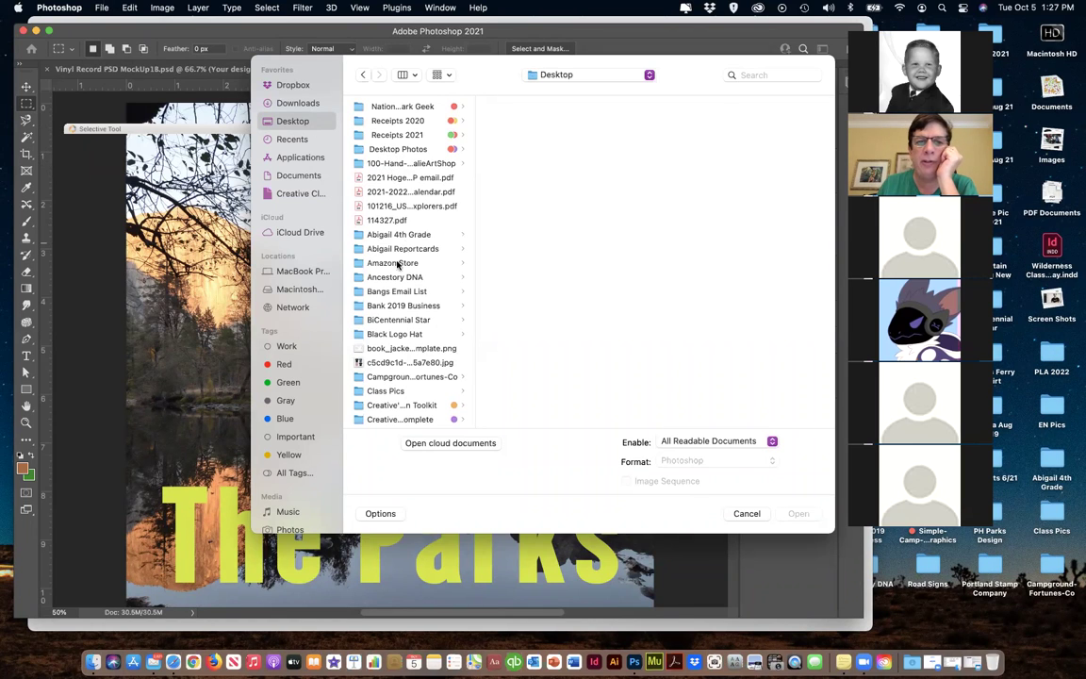
scroll(402, 330, "down", 3)
scroll(399, 340, "down", 6)
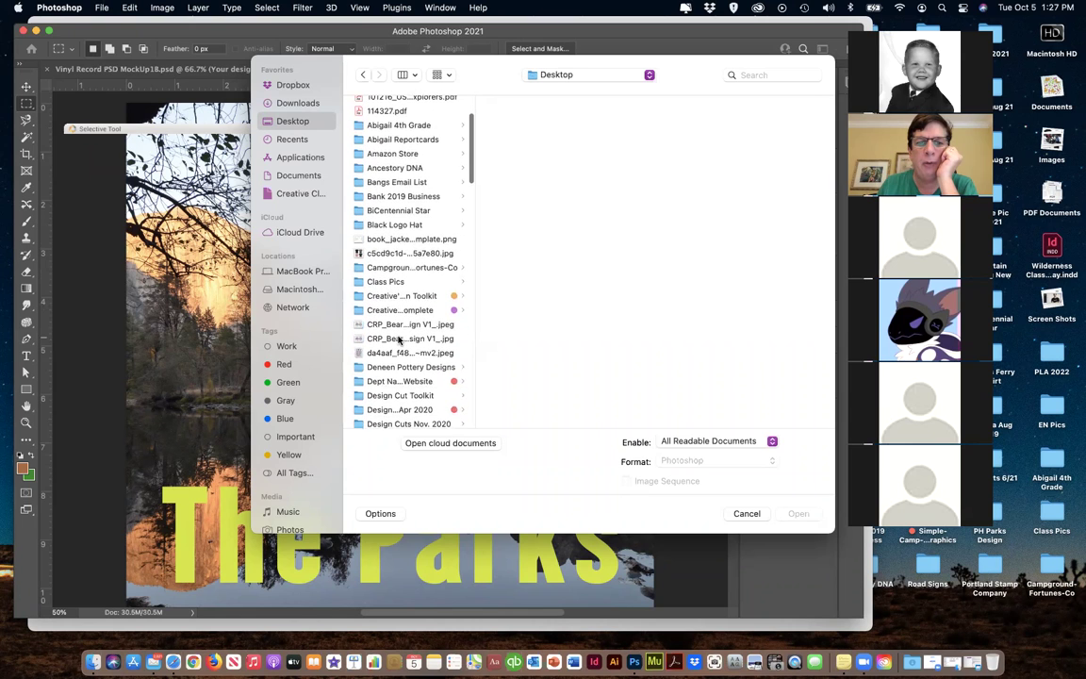
scroll(398, 344, "down", 2)
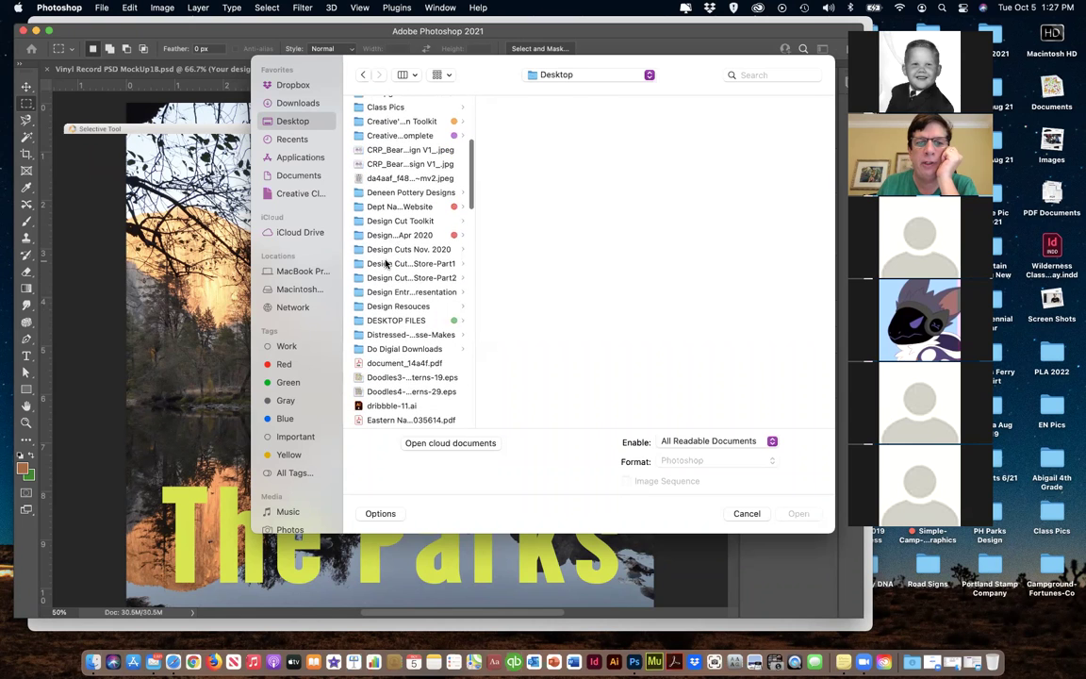
left_click(386, 264)
left_click(381, 250)
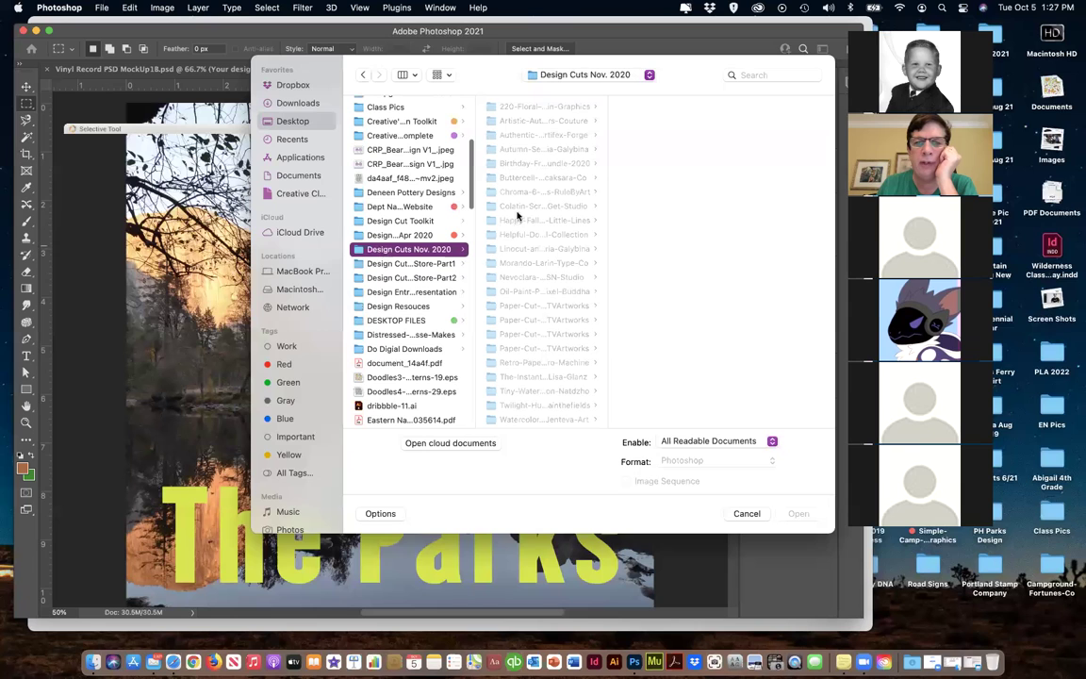
Look through the Buttercell and Paper-Cut Creator folders, including 40 Smart Materials and Inside Cut, for a paper texture.
left_click(514, 179)
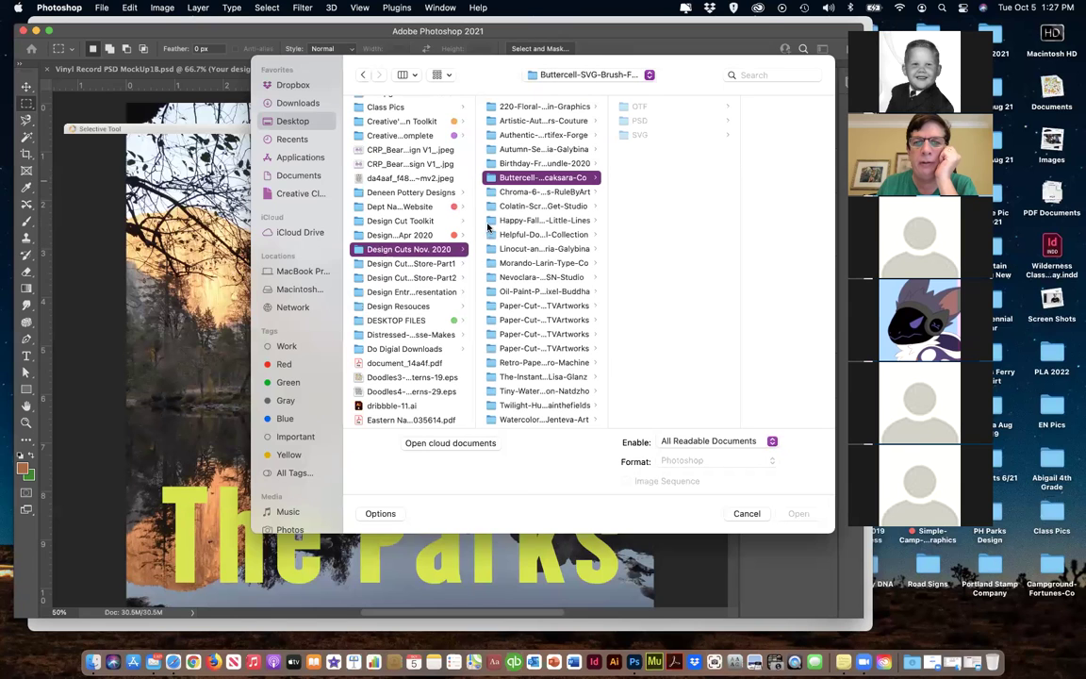
left_click(519, 293)
left_click(514, 305)
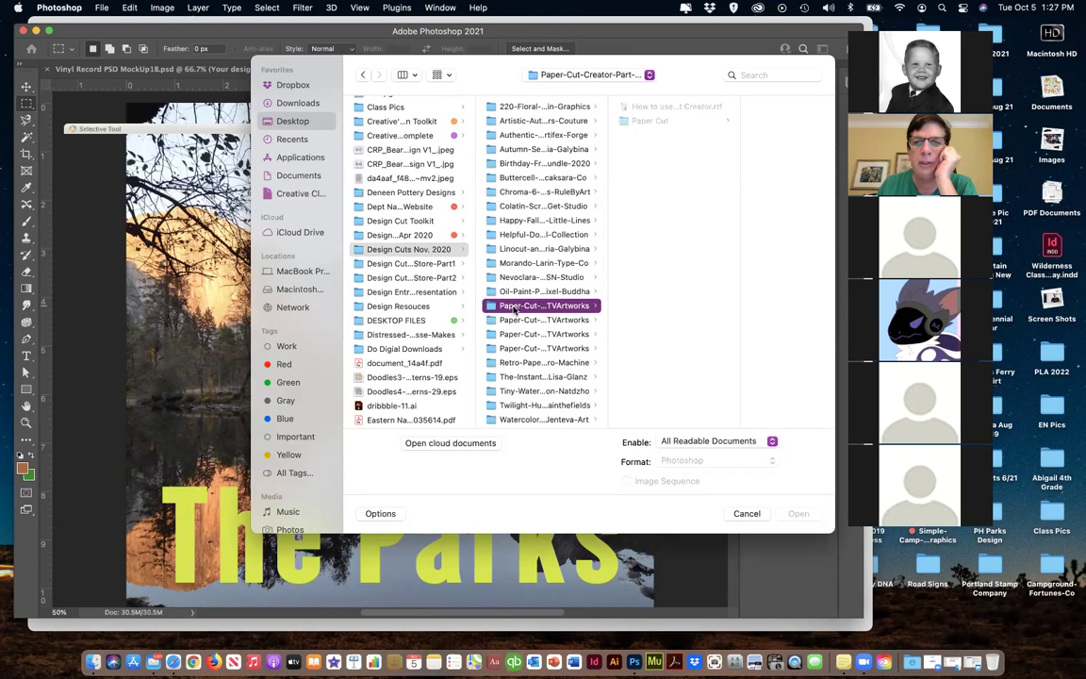
left_click(660, 120)
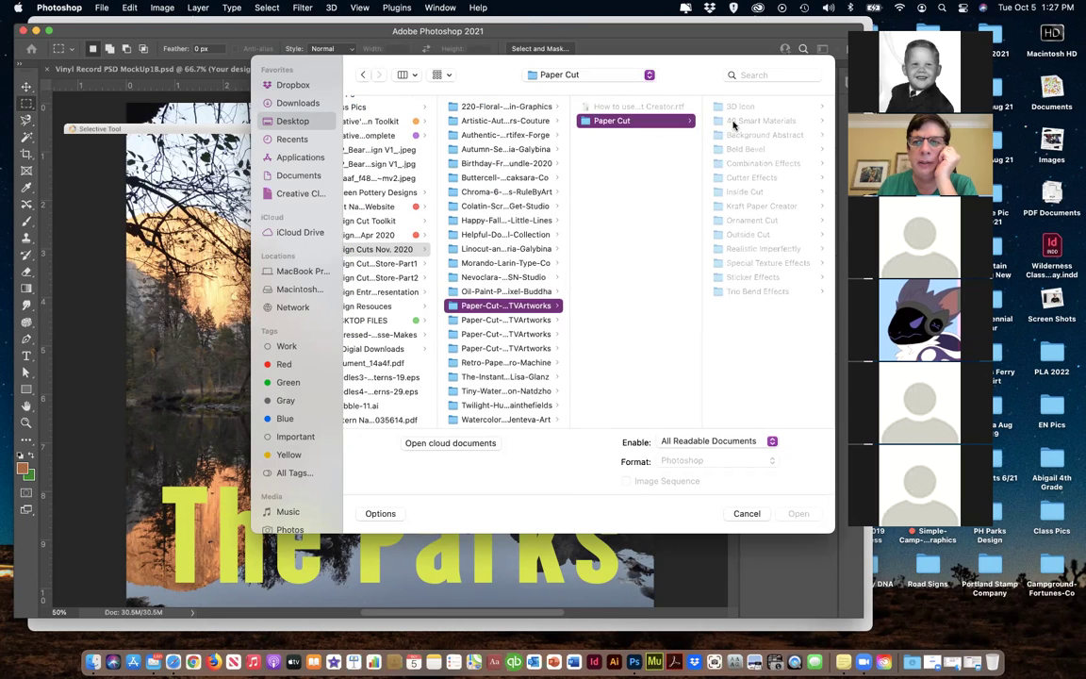
left_click(728, 121)
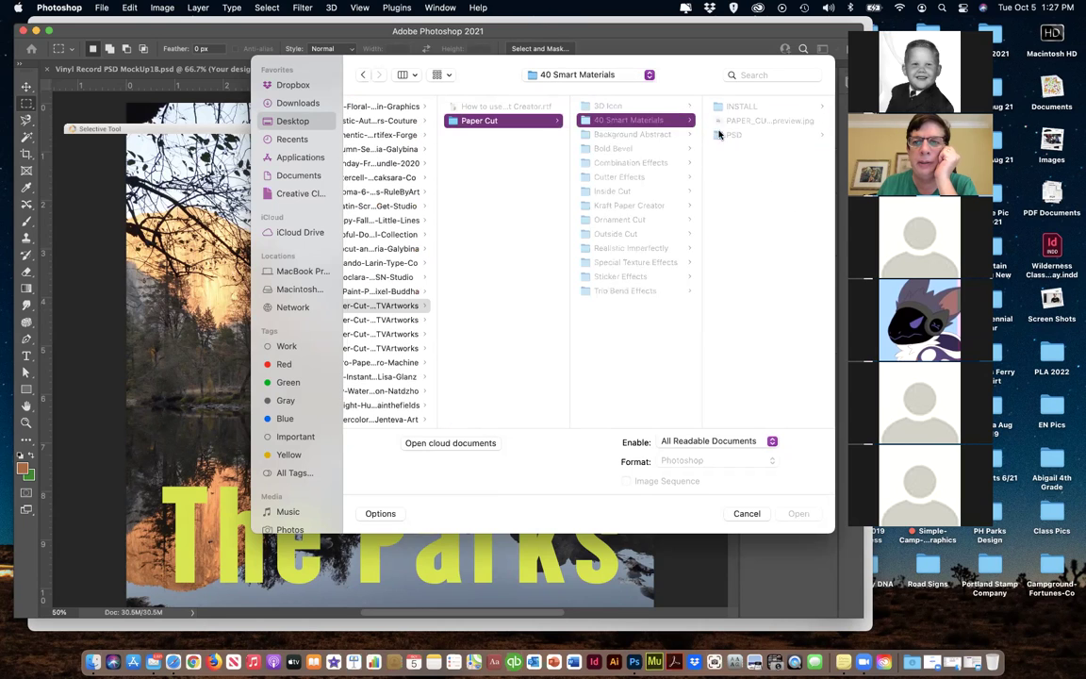
left_click(615, 177)
left_click(607, 191)
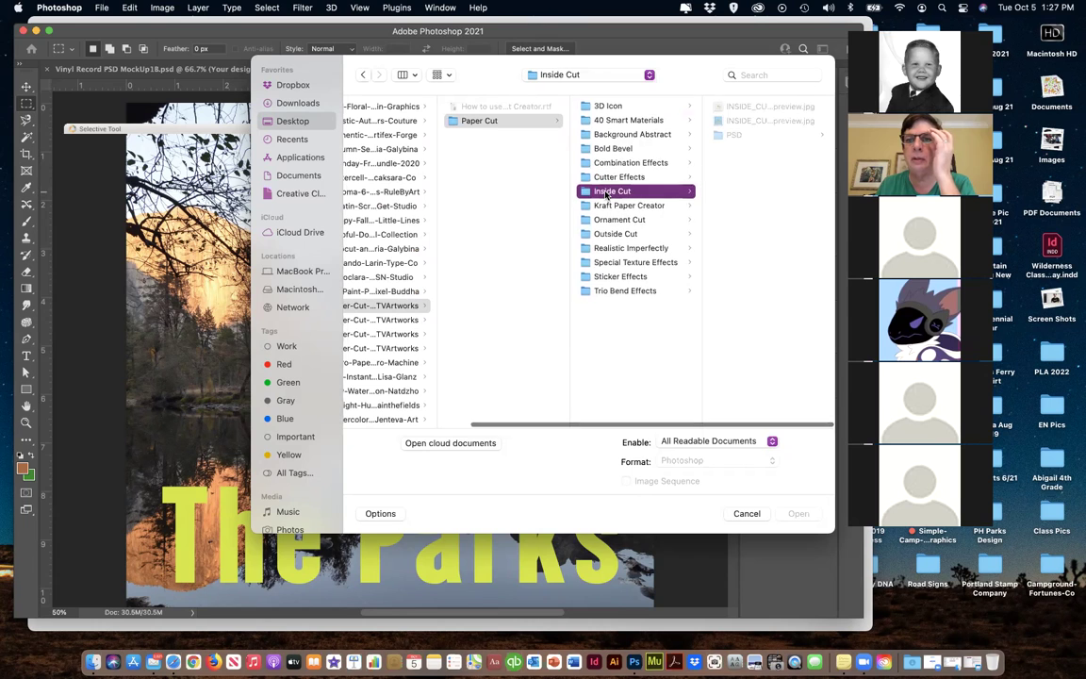
left_click(750, 138)
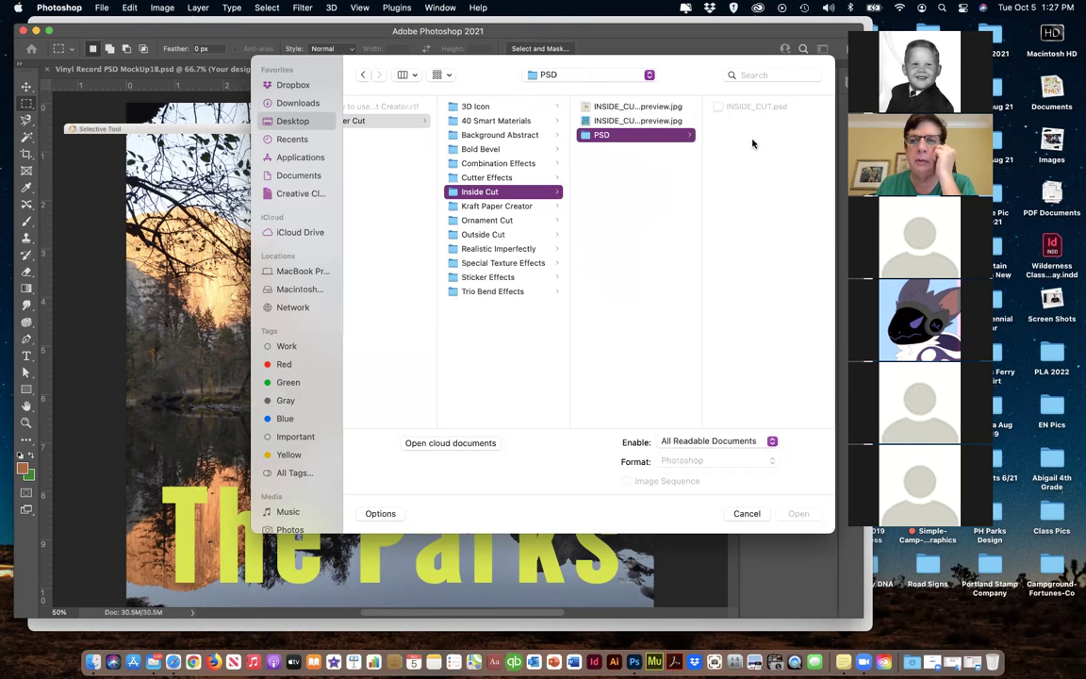
left_click(496, 248)
scroll(516, 252, "left", 3)
left_click(373, 319)
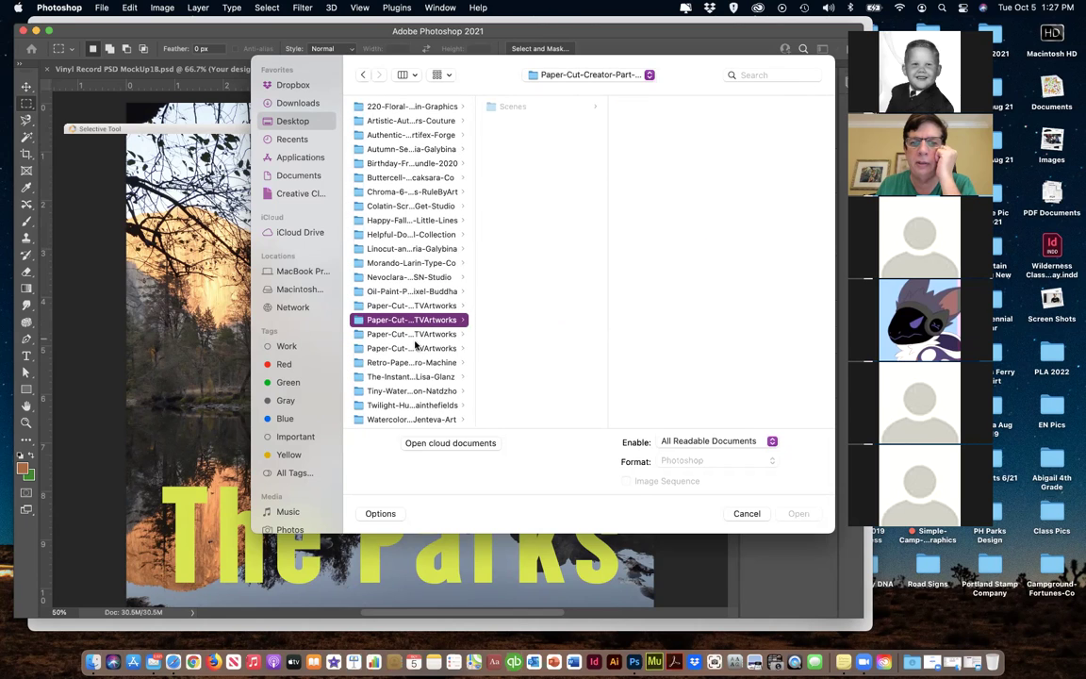
Preview the paper textures in the Retro-Paper-Colored folder and open 21.png.
left_click(414, 362)
left_click(508, 181)
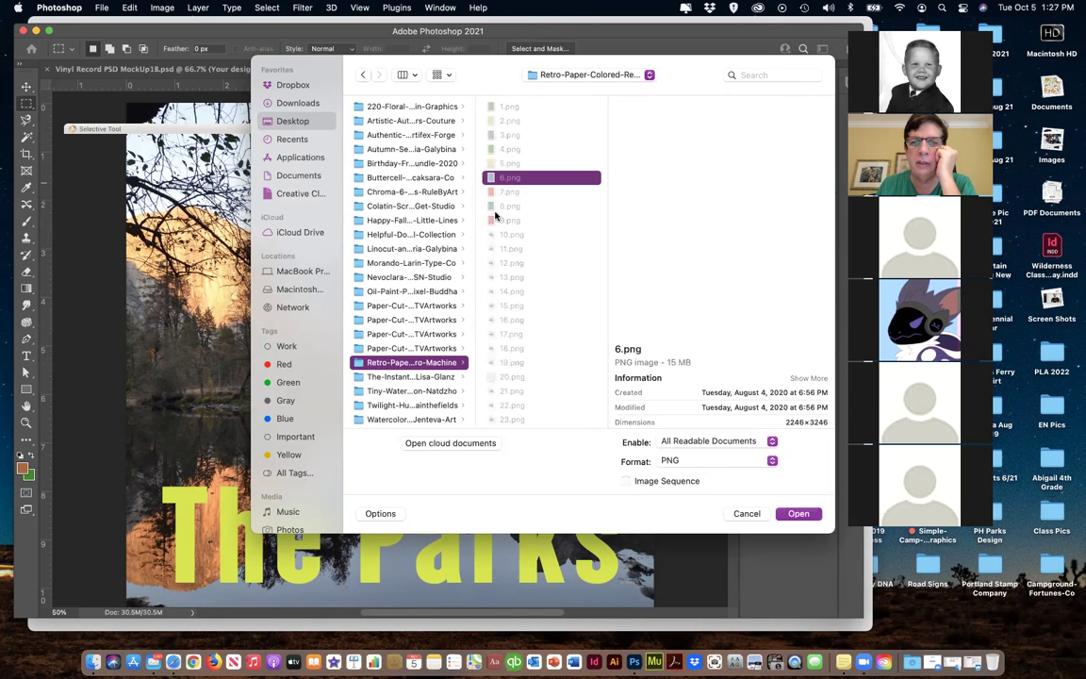
left_click(499, 231)
scroll(504, 264, "down", 3)
left_click(511, 249)
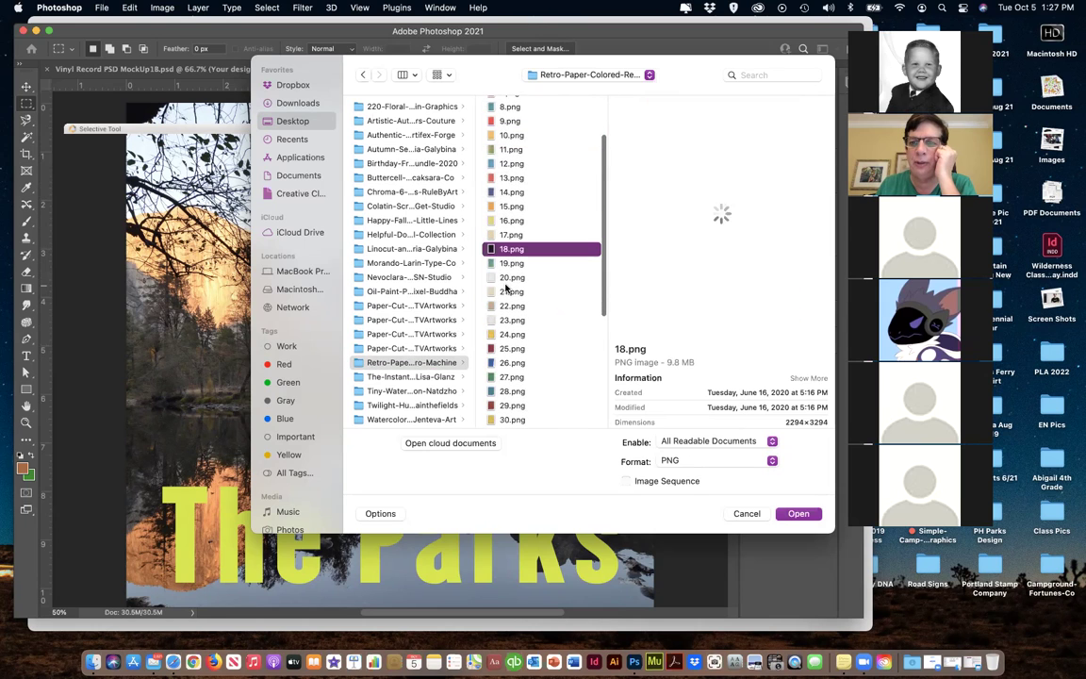
left_click(509, 291)
left_click(509, 347)
left_click(505, 319)
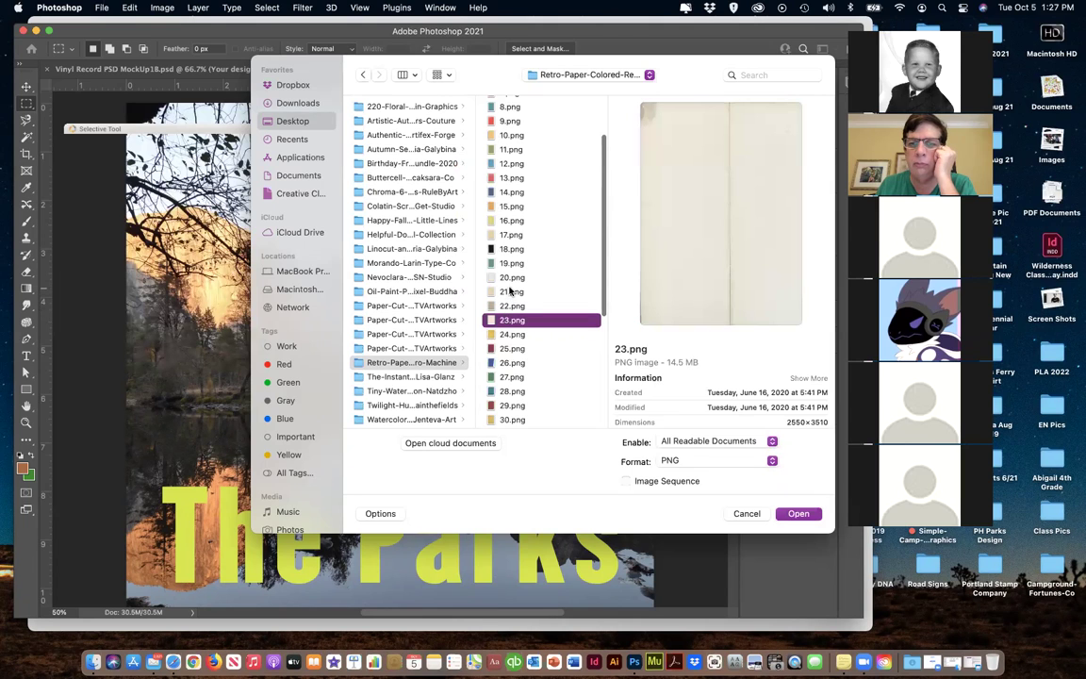
left_click(509, 291)
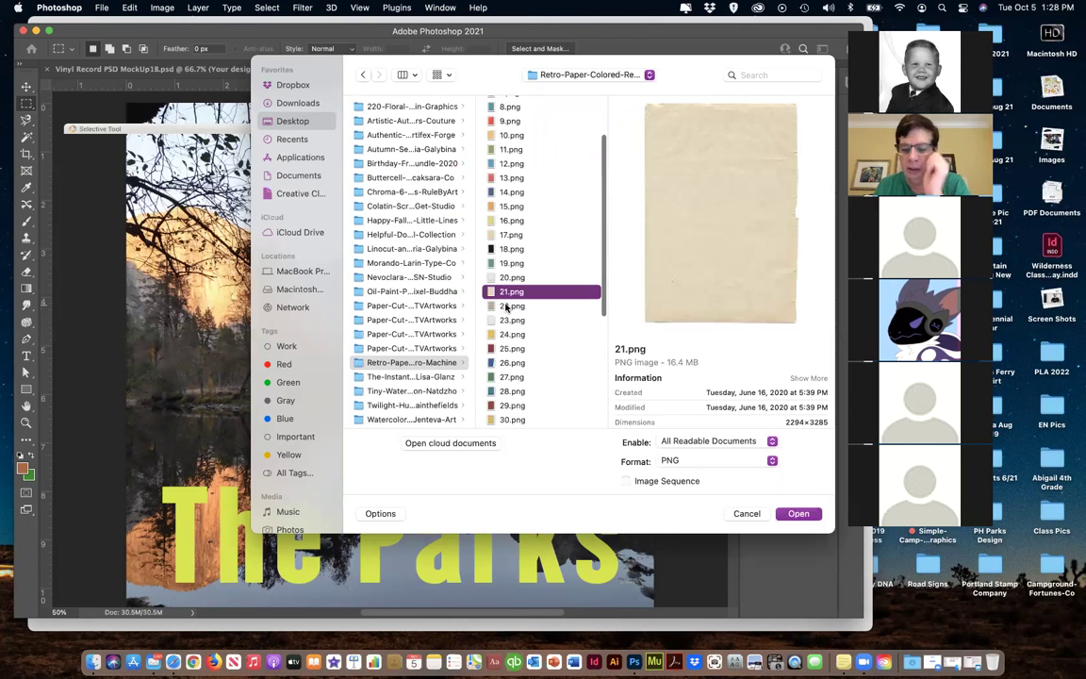
key("space")
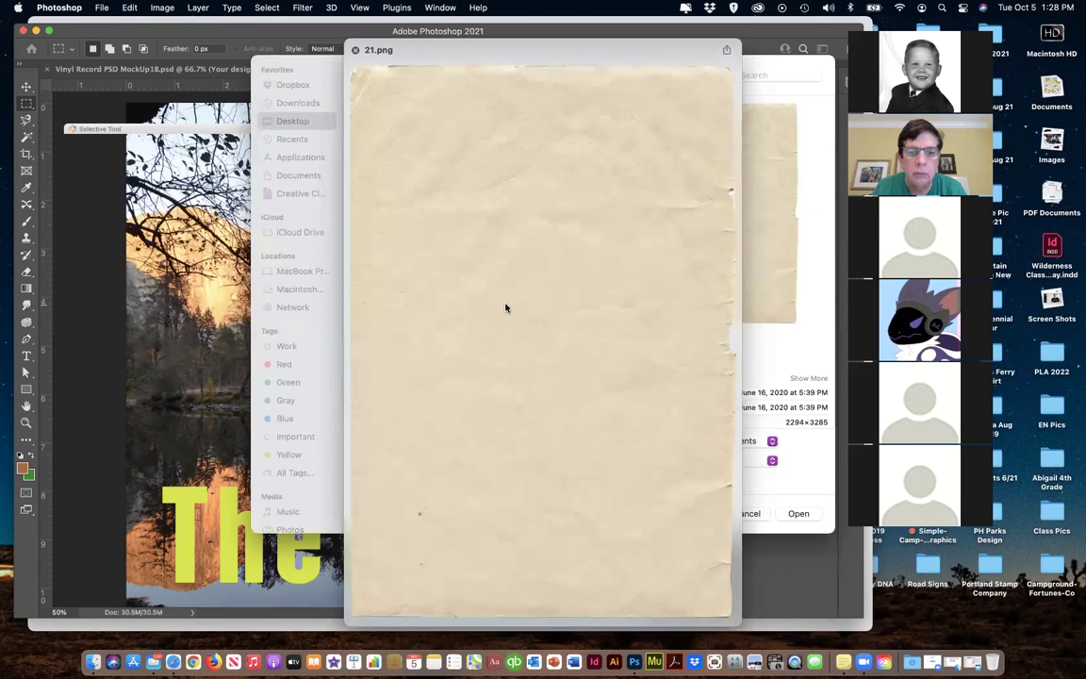
key("space")
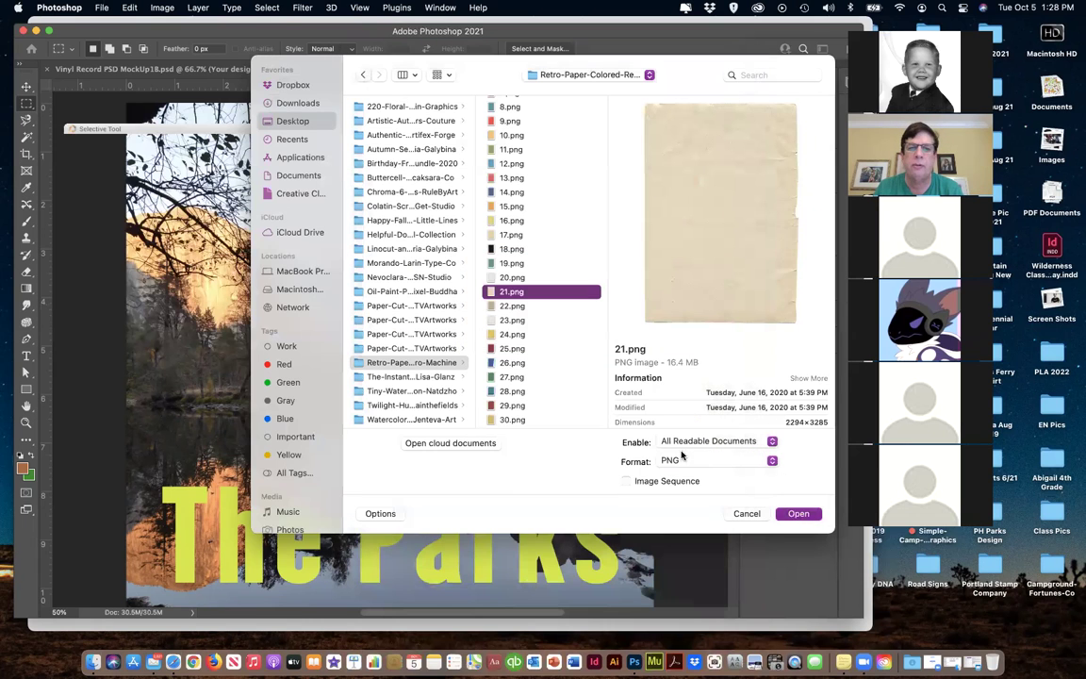
key("Return")
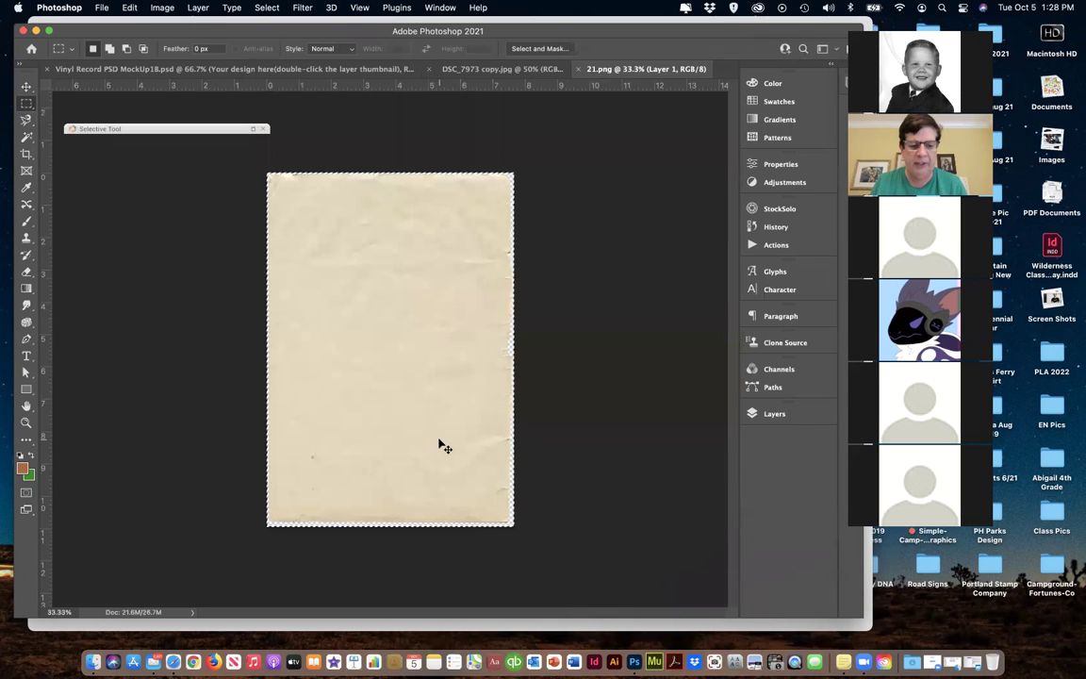
Copy the whole paper texture and paste it as a new layer into DSC_7973 copy.jpg.
key("super+c")
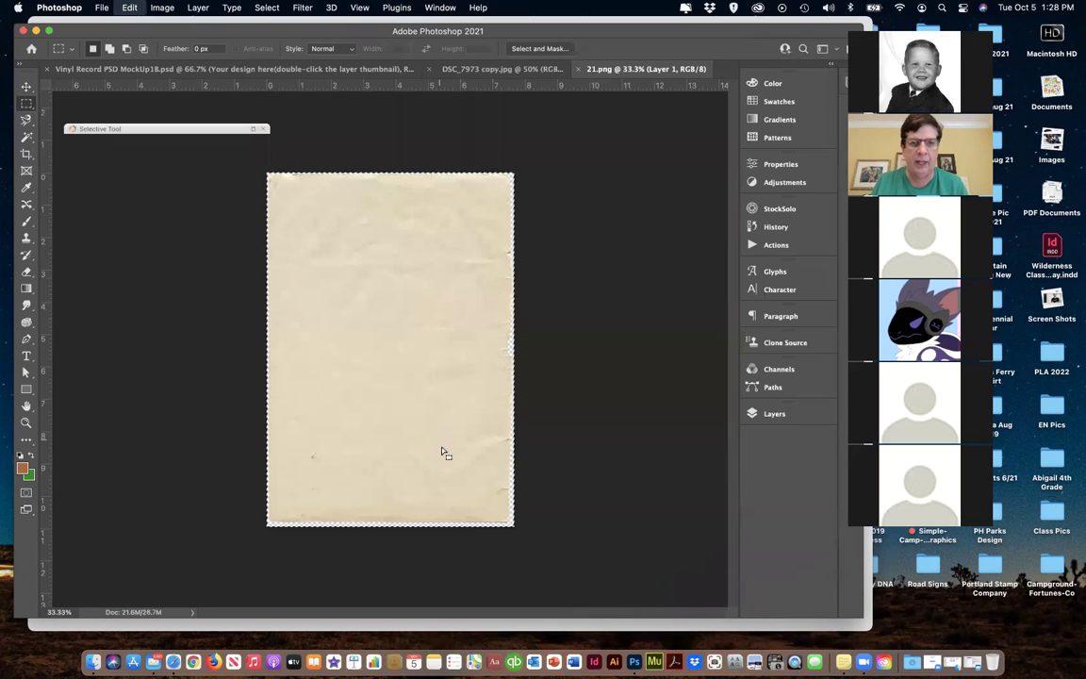
left_click(471, 68)
key("super+v")
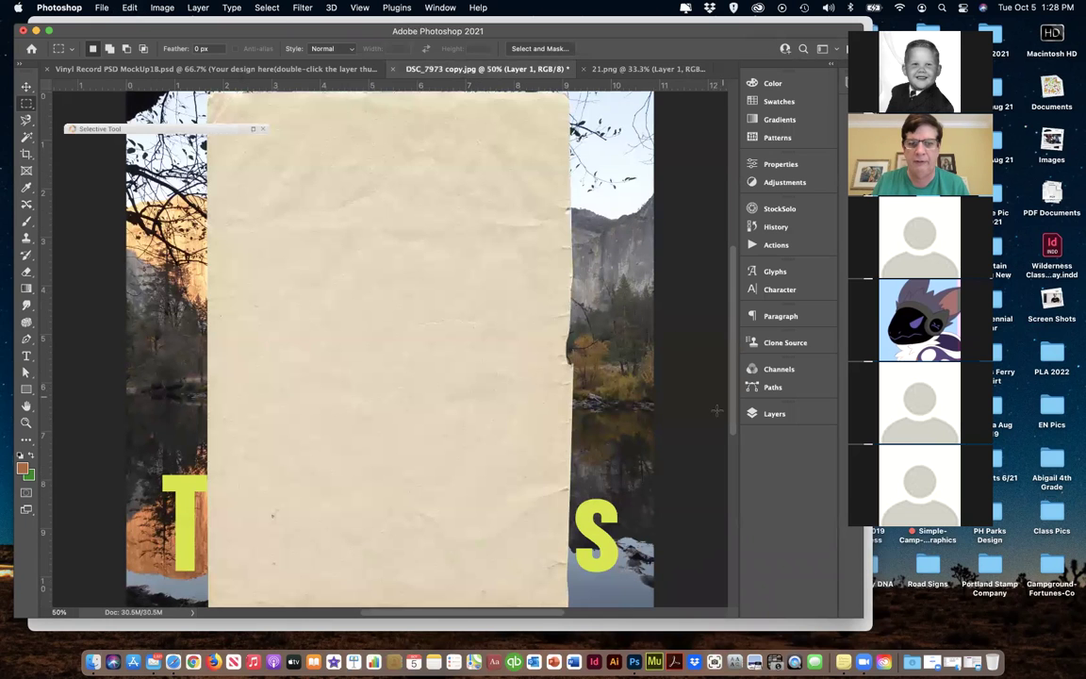
Scale up and reposition the pasted paper texture with Free Transform so it covers the entire canvas.
key("super+minus")
key("super+minus")
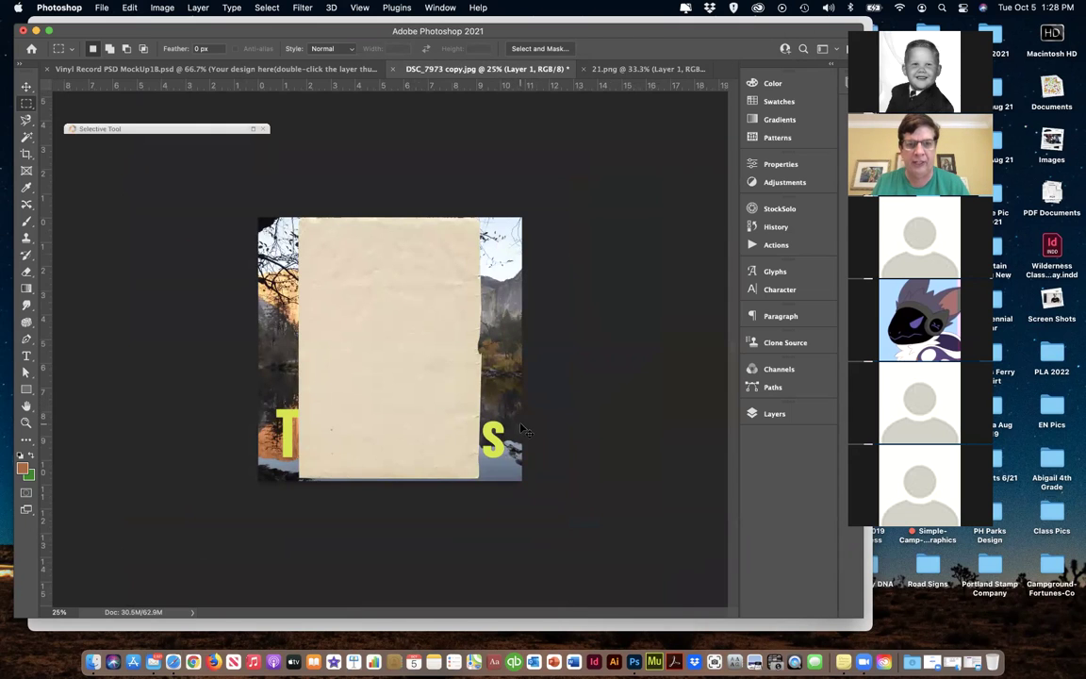
key("super+t")
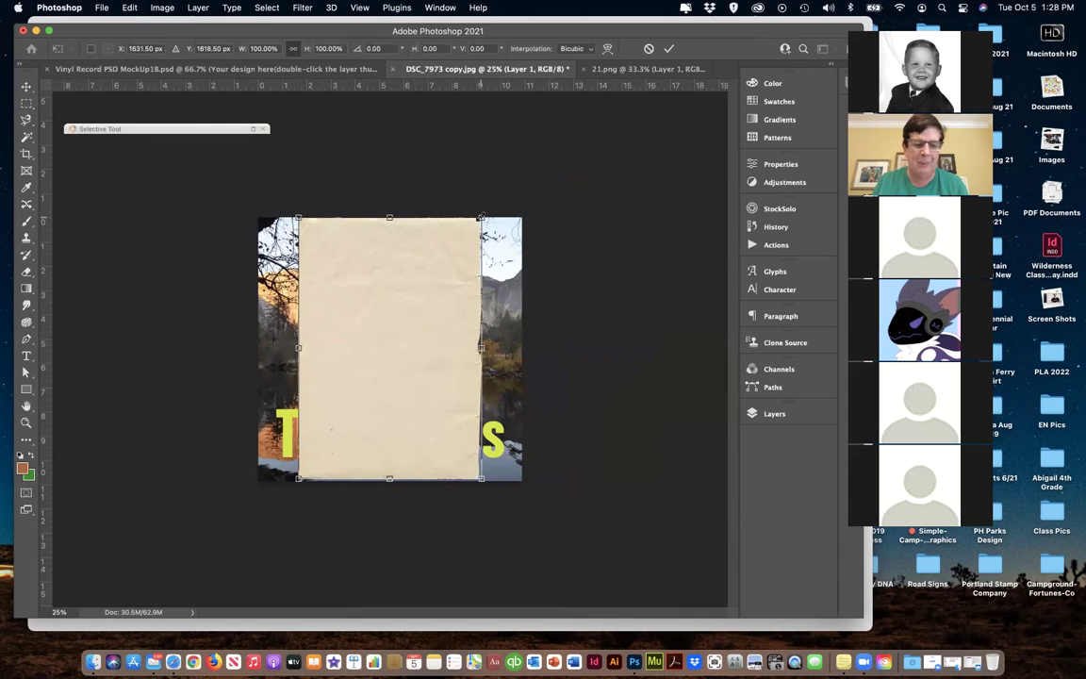
left_click_drag(510, 201, 577, 104)
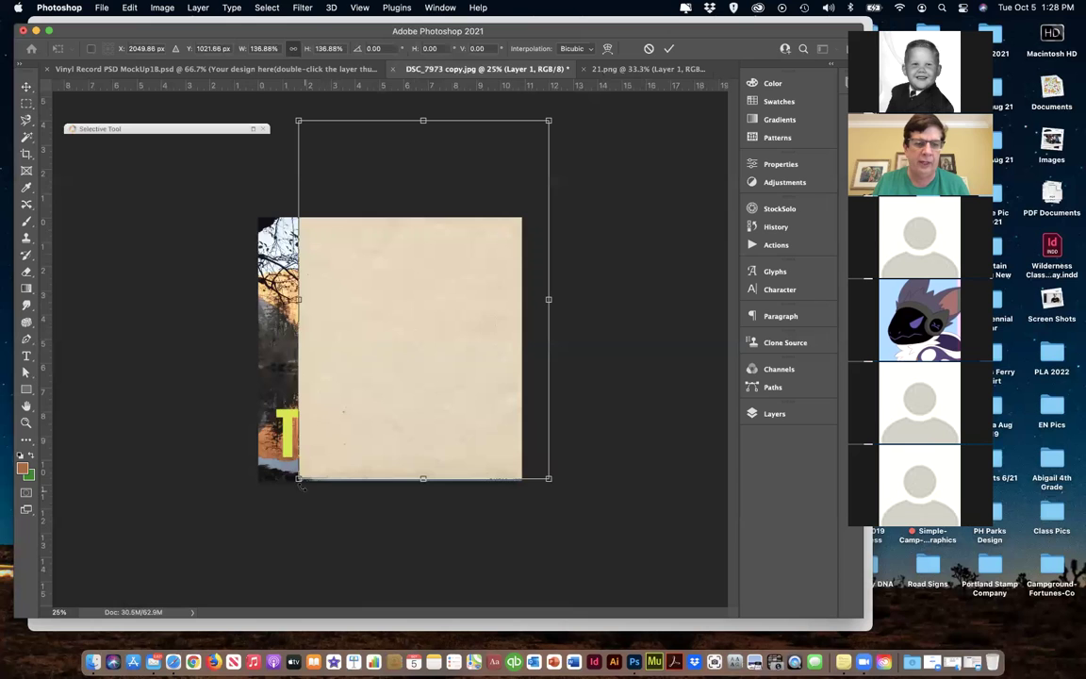
left_click_drag(289, 481, 242, 560)
left_click_drag(344, 392, 347, 378)
key("Return")
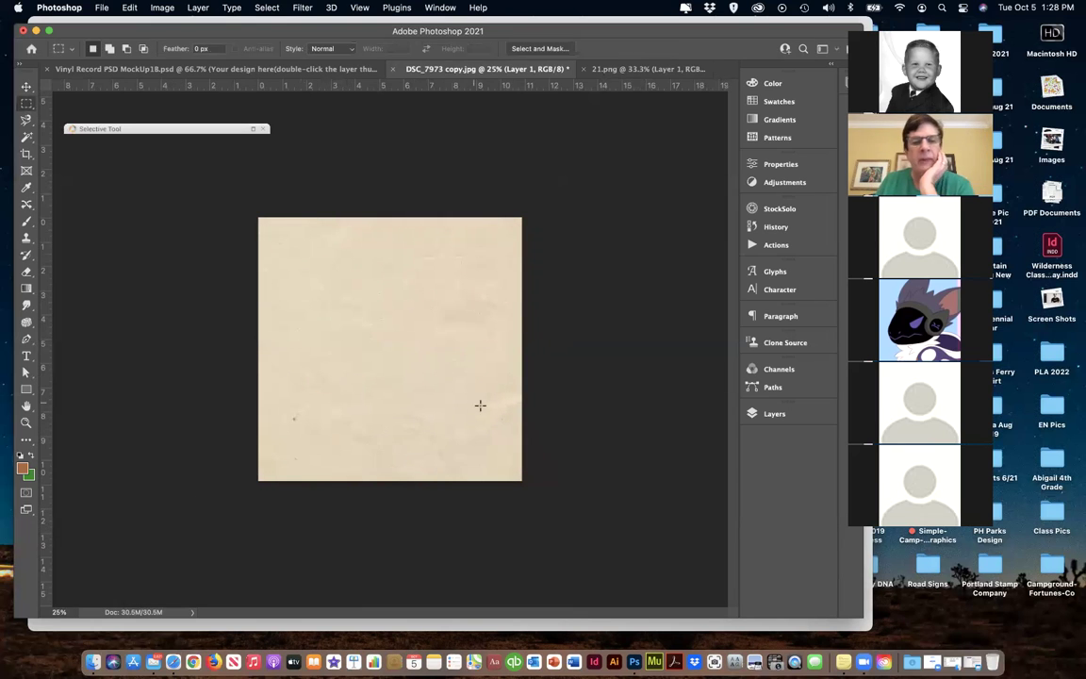
Set the blending mode of the paper texture layer to Multiply.
left_click(769, 414)
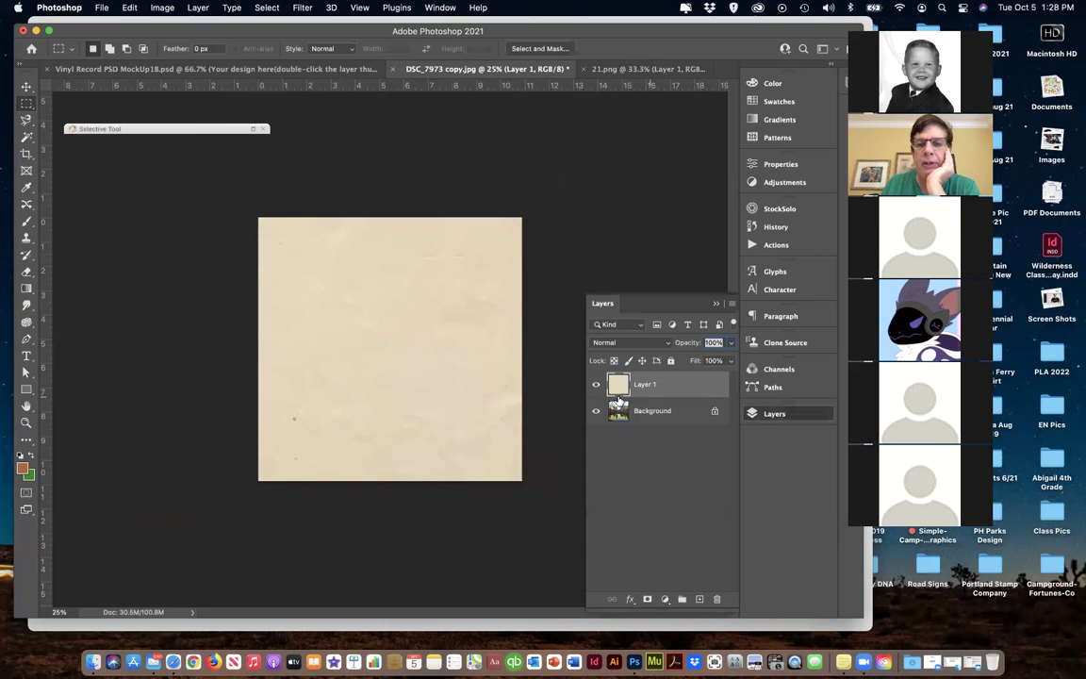
left_click(623, 345)
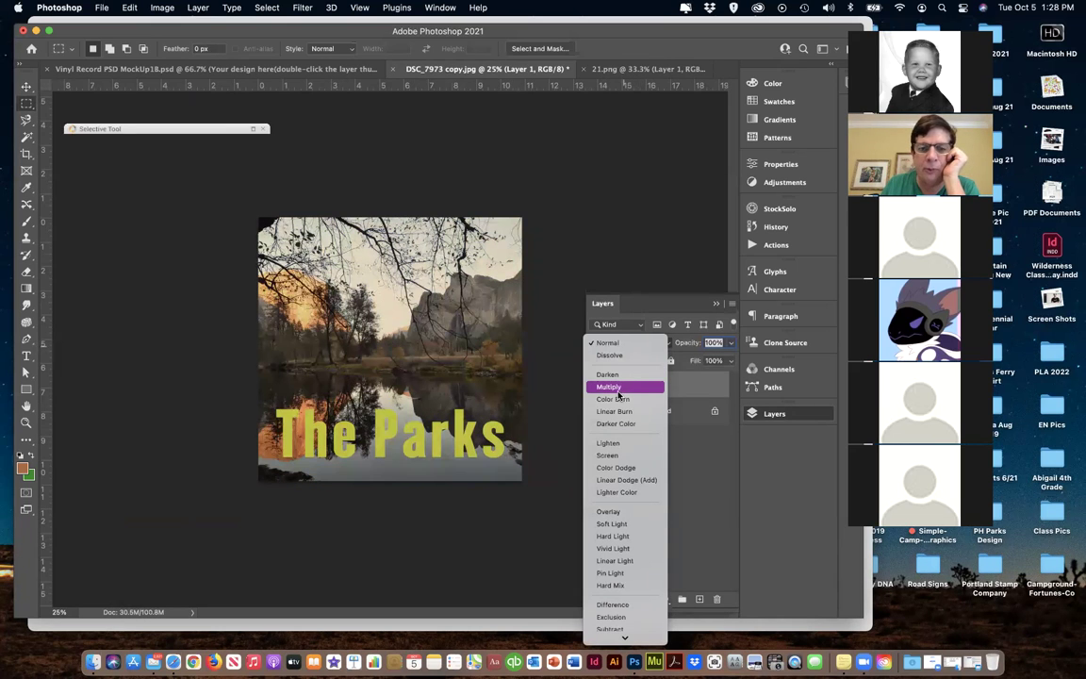
left_click(618, 386)
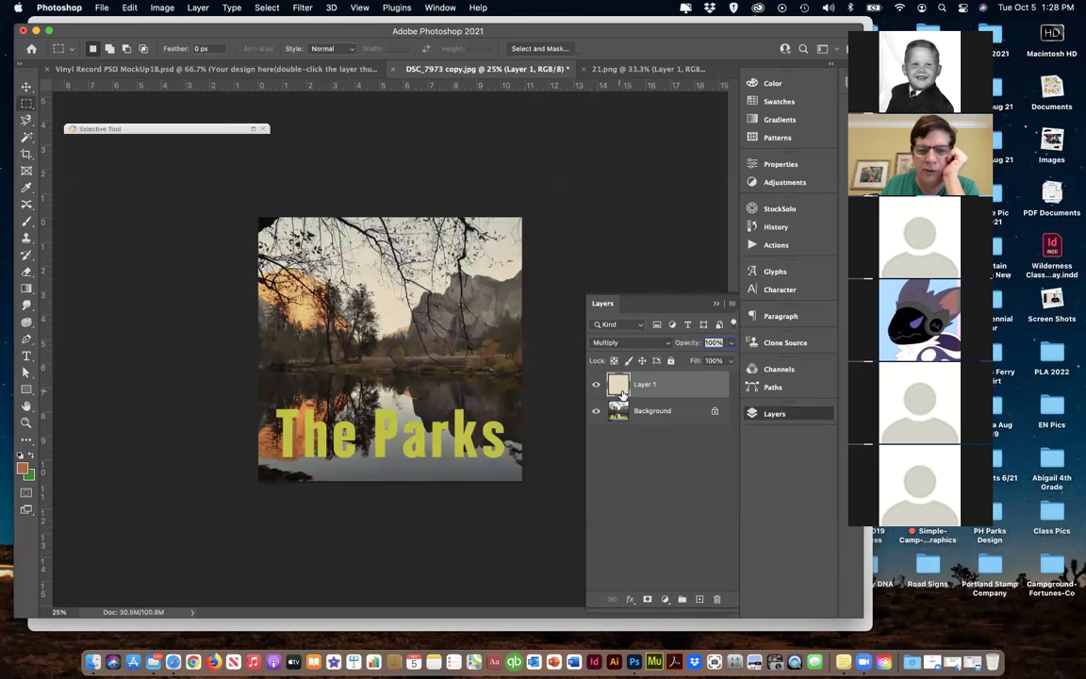
Duplicate the Multiply paper texture layer to intensify the texture over the photo.
key("super+plus")
key("super+plus")
key("super+plus")
key("super+plus")
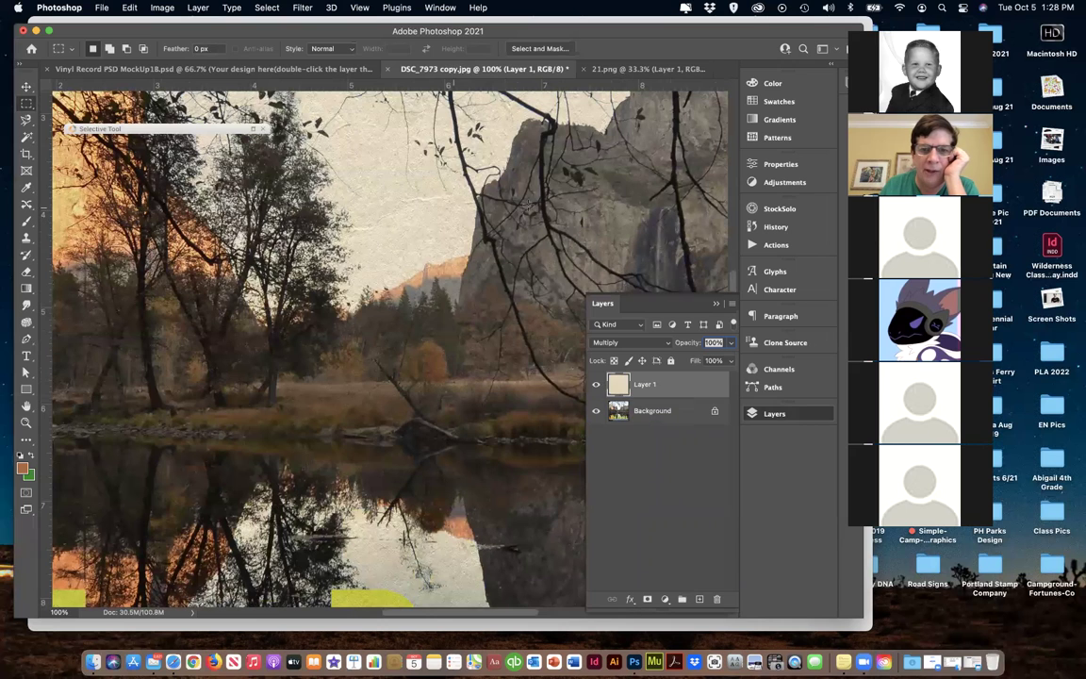
scroll(497, 283, "up", 3)
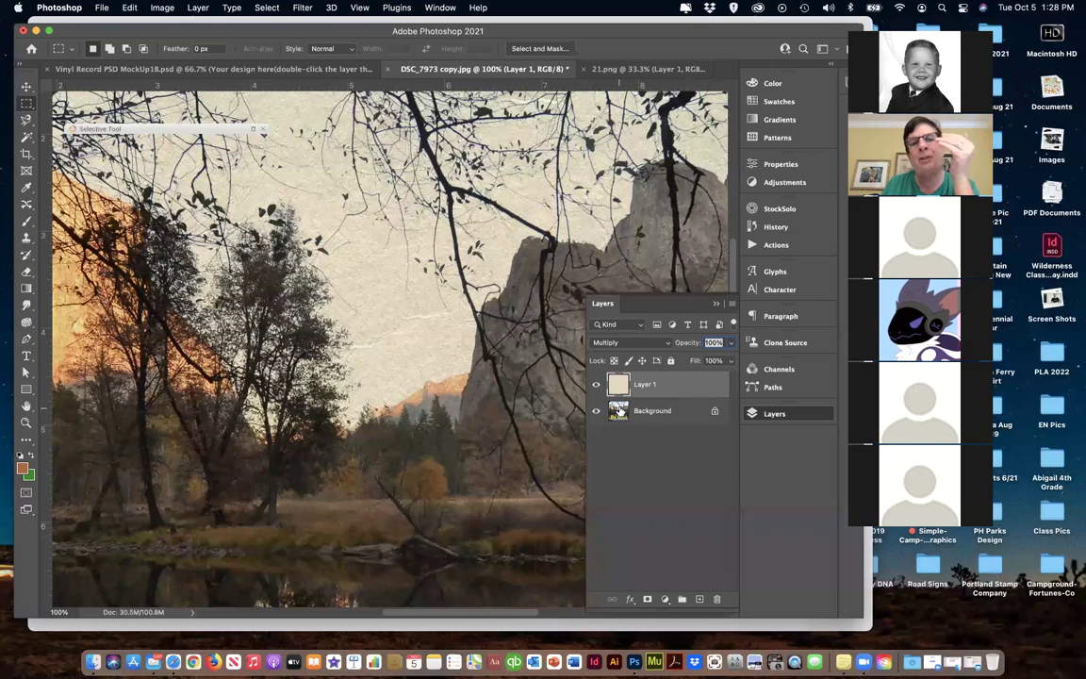
left_click_drag(613, 384, 700, 599)
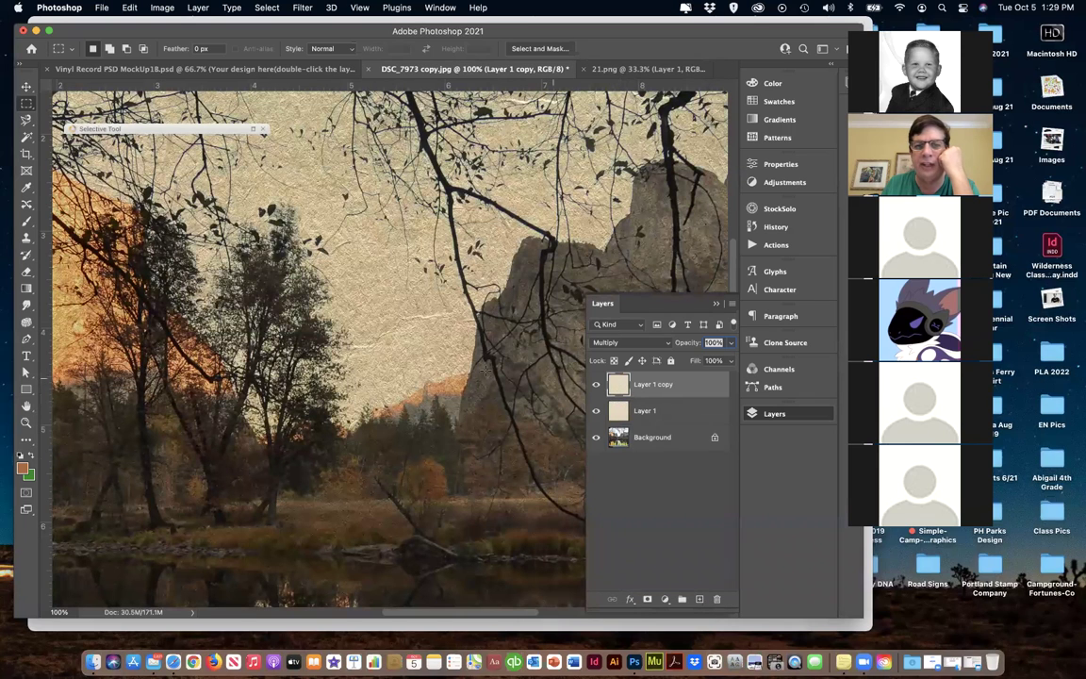
left_click_drag(617, 383, 556, 349)
right_click(619, 437)
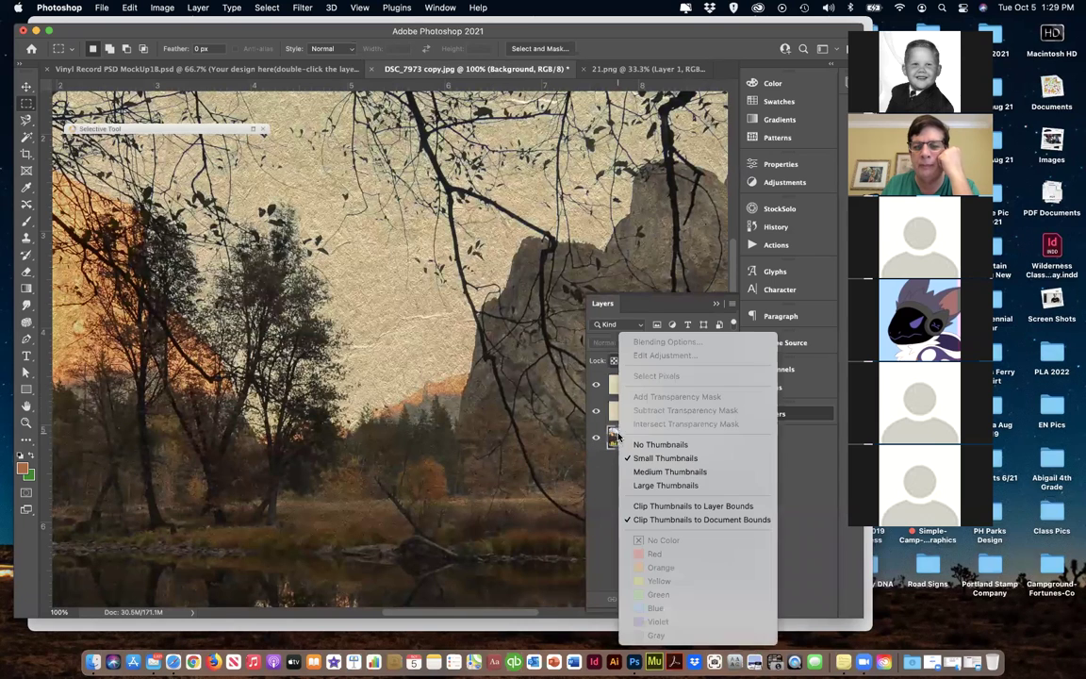
left_click(611, 440)
double_click(618, 437)
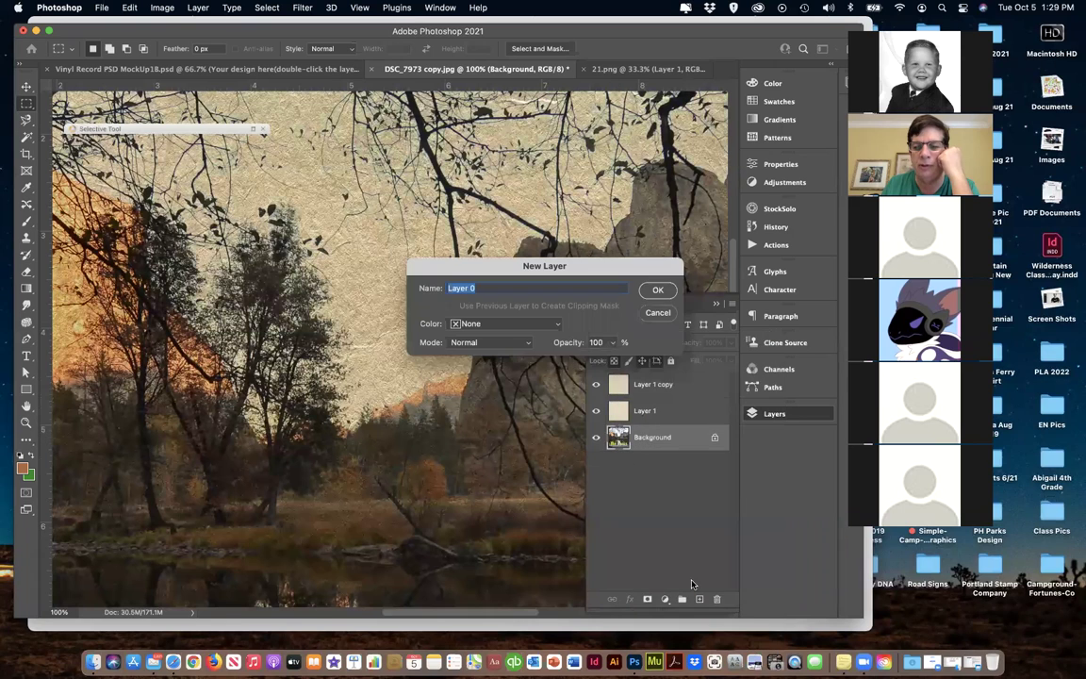
left_click(658, 314)
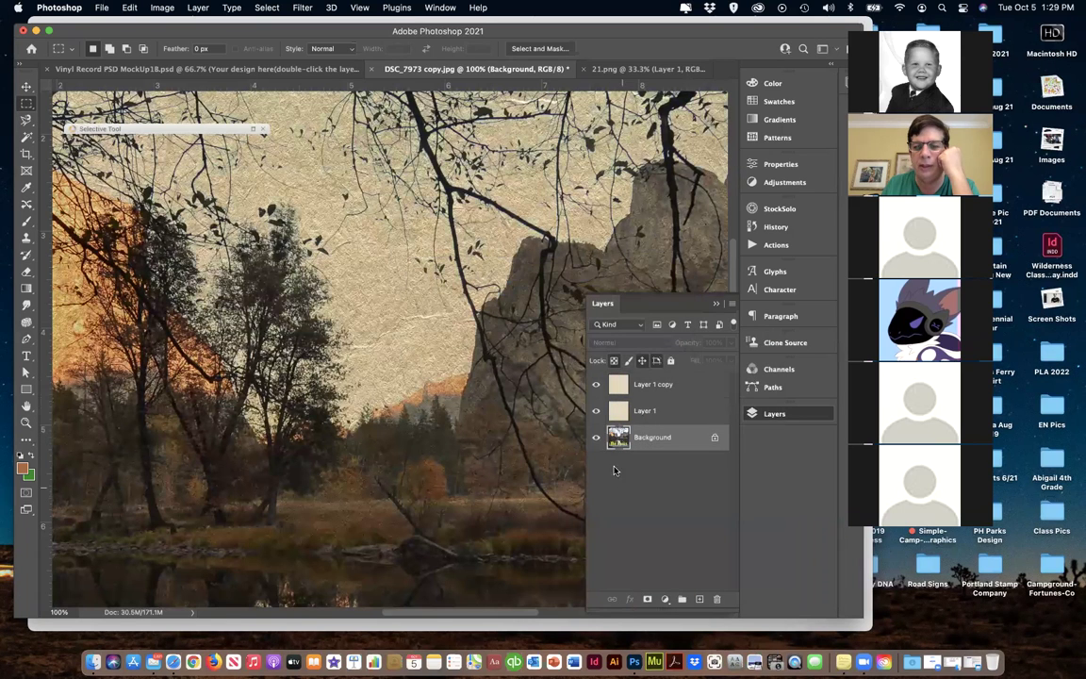
Place the Layer 1 paper texture beneath a duplicate of the Background photo, with the Layer 1 copy texture hidden.
left_click_drag(618, 436, 699, 598)
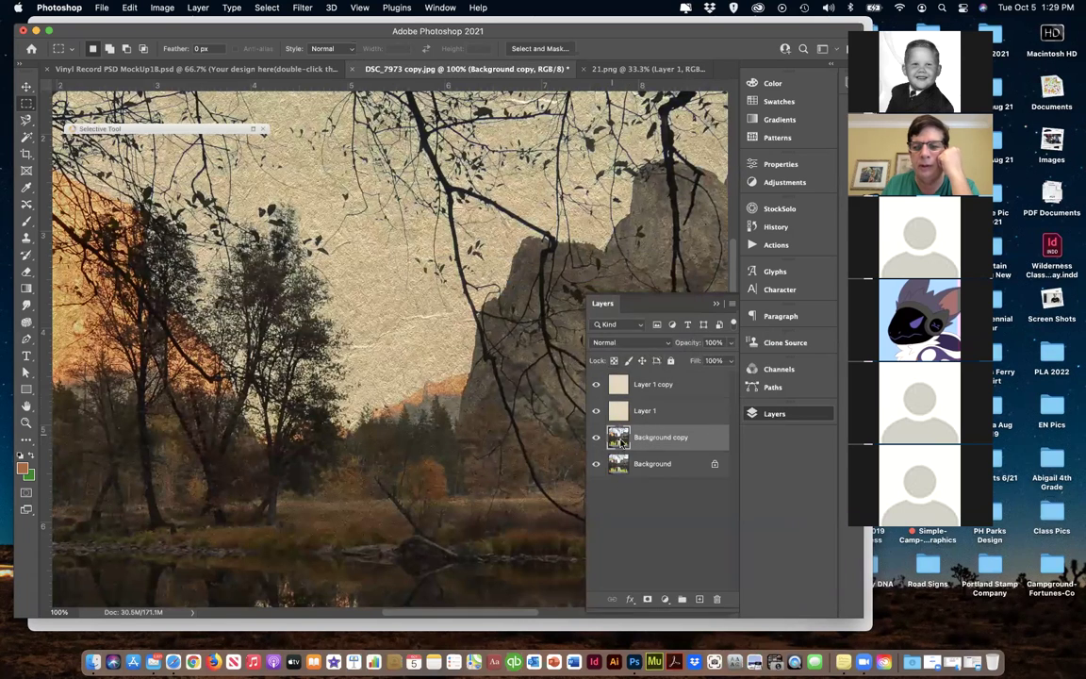
left_click_drag(617, 440, 618, 442)
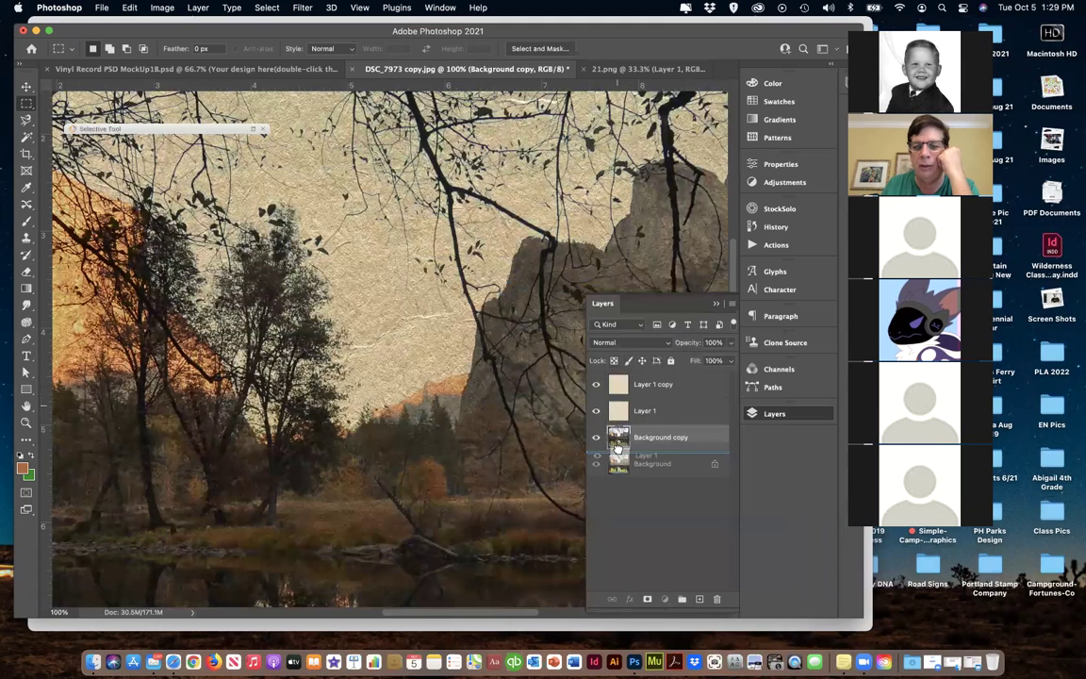
left_click(595, 385)
left_click(596, 410)
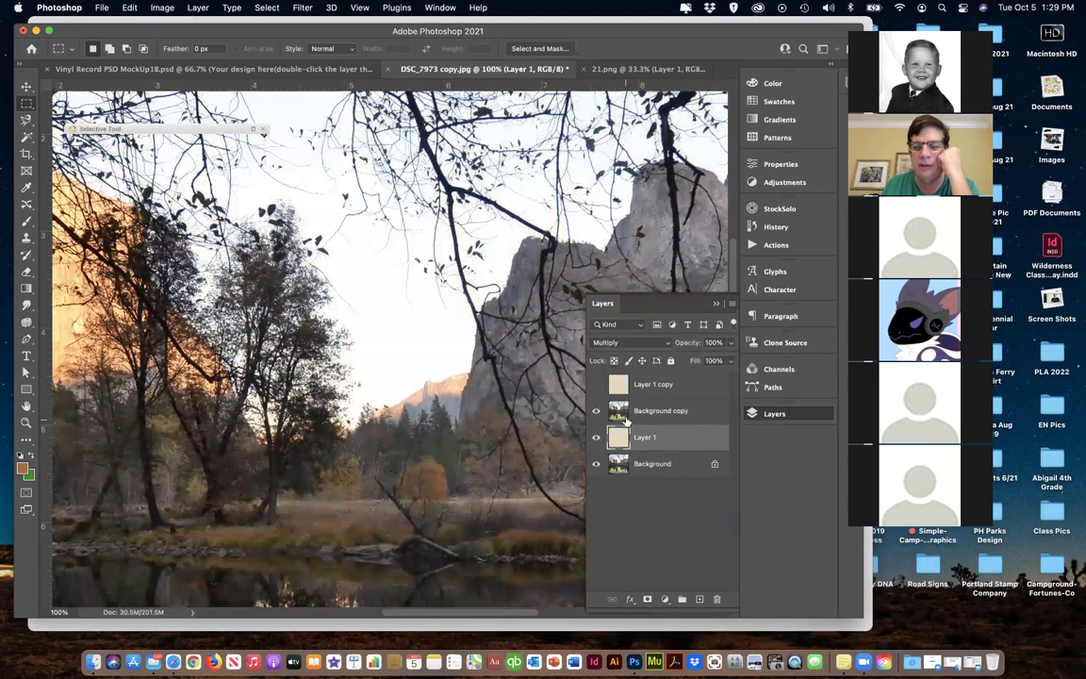
Try the Dissolve blending mode on the Background copy layer.
left_click(619, 411)
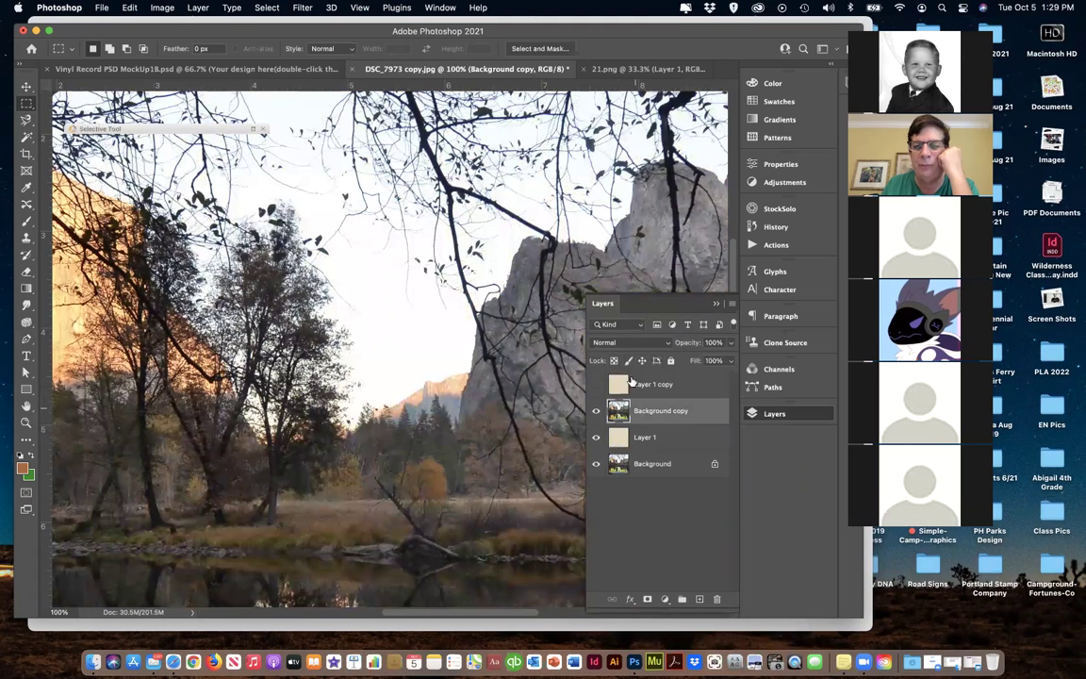
left_click(613, 343)
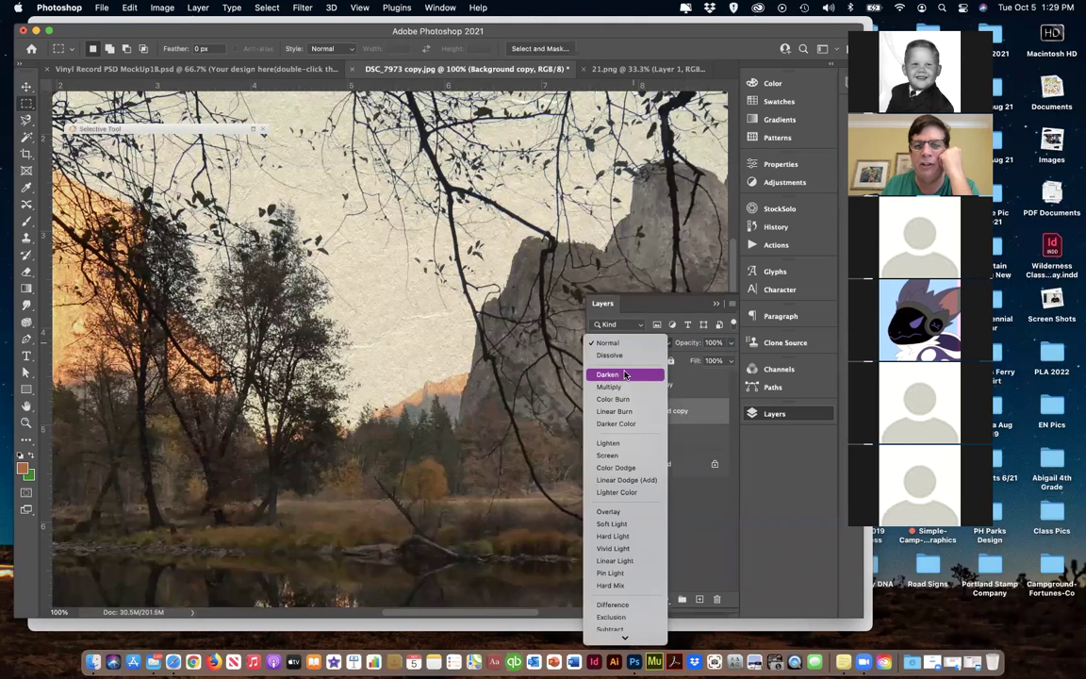
left_click(609, 354)
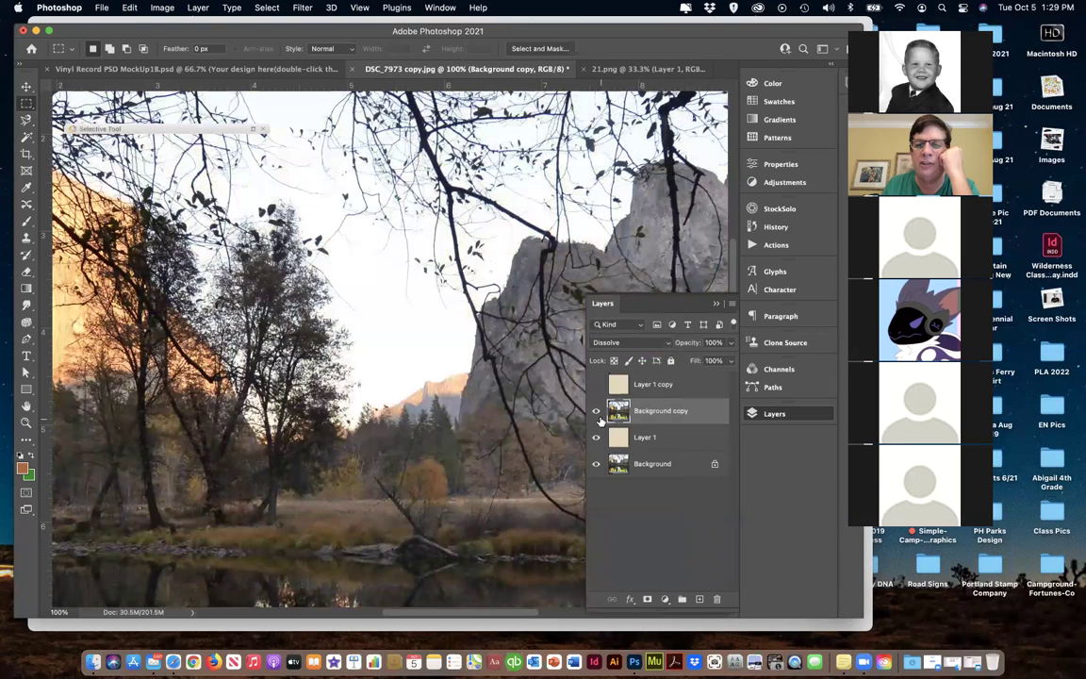
Check the blending mode of the Layer 1 paper texture and hide the original Background layer.
left_click(596, 438)
left_click(623, 436)
left_click(616, 345)
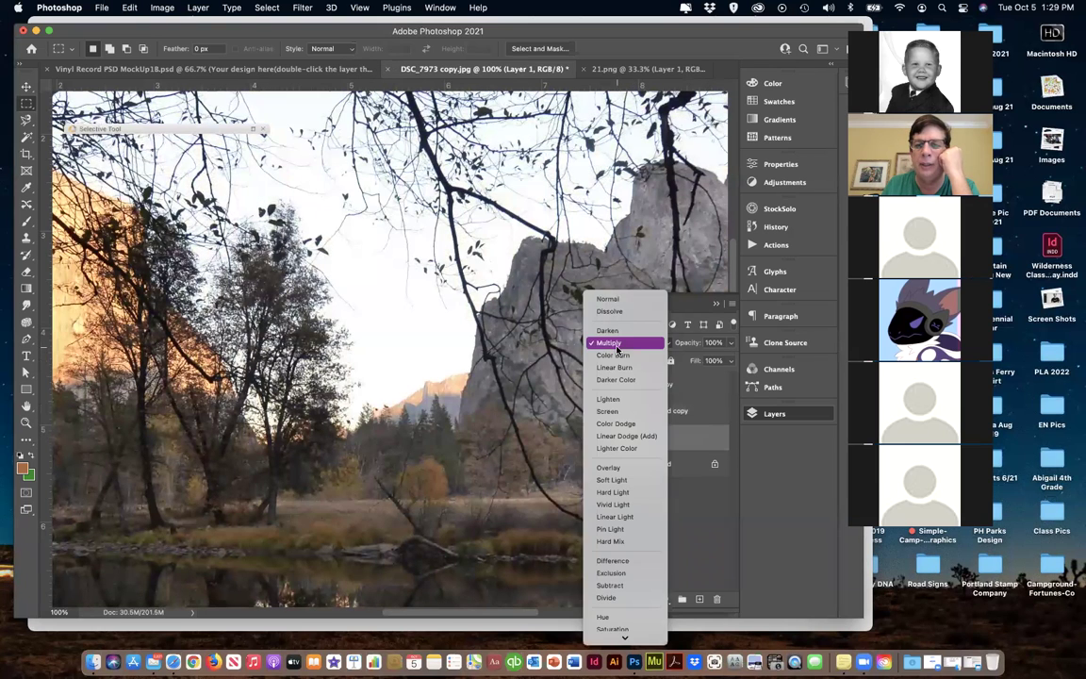
left_click(596, 292)
left_click(596, 463)
Preview blending modes such as Color Burn on the Background copy layer and set it to Multiply.
left_click(628, 408)
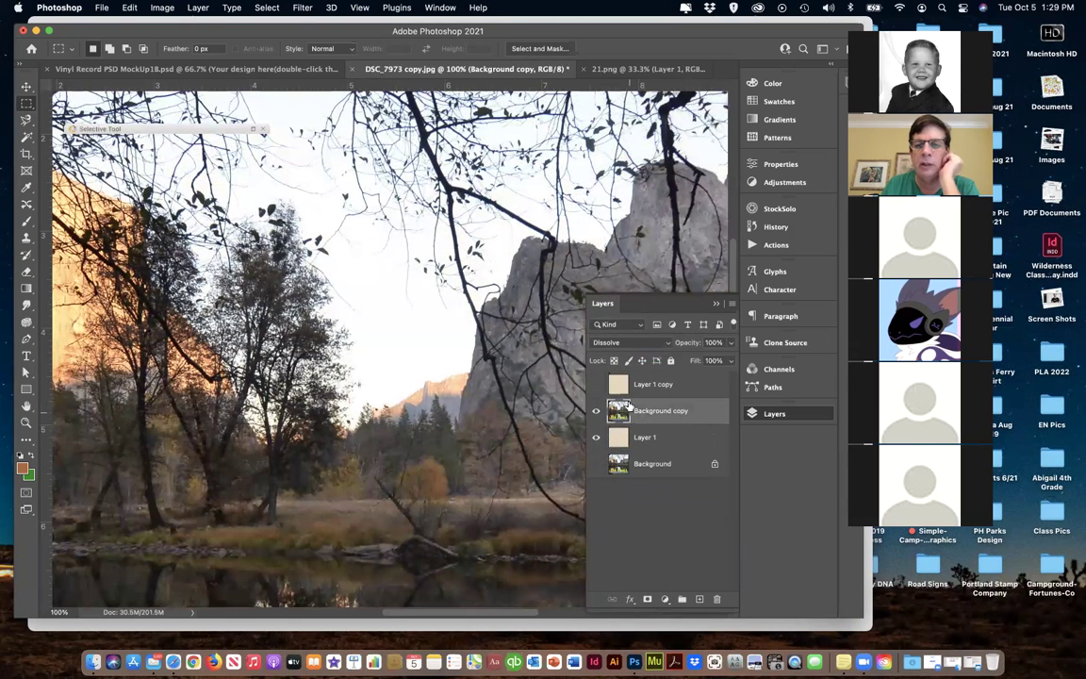
left_click(617, 342)
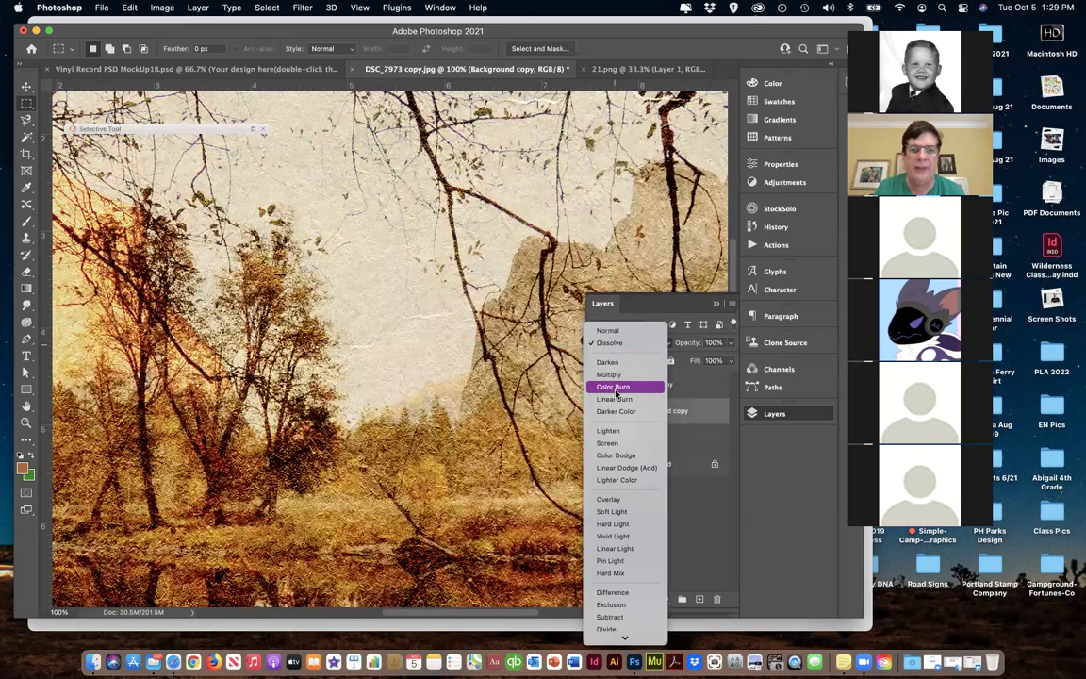
key("Escape")
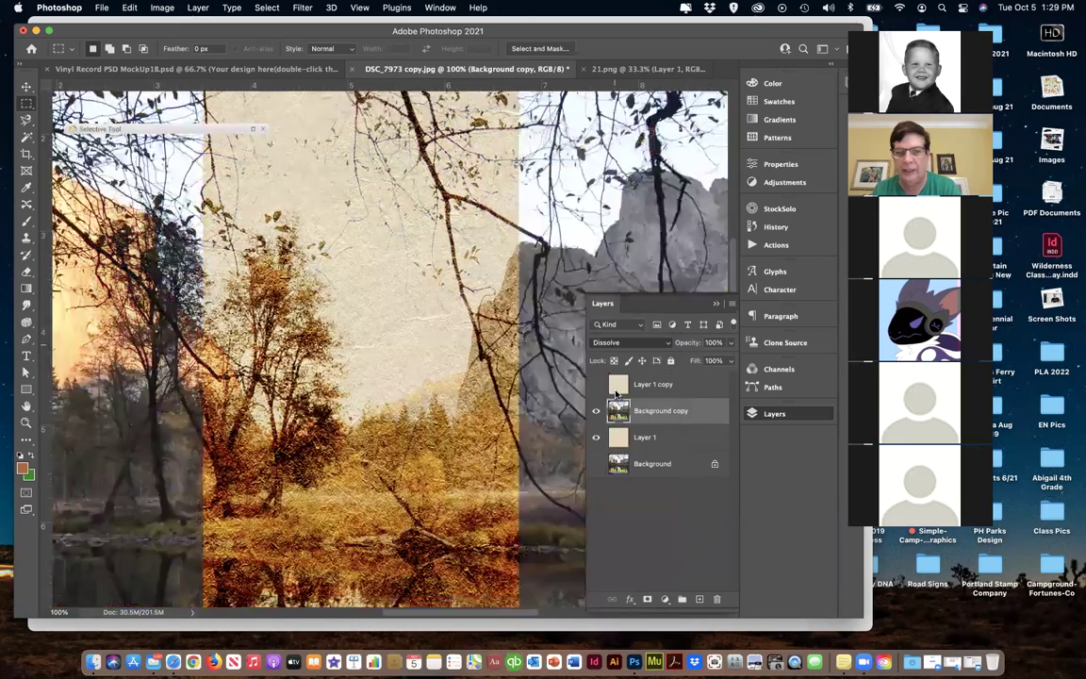
key("super+minus")
key("super+minus")
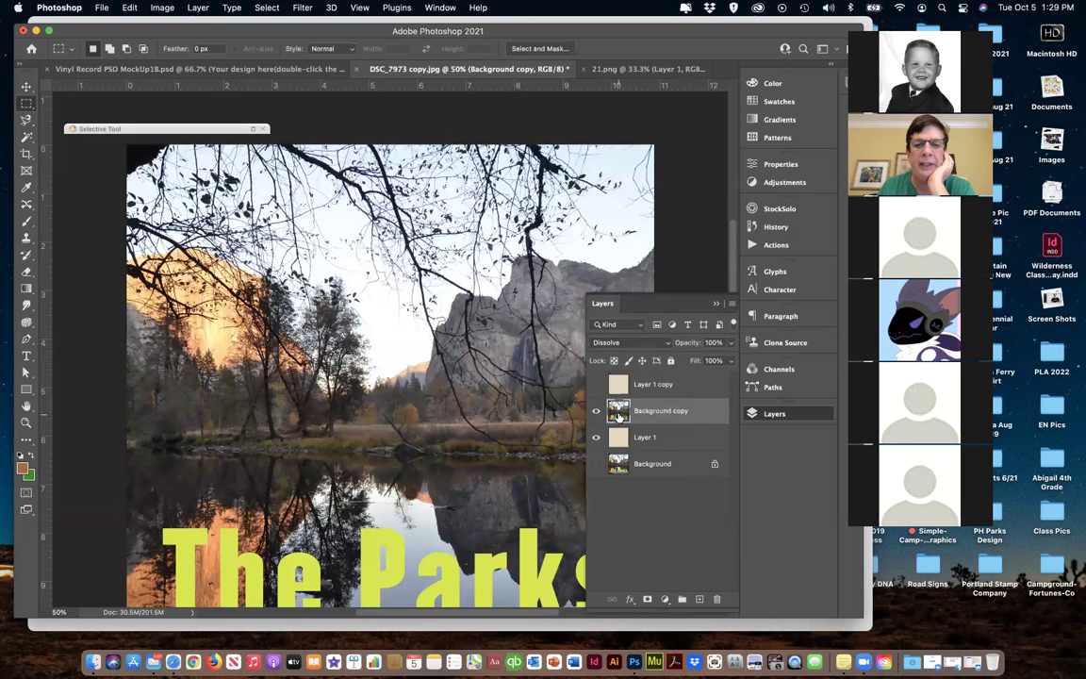
left_click(616, 344)
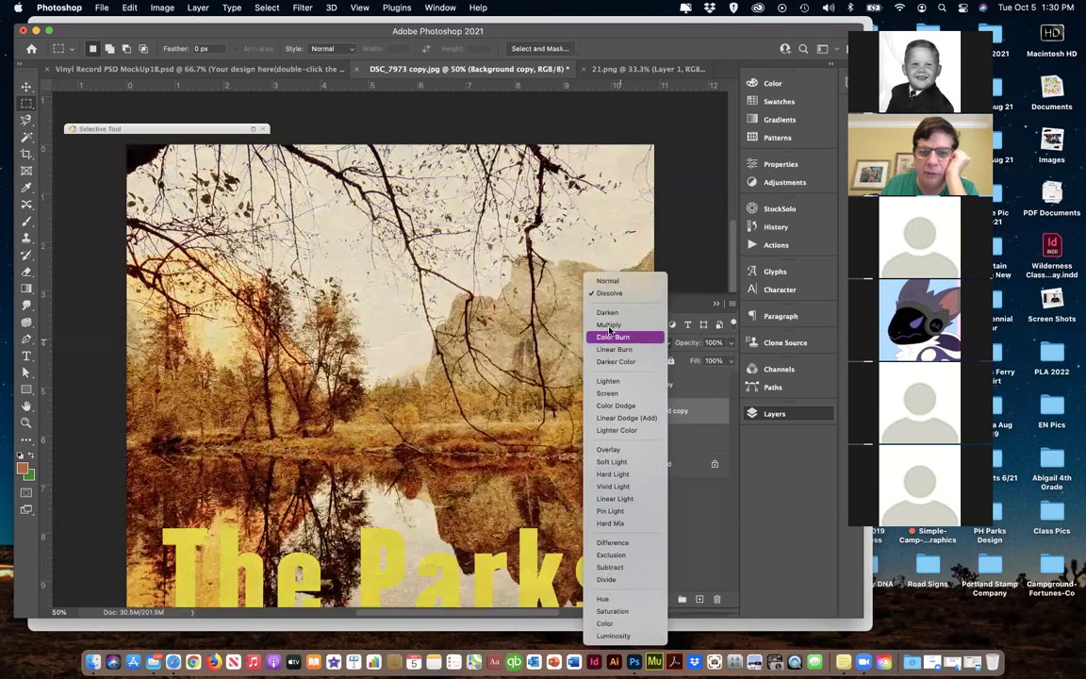
left_click(609, 325)
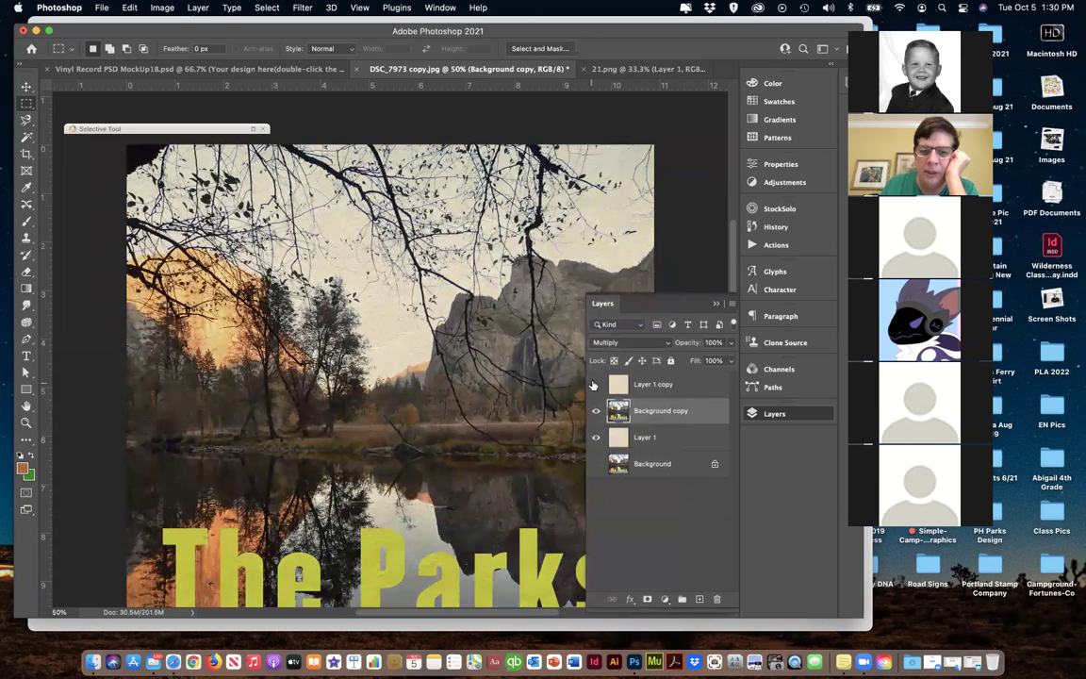
Compare the cover with the Layer 1, Layer 1 copy and Background copy layers shown and hidden.
left_click(596, 437)
left_click(596, 436)
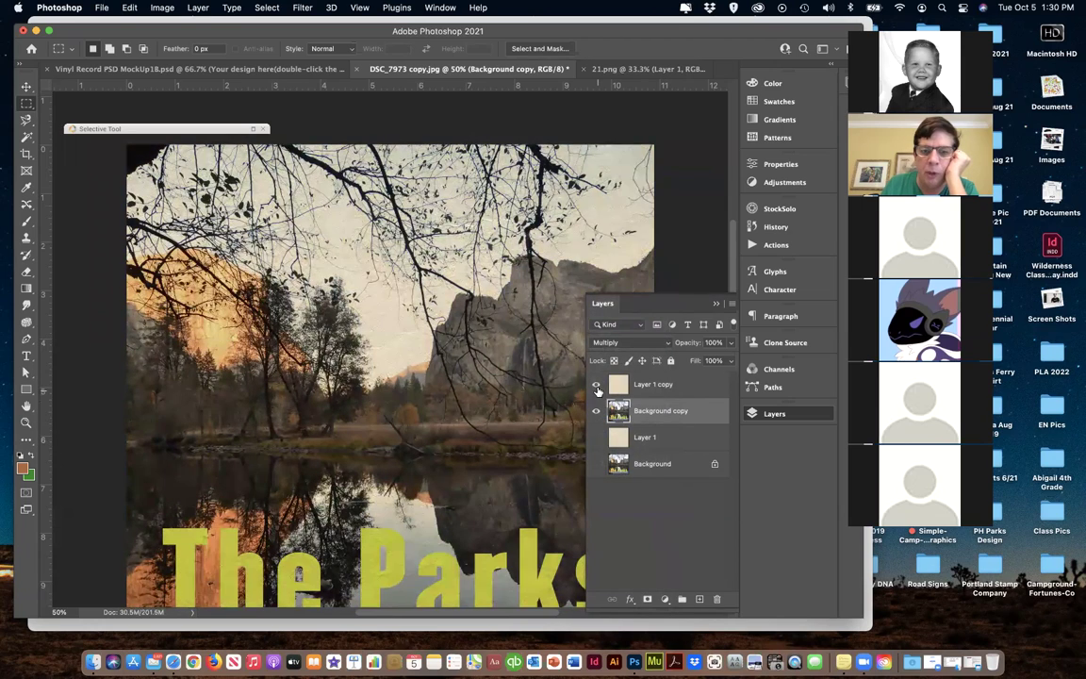
left_click(596, 437)
left_click(596, 385)
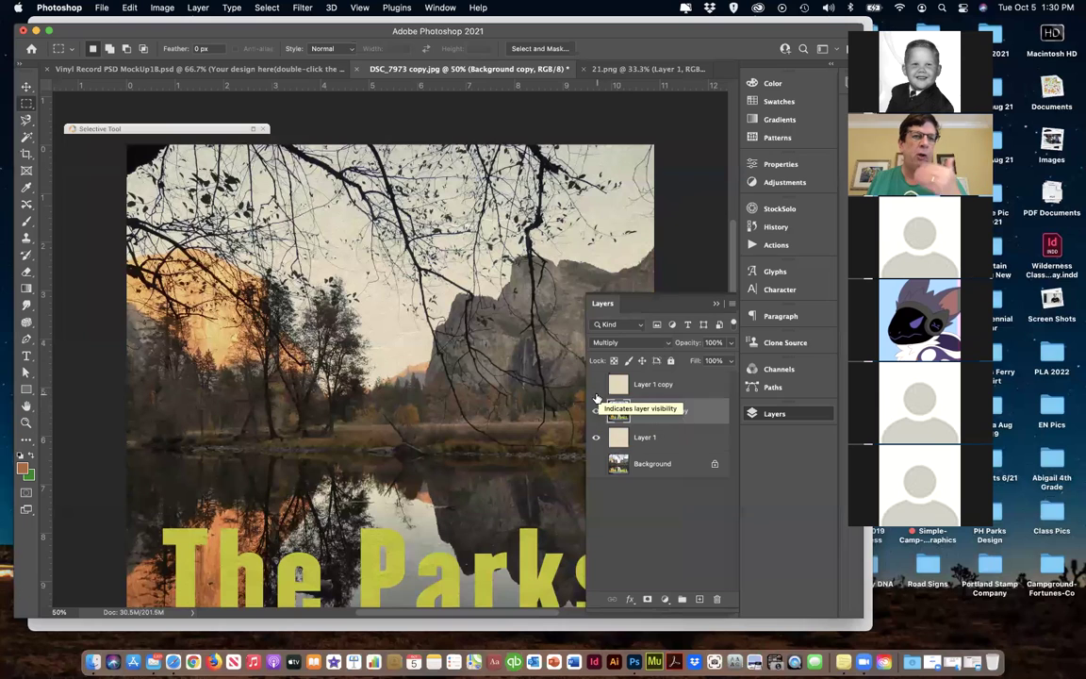
left_click(595, 411)
Switch to Safari, go to google.com and search for "paper".
left_click(608, 70)
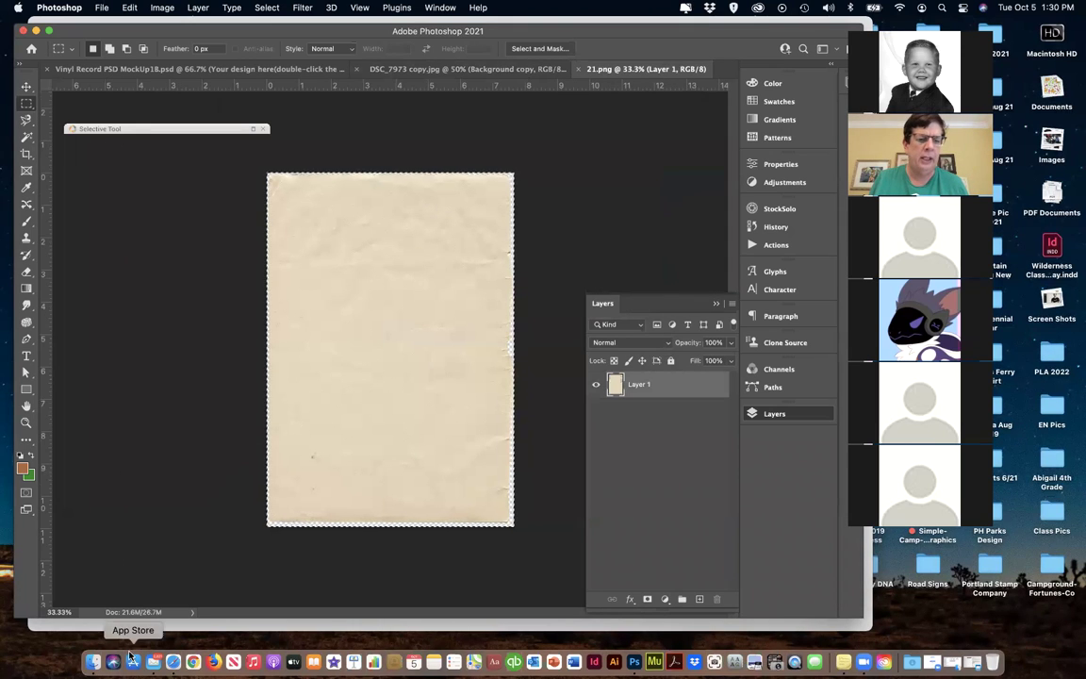
left_click(175, 663)
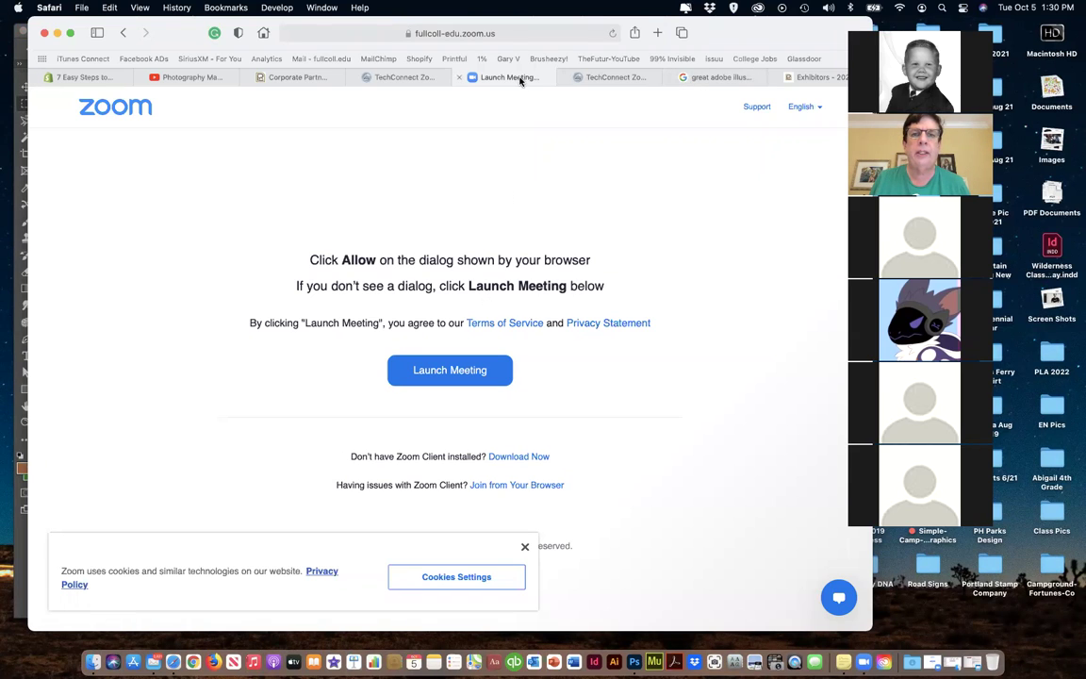
left_click(515, 34)
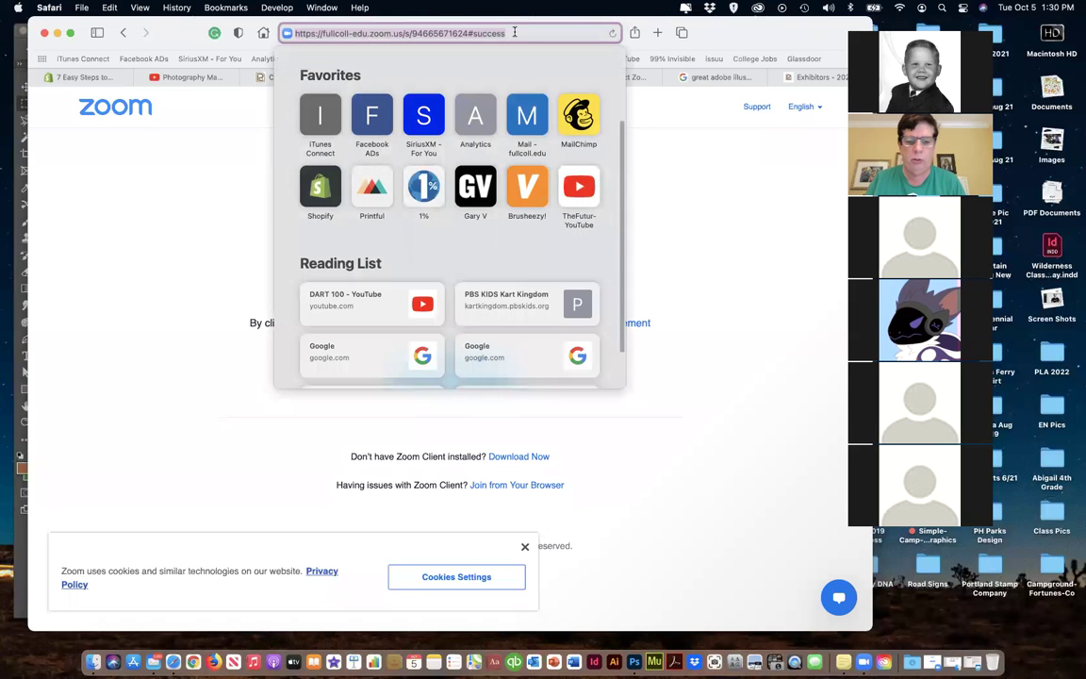
type("google.com")
key("Return")
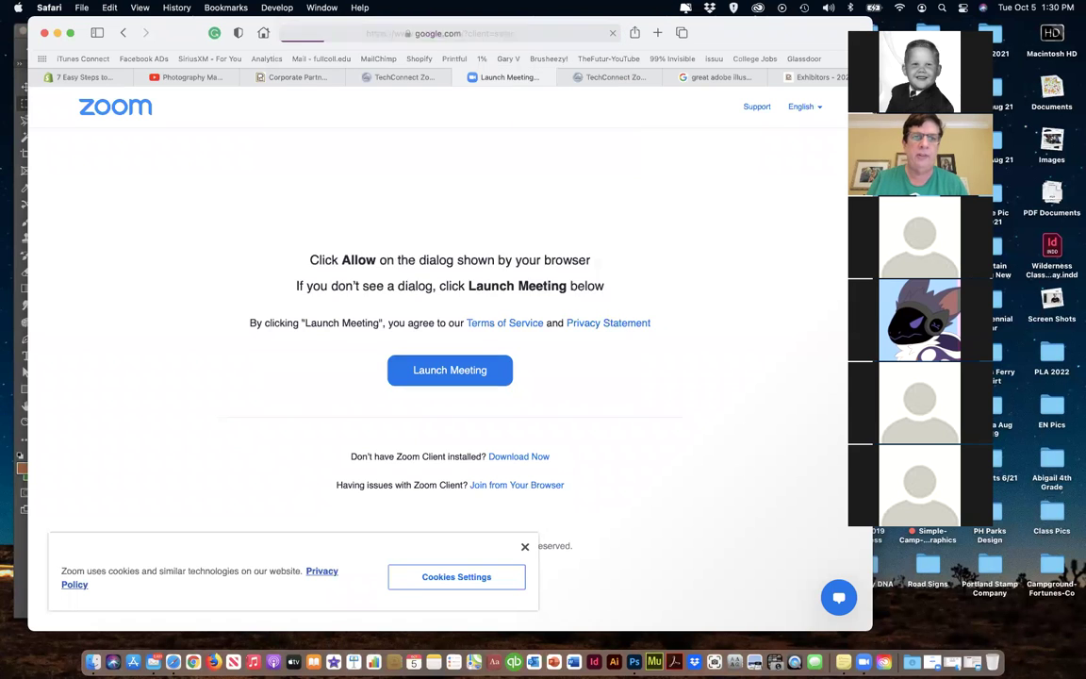
left_click(401, 340)
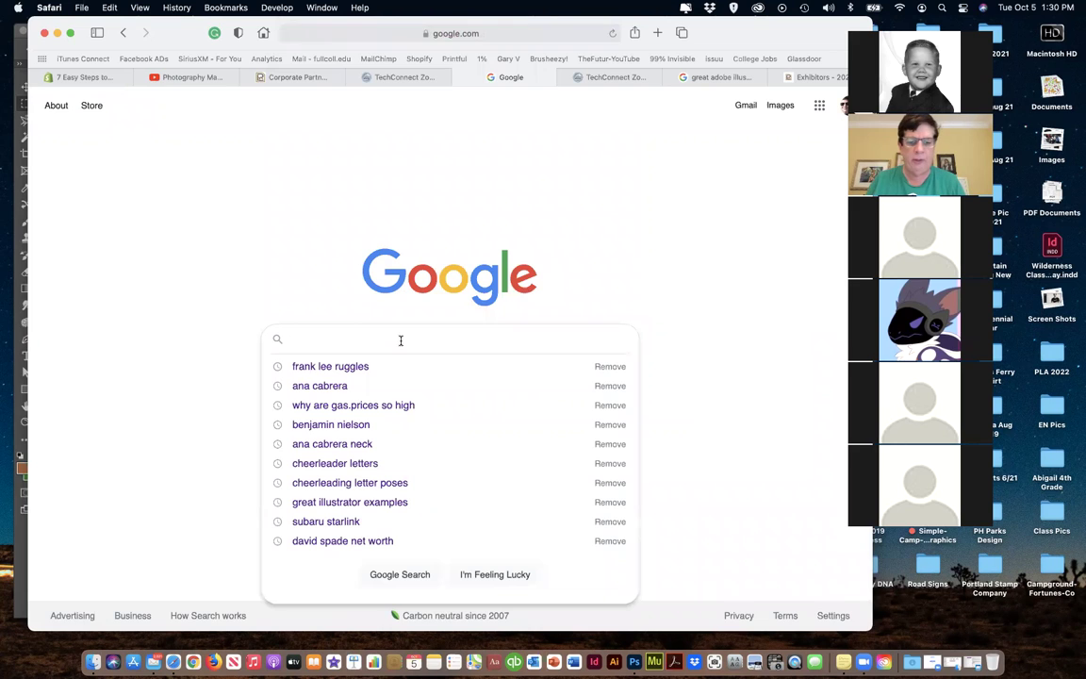
type("paper")
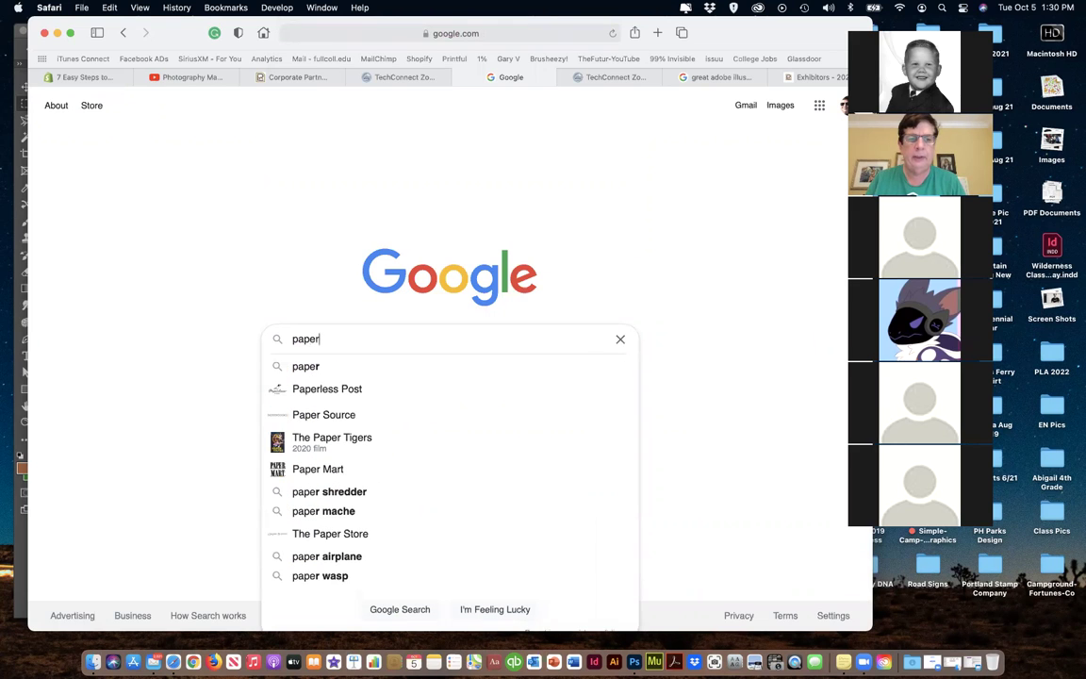
key("Return")
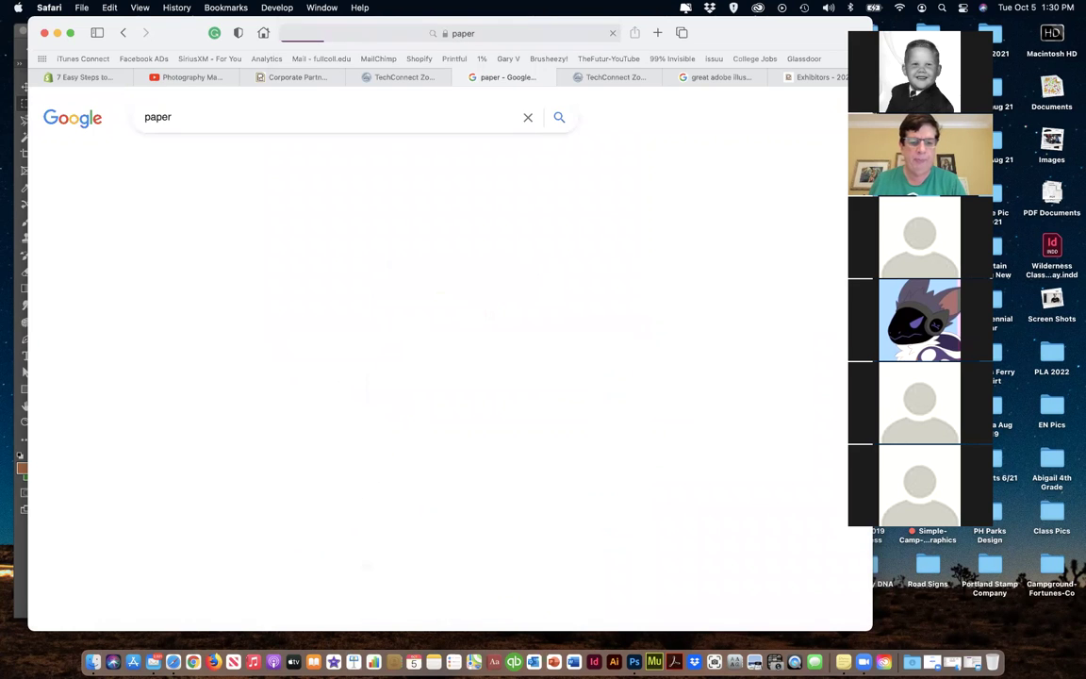
Refine the Google search to "wrinkled paper" and show the image results.
double_click(143, 117)
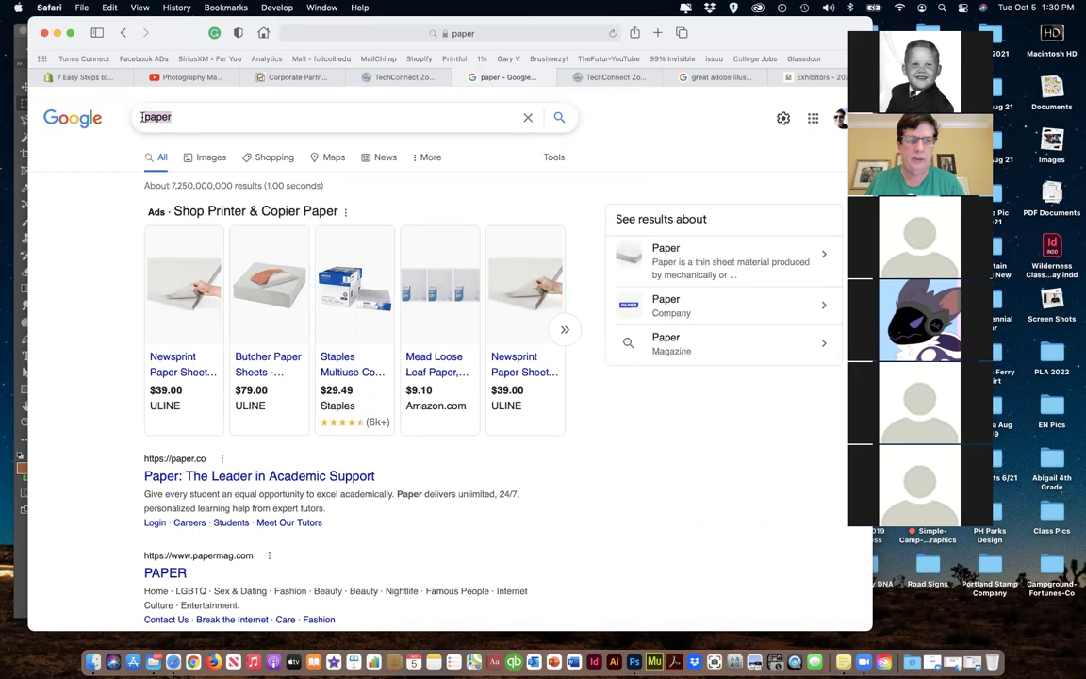
left_click(146, 117)
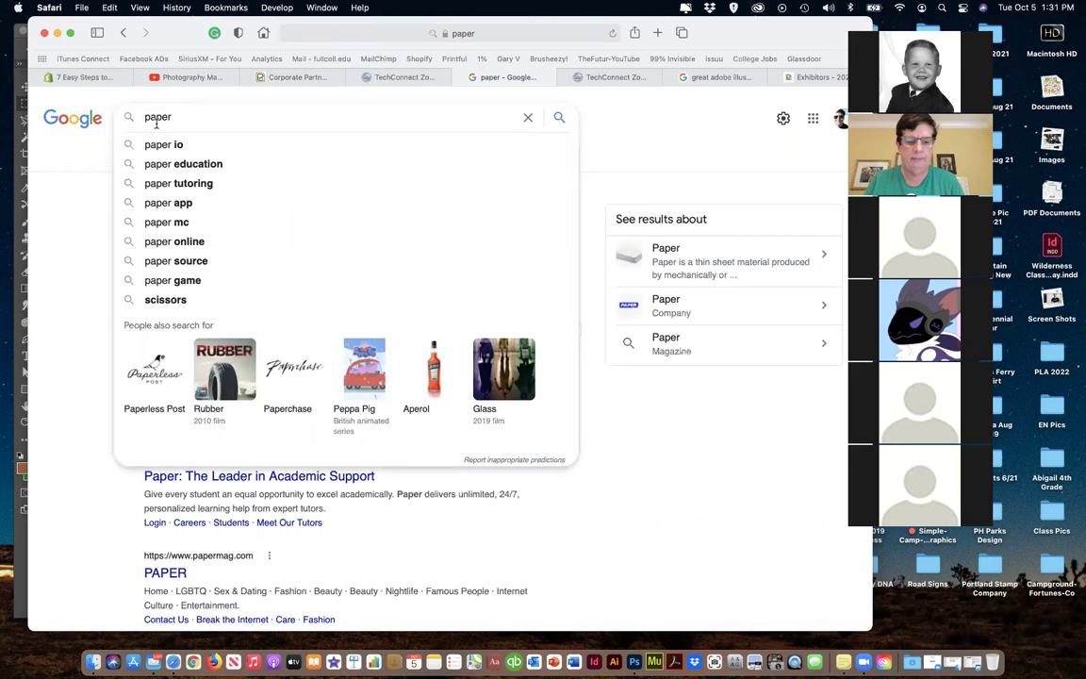
type("wrin")
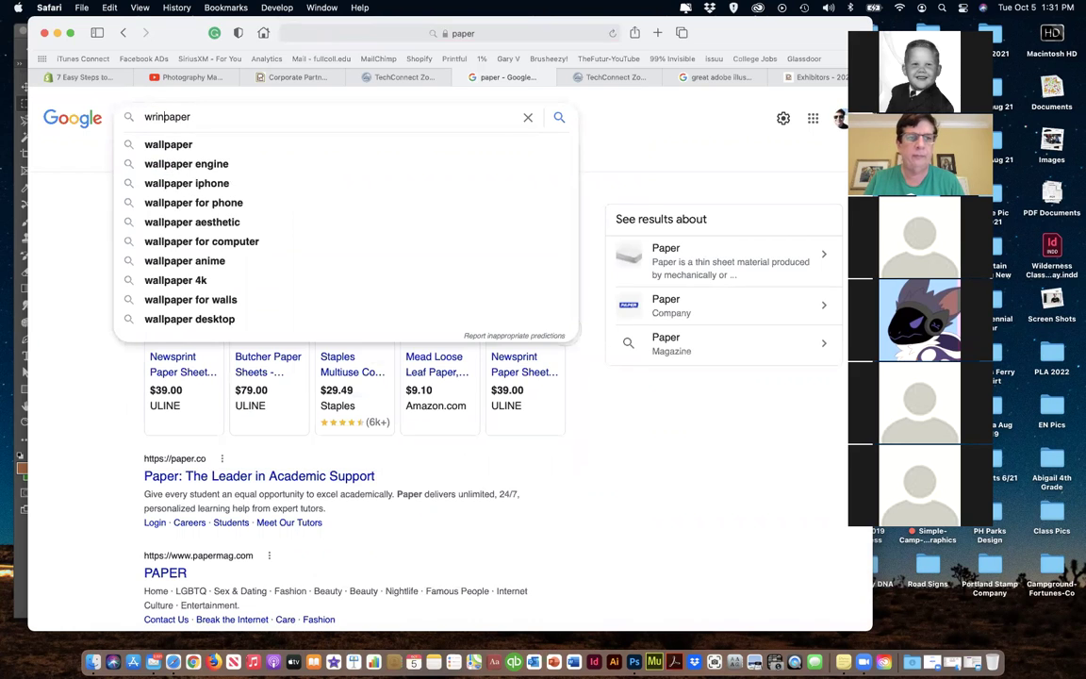
type("k")
key("BackSpace")
type("g")
key("BackSpace")
type("c")
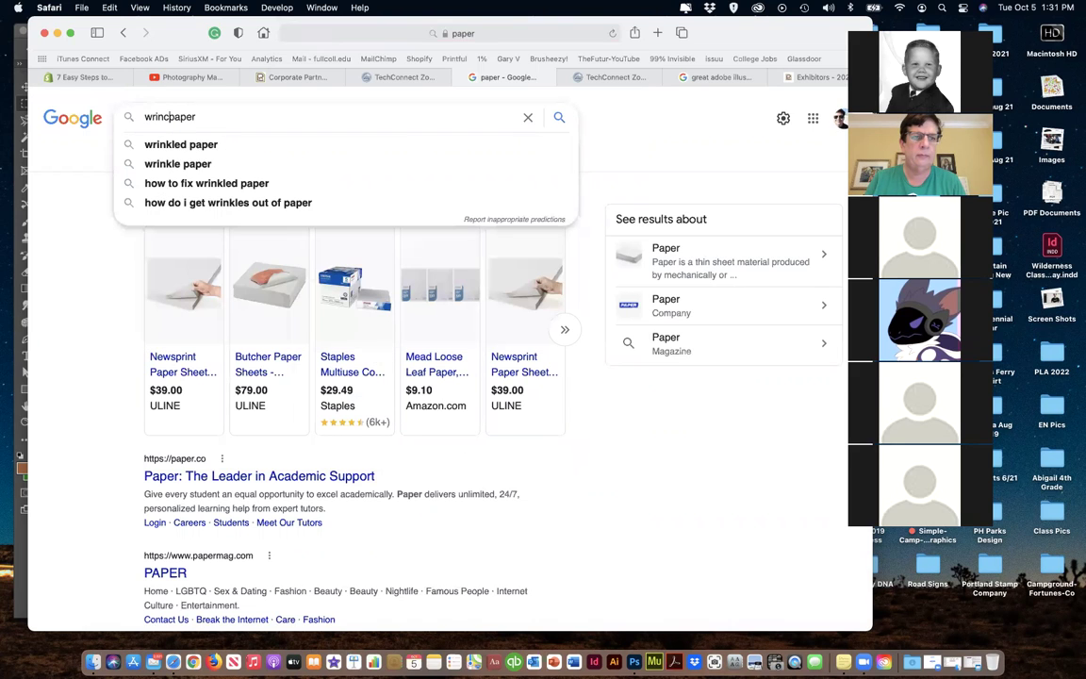
left_click(151, 145)
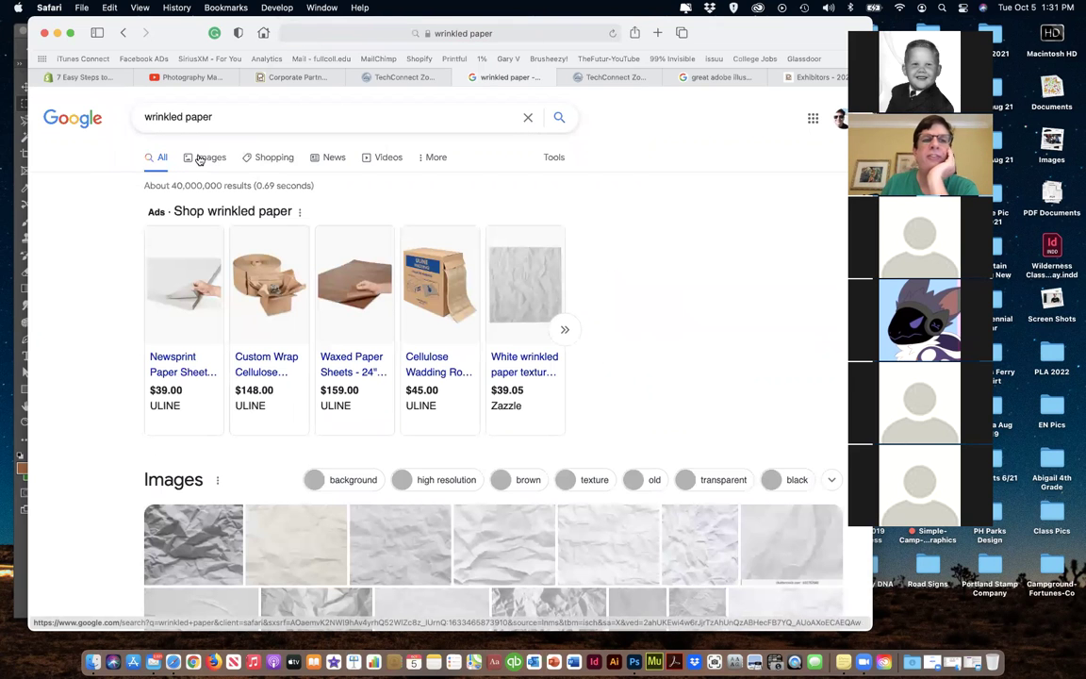
left_click(208, 156)
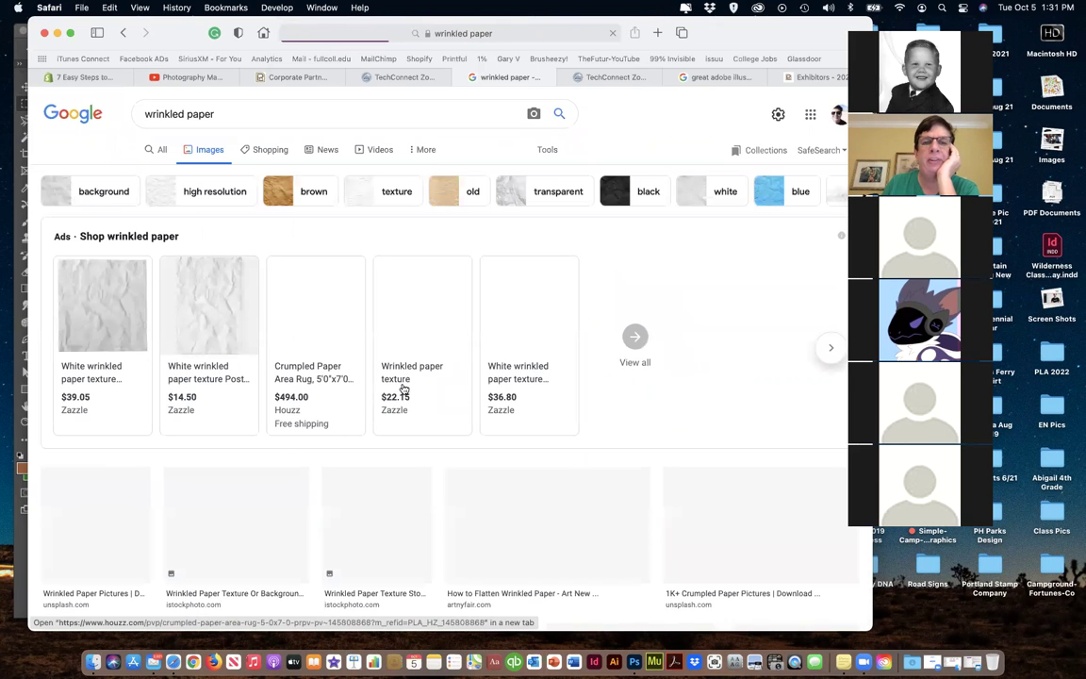
Open the Unsplash crumpled paper page from the image results and look through its paper texture photos.
scroll(605, 537, "down", 3)
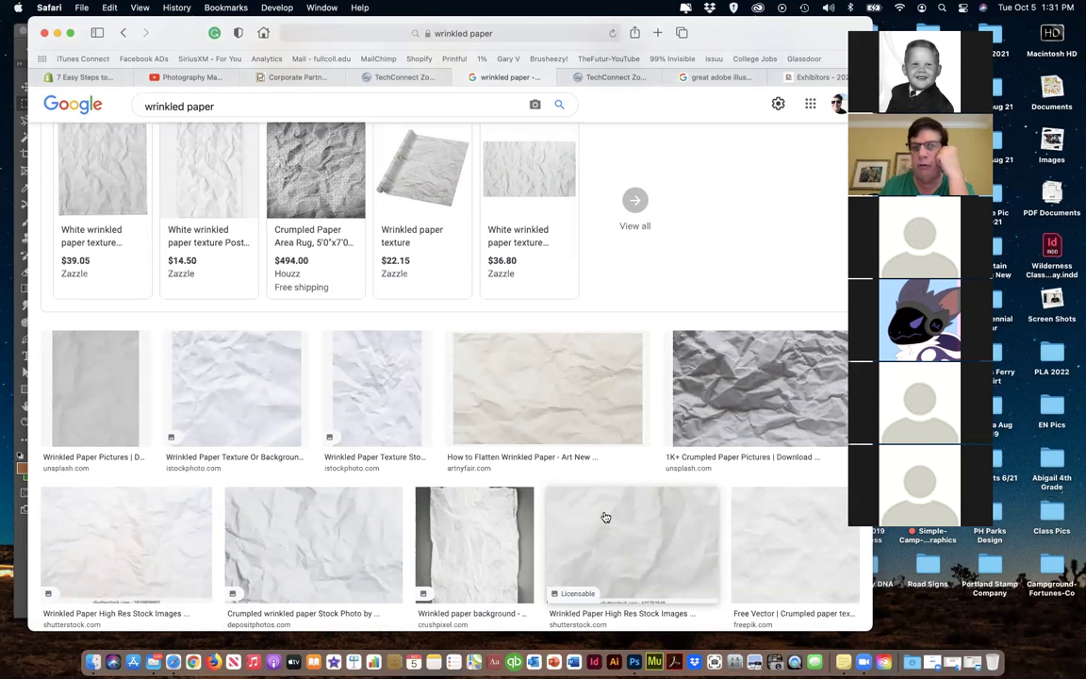
scroll(605, 517, "down", 1)
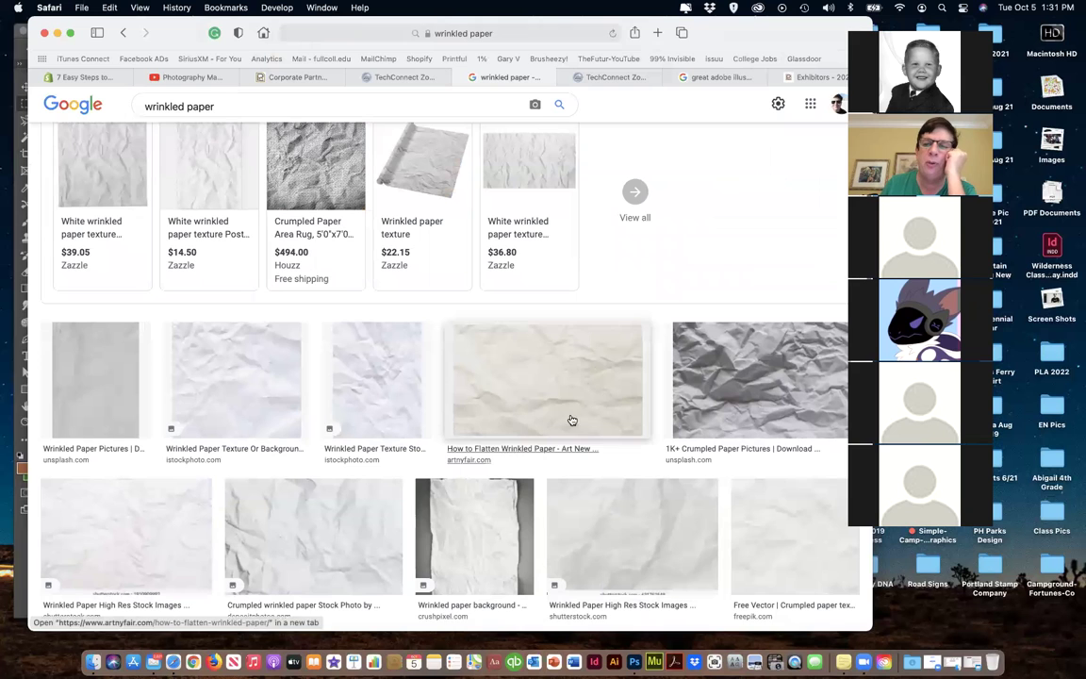
left_click(663, 443)
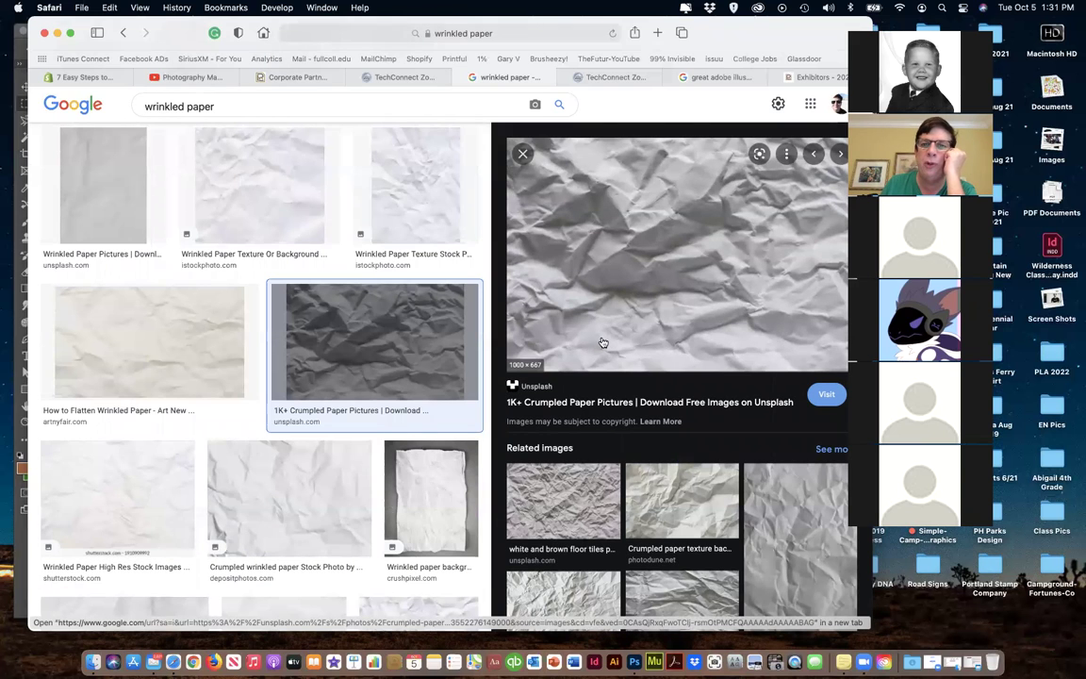
left_click(601, 341)
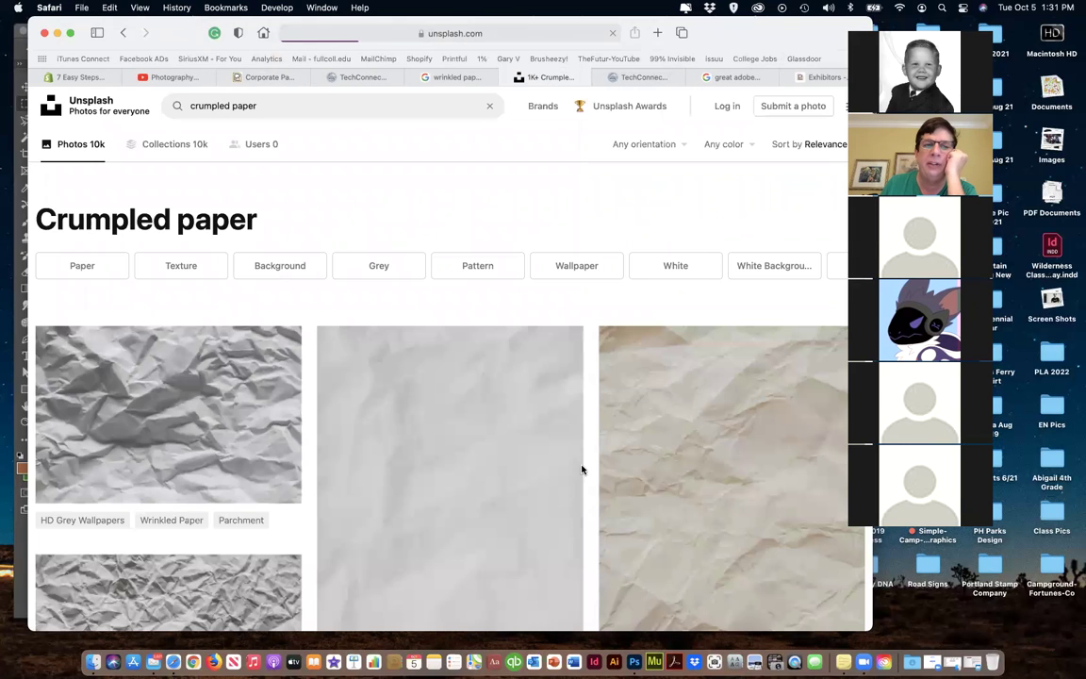
scroll(554, 471, "down", 2)
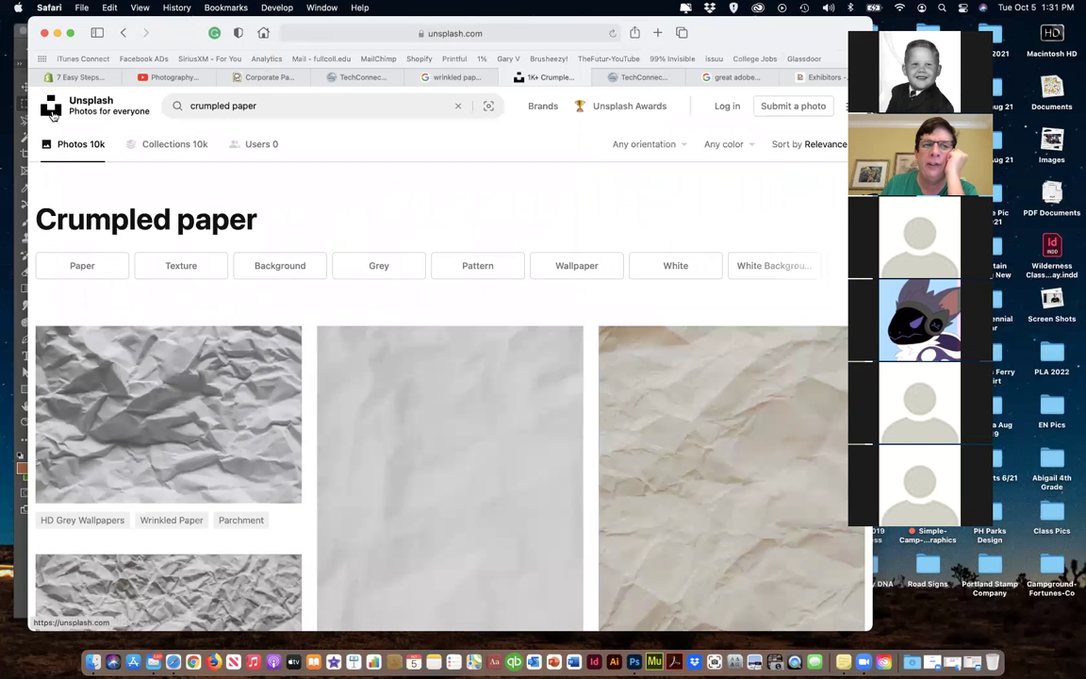
scroll(370, 424, "down", 5)
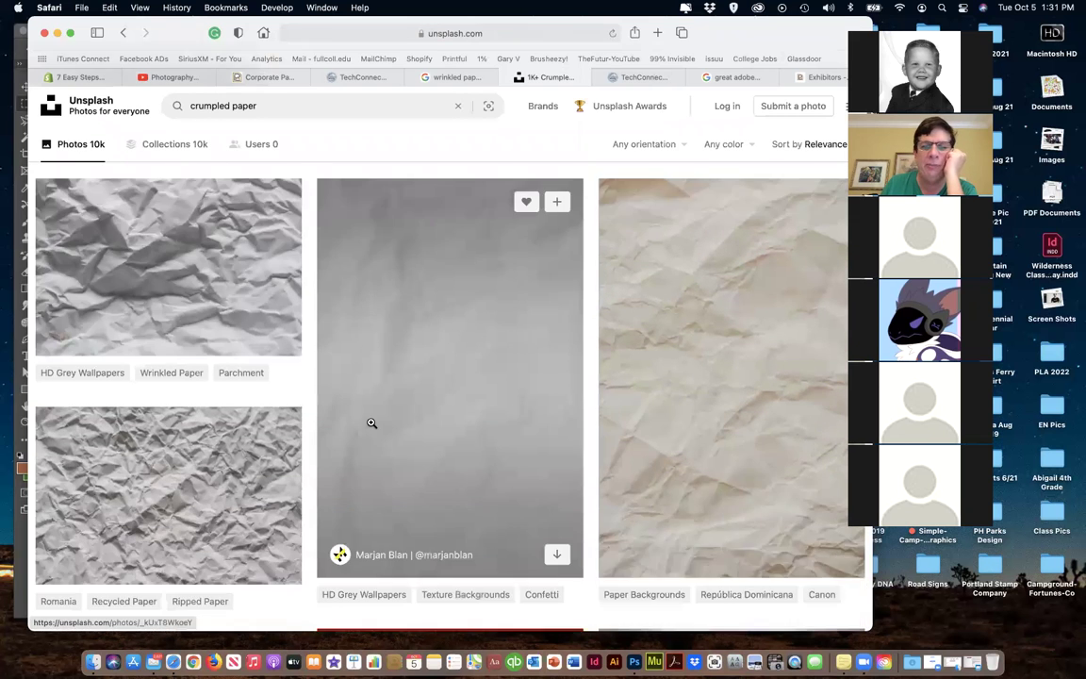
scroll(382, 427, "down", 3)
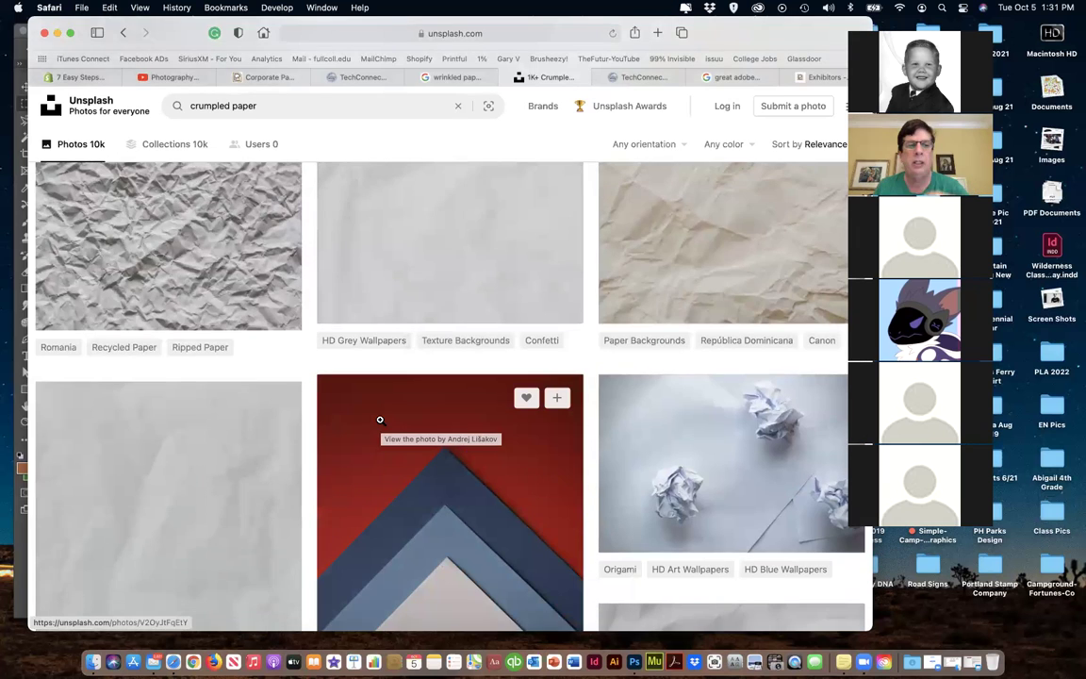
Find a dark crumpled paper photo in the Unsplash results, view it enlarged, and return to the results.
scroll(381, 425, "down", 5)
scroll(381, 419, "down", 8)
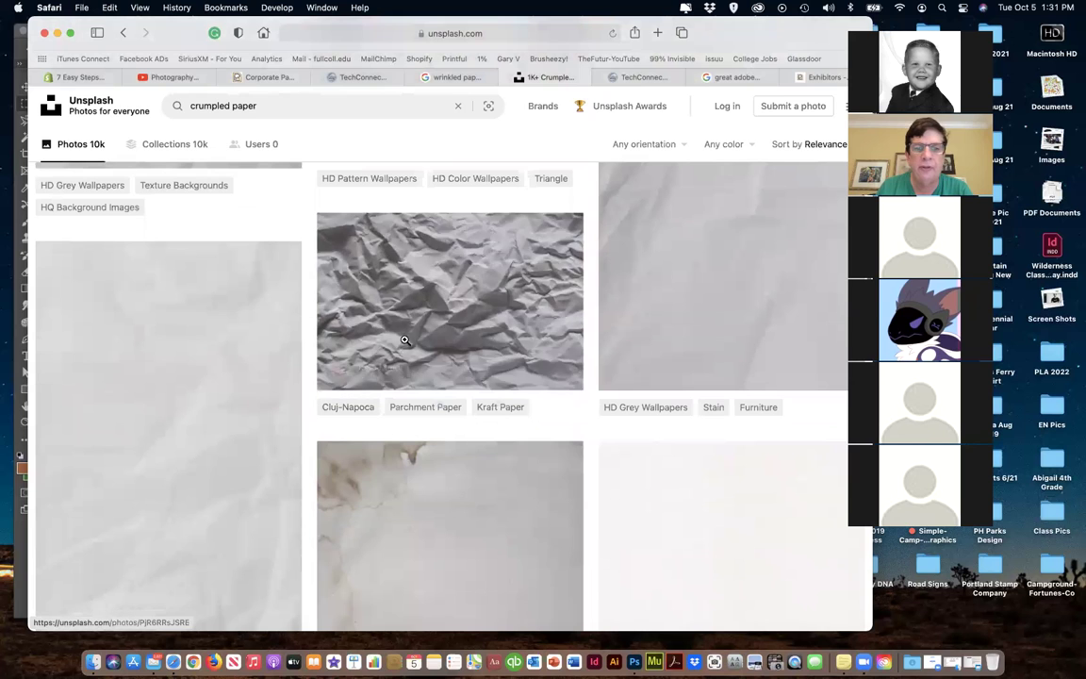
left_click(404, 337)
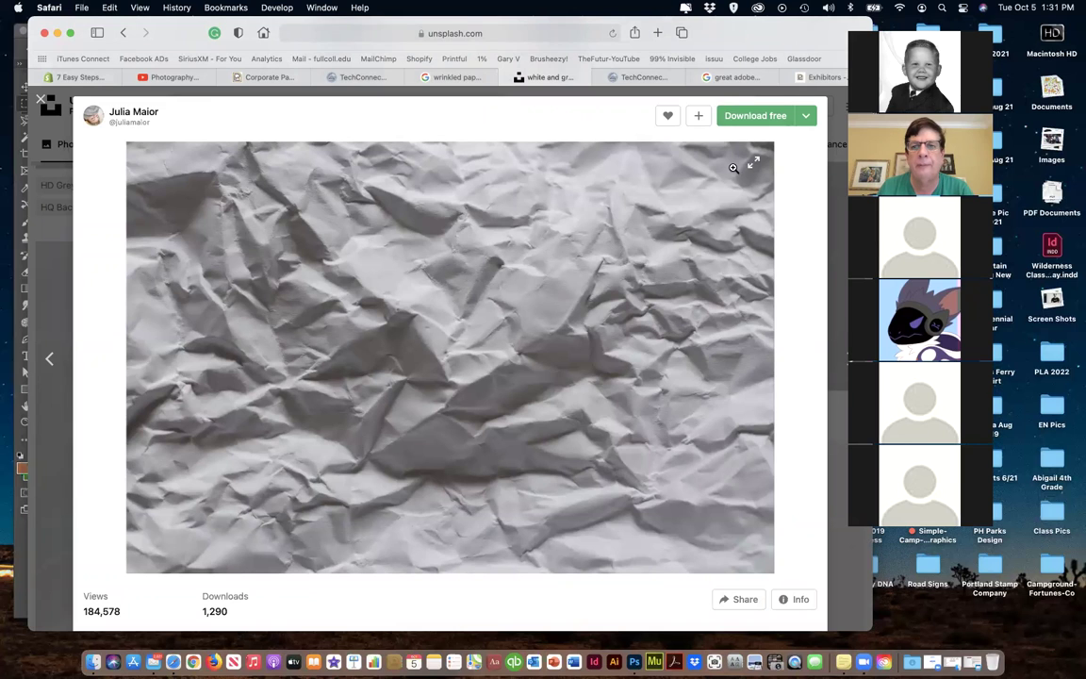
left_click(751, 168)
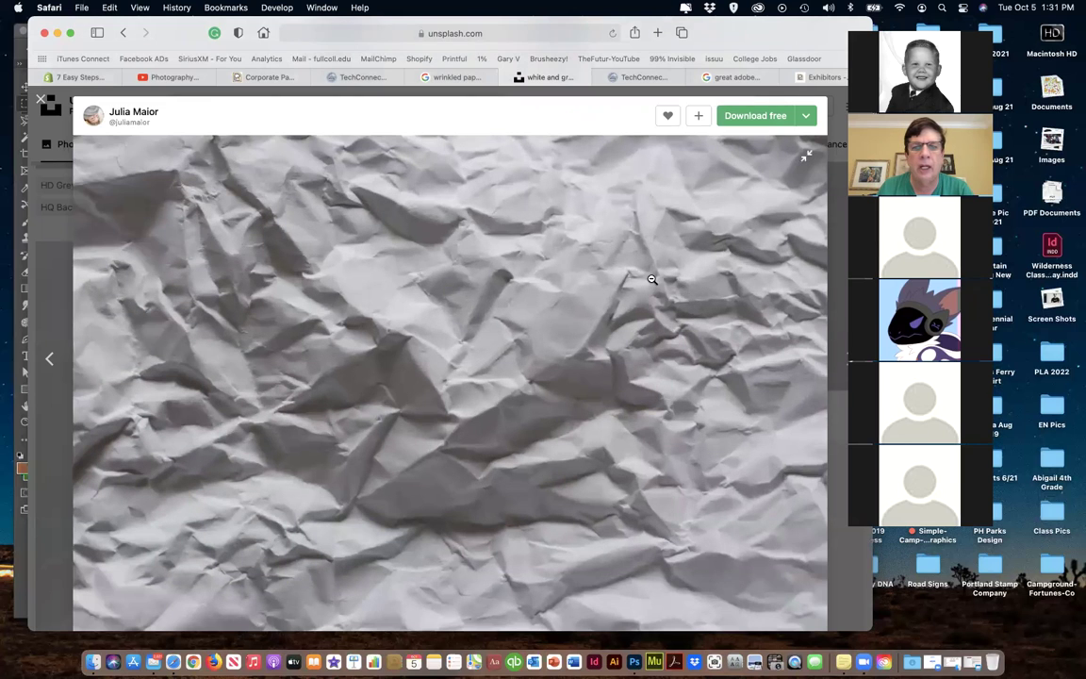
left_click(466, 332)
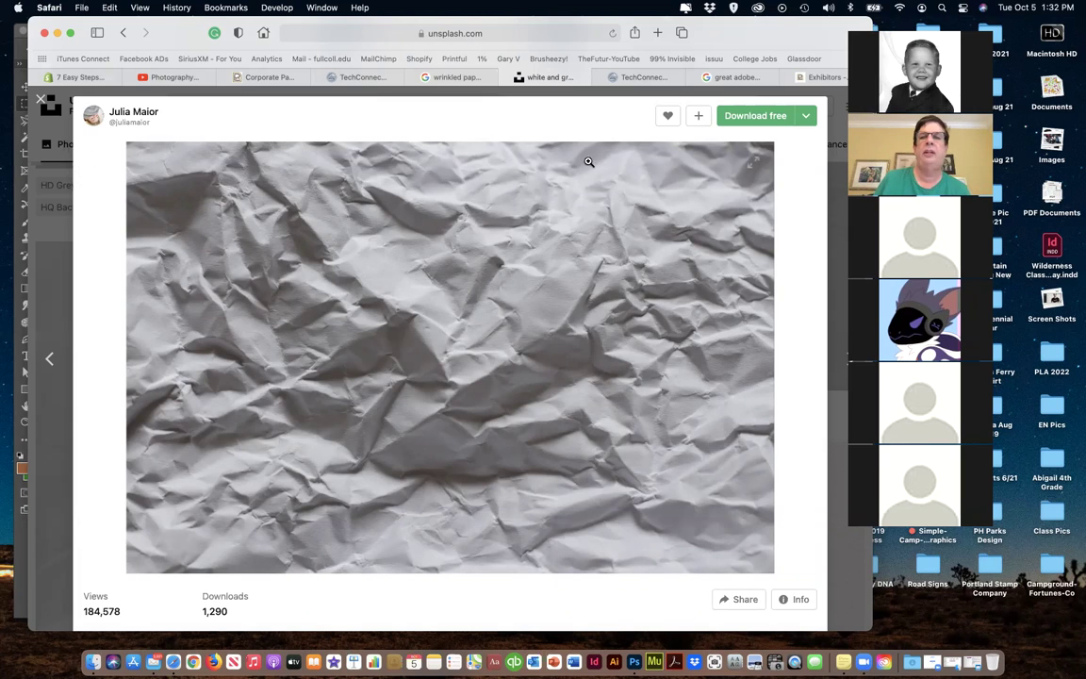
left_click(39, 100)
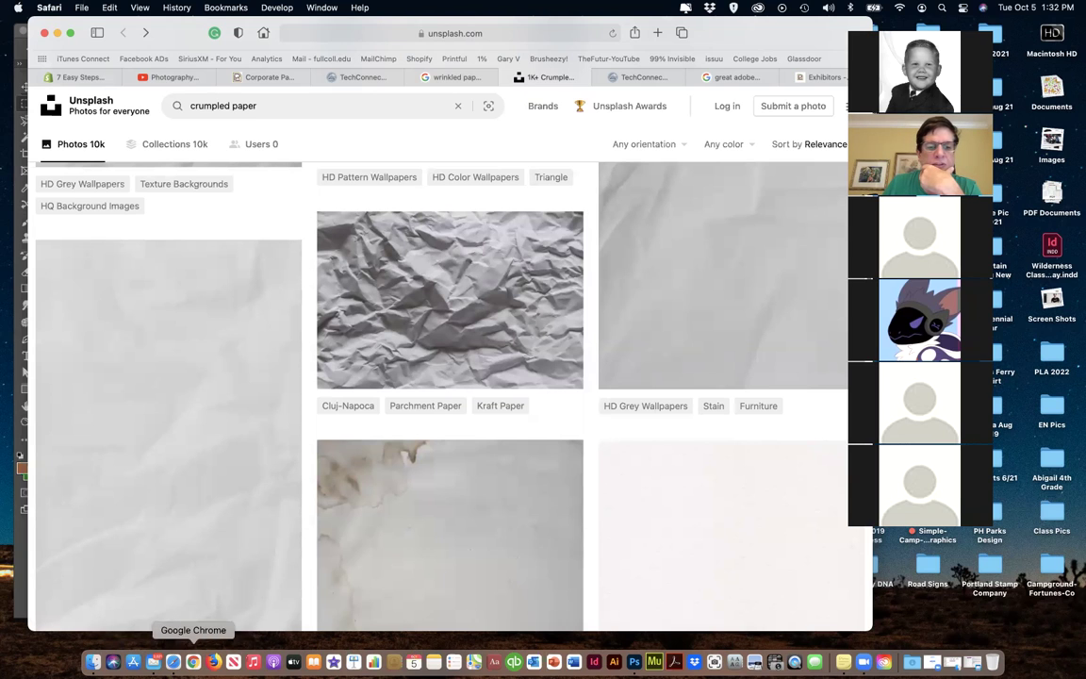
Switch to Photoshop and view the Vinyl Record PSD MockUp1B.psd document with the Layers panel collapsed.
left_click(634, 662)
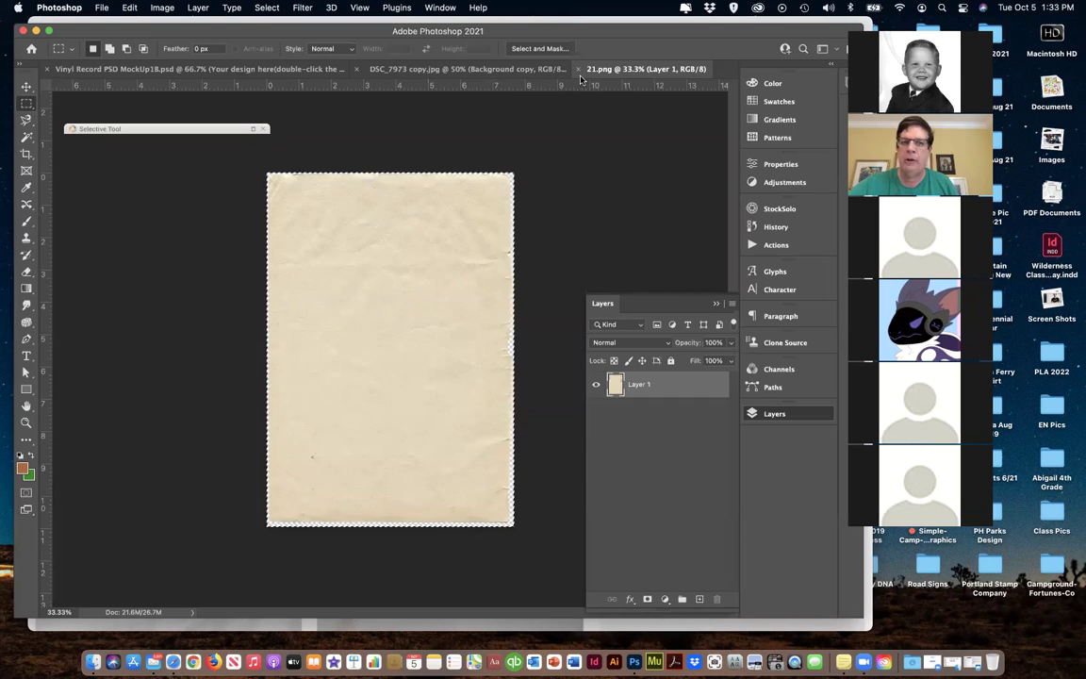
left_click(198, 69)
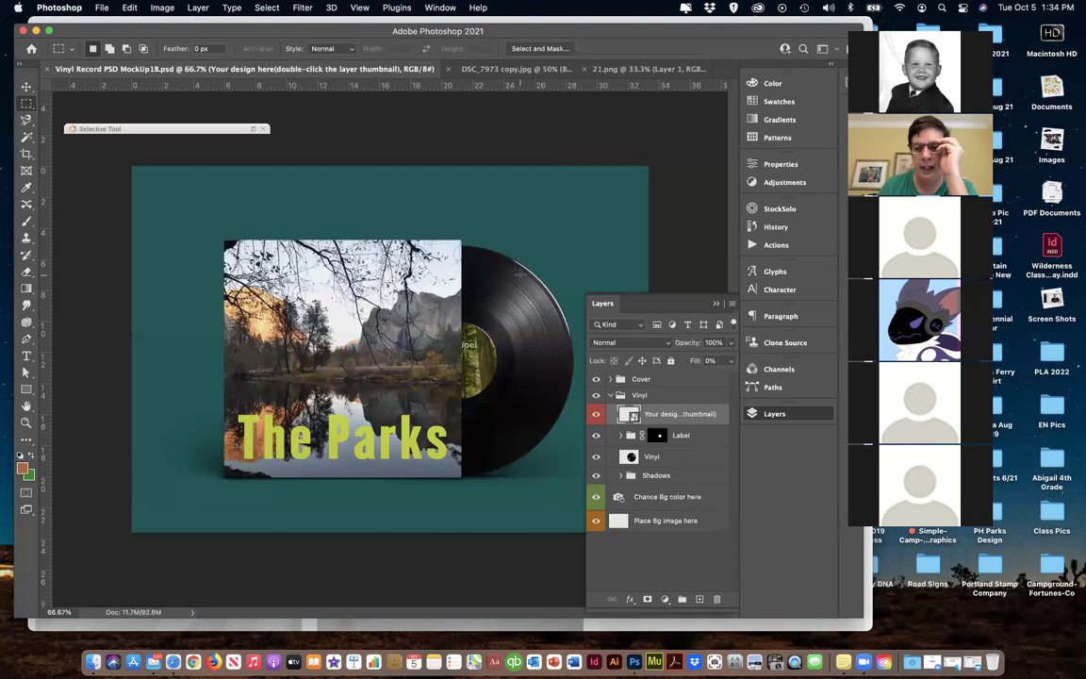
left_click(755, 414)
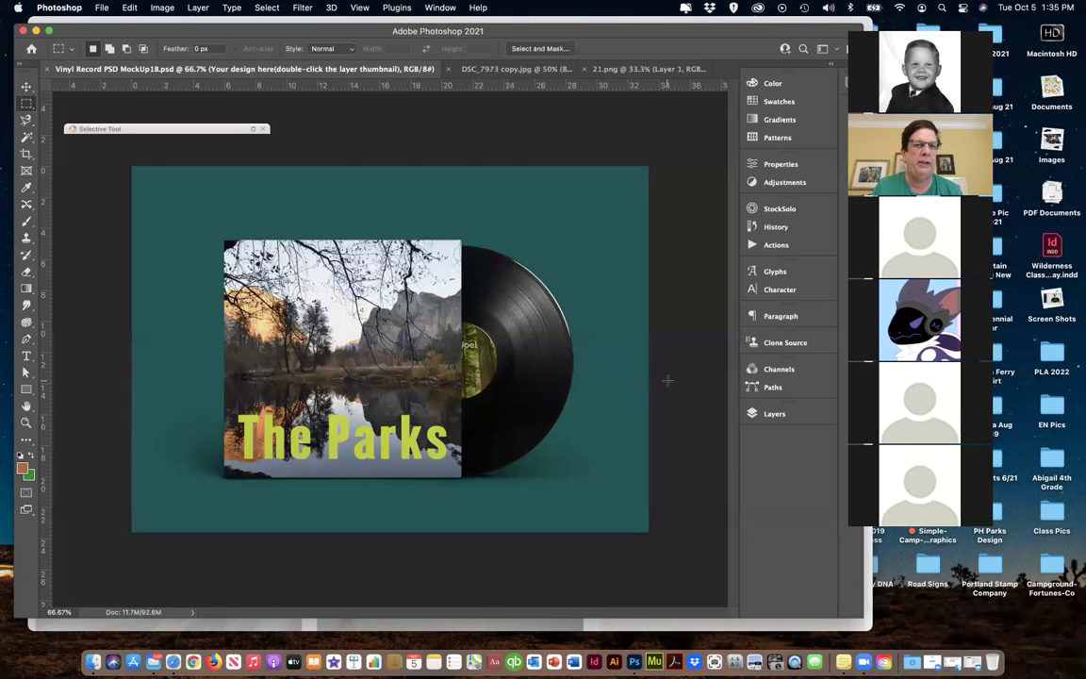
Minimize Photoshop and launch Adobe Illustrator 2021, putting the Creative Cloud window away.
left_click(35, 31)
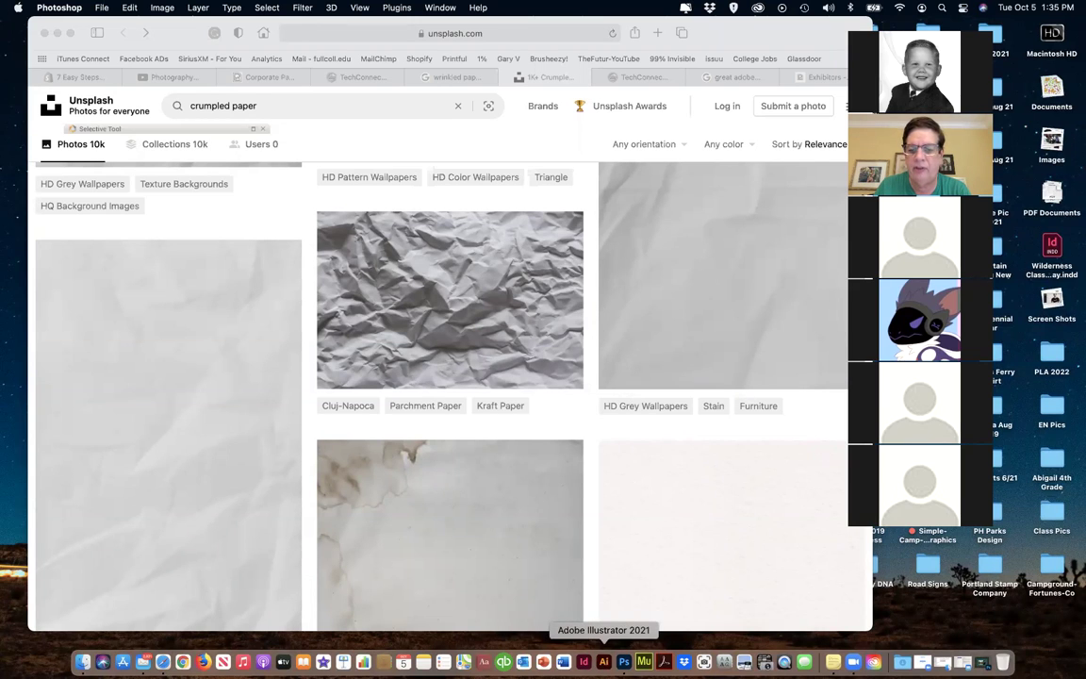
left_click(605, 662)
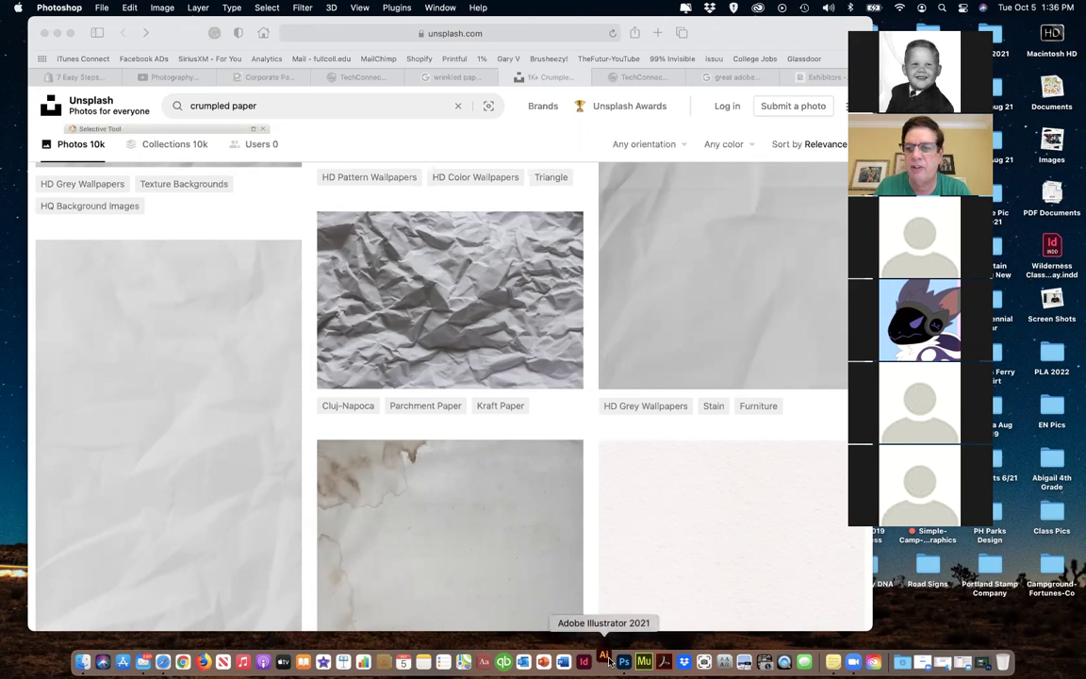
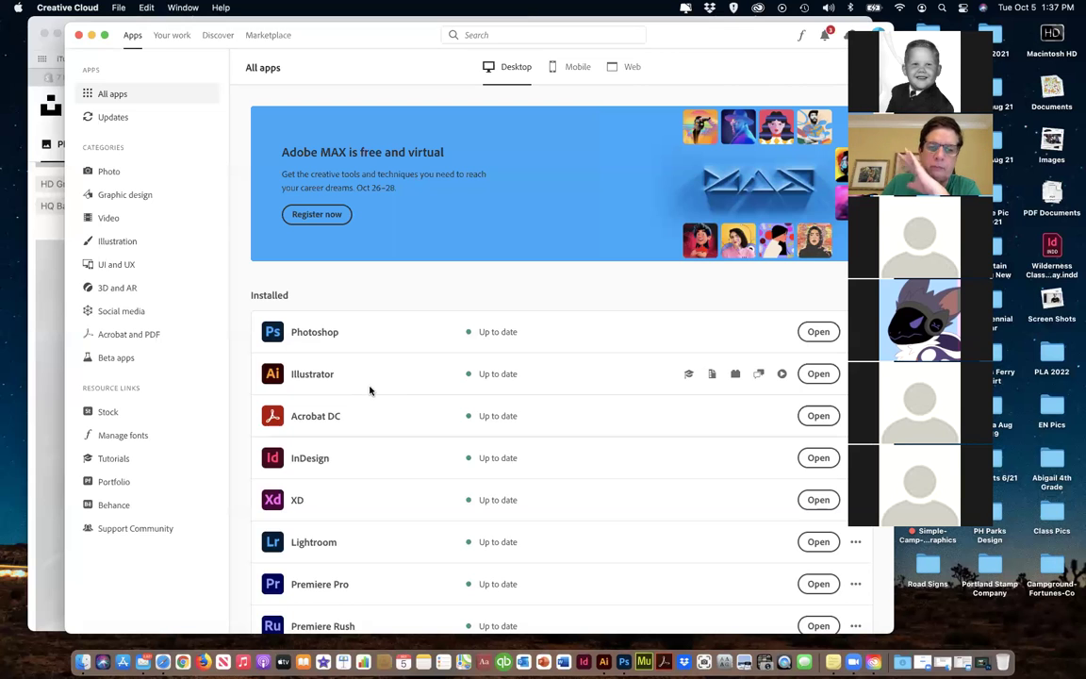
left_click(91, 35)
left_click(594, 661)
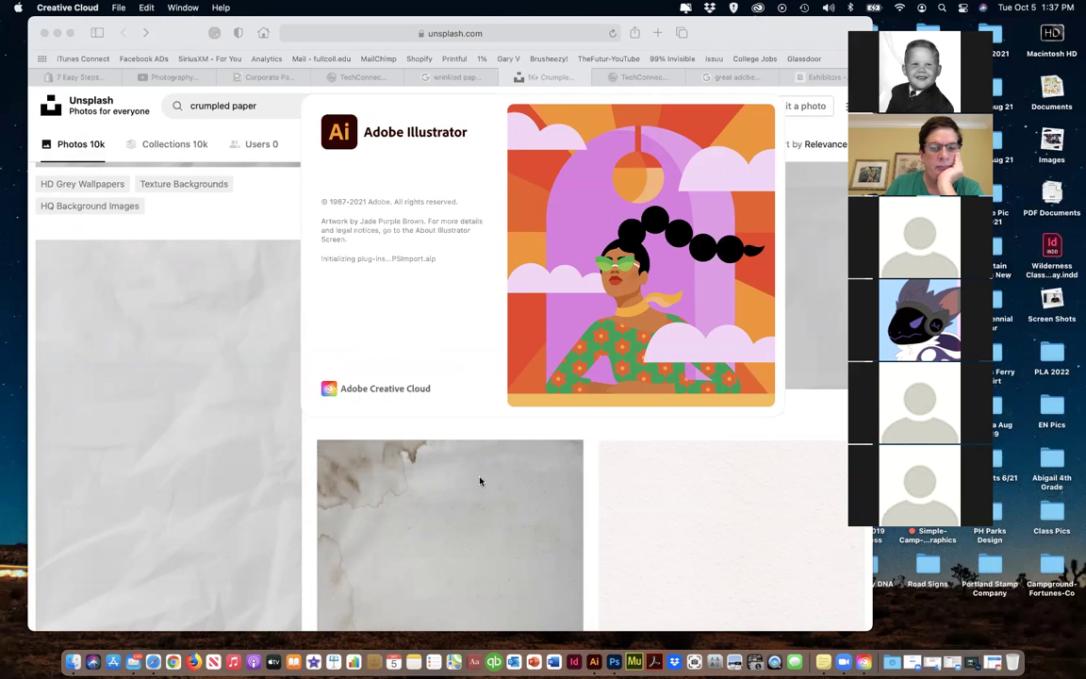
Force quit the unresponsive Illustrator and relaunch it without sending the error report.
right_click(594, 661)
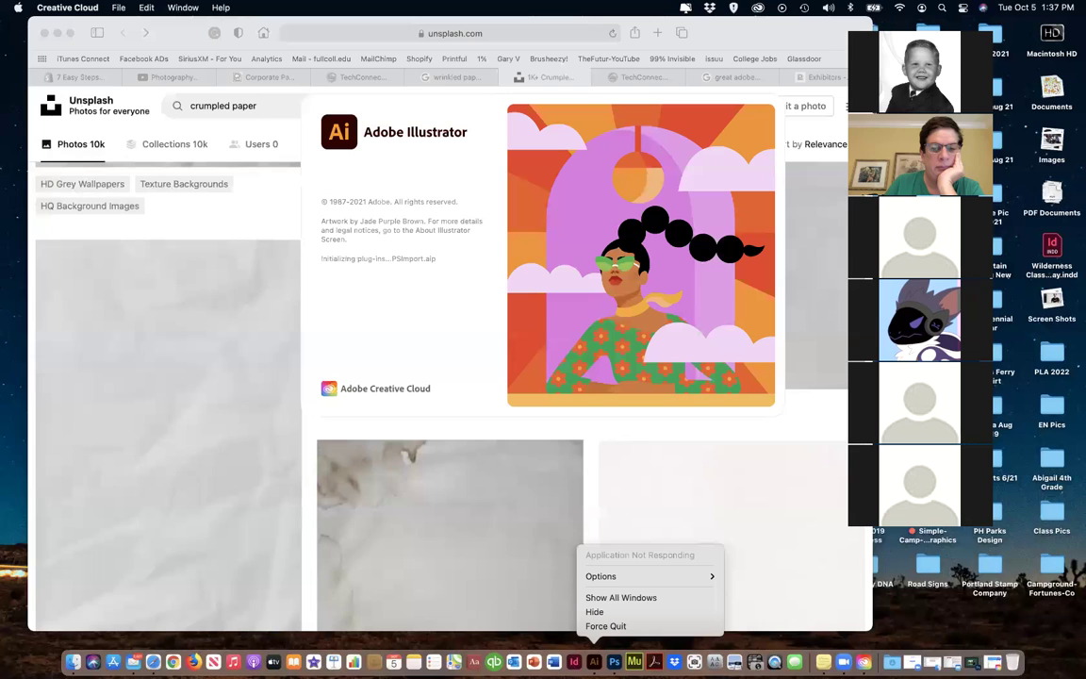
left_click(594, 627)
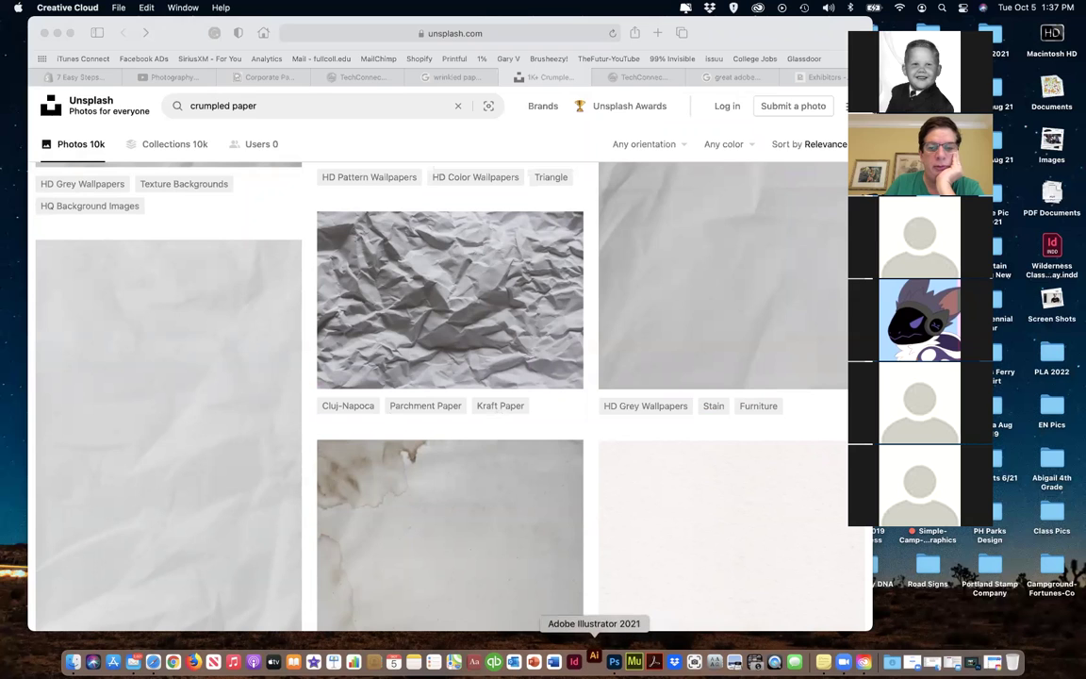
left_click(597, 660)
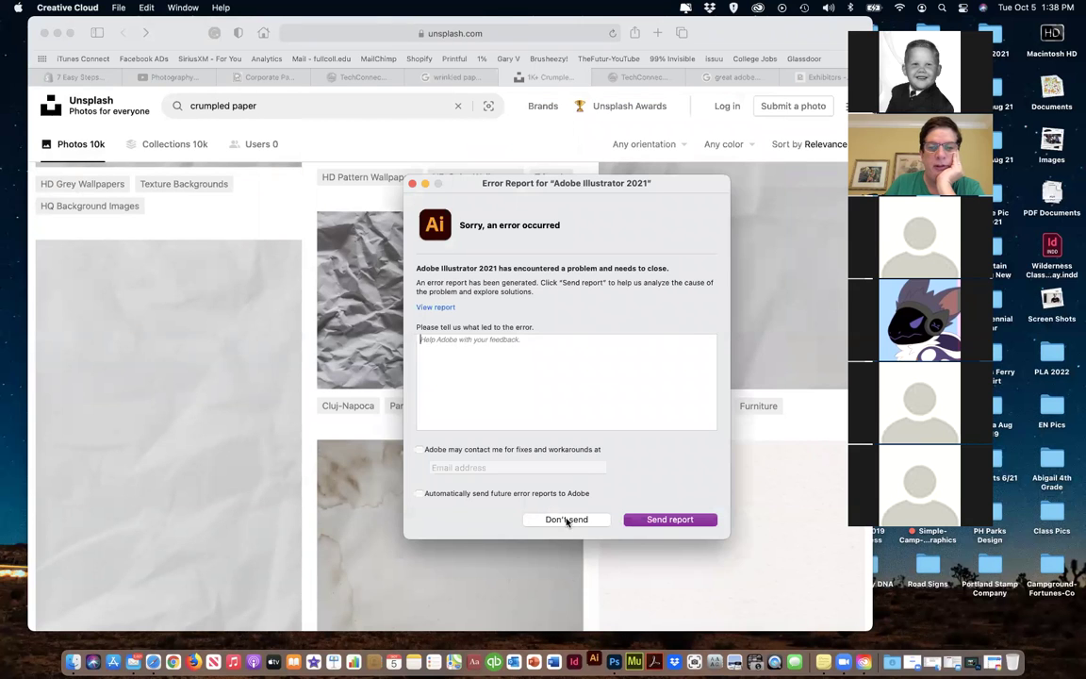
left_click(566, 519)
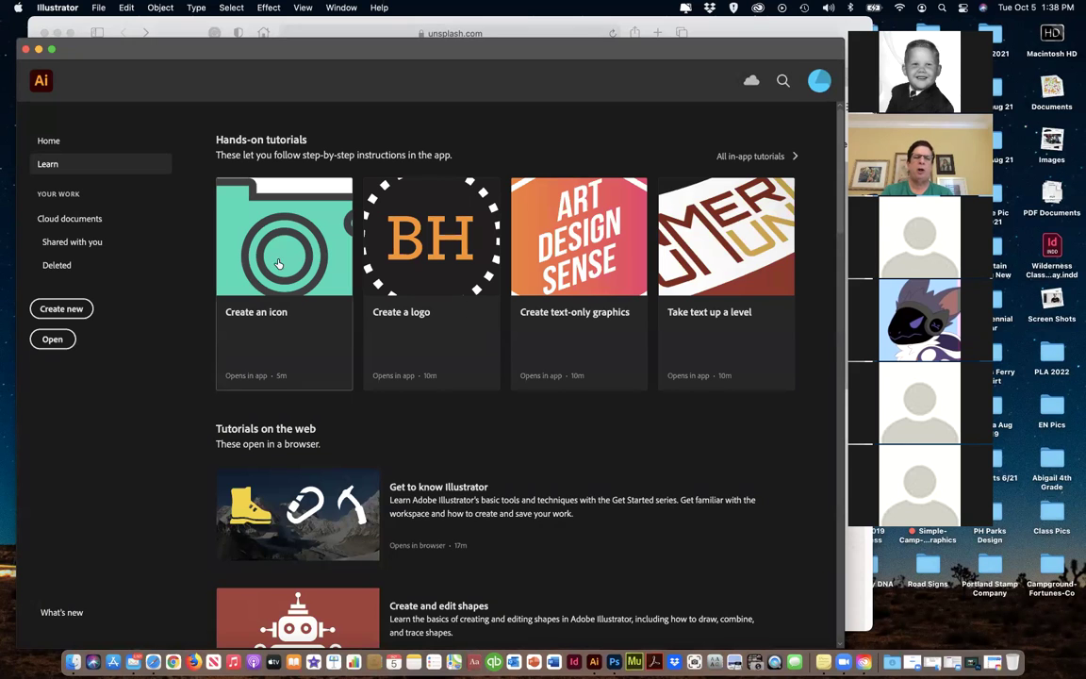
Look through Illustrator's hands-on and web tutorials on the Learn page from beginning to end.
scroll(571, 462, "down", 5)
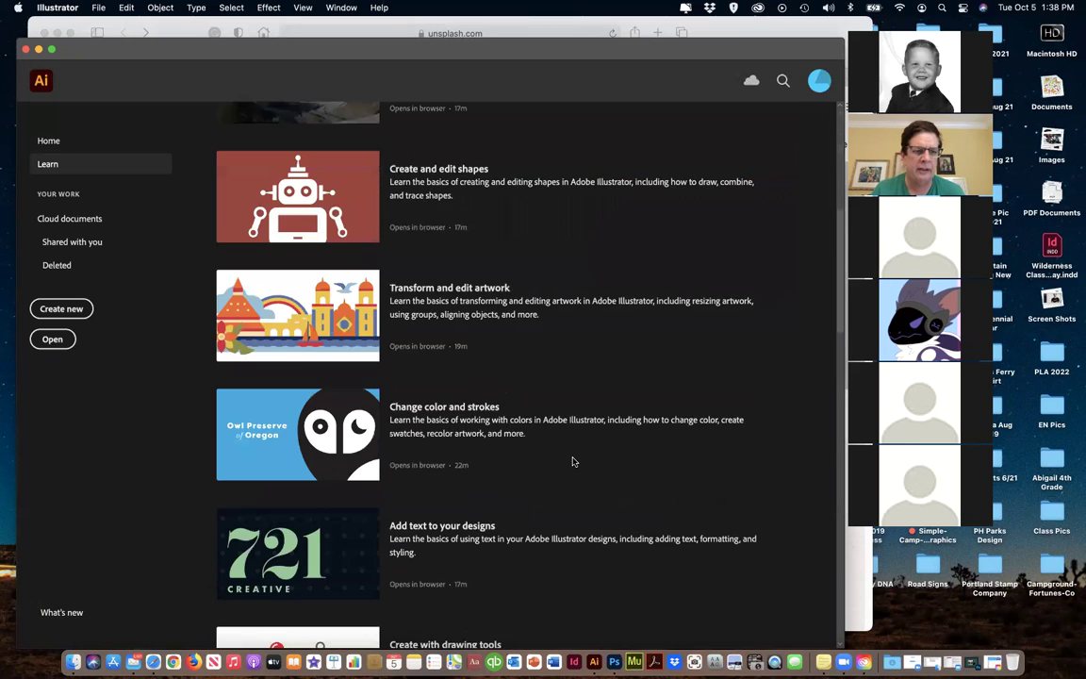
scroll(572, 461, "up", 5)
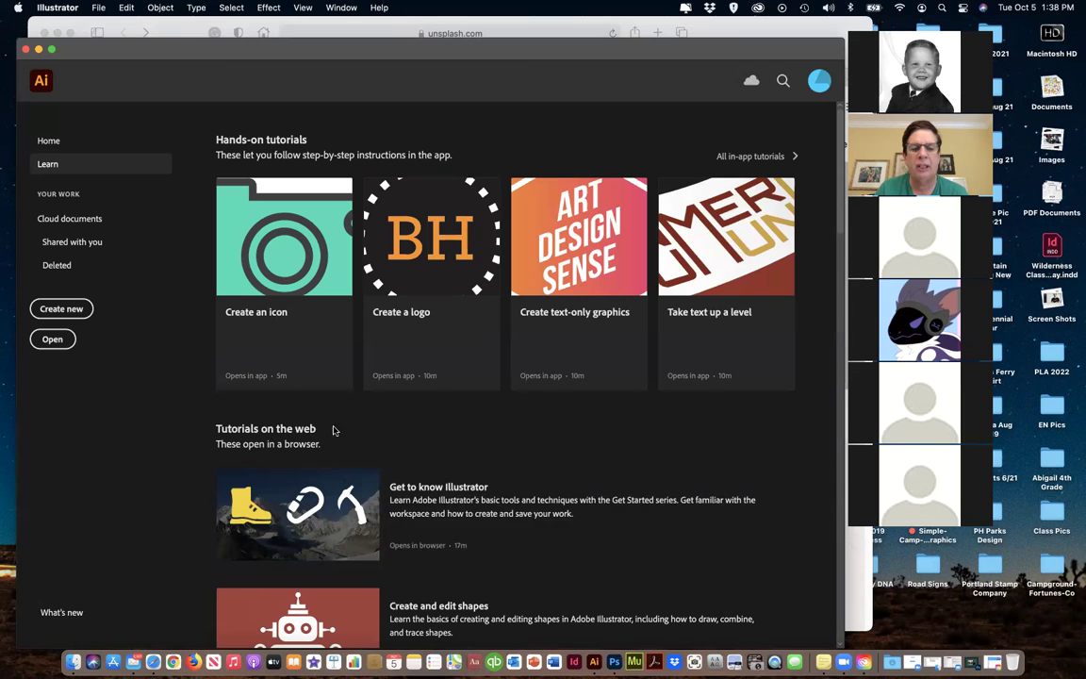
scroll(507, 507, "down", 15)
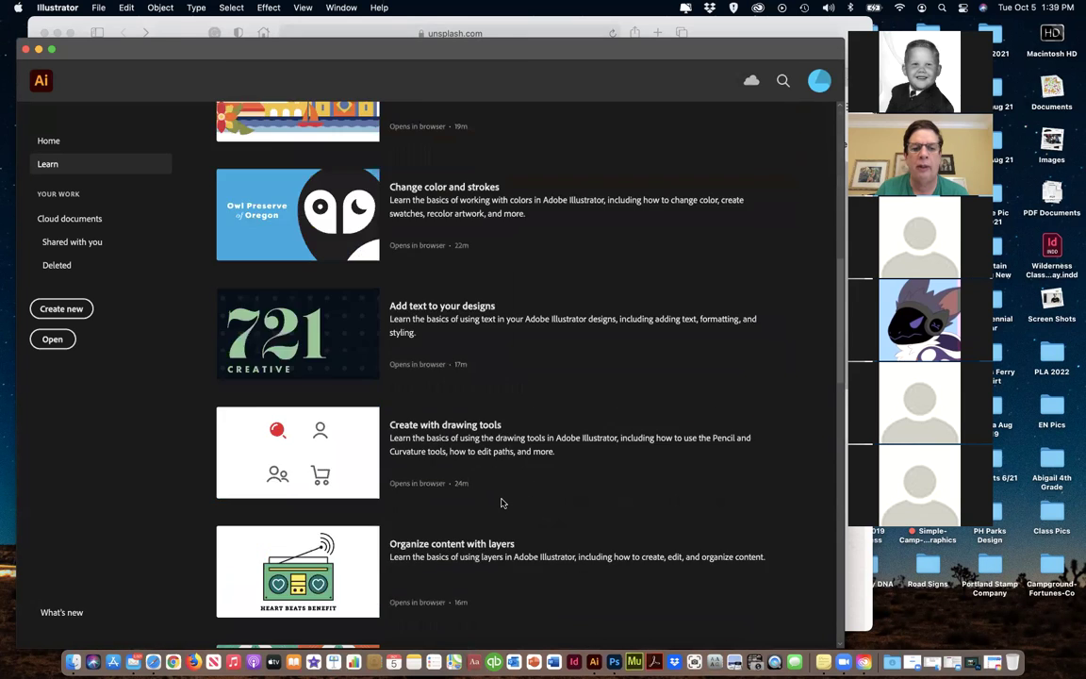
scroll(501, 501, "down", 2)
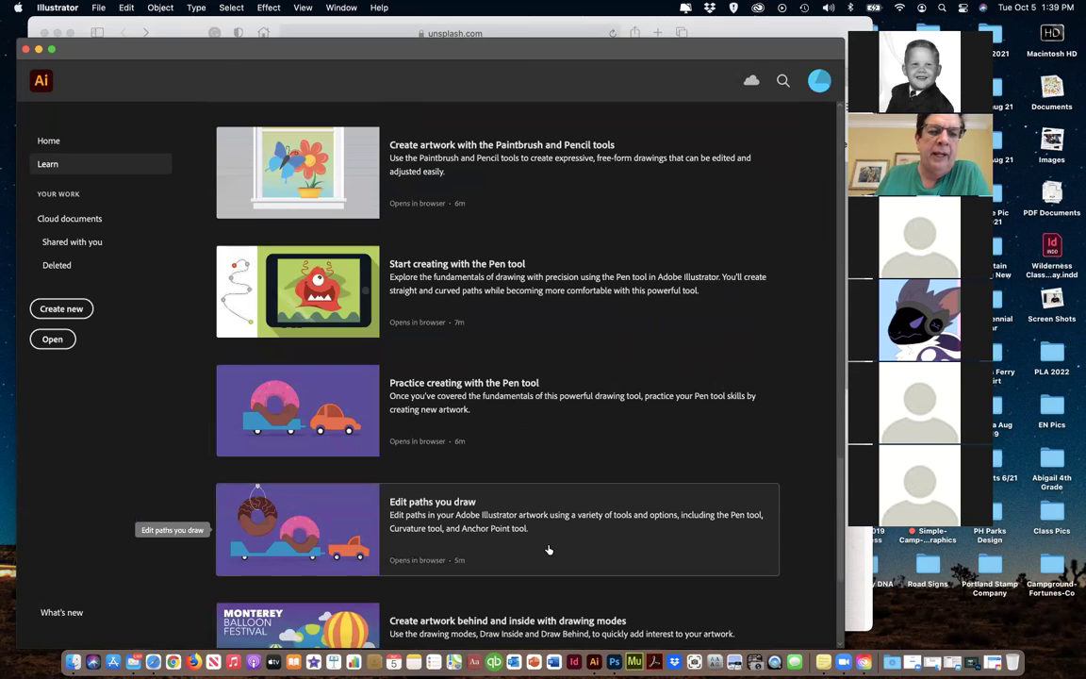
scroll(548, 549, "up", 10)
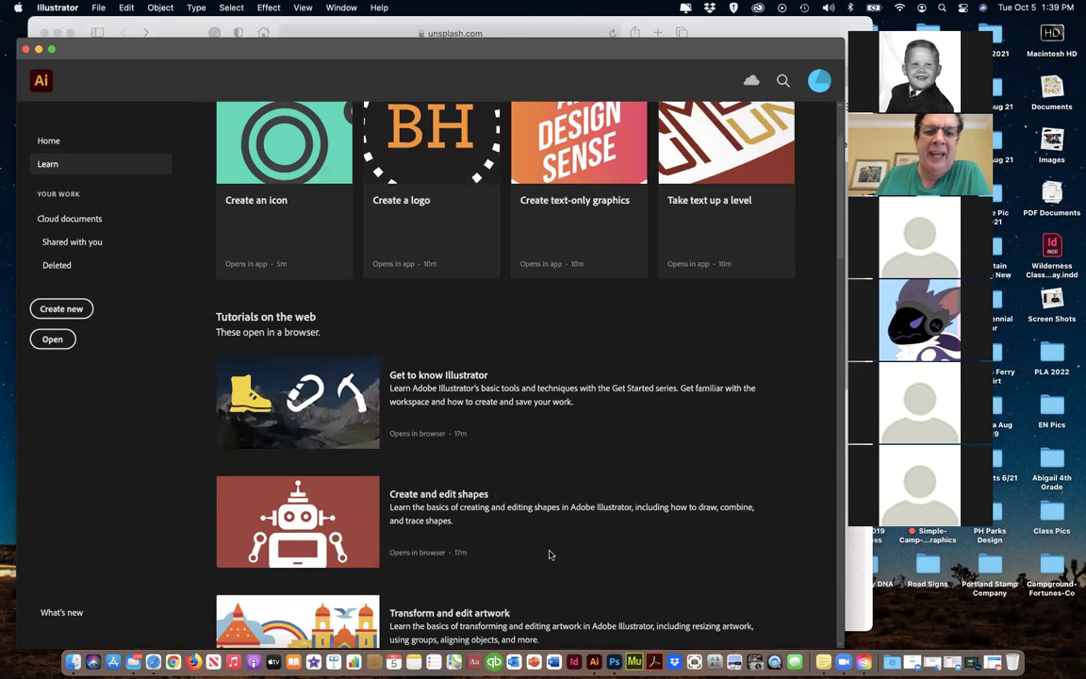
scroll(550, 554, "down", 10)
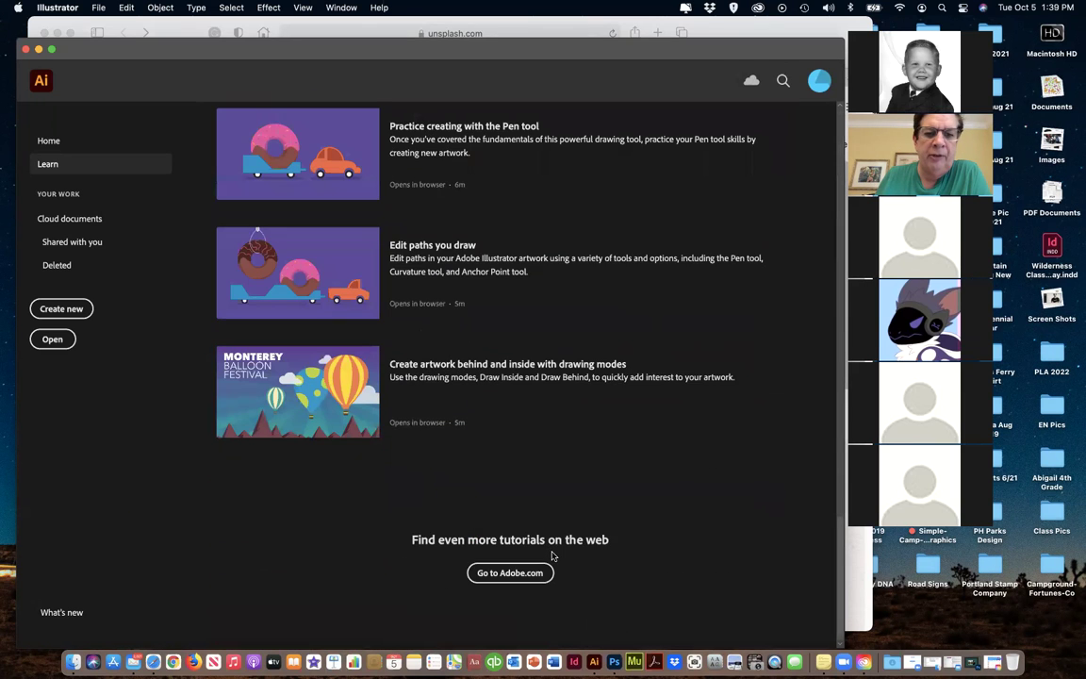
scroll(553, 557, "up", 4)
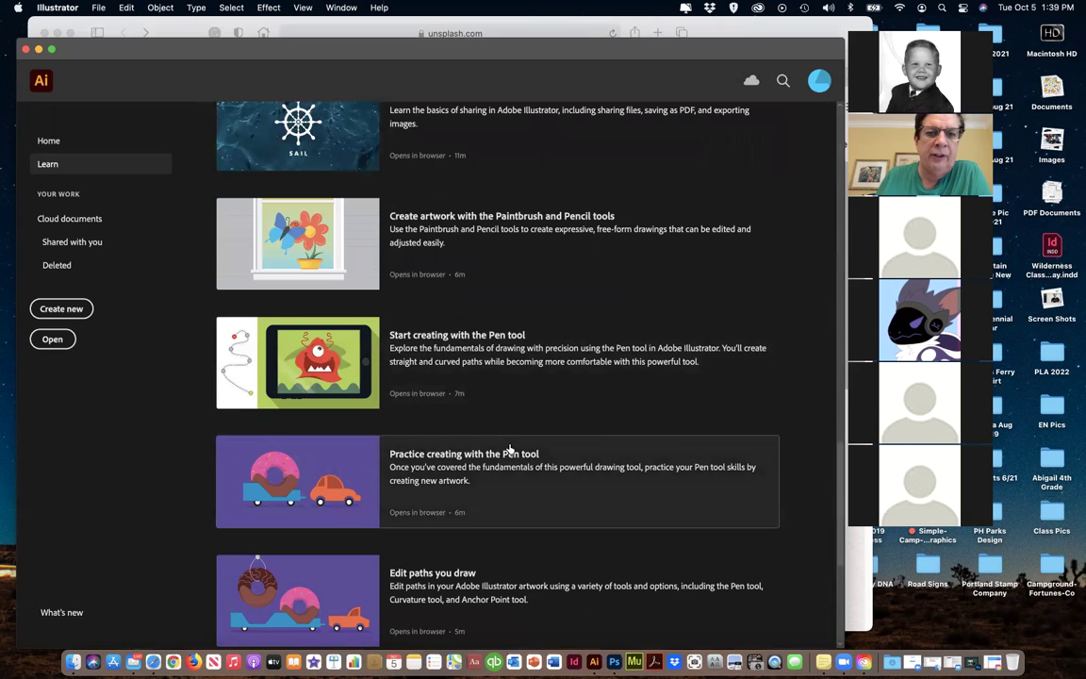
scroll(509, 449, "up", 4)
scroll(510, 449, "up", 10)
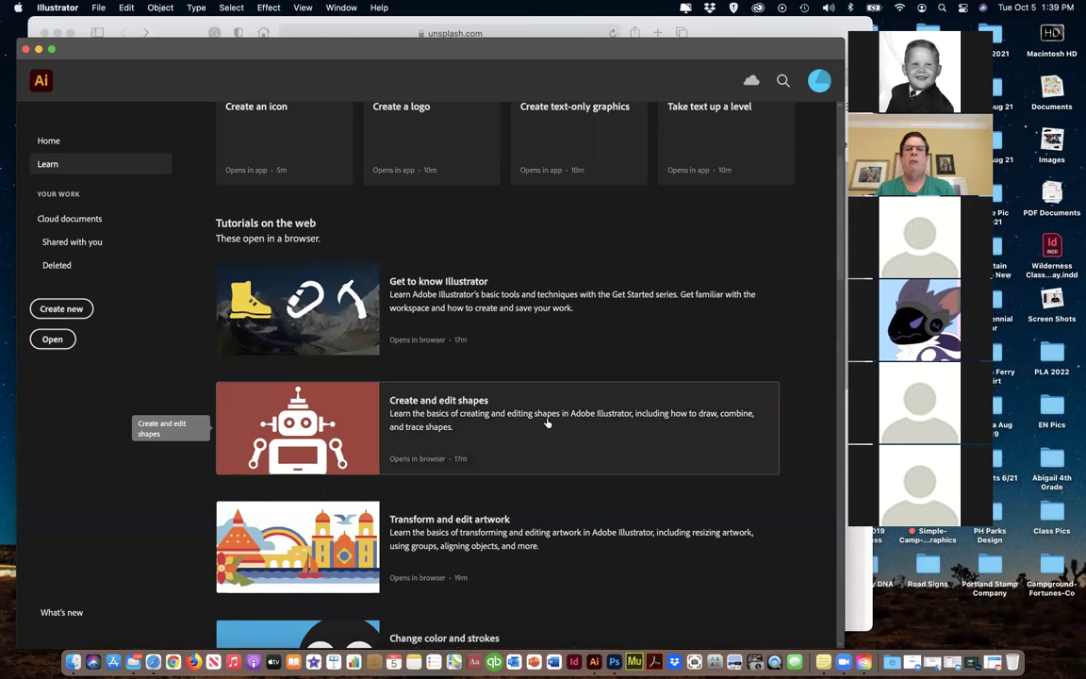
scroll(547, 423, "up", 3)
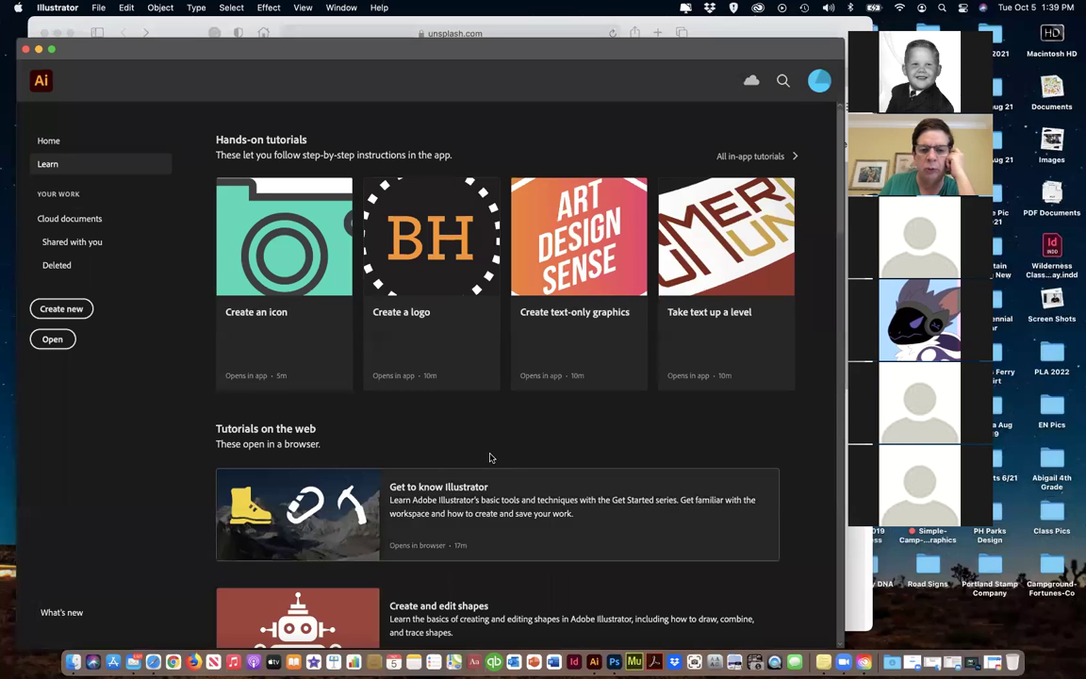
Create a new Letter document, 612 x 792 pt, from the Illustrator Home screen presets.
left_click(45, 142)
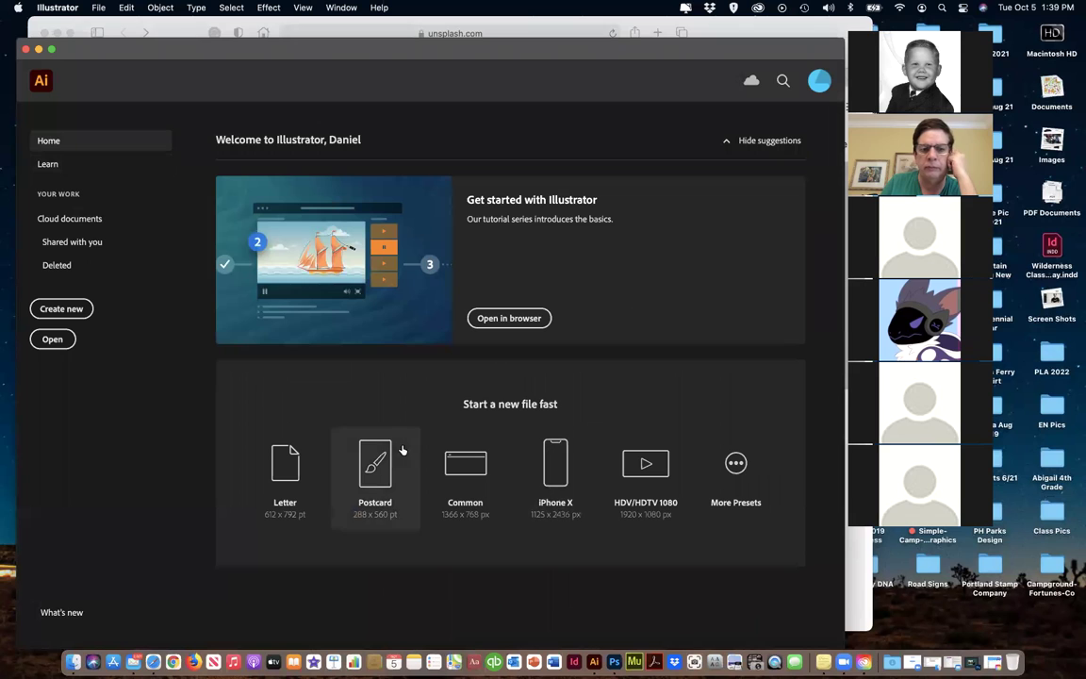
left_click(286, 465)
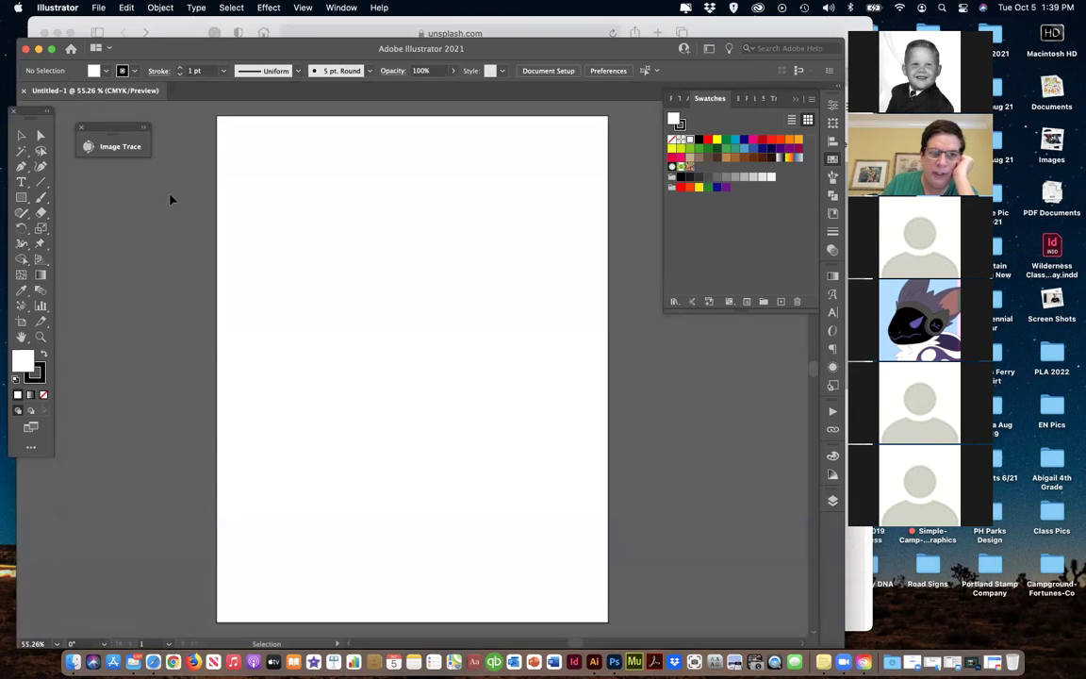
Set the General units to Inches in Illustrator's Units preferences.
left_click(94, 7)
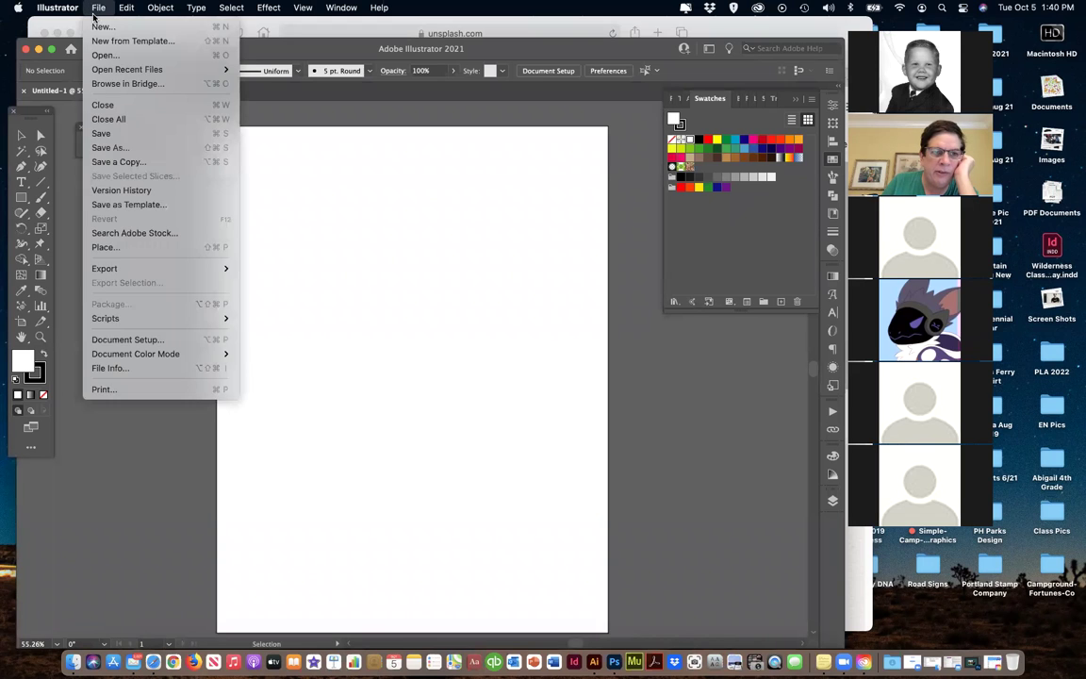
mouse_move(57, 8)
mouse_move(61, 48)
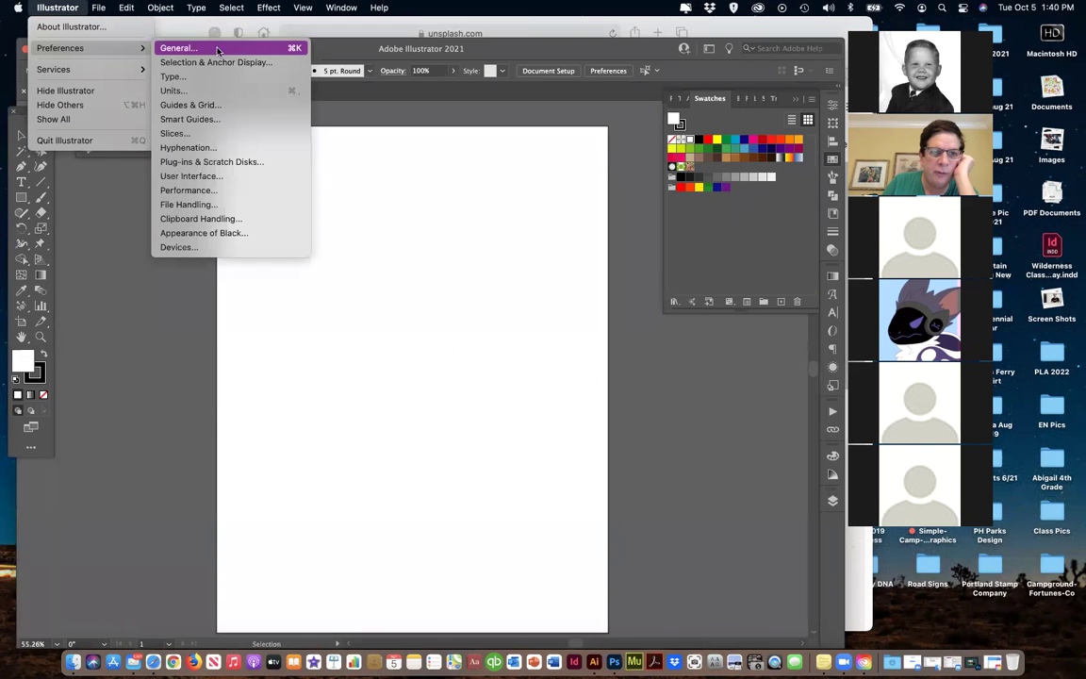
left_click(208, 91)
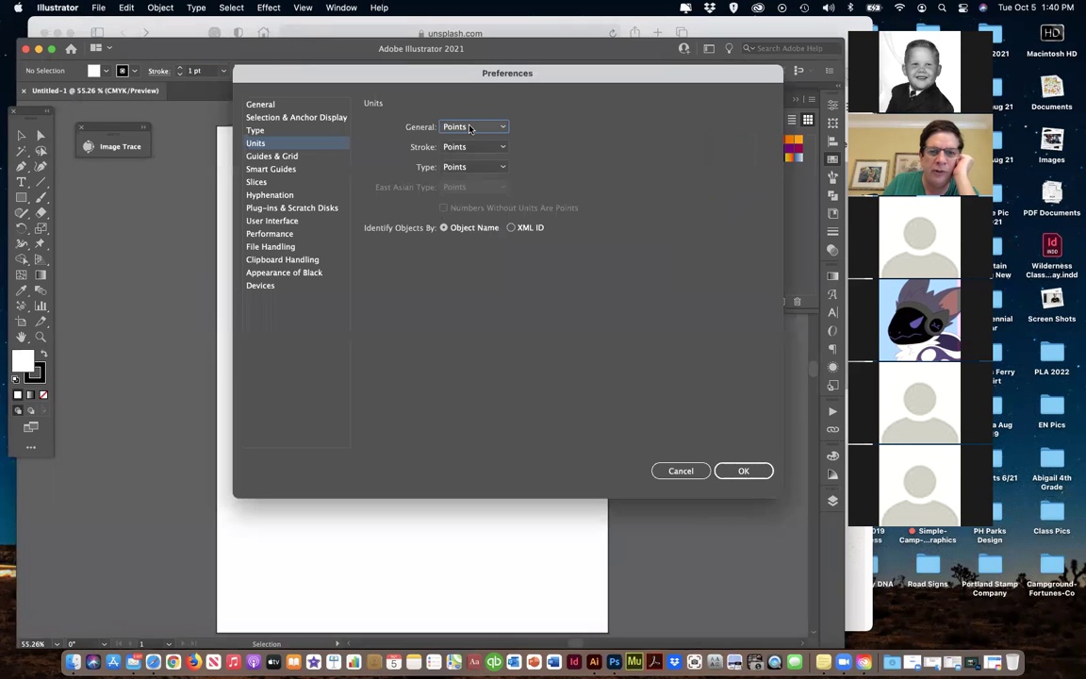
left_click(469, 128)
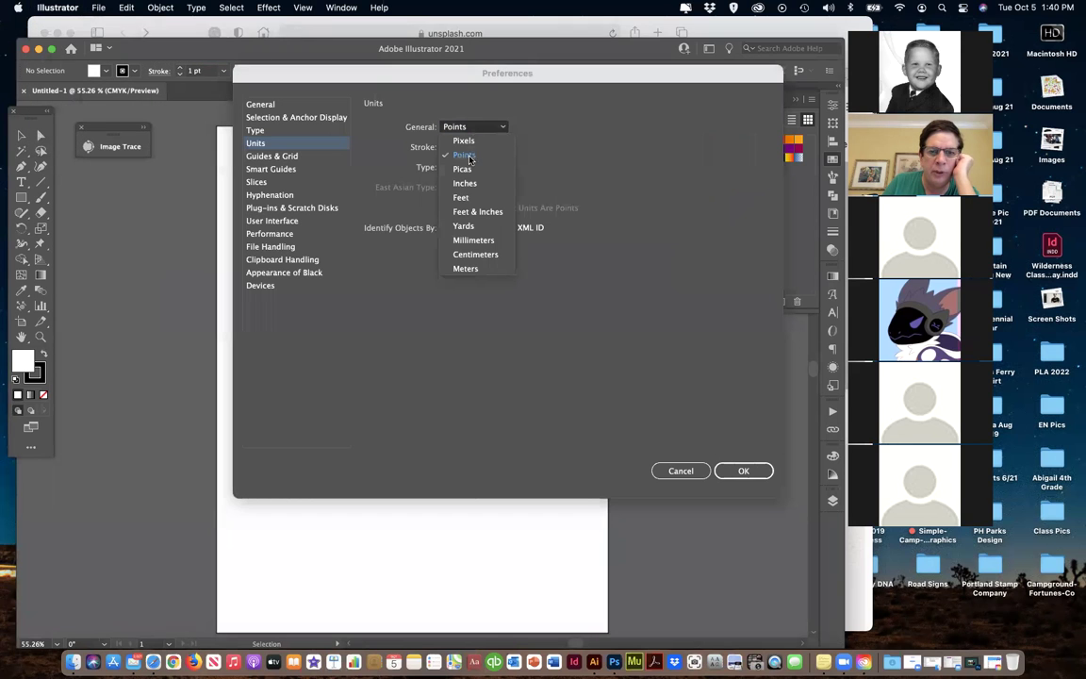
left_click(509, 183)
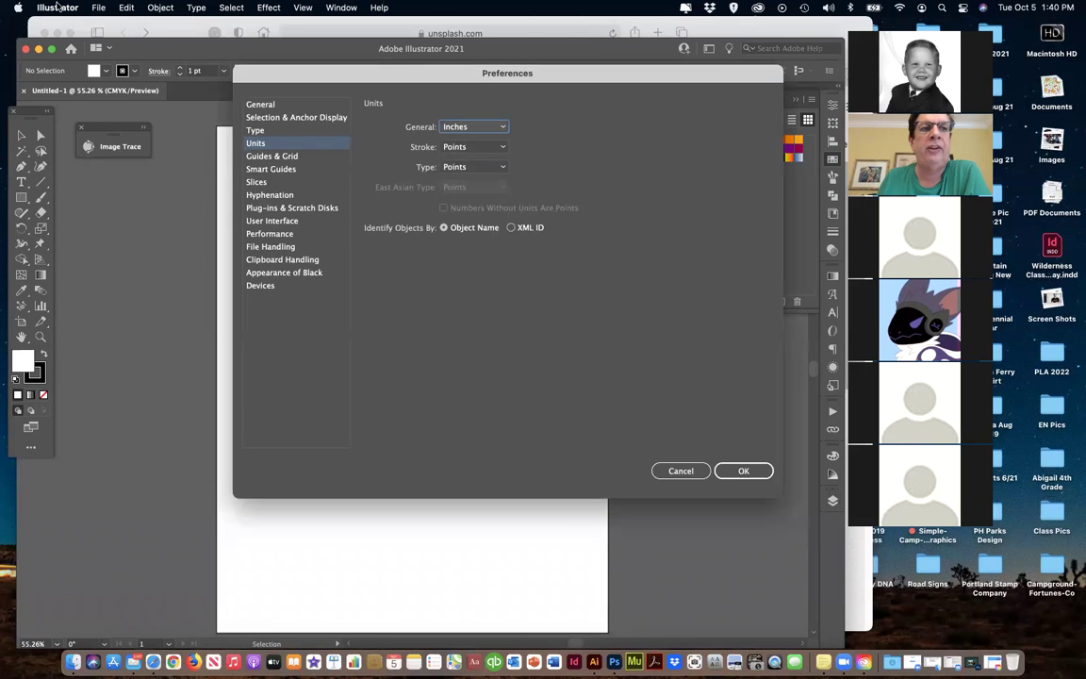
Show the Guides & Grid settings in the Preferences dialog.
left_click(58, 8)
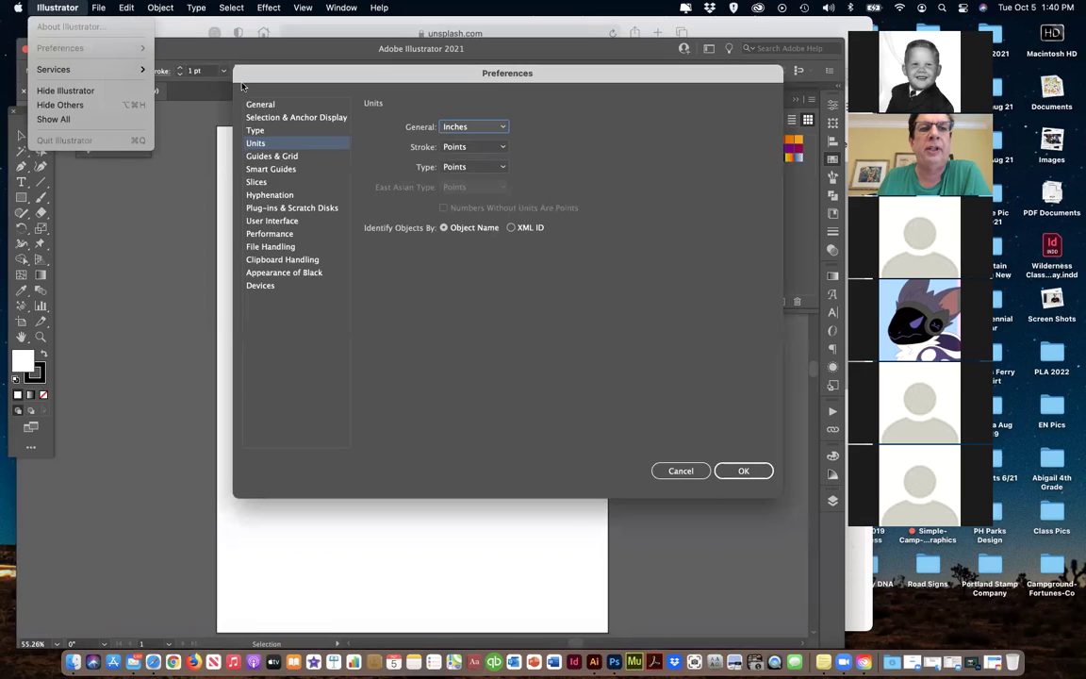
left_click(267, 132)
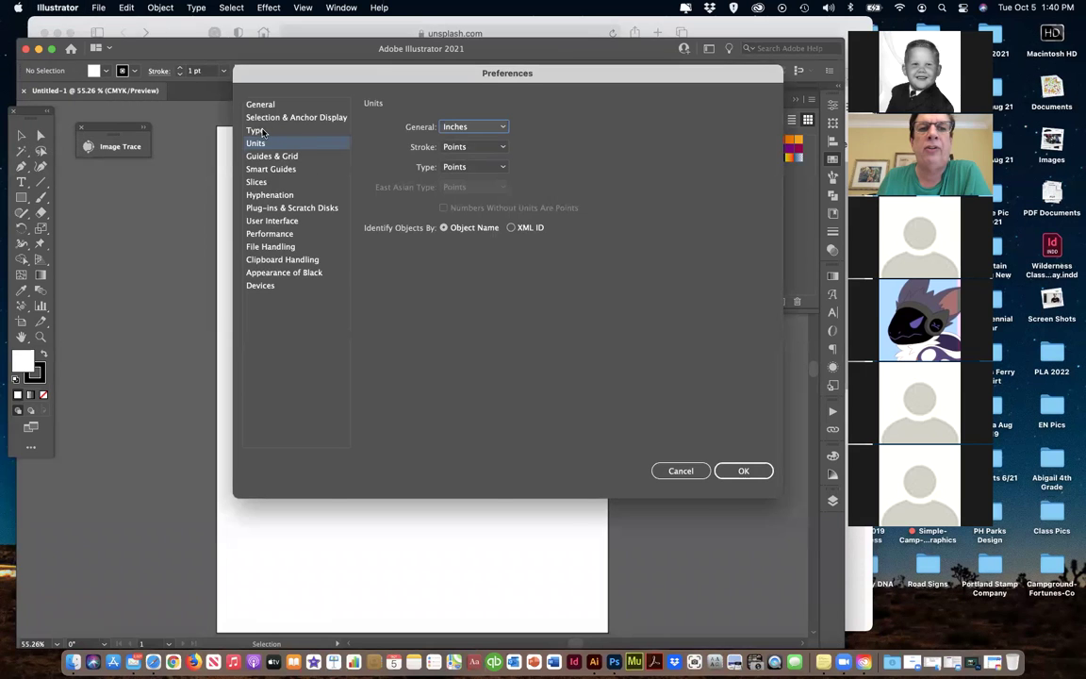
left_click(262, 133)
left_click(273, 156)
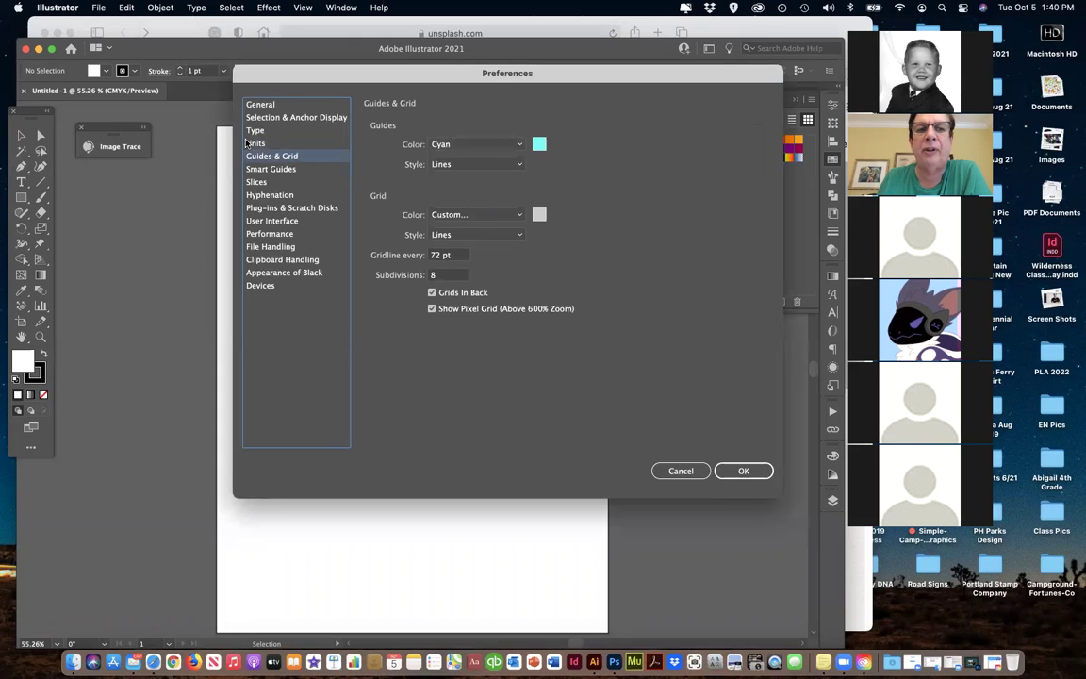
Look through the other Preferences categories, including Slices, Hyphenation, File Handling, General, Clipboard Handling, Devices and Appearance of Black, and leave without applying changes.
left_click(256, 169)
left_click(256, 182)
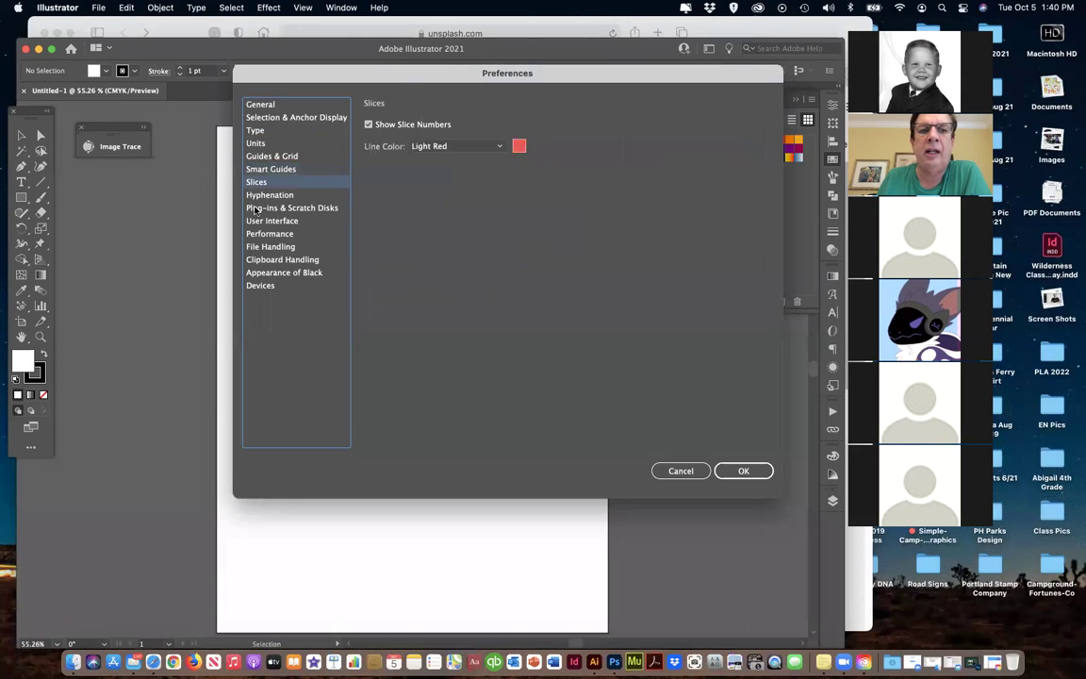
left_click(261, 195)
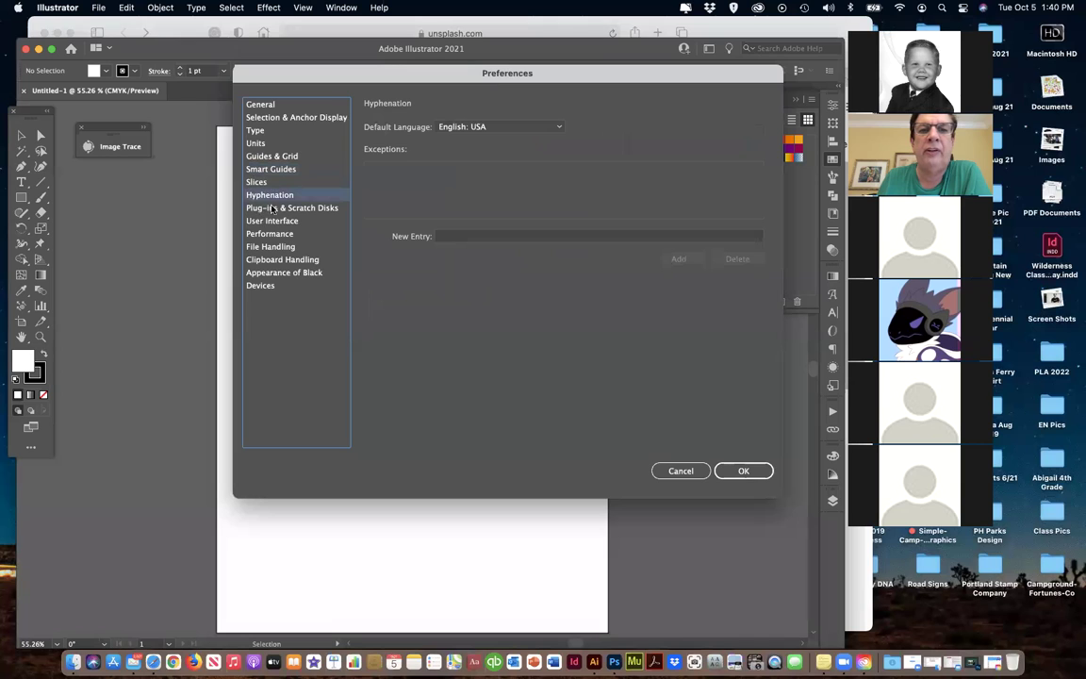
left_click(268, 235)
left_click(267, 247)
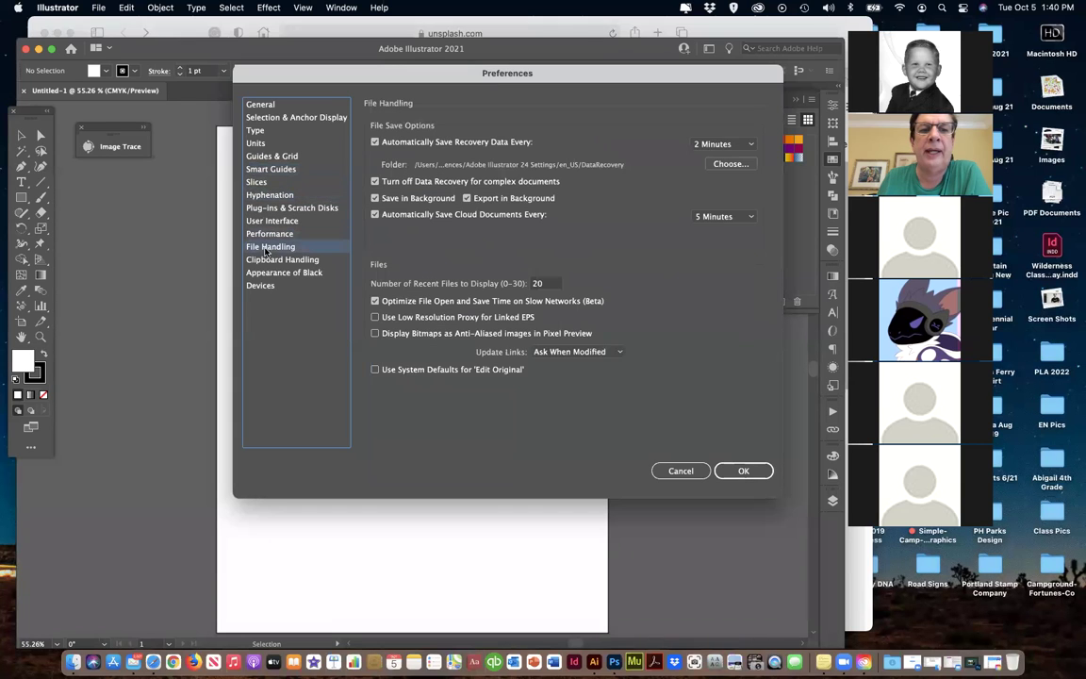
left_click(259, 104)
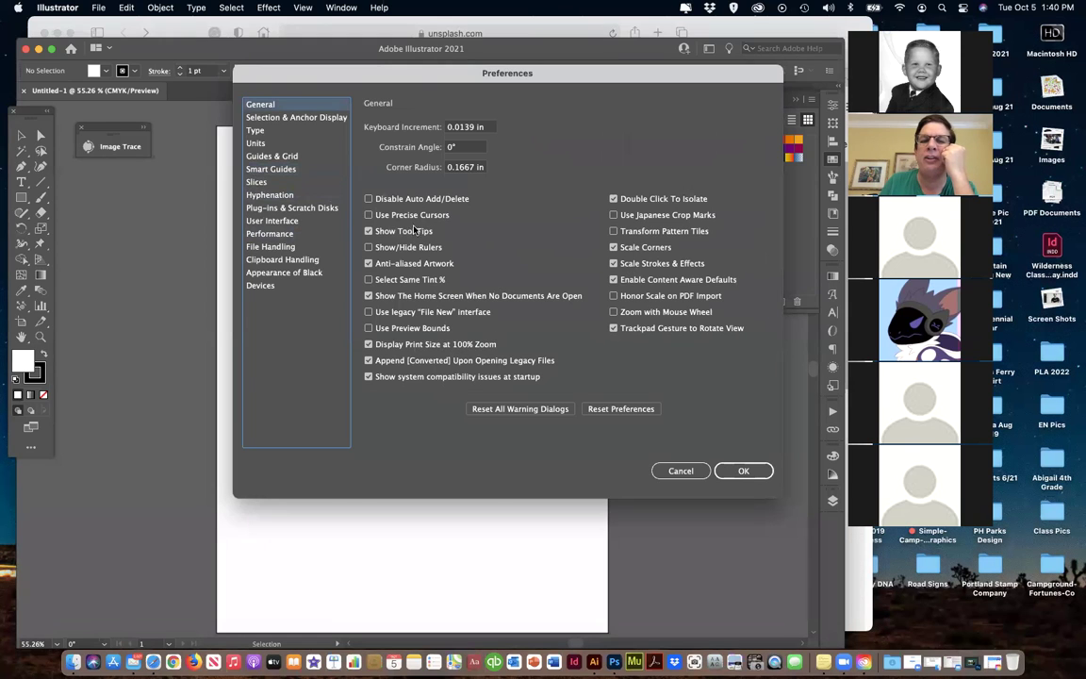
left_click(262, 118)
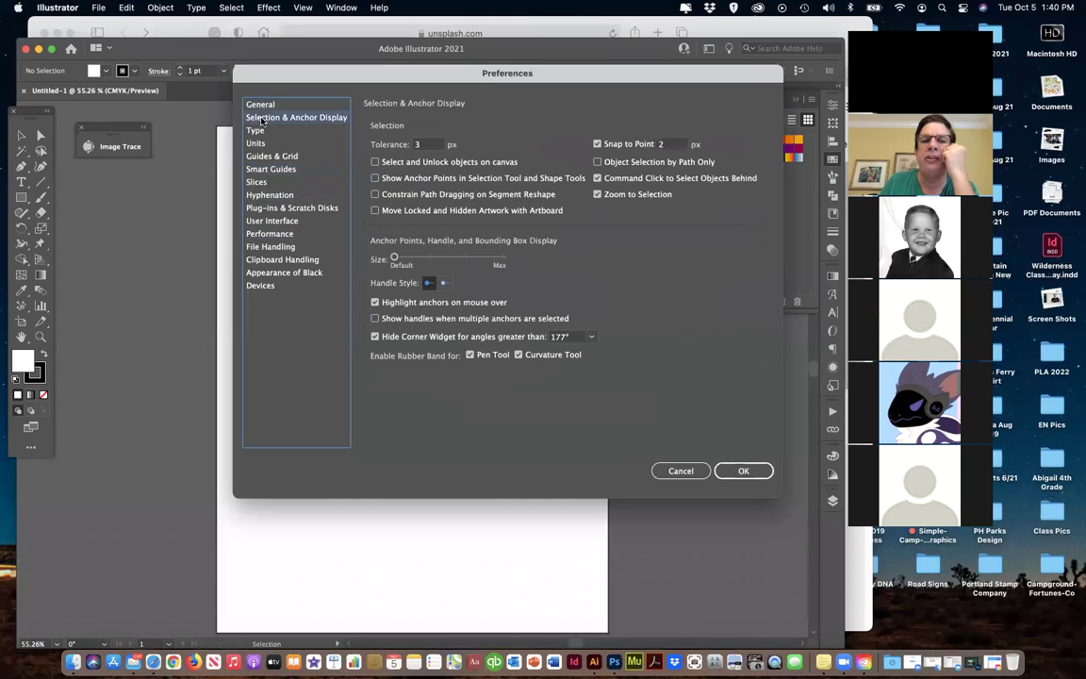
left_click(270, 285)
left_click(272, 262)
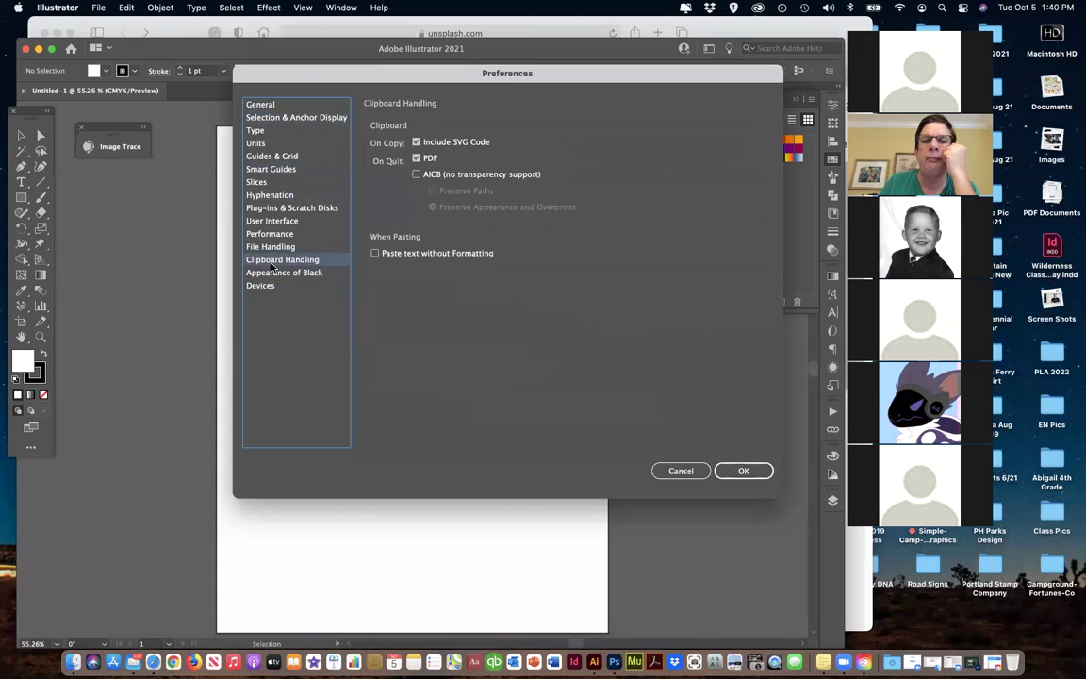
left_click(258, 286)
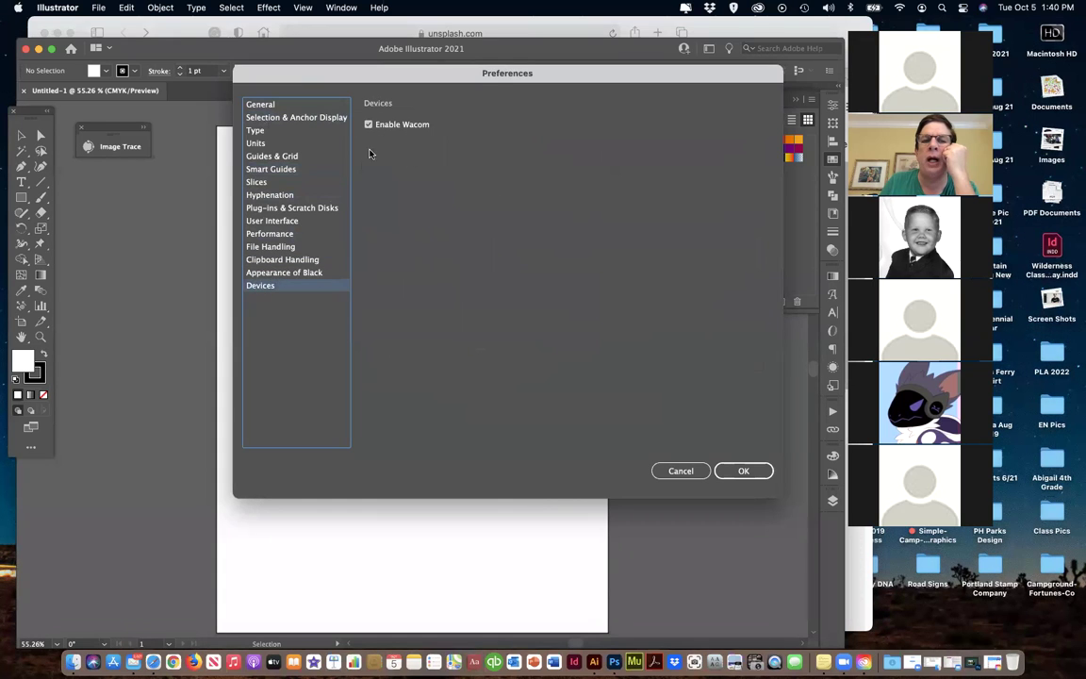
left_click(264, 274)
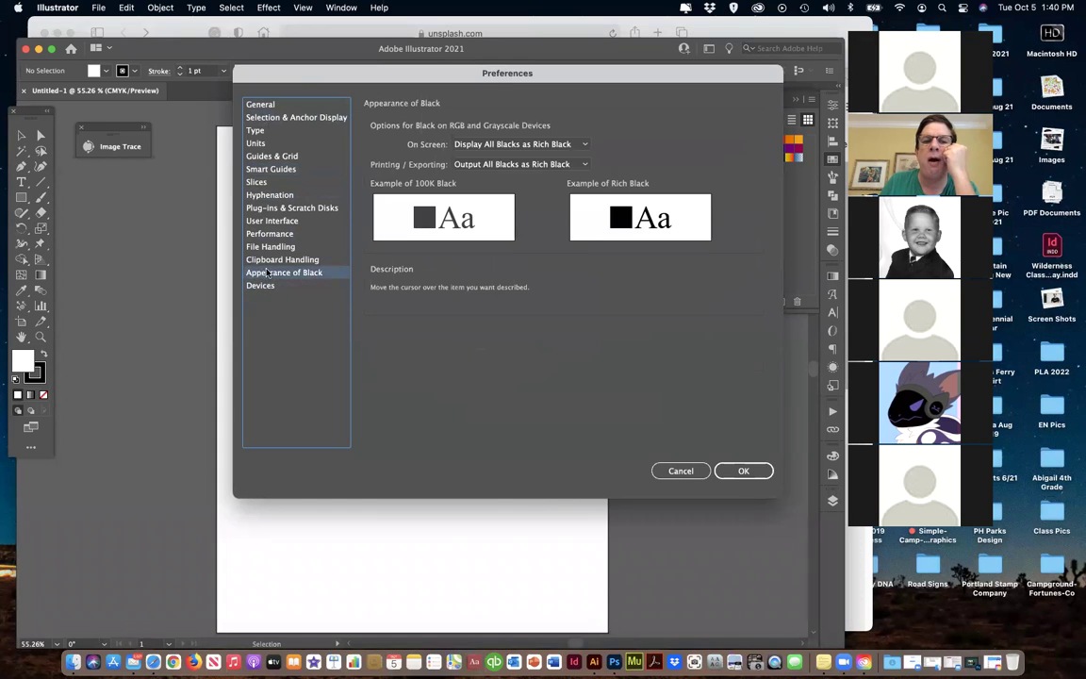
left_click(596, 211)
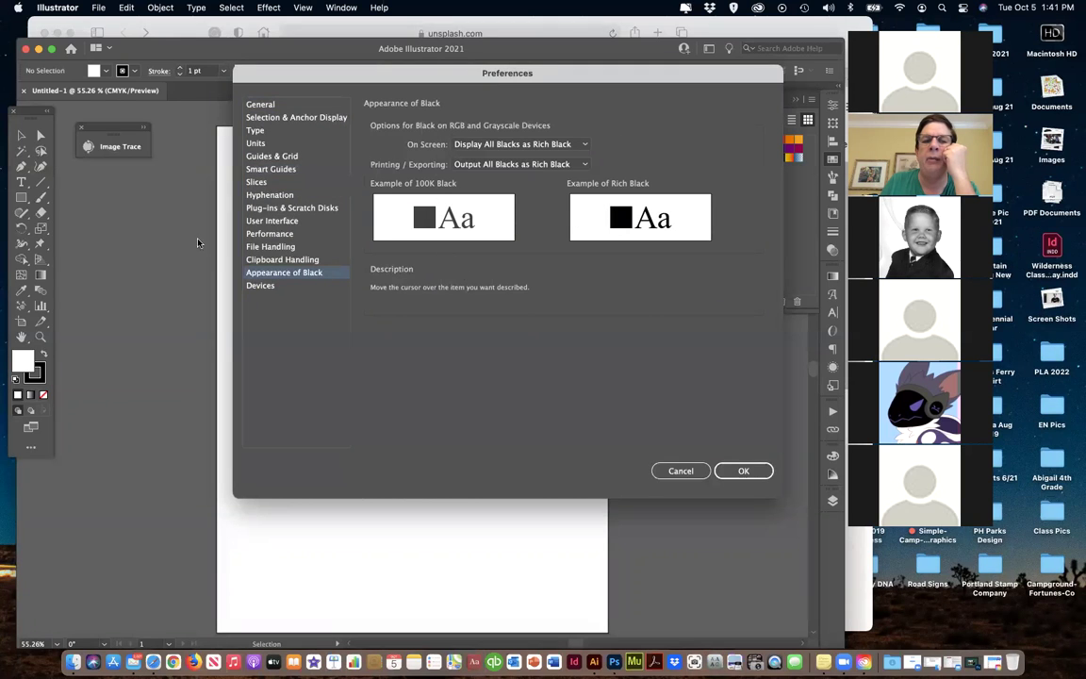
left_click(247, 246)
left_click(267, 260)
left_click(247, 207)
left_click(247, 155)
left_click(681, 471)
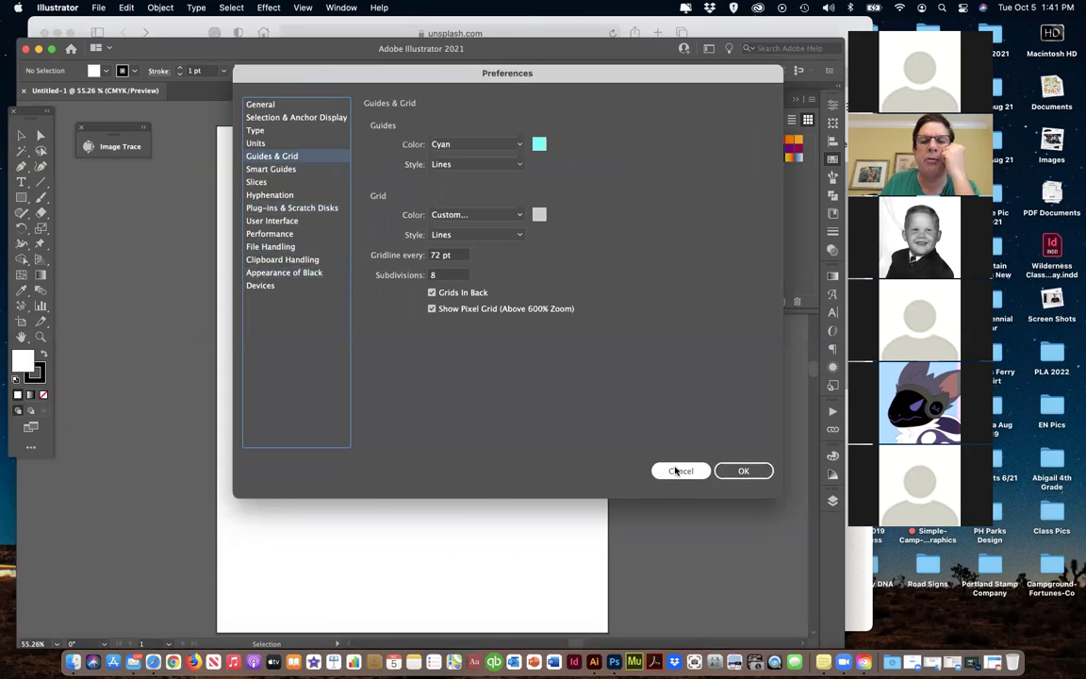
Show the rulers around the blank Letter document.
left_click(57, 7)
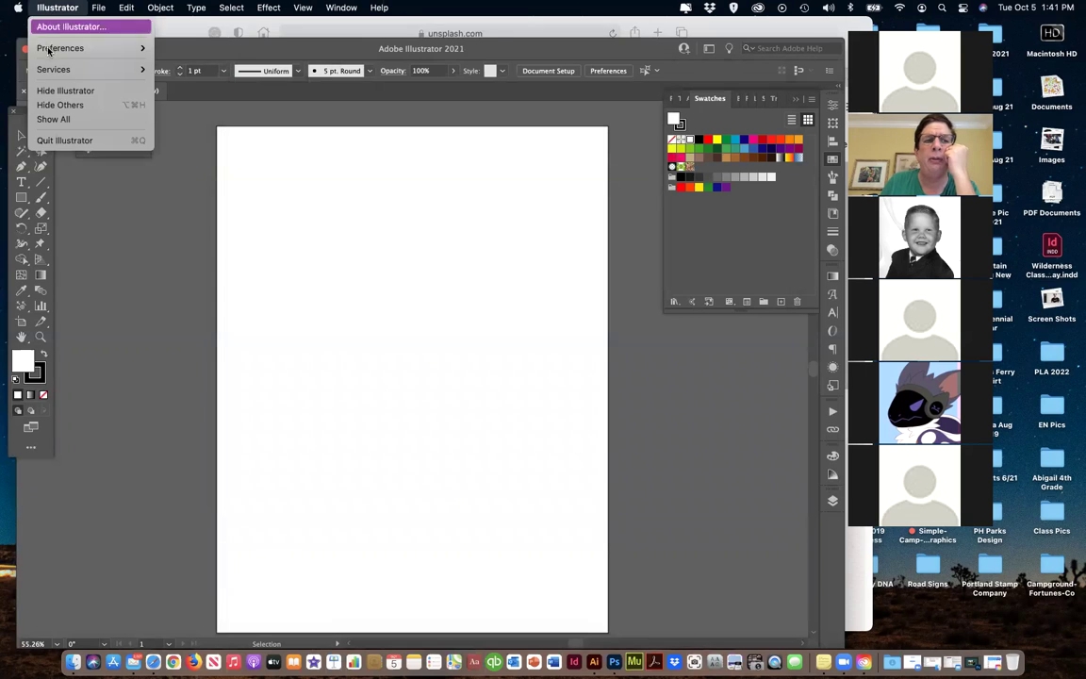
left_click(99, 8)
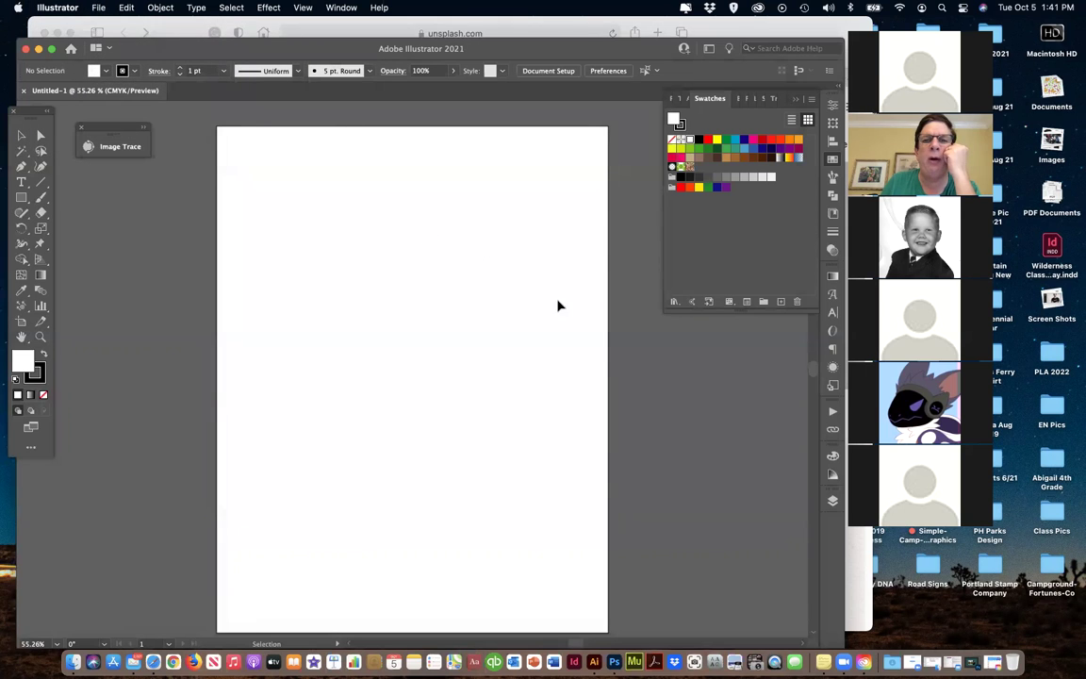
left_click(267, 8)
mouse_move(302, 8)
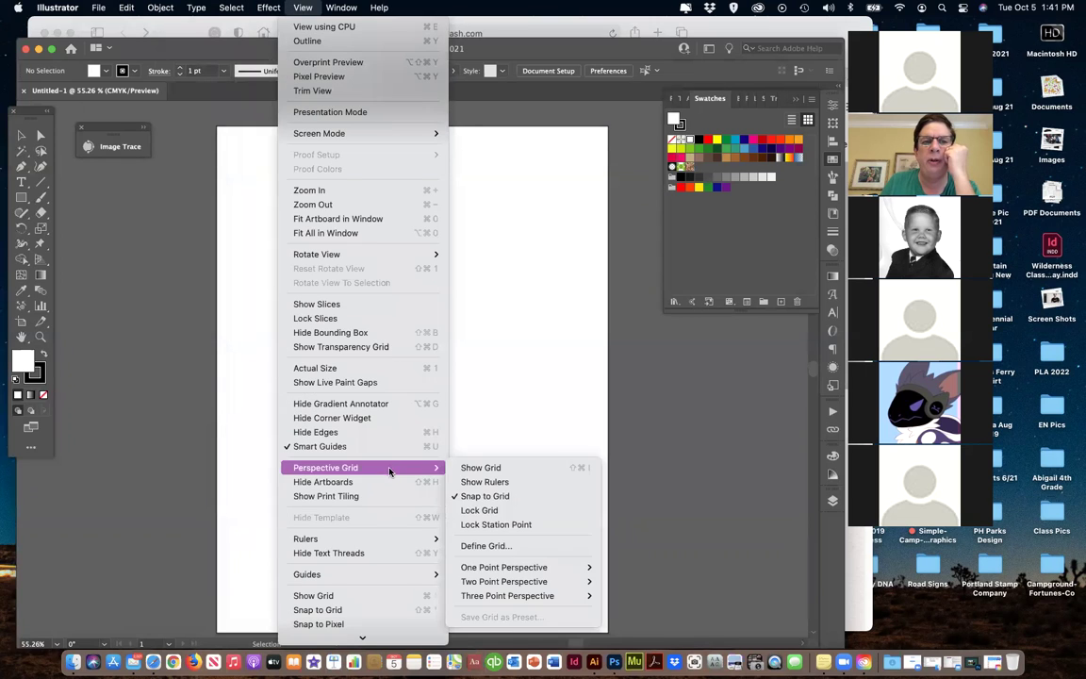
mouse_move(387, 539)
left_click(517, 541)
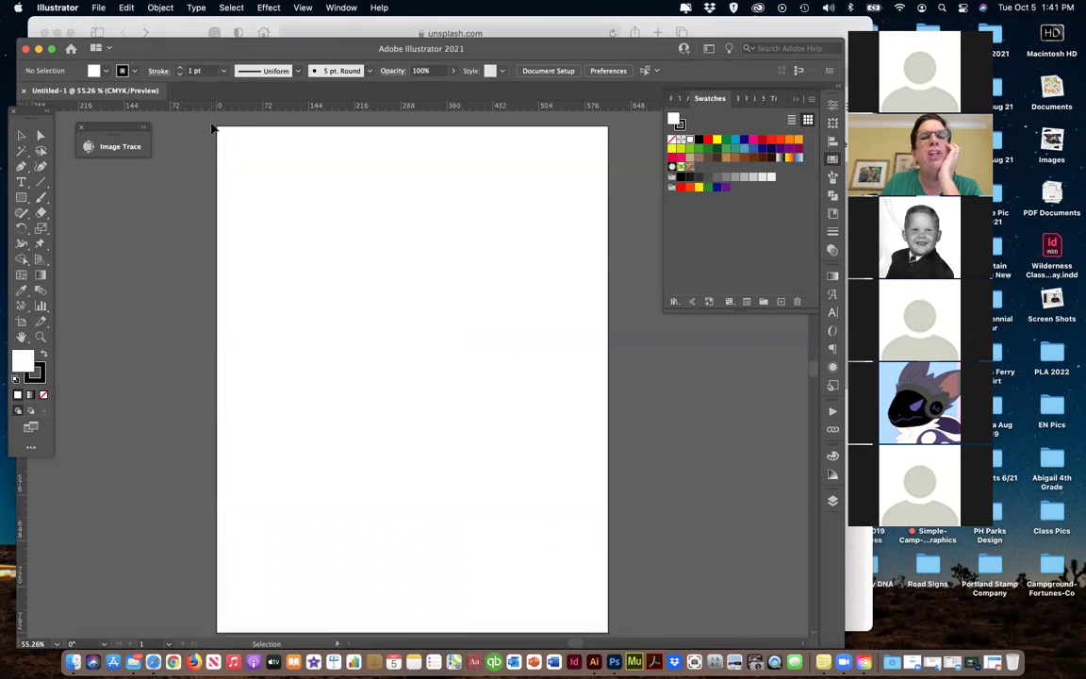
Set the document's units to Inches in Document Setup.
left_click(98, 8)
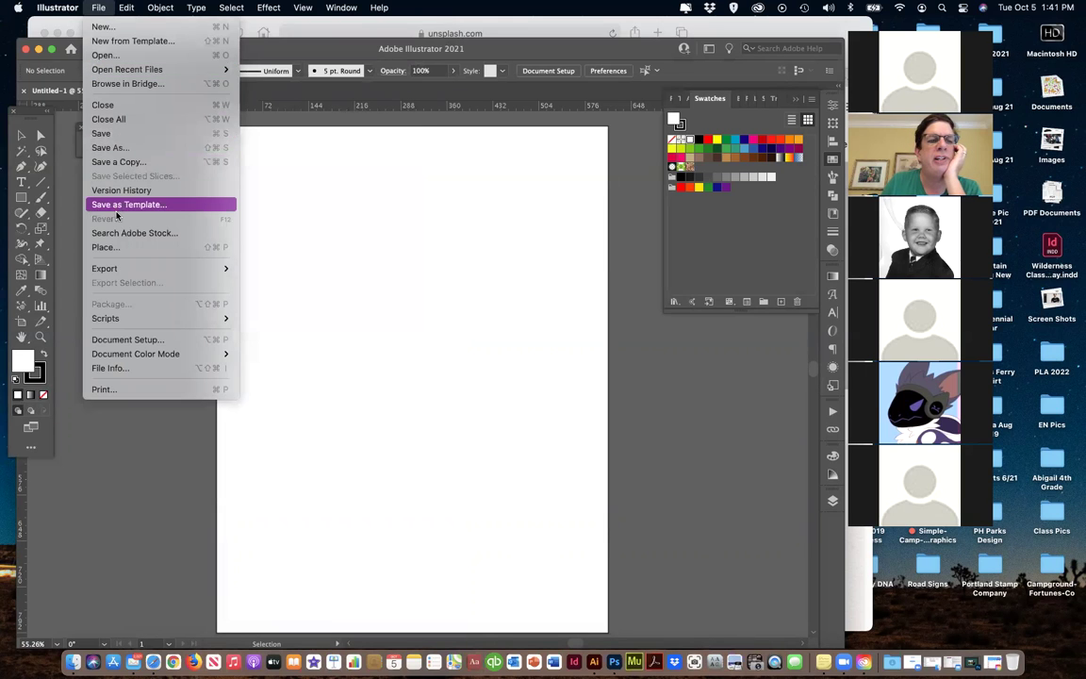
left_click(126, 340)
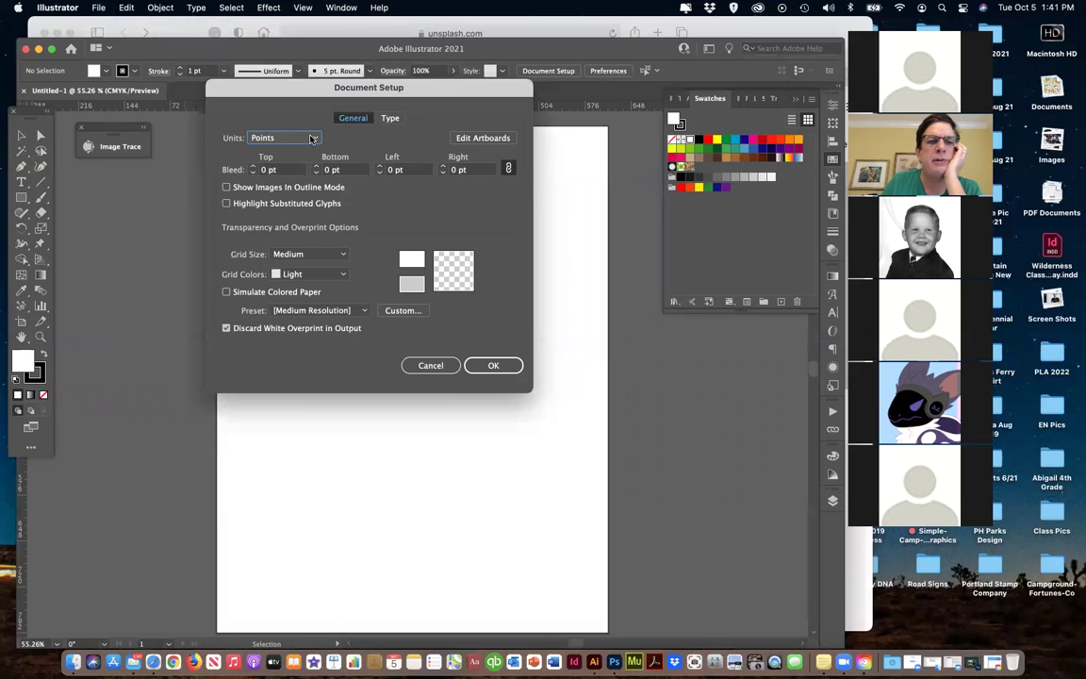
left_click(312, 139)
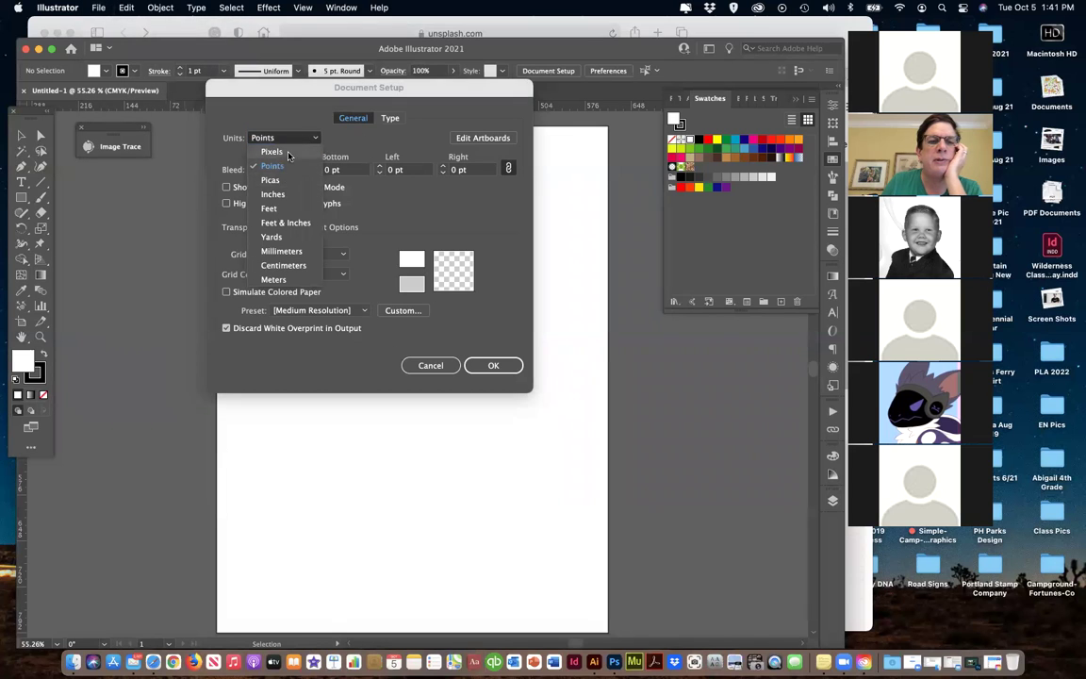
left_click(276, 193)
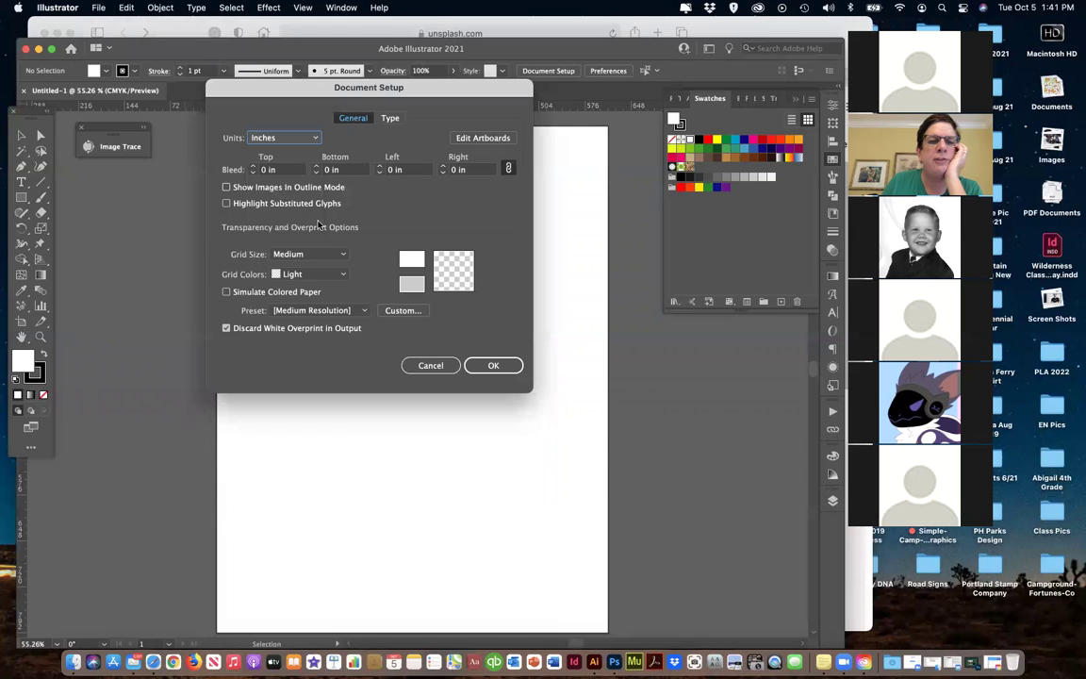
left_click(490, 364)
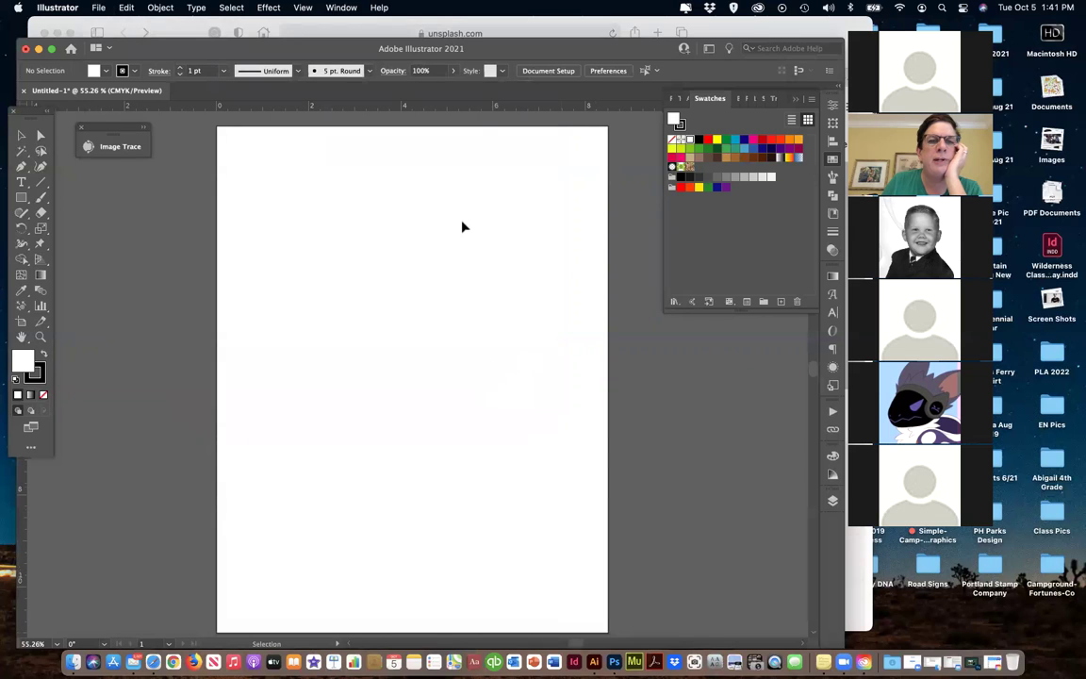
left_click(73, 7)
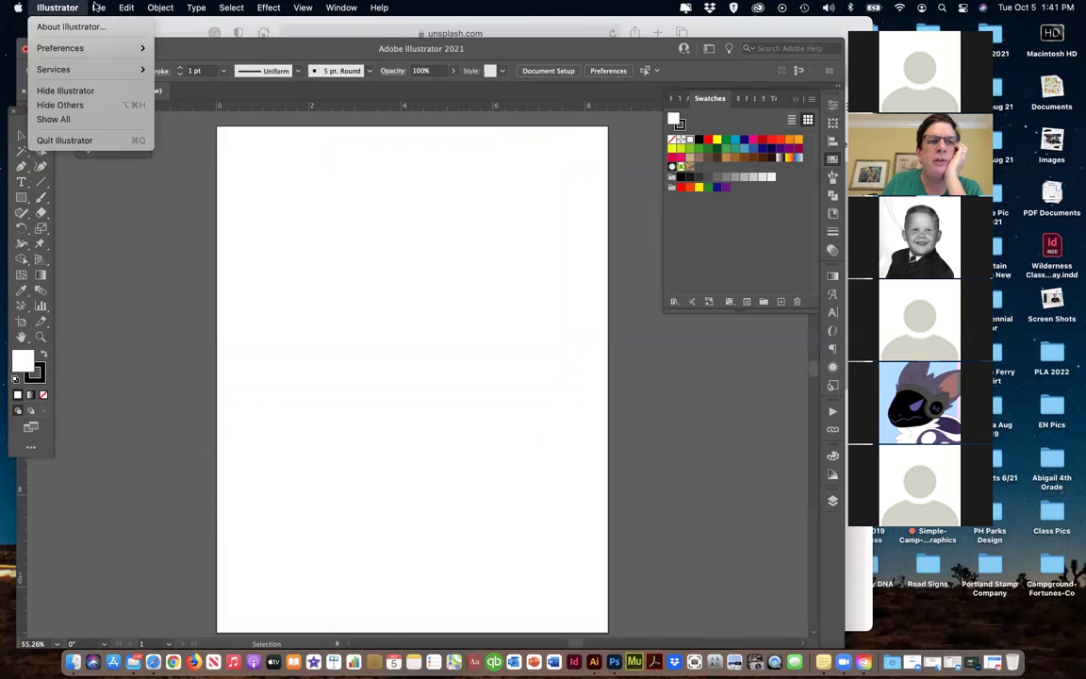
mouse_move(98, 8)
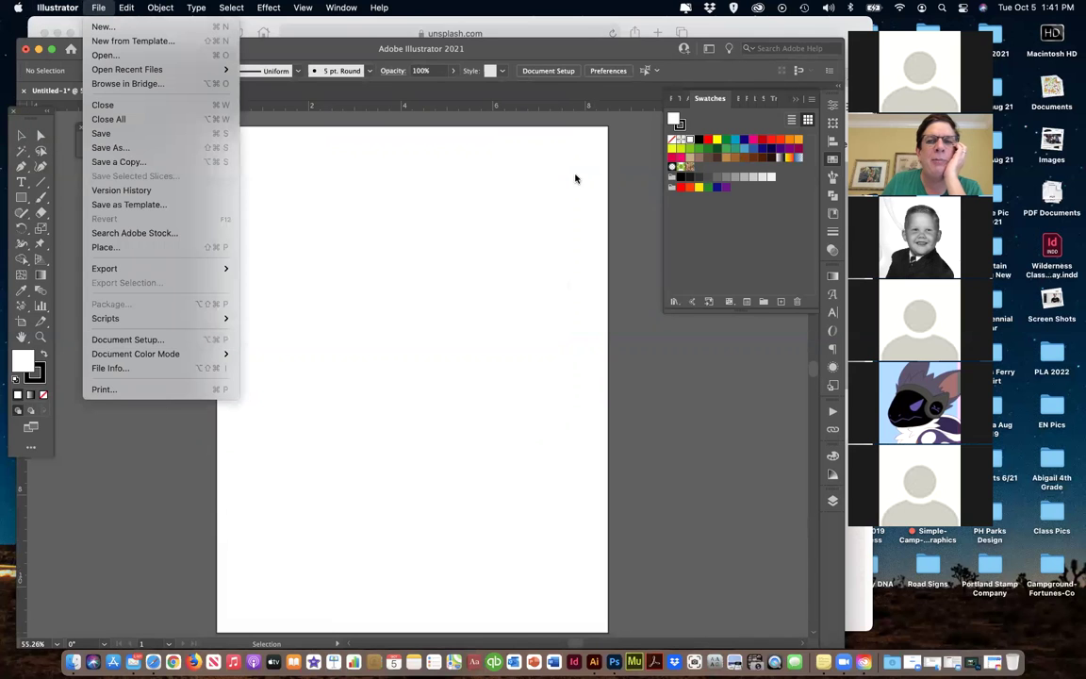
left_click(259, 230)
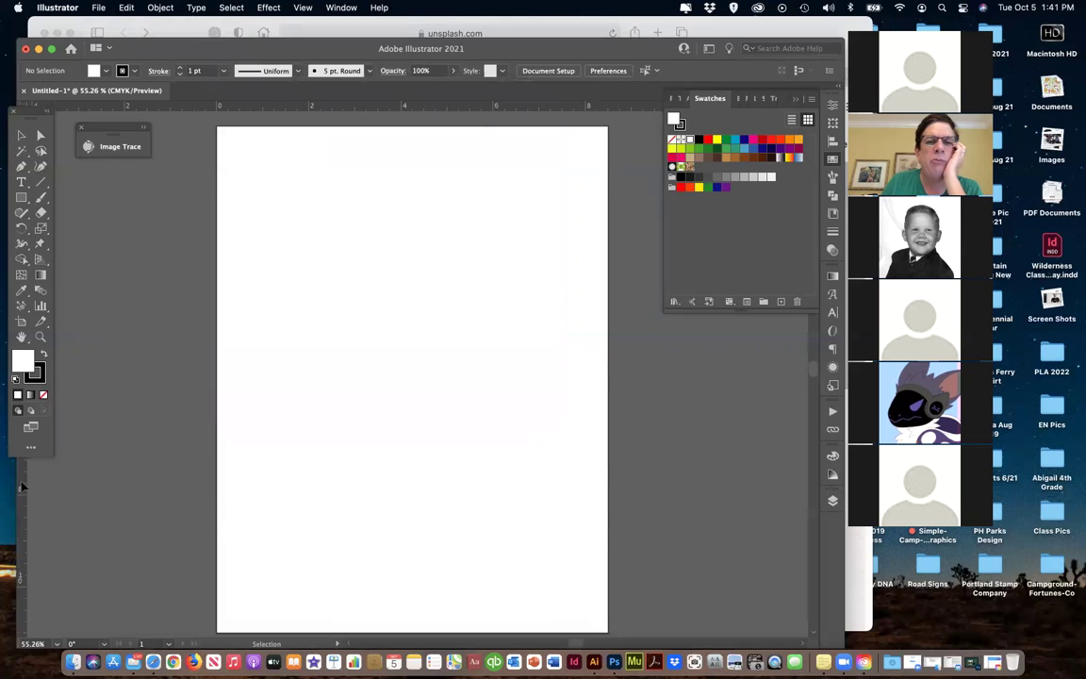
Place a vertical guide at about 4.25 in and a horizontal guide at about 5 in, keeping the floating tools clear of the vertical ruler.
left_click_drag(357, 463, 423, 444)
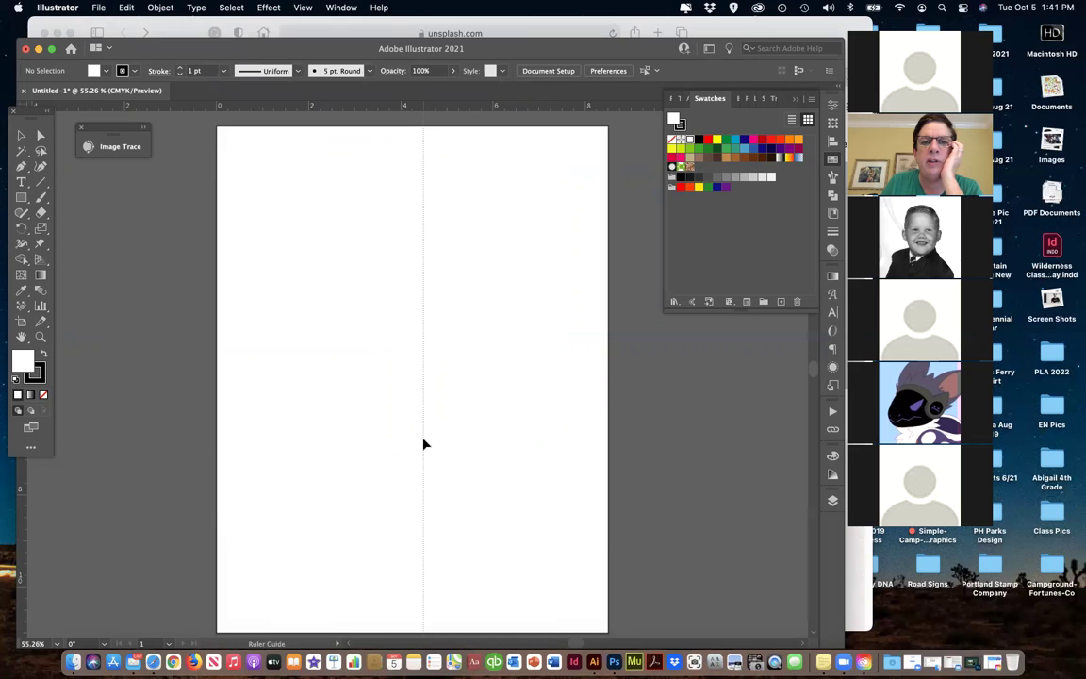
left_click_drag(423, 444, 412, 445)
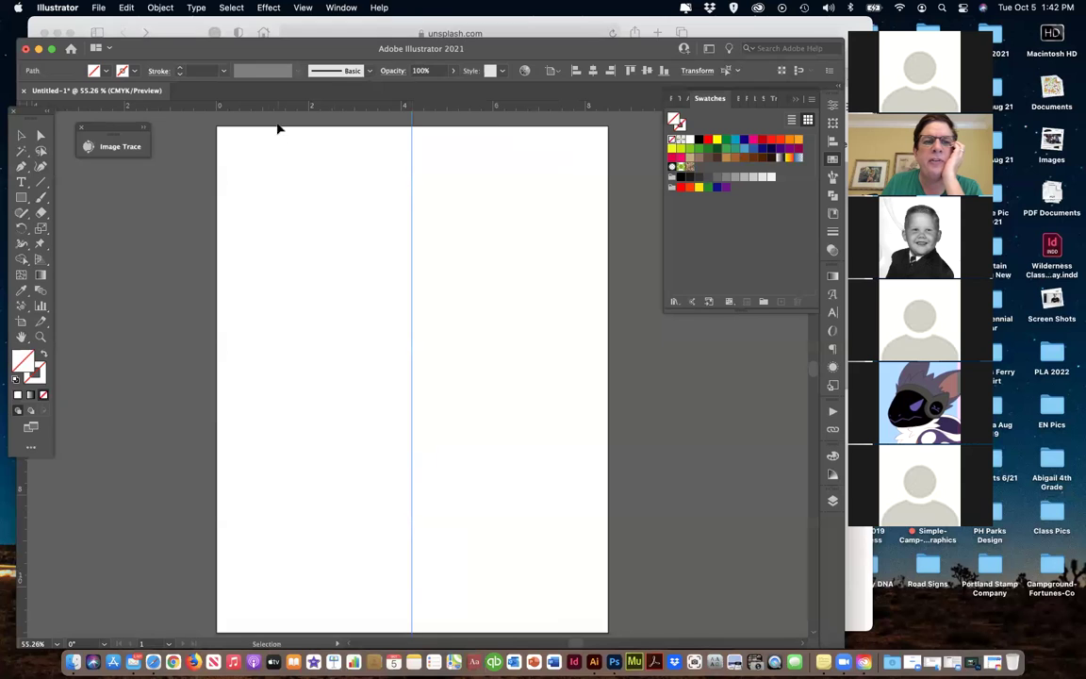
left_click_drag(31, 115, 68, 183)
left_click_drag(257, 109, 264, 357)
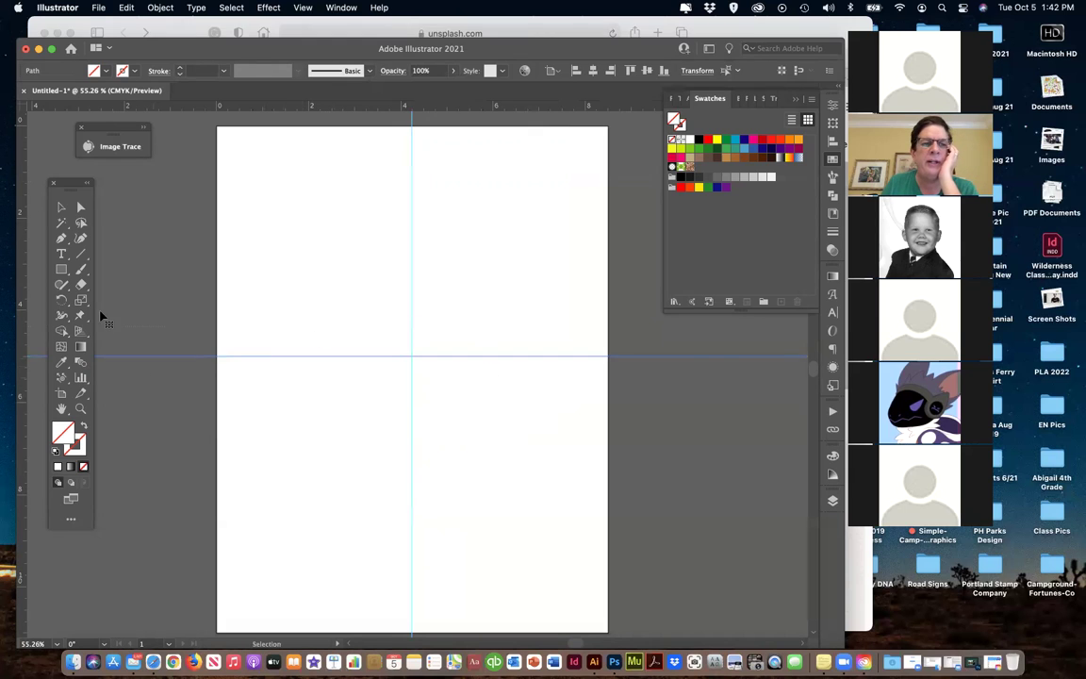
left_click_drag(71, 184, 44, 116)
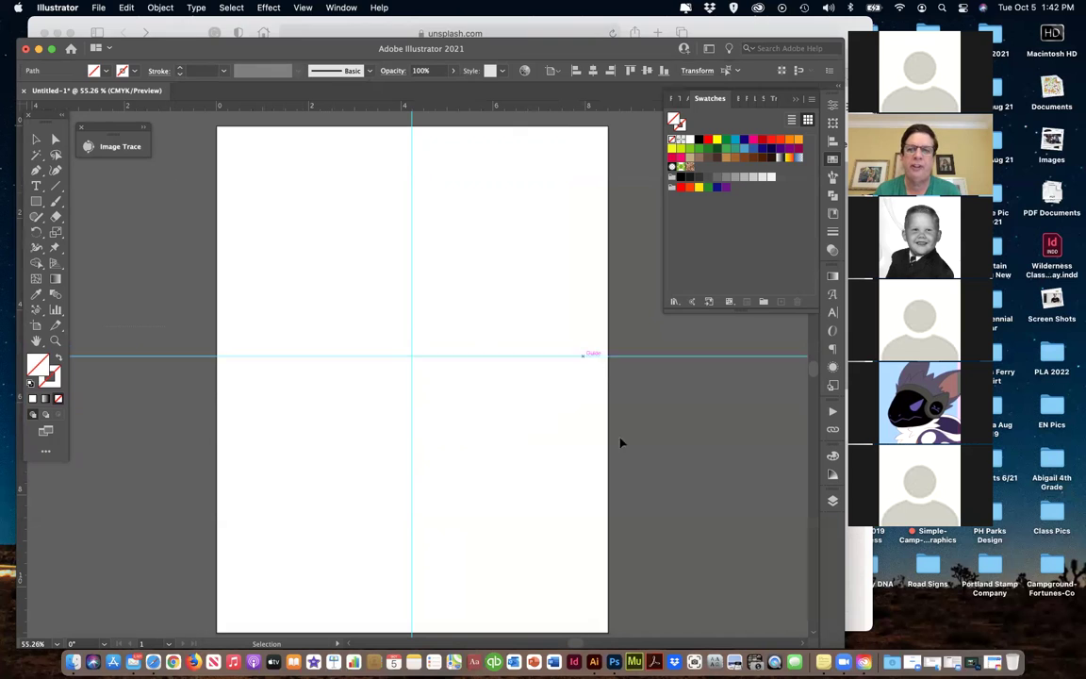
Collapse the Swatches panel and display the two-point perspective grid on the page with the Perspective Grid Tool.
left_click(835, 160)
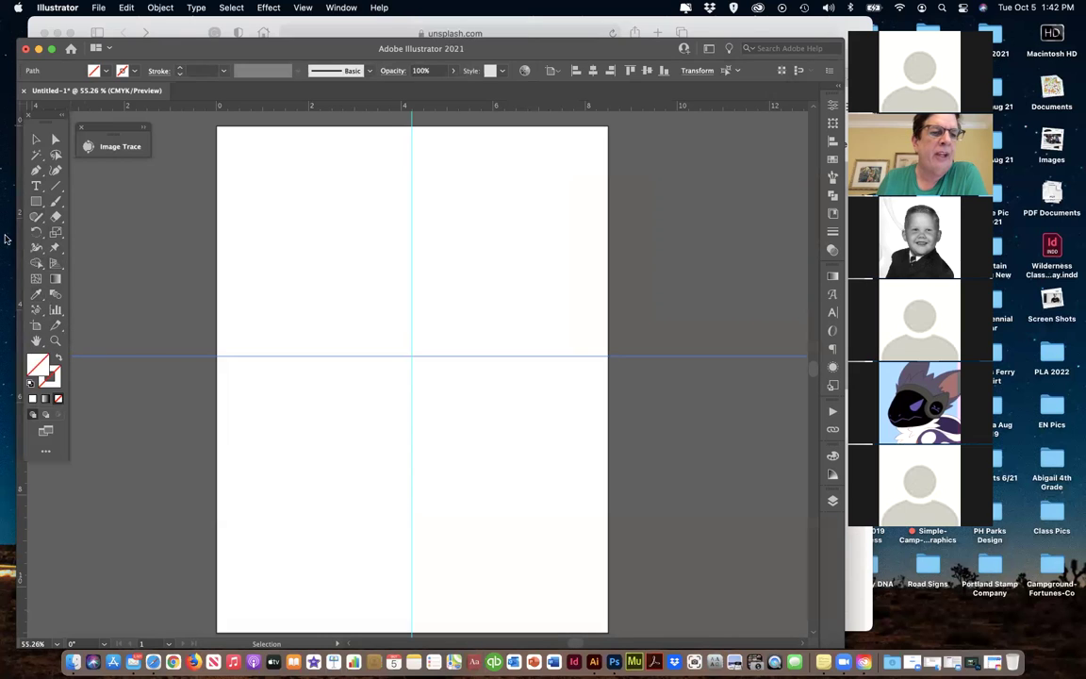
left_click(61, 267)
left_click(62, 269)
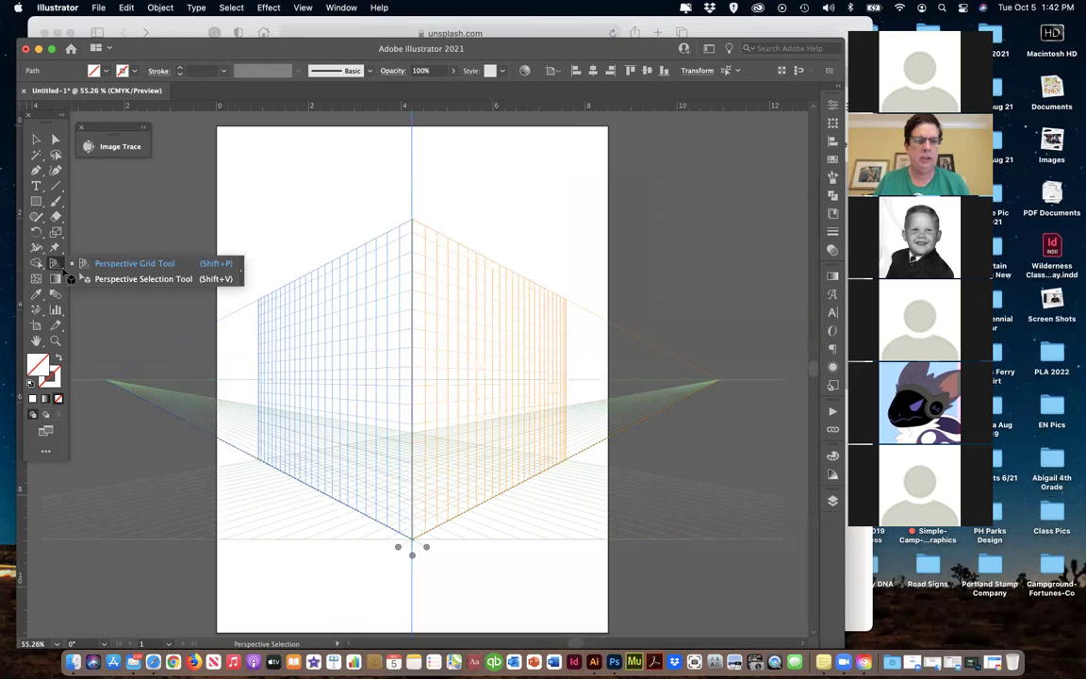
Undo the added guides and the change of document units, with the Perspective Grid Tool active.
key("super+shift+a")
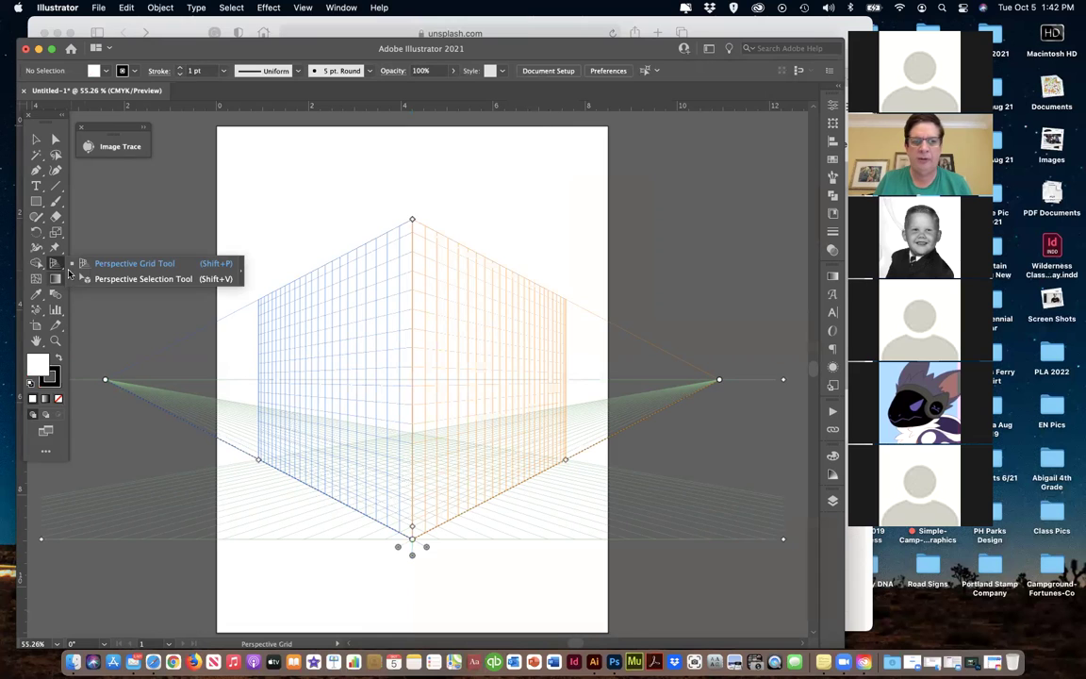
left_click(96, 265)
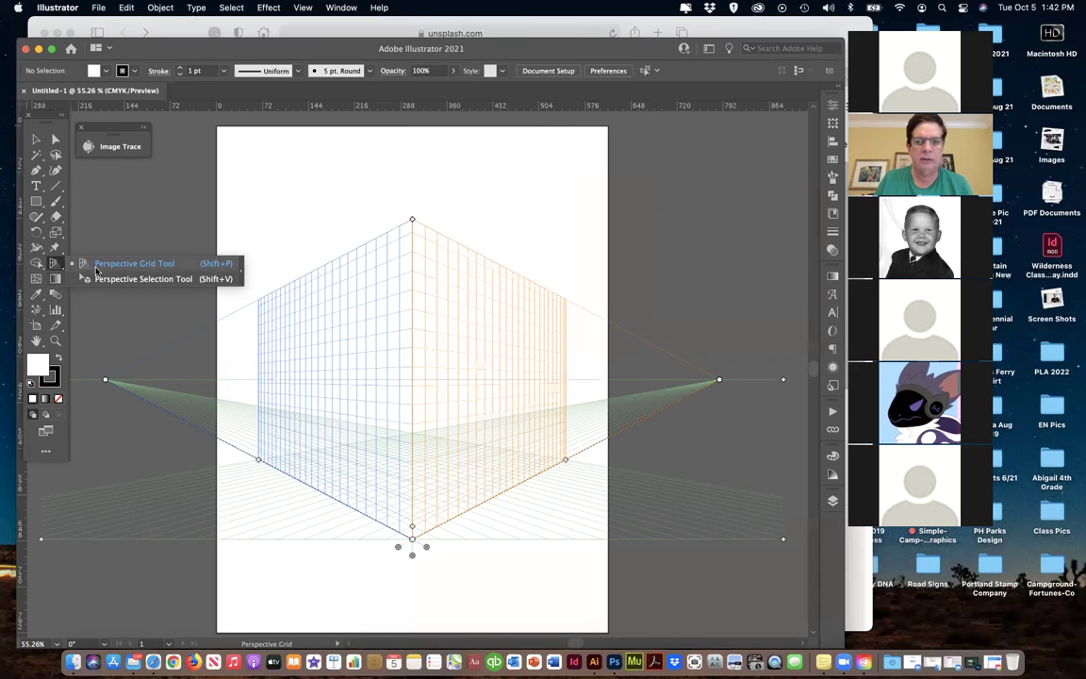
left_click(112, 263)
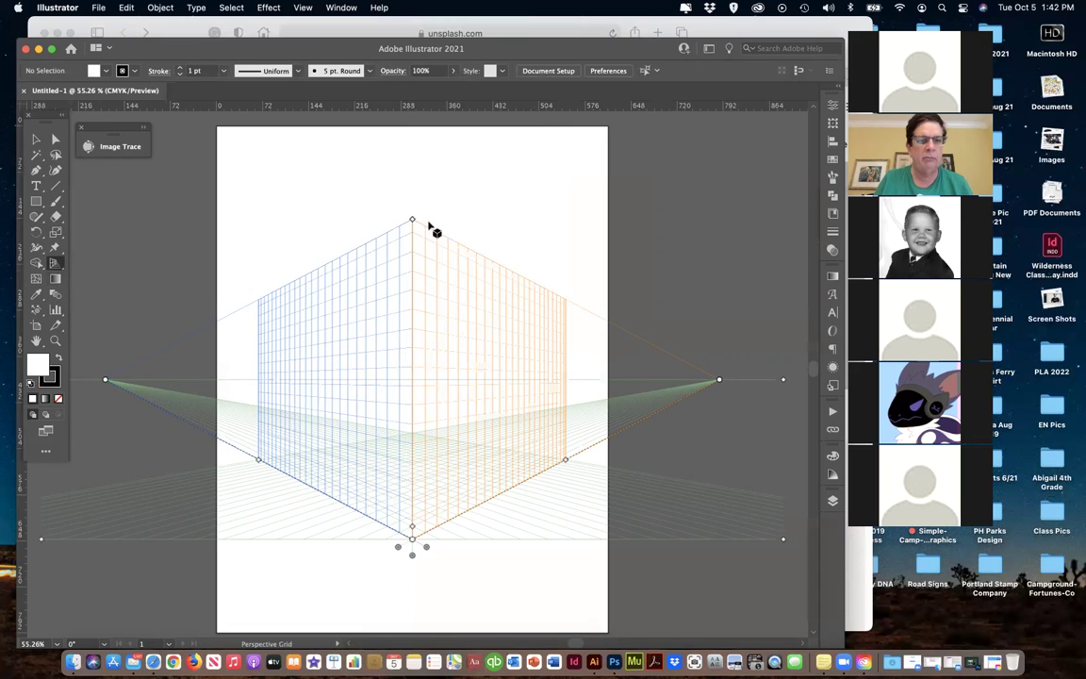
Alternate between the Perspective Grid Tool and the Perspective Selection Tool, ending with the Perspective Selection Tool active.
left_click(54, 263)
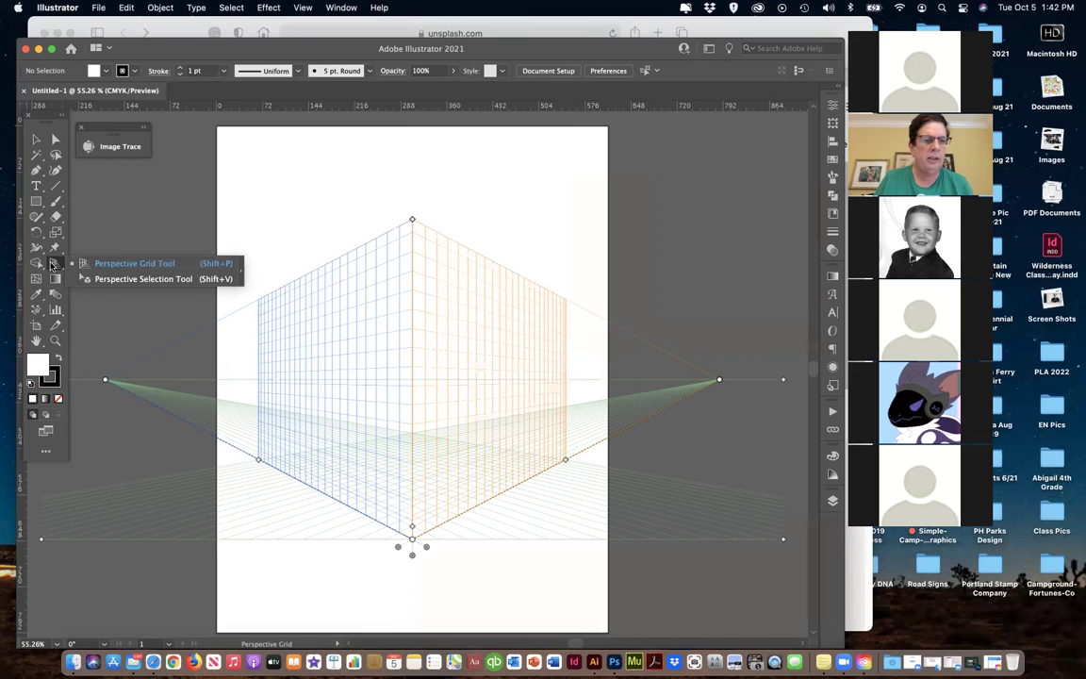
left_click(104, 279)
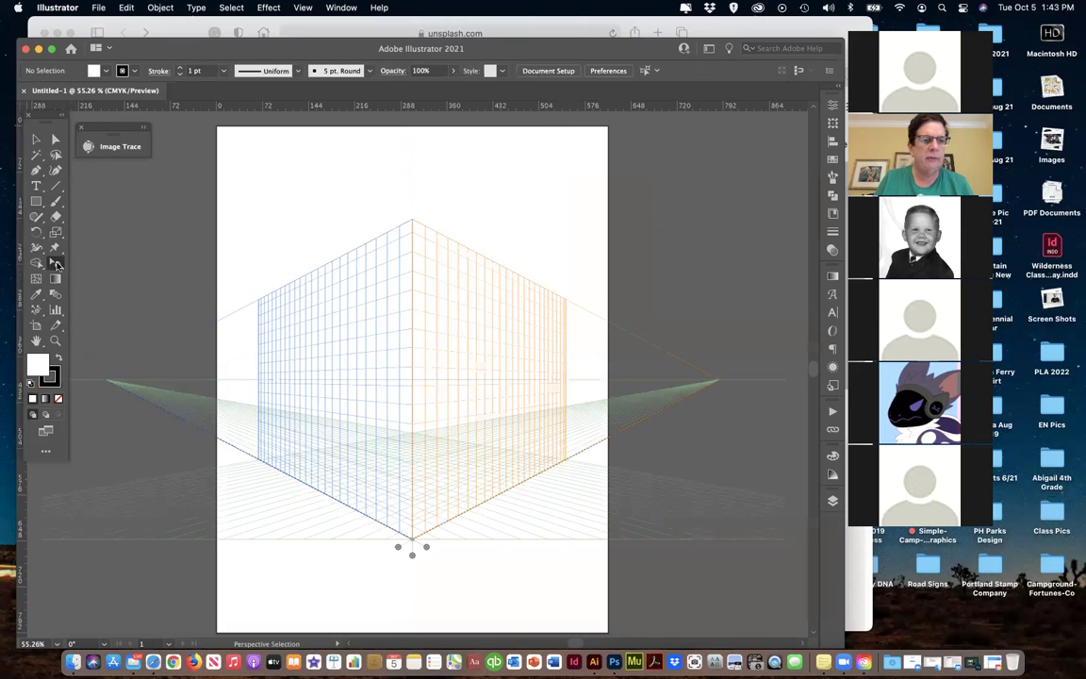
left_click(57, 264)
left_click(106, 263)
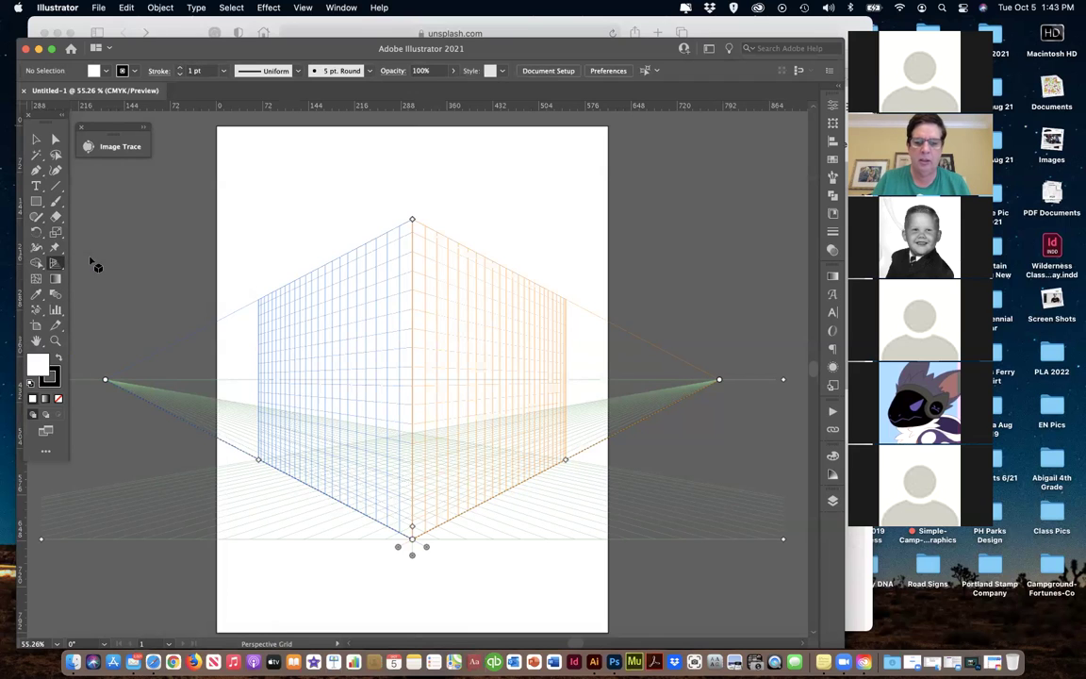
key("shift+v")
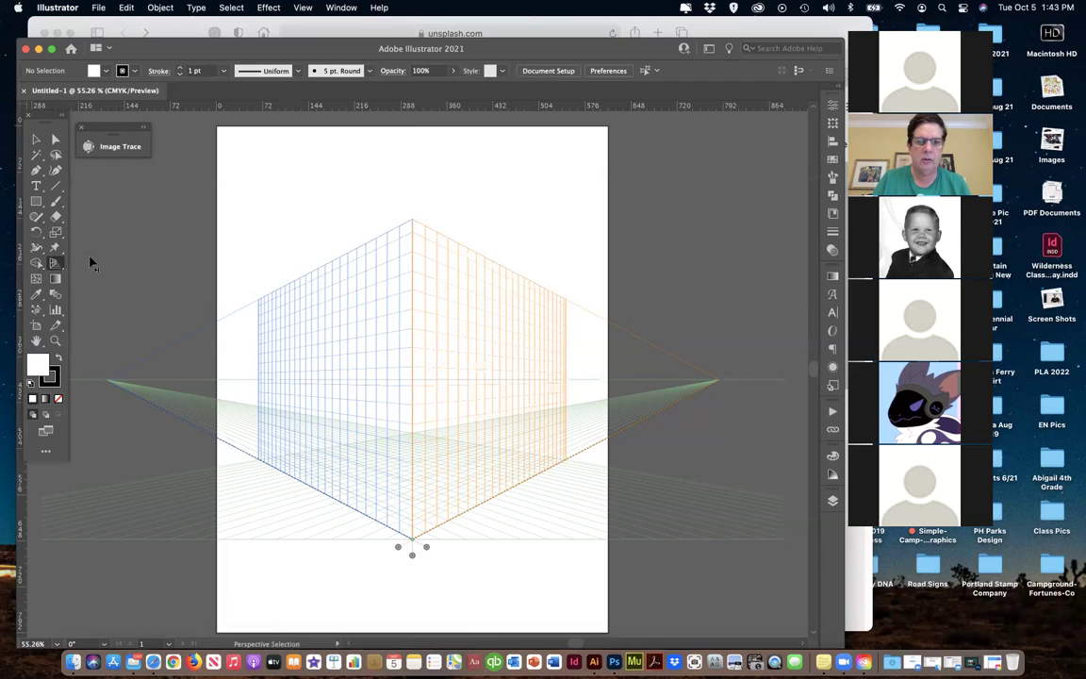
Close the current document and create a new blank Letter document.
key("super+p")
left_click(476, 442)
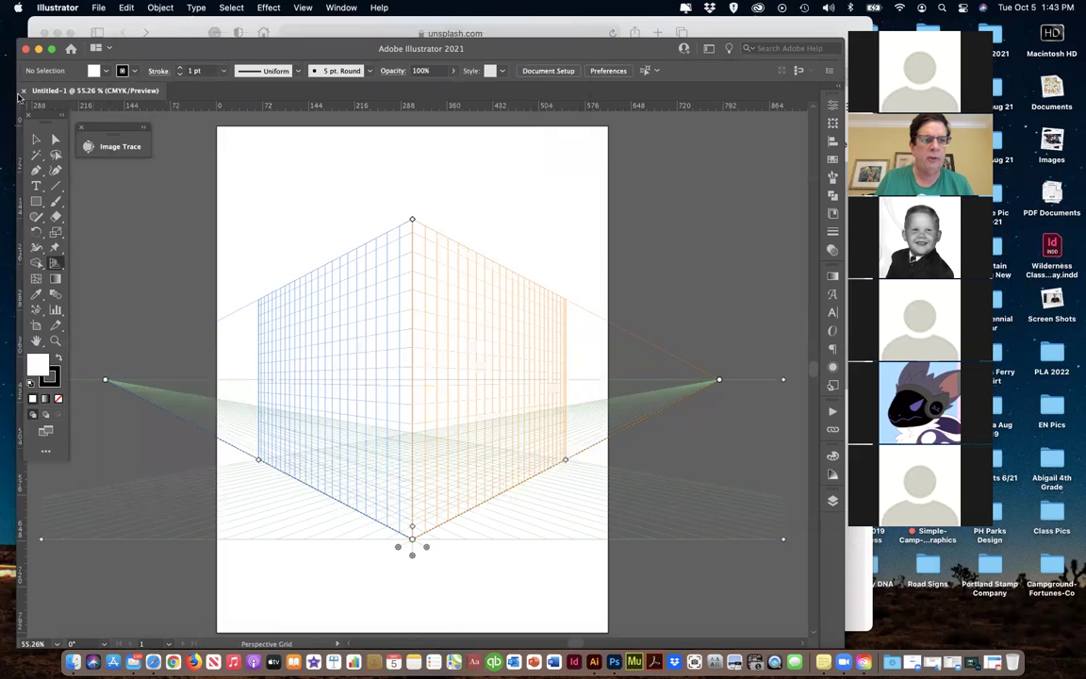
left_click(23, 91)
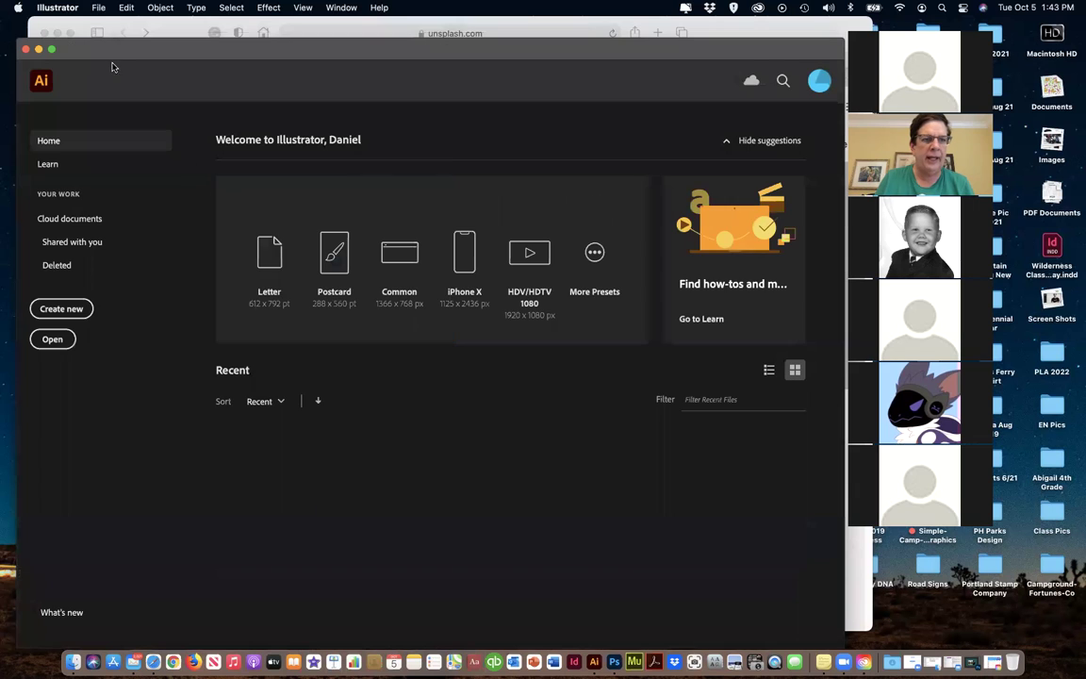
left_click(250, 253)
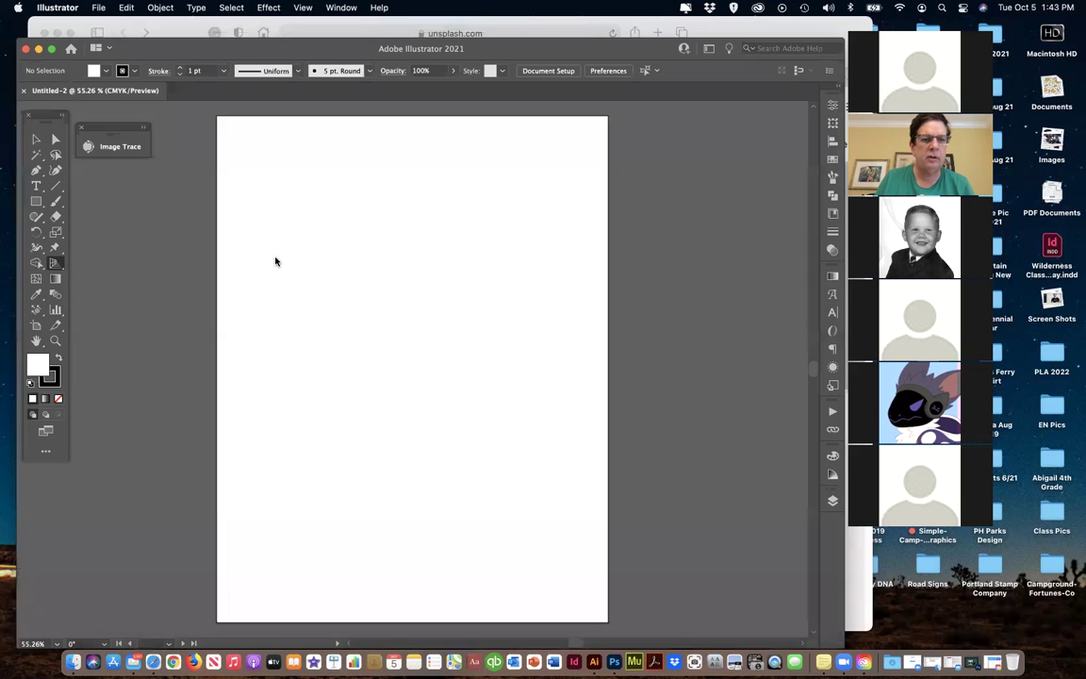
left_click(58, 310)
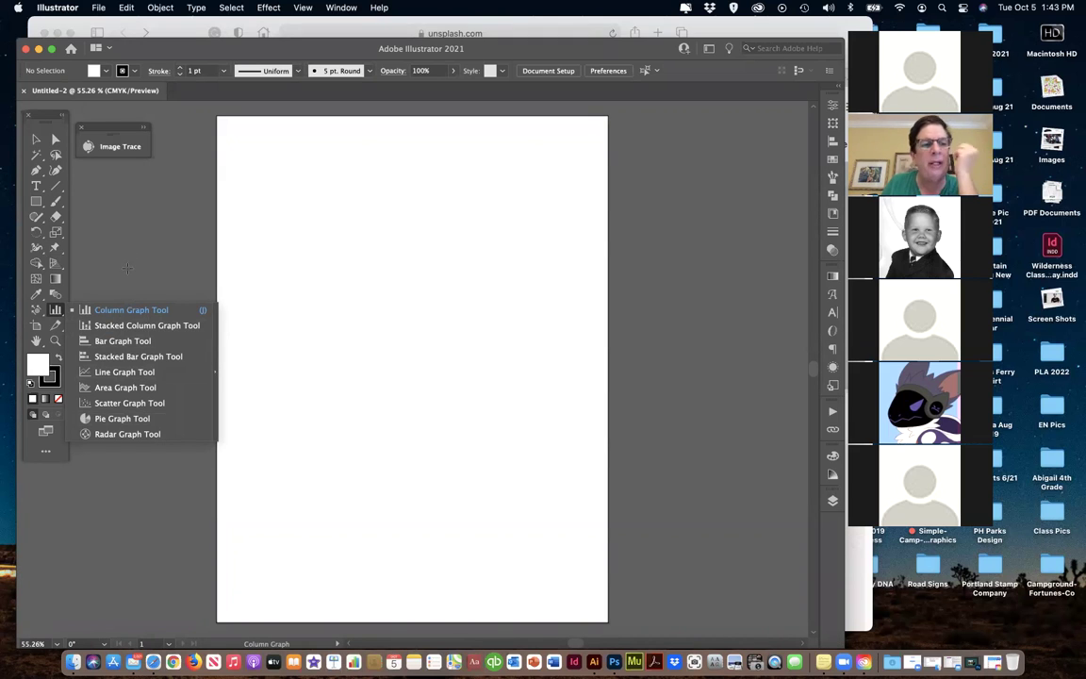
left_click(129, 265)
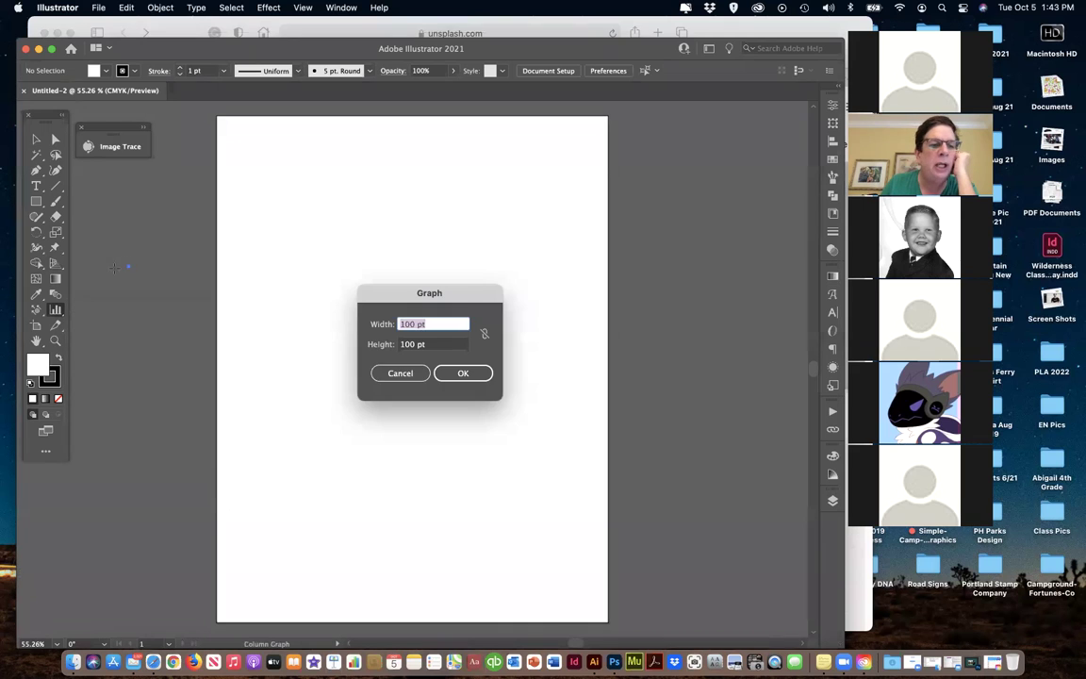
left_click(415, 373)
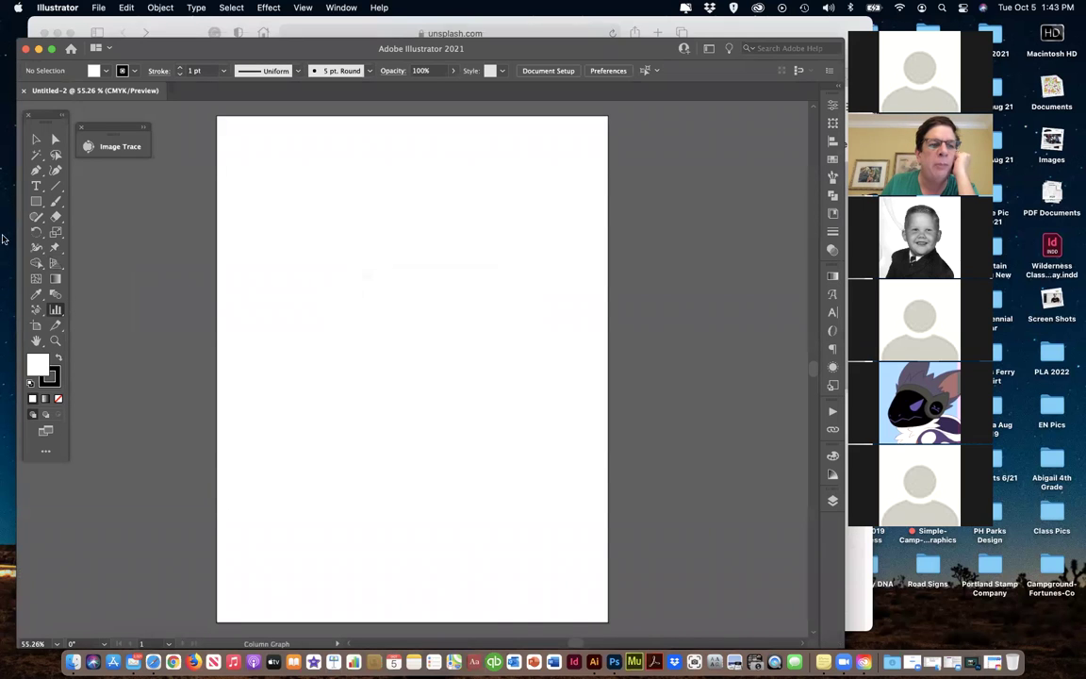
Activate the Rectangle Tool and show the rulers around the new document.
left_click(36, 200)
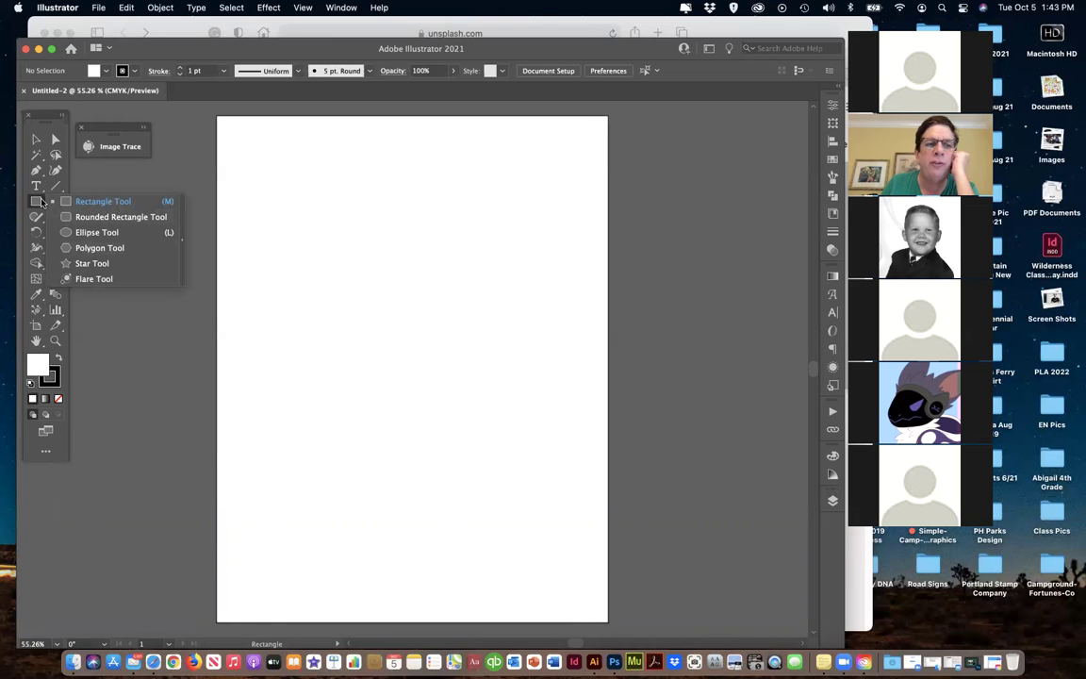
left_click(94, 201)
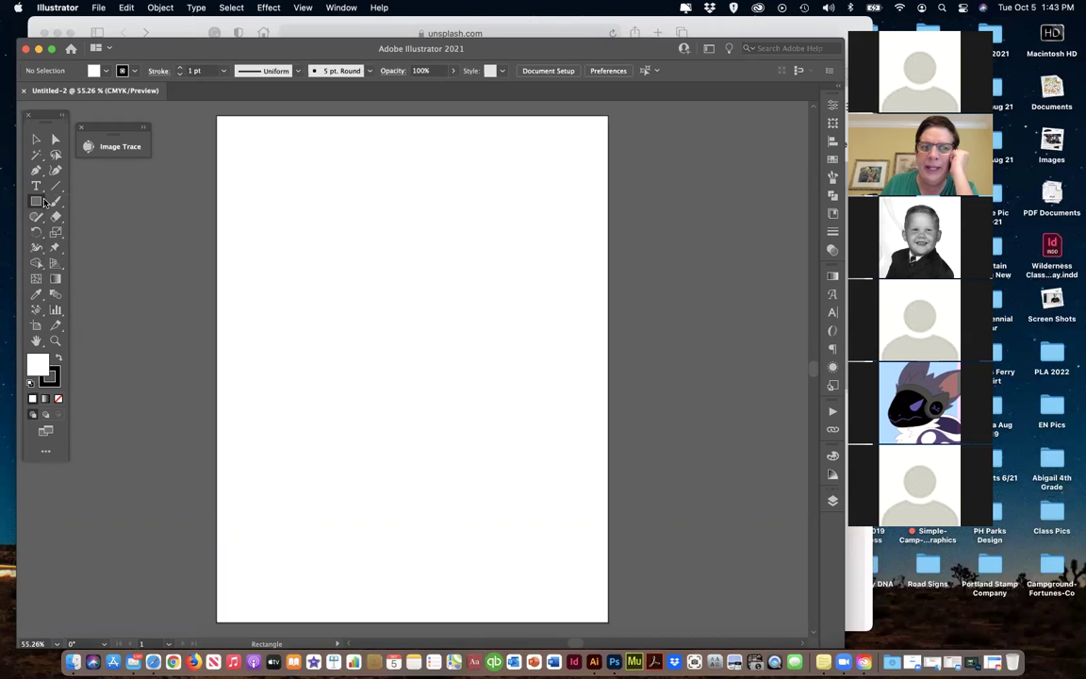
left_click(303, 7)
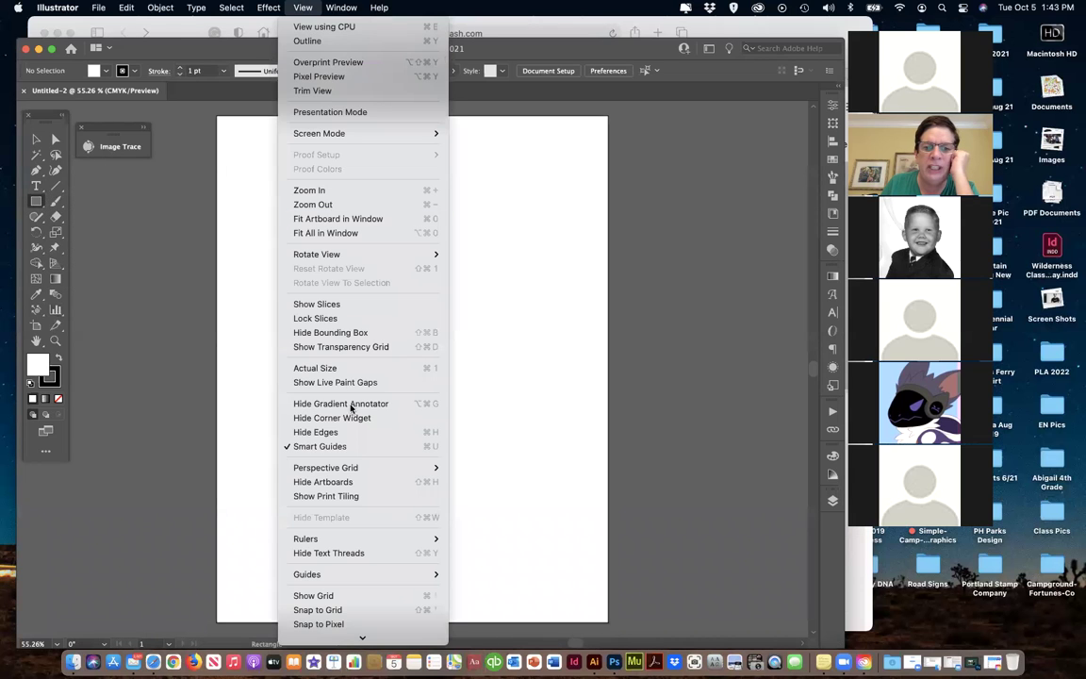
mouse_move(354, 471)
mouse_move(363, 538)
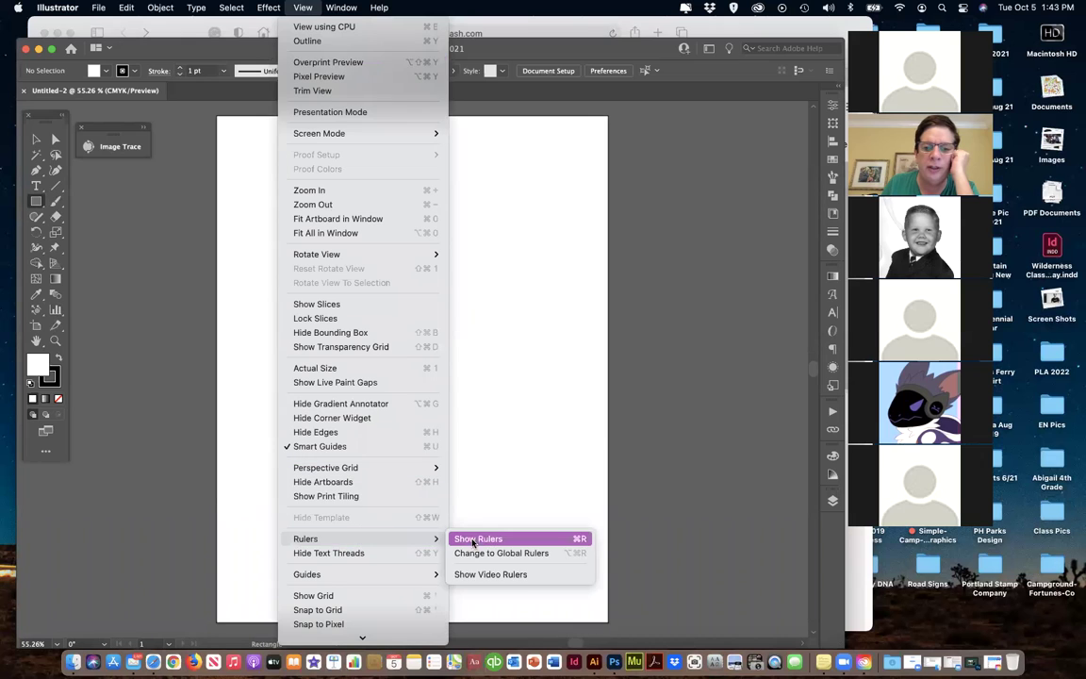
left_click(474, 540)
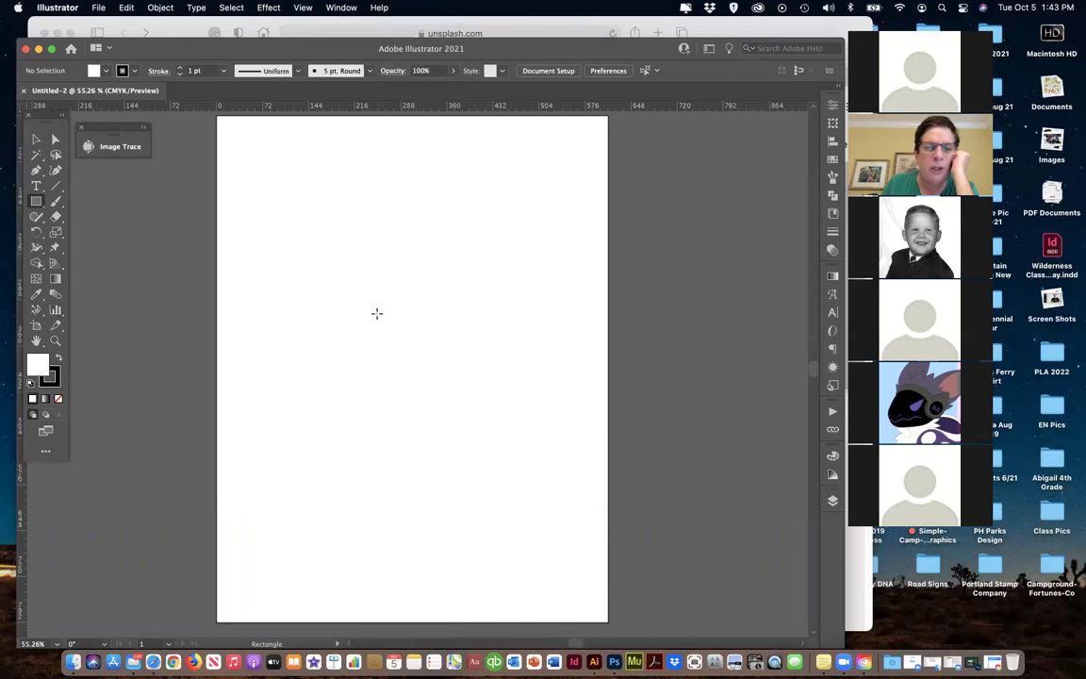
Set the document's units to inches in Document Setup.
left_click(99, 8)
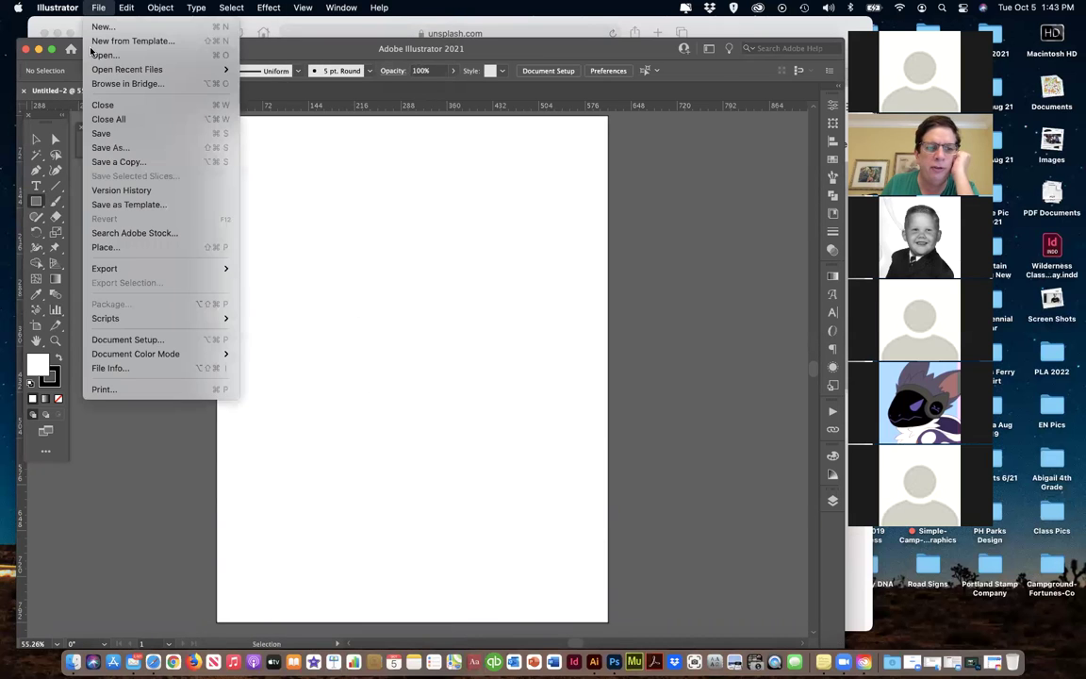
left_click(111, 340)
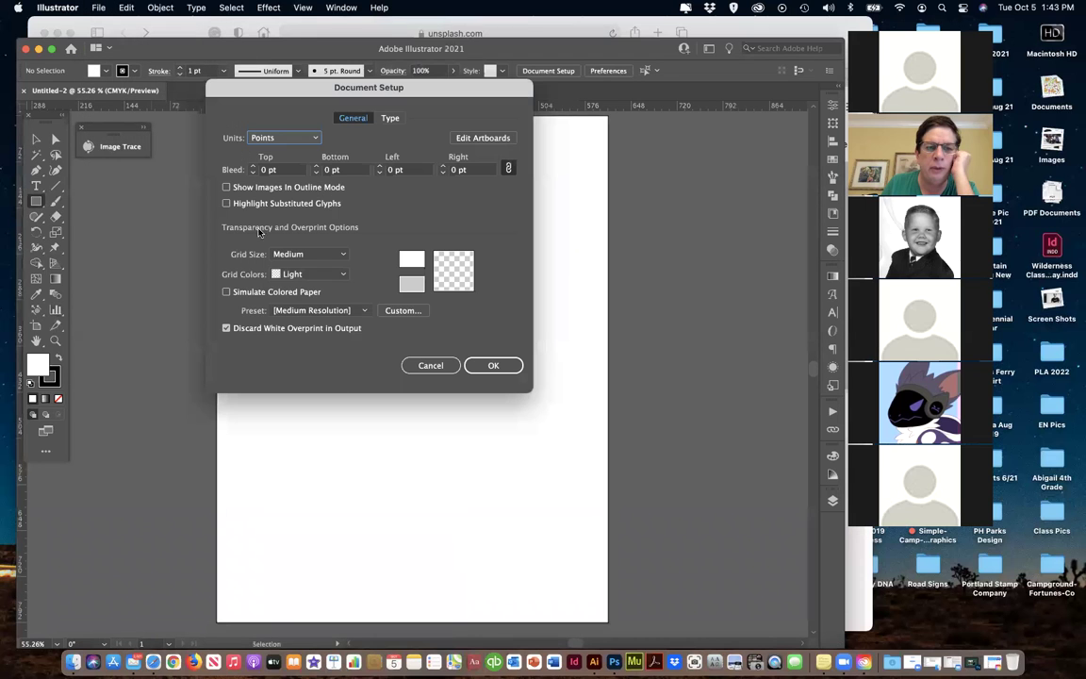
left_click(291, 137)
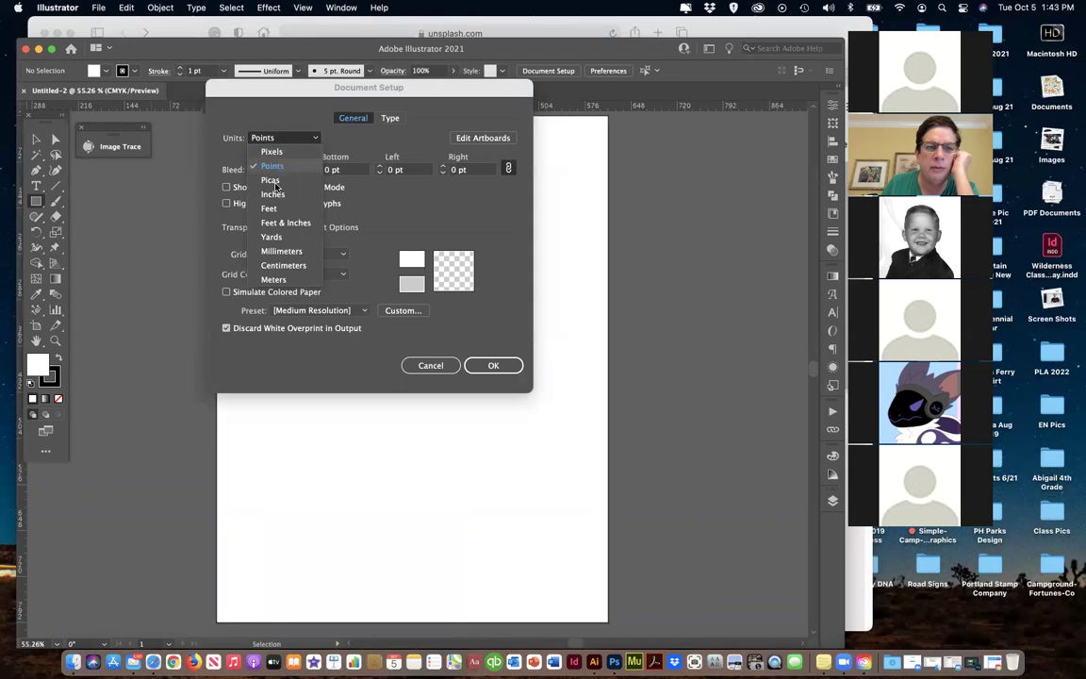
left_click(267, 177)
left_click(493, 365)
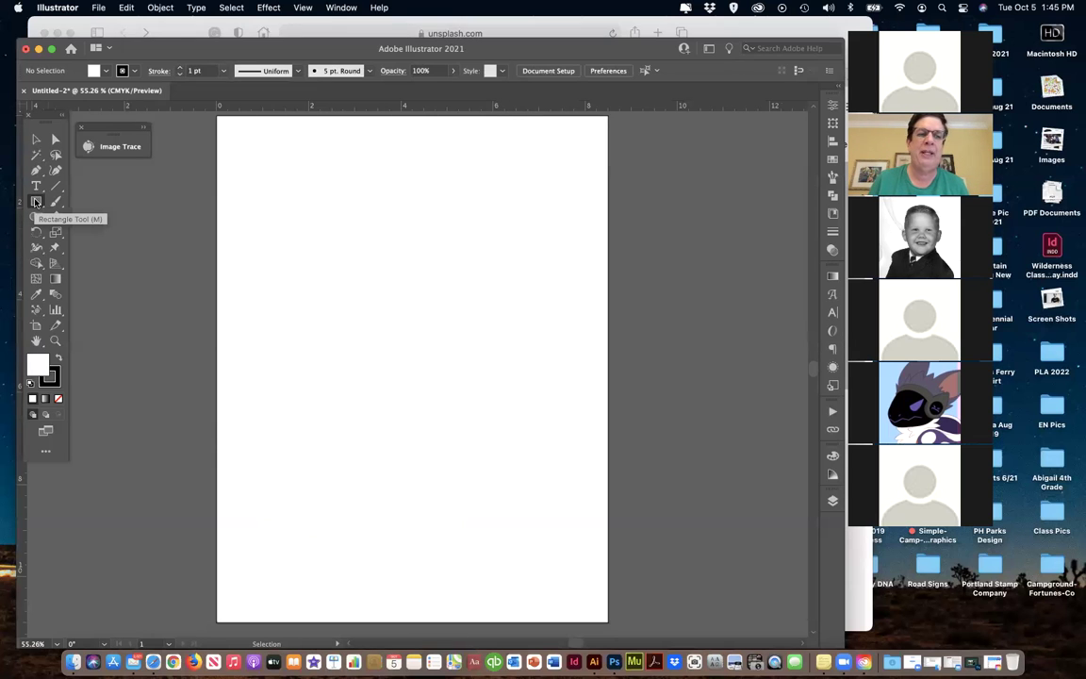
Set the fill colour to red ED1D1D with the Rectangle Tool active.
left_click(37, 203)
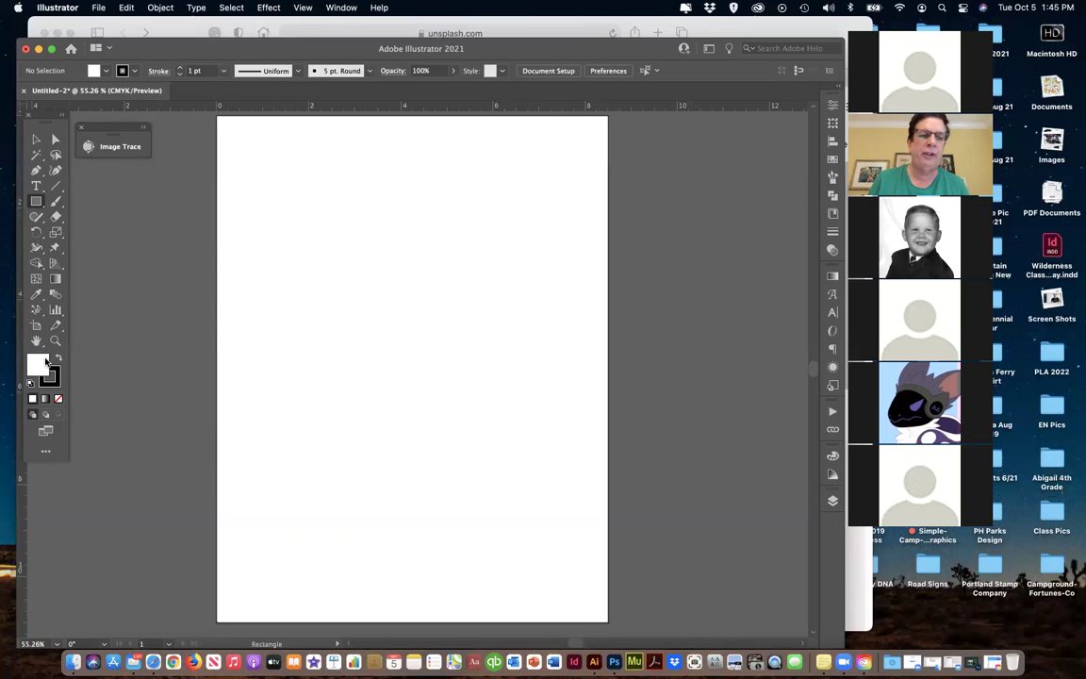
double_click(38, 364)
type("ED1D1D")
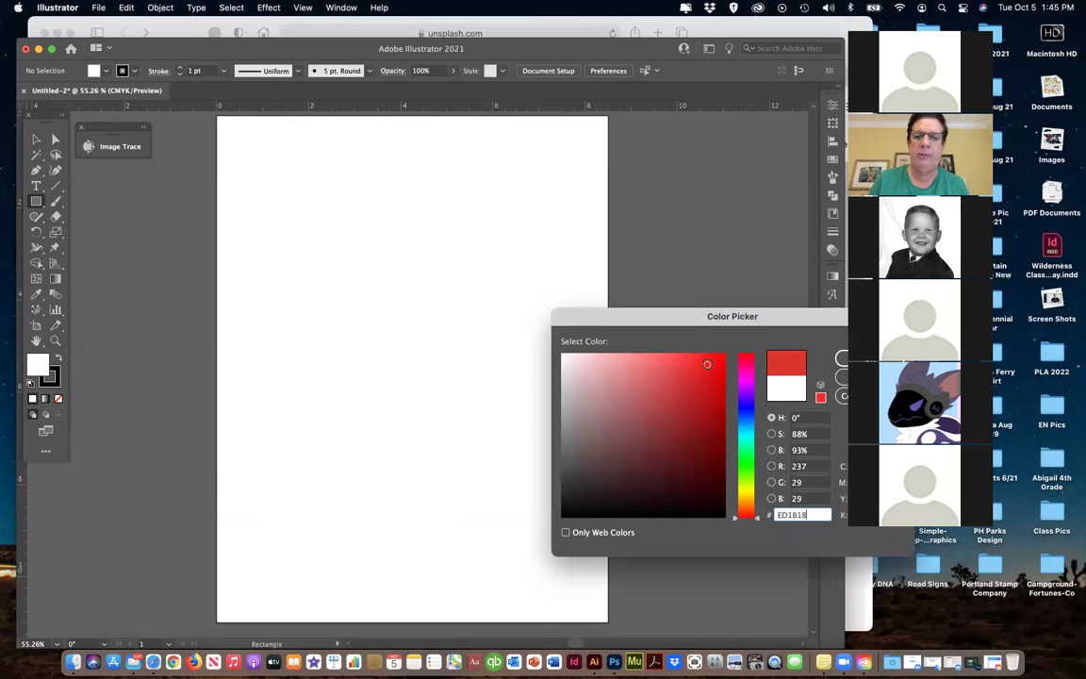
left_click_drag(746, 320, 599, 290)
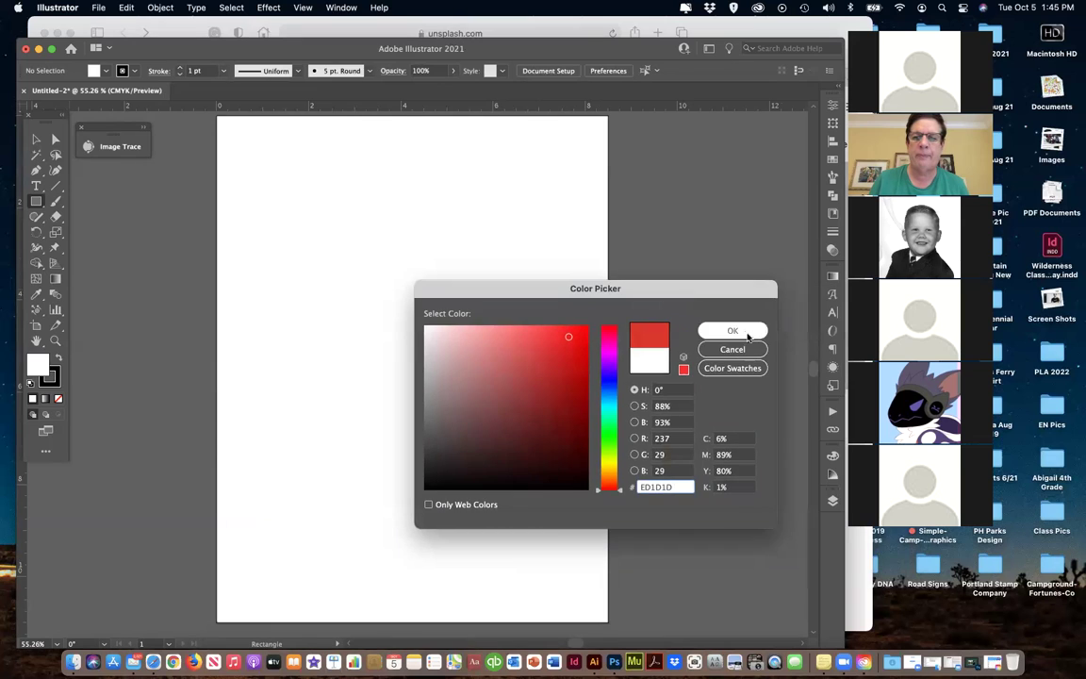
left_click(744, 328)
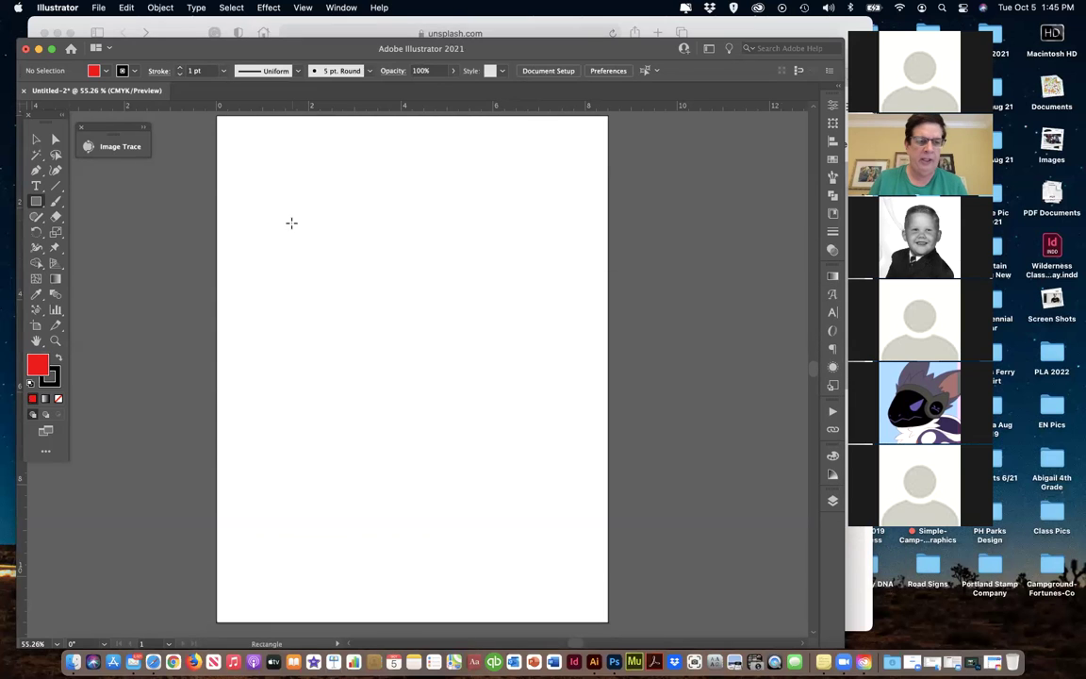
Draw a red square about 4.3 in wide and, below it, a horizontal rectangle about 6.7 by 1.2 in.
left_click(34, 202)
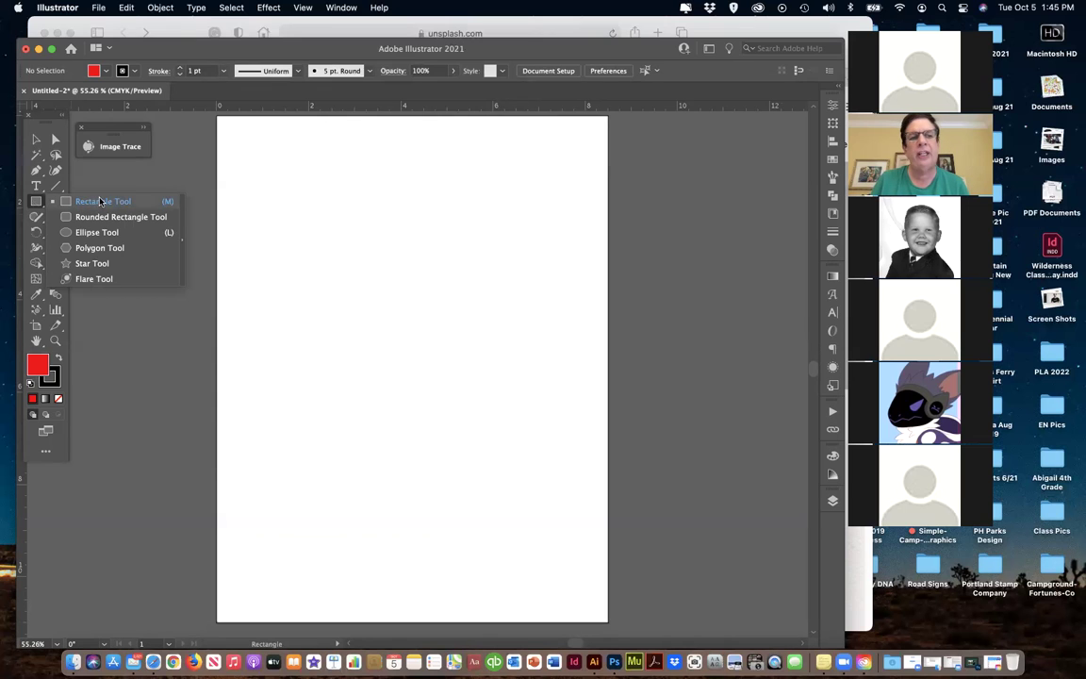
left_click(88, 203)
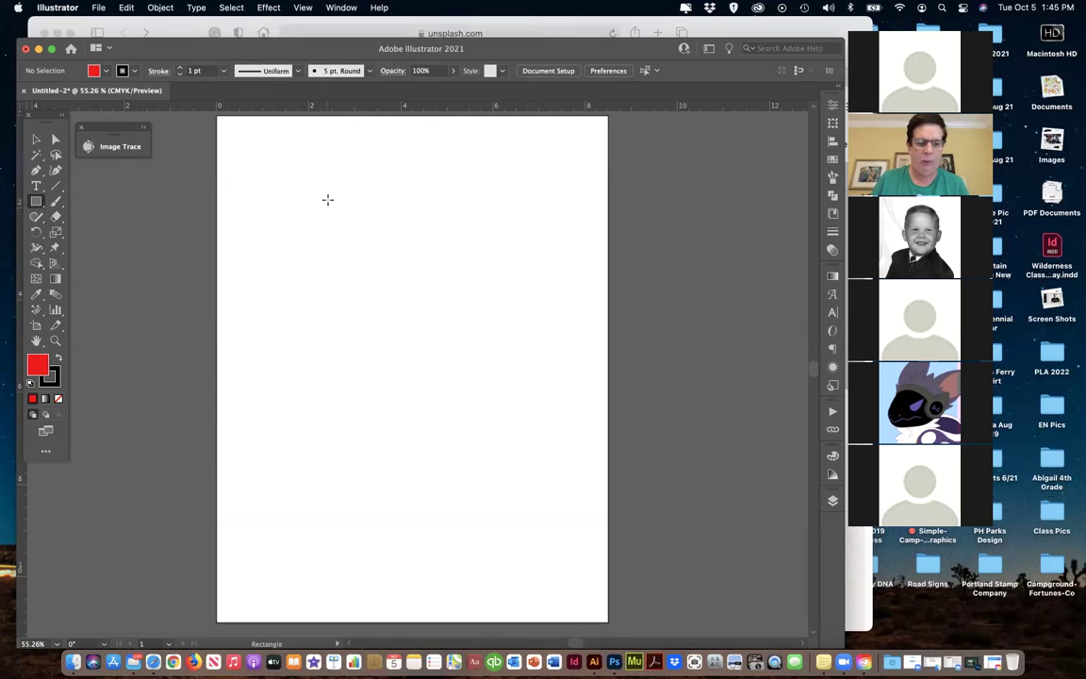
left_click_drag(324, 199, 523, 400)
left_click_drag(265, 416, 574, 392)
left_click_drag(573, 408, 573, 409)
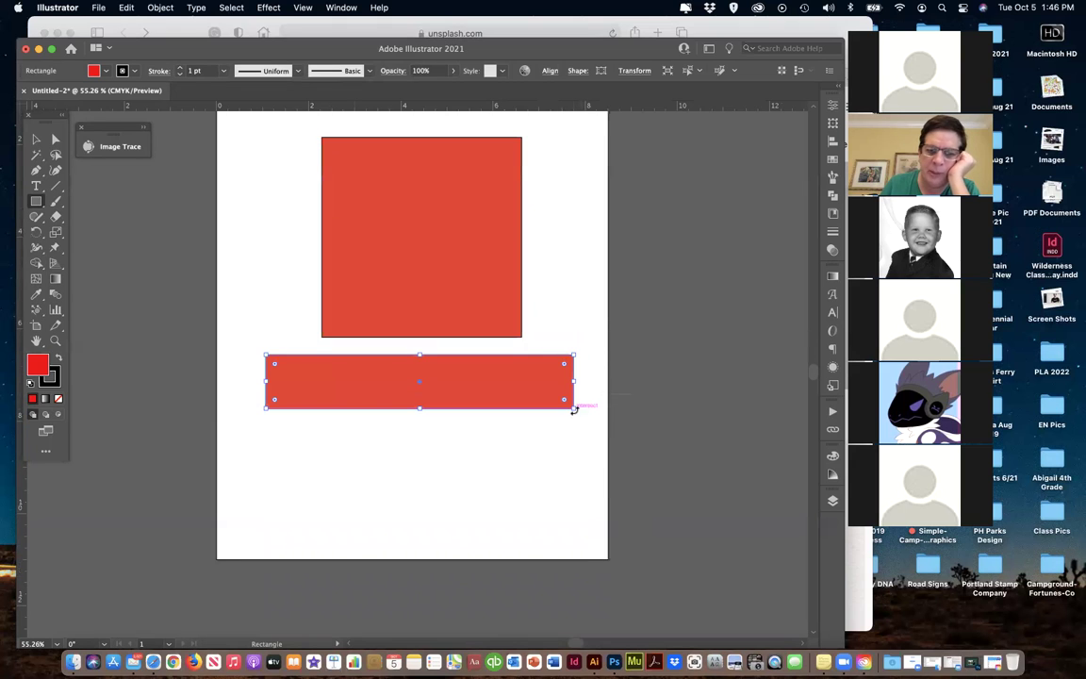
Move the wide rectangle and the square slightly down the page with the Selection Tool.
key("v")
left_click_drag(434, 388, 427, 416)
left_click_drag(439, 302, 437, 327)
Draw a rounded rectangle about 2.3 in wide and 3.5 in high across the page's left edge.
left_click_drag(35, 196, 116, 219)
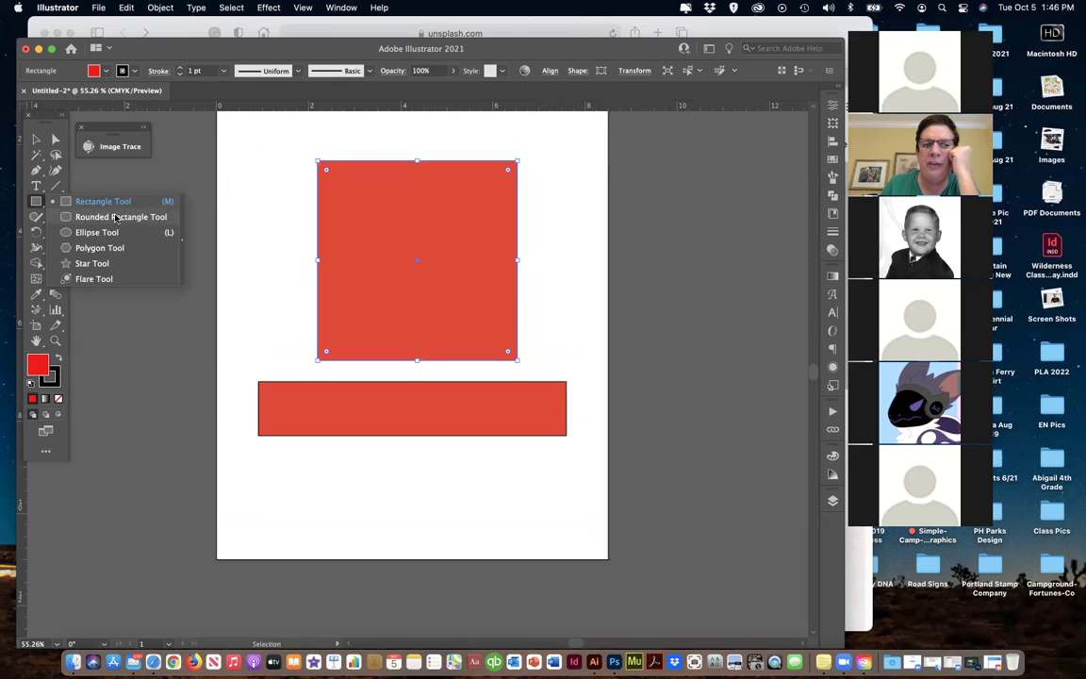
left_click(156, 217)
mouse_move(171, 181)
left_mouse_down()
mouse_move(237, 328)
mouse_move(278, 342)
left_mouse_up()
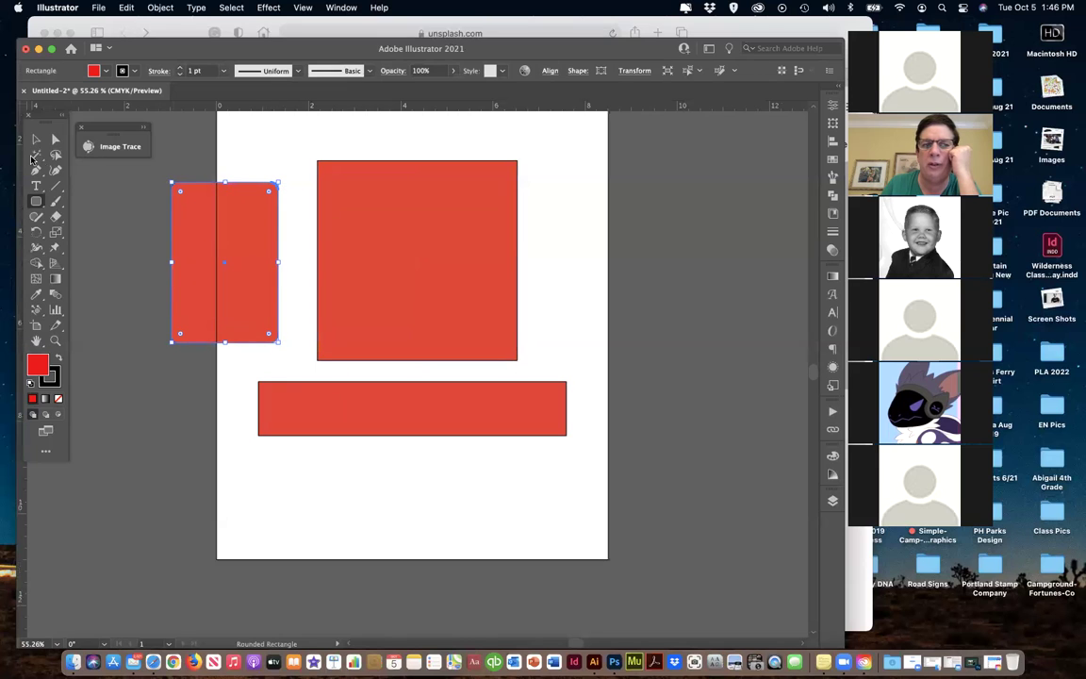
Round all four corners of the square together to a radius of about 0.45 in with its live corner widget.
left_click(35, 140)
left_click(294, 233)
left_click(348, 191)
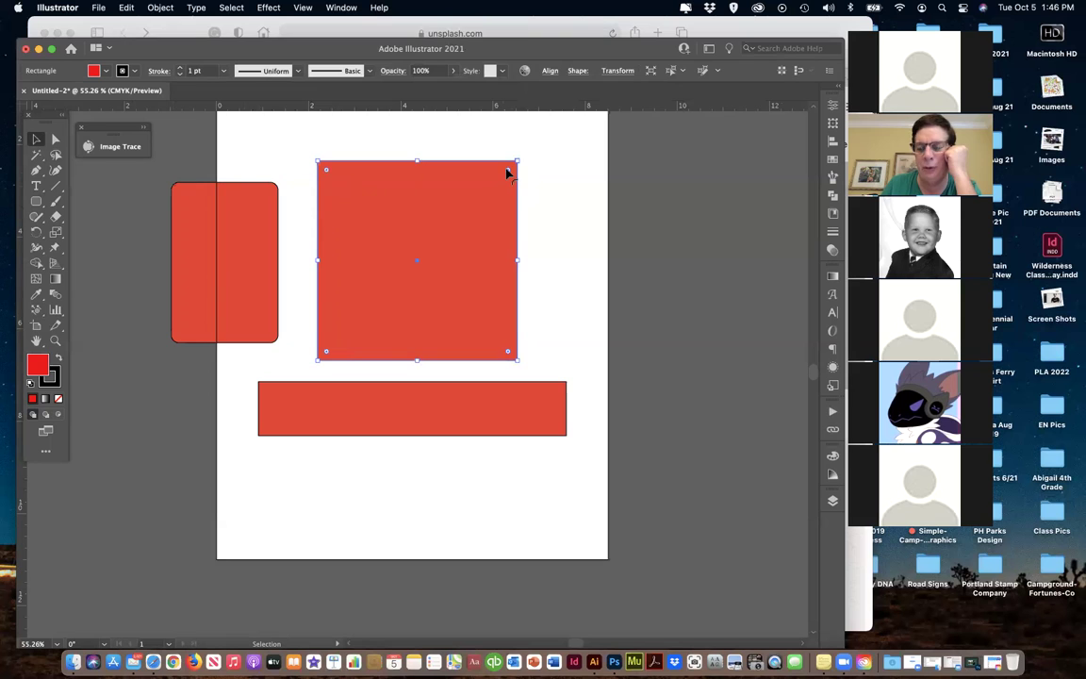
key("super+equal")
key("super+equal")
key("super+equal")
key("super+equal")
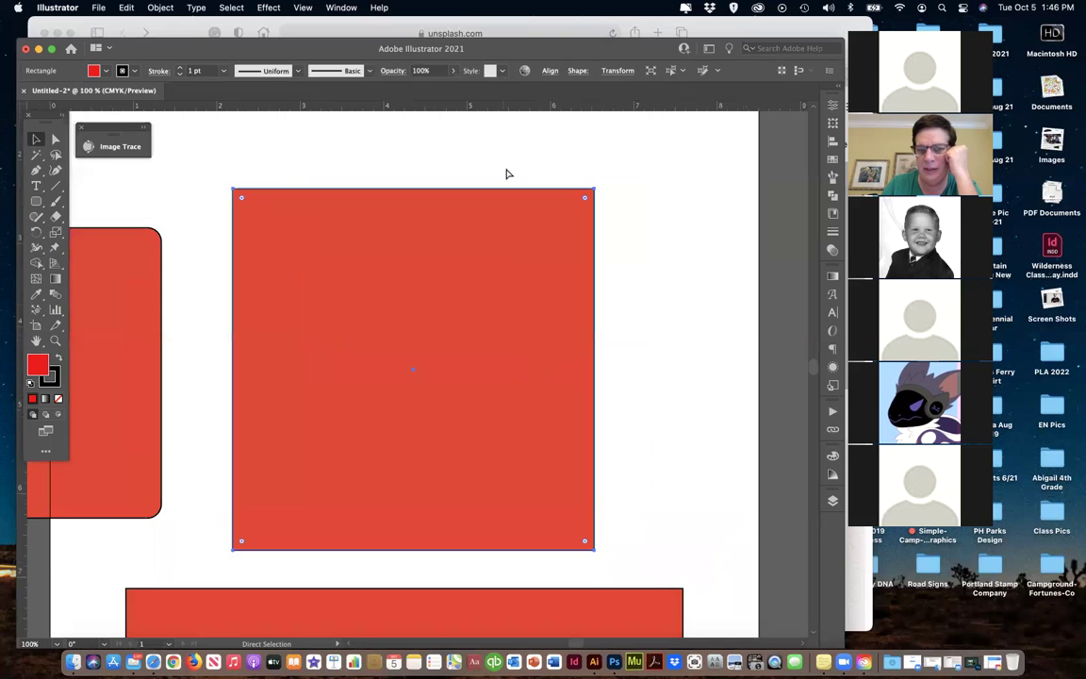
scroll(449, 182, "right", 2)
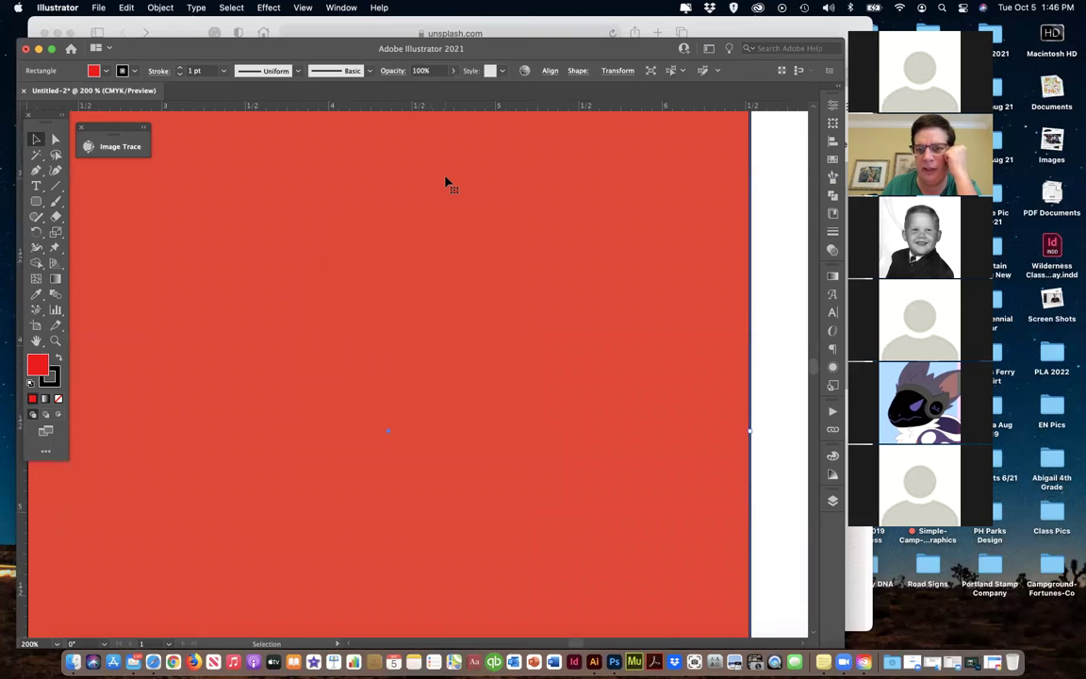
scroll(480, 196, "up", 3)
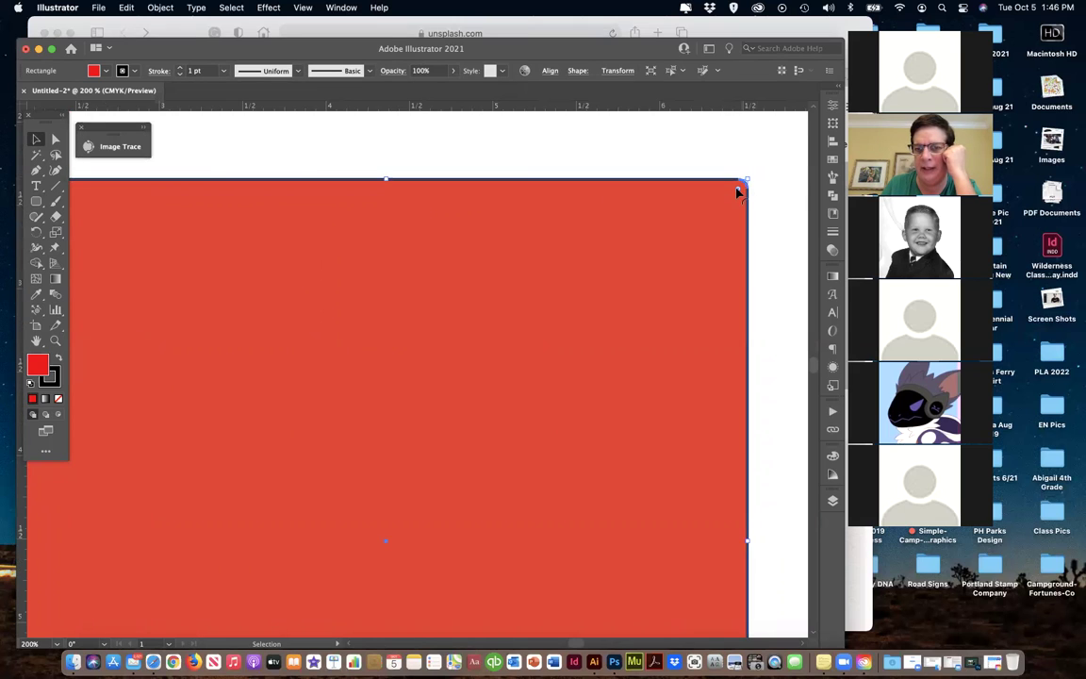
left_click_drag(735, 192, 674, 258)
key("super+minus")
key("super+minus")
key("v")
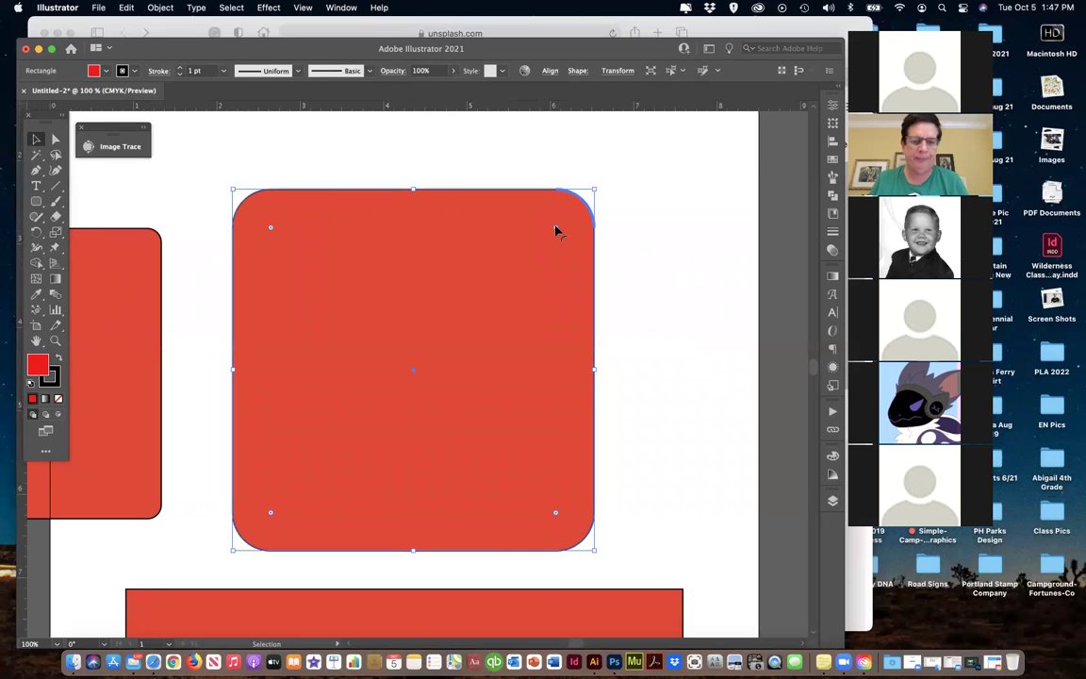
Restore the square's sharp corners and round only its upper-right corner to a radius of about 1.8 in.
left_click_drag(556, 230, 584, 198)
left_click(603, 221)
left_click(573, 212)
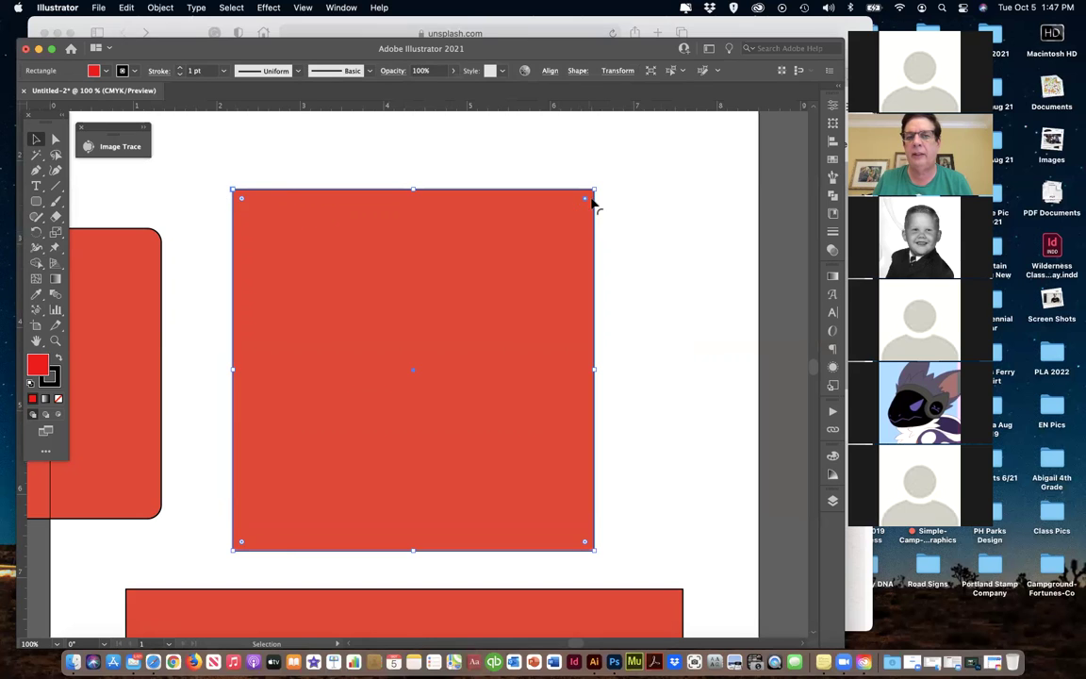
left_click_drag(583, 202, 442, 351)
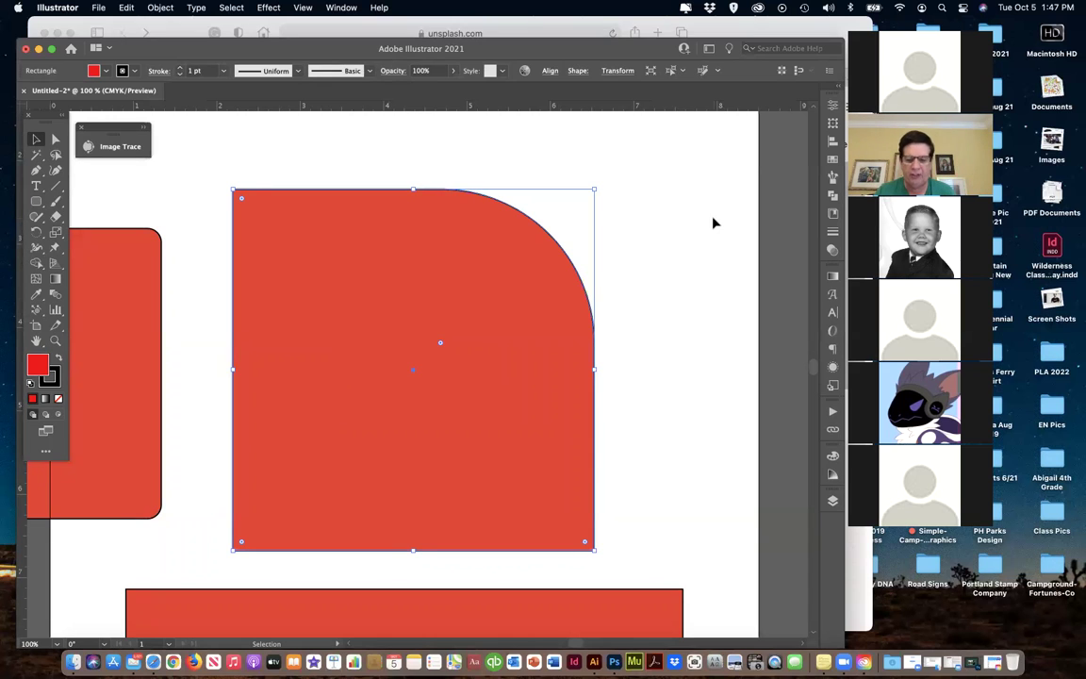
Delete the rounded rectangle that straddles the page's left edge.
key("super+minus")
key("super+minus")
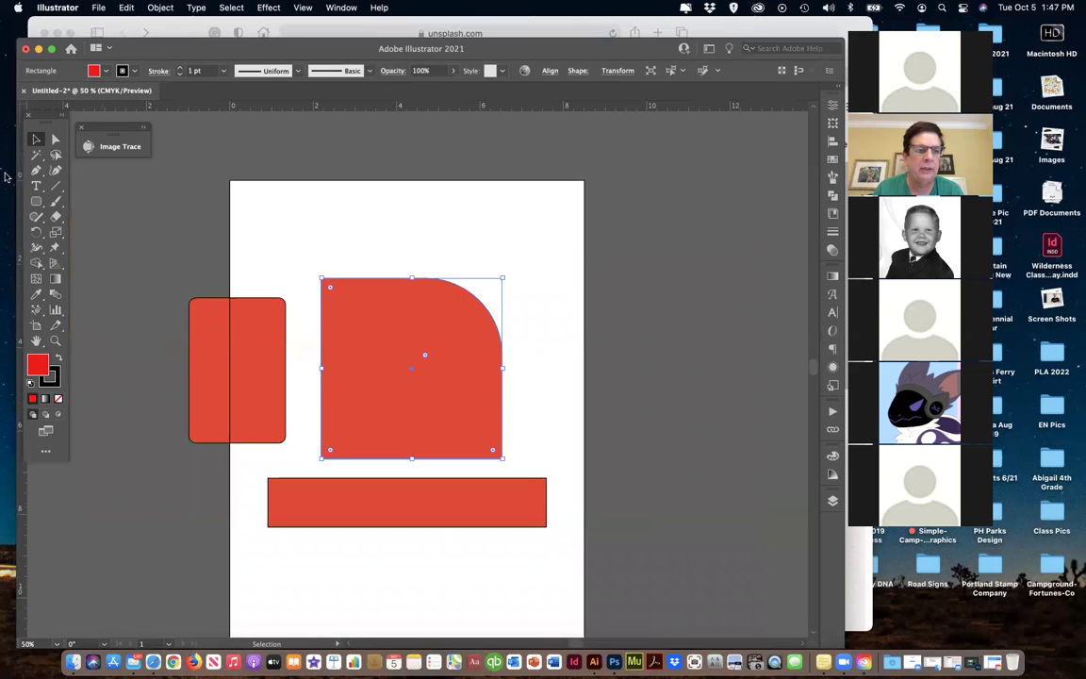
left_click(227, 347)
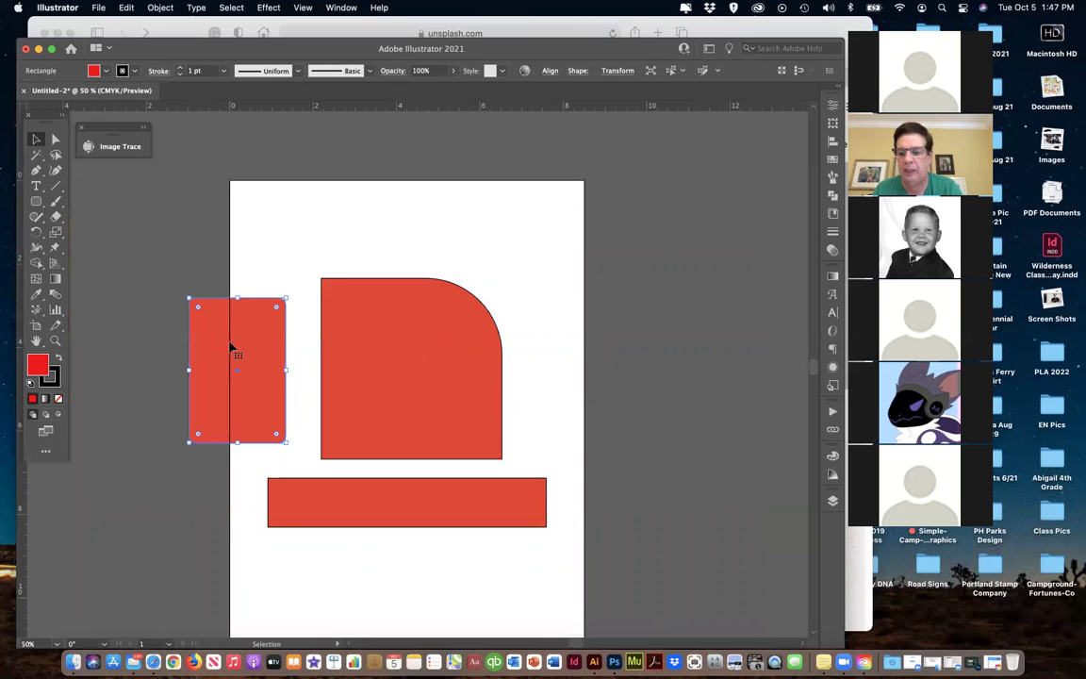
key("Delete")
Move the square with the rounded corner into the page's upper-right area and scale it proportionally to about 2.5 in wide.
left_click_drag(423, 391, 492, 386)
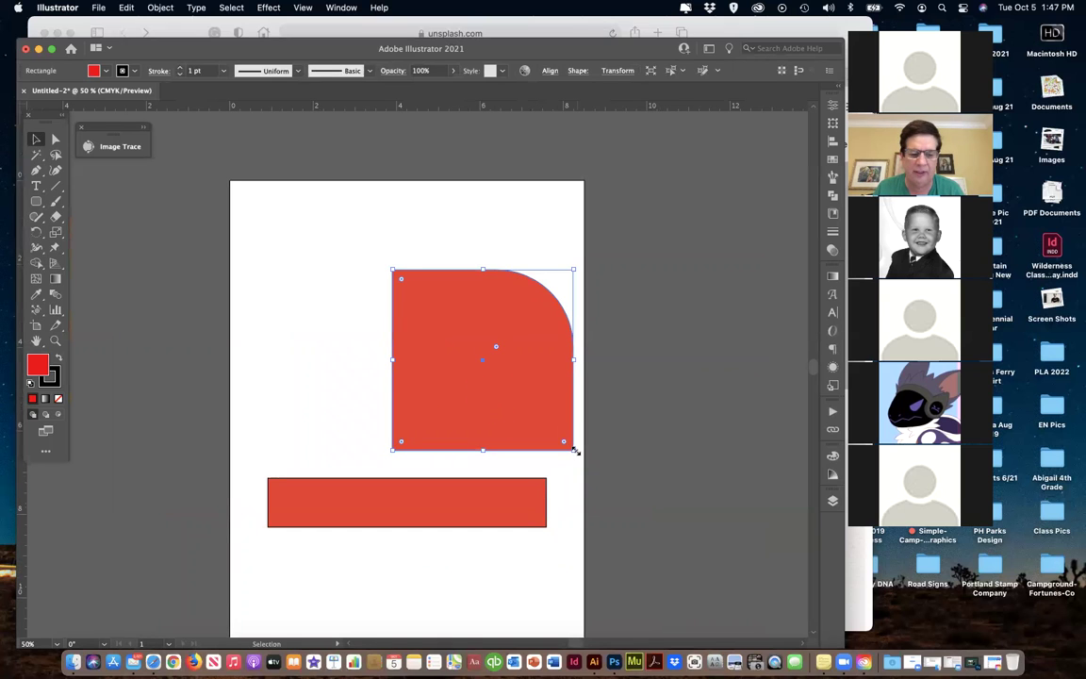
mouse_move(574, 451)
left_mouse_down()
mouse_move(500, 375)
mouse_move(525, 383)
mouse_move(491, 310)
left_mouse_up()
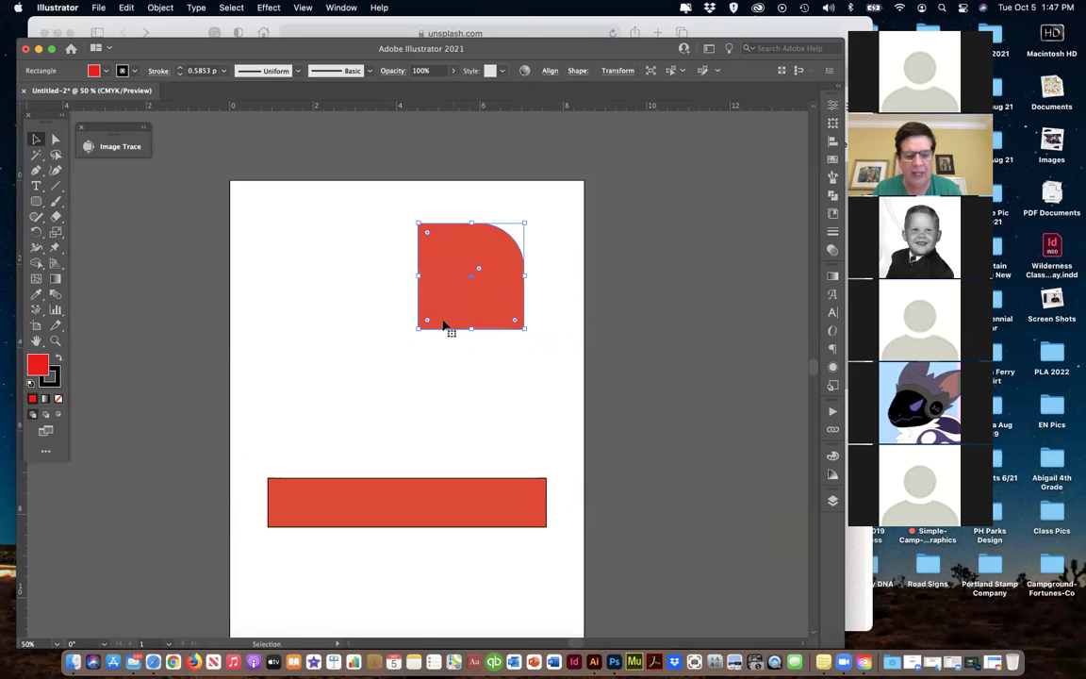
Duplicate the square with the rounded corner about 2.67 in to its left, level with the original.
left_click_drag(459, 301, 348, 299)
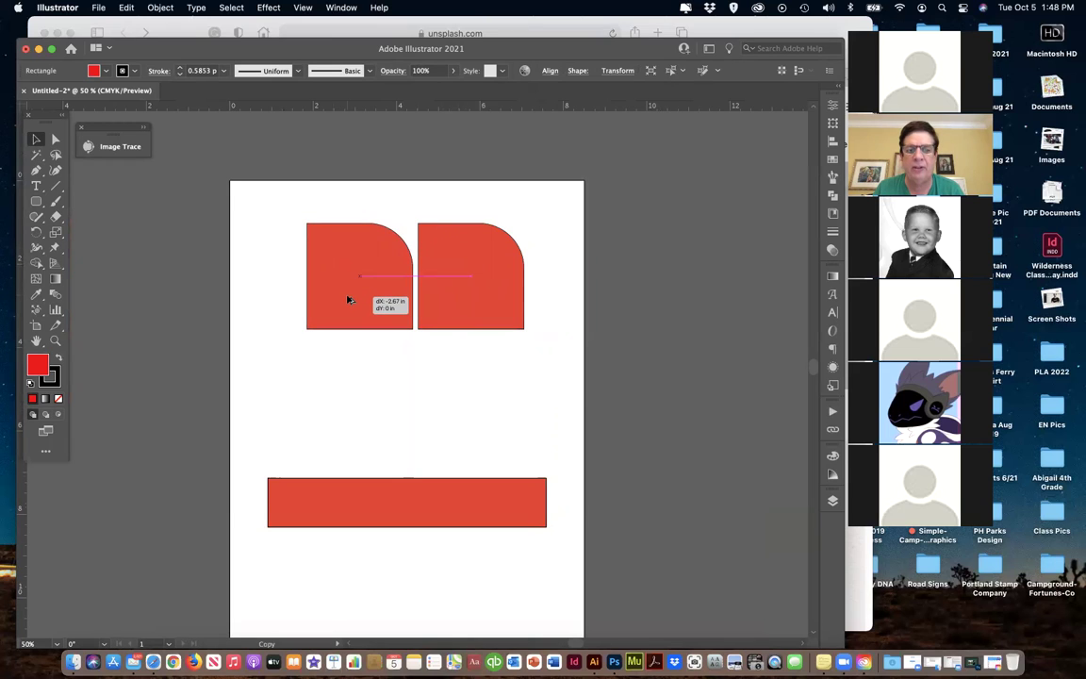
left_click_drag(348, 300, 348, 301)
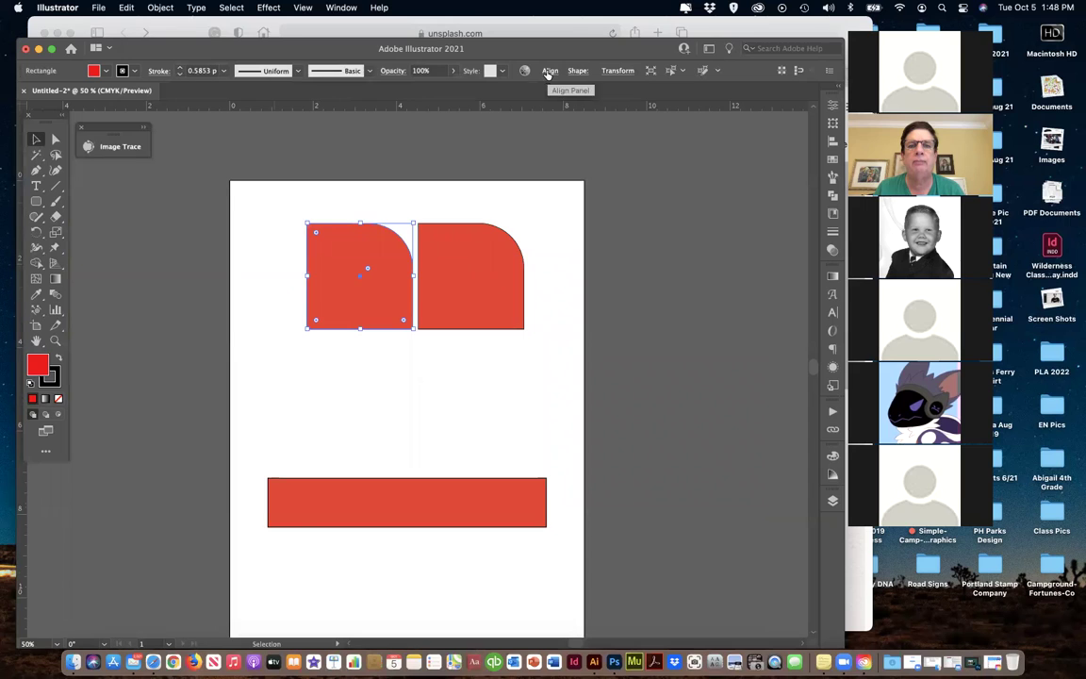
Try rotating the left copy to 180°, 240° and 300°, and turn it back upright by hand.
left_click(618, 72)
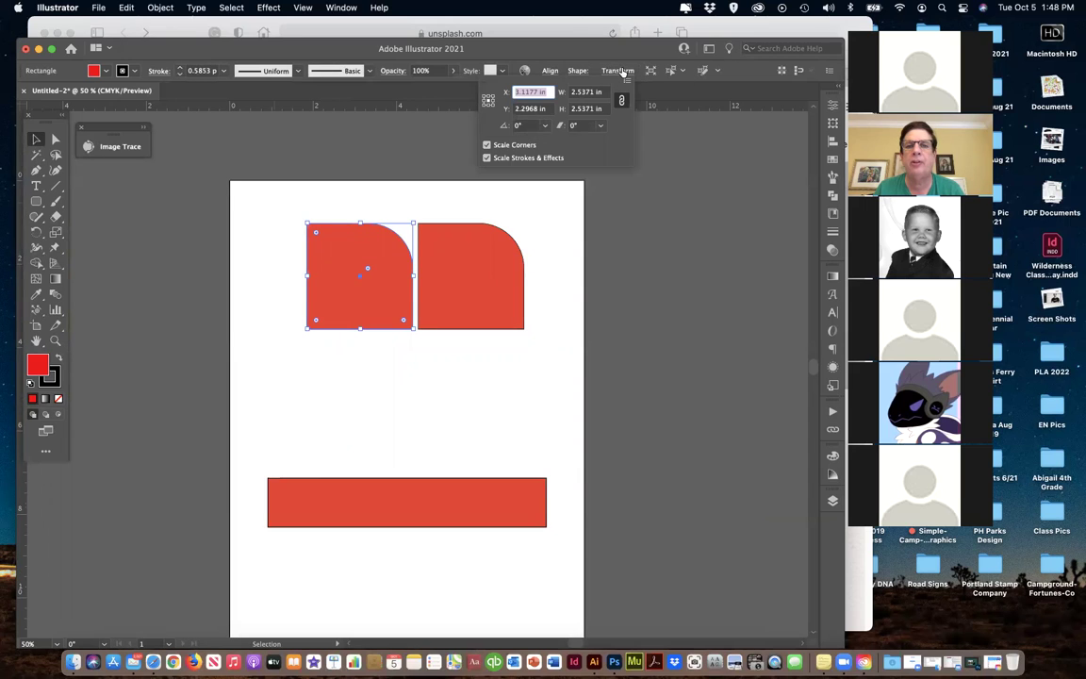
left_click(542, 128)
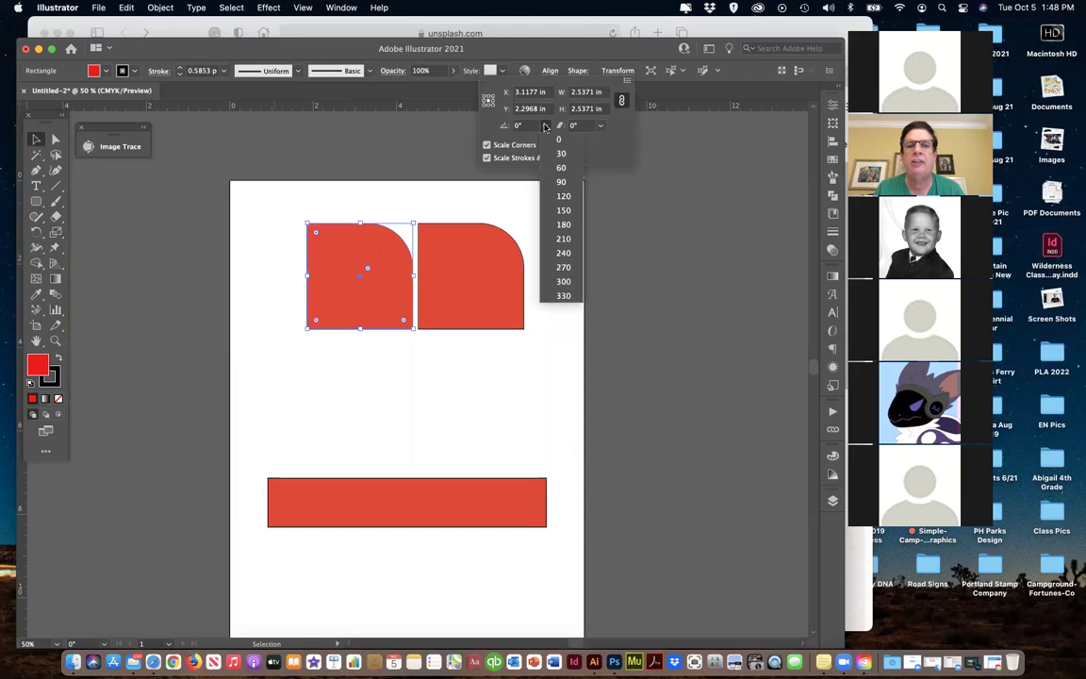
left_click(563, 224)
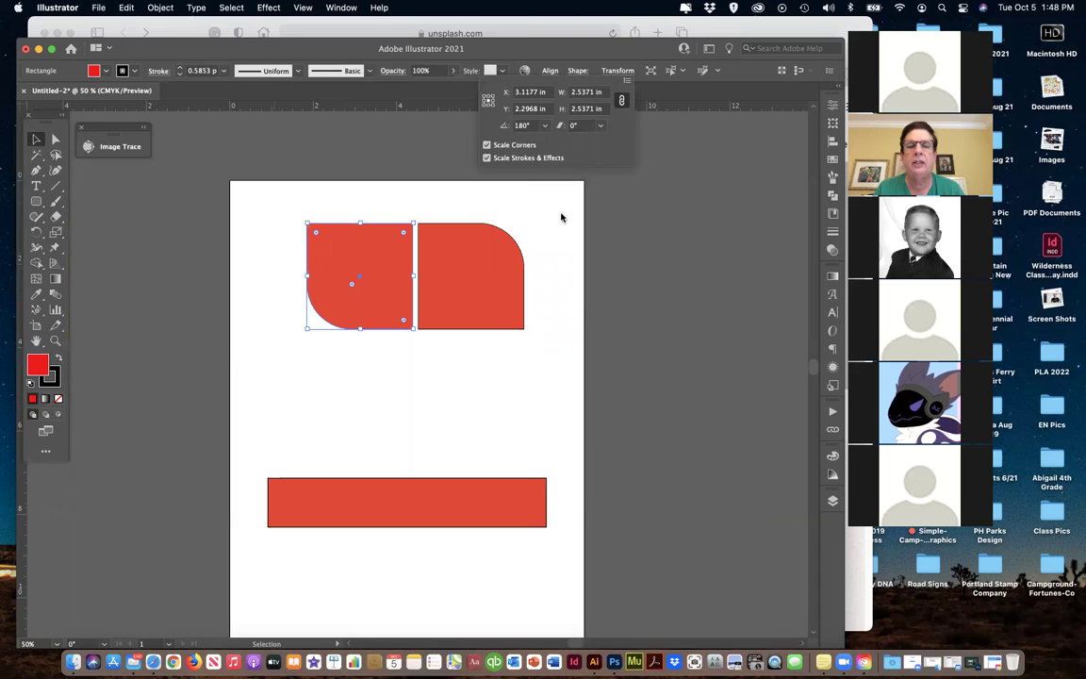
left_click(544, 125)
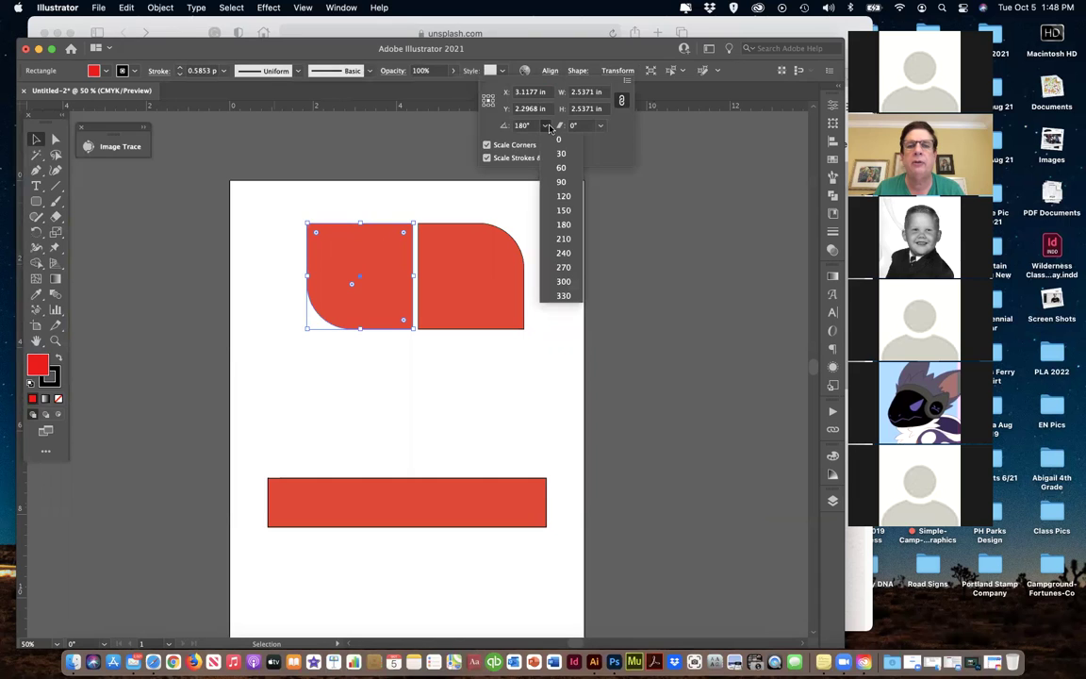
left_click(565, 252)
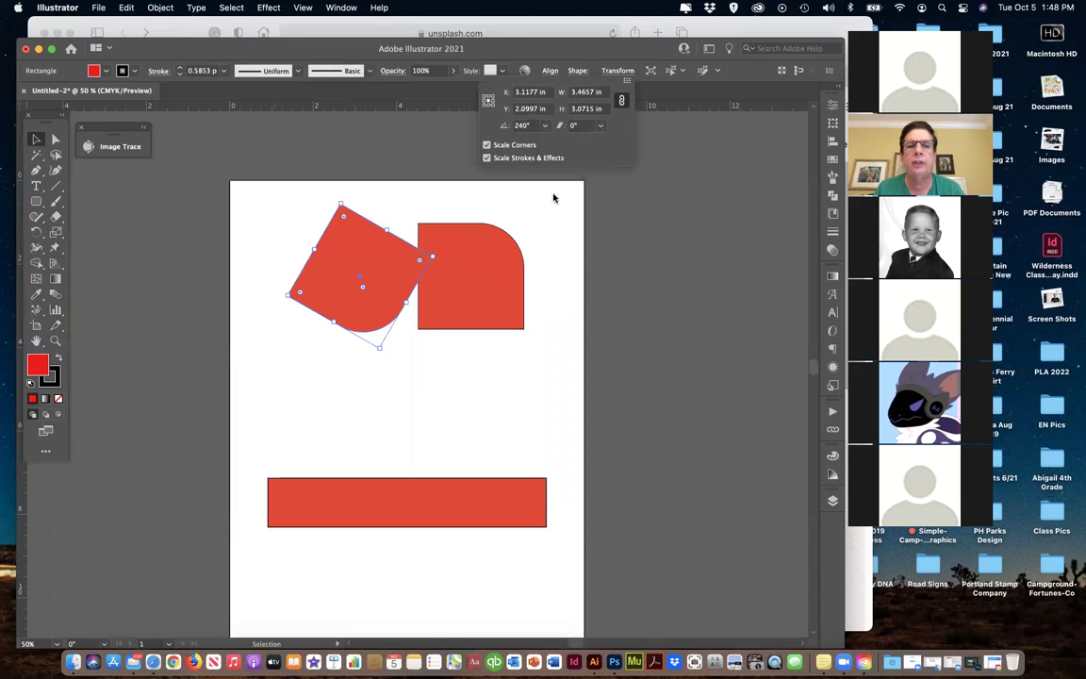
left_click(544, 126)
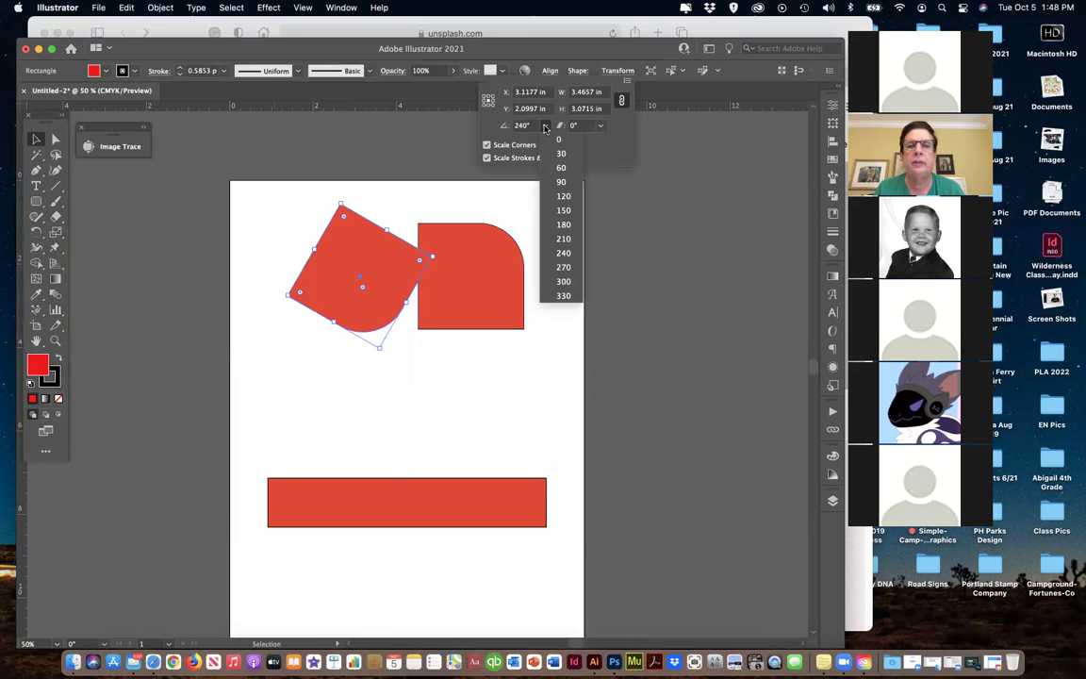
left_click(563, 281)
left_click(545, 126)
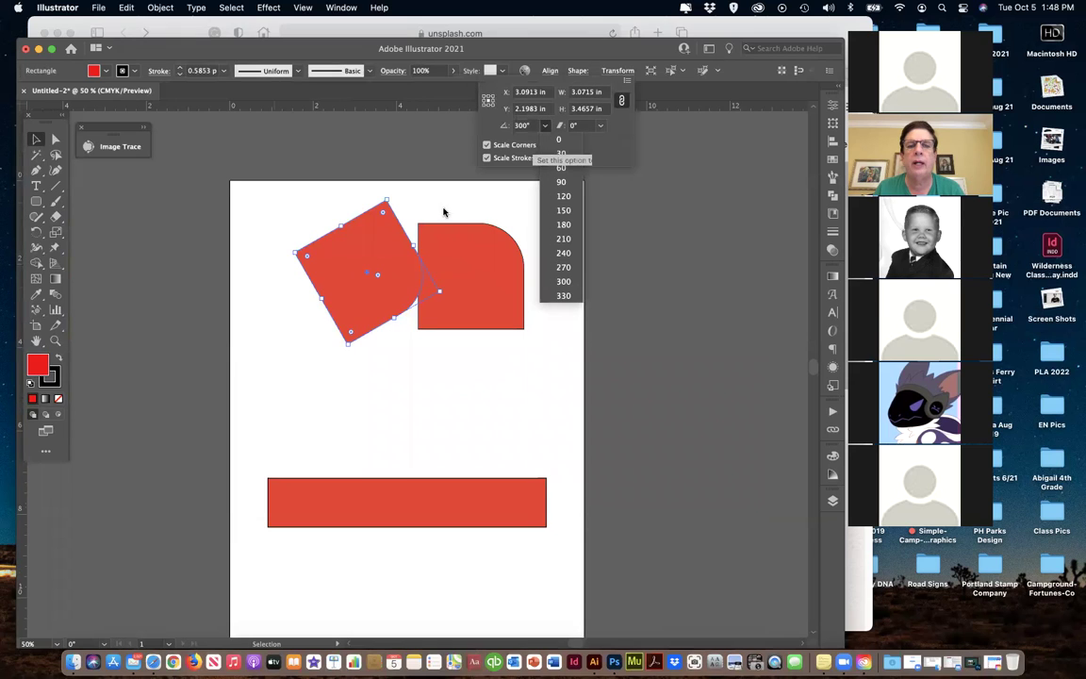
left_click(394, 195)
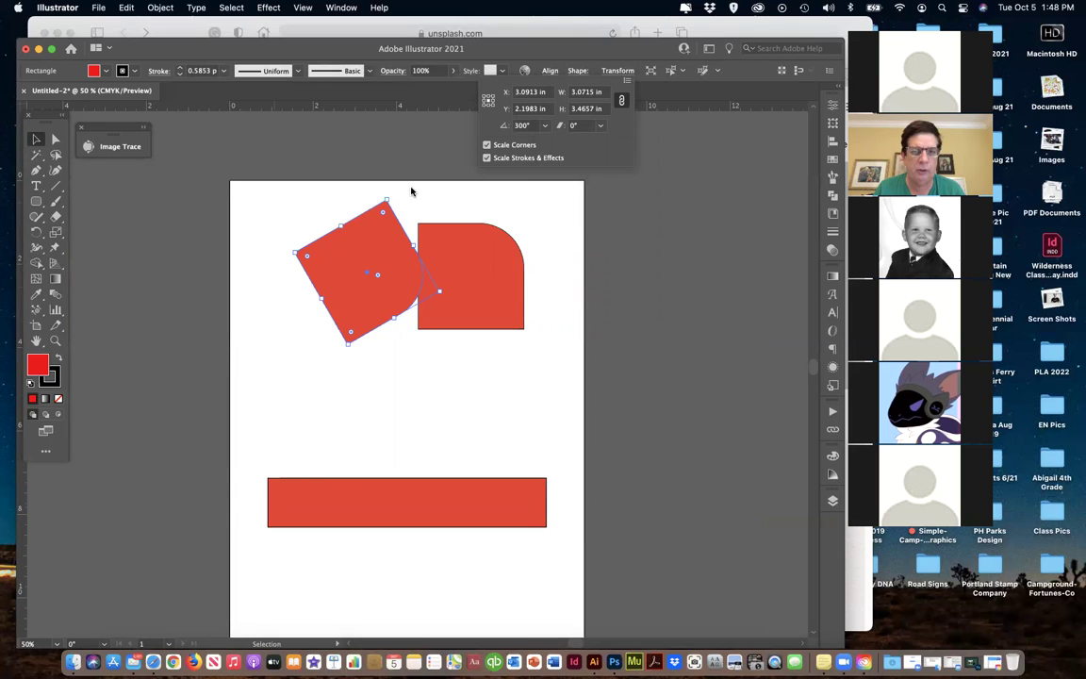
left_click(388, 200)
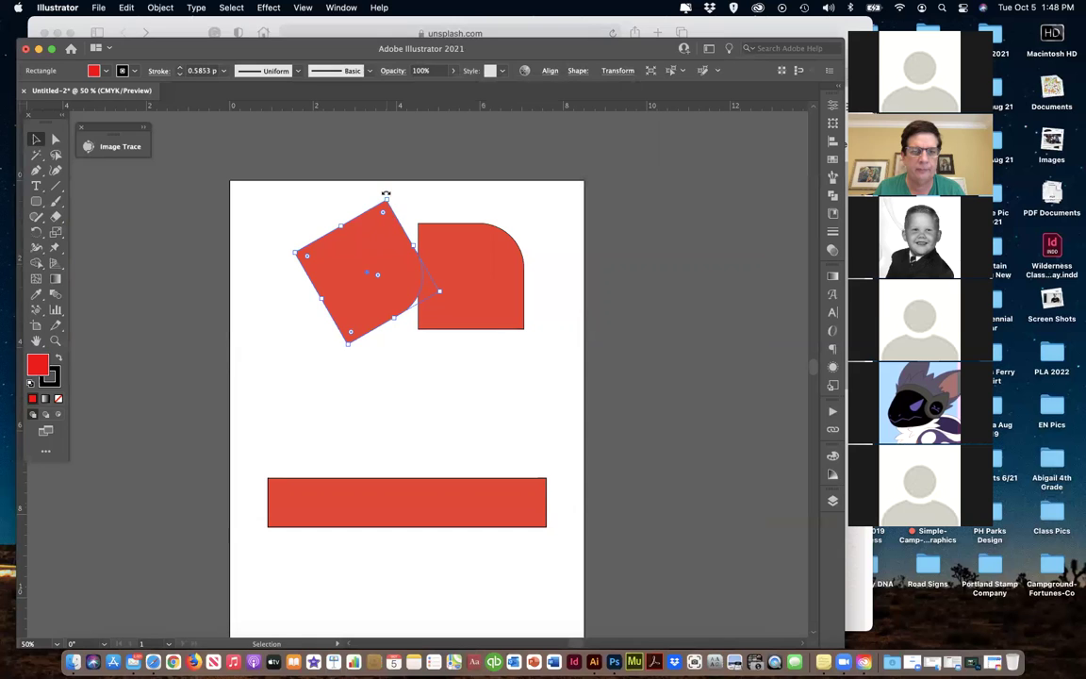
left_click_drag(383, 194, 317, 223)
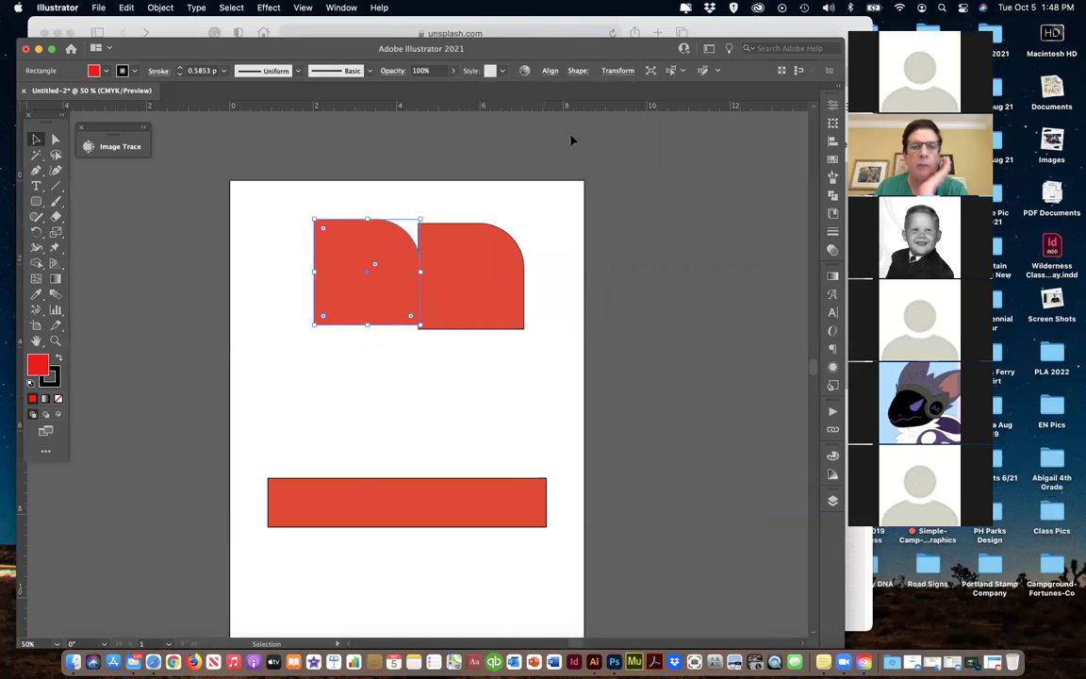
Reflect the left copy across the vertical axis so its rounded corner faces the upper left.
left_click(576, 71)
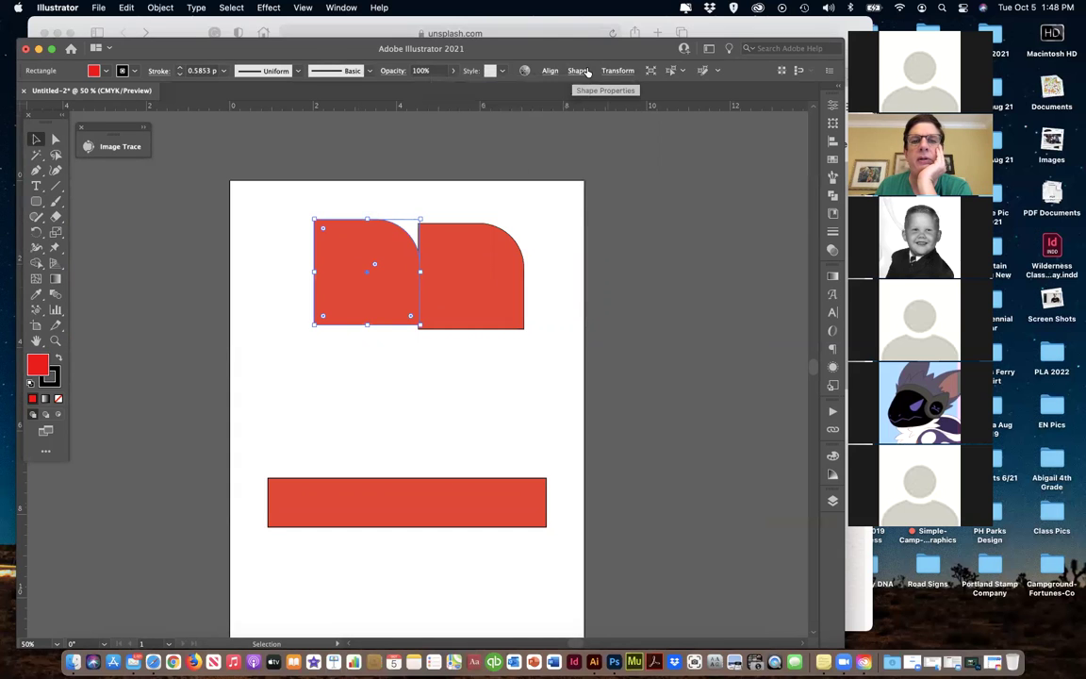
left_click(617, 71)
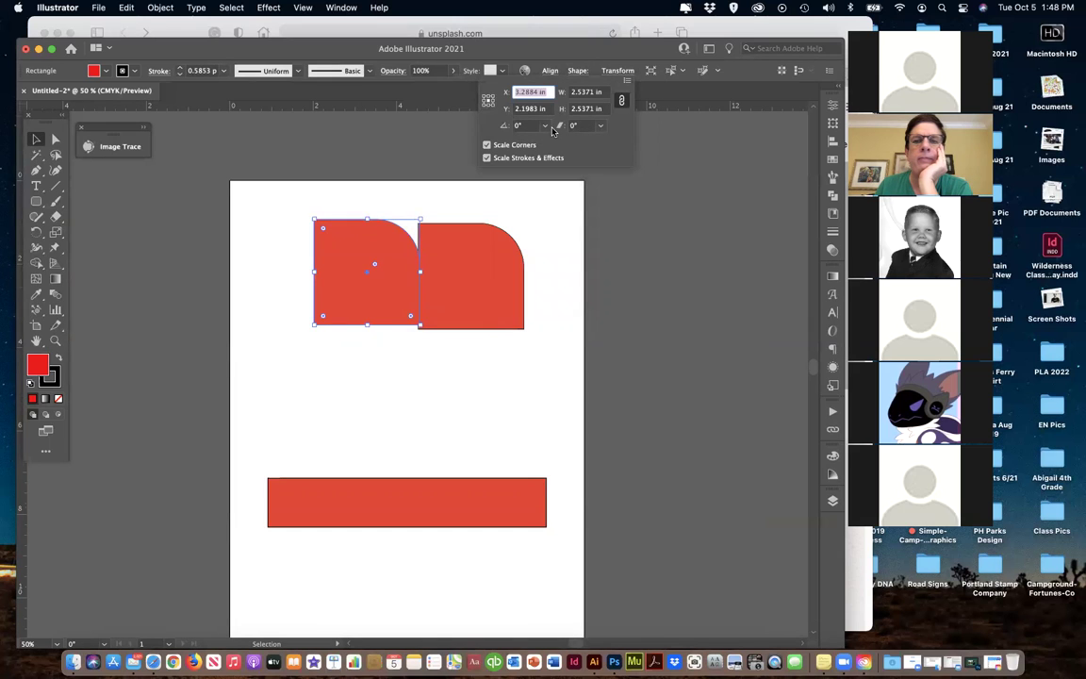
left_click(161, 7)
left_click(160, 8)
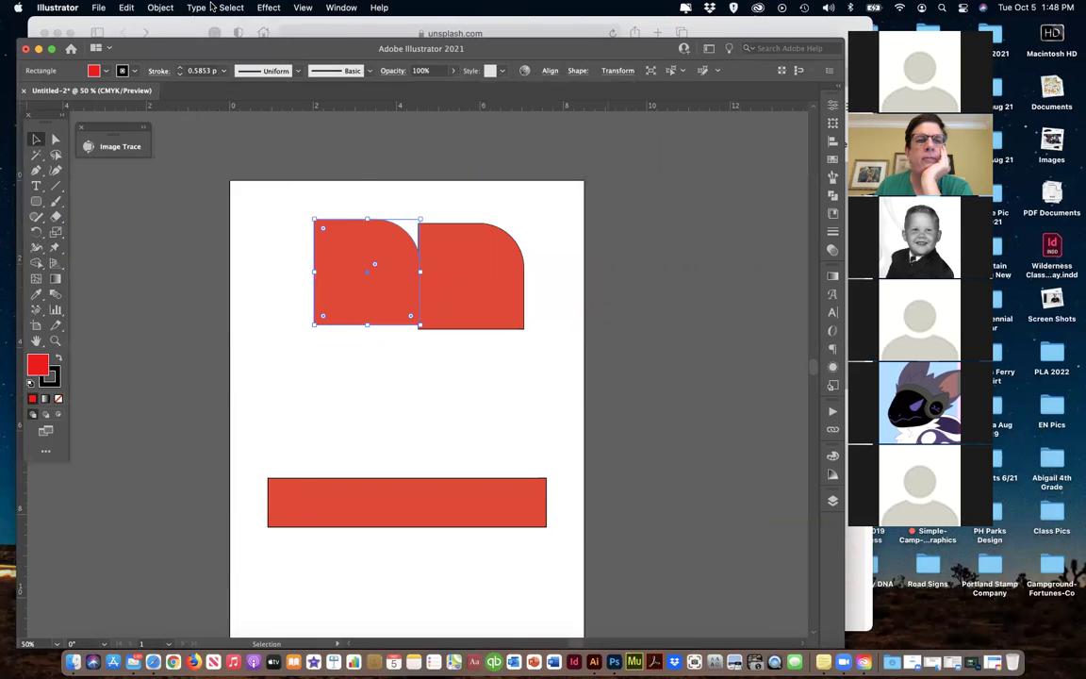
left_click(209, 8)
mouse_move(231, 8)
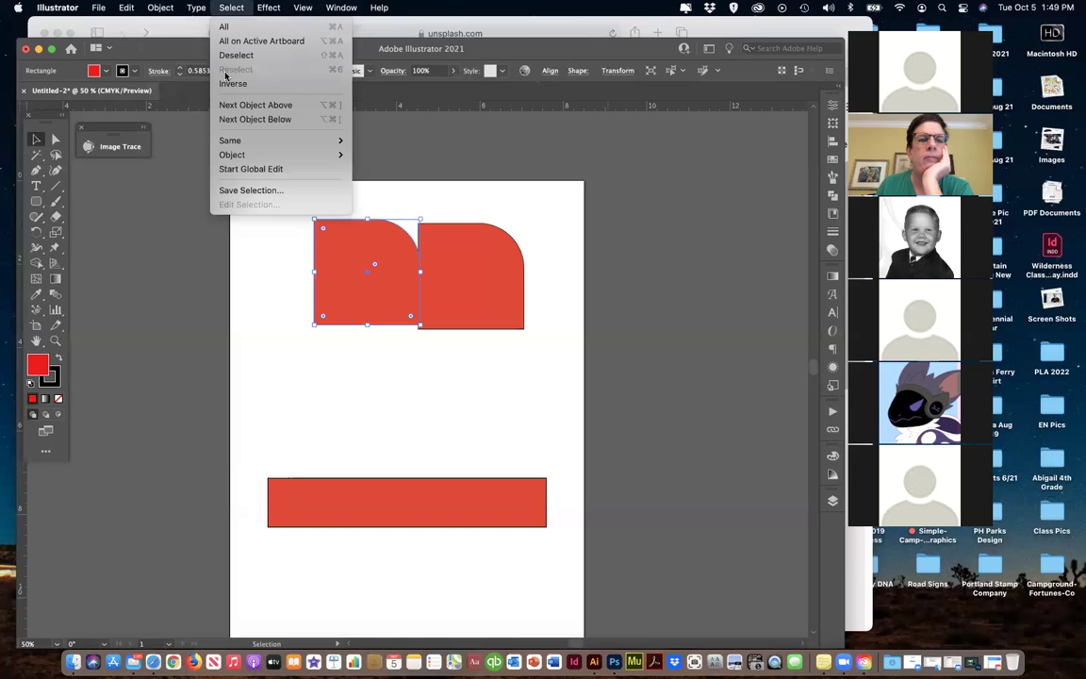
mouse_move(125, 8)
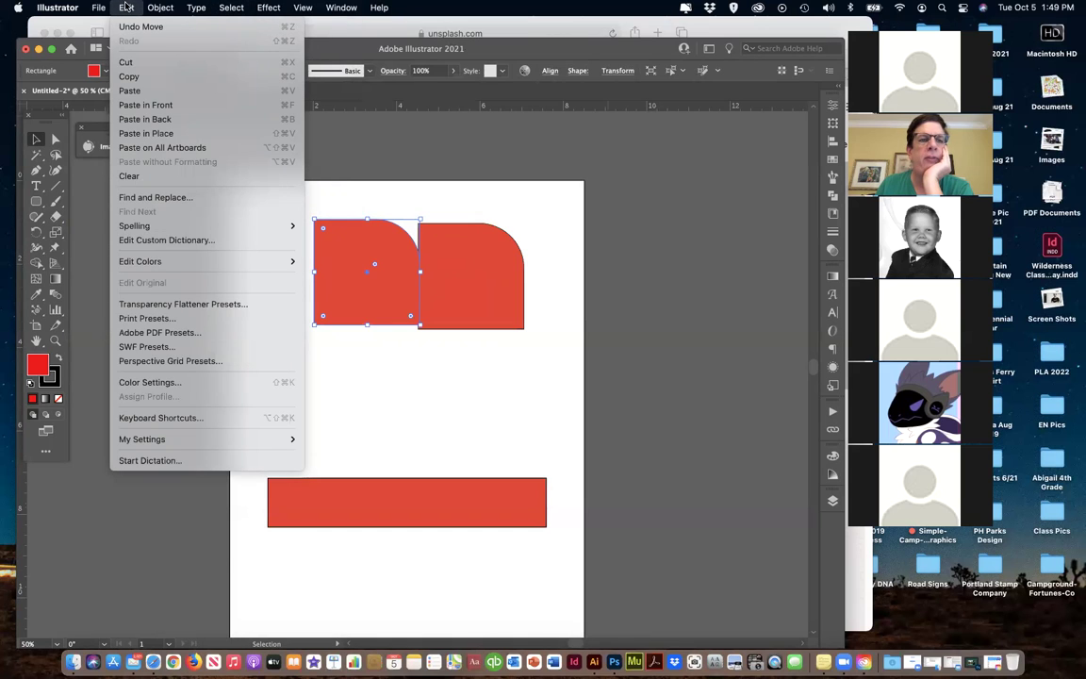
mouse_move(173, 7)
mouse_move(170, 41)
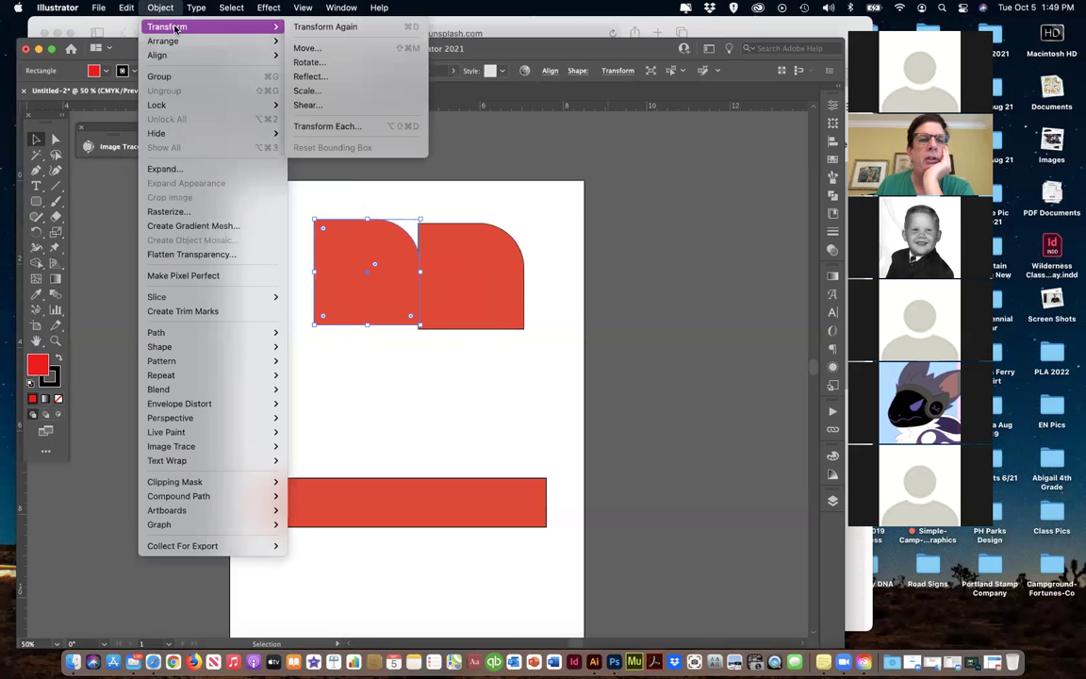
left_click(301, 81)
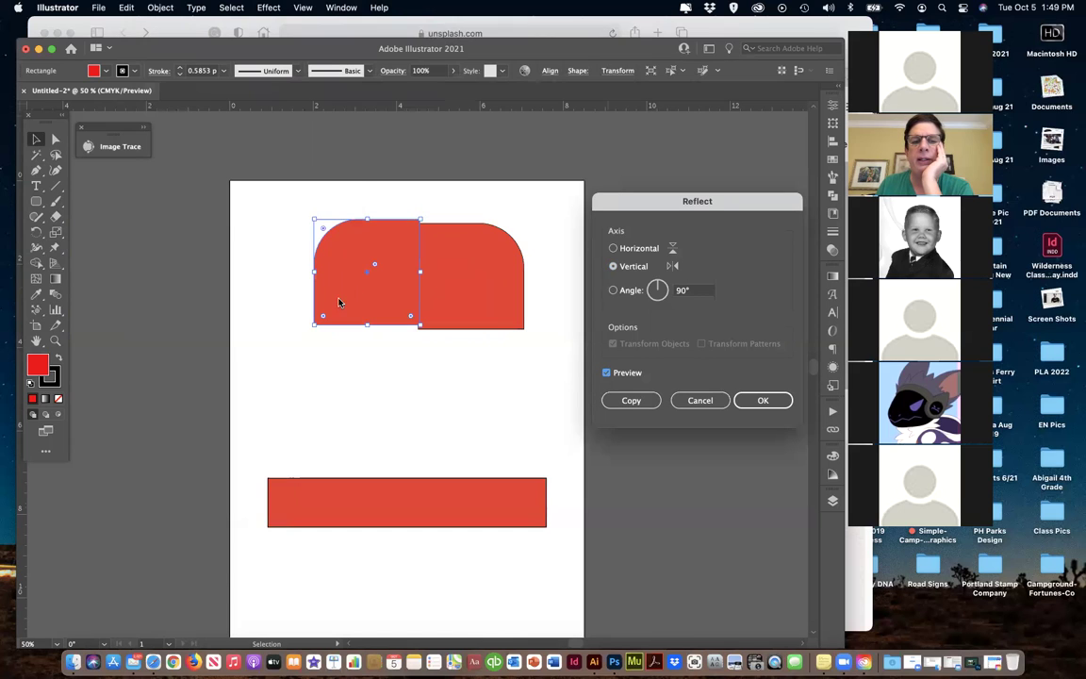
left_click(769, 401)
Move the mirrored copy clear of the original square and align the bottom edges of both shapes.
left_click_drag(389, 303, 356, 326)
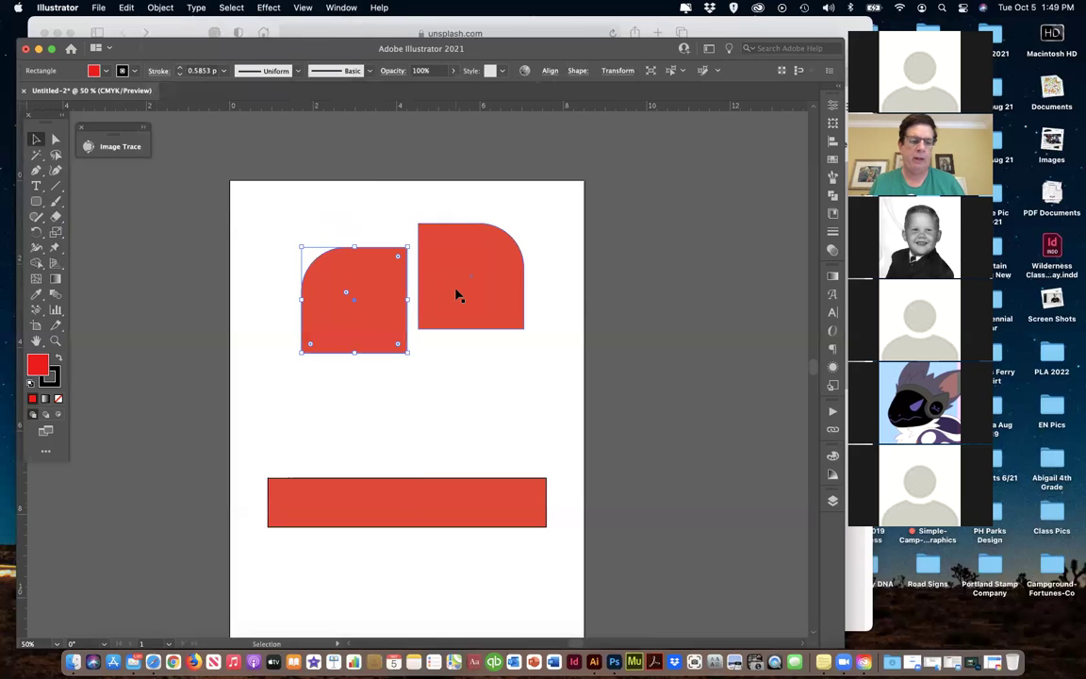
left_click(462, 297, "shift")
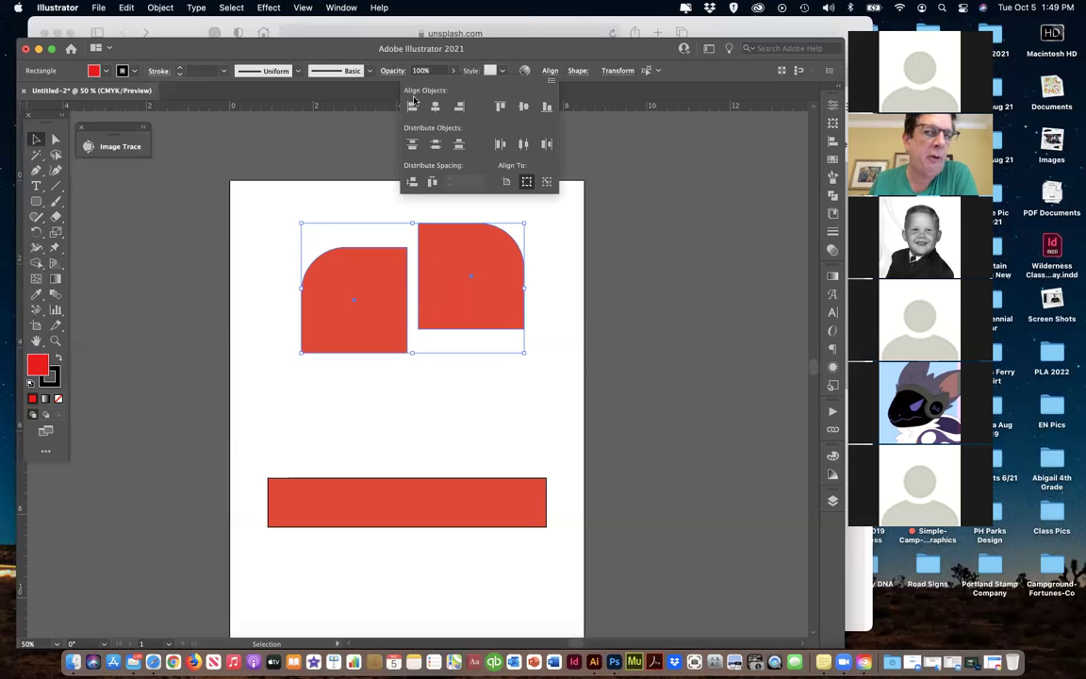
left_click(547, 108)
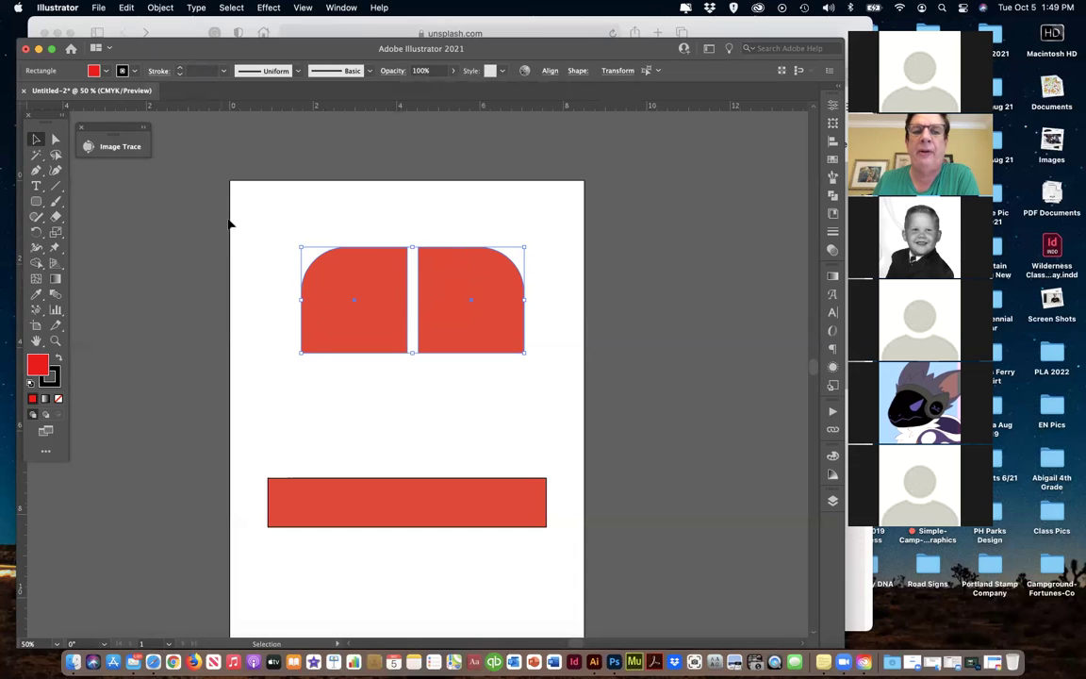
left_click(258, 222)
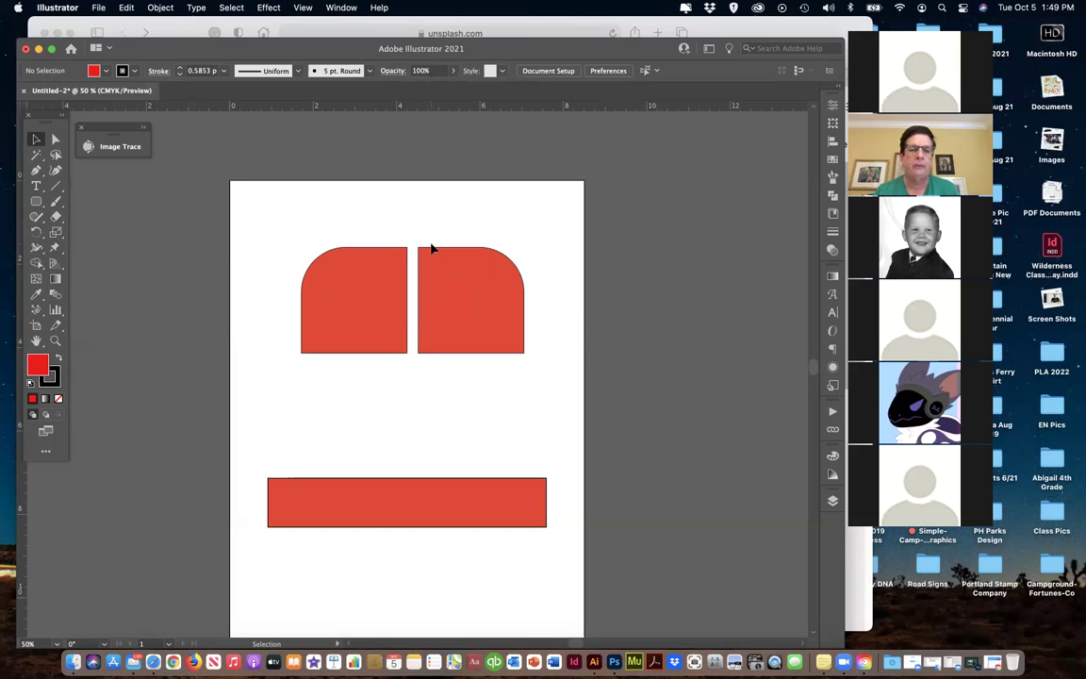
Move the long rectangle up to just below the two squares and round its corners fully, to a radius of about 0.57 in.
left_click(430, 483)
left_click_drag(429, 482, 425, 402)
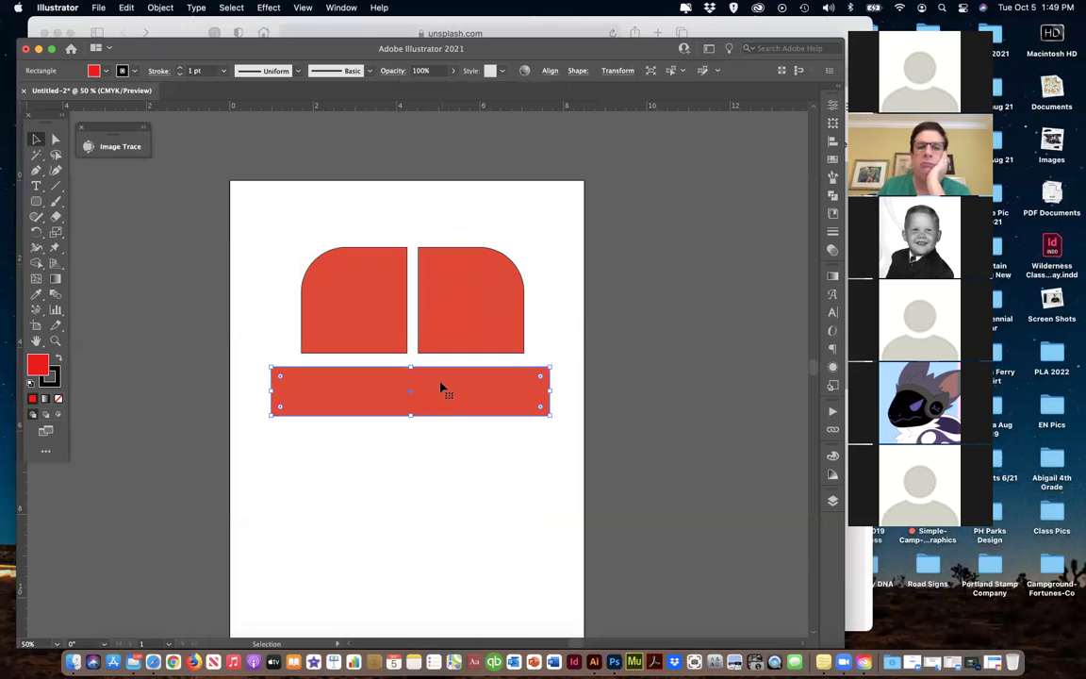
left_click_drag(539, 378, 515, 382)
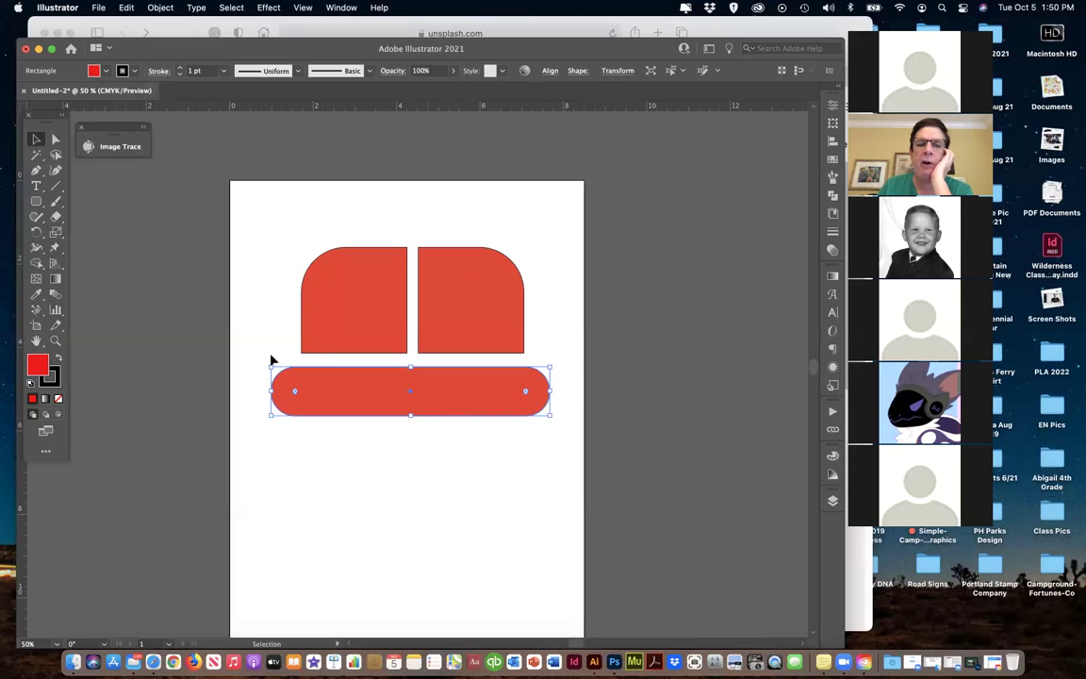
With Direct Selection, move the bar's lower-right anchor point to the middle of its bottom edge and extend its handle down to the right, forming a curved lobe.
left_click(55, 138)
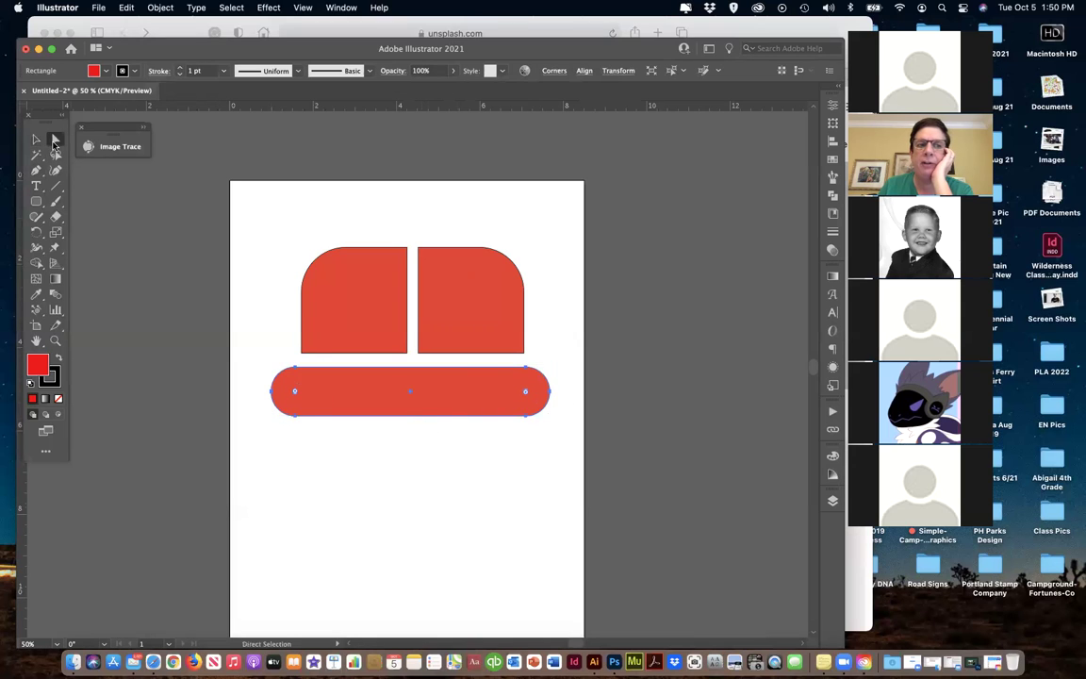
left_click(383, 411)
left_click(525, 422)
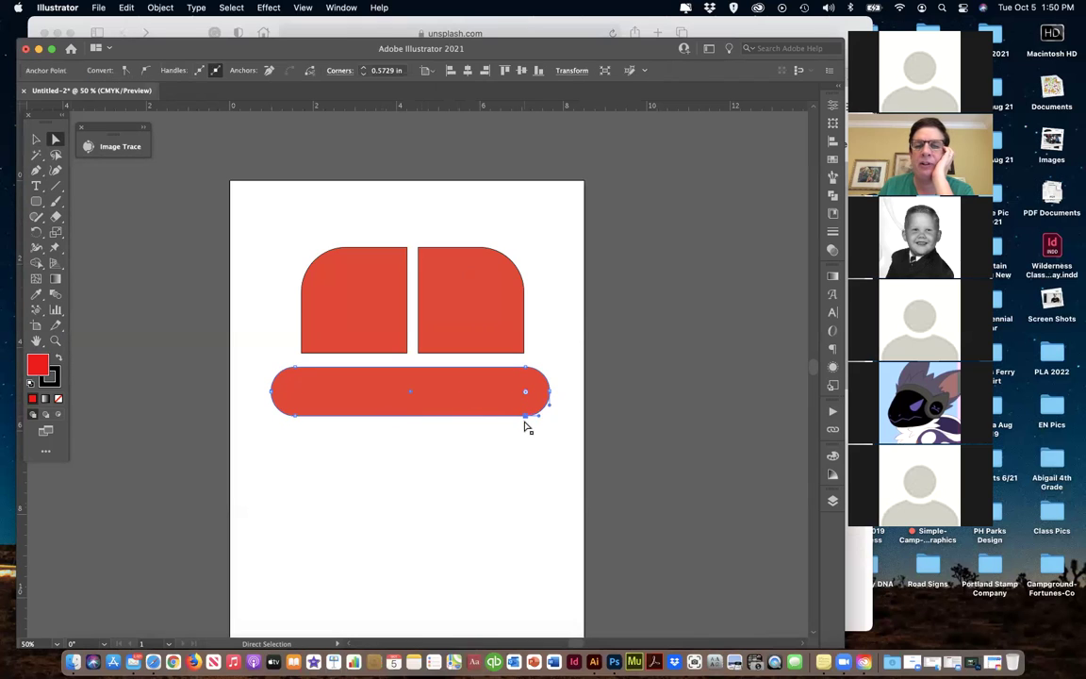
key("super+equal")
key("super+equal")
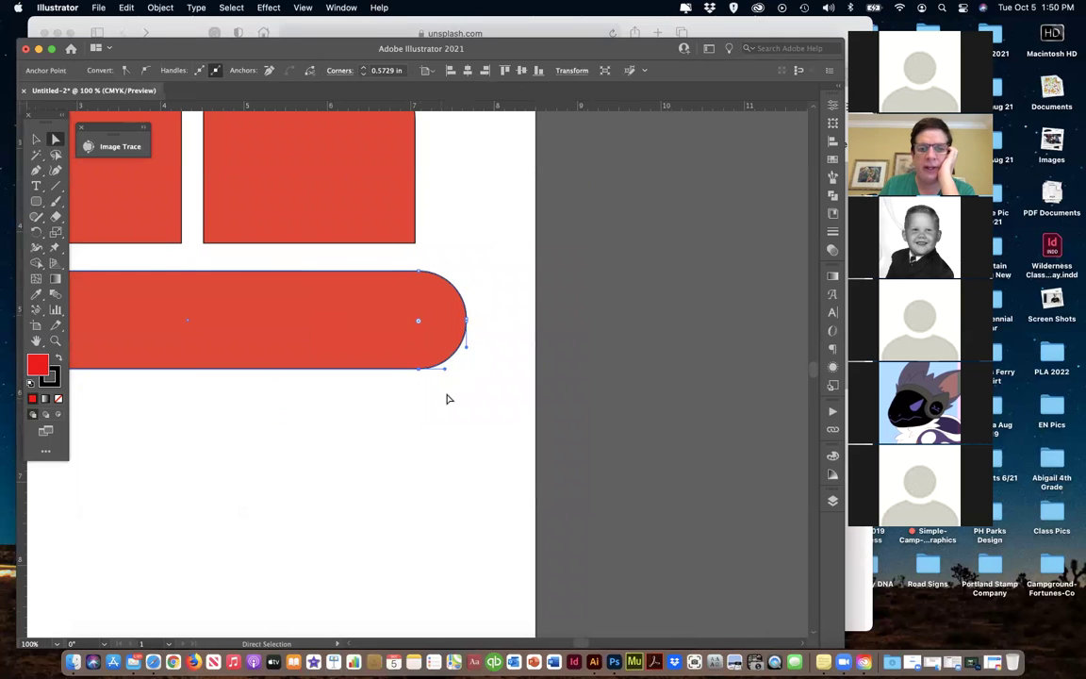
scroll(449, 398, "left", 1)
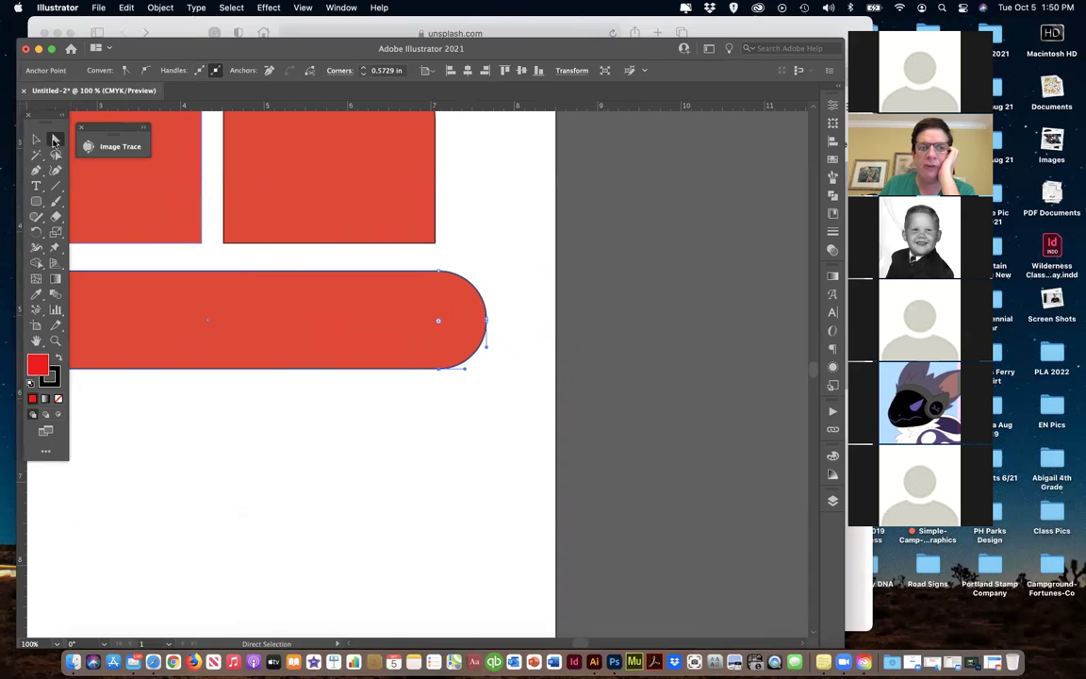
scroll(449, 414, "left", 1)
left_click_drag(445, 370, 539, 516)
key("super+z")
Bring the bar's lower-left anchor point to the bottom middle and extend its handle down to the left, forming a matching lobe.
scroll(519, 520, "left", 5)
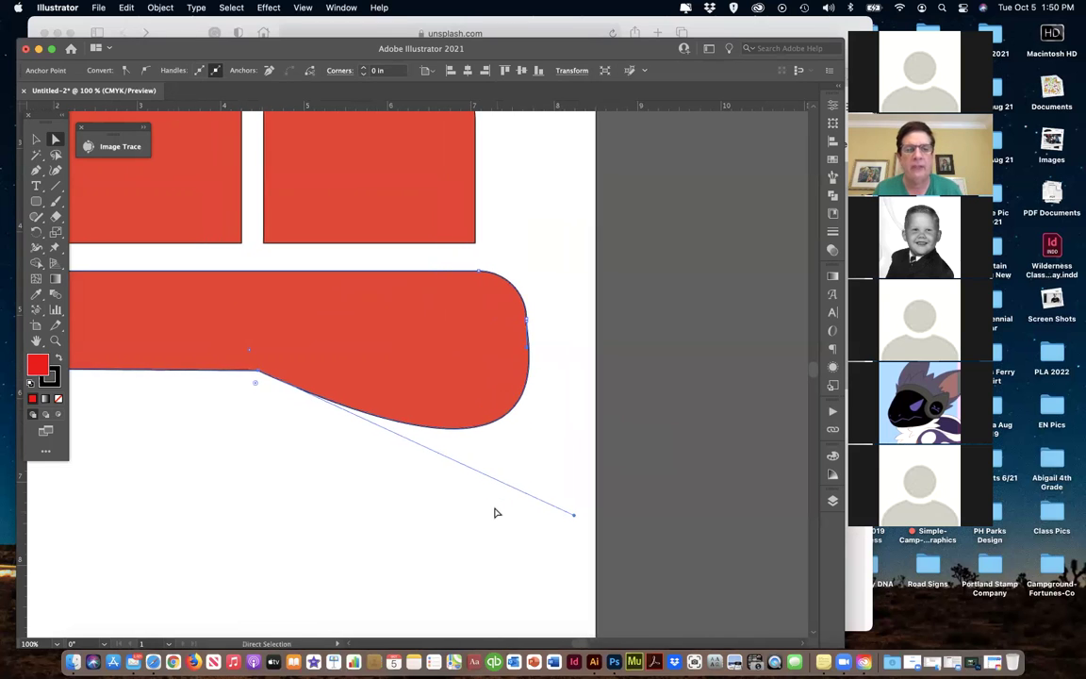
scroll(490, 509, "left", 6)
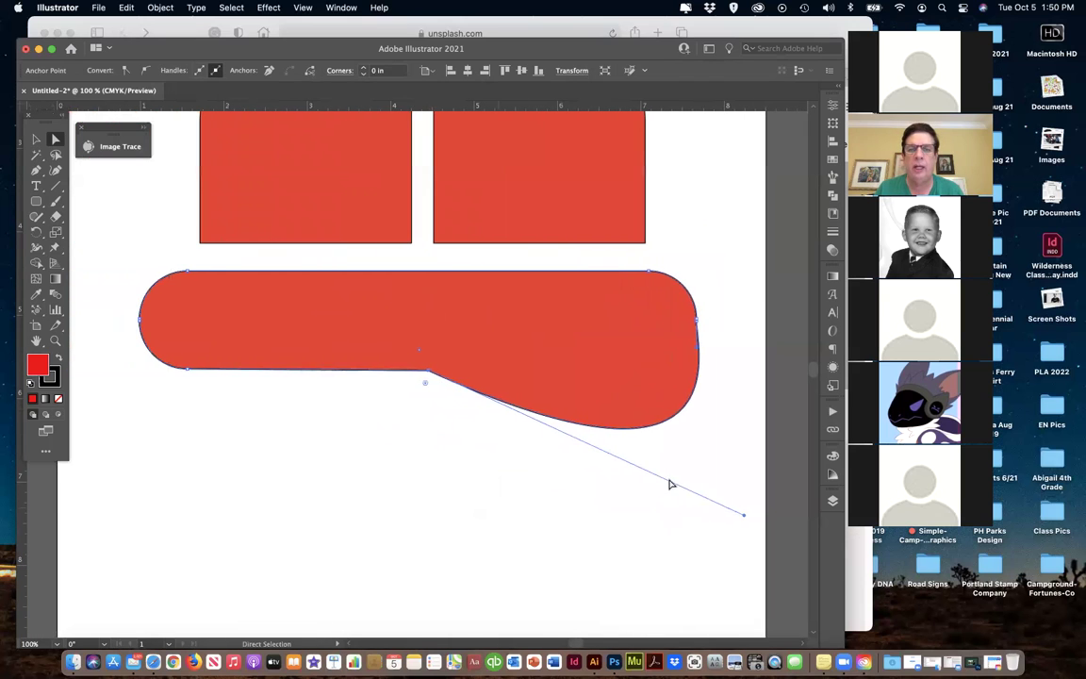
scroll(613, 462, "left", 6)
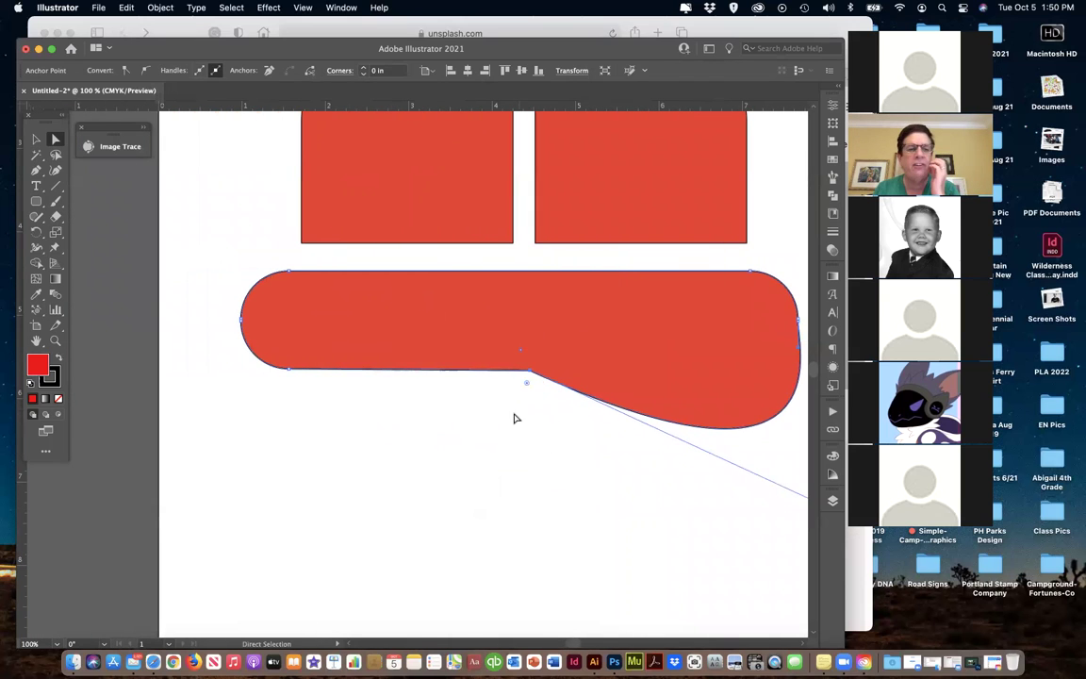
left_click_drag(289, 373, 258, 498)
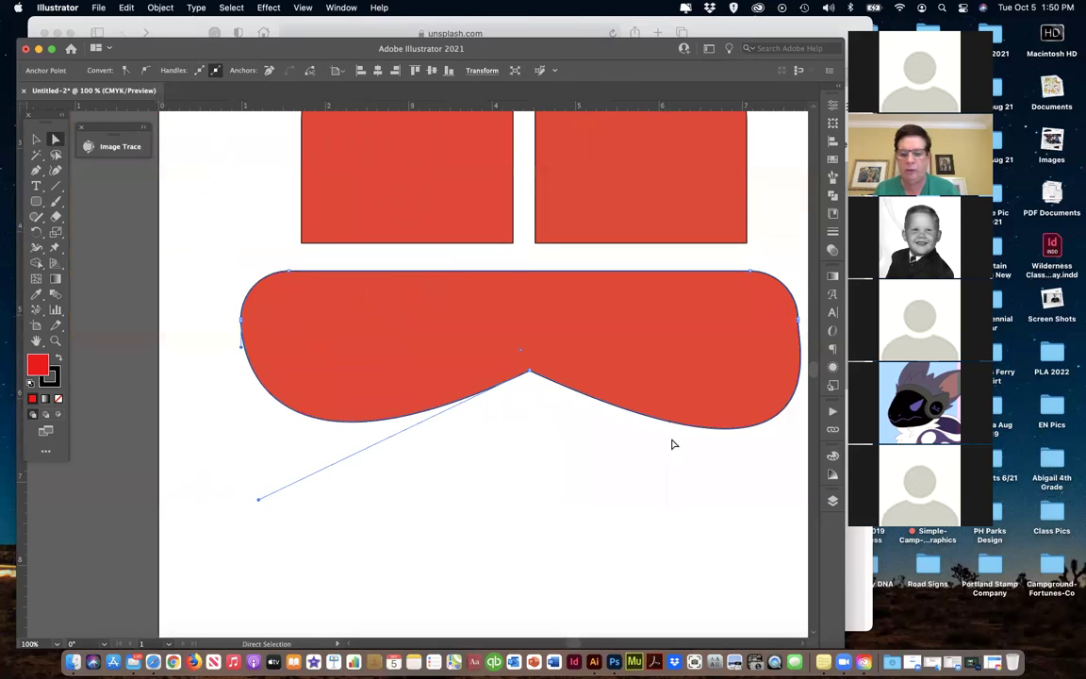
key("super+minus")
key("super+minus")
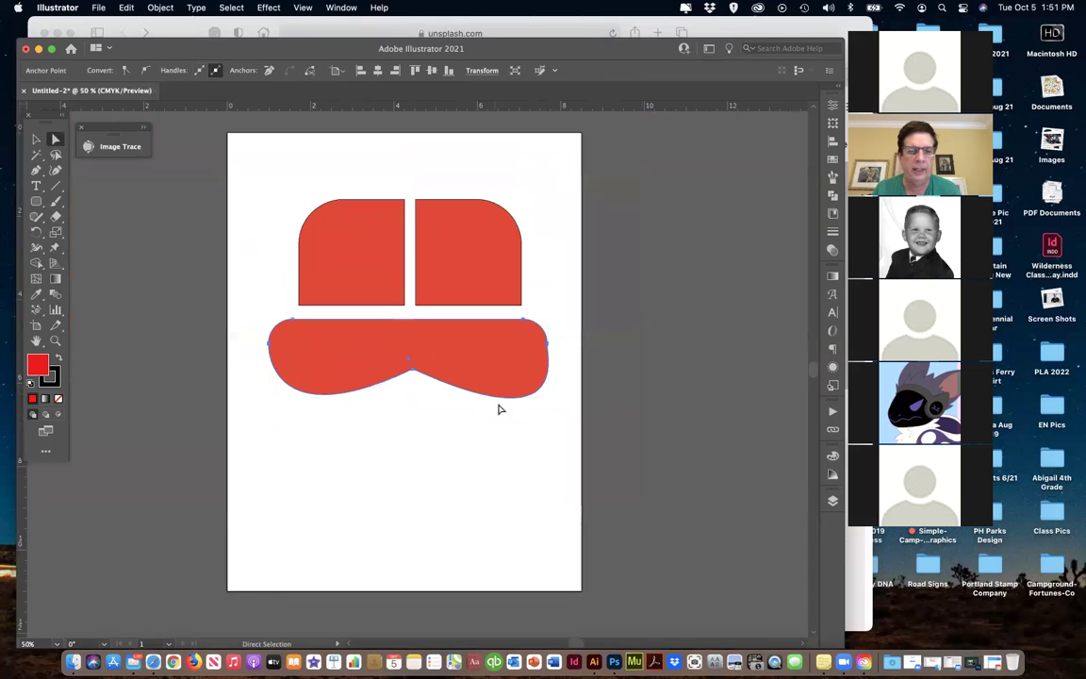
left_click(508, 397)
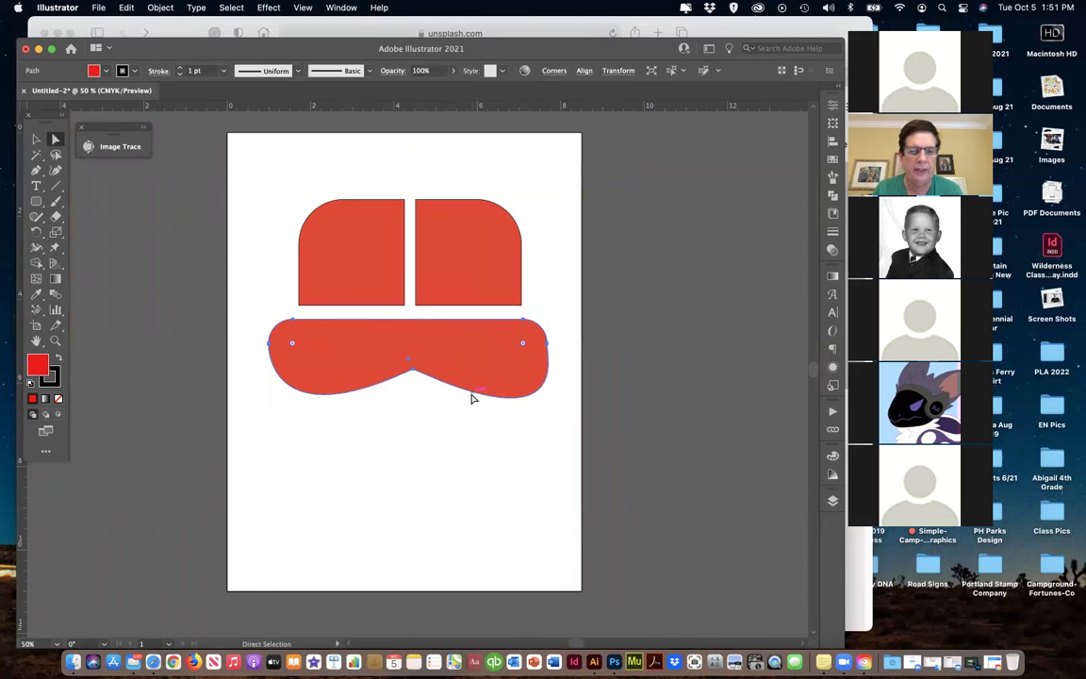
Extend the right lobe's handle from the bottom middle and lower both top-edge anchor points of the bar, forming upturned tips at each end.
left_click_drag(416, 373, 564, 448)
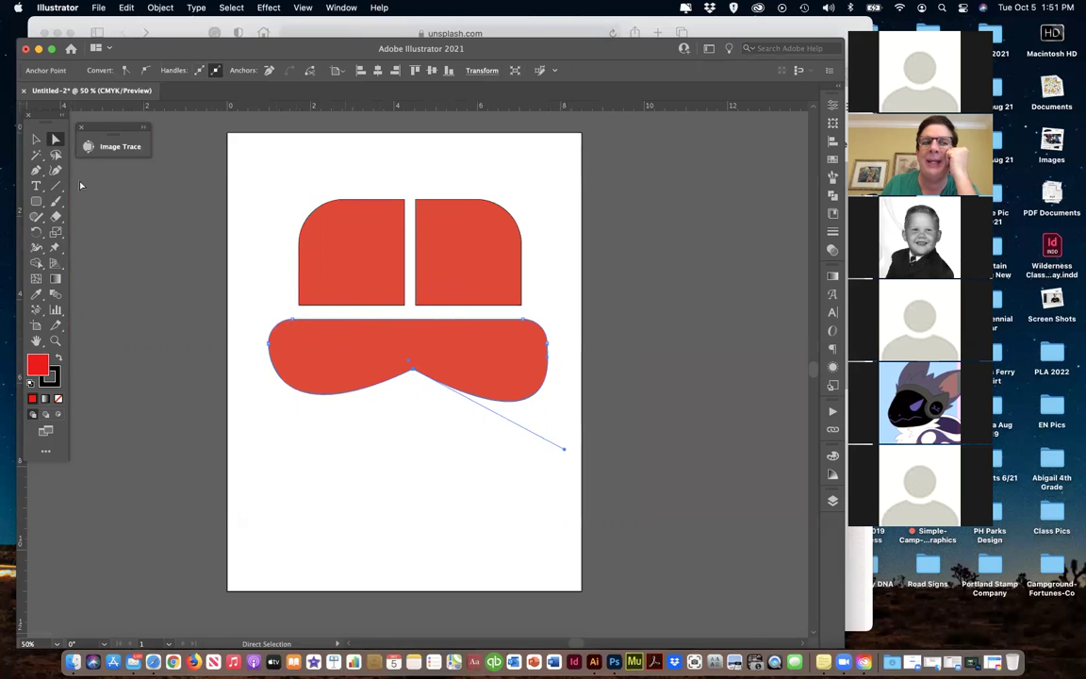
left_click(292, 322)
left_click_drag(294, 324, 297, 347)
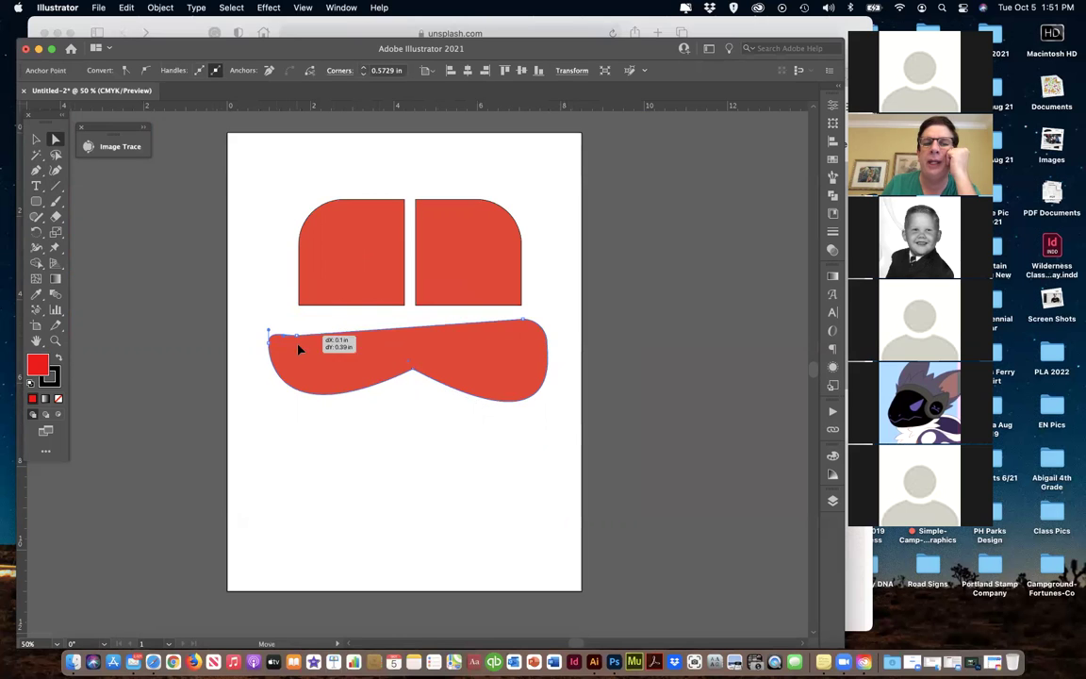
left_click_drag(525, 323, 525, 354)
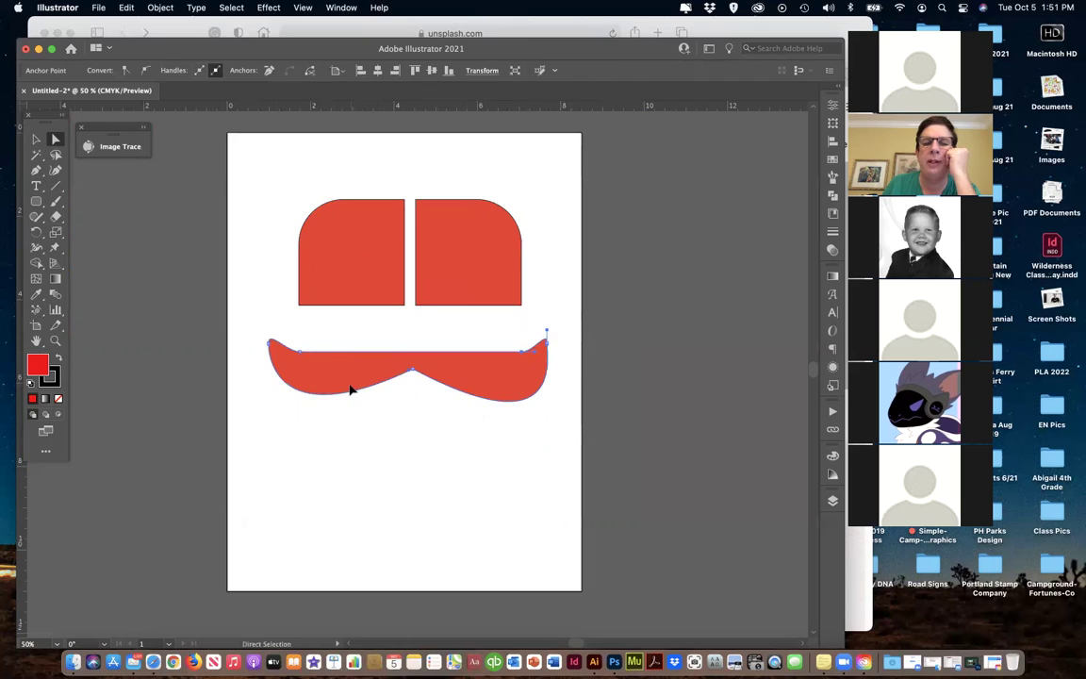
Move the whole reshaped bar up until its flat top edge sits just beneath the two squares, and deselect it.
left_click(381, 394)
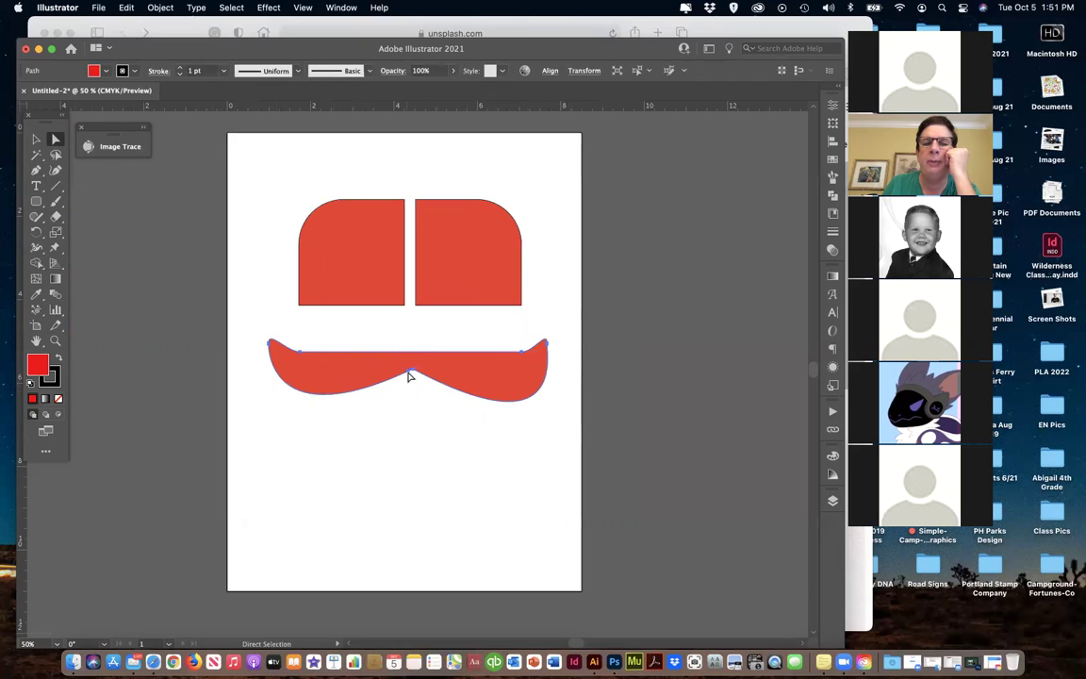
left_click_drag(408, 376, 401, 389)
left_click(407, 388)
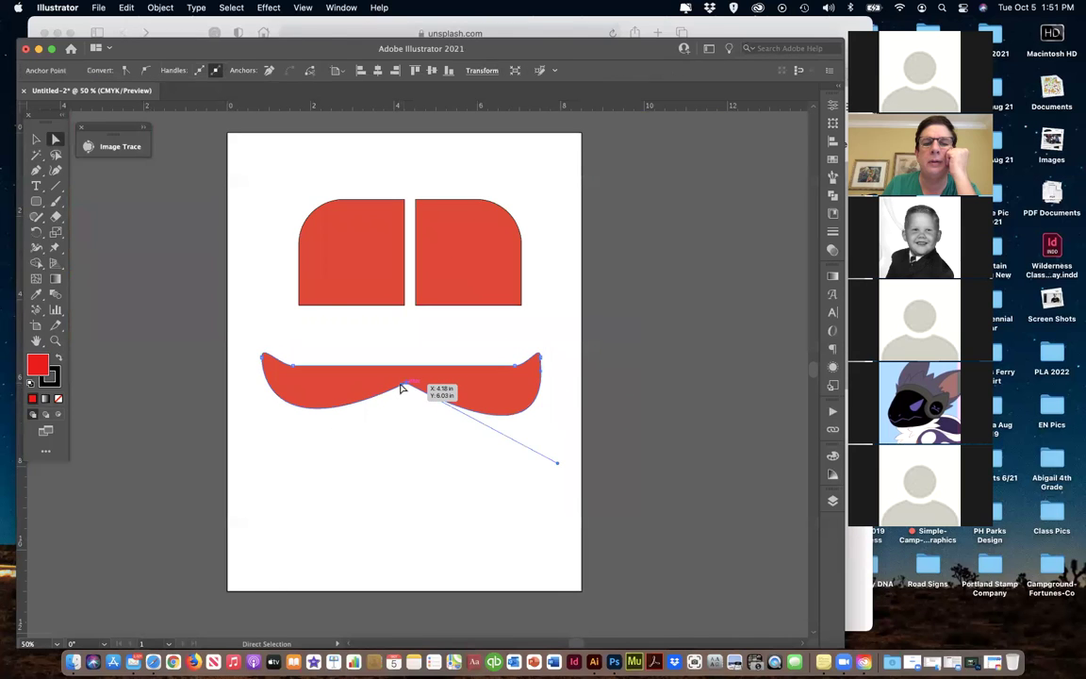
left_click(401, 389)
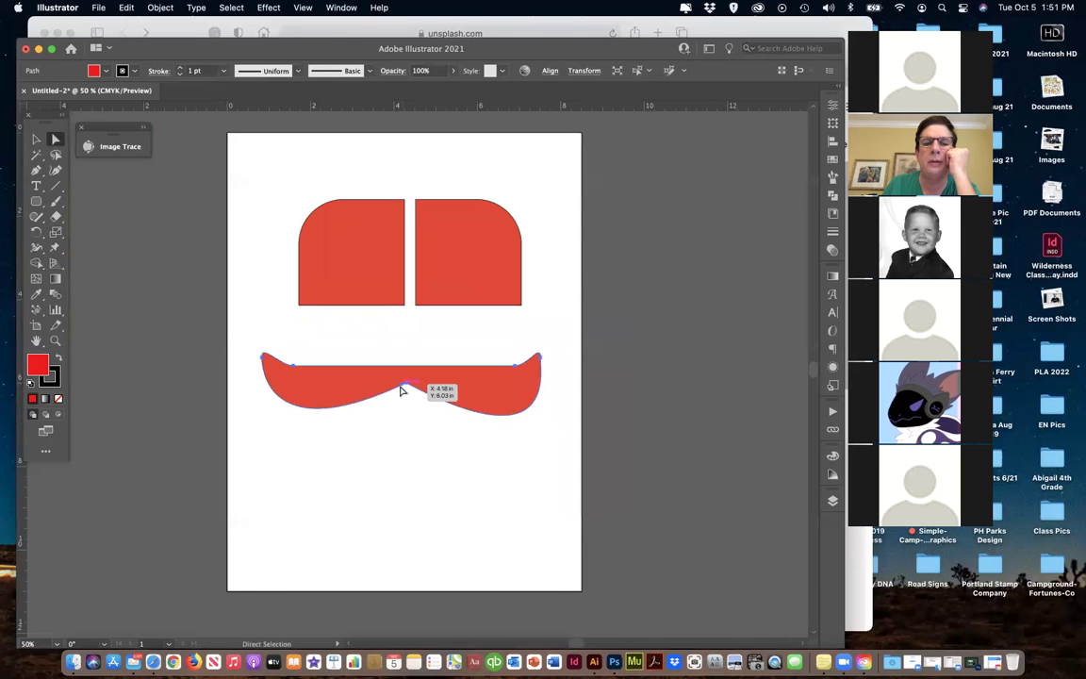
left_click(263, 357)
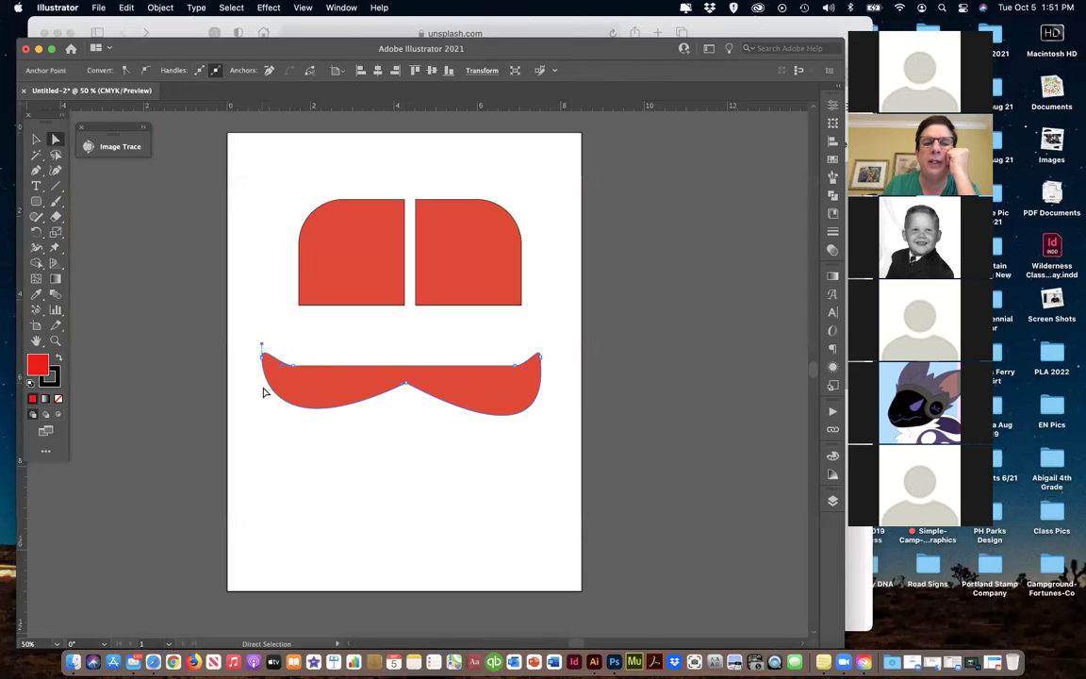
left_click_drag(262, 346, 262, 355)
left_click_drag(352, 387, 344, 351)
left_click(347, 424)
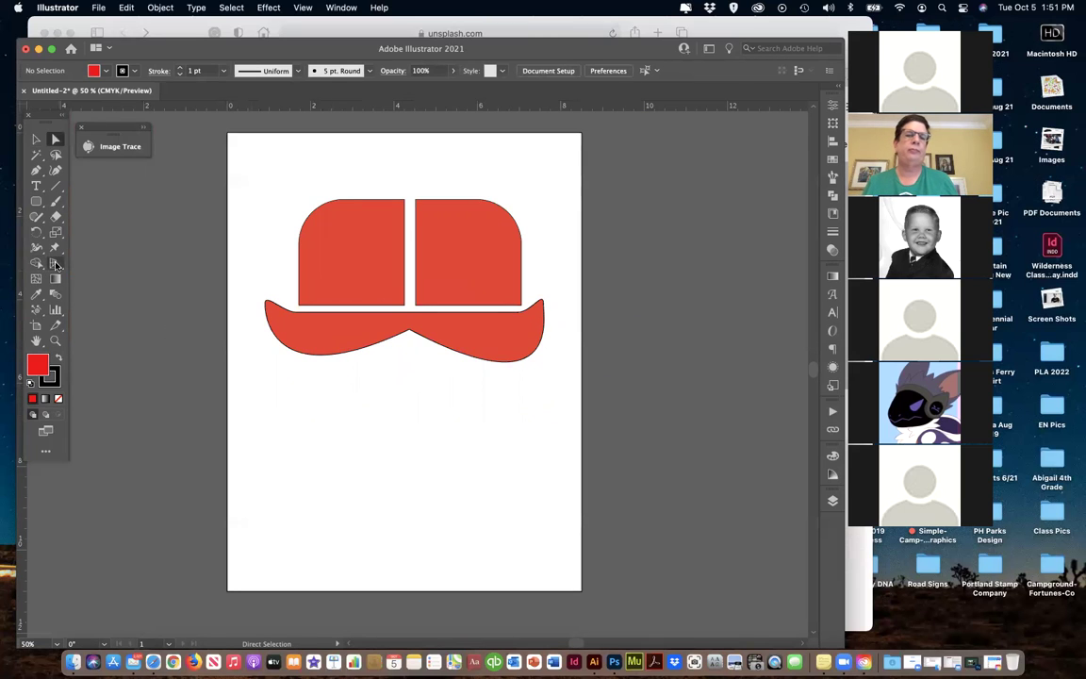
With the Ellipse tool, draw a large trial oval below the curved bar, delete it, and draw a circle about 0.87 in across.
left_click(36, 201)
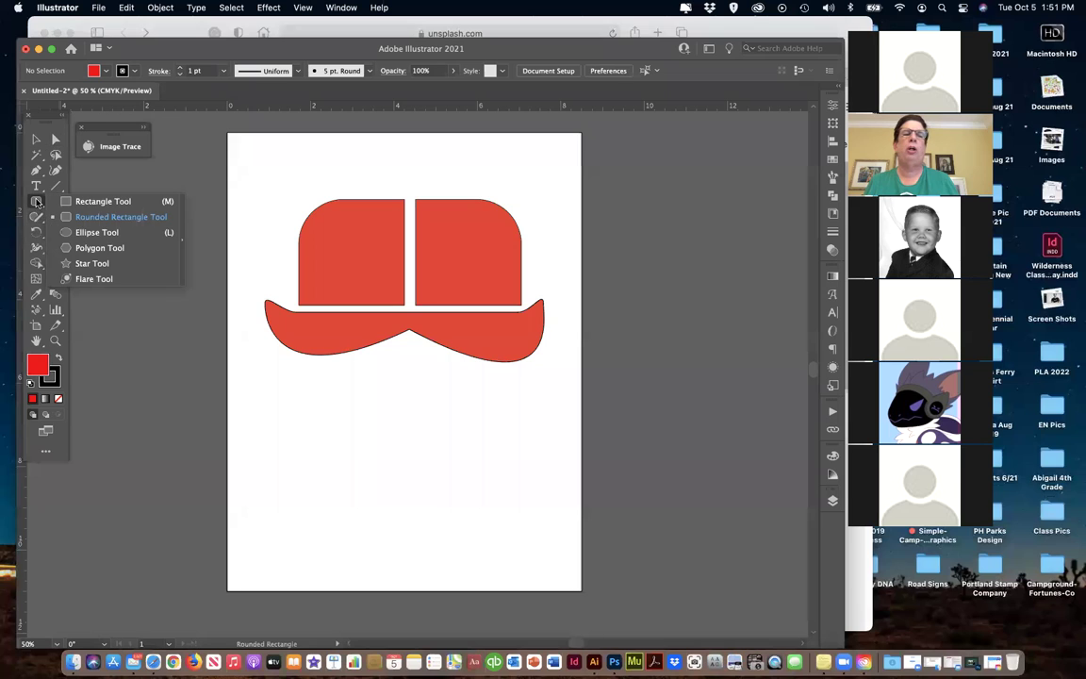
left_click(104, 232)
left_click_drag(284, 412, 519, 555)
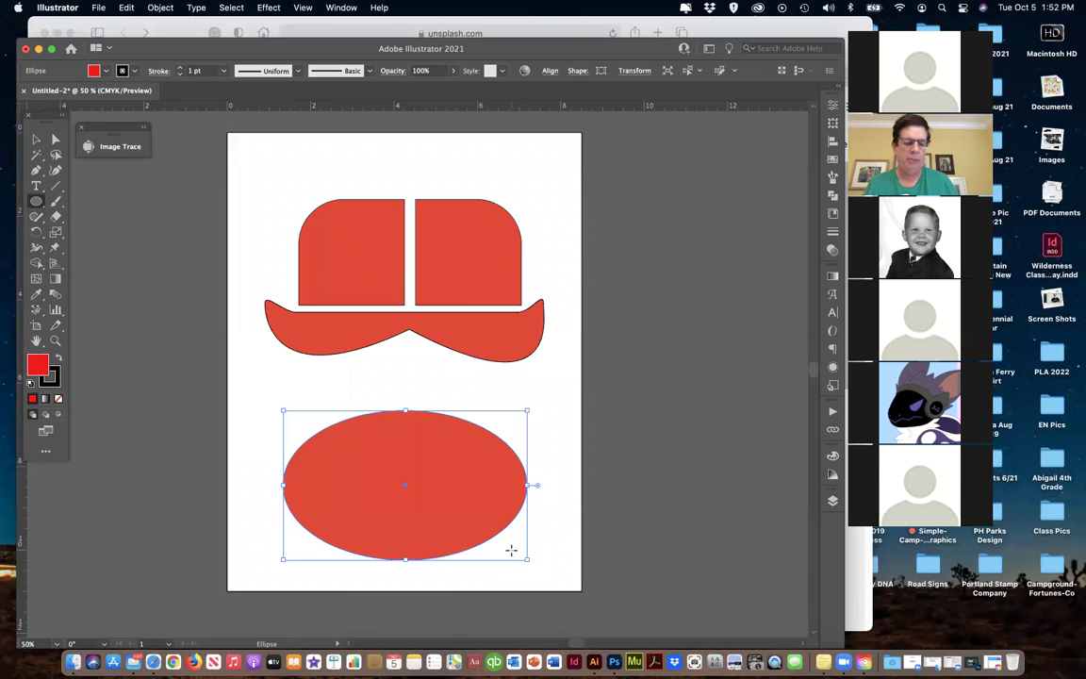
key("Delete")
left_click_drag(332, 416, 372, 435)
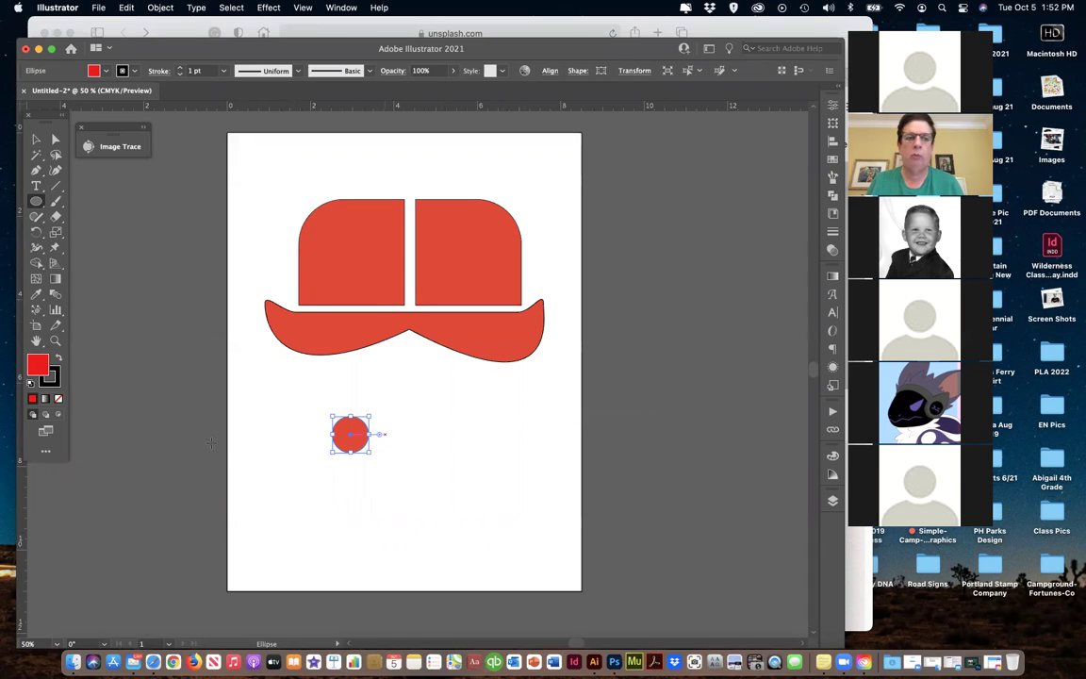
Set the circle's fill to the off-white colour F4EFEF.
double_click(38, 366)
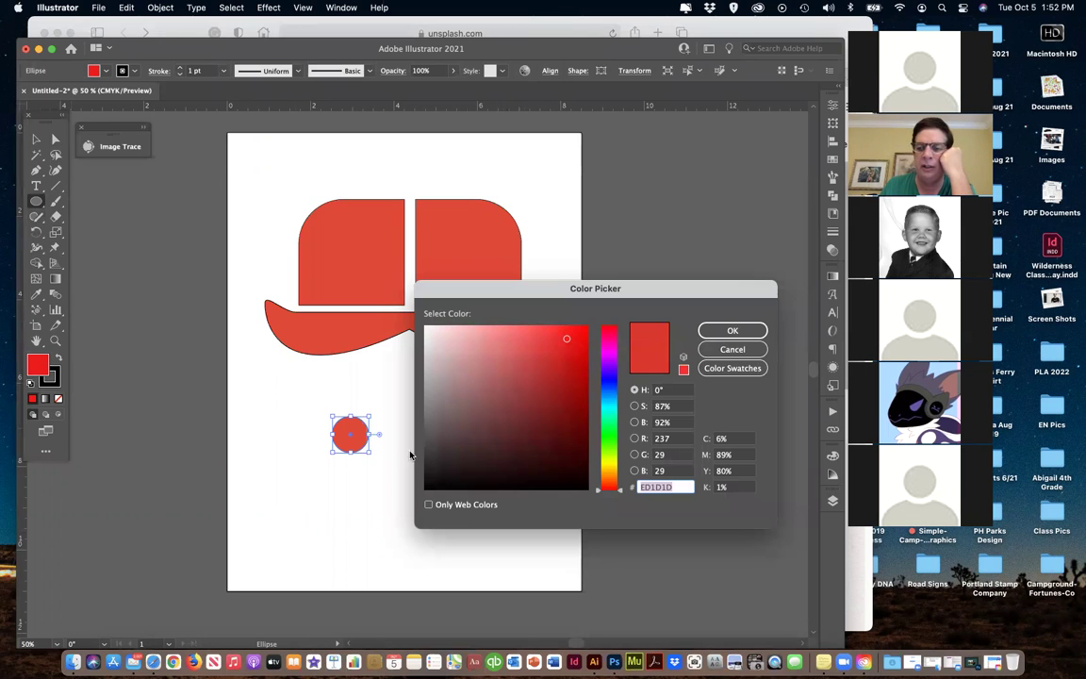
left_click(428, 330)
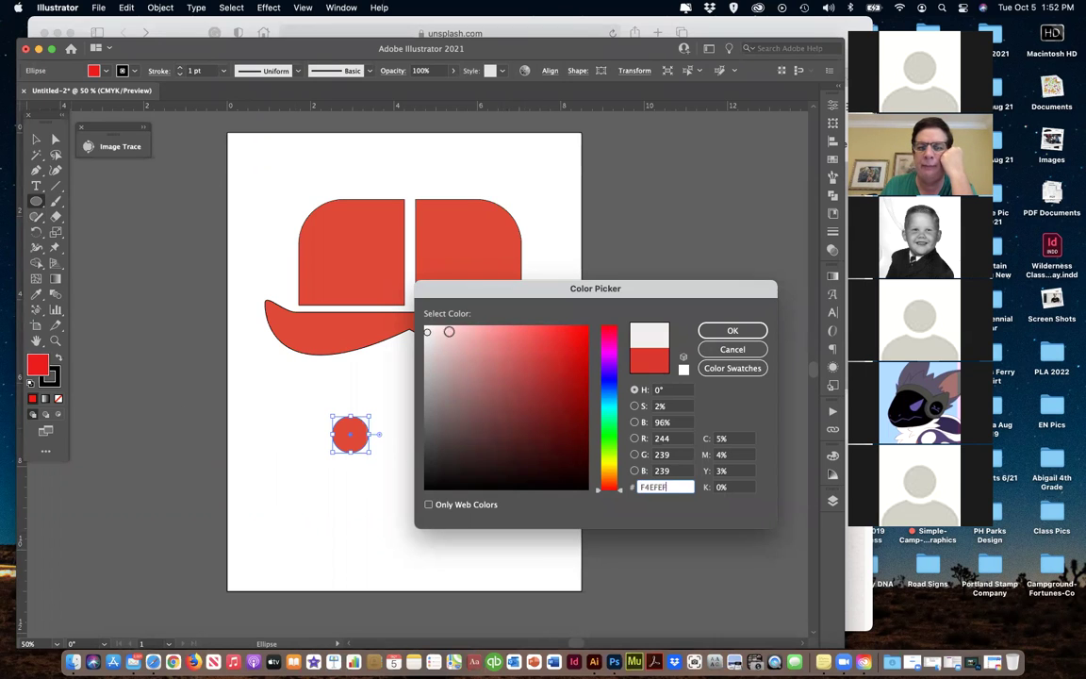
left_click(733, 330)
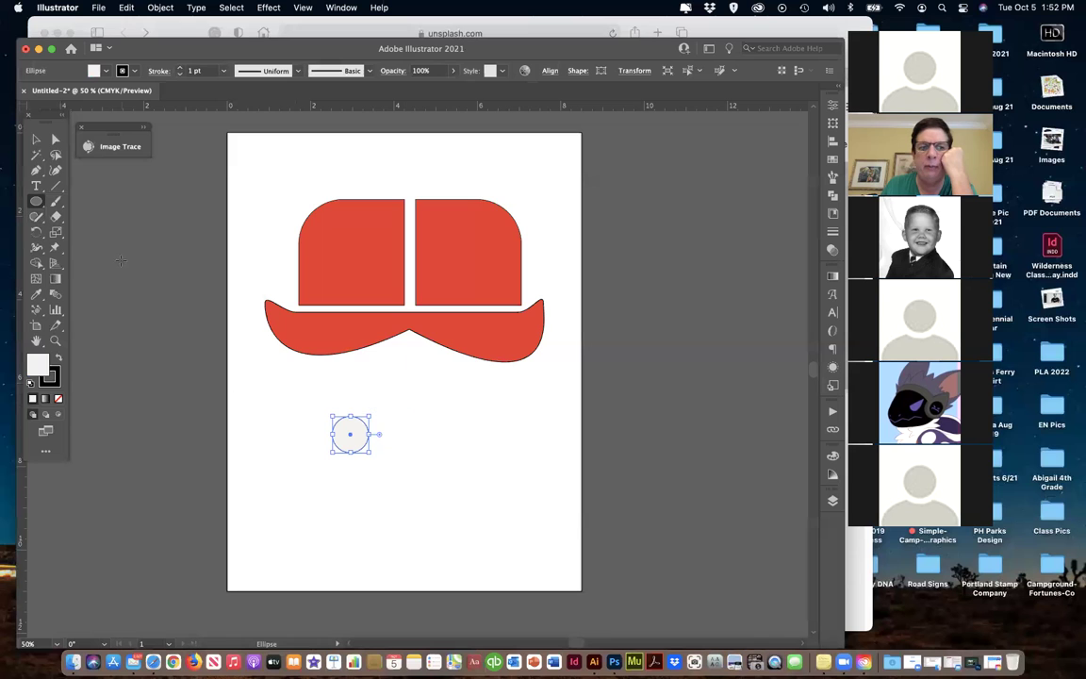
Thicken the circle's outline to a stroke weight of 8 pt.
left_click(35, 138)
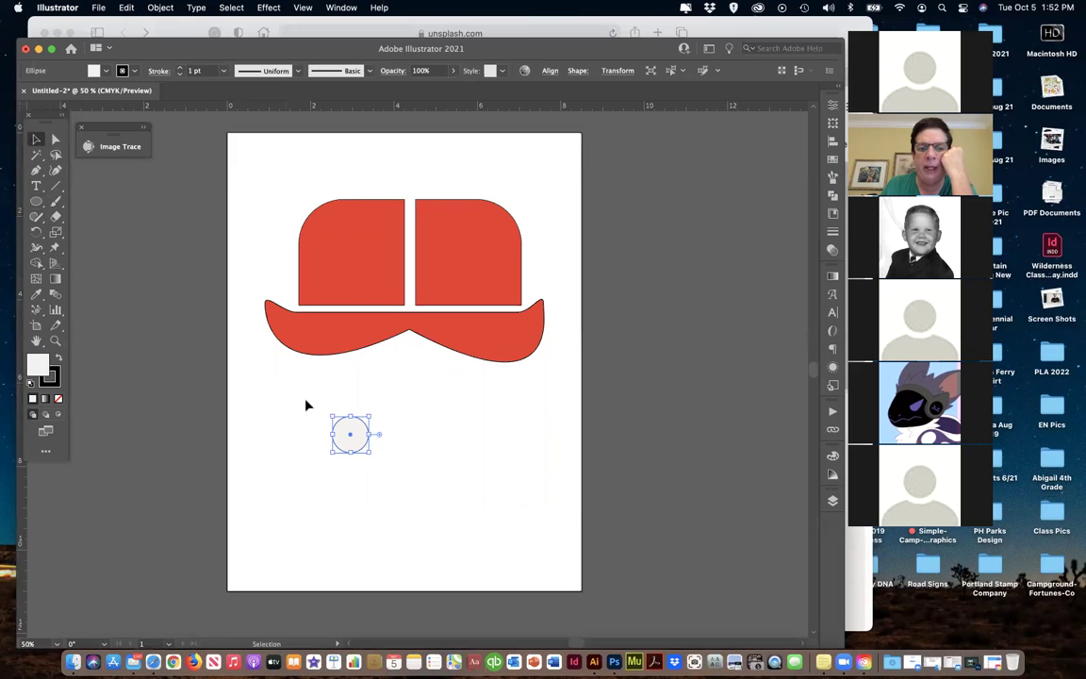
key("super+equal")
key("super+equal")
key("super+equal")
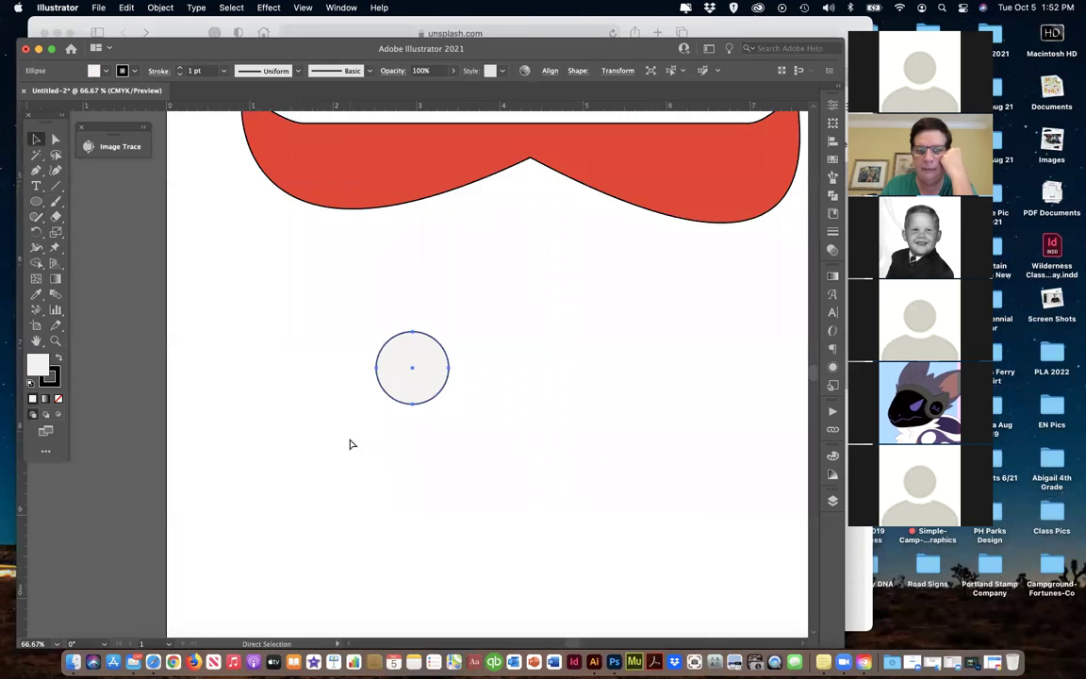
left_click(181, 71)
left_click(181, 71)
left_click(181, 71)
left_click(181, 71)
left_click(181, 71)
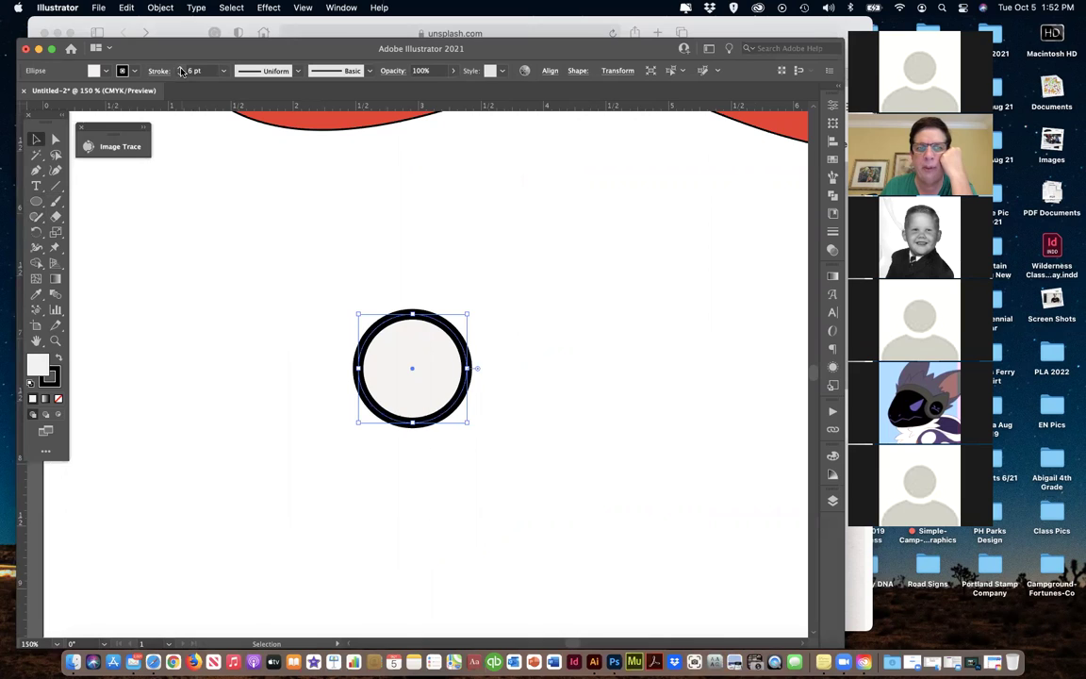
left_click(224, 70)
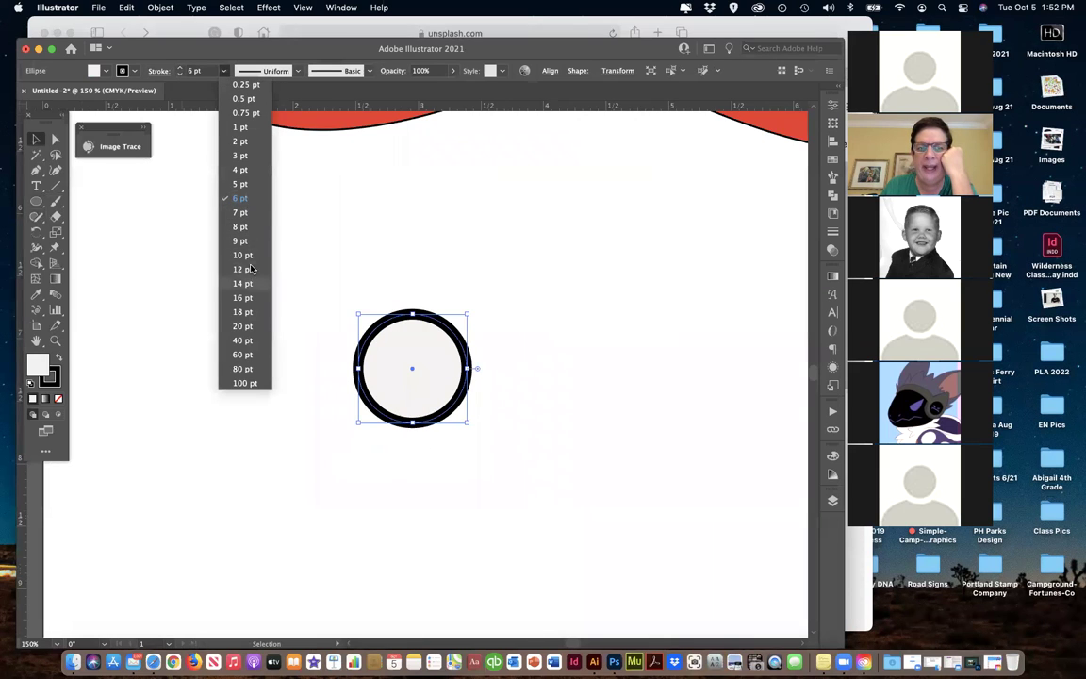
left_click(247, 226)
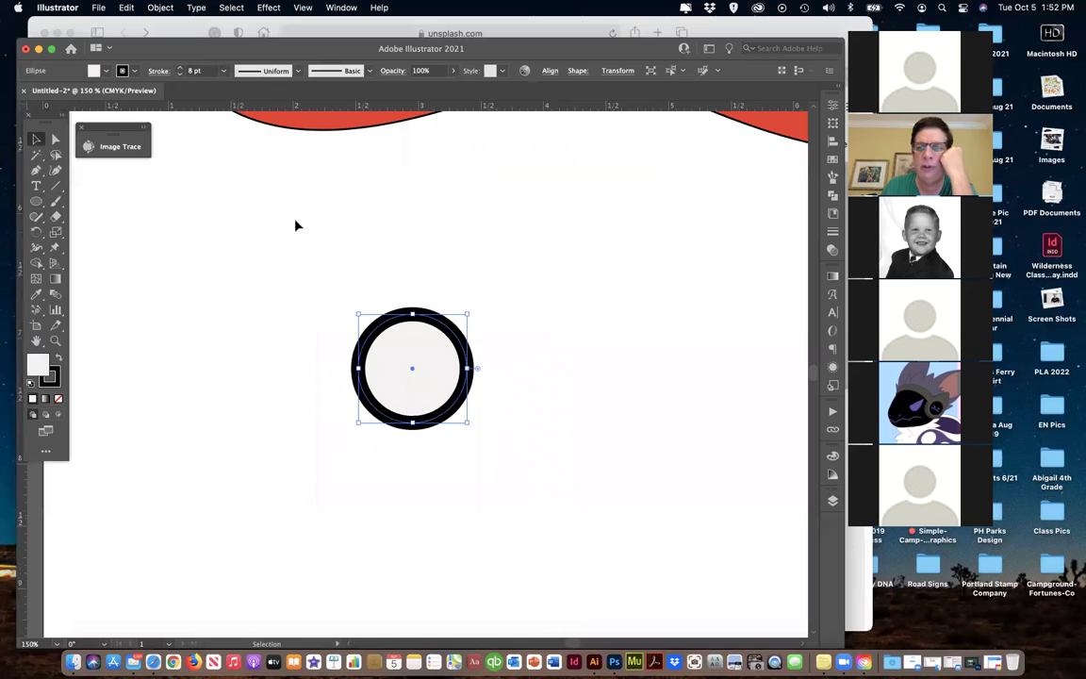
Recolour the circle with a magenta stroke and a pure white fill from the swatches.
left_click(830, 105)
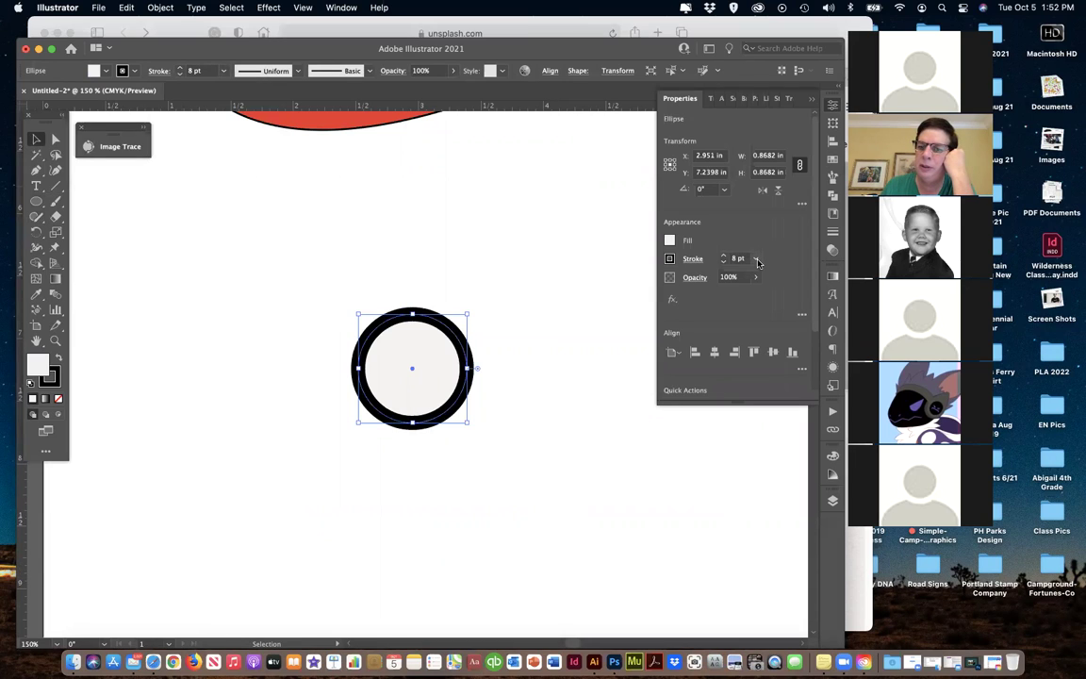
left_click(694, 260)
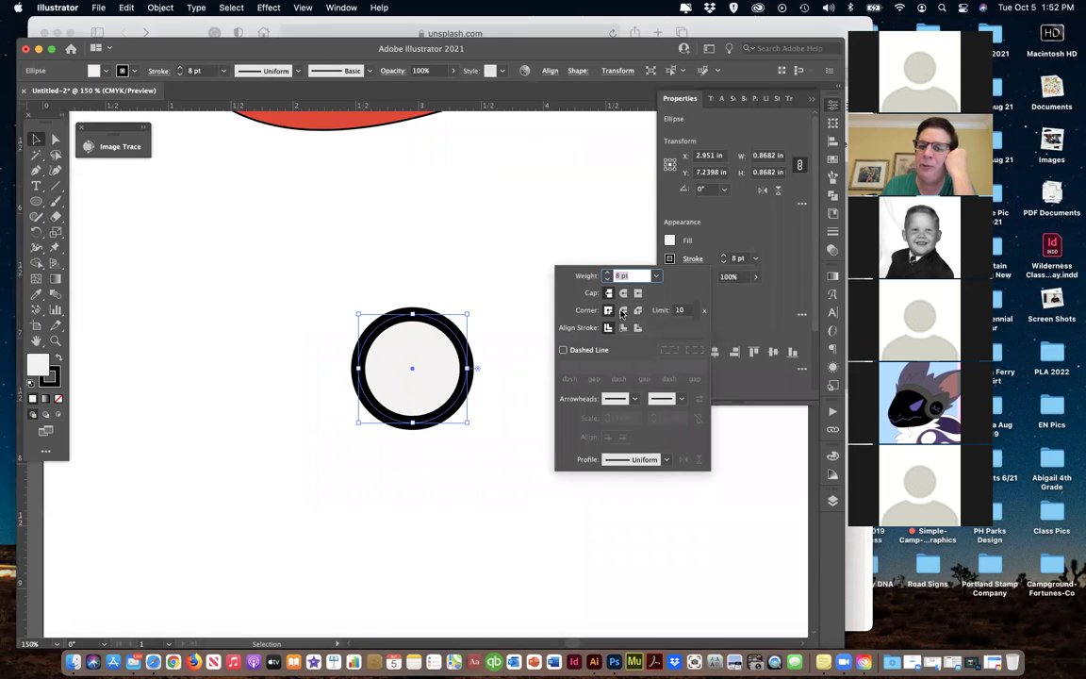
key("Escape")
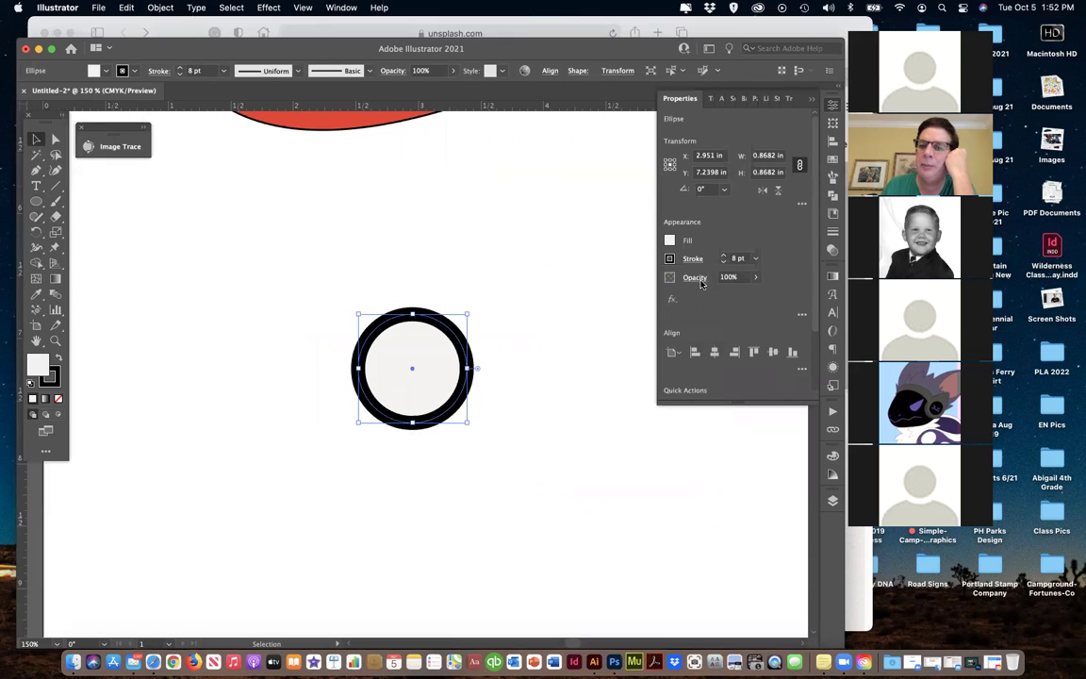
left_click(669, 260)
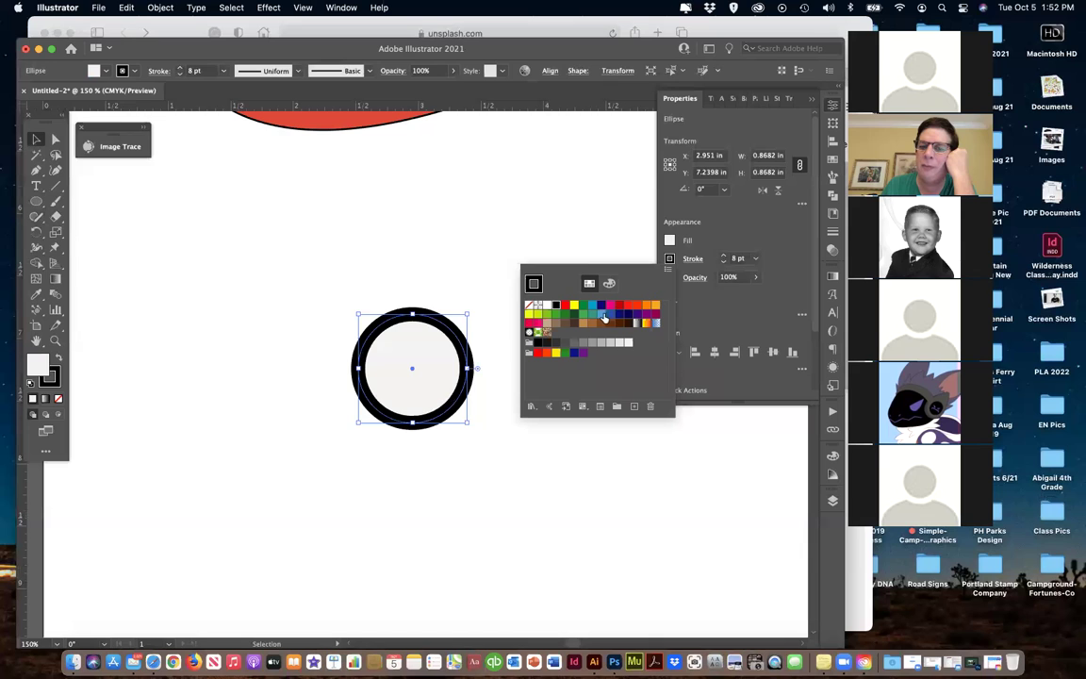
left_click(611, 306)
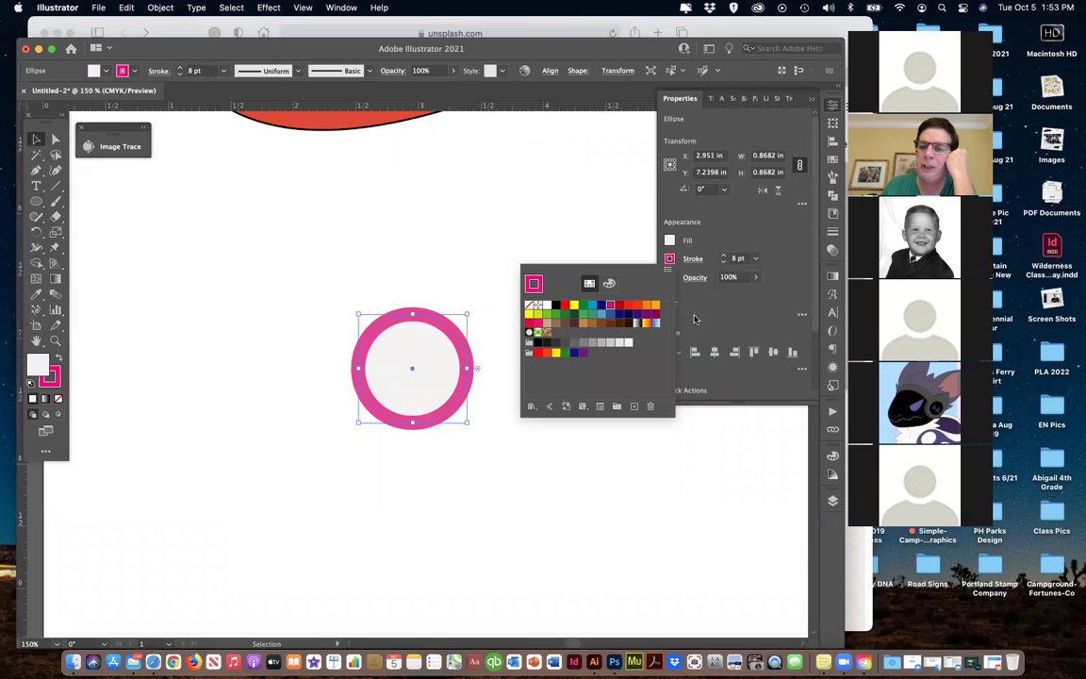
left_click(669, 254)
left_click(668, 241)
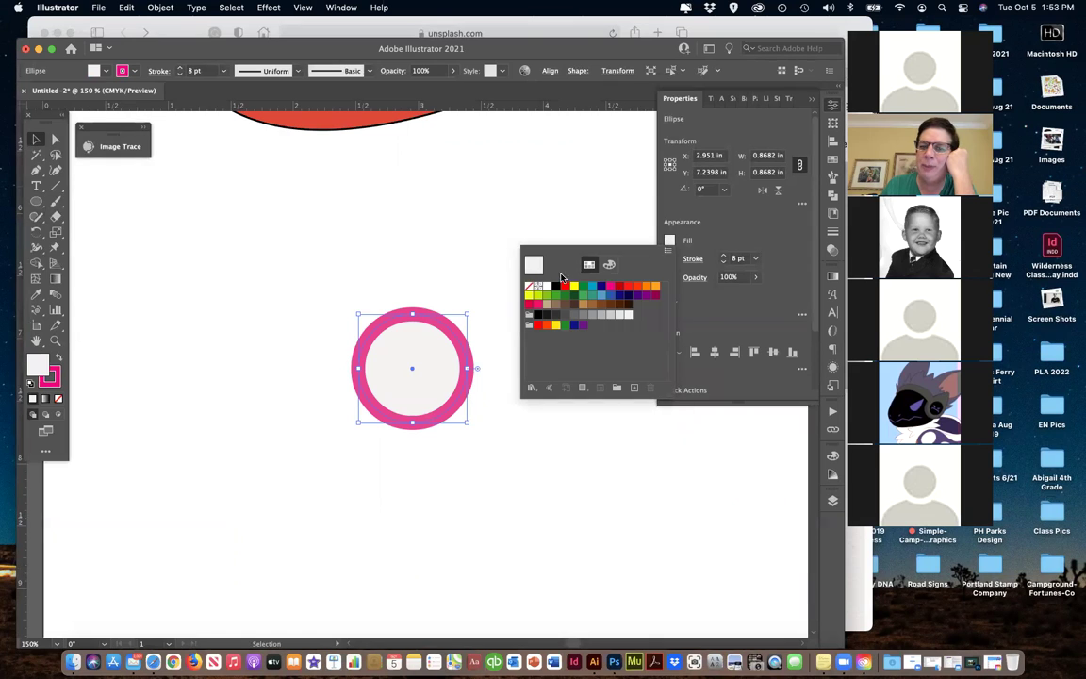
left_click(547, 285)
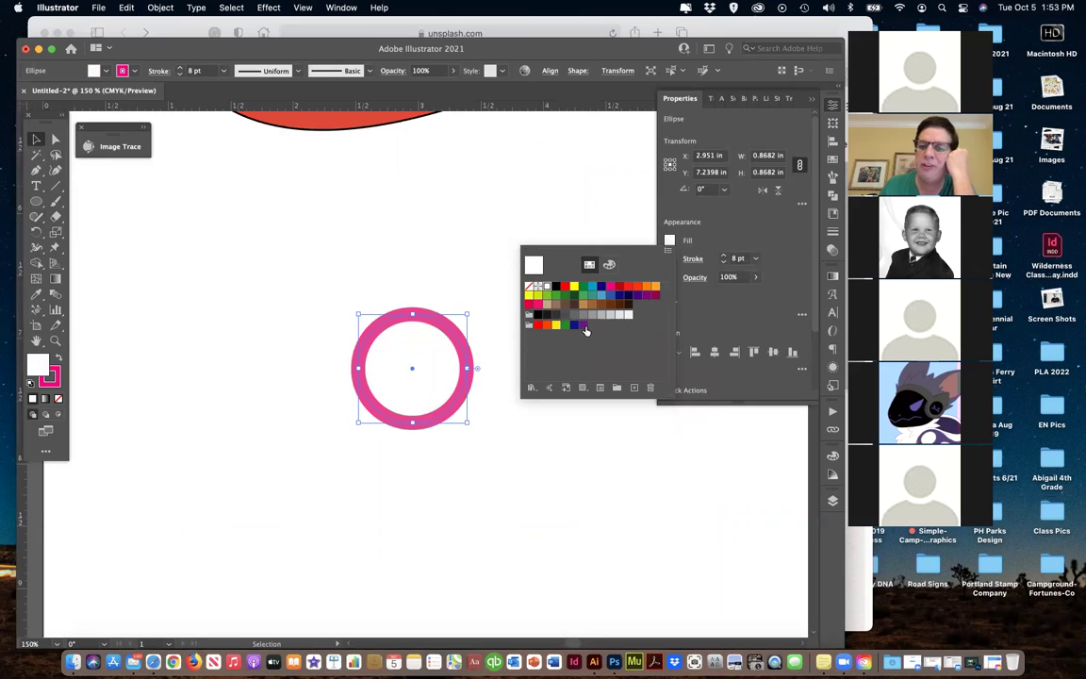
Move the circle up onto the left square, with its centre at about X 3.04 in, Y 3.15 in.
scroll(486, 415, "up", 2)
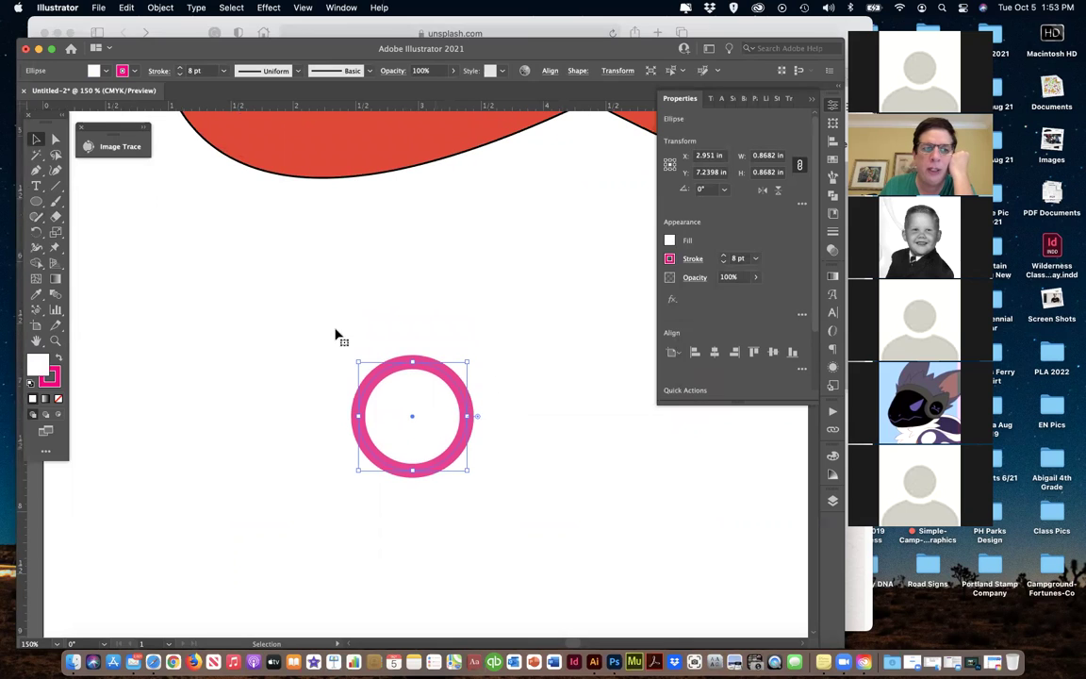
left_click_drag(398, 364, 394, 247)
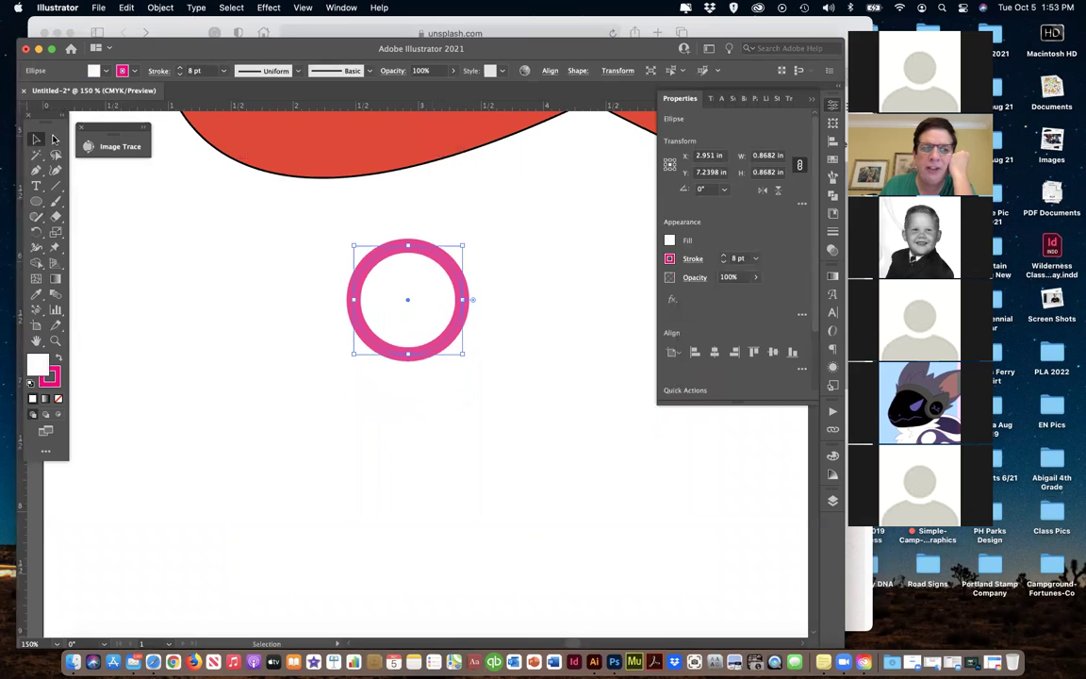
left_click_drag(412, 309, 328, 179)
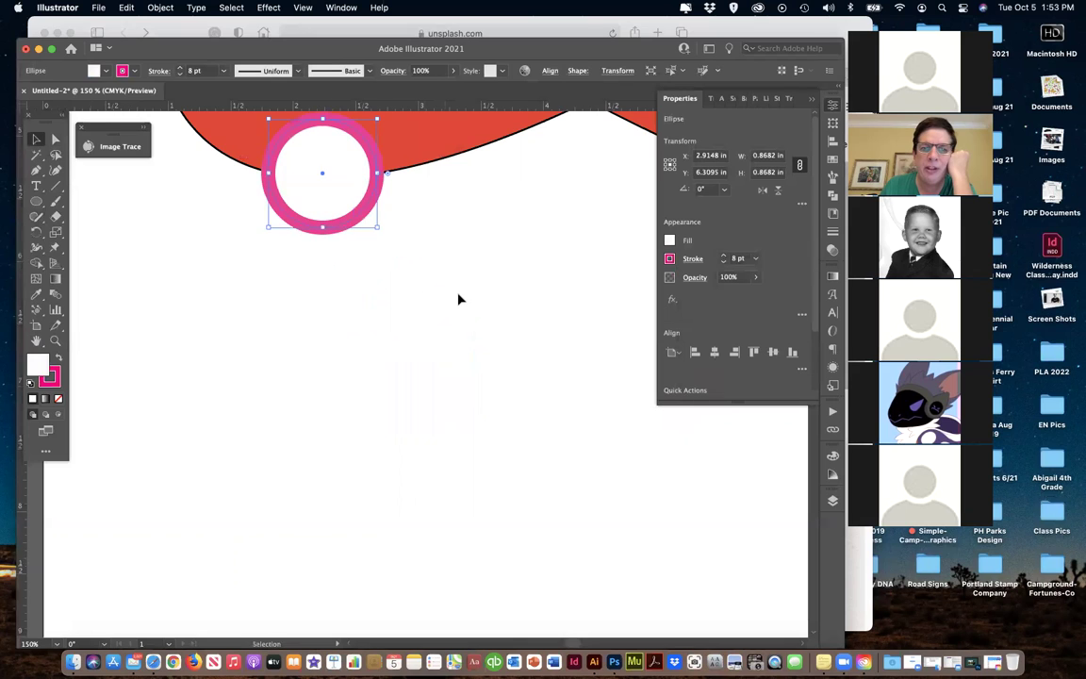
scroll(458, 299, "up", 4)
left_click_drag(338, 229, 365, 110)
scroll(425, 358, "up", 2)
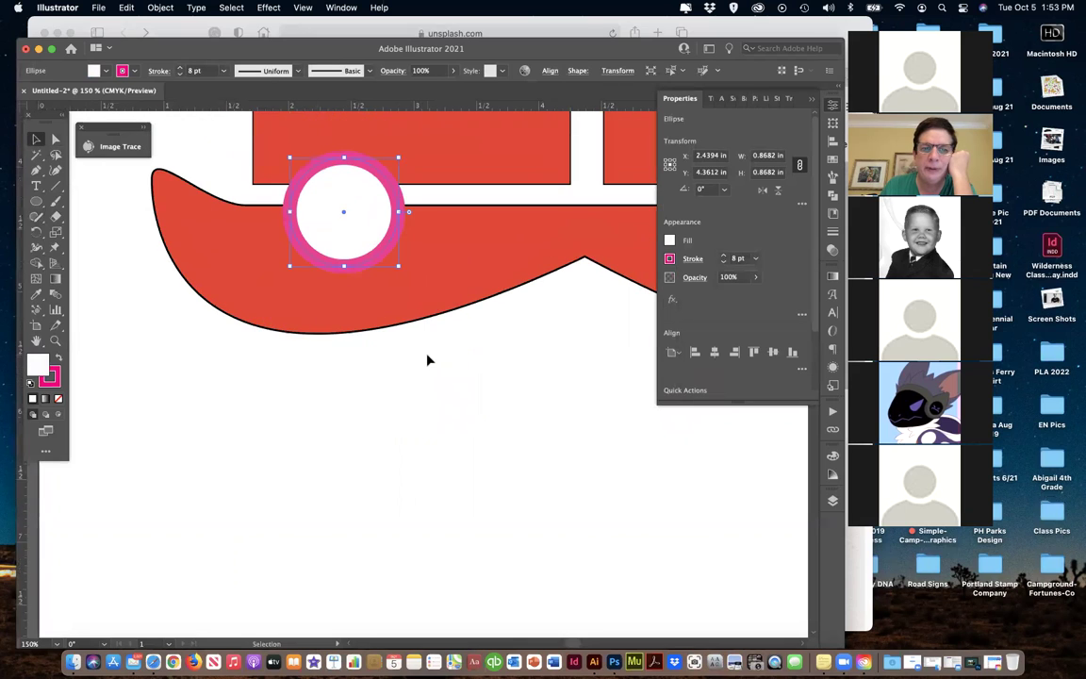
scroll(427, 359, "up", 5)
left_click_drag(347, 379, 399, 241)
left_click(55, 138)
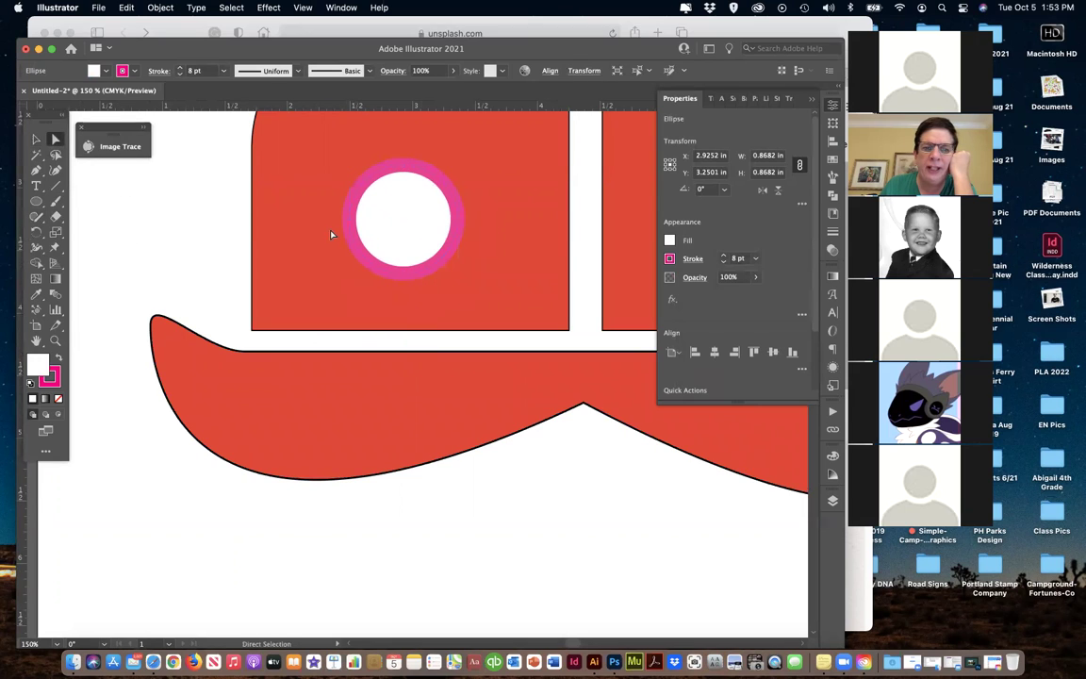
mouse_move(387, 234)
left_mouse_down()
mouse_move(369, 248)
mouse_move(402, 223)
left_mouse_up()
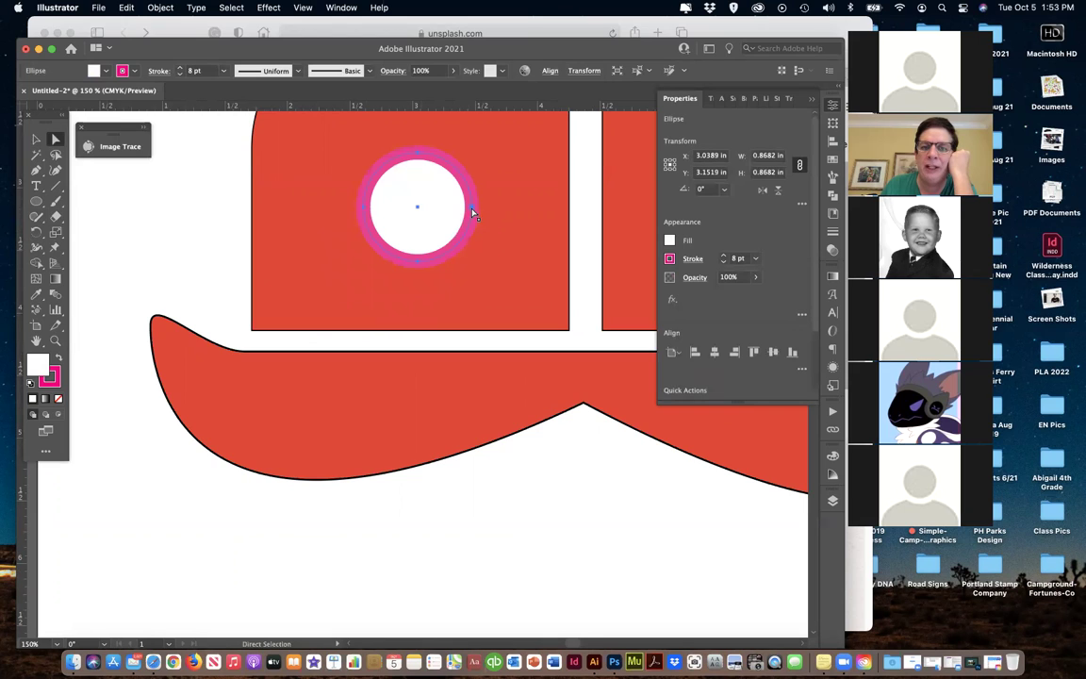
Pull the circle's right anchor point outward into a teardrop with Direct Selection, and undo that change.
left_click_drag(474, 213, 538, 239)
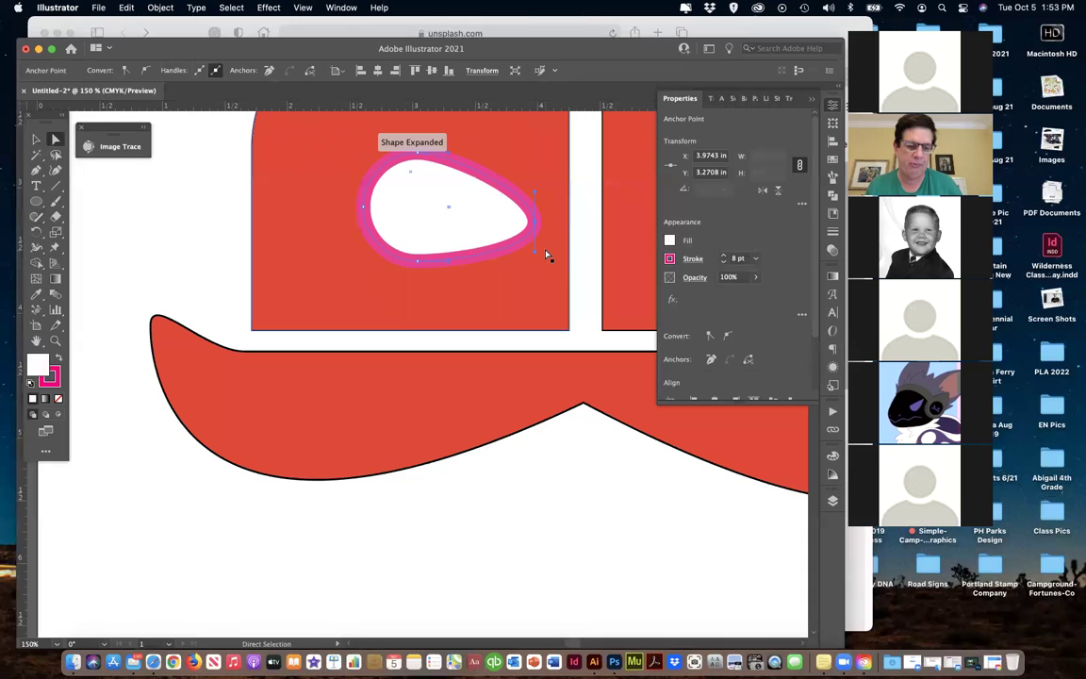
key("v")
key("super+z")
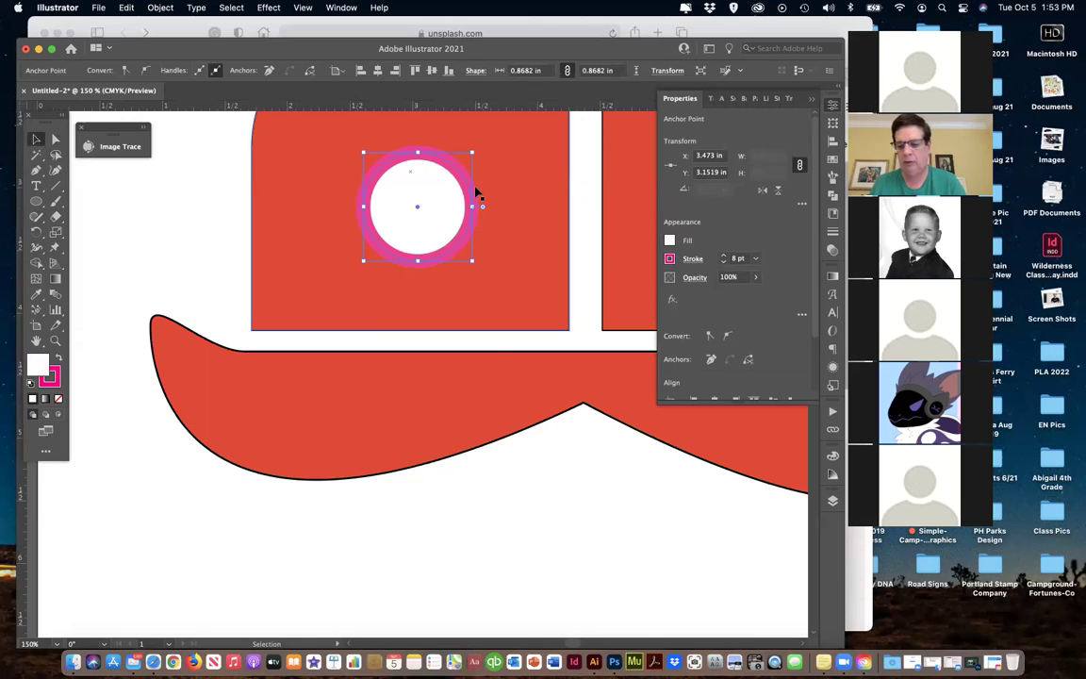
key("super+minus")
key("super+minus")
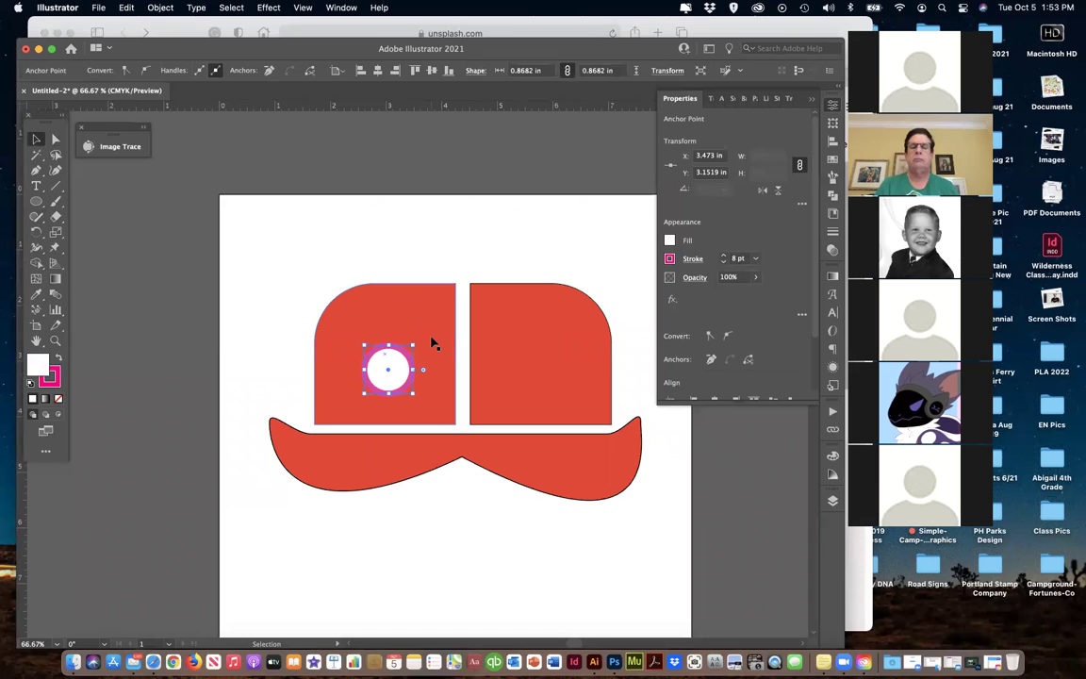
Duplicate the white circle with the magenta stroke from the left square onto the right square, at the same height.
left_click_drag(281, 259, 453, 407)
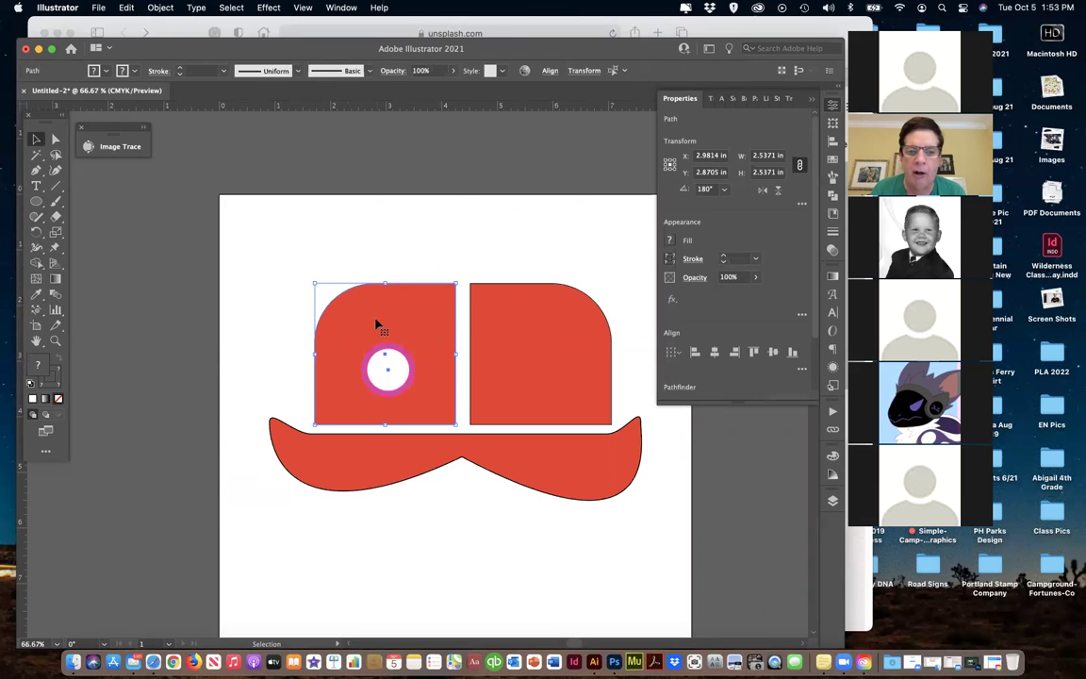
left_click_drag(232, 210, 572, 399)
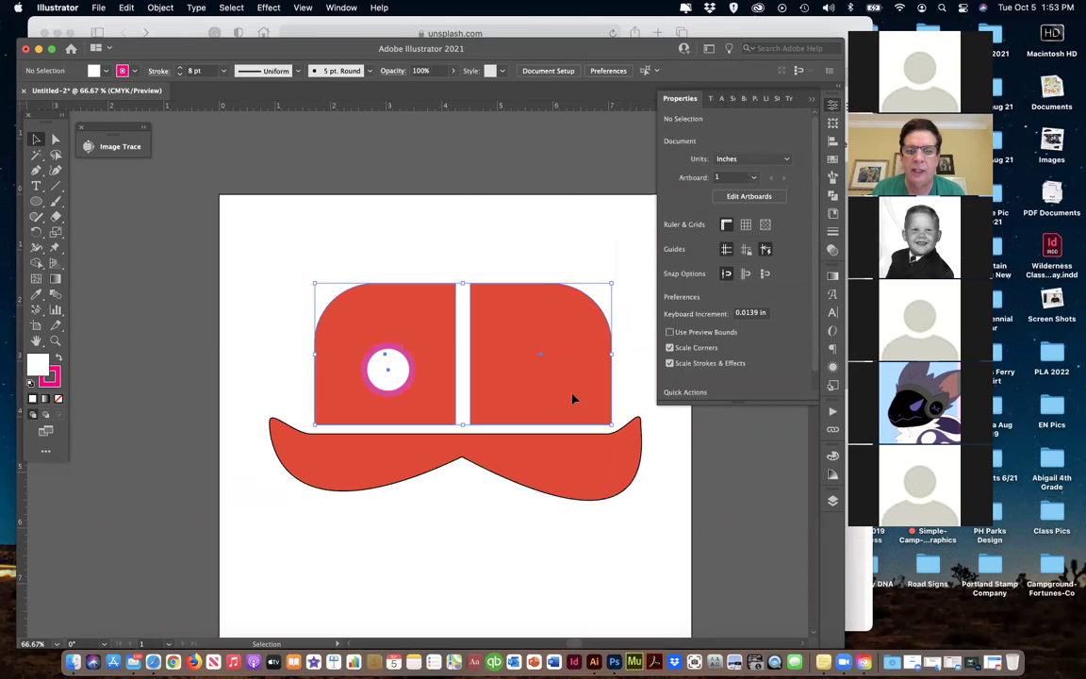
left_click(323, 274)
left_click(390, 375)
left_click_drag(388, 376, 533, 373, "alt")
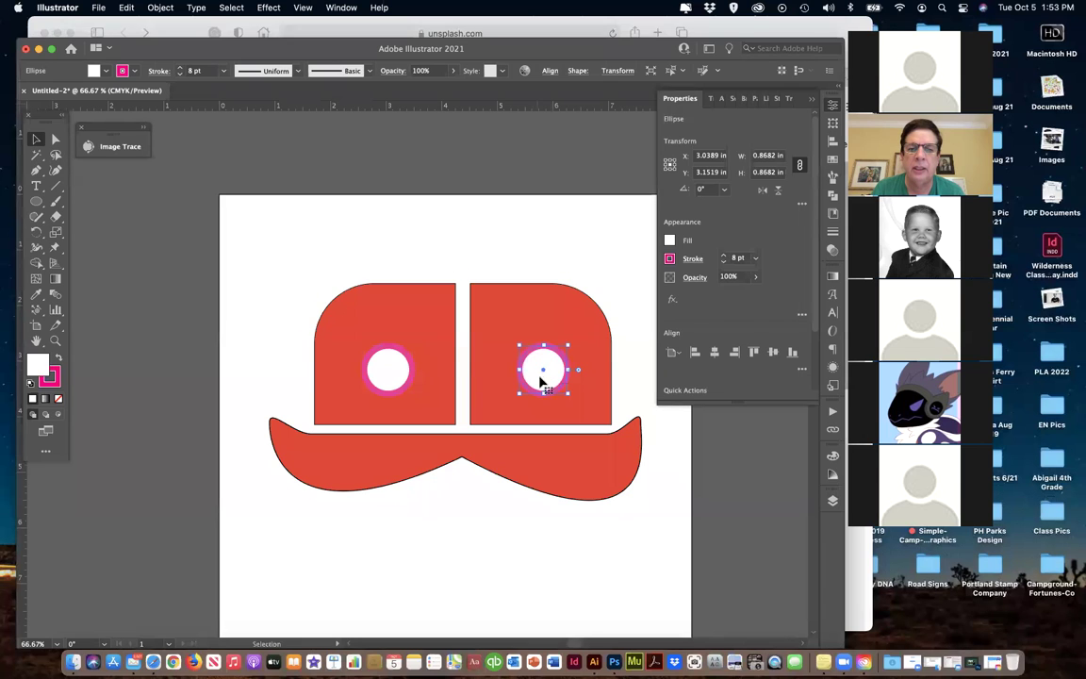
left_click(281, 284)
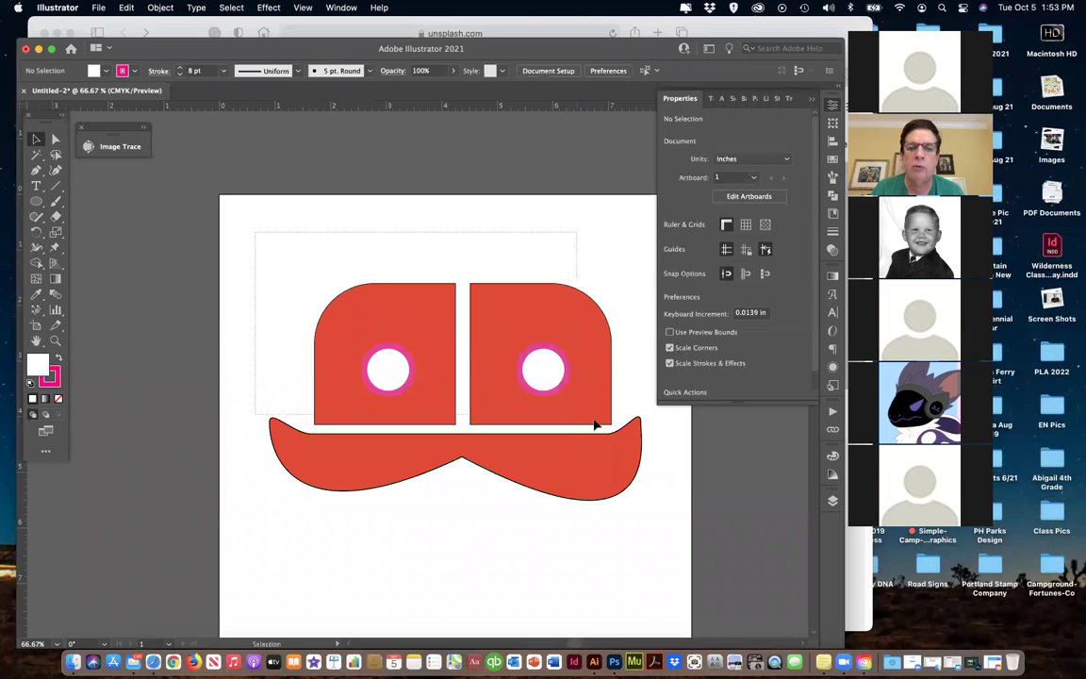
Align the left circle and the left square on their horizontal centres.
left_click(594, 426)
left_click(396, 242)
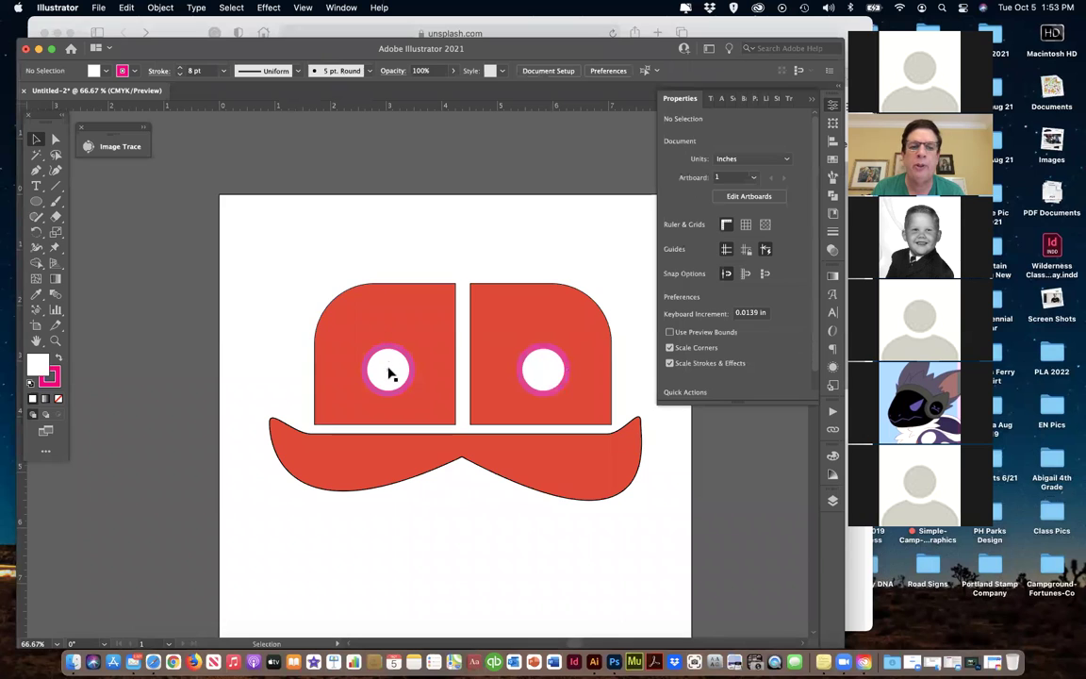
left_click(393, 372)
left_click(397, 314)
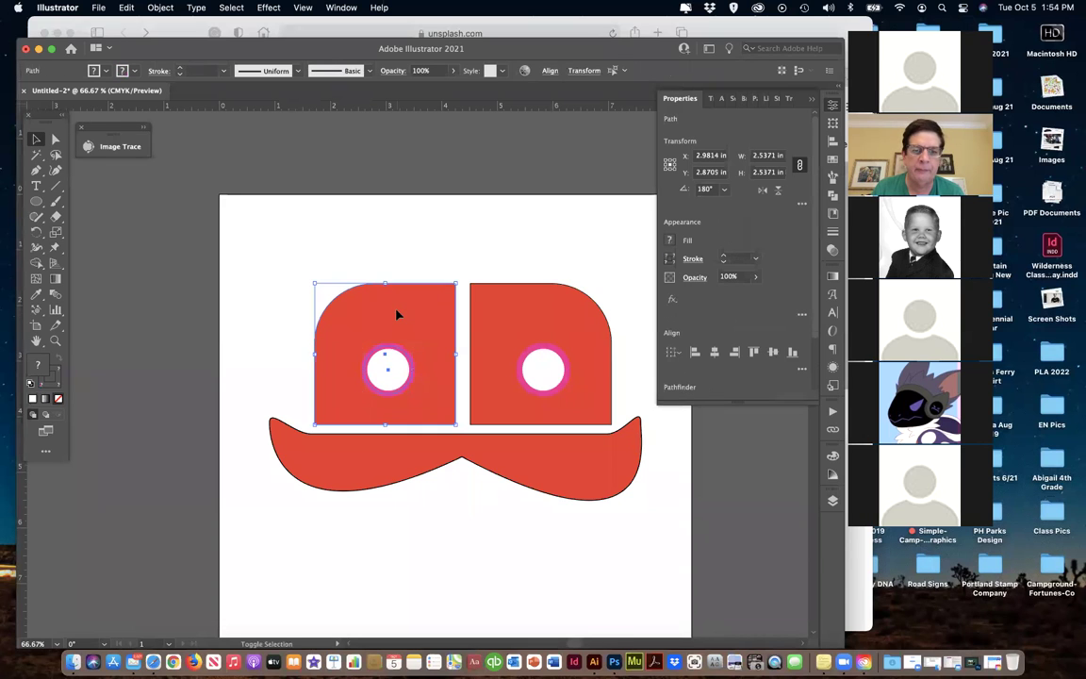
left_click(548, 73)
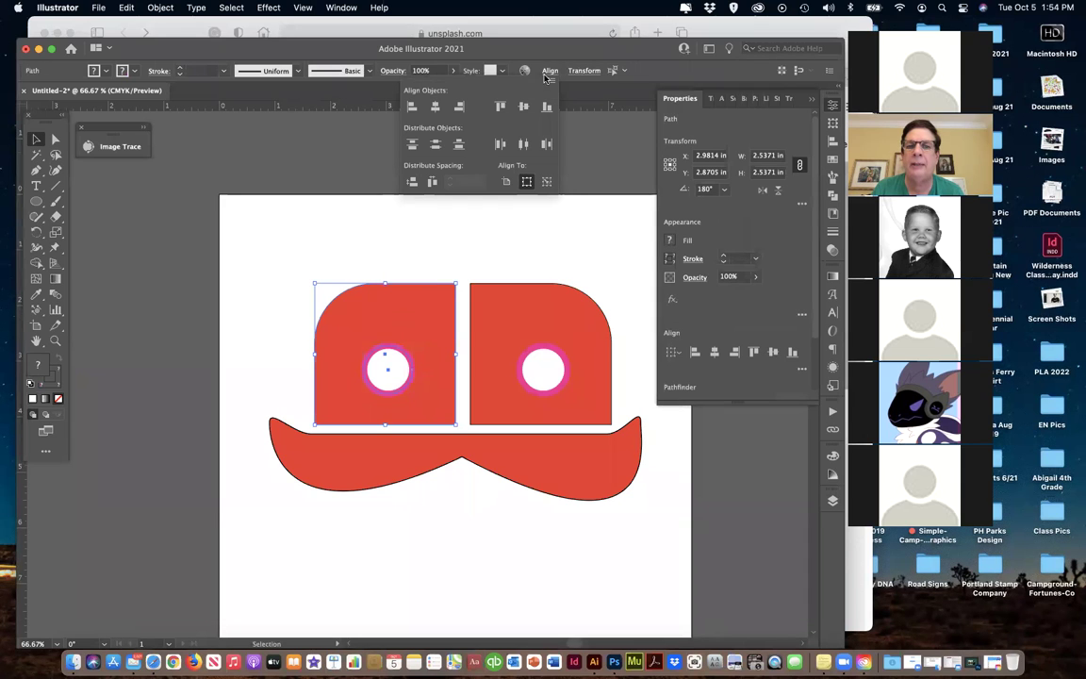
left_click(435, 106)
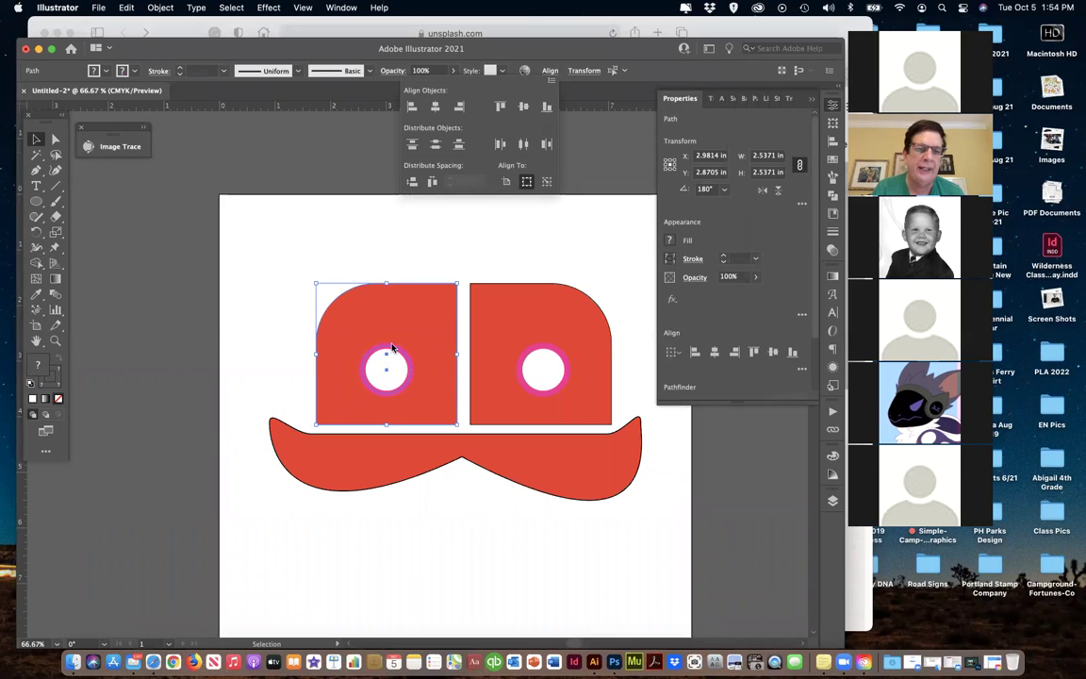
Align the right circle and the right square on their horizontal centres, and clear the selection.
left_click(477, 245)
left_click_drag(477, 243, 608, 413)
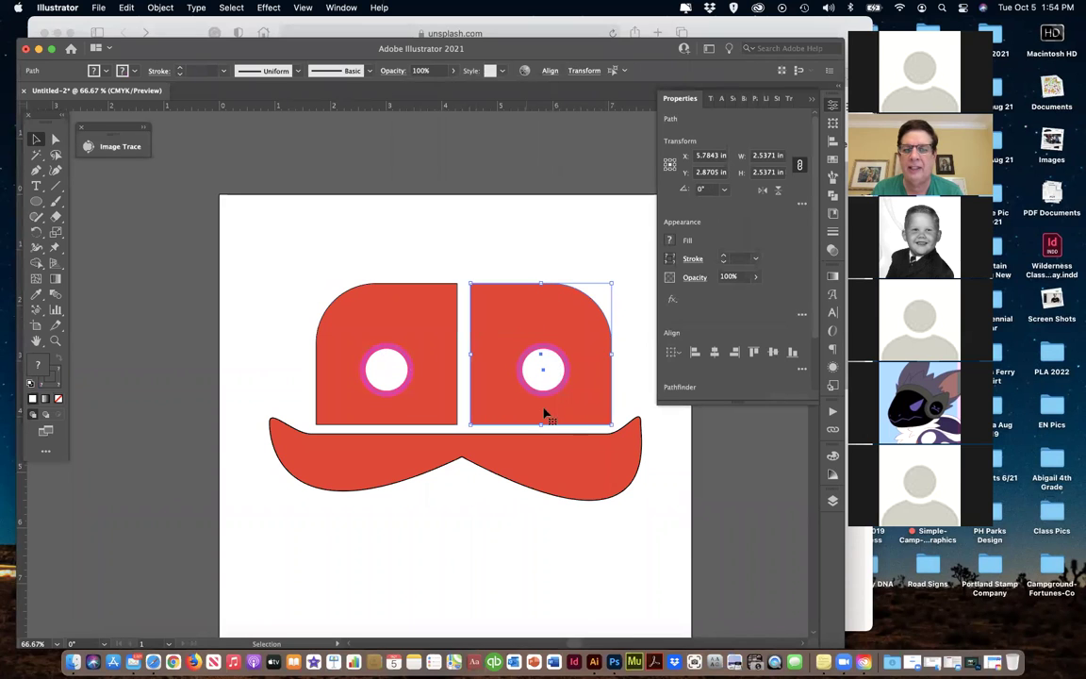
left_click(549, 72)
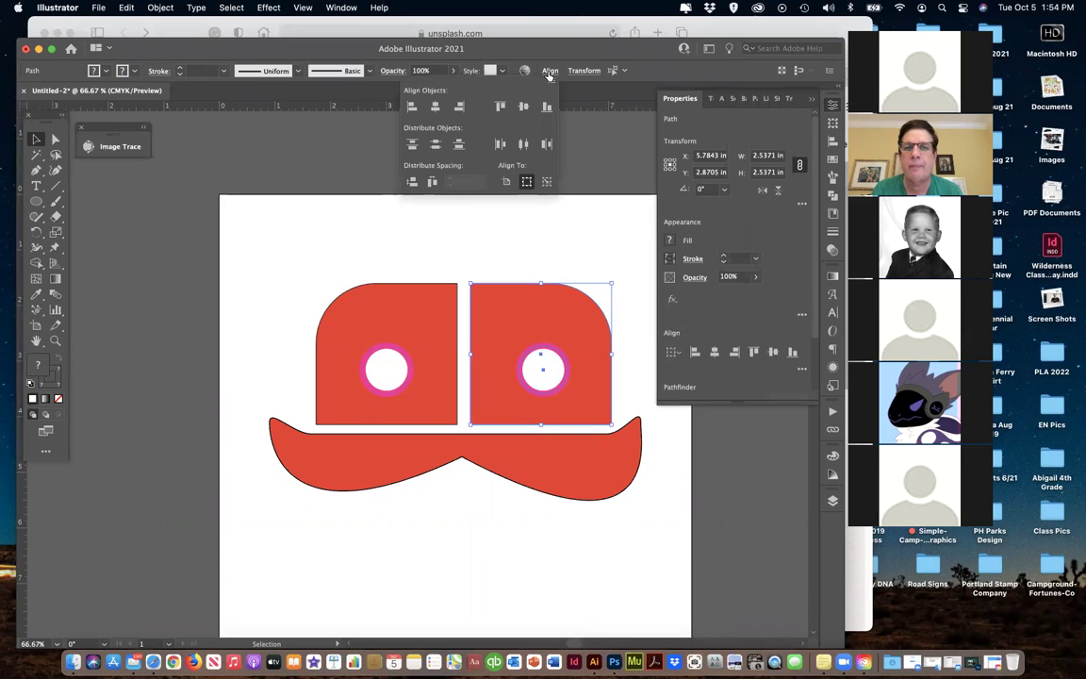
left_click(434, 107)
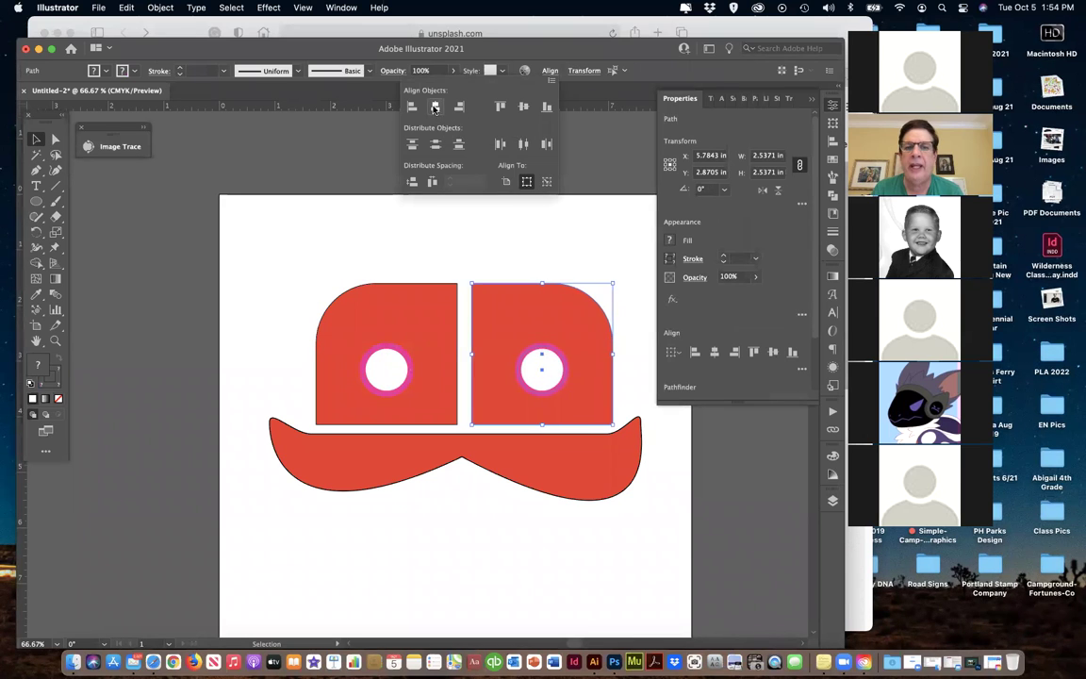
left_click(447, 240)
left_click(441, 241)
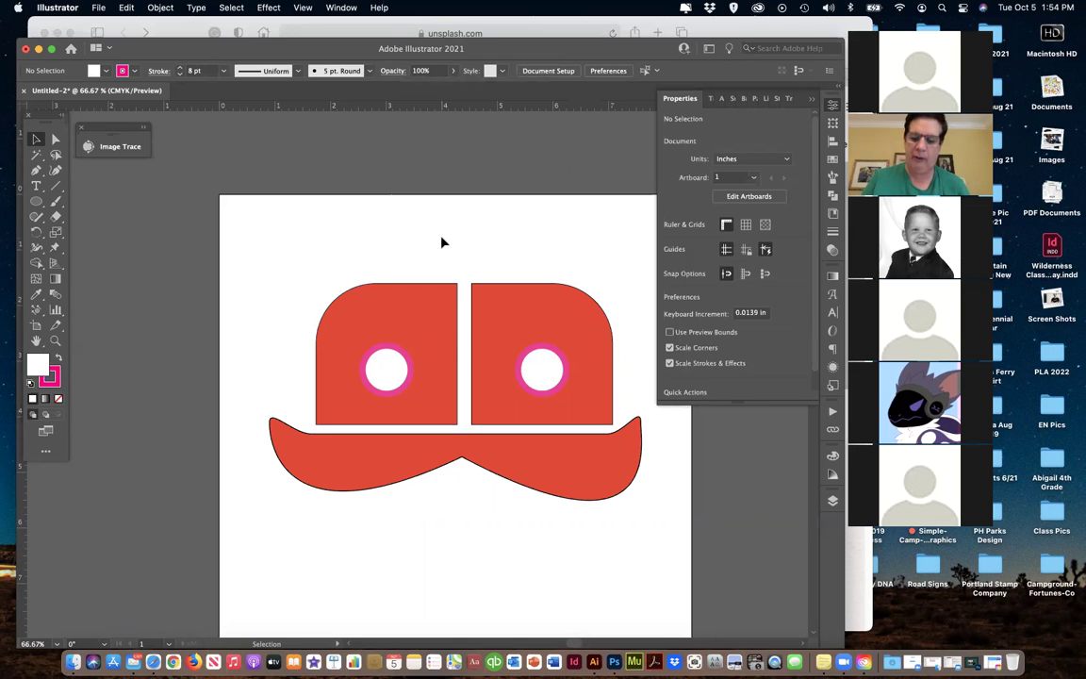
Examine the edges of the left circle's magenta stroke around the curve at 2400% magnification.
key("super+equal")
key("super+equal")
key("super+equal")
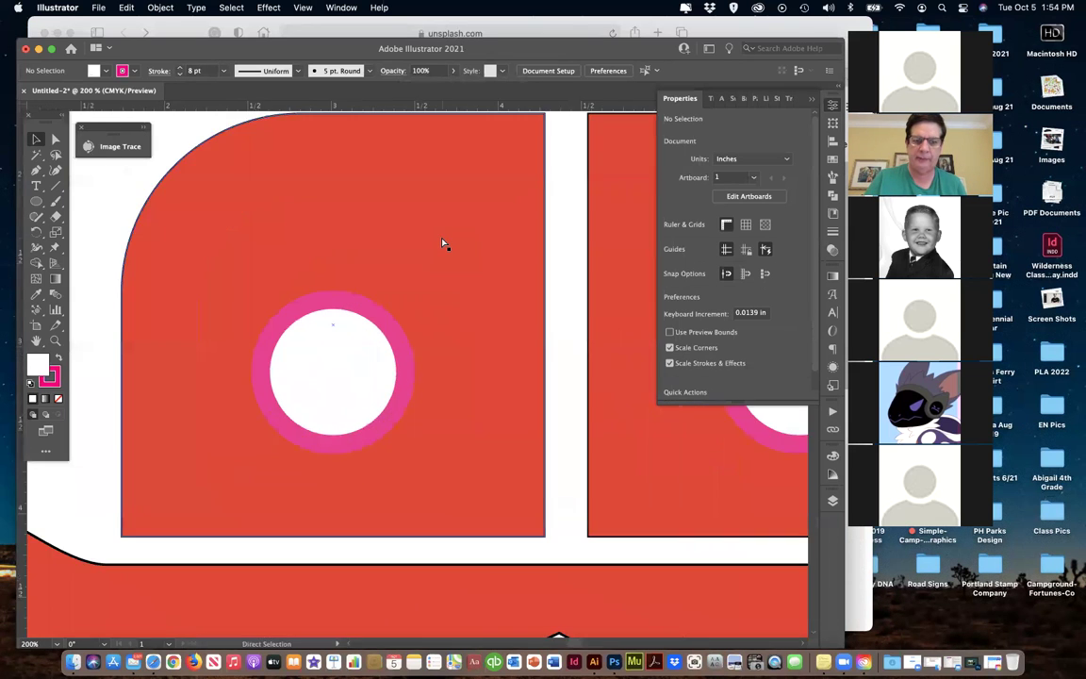
key("super+equal")
key("super+equal")
key("super+minus")
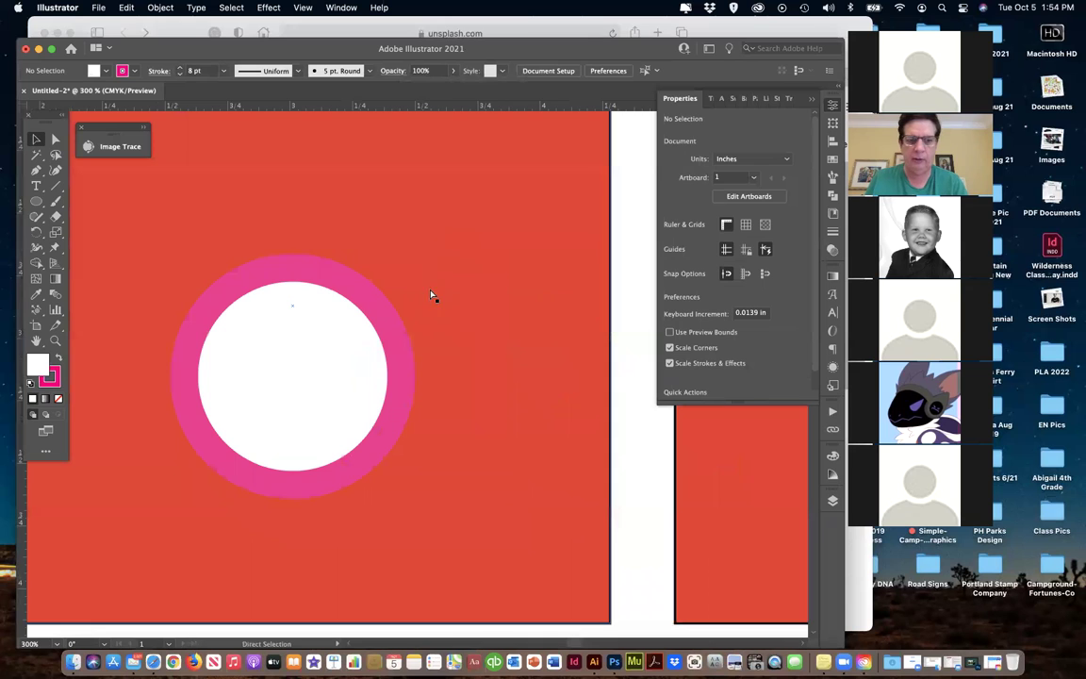
scroll(435, 294, "up", 5)
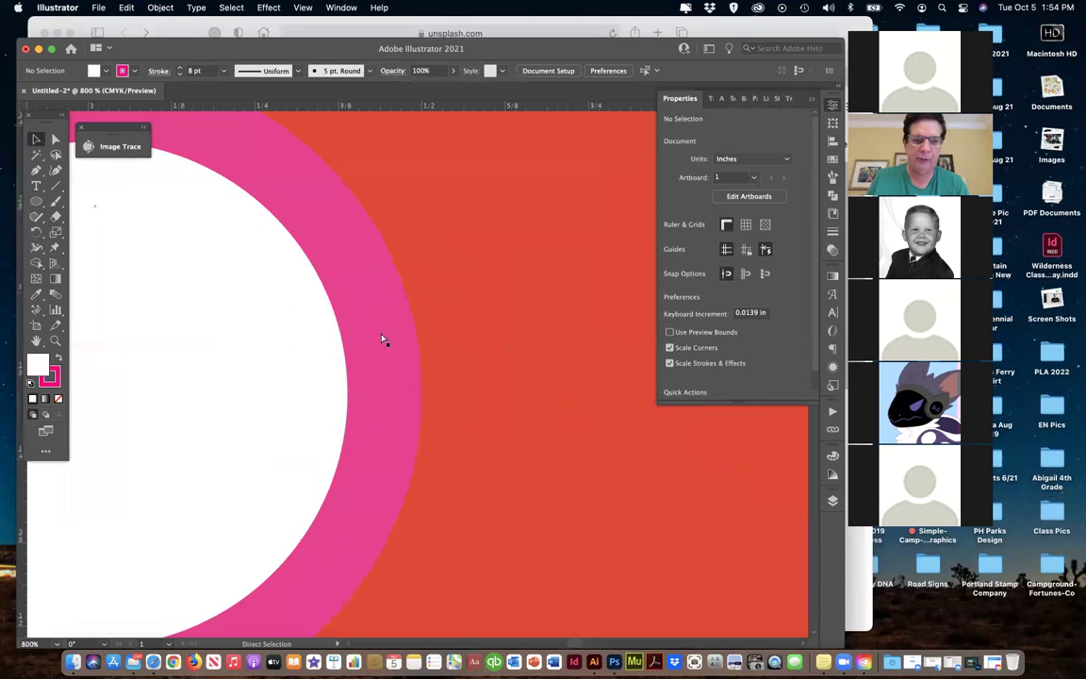
key("super+equal")
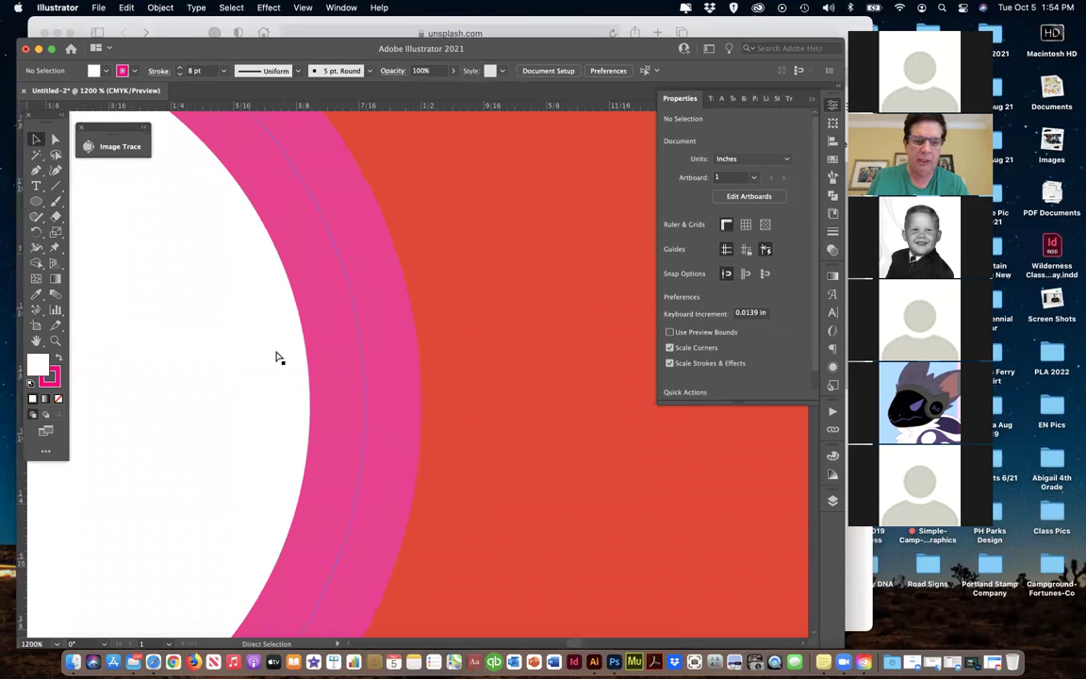
key("v")
key("super+equal")
key("super+equal")
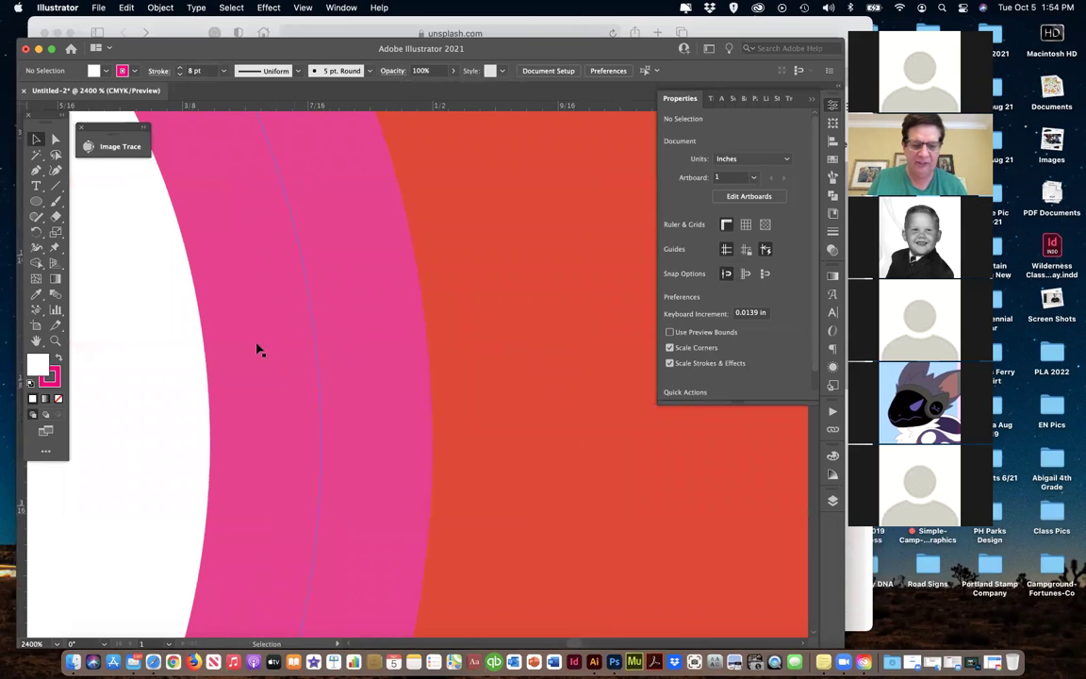
left_click_drag(245, 345, 306, 279)
left_click_drag(420, 262, 309, 242)
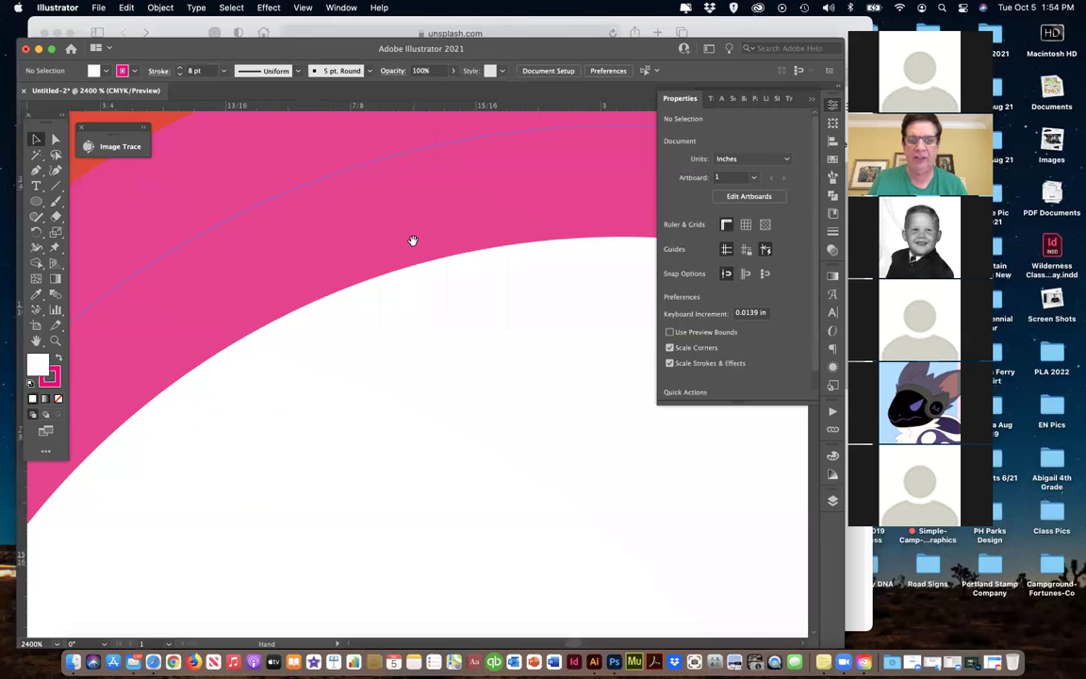
left_click_drag(538, 252, 383, 336)
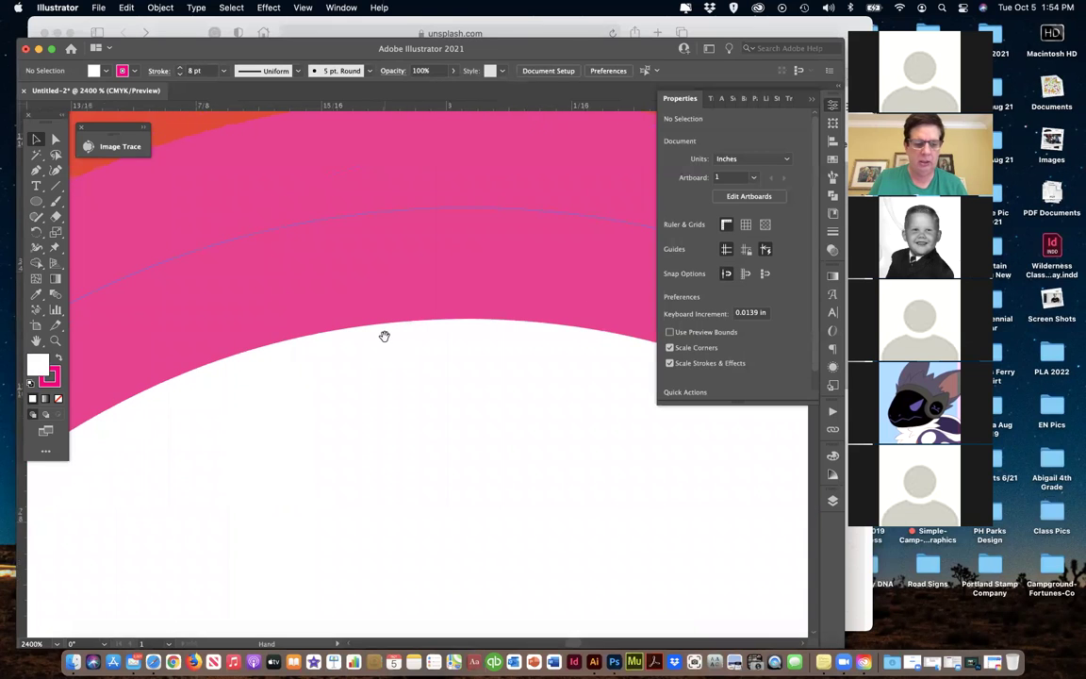
left_click_drag(716, 378, 221, 344)
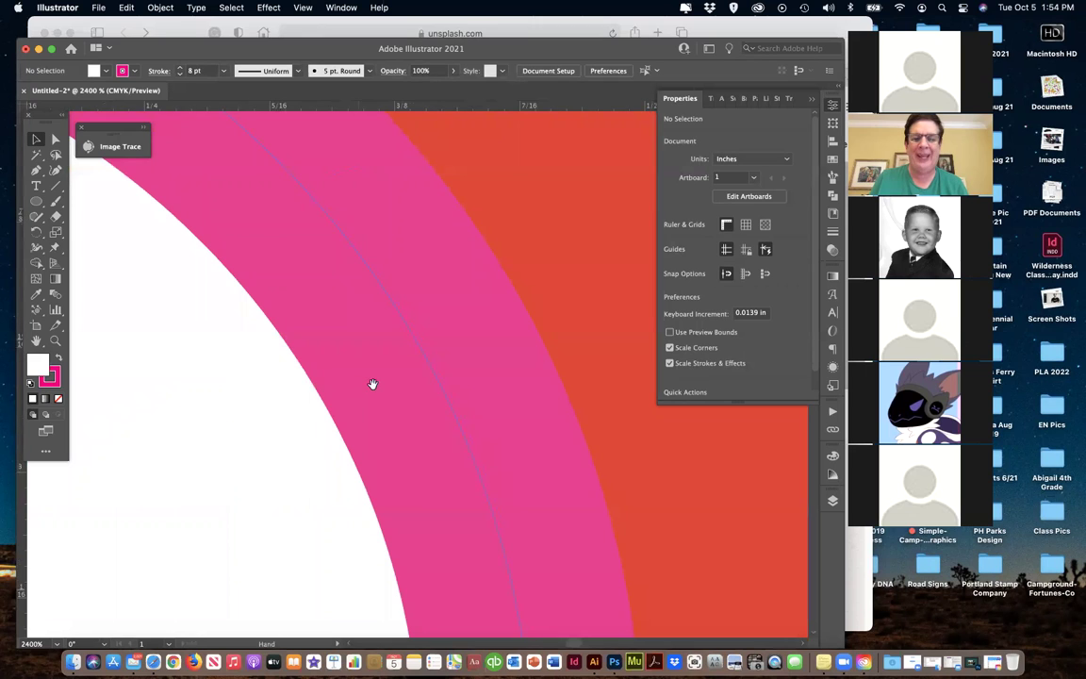
left_click_drag(439, 395, 136, 318)
Inspect the black outline of the left square beside the white gap at 2400%, and return to the 66.67% view.
scroll(136, 318, "right", 15)
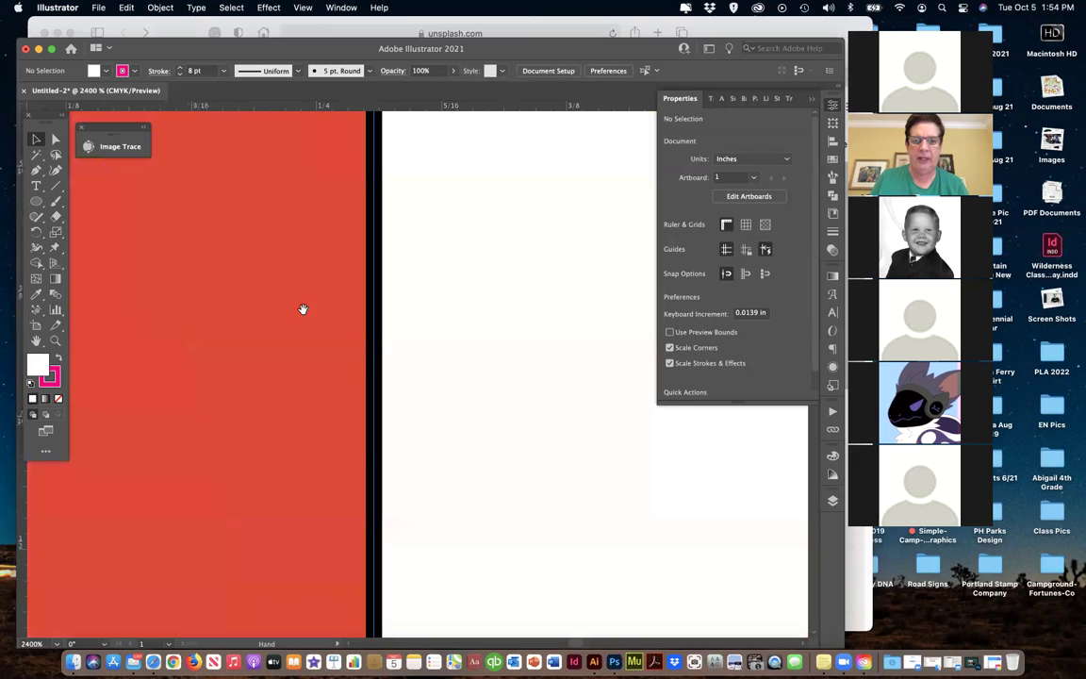
scroll(303, 309, "right", 5)
scroll(235, 375, "left", 4)
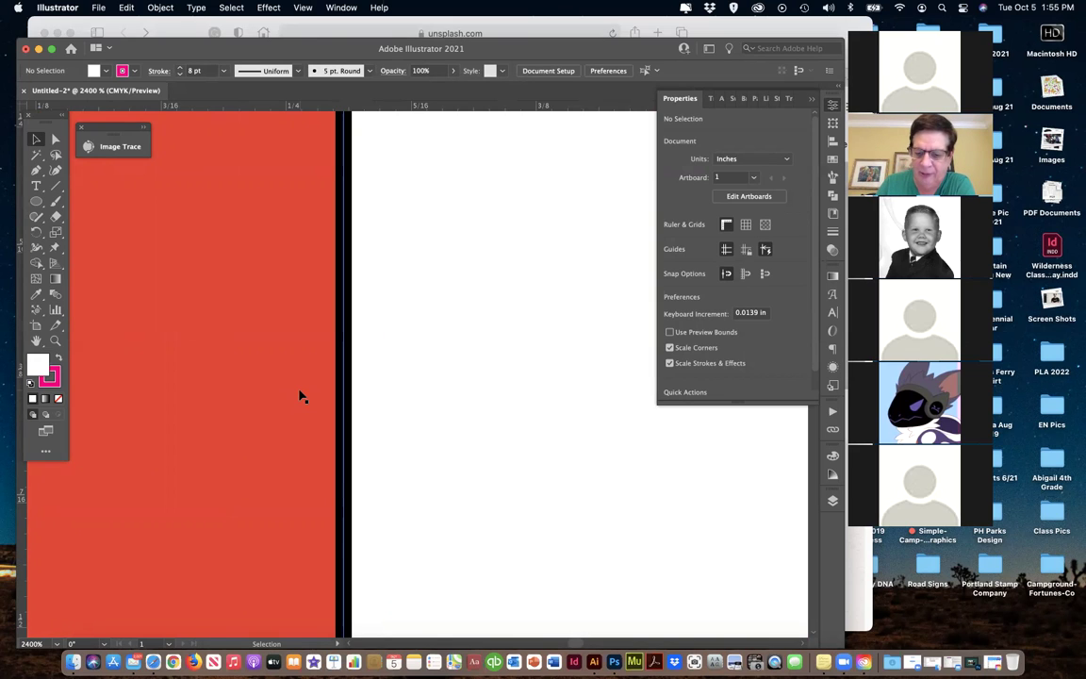
key("a")
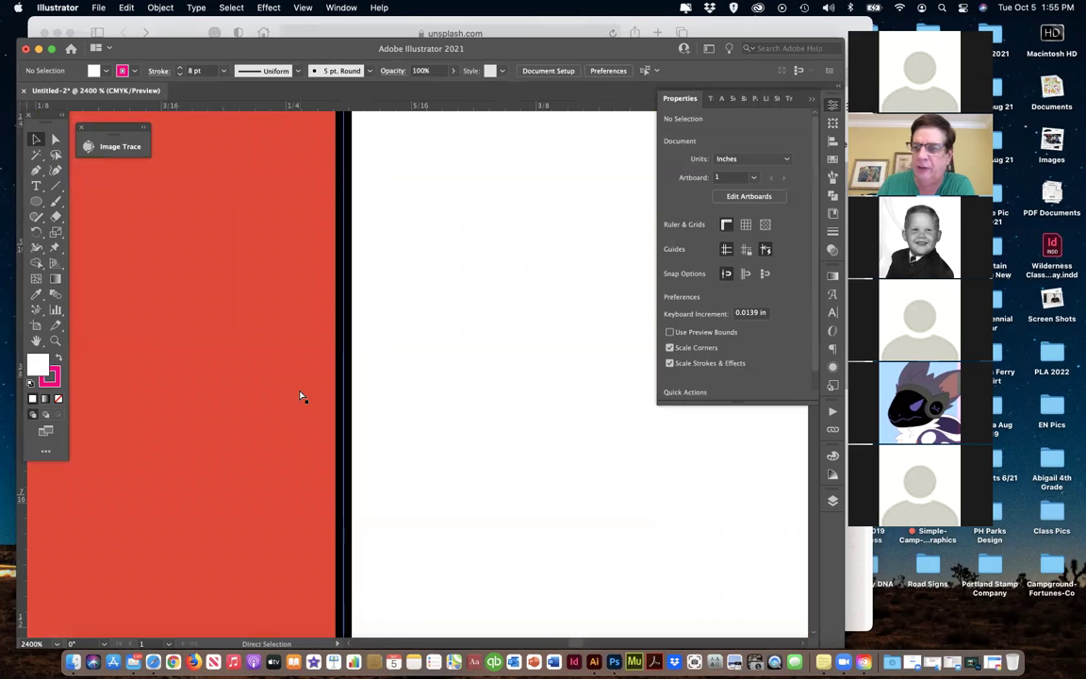
key("super+minus")
key("super+minus")
key("super+minus")
key("super+minus")
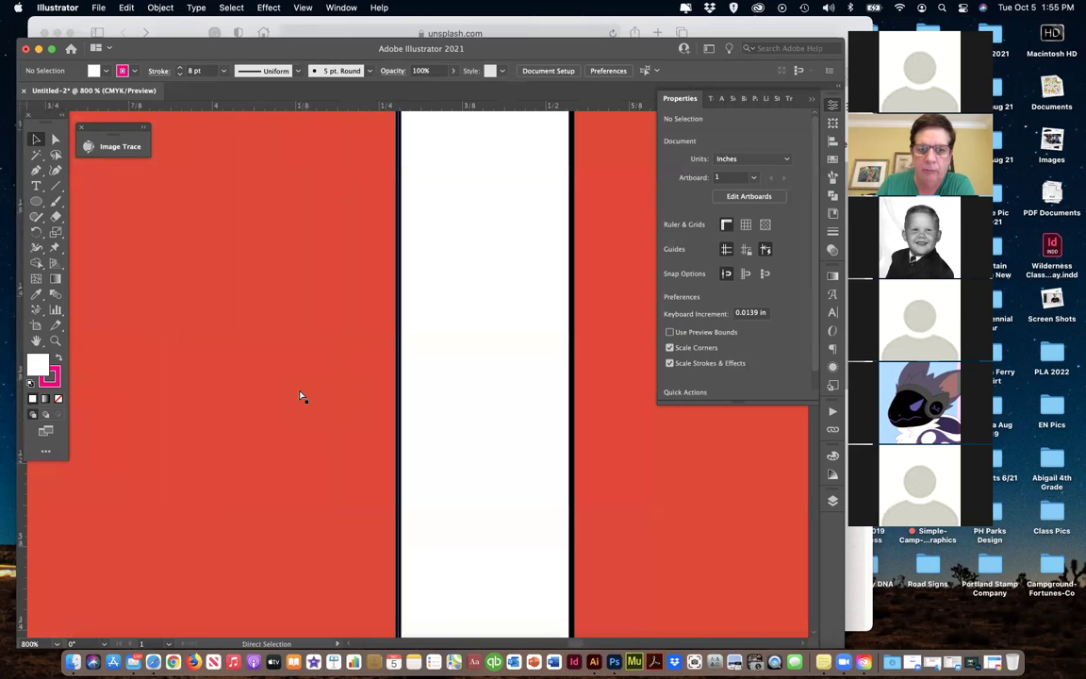
key("super+minus")
key("super+minus")
key("super+minus")
key("super+minus")
key("super+minus")
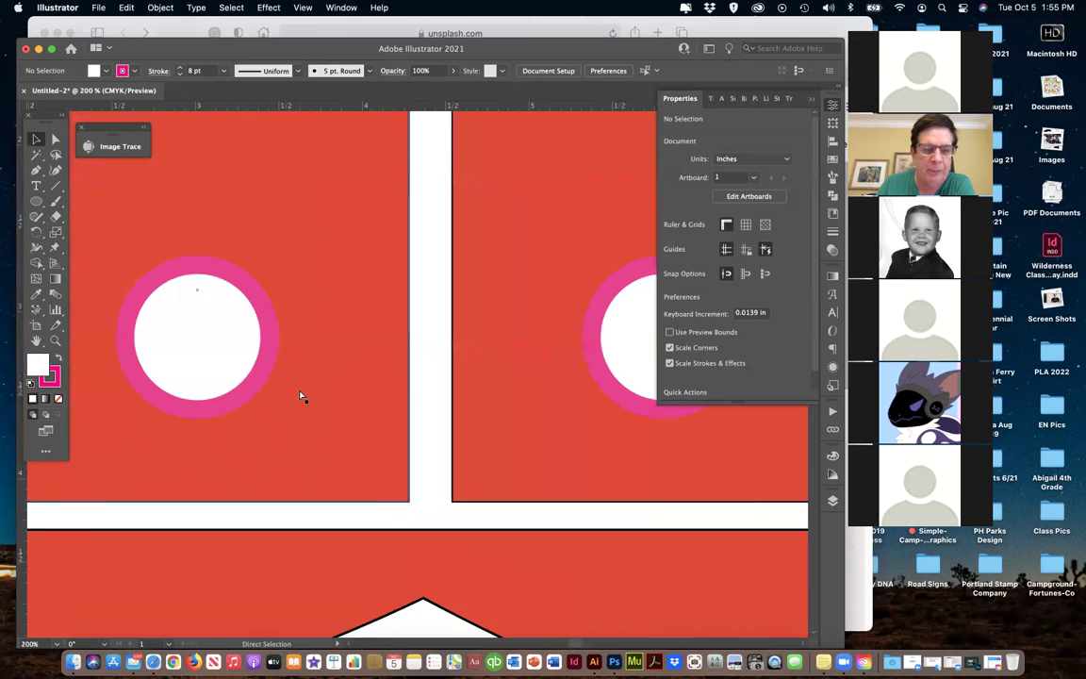
key("super+minus")
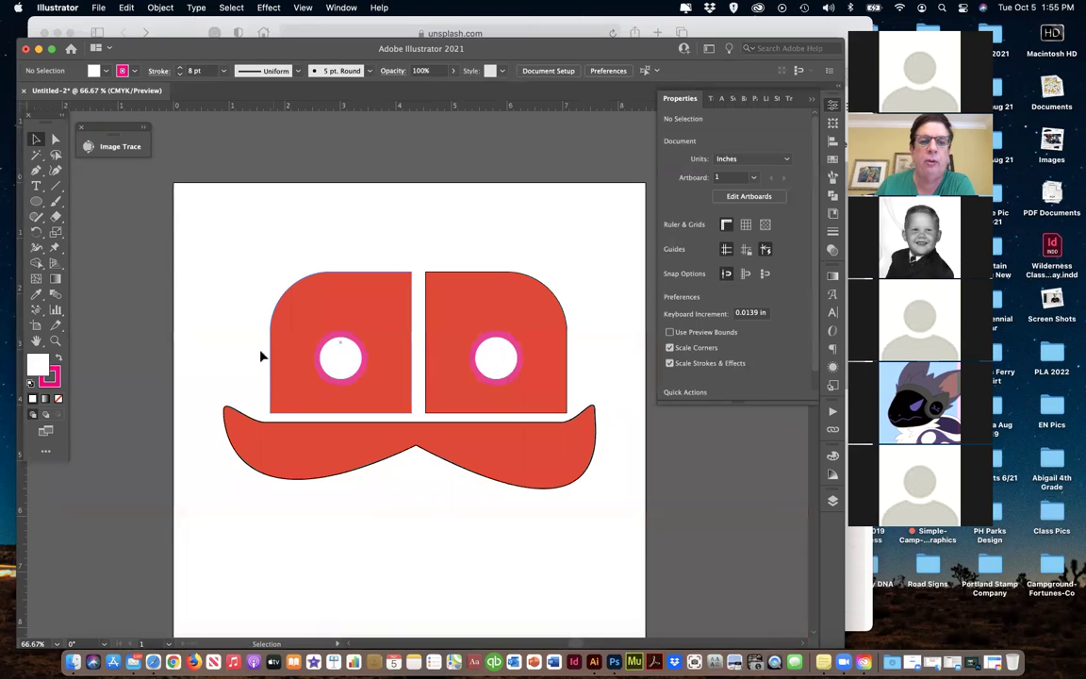
Recolour the left circle's stroke light blue from the colour spectrum.
left_click(327, 381)
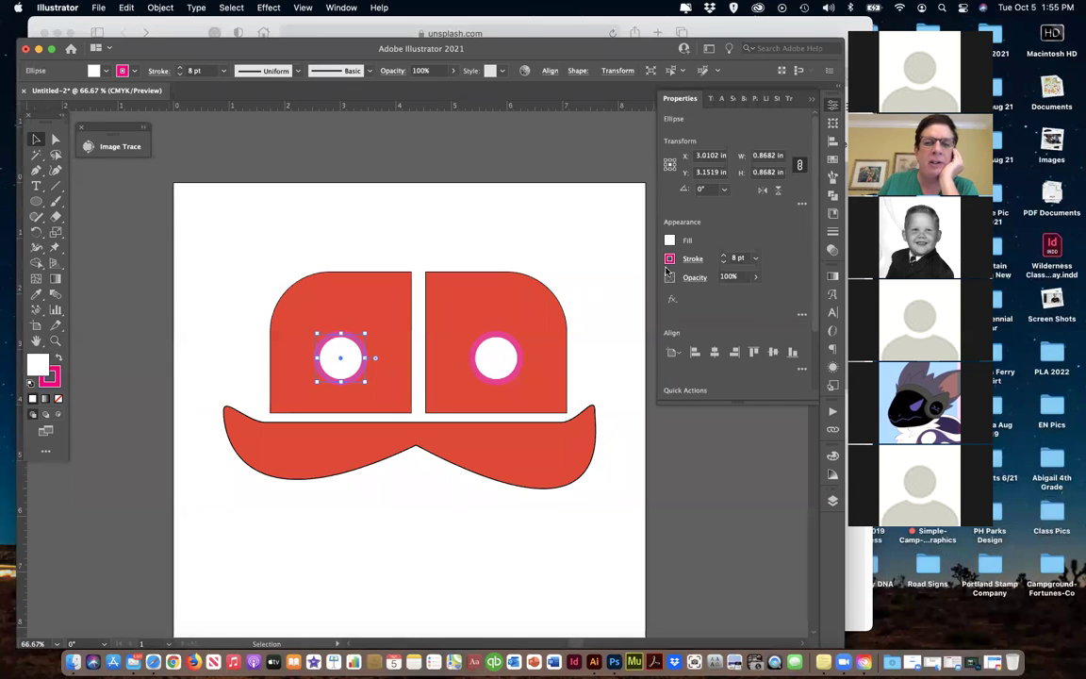
left_click(49, 377)
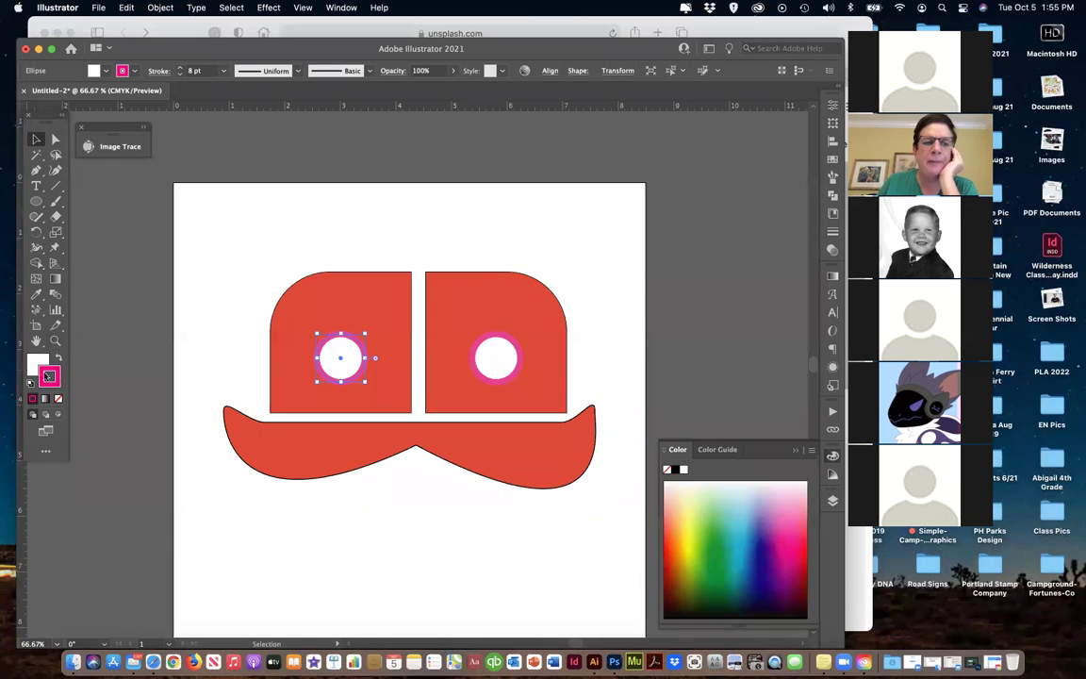
left_click(741, 522)
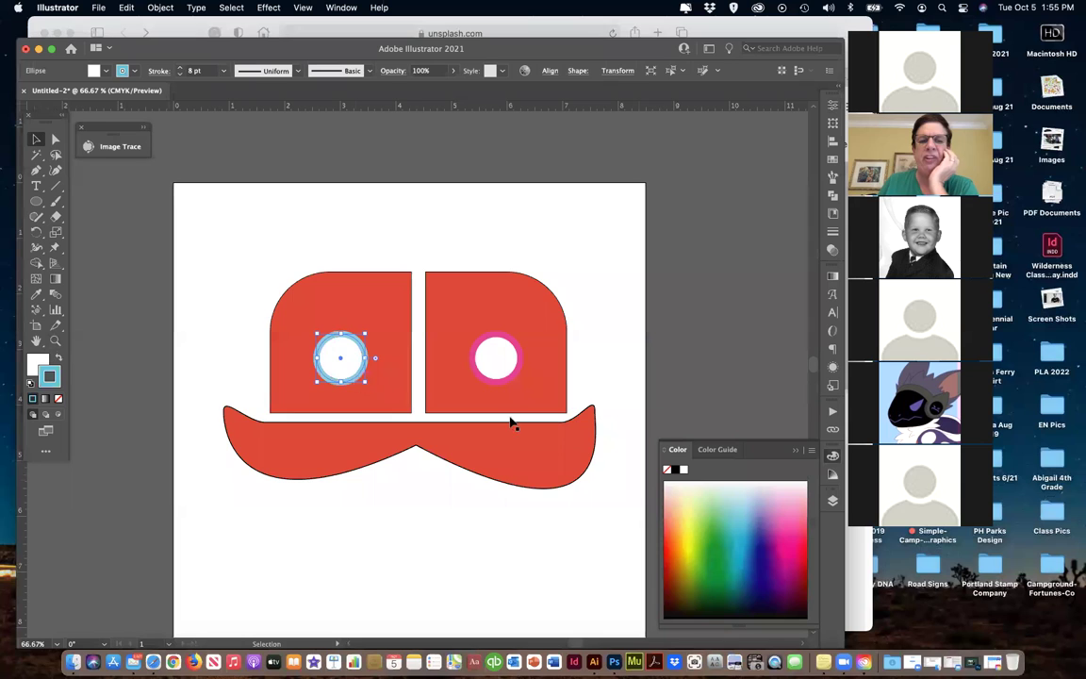
Select the bottom anchor point of the right circle with Direct Selection.
left_click(55, 138)
left_click(99, 235)
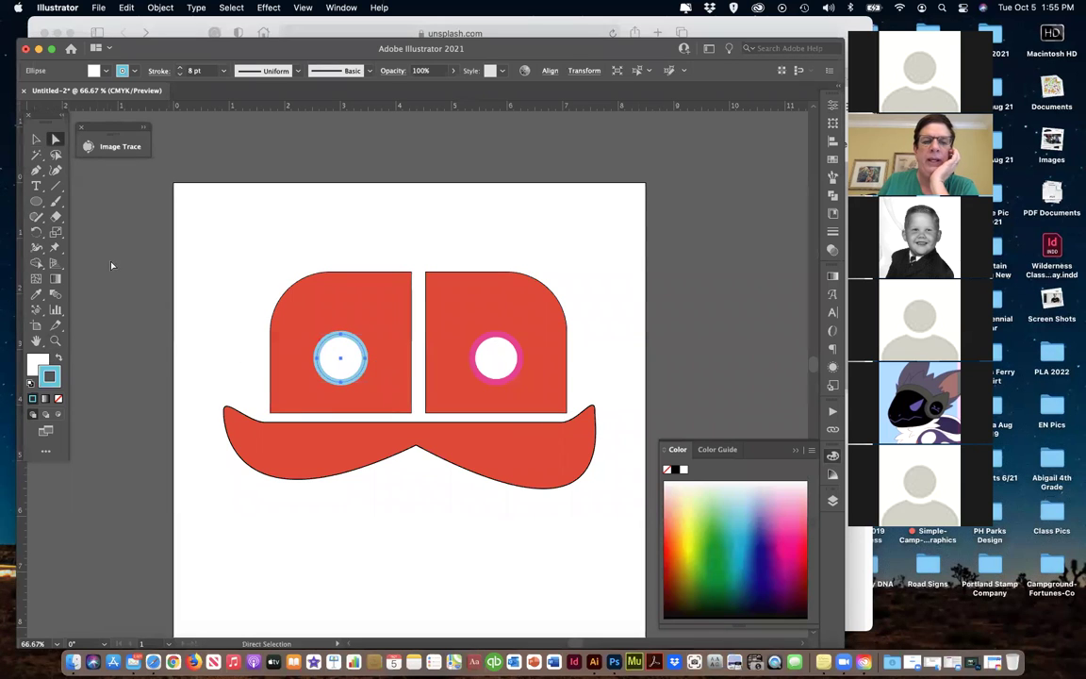
left_click(496, 381)
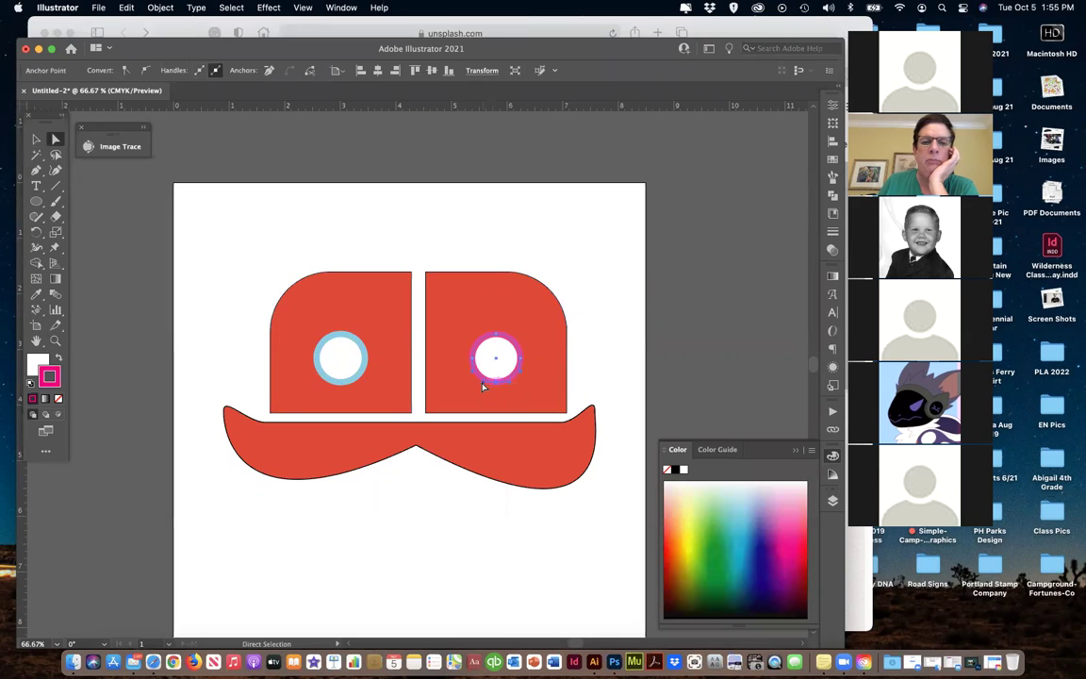
Match the right circle's outline to the left circle's light blue stroke with the Eyedropper, and deselect it.
left_click(36, 140)
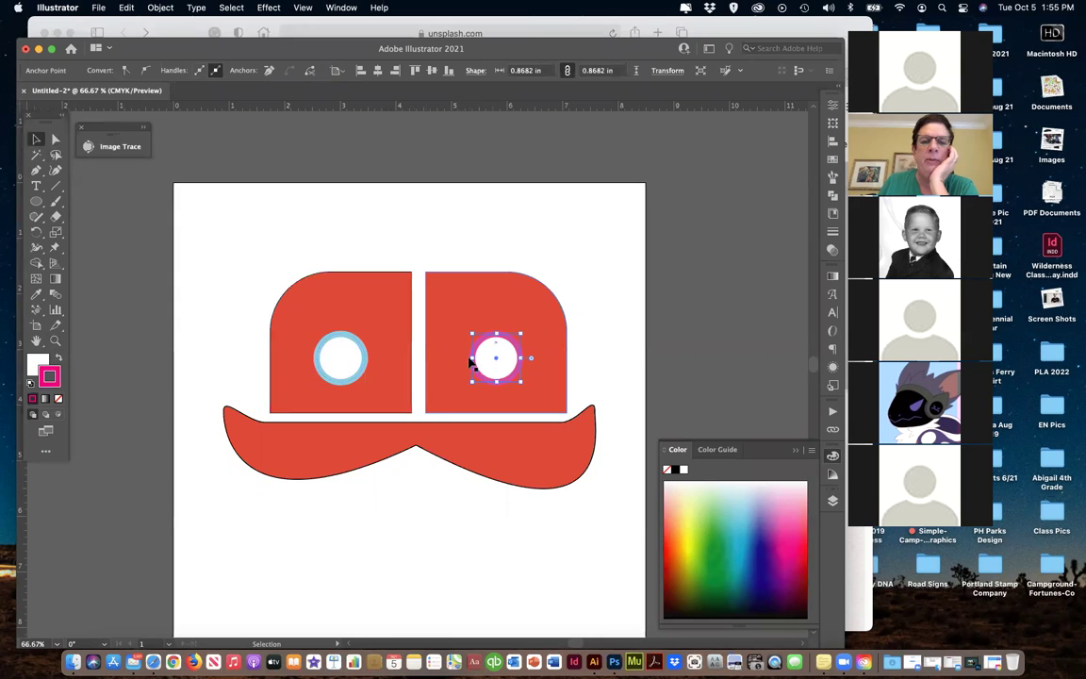
left_click(36, 294)
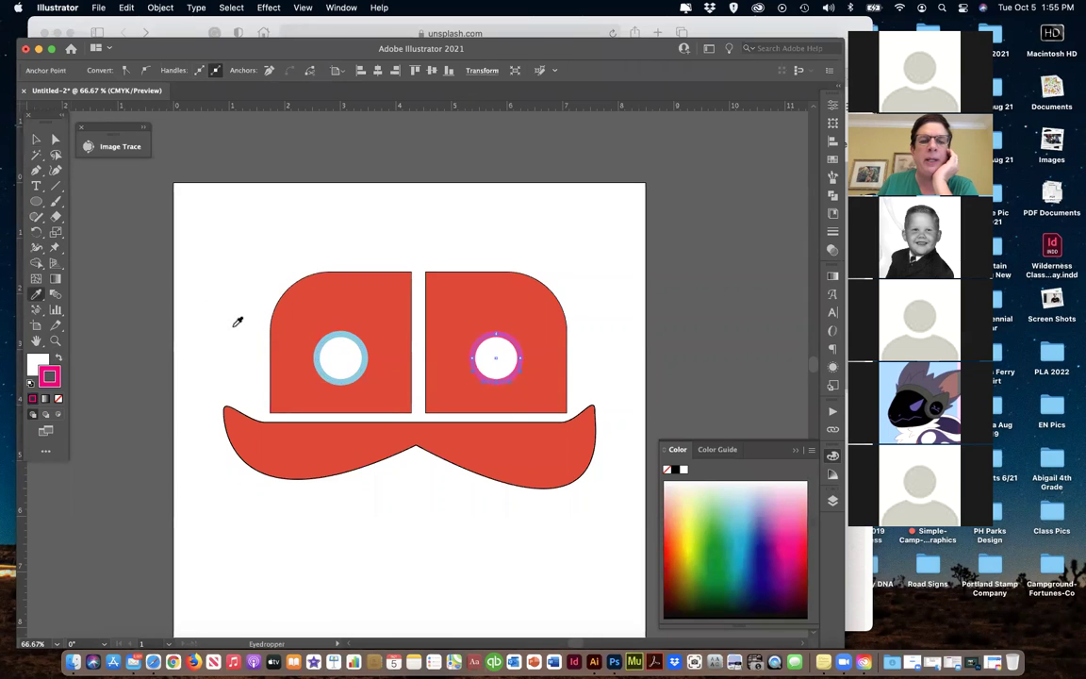
left_click(366, 345)
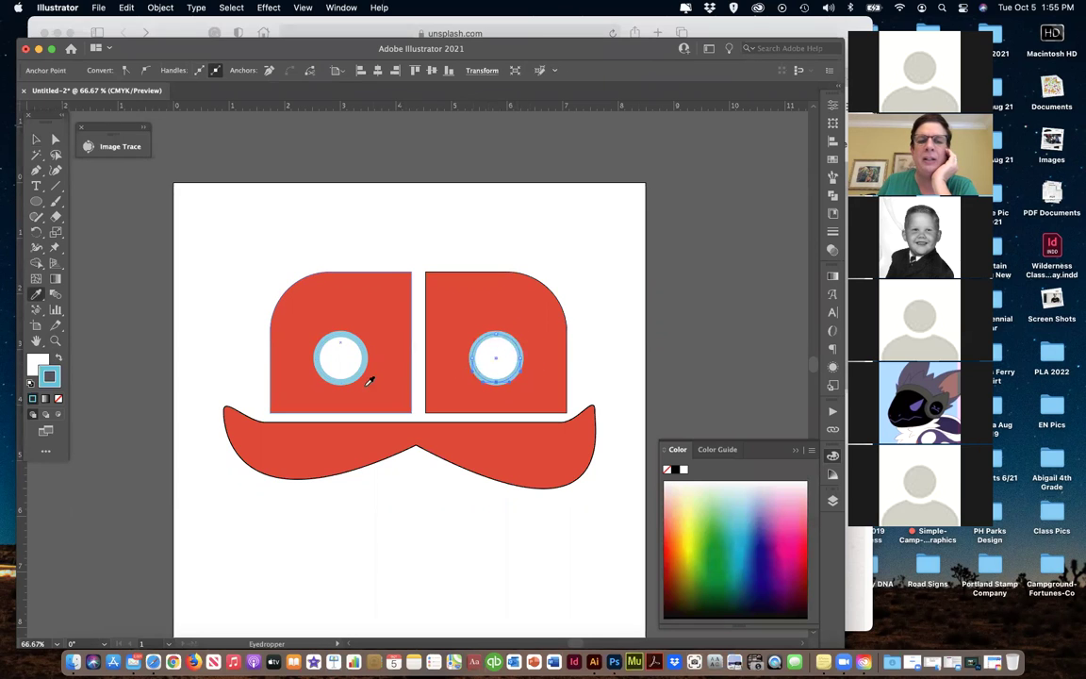
left_click(36, 140)
left_click(130, 246)
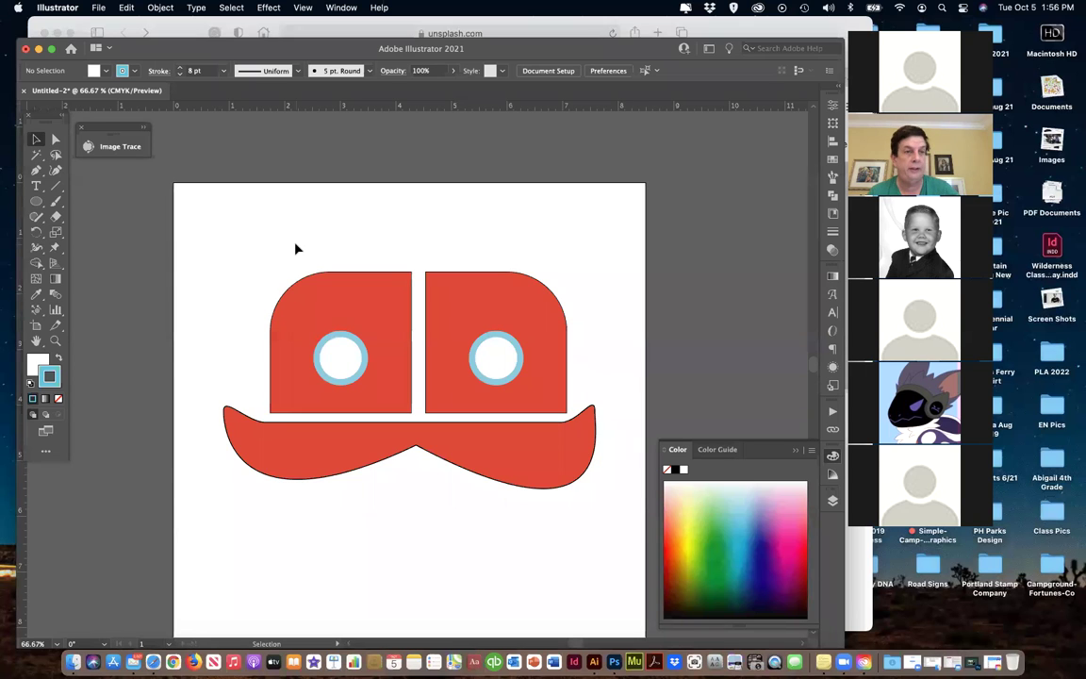
Delete the red moustache shape below the two rounded red shapes.
left_click(300, 466)
key("Delete")
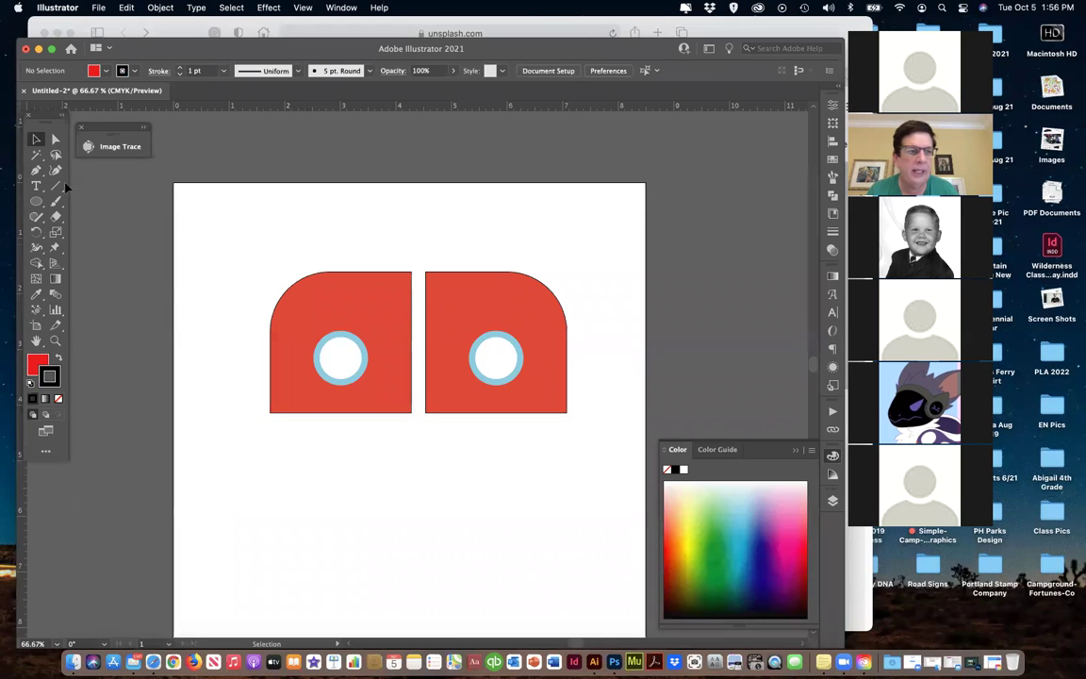
Create a nine-sided polygon with a 2 in radius beside the upper right corner of the artboard.
left_click(36, 201)
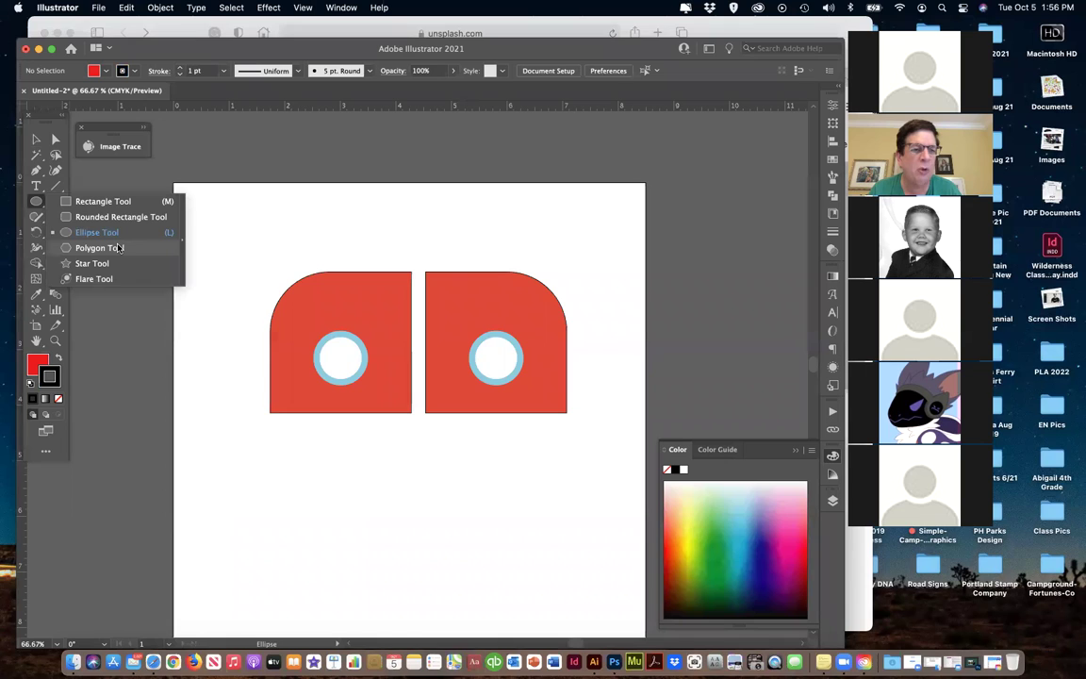
left_click(99, 248)
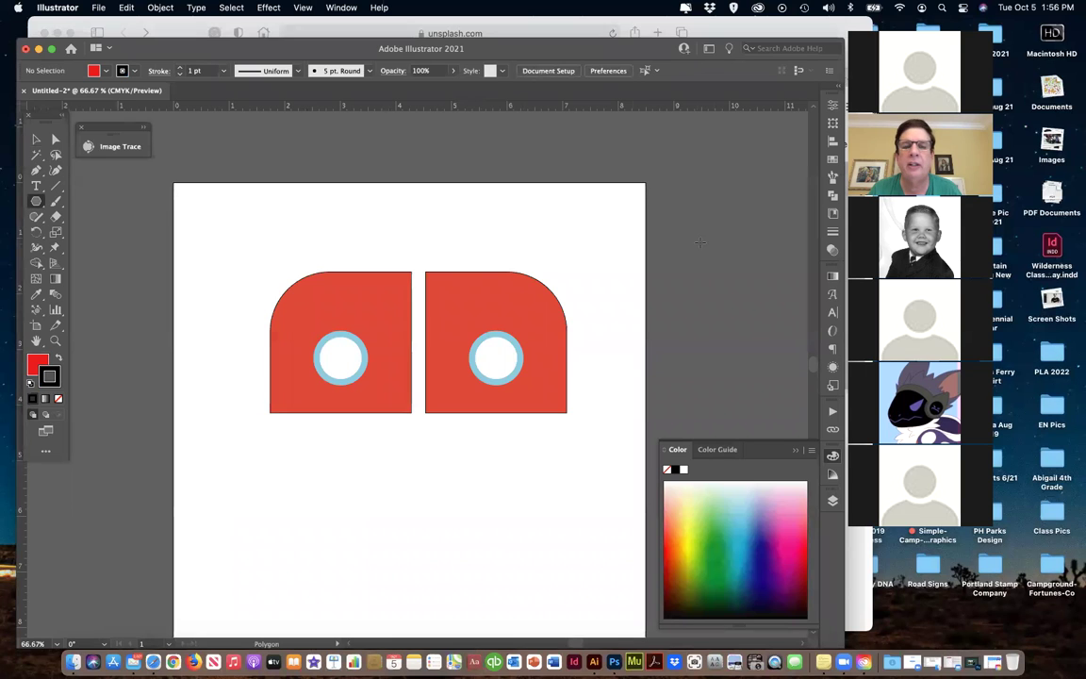
left_click(681, 217)
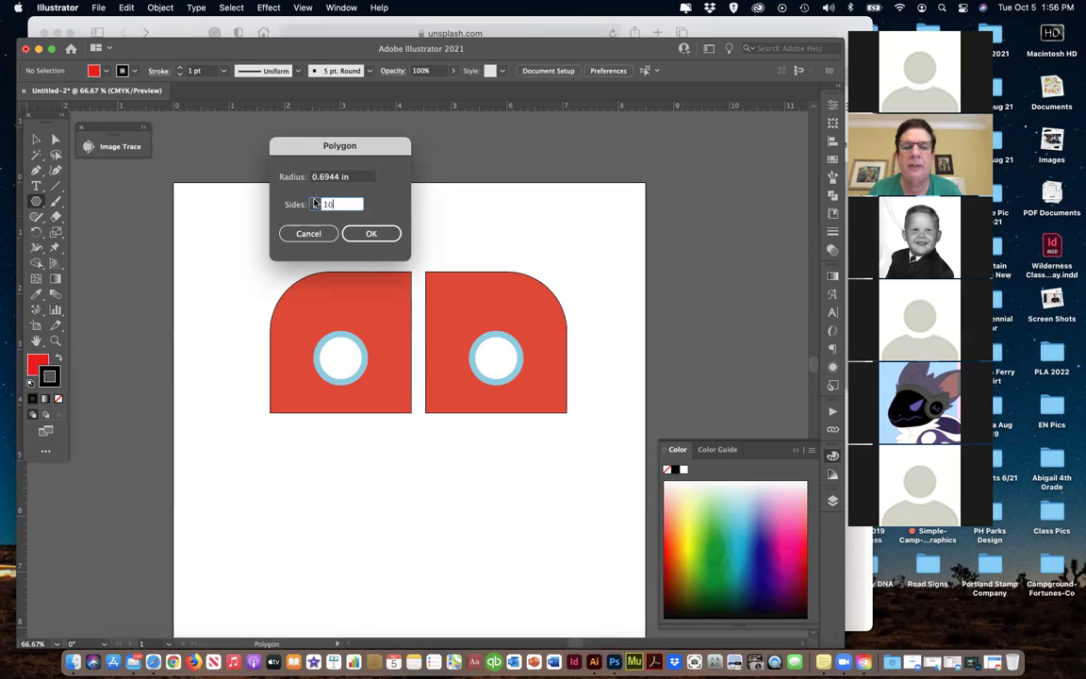
left_click(315, 208)
key("Tab")
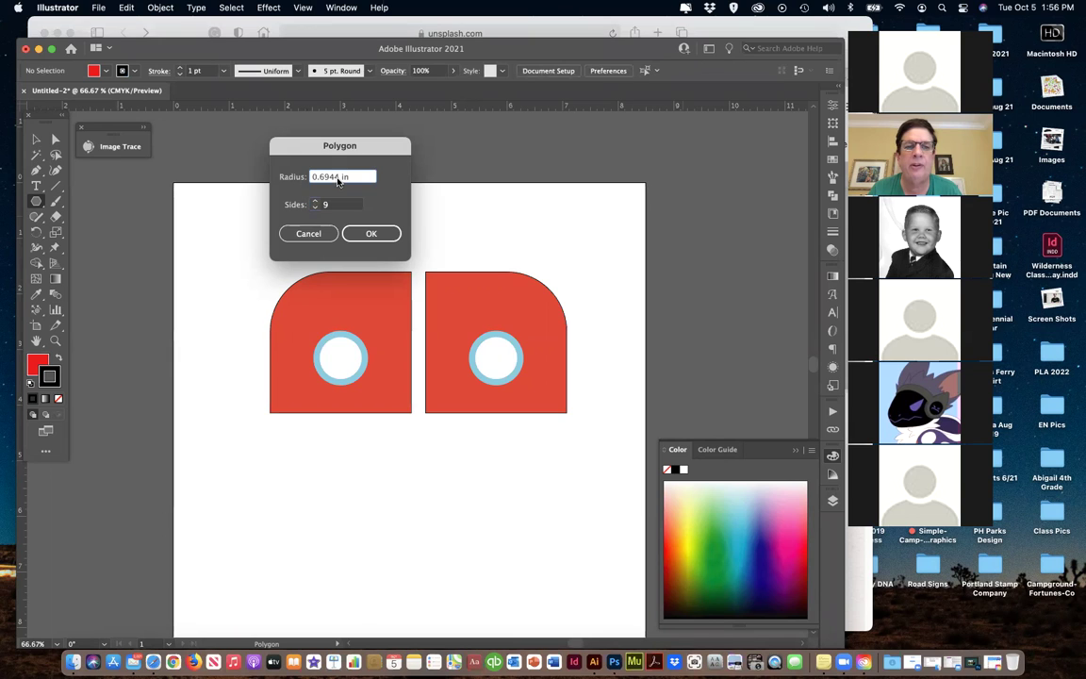
type("2")
key("Return")
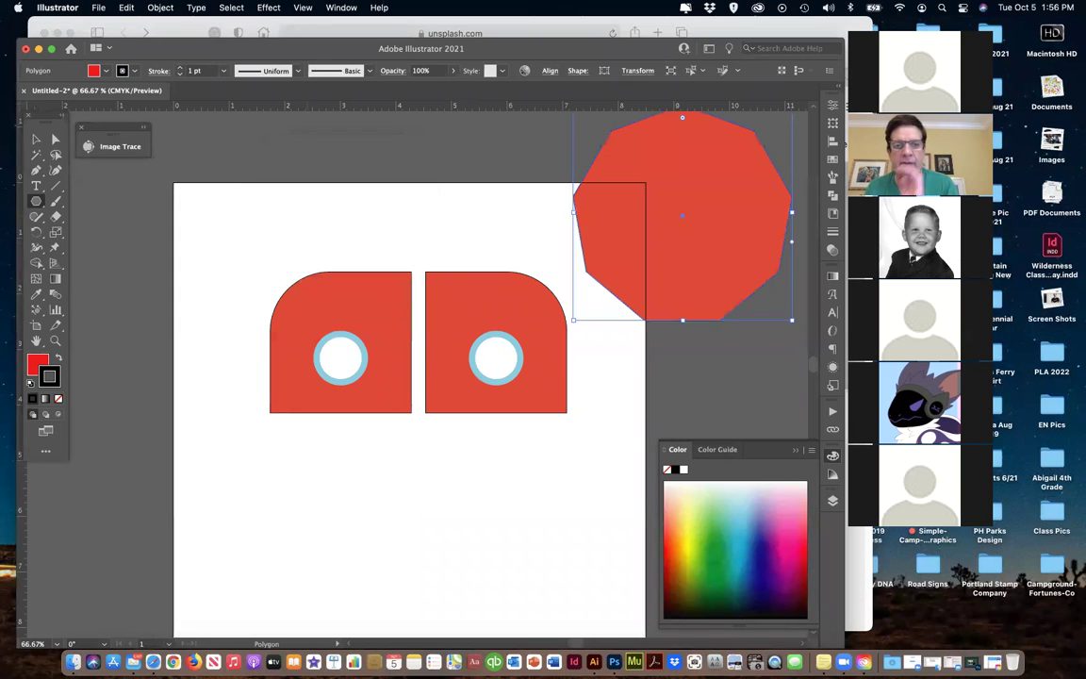
Move the nine-sided polygon below the two red eye shapes, scale it down and centre it under the gap.
left_click(37, 140)
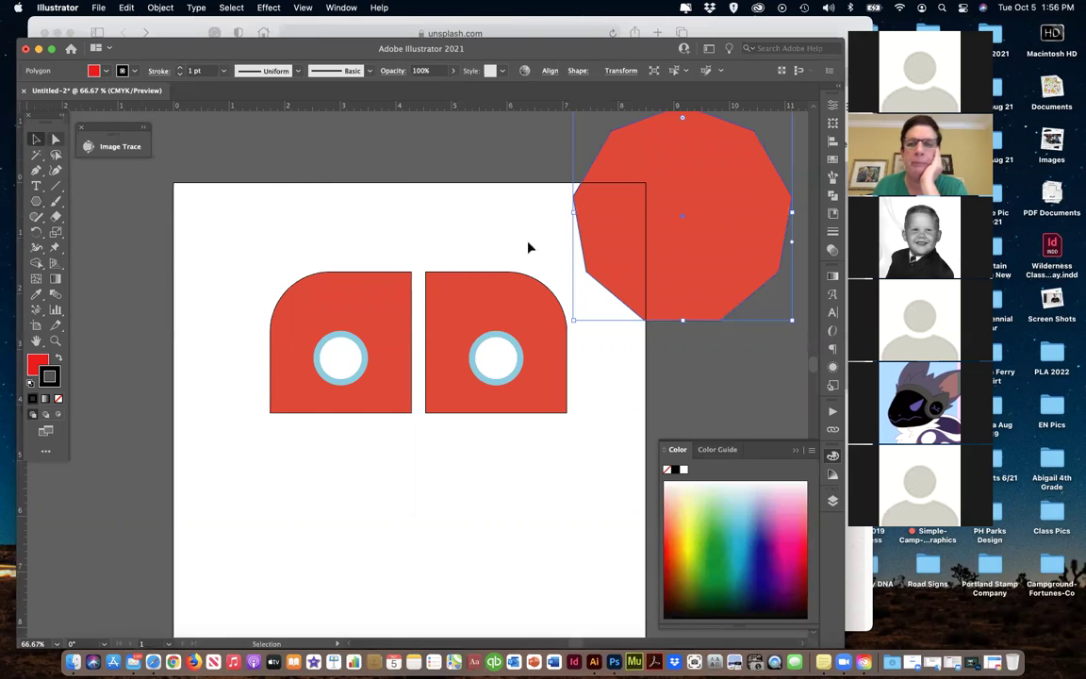
left_click_drag(658, 248, 388, 562)
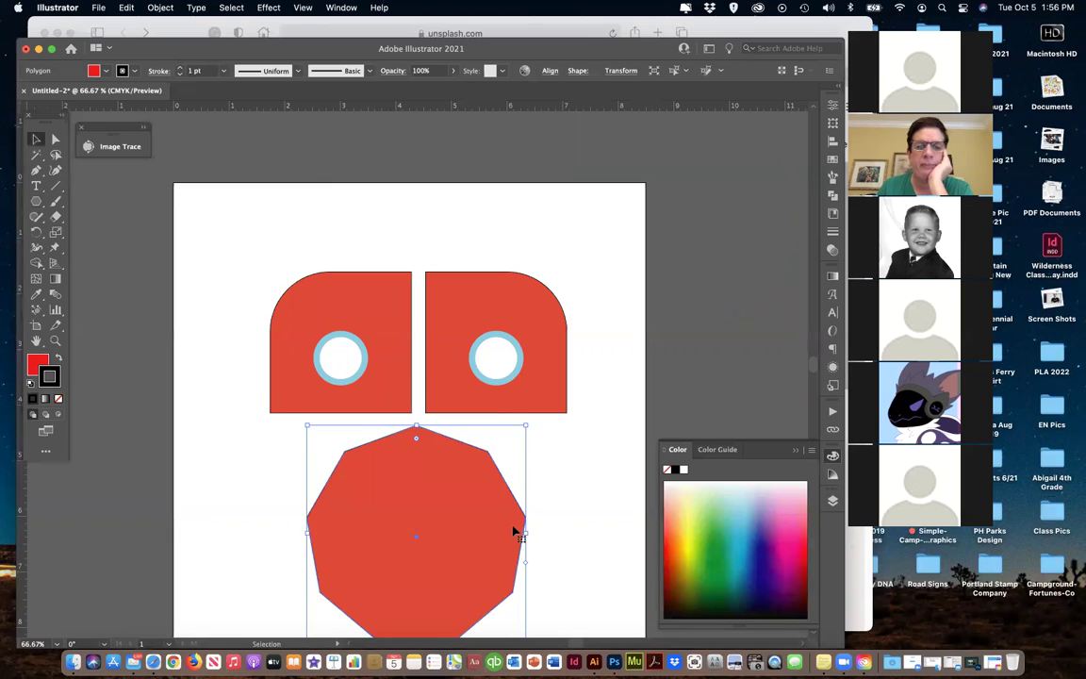
scroll(504, 528, "down", 5)
left_click_drag(547, 535, 460, 455)
left_click_drag(388, 395, 436, 390)
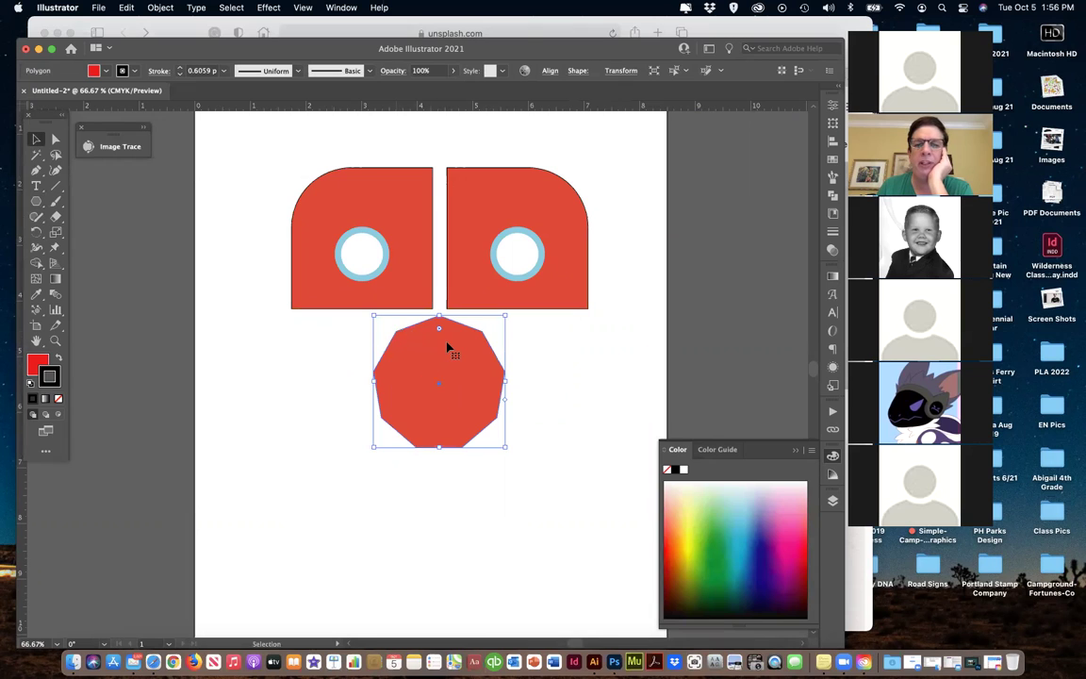
Try rounding the nine-sided polygon's upper left corner, undo it, and slightly round all of its corners together.
key("super+equal")
key("super+equal")
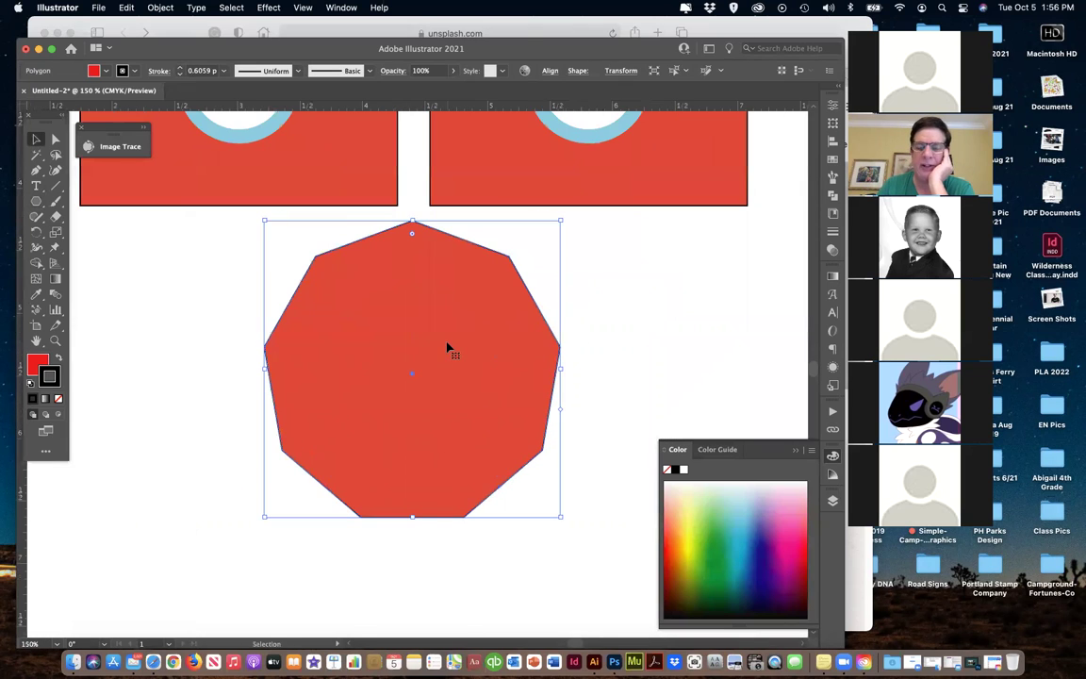
left_click(56, 139)
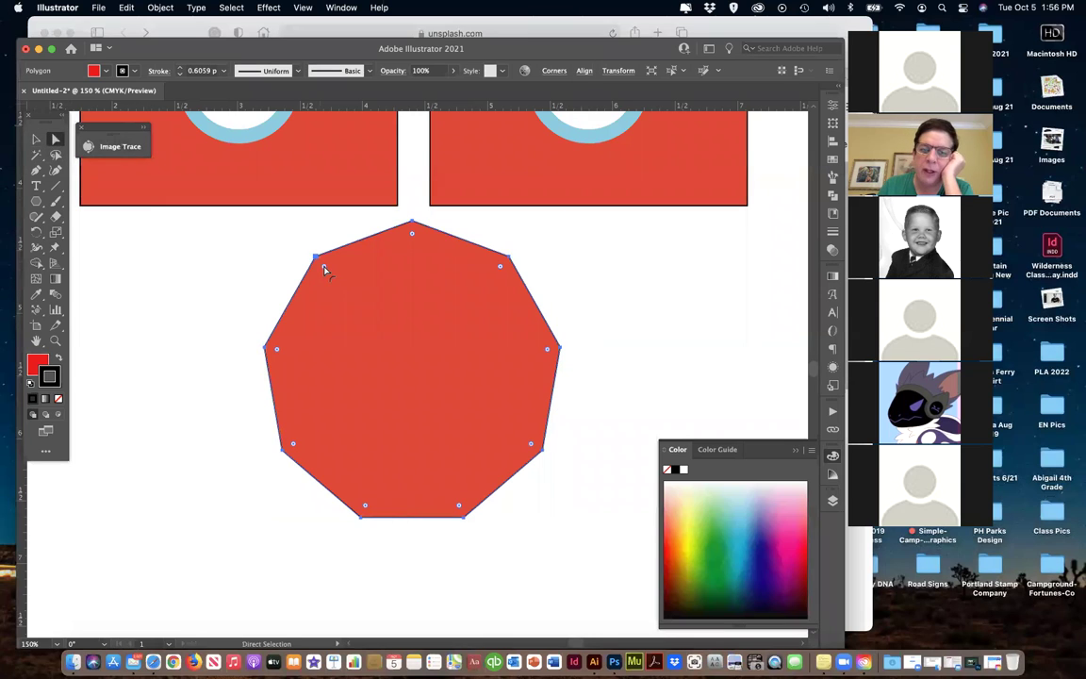
left_click_drag(324, 270, 336, 280)
key("super+z")
left_click(35, 140)
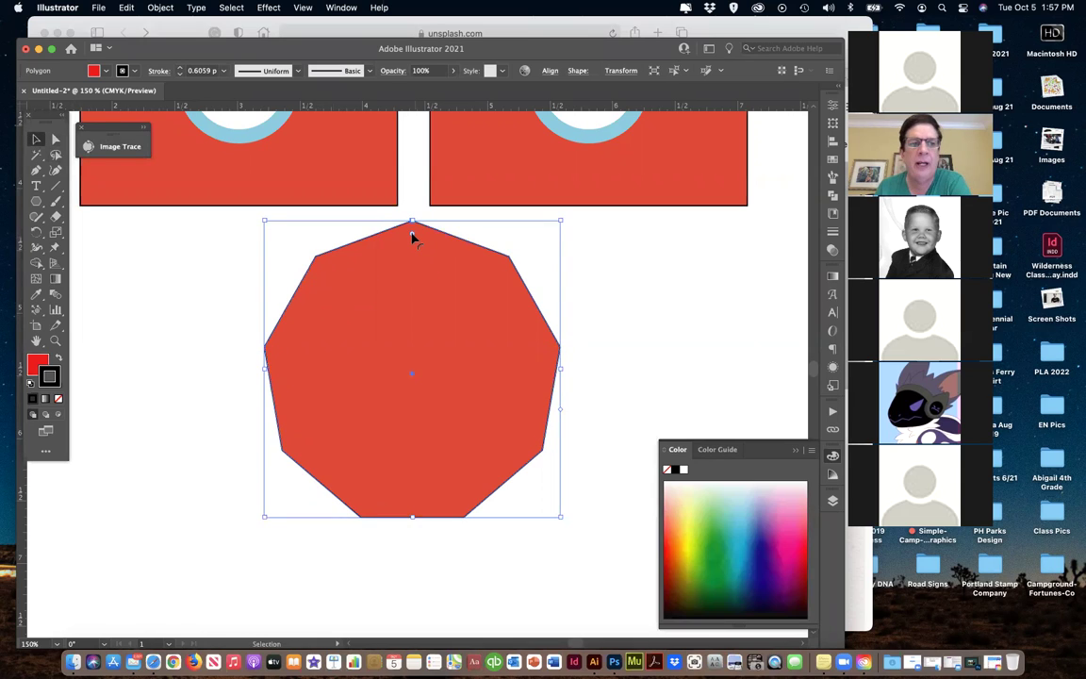
mouse_move(412, 237)
left_mouse_down()
mouse_move(419, 427)
mouse_move(414, 251)
left_mouse_up()
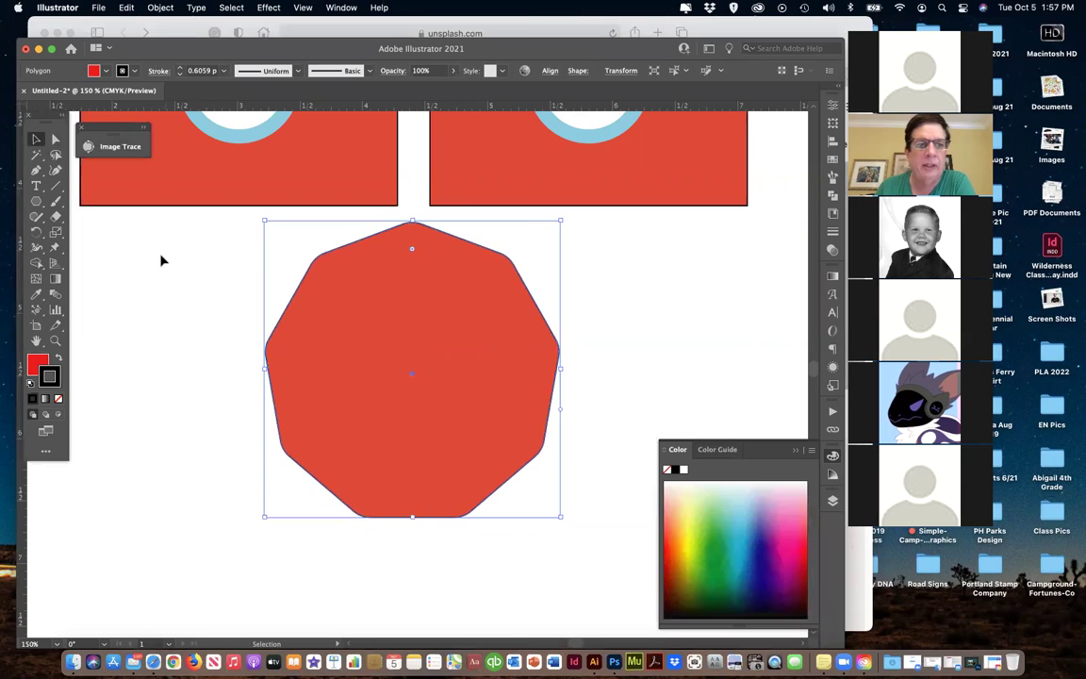
Delete the rounded nine-sided polygon.
left_click(152, 294)
left_click(349, 358)
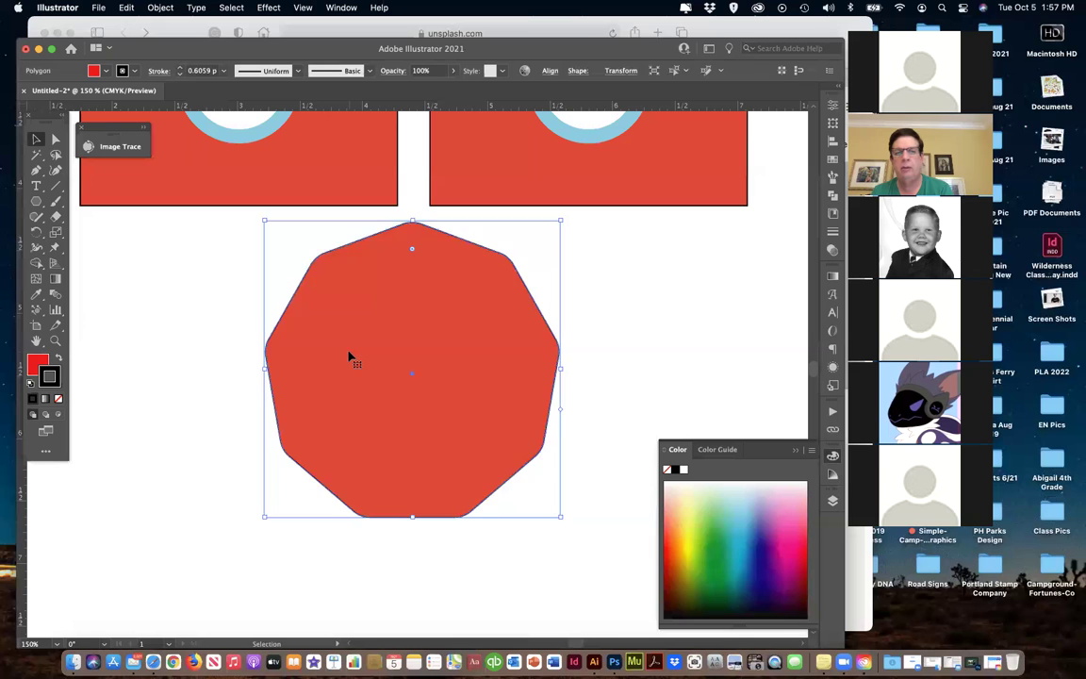
key("Delete")
Create an eight-sided polygon with a 2 in radius and position it just below the two red eye shapes.
left_click(36, 201)
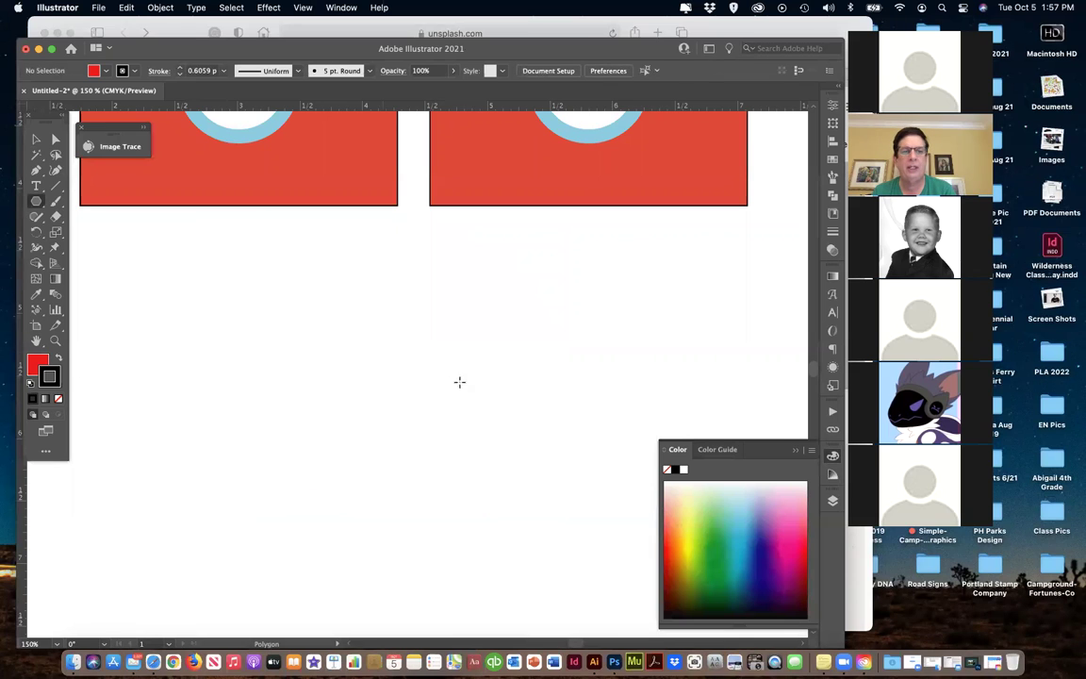
left_click(338, 331)
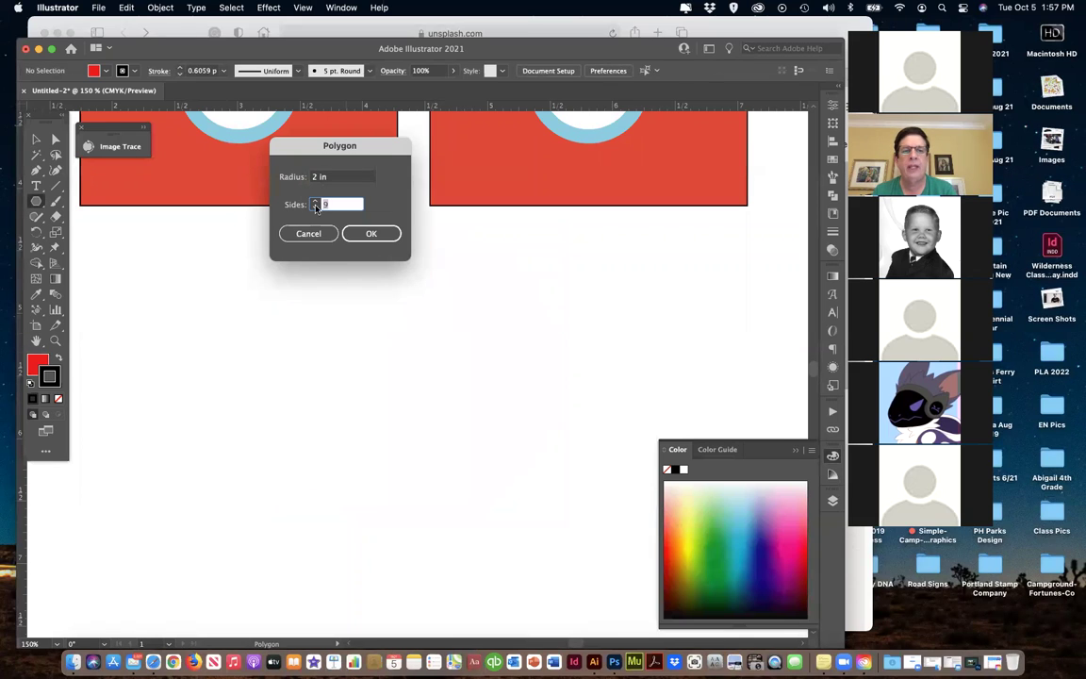
left_click(367, 233)
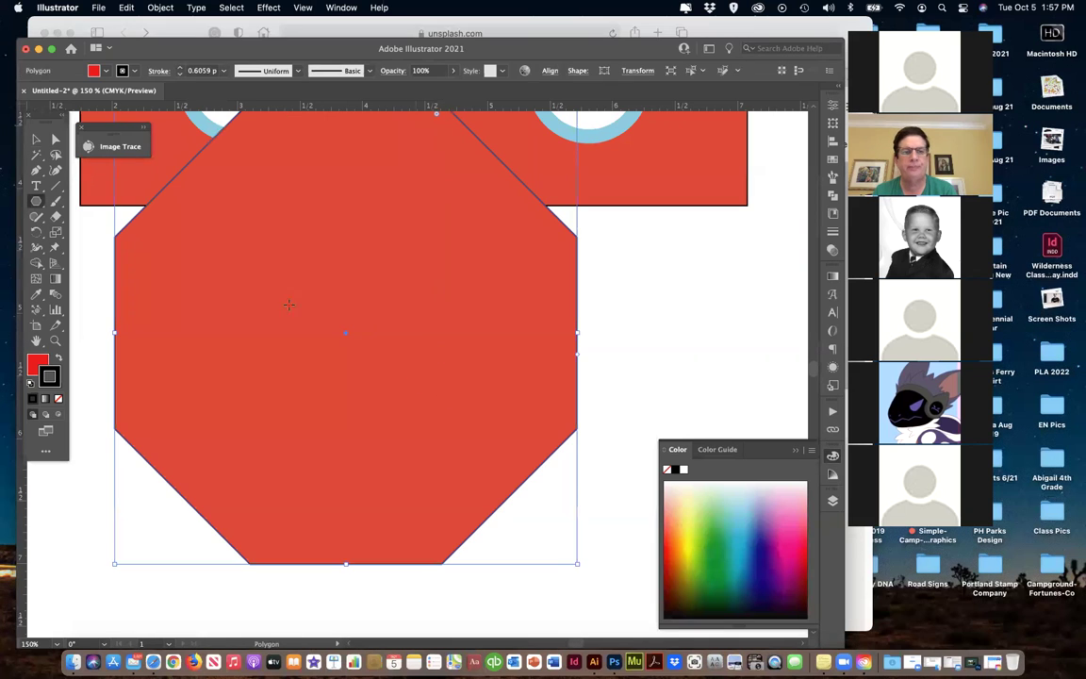
left_click(35, 139)
left_click_drag(337, 293, 388, 364)
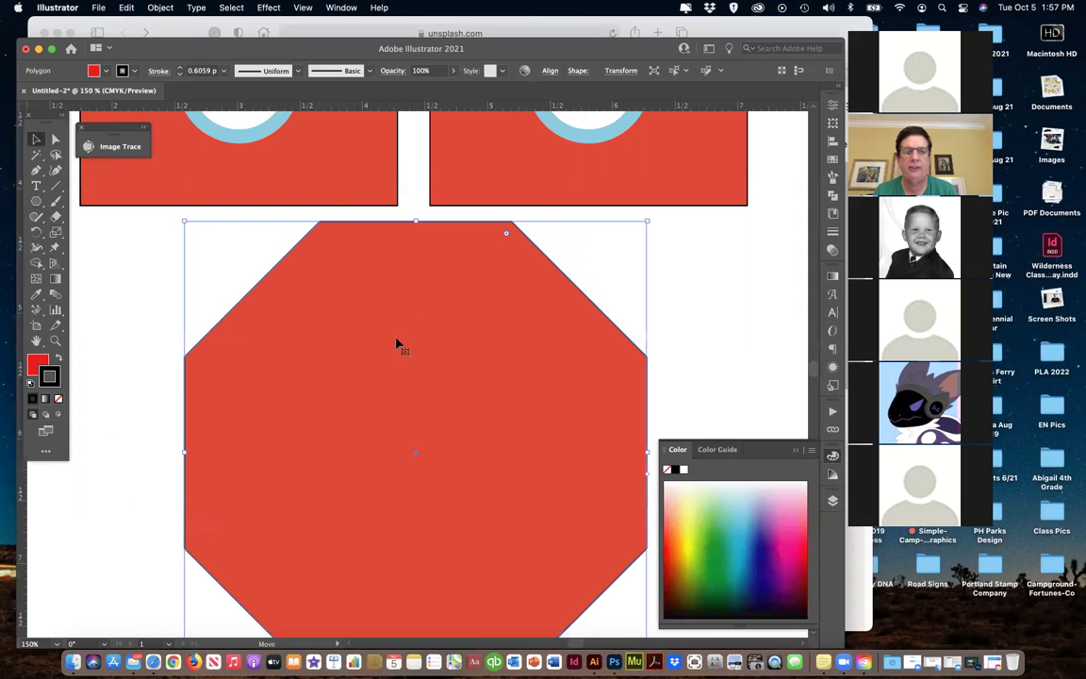
Round all corners of the octagon, scale it to about 3.3 in wide and recentre it below the eye shapes.
left_click_drag(507, 236, 463, 306)
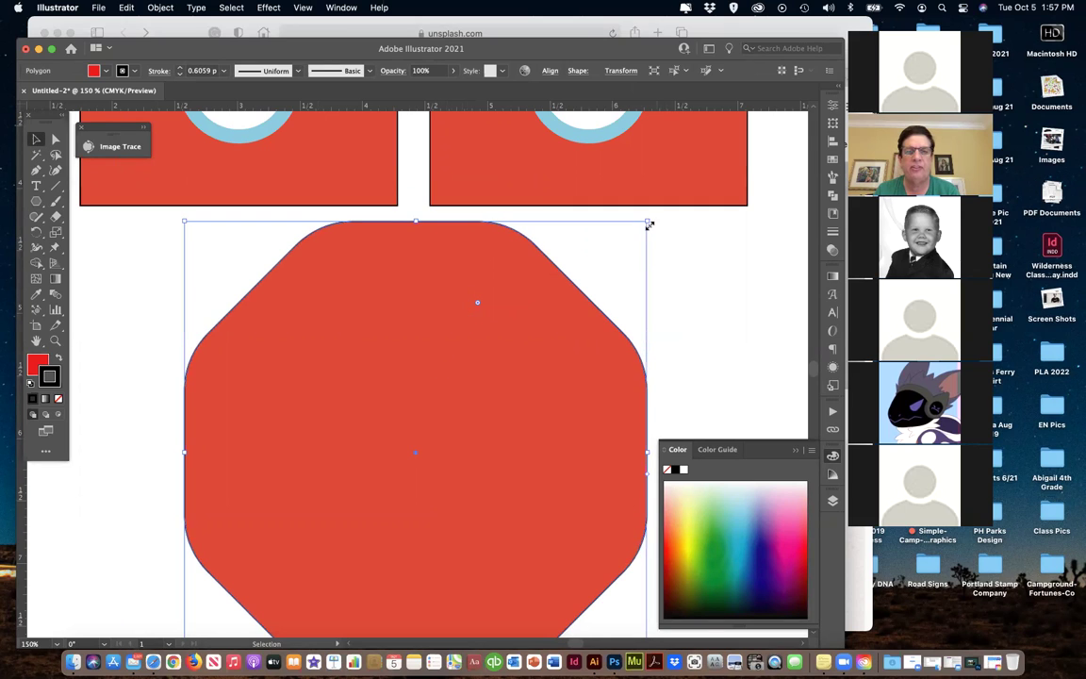
left_click_drag(647, 219, 566, 303)
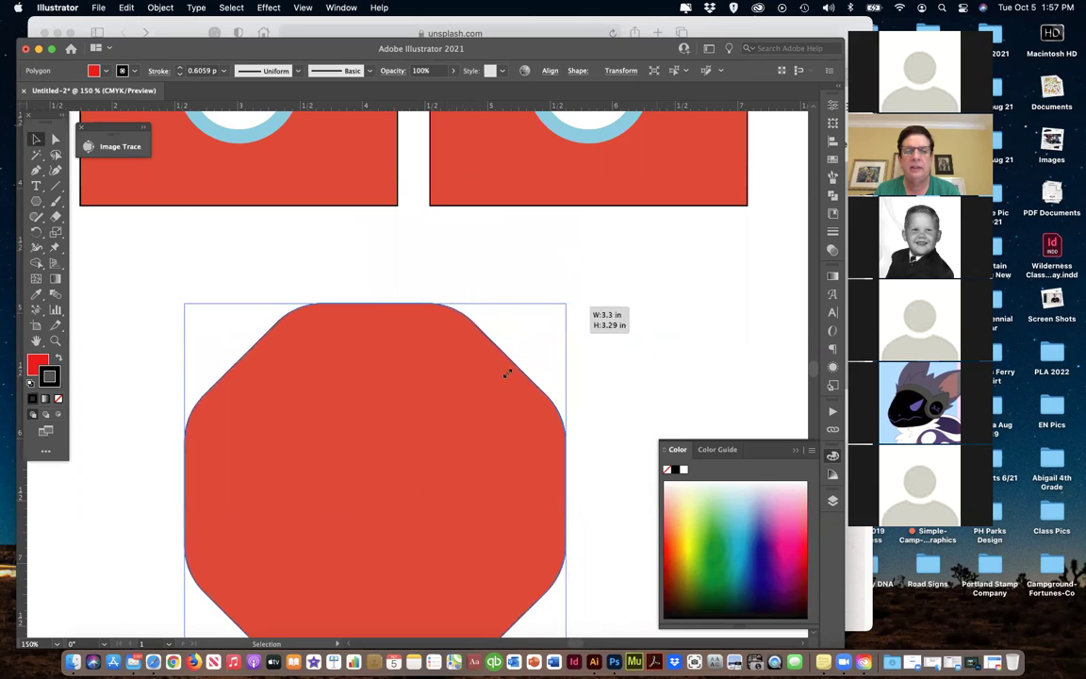
left_click_drag(426, 403, 438, 366)
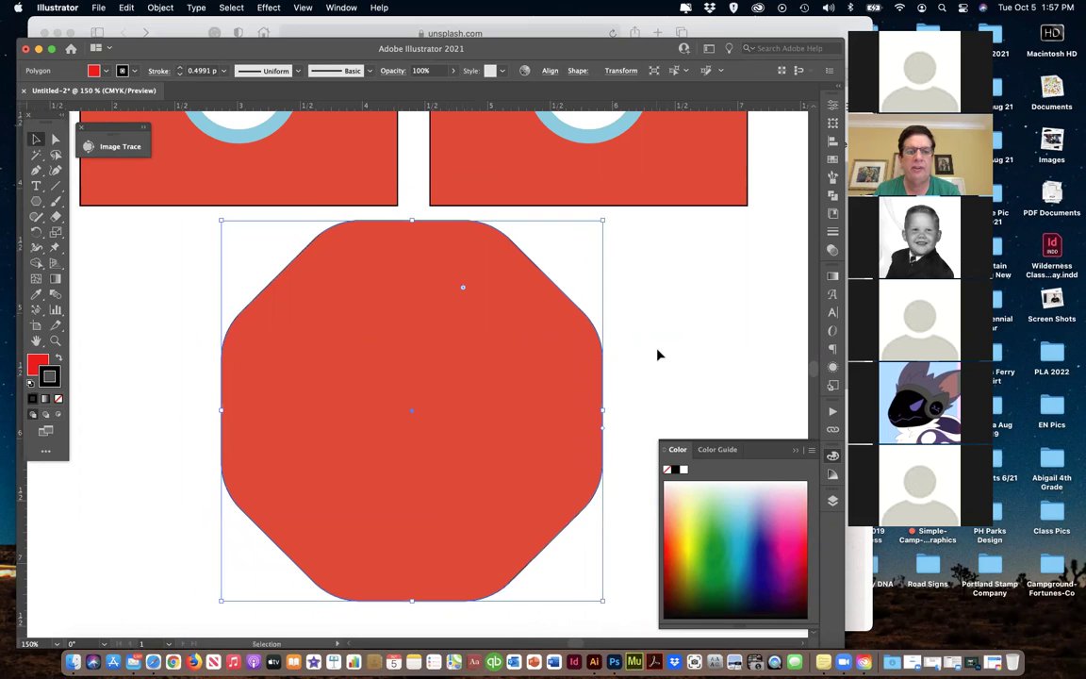
Shrink the rounded octagon to nose size, keep it centred just below the eye shapes, and deselect it.
key("a")
key("super+minus")
key("super+minus")
key("super+minus")
key("v")
left_click(579, 429)
left_click(446, 417)
left_click_drag(475, 432, 414, 365)
left_click(419, 442)
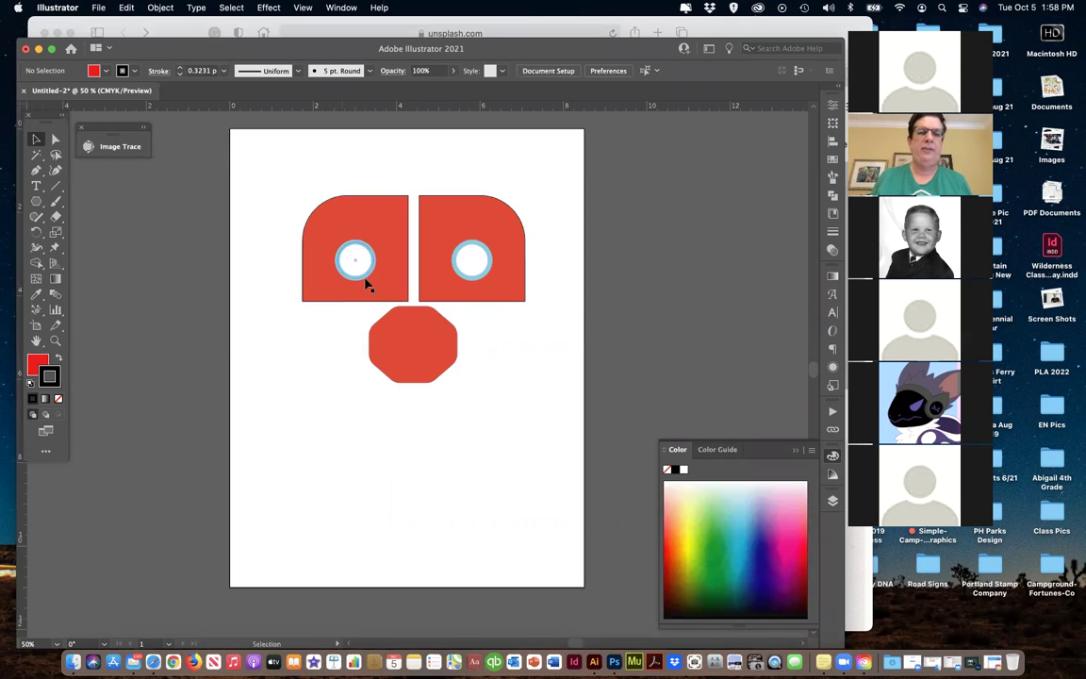
Create a five-point star with radii of 0.3472 in and 0.6944 in on the artboard.
left_click(36, 202)
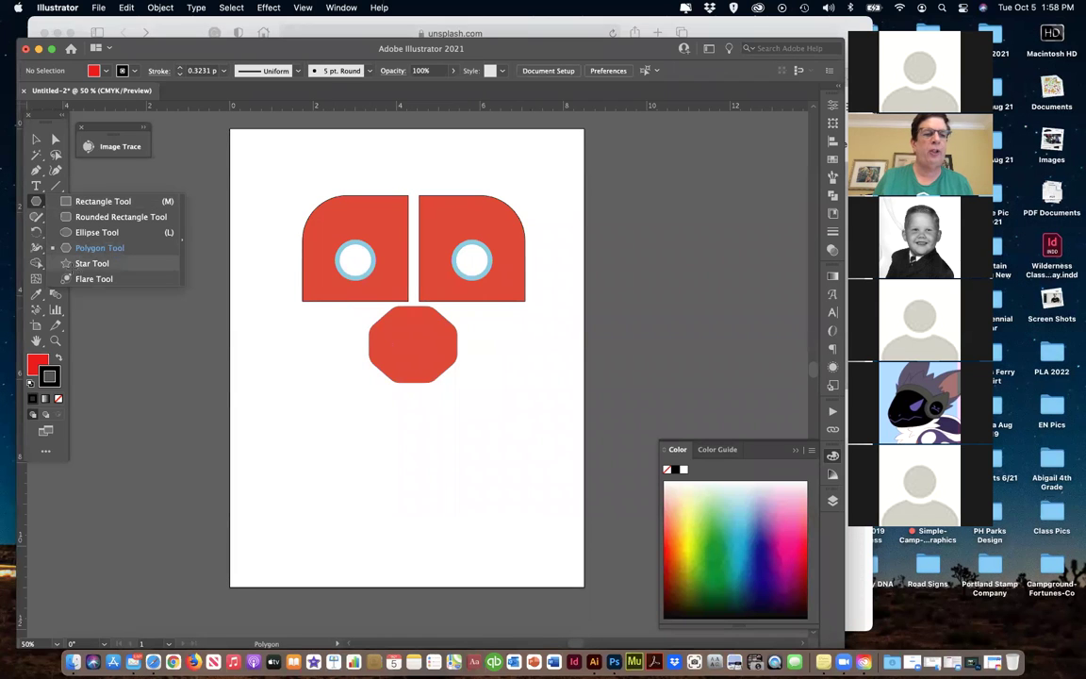
left_click(91, 264)
left_click(235, 369)
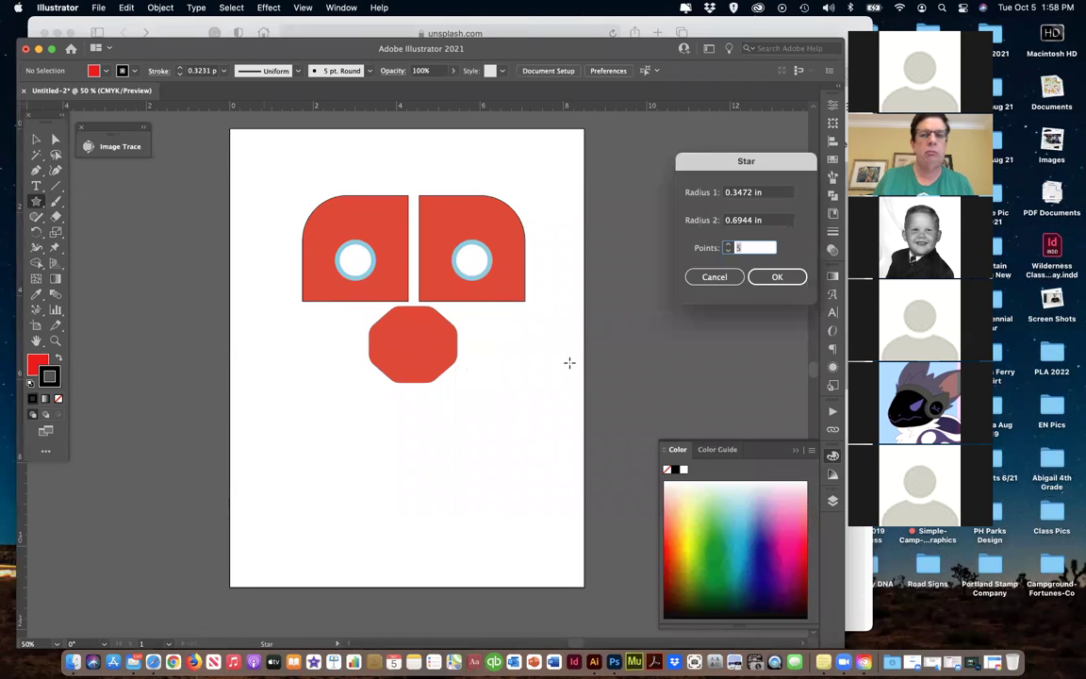
left_click(786, 276)
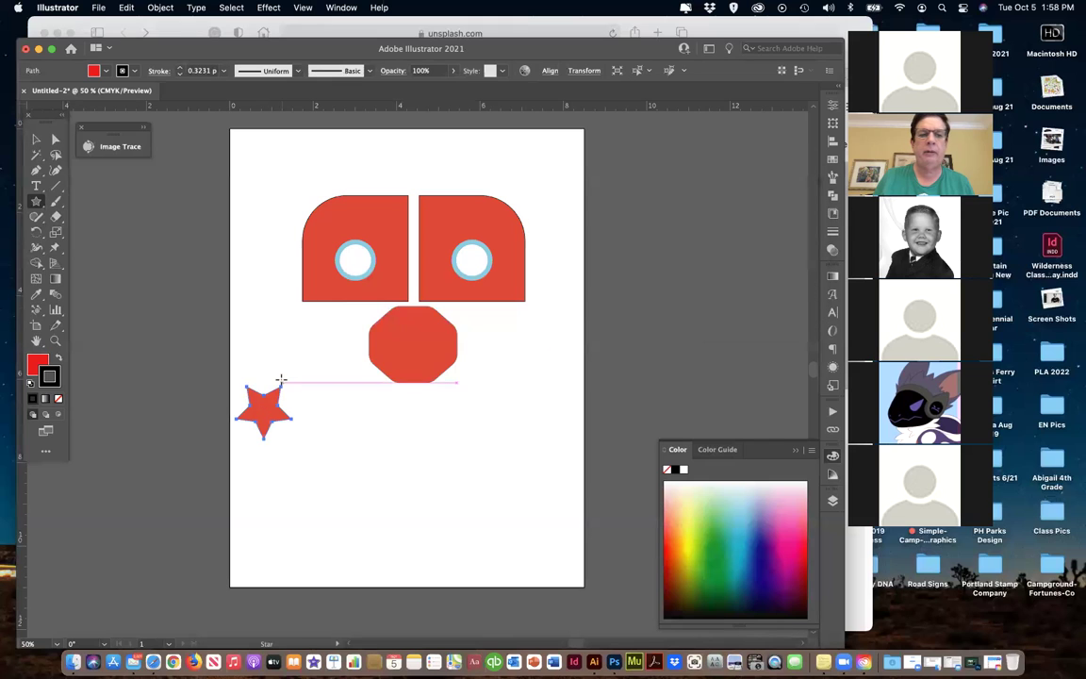
Move the star above the left eye shape's outer corner and place a copy above the right eye shape's outer corner.
left_click(35, 140)
left_click_drag(264, 428, 304, 197)
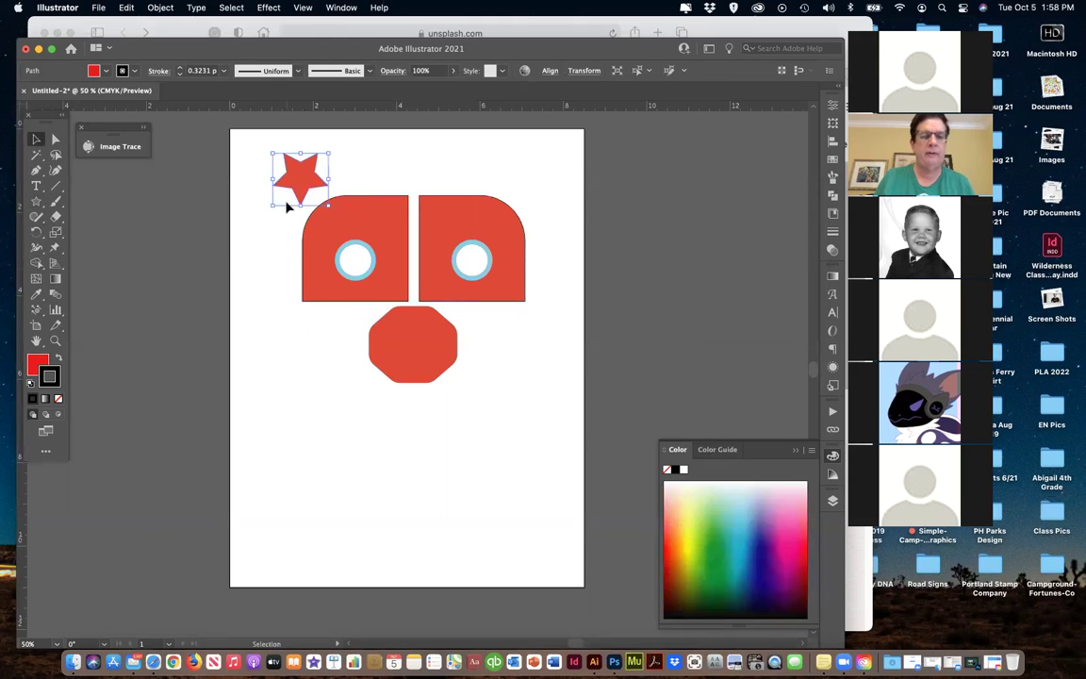
left_click_drag(323, 176, 529, 187)
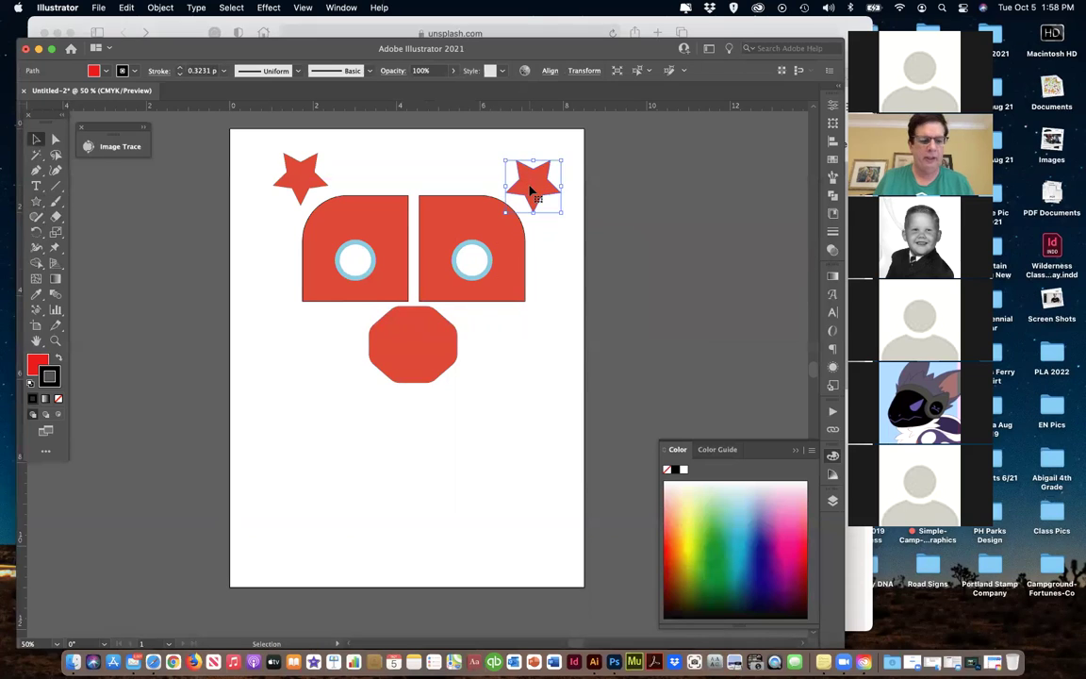
Fill both stars with orange, give them a black outline and thicken that outline.
left_click(298, 181, "shift")
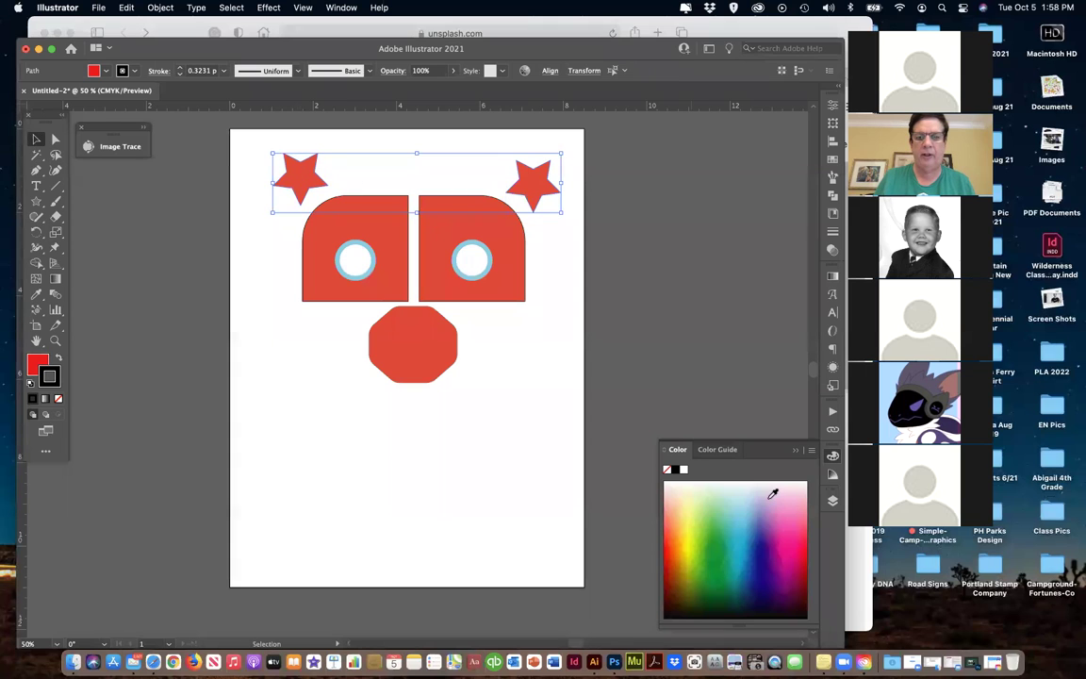
left_click(832, 162)
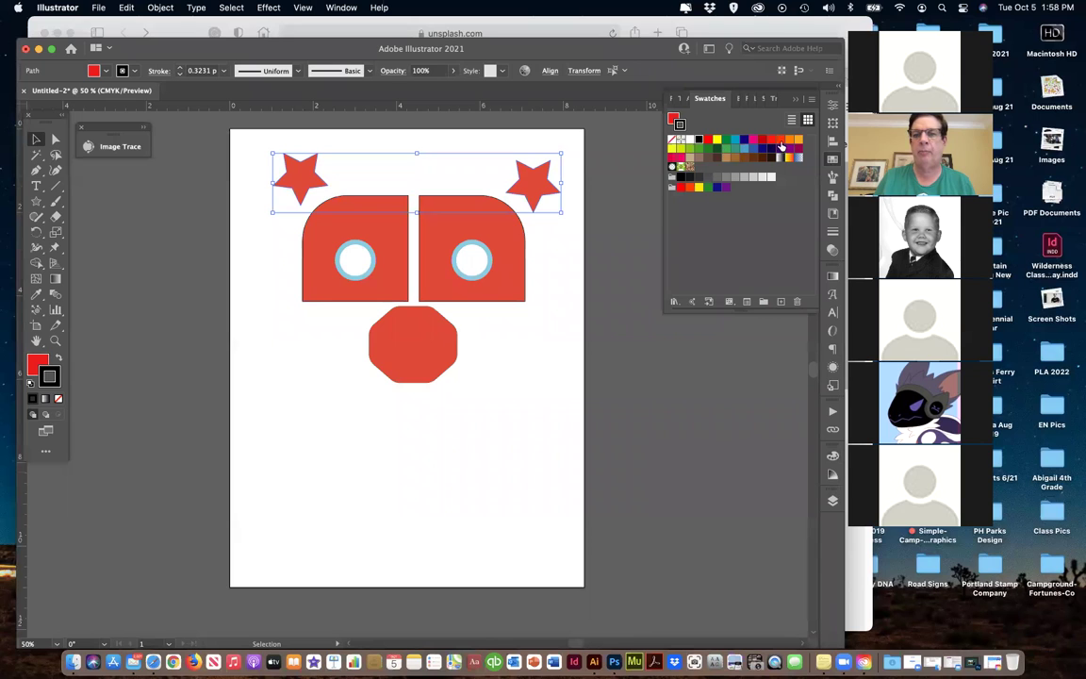
left_click(790, 142)
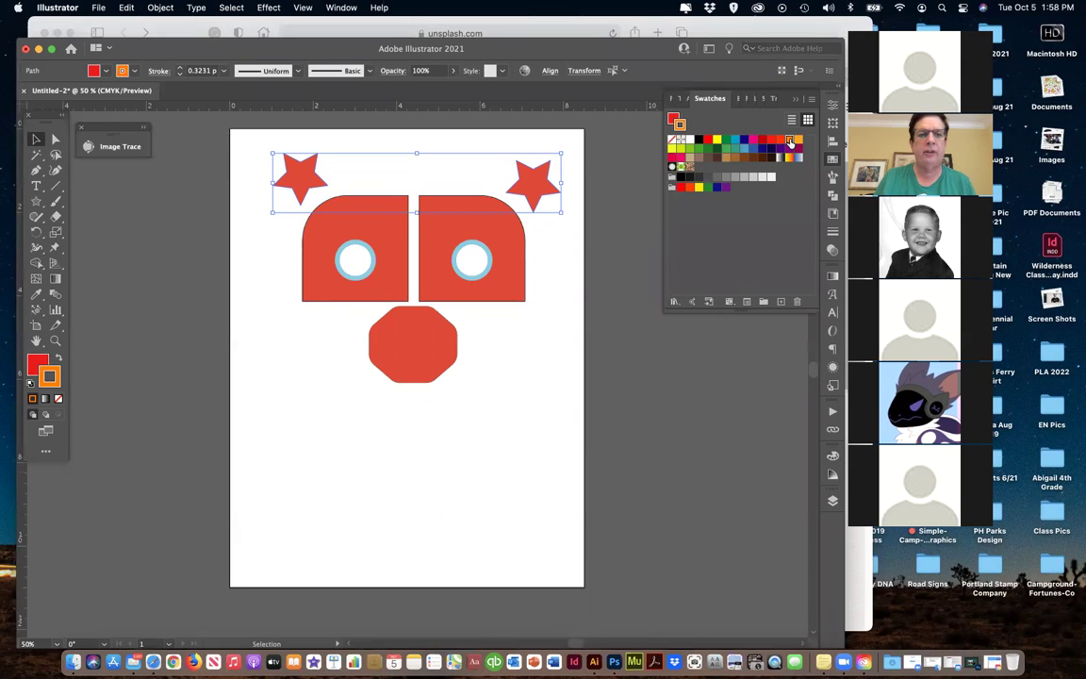
left_click(672, 121)
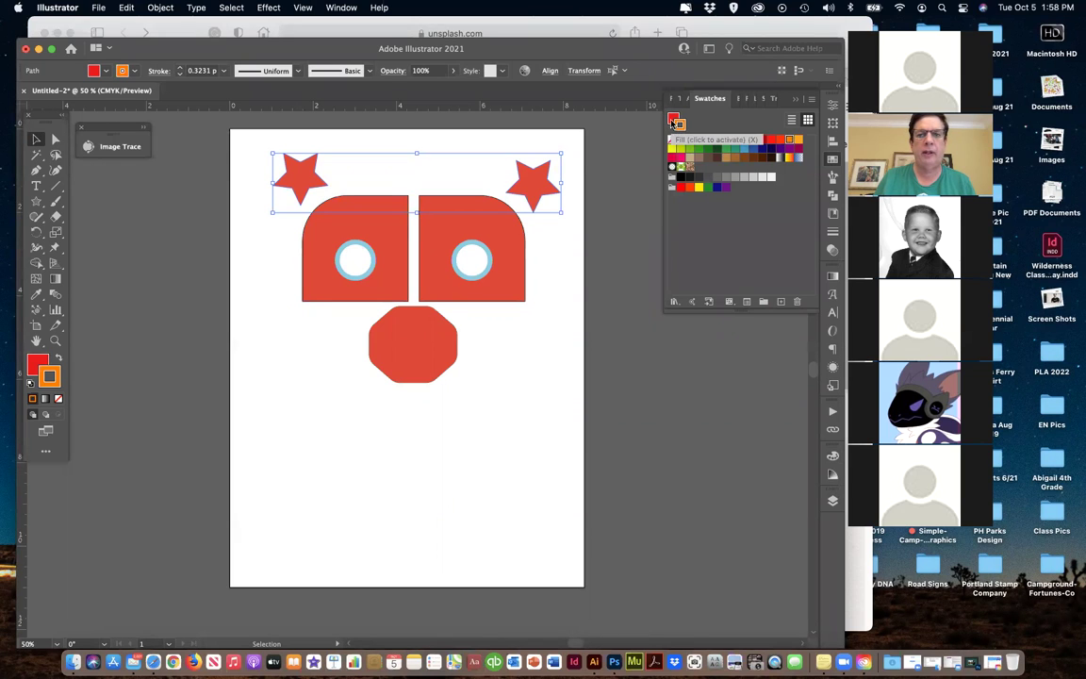
left_click(789, 142)
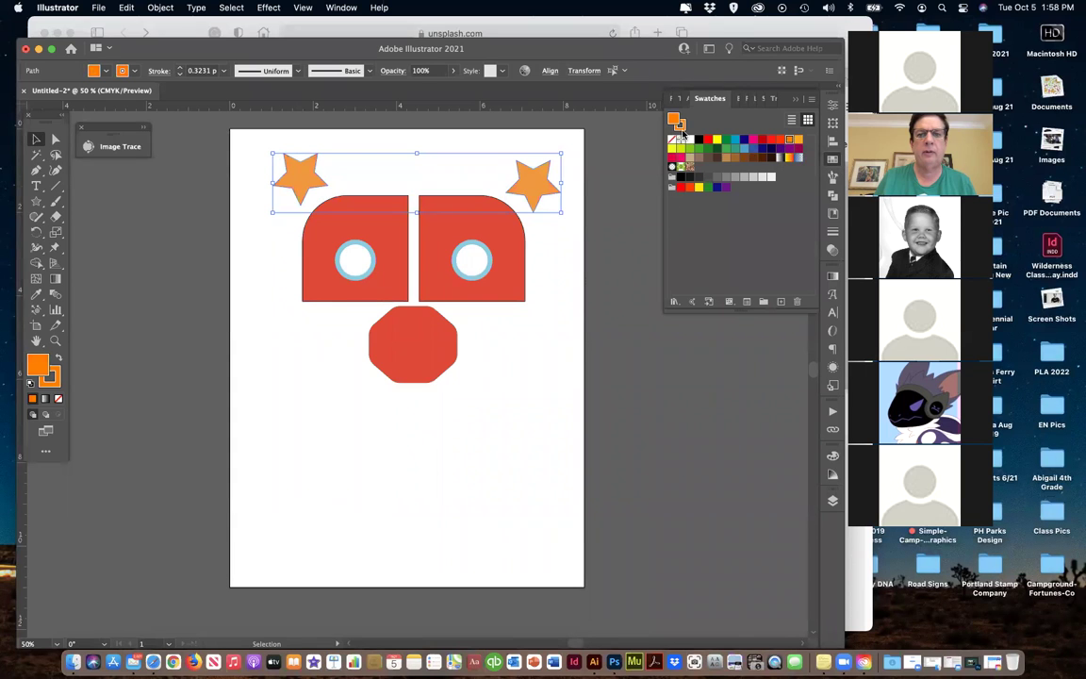
left_click(680, 125)
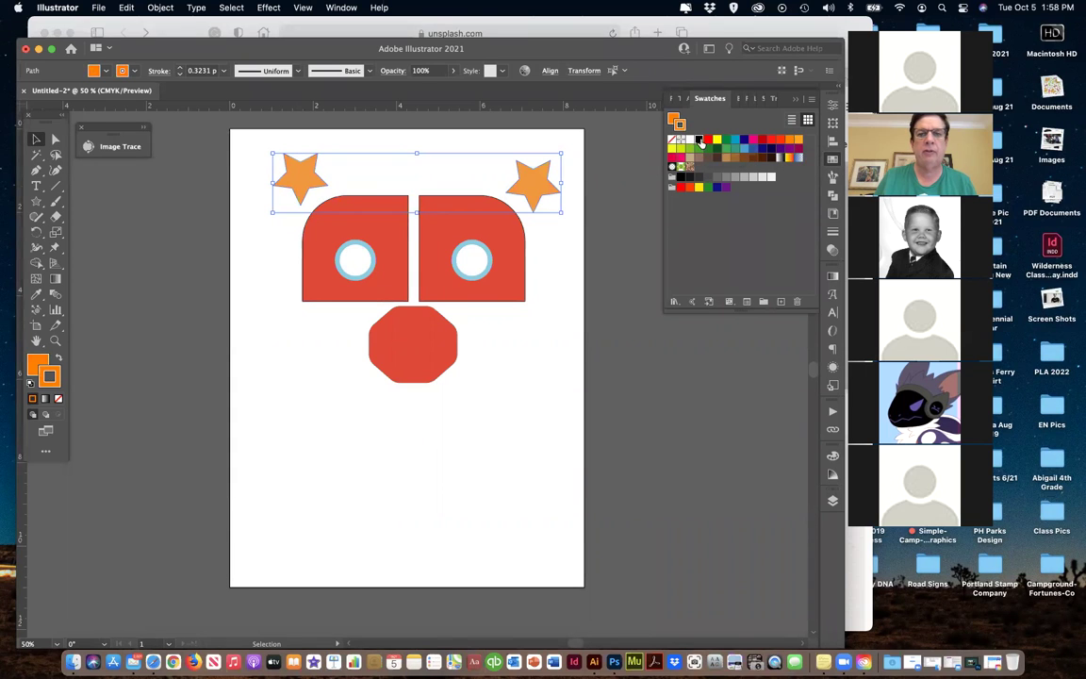
left_click(708, 139)
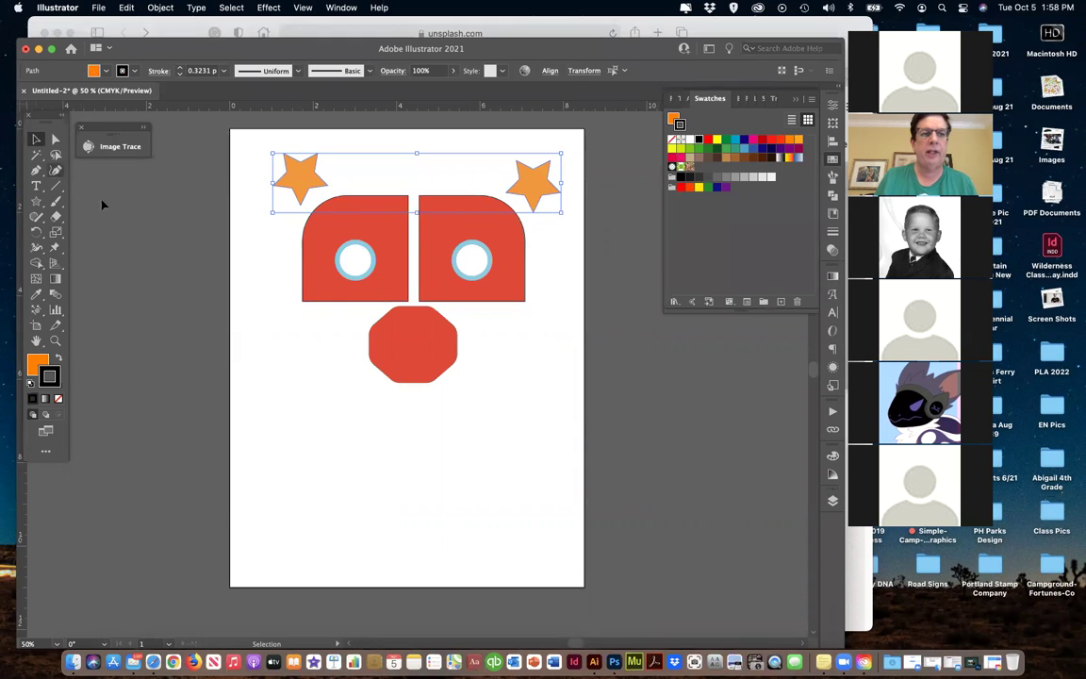
left_click(180, 71)
left_click(180, 70)
left_click(197, 203)
Thicken the black outlines of both eye shapes and the nose polygon to 2 pt.
left_click(327, 289)
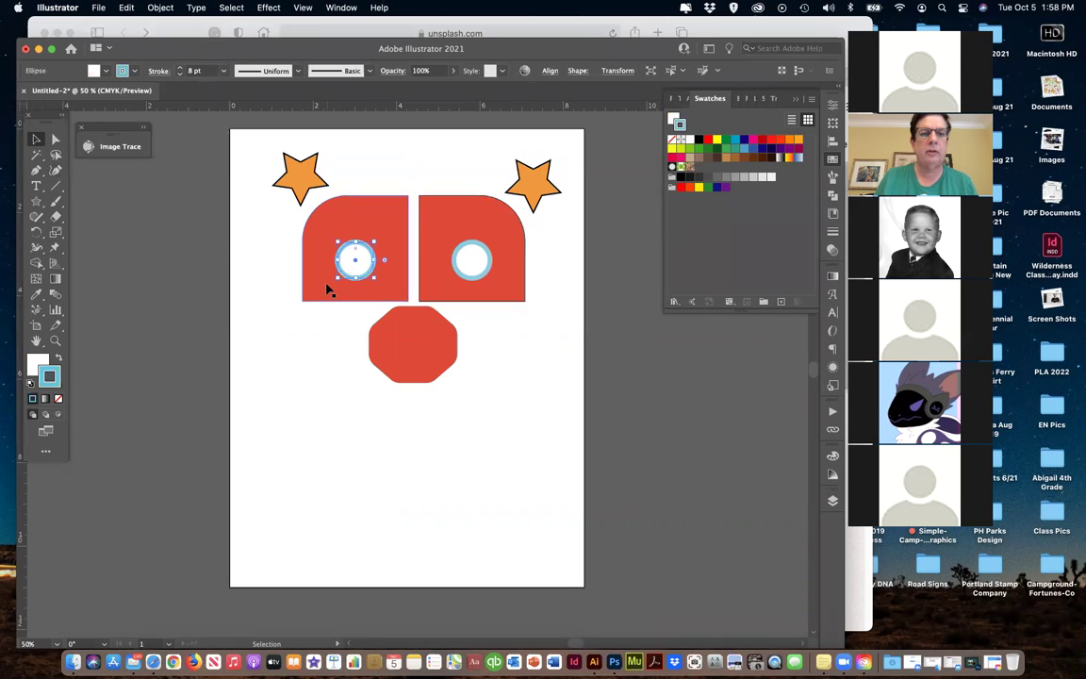
left_click(179, 71)
left_click(442, 227)
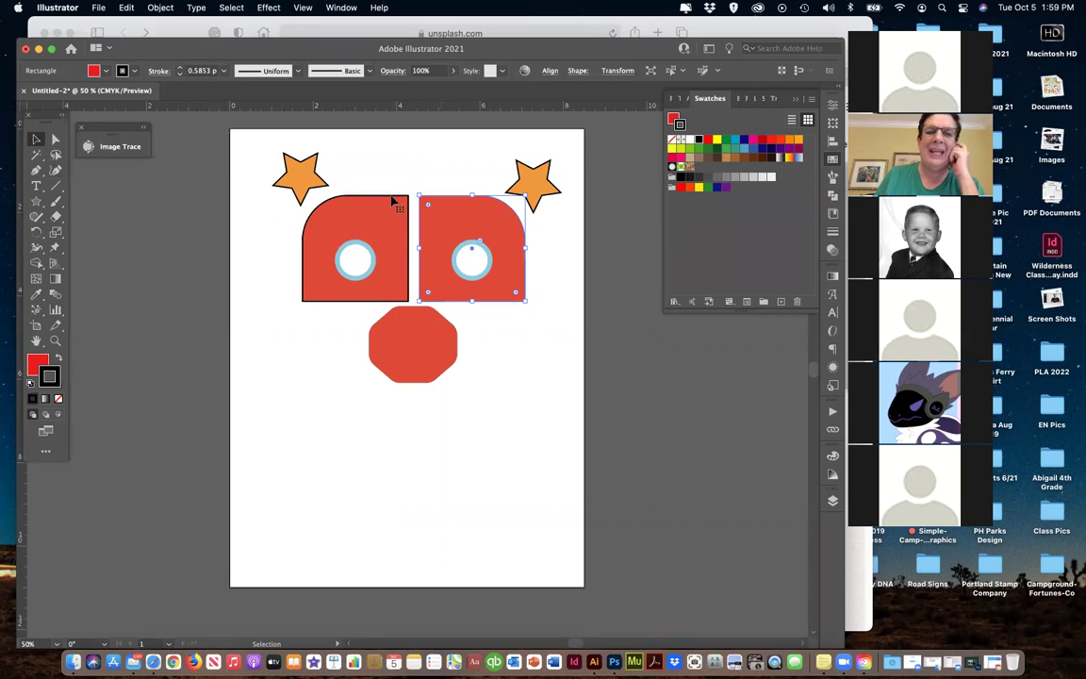
left_click(179, 67)
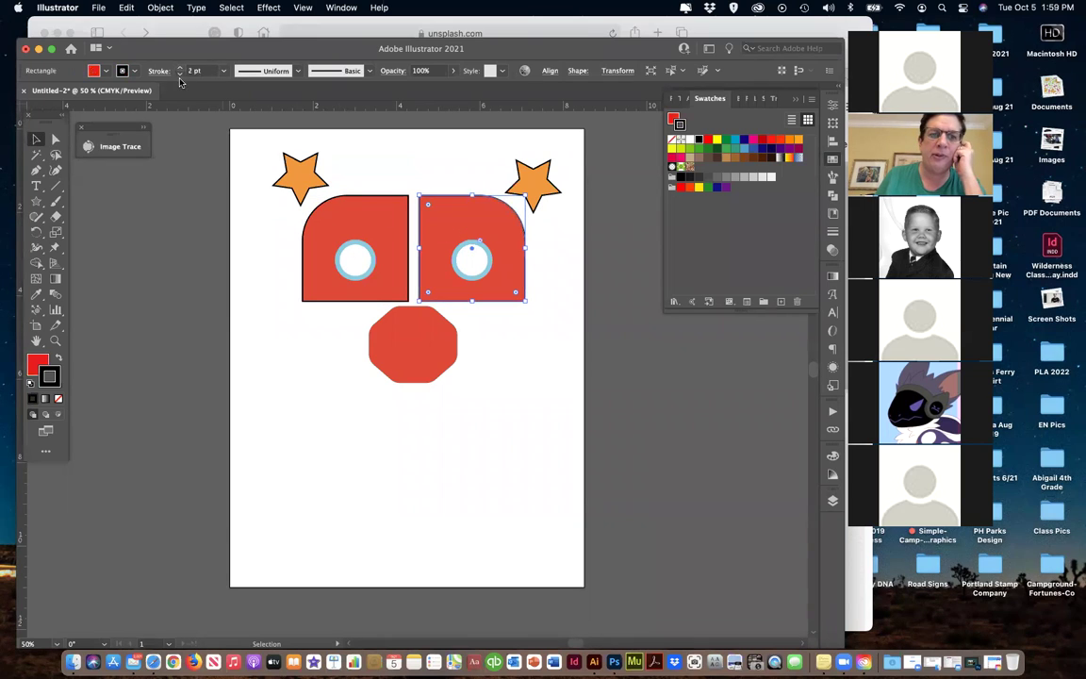
left_click(403, 338)
left_click(179, 66)
left_click(177, 234)
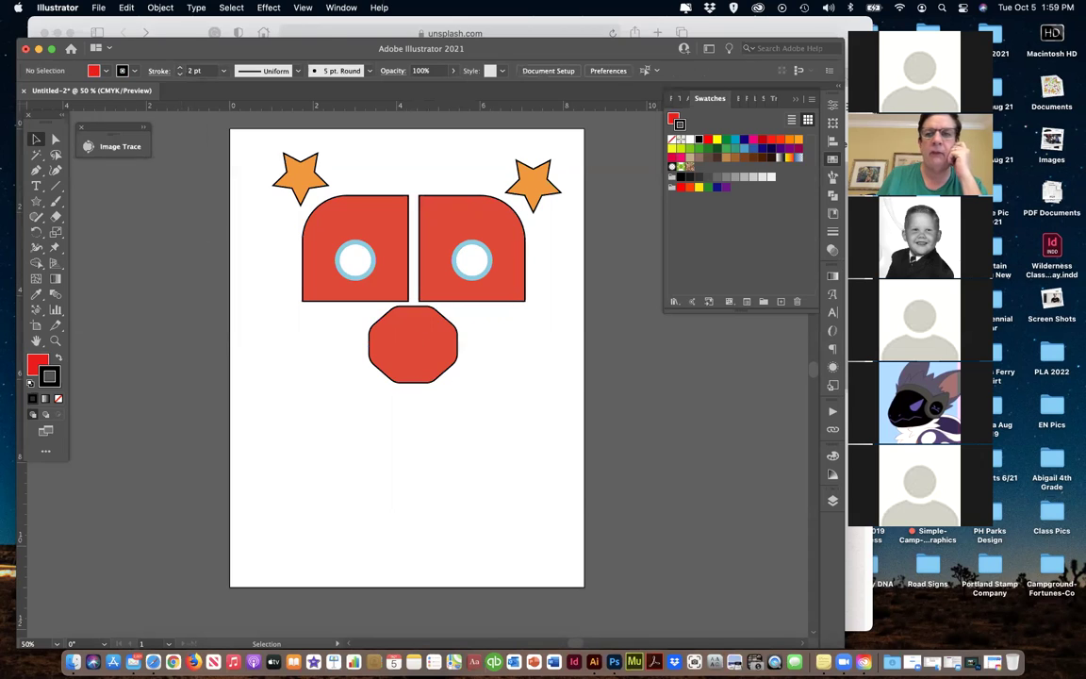
left_click(836, 158)
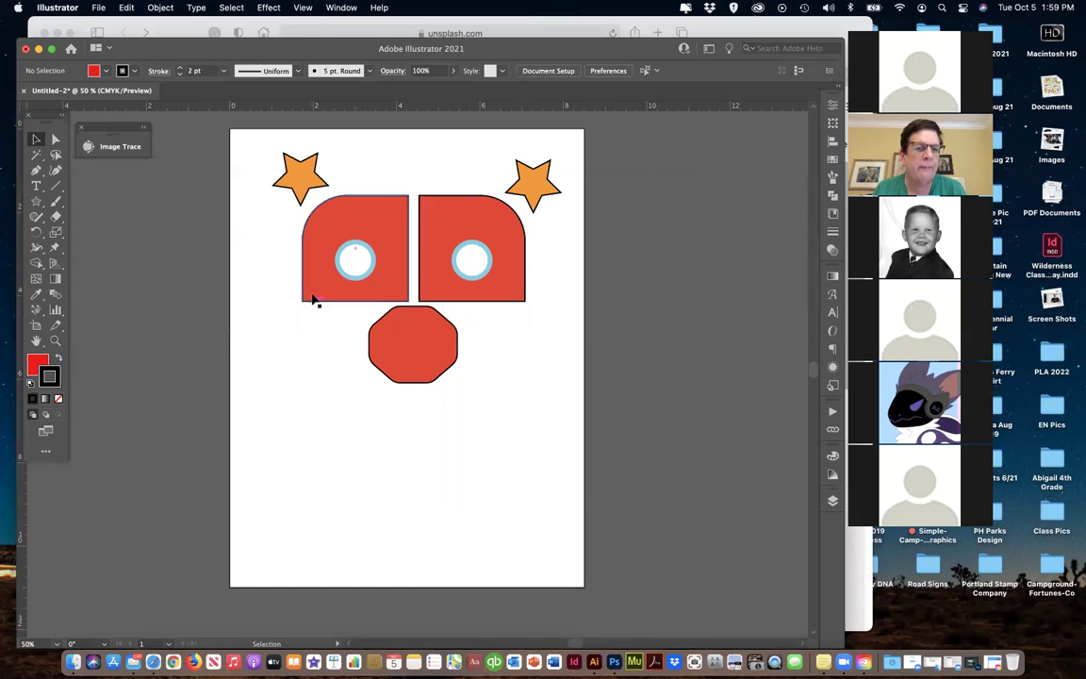
Draw a wide, flat ellipse below the nose and pull its top anchor point down about 1.36 in to form a smile.
left_click(37, 202)
left_click(97, 232)
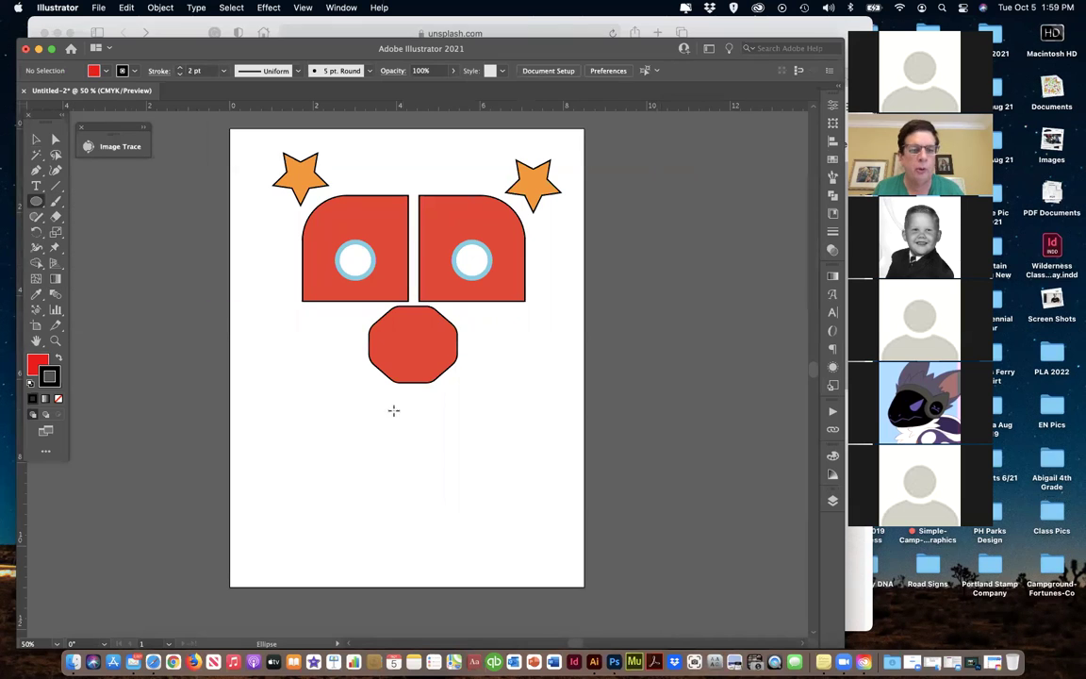
mouse_move(289, 412)
left_mouse_down()
mouse_move(366, 446)
mouse_move(546, 468)
mouse_move(540, 493)
mouse_move(522, 492)
mouse_move(536, 497)
left_mouse_up()
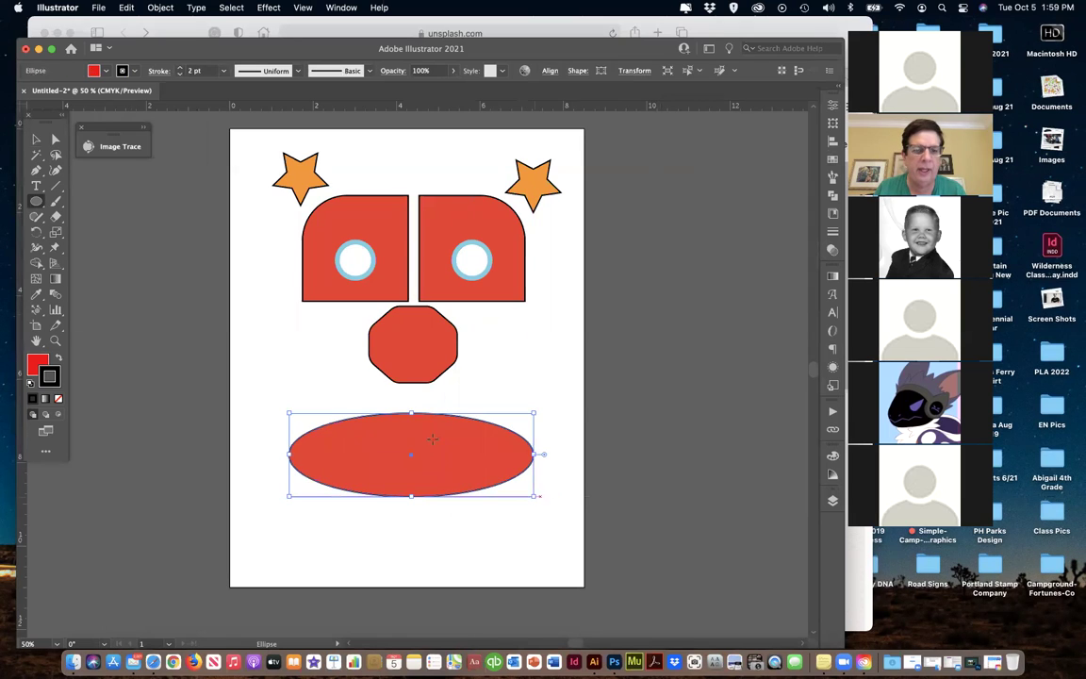
key("a")
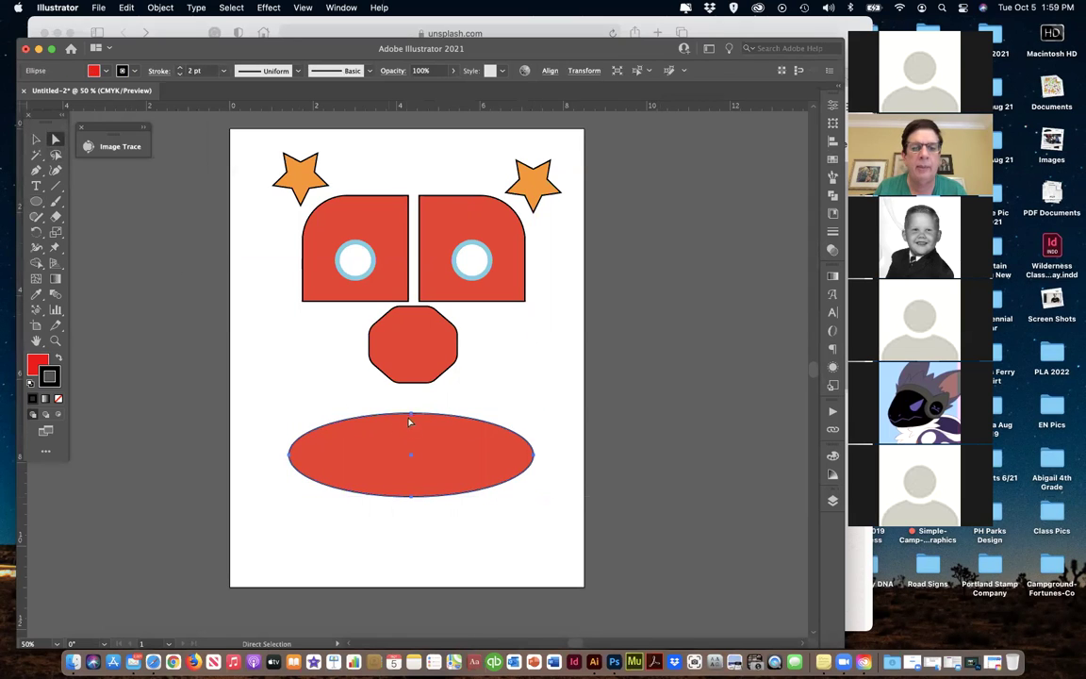
left_click(411, 420)
left_click_drag(411, 419, 410, 474)
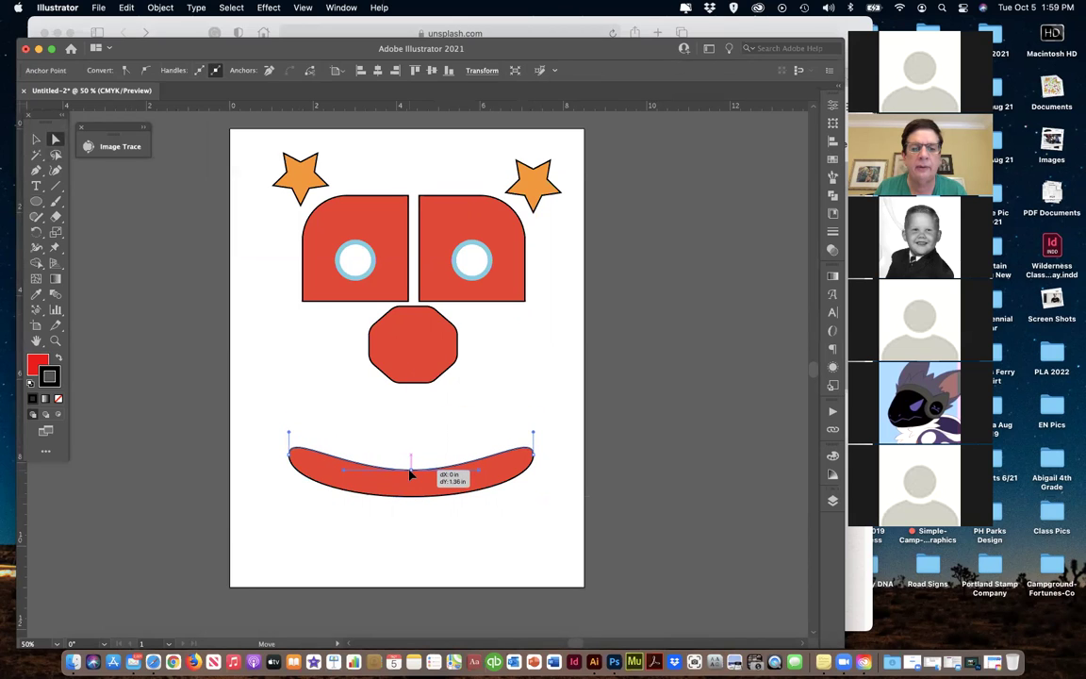
Move the smile up until its upper edge sits just beneath the nose.
left_click(36, 139)
left_click(311, 438)
left_click_drag(397, 494, 399, 421)
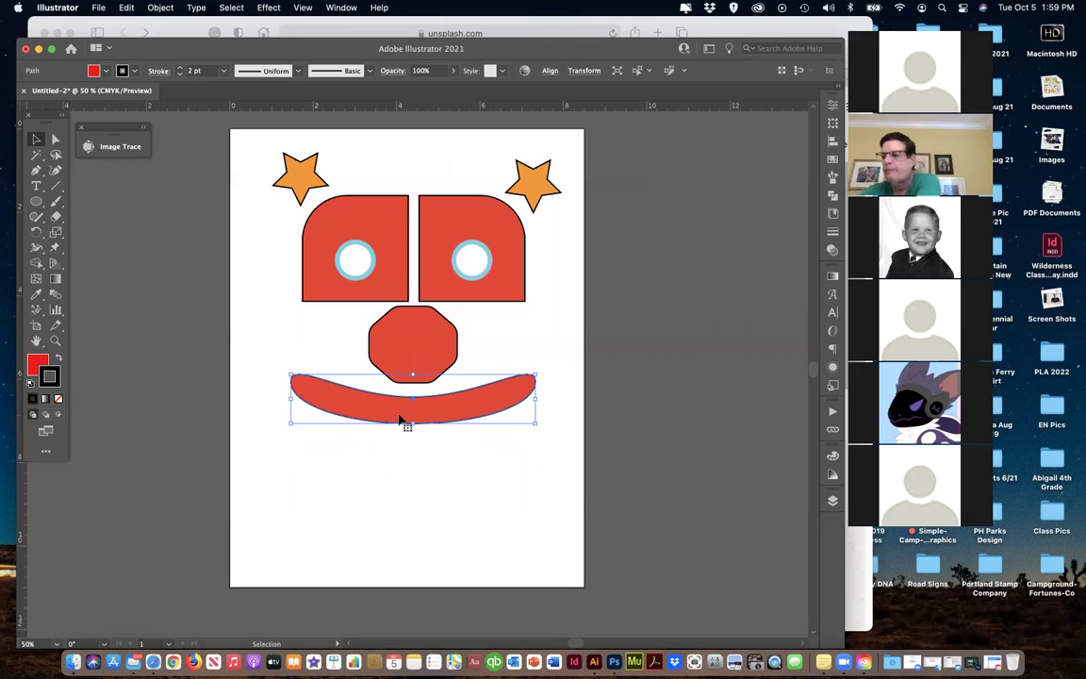
Draw a very large head ellipse and centre it over all the facial features.
left_click(36, 201)
key("super+shift+a")
left_click_drag(247, 133, 671, 611)
key("v")
left_click_drag(437, 369, 396, 325)
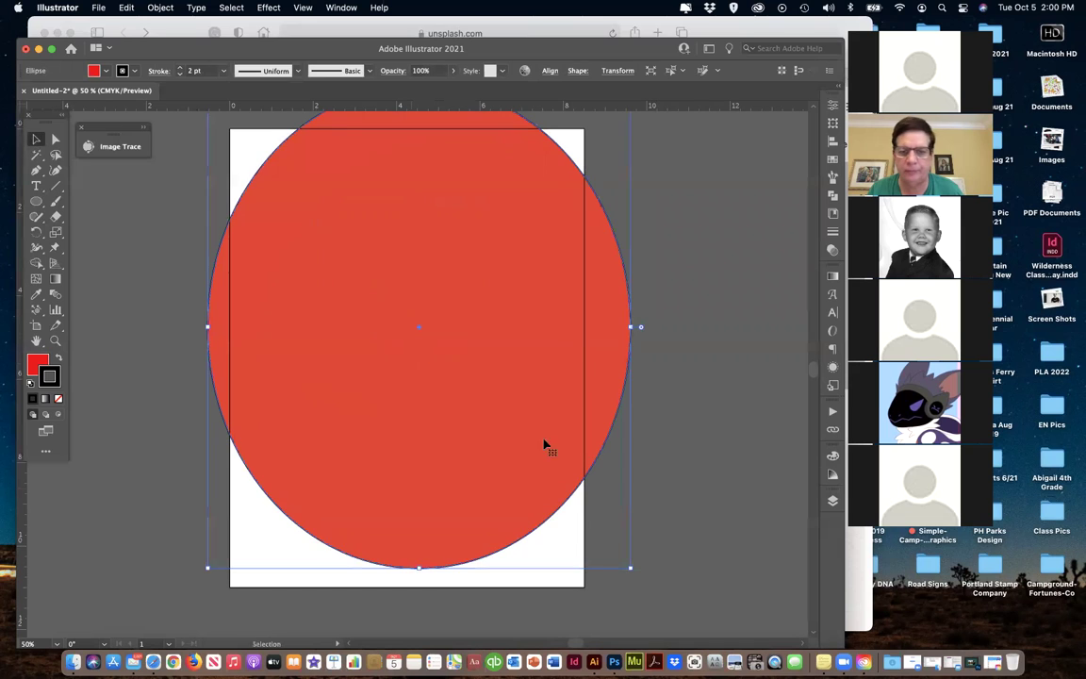
Reorder the large head ellipse to the bottom of Layer 1 so it lies behind the facial features.
left_click(833, 501)
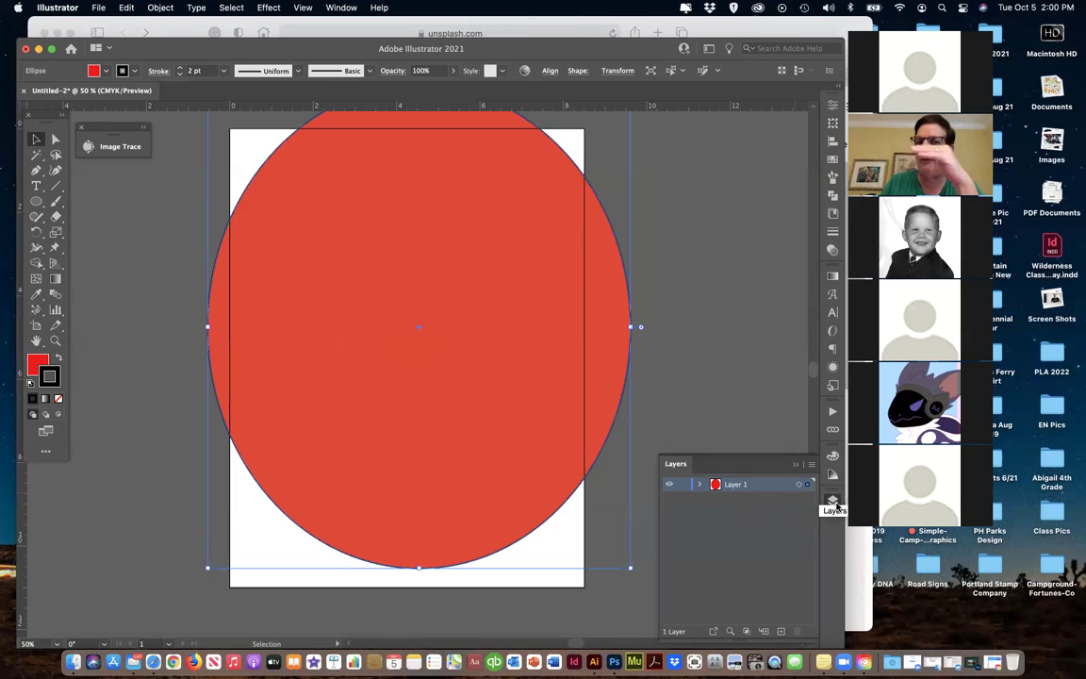
left_click(700, 485)
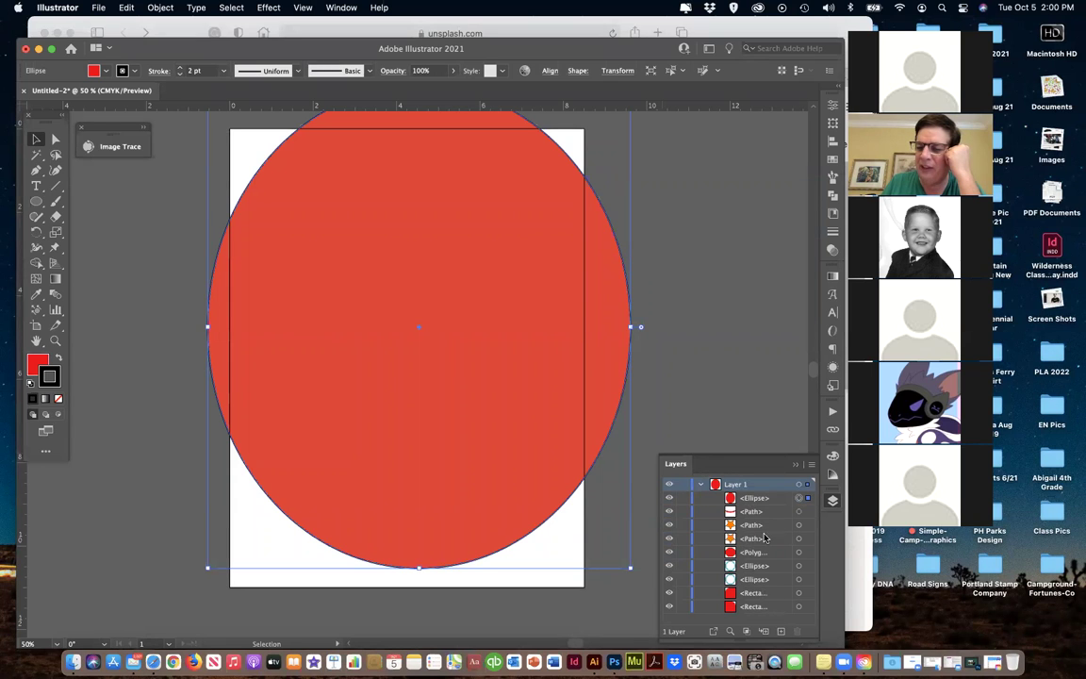
left_click(669, 500)
left_click(668, 499)
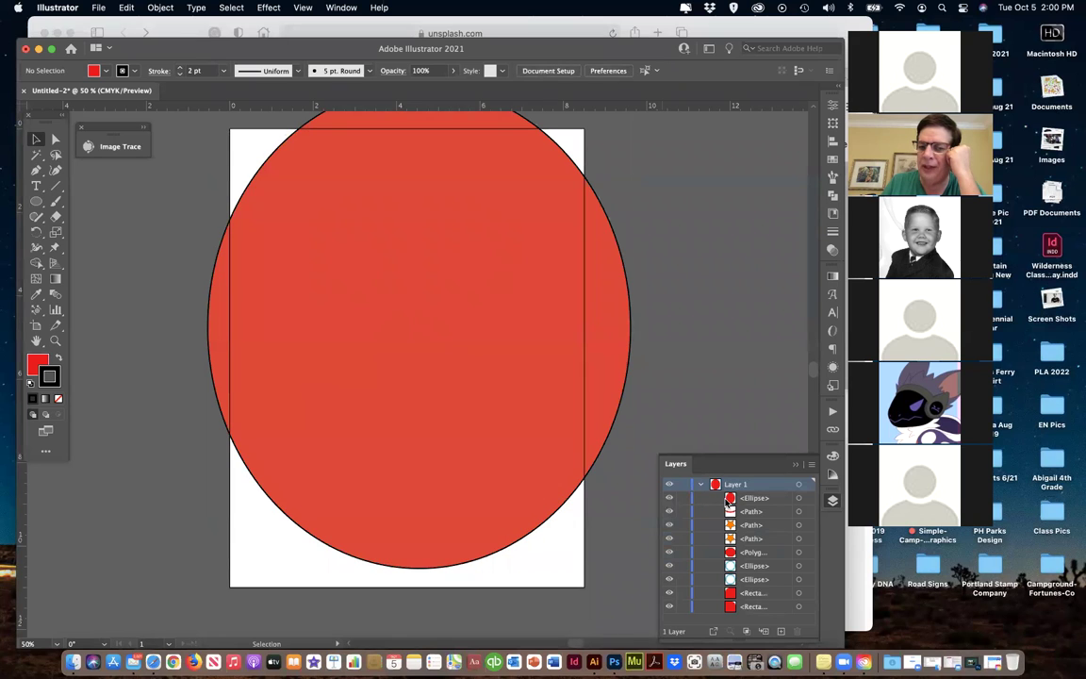
left_click_drag(734, 500, 757, 610)
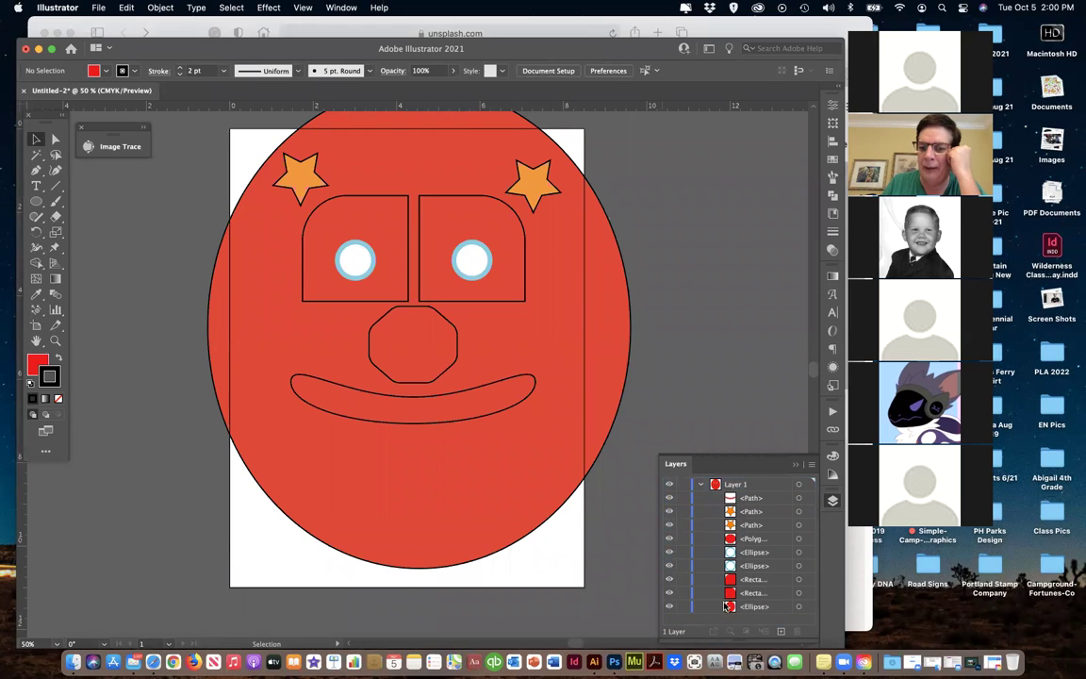
left_click(588, 431)
left_click(131, 401)
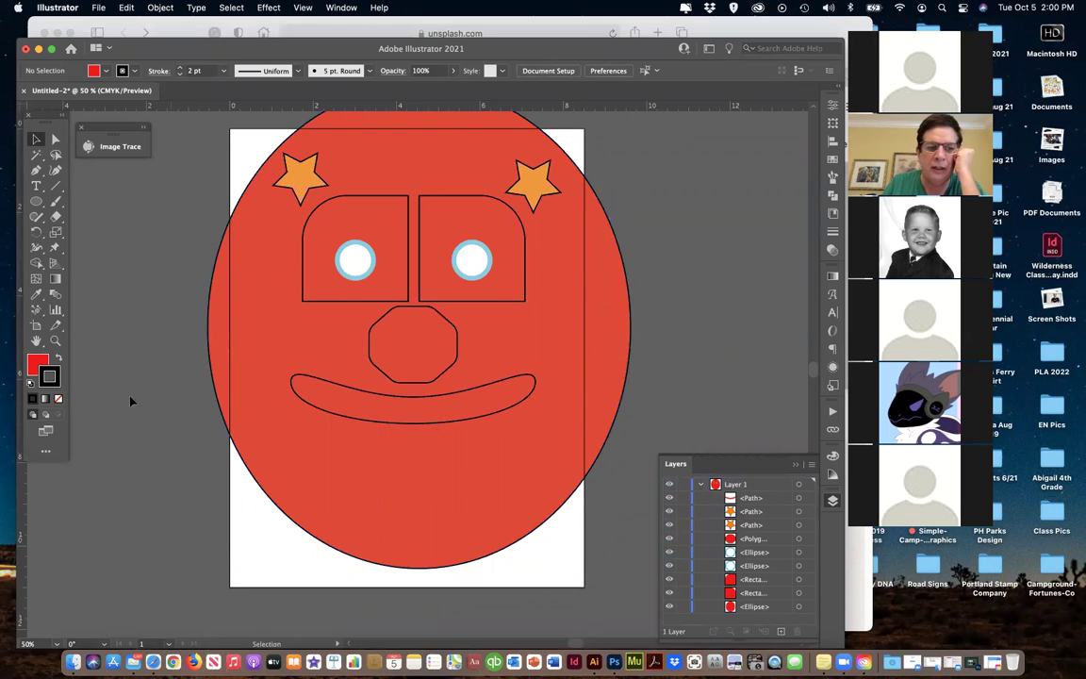
Recolour the large head ellipse with a light blue fill and deselect it.
left_click(294, 433)
double_click(34, 362)
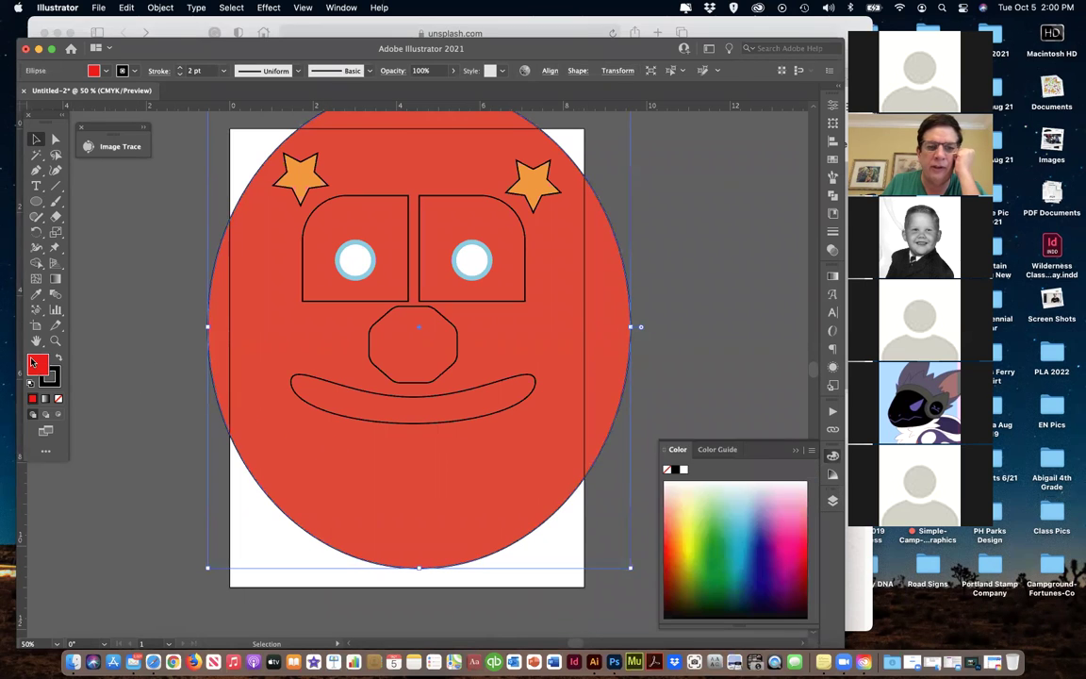
left_click(609, 429)
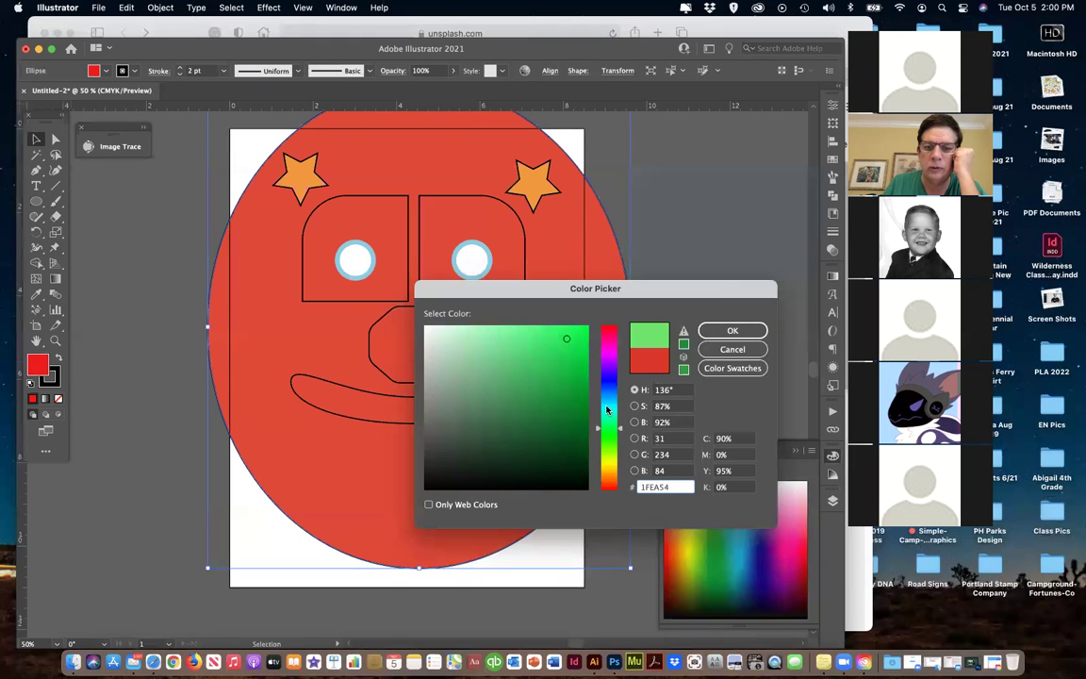
left_click(606, 409)
left_click(733, 330)
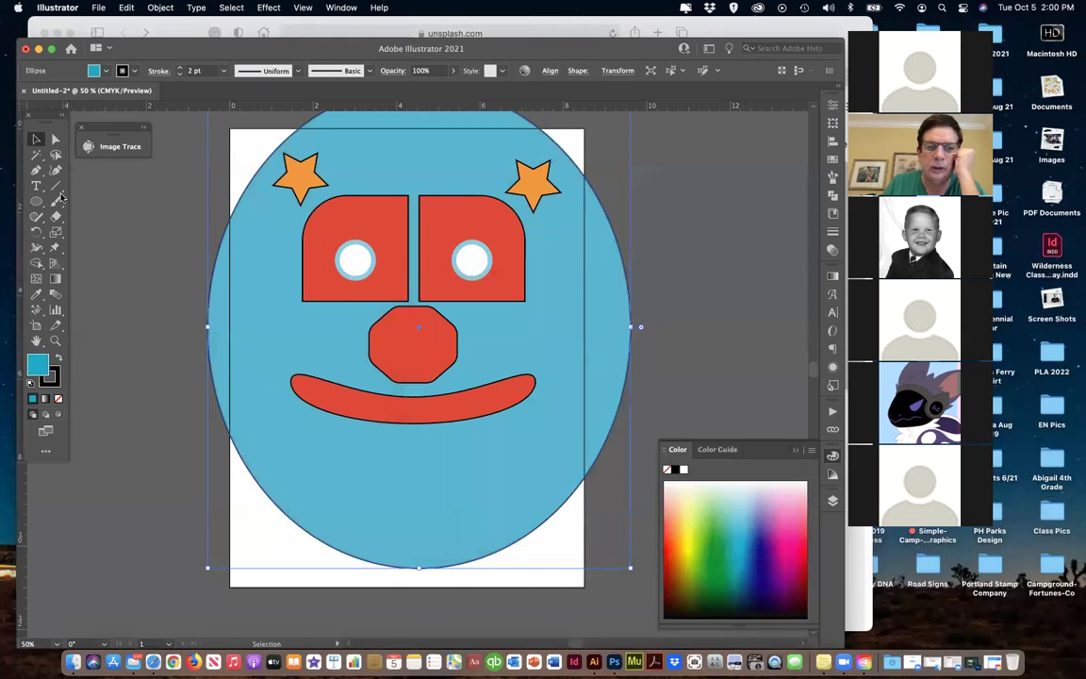
left_click(121, 242)
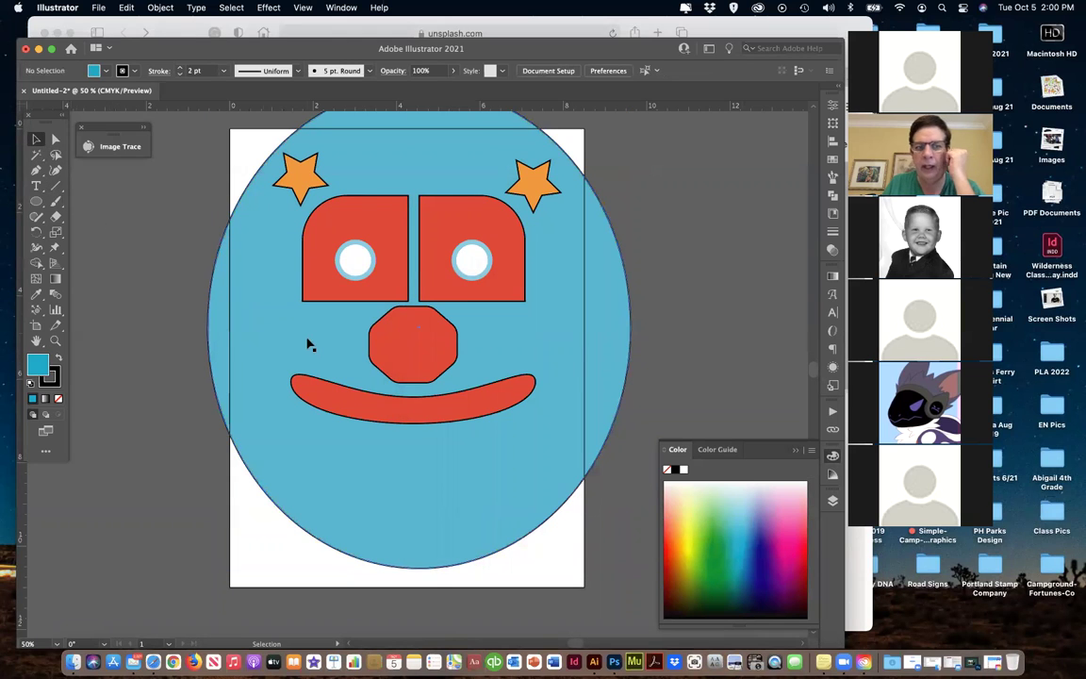
Nudge the blue head ellipse slightly to the left.
left_click(439, 477)
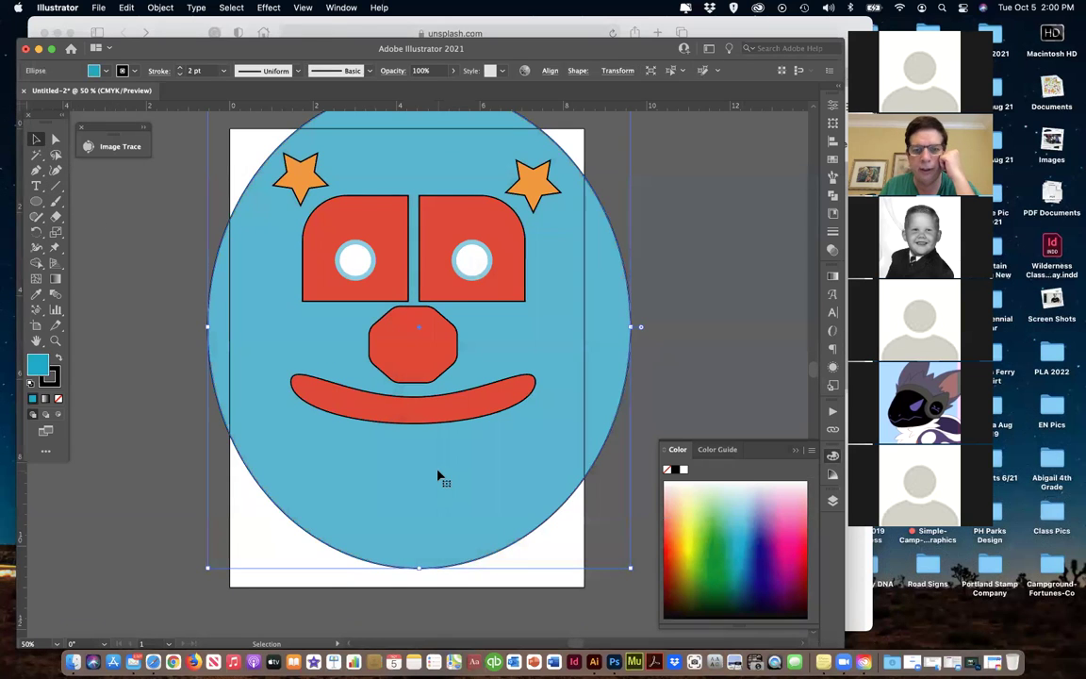
key("Left")
key("Left")
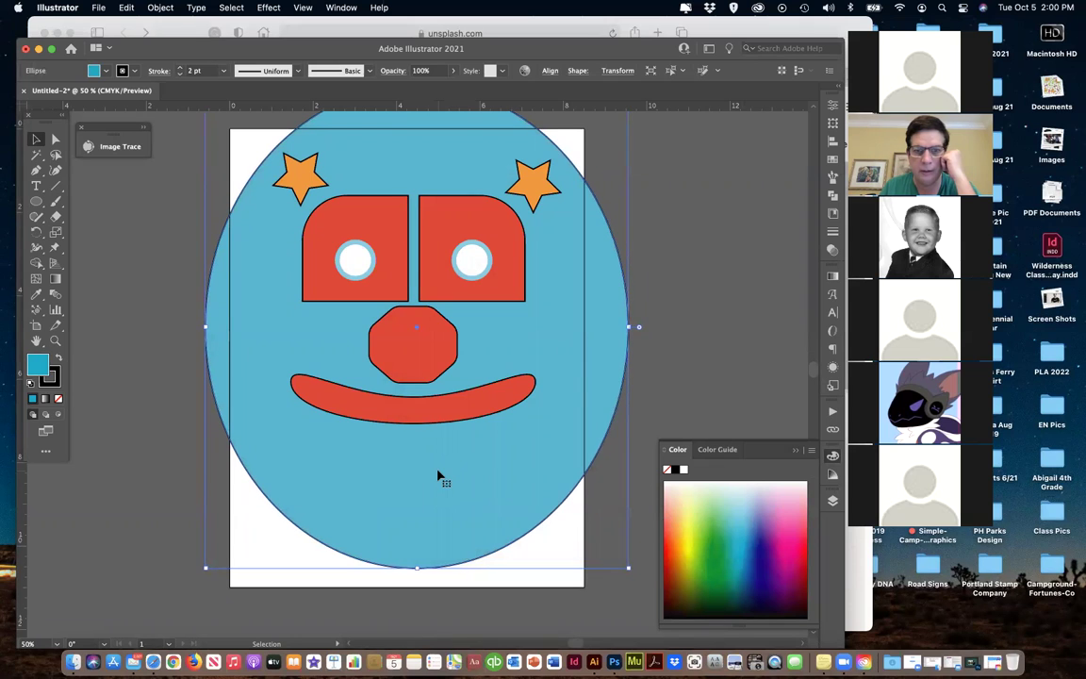
Add a new layer above Layer 1 named "Back groung" and cut the blue head ellipse out of the artwork.
key("F7")
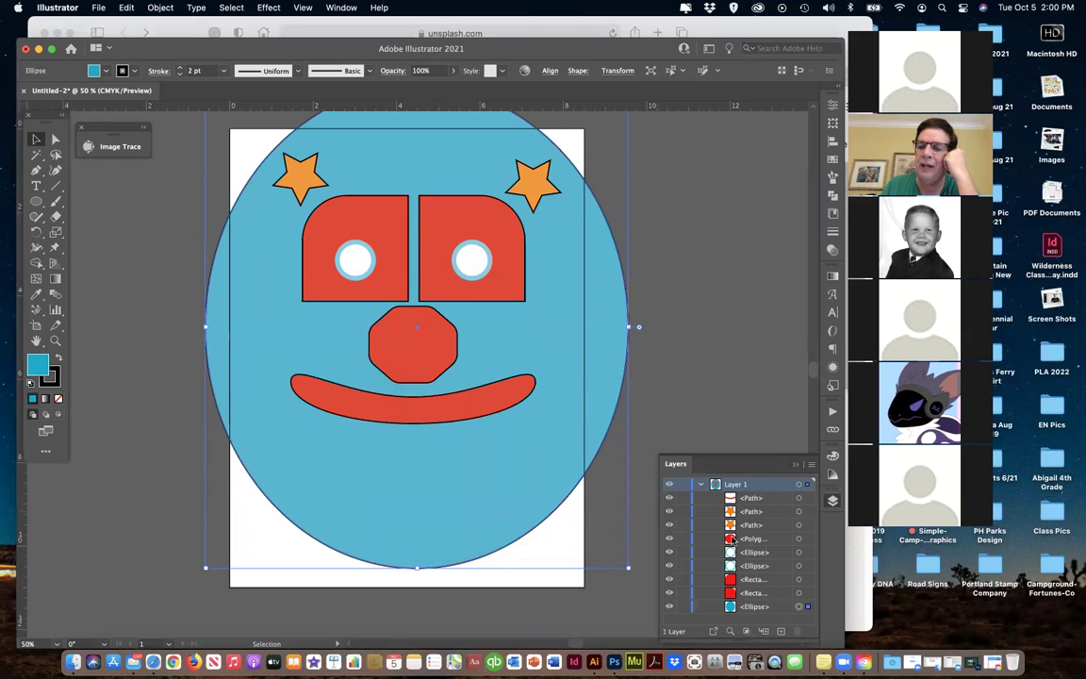
left_click(780, 632)
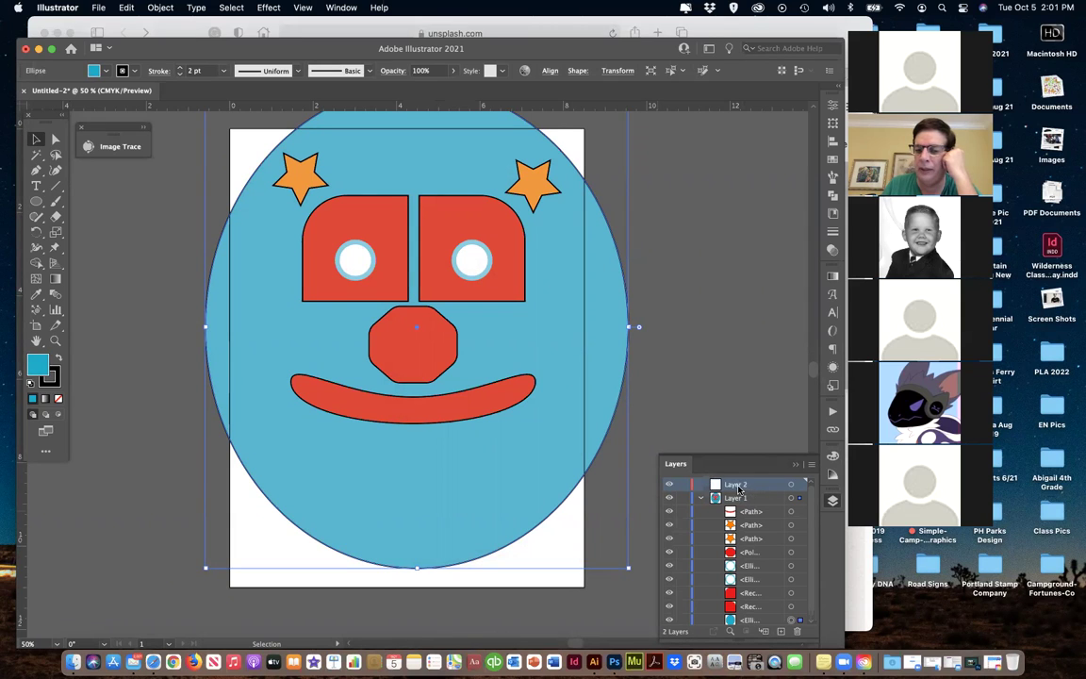
double_click(740, 485)
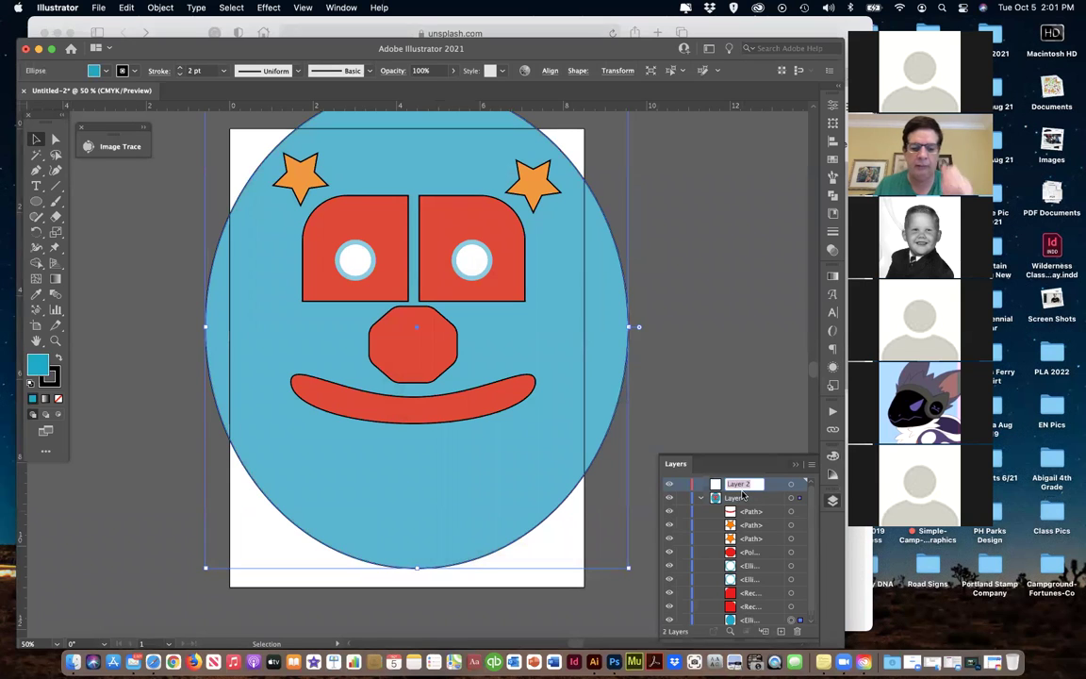
type("Back groung")
key("Return")
key("ctrl+x")
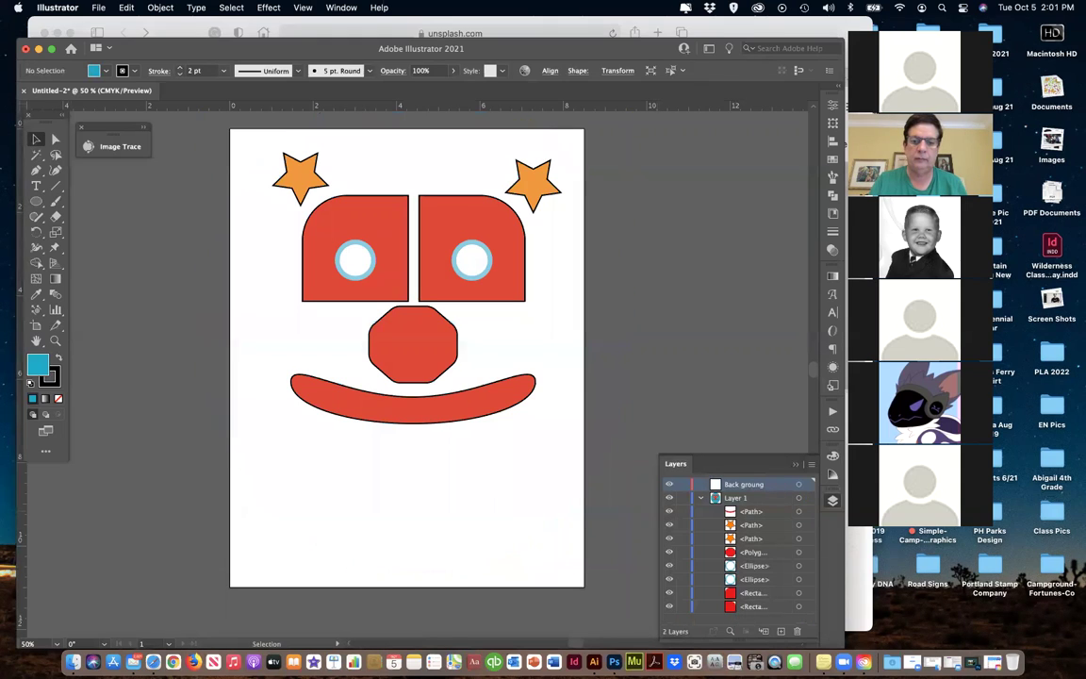
Correct the new layer's name to "Back ground".
double_click(759, 484)
left_click(335, 158)
type("d")
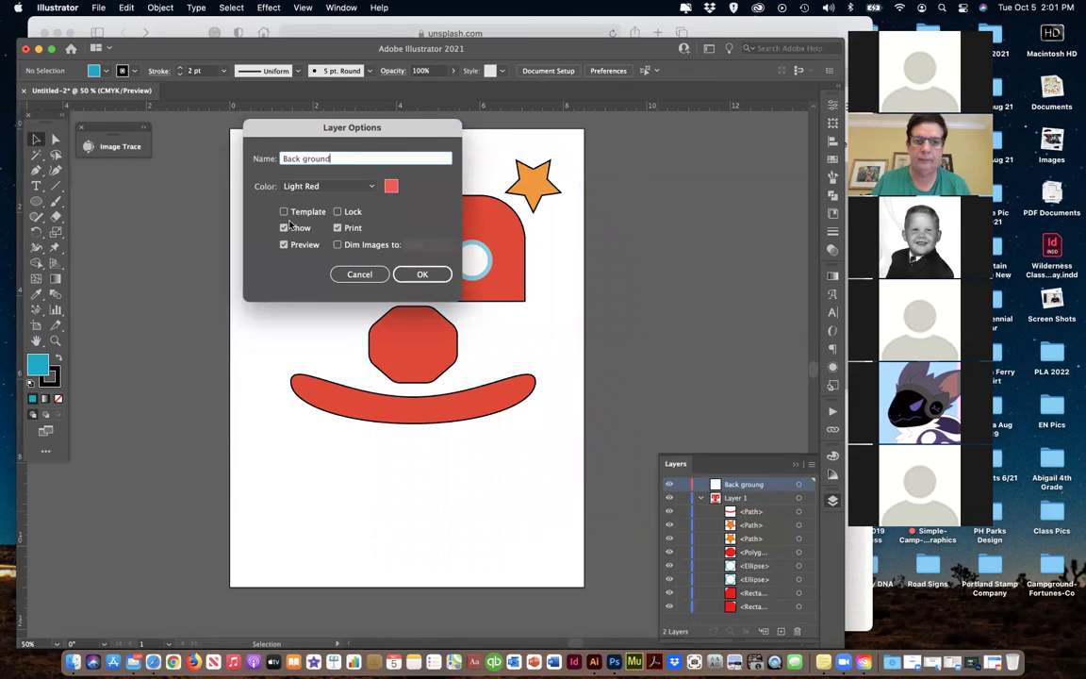
left_click(422, 274)
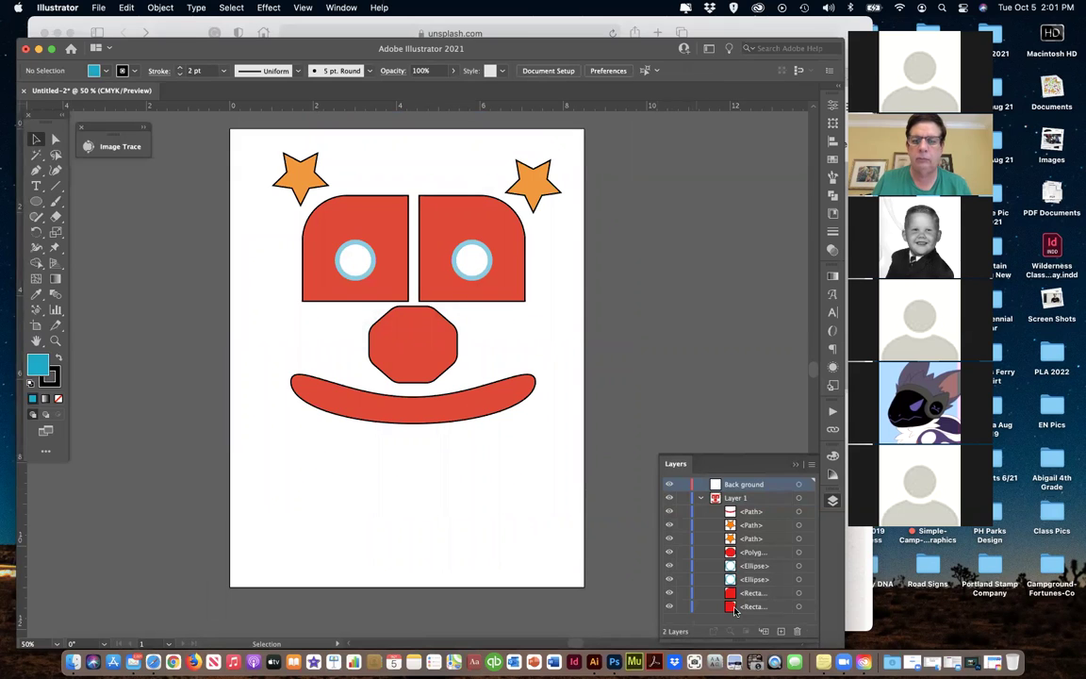
Draw a blue ellipse about 10.2 in wide and 11.5 in high on the Back ground layer and centre it over the face.
left_click(36, 200)
left_click_drag(241, 110, 633, 547)
scroll(560, 395, "up", 3)
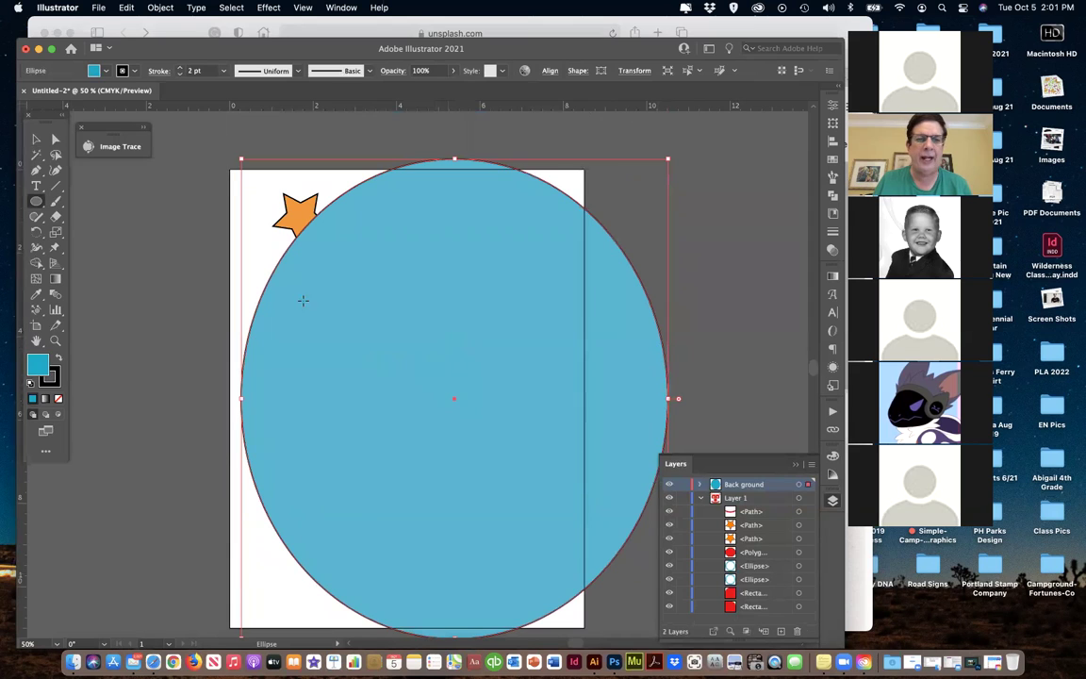
left_click(36, 138)
left_click_drag(398, 344, 358, 312)
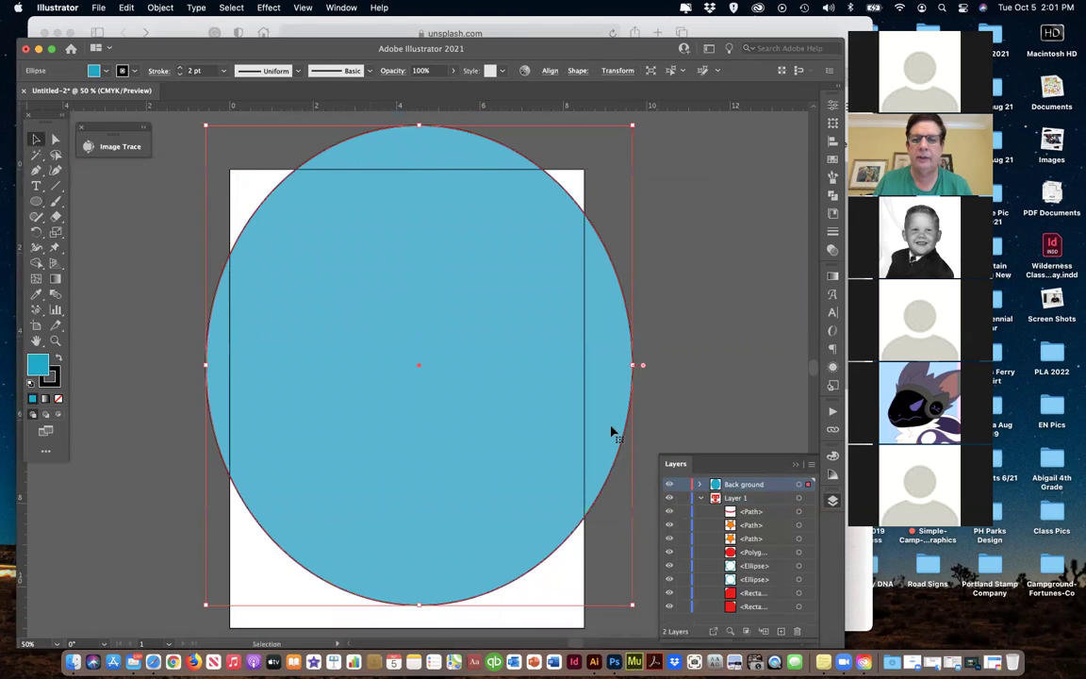
Move the Back ground layer beneath Layer 1 and shift the blue head ellipse up 0.11 in.
left_click(701, 497)
left_click_drag(718, 484, 723, 509)
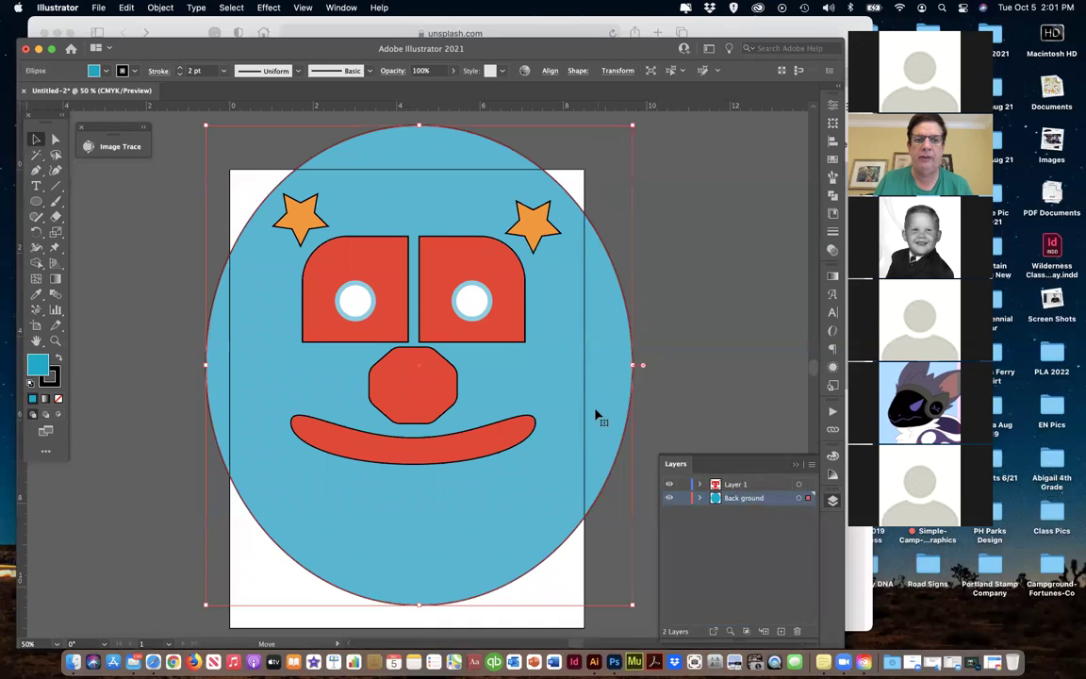
left_click_drag(596, 413, 601, 409)
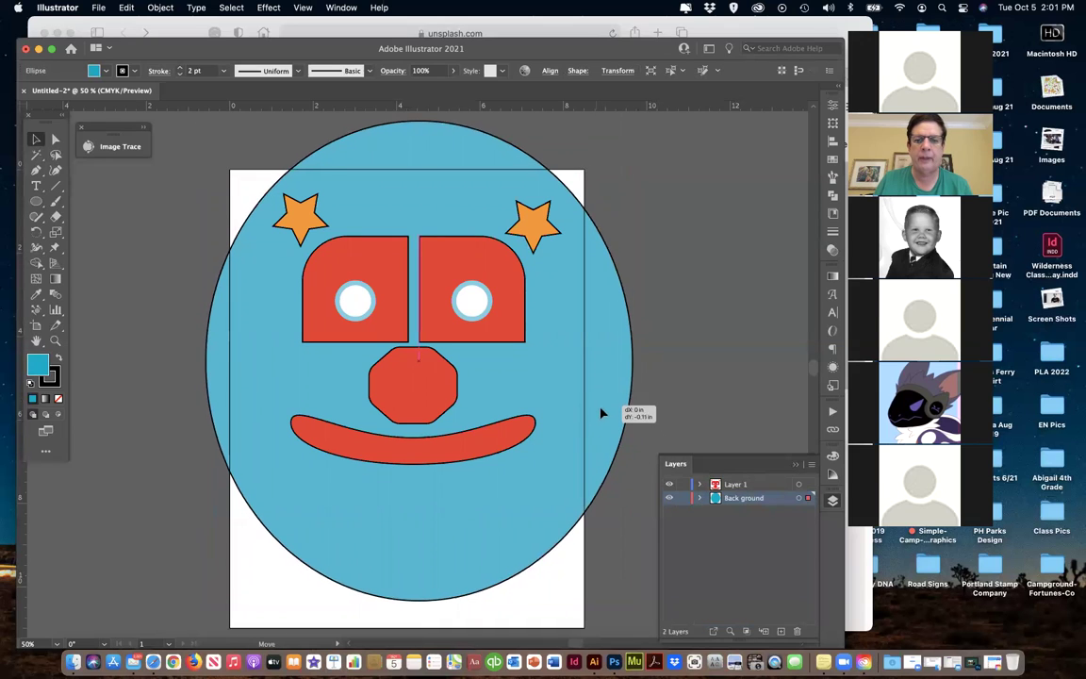
Toggle the Back ground layer's visibility off and on, then lock the layer so the blue ellipse cannot be selected.
left_click(671, 499)
left_click(671, 499)
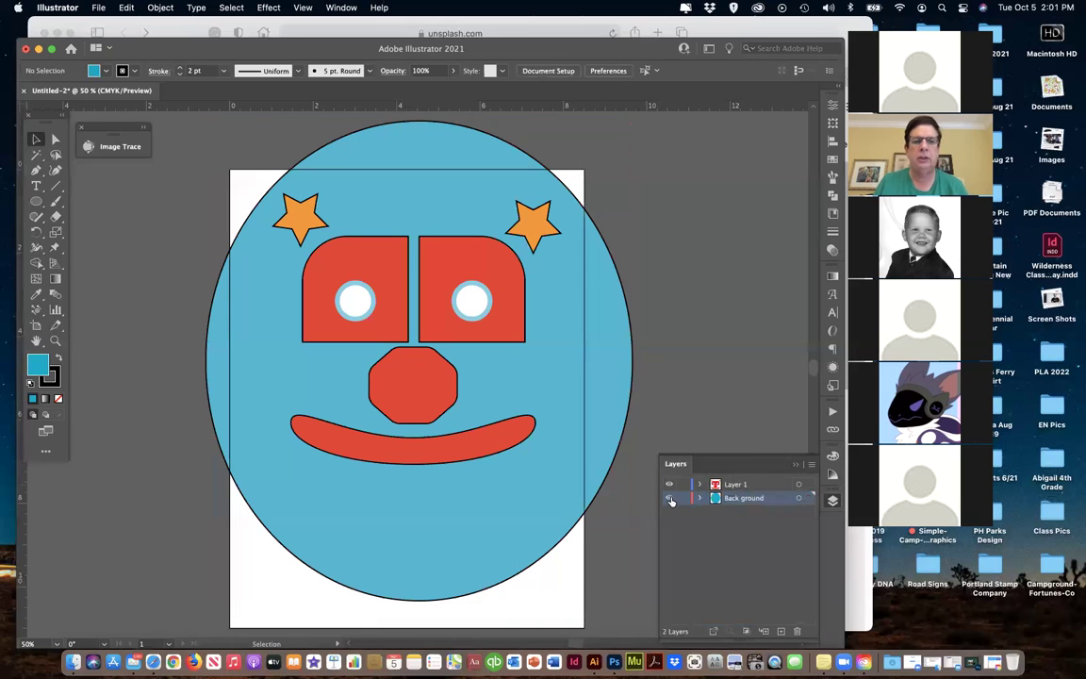
left_click(451, 331)
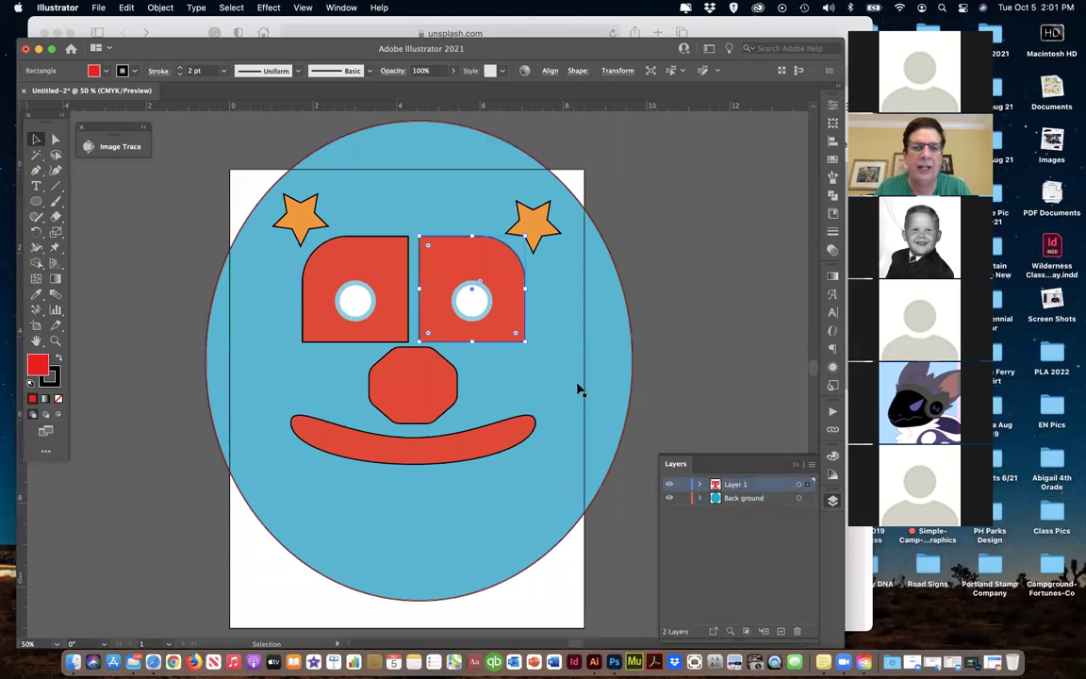
left_click(683, 499)
left_click(594, 499)
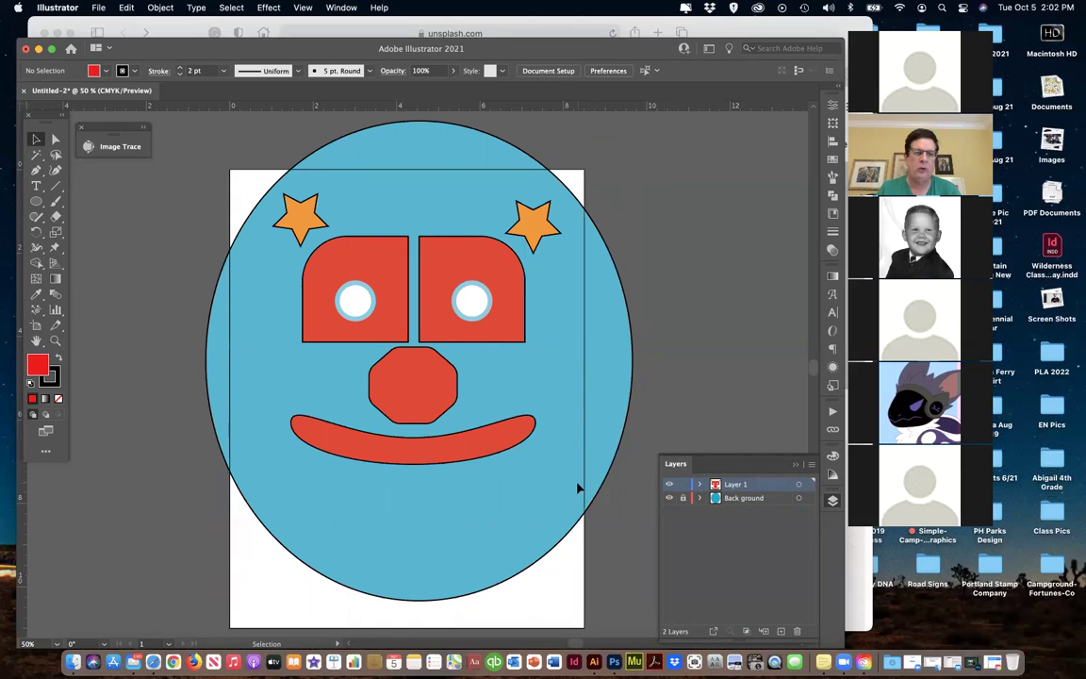
Enlarge the artboard to about 12.5 by 12.6 in so that it encloses the whole blue head.
key("super+minus")
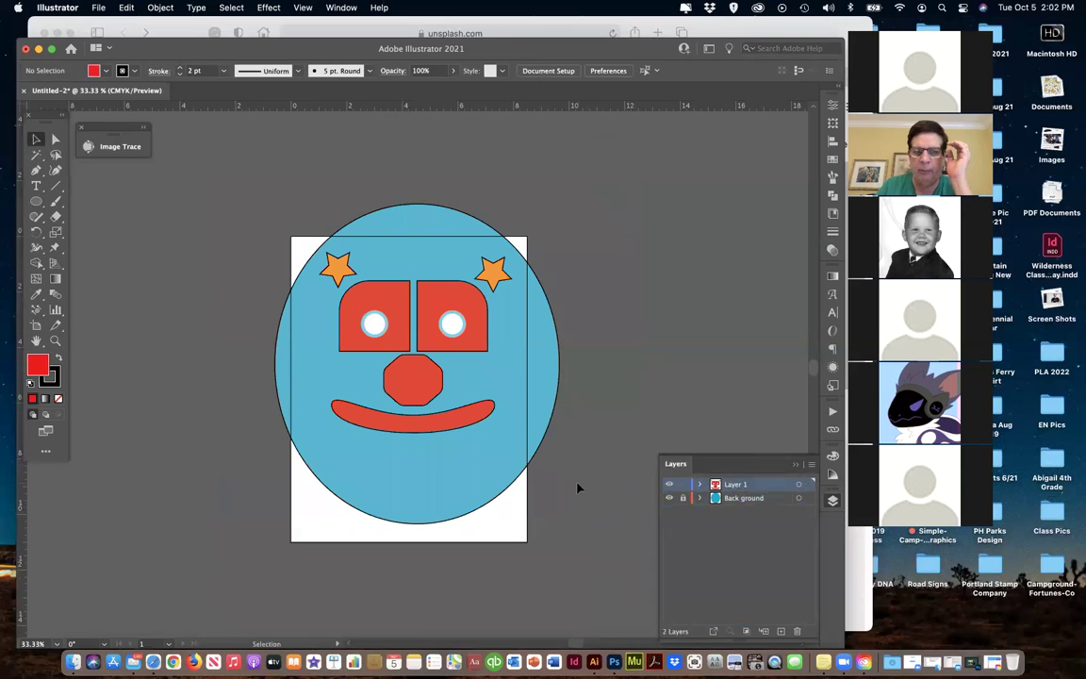
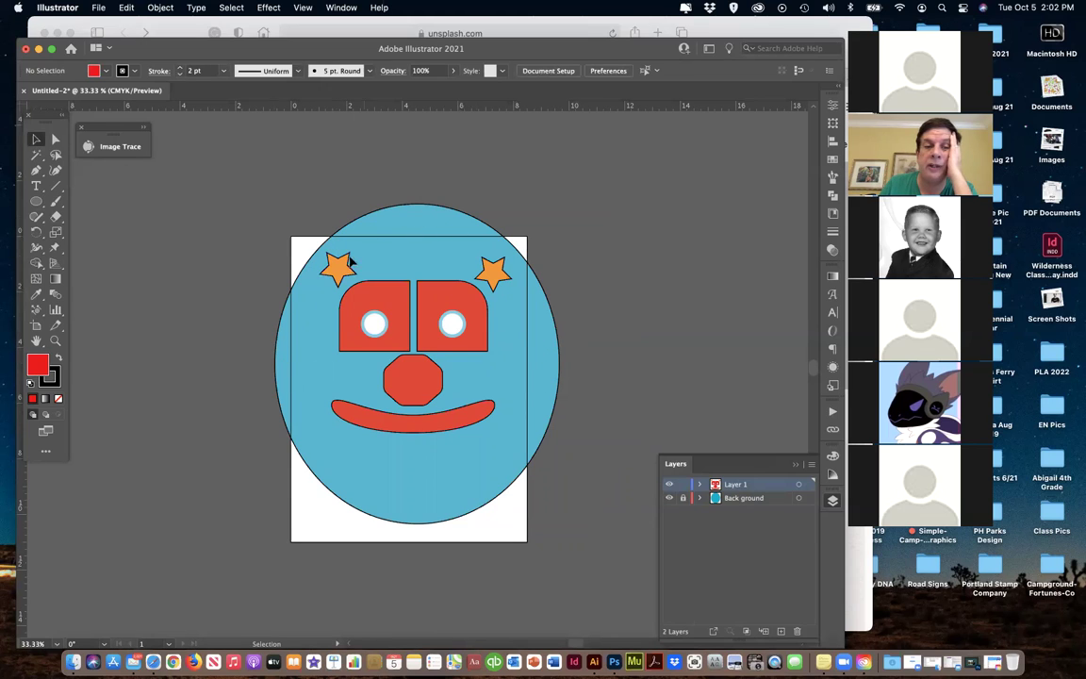
left_click(35, 327)
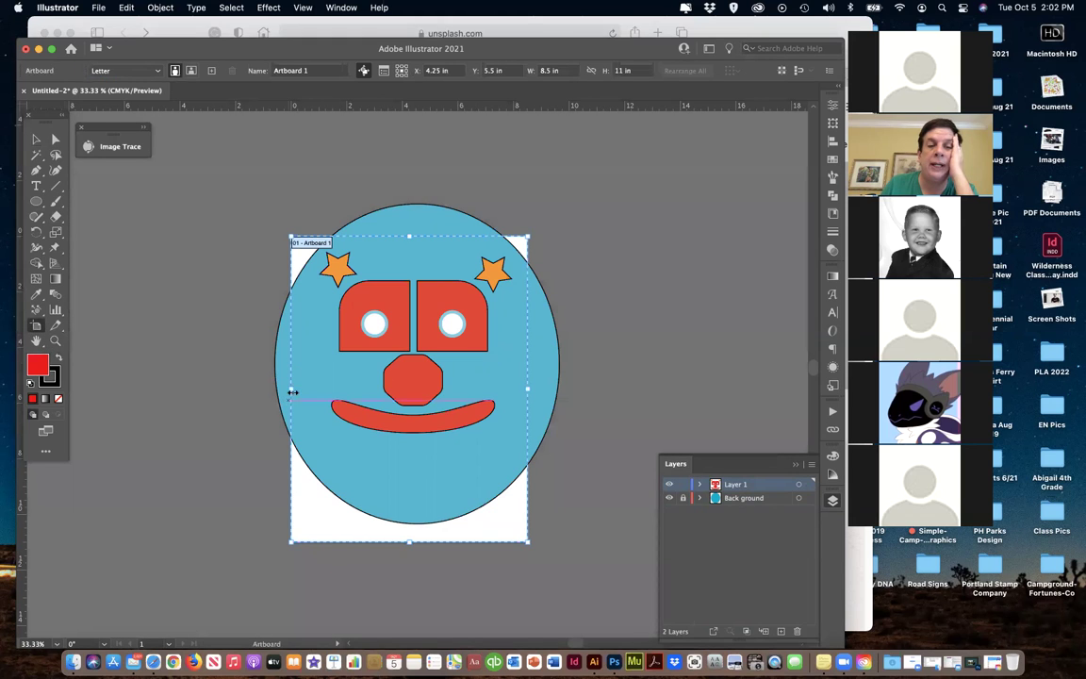
left_click_drag(291, 387, 248, 388)
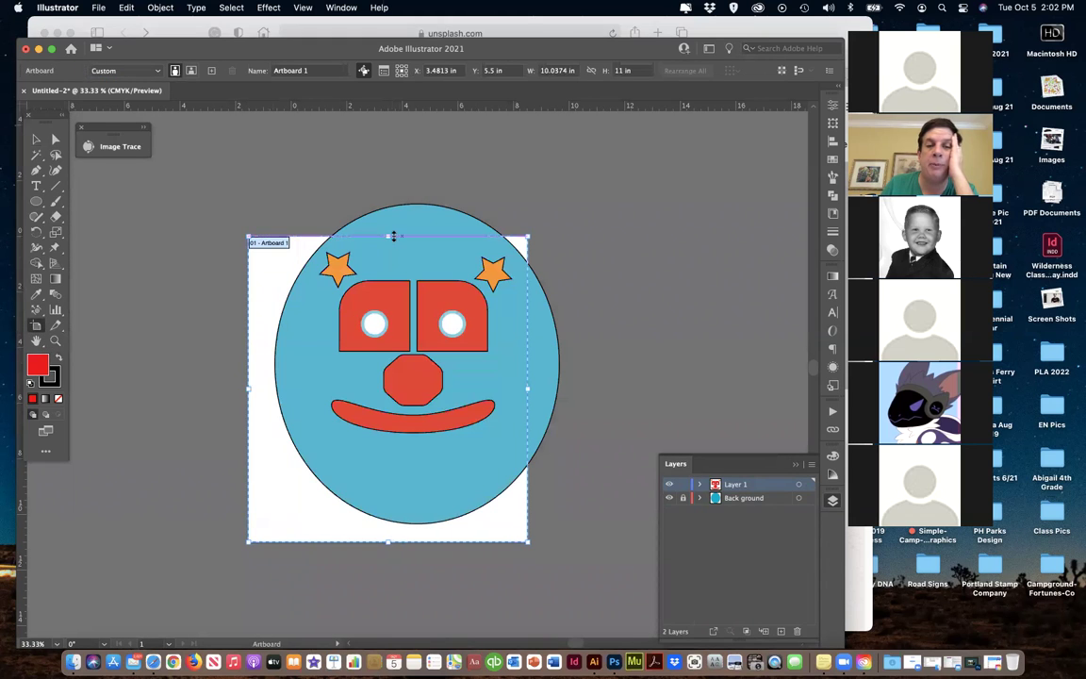
left_click_drag(386, 200, 388, 234)
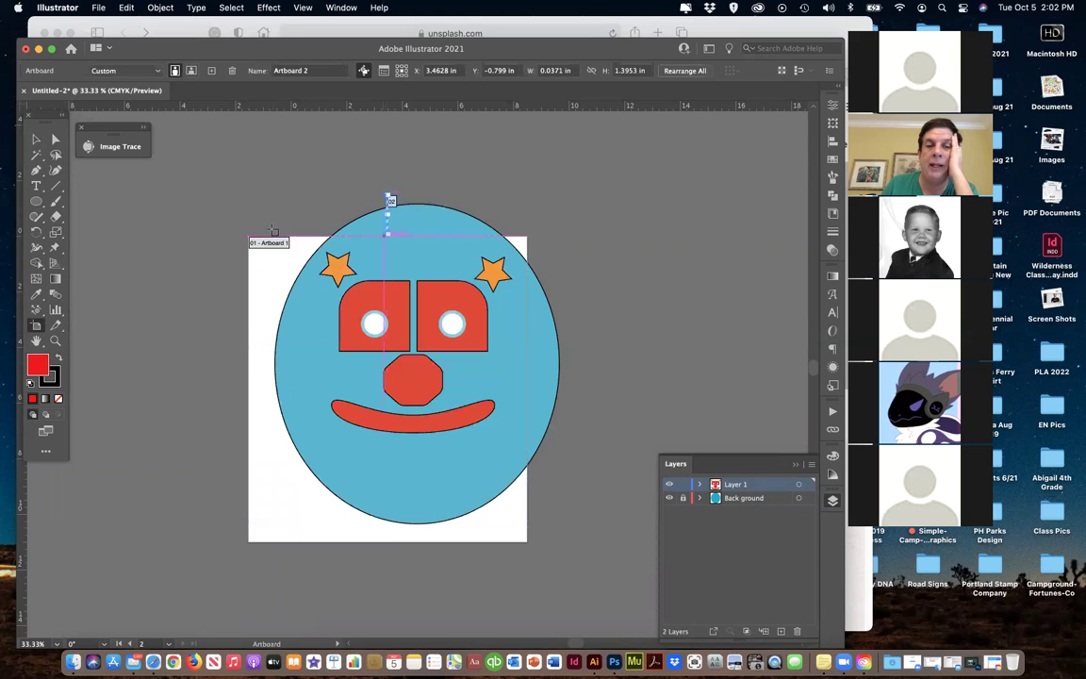
key("super+z")
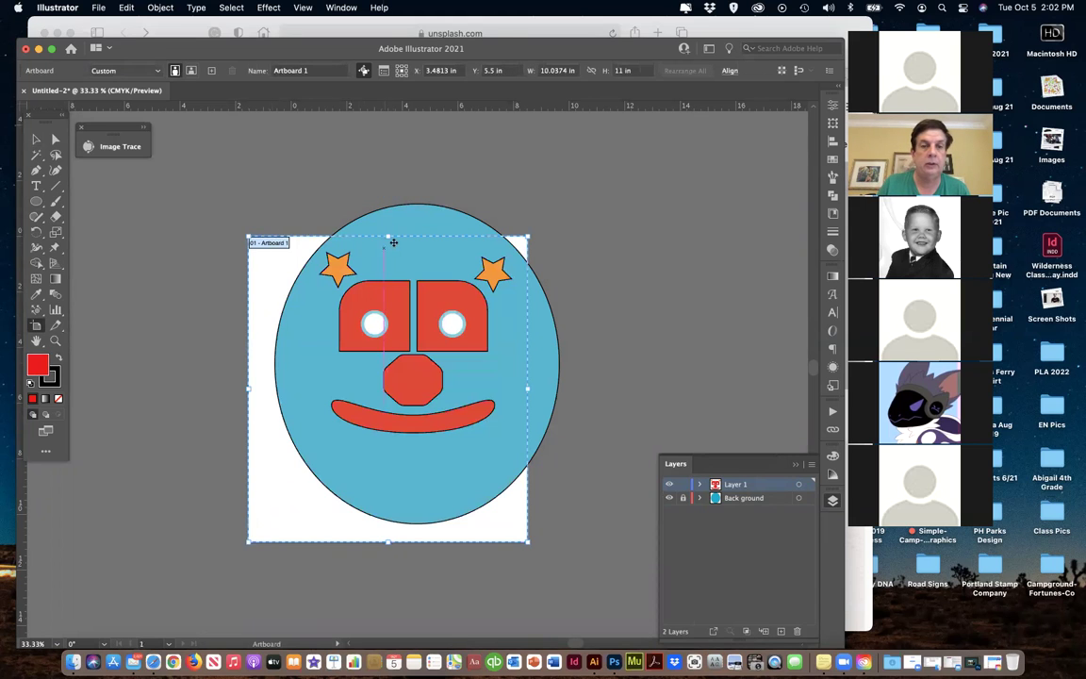
left_click_drag(388, 232, 387, 191)
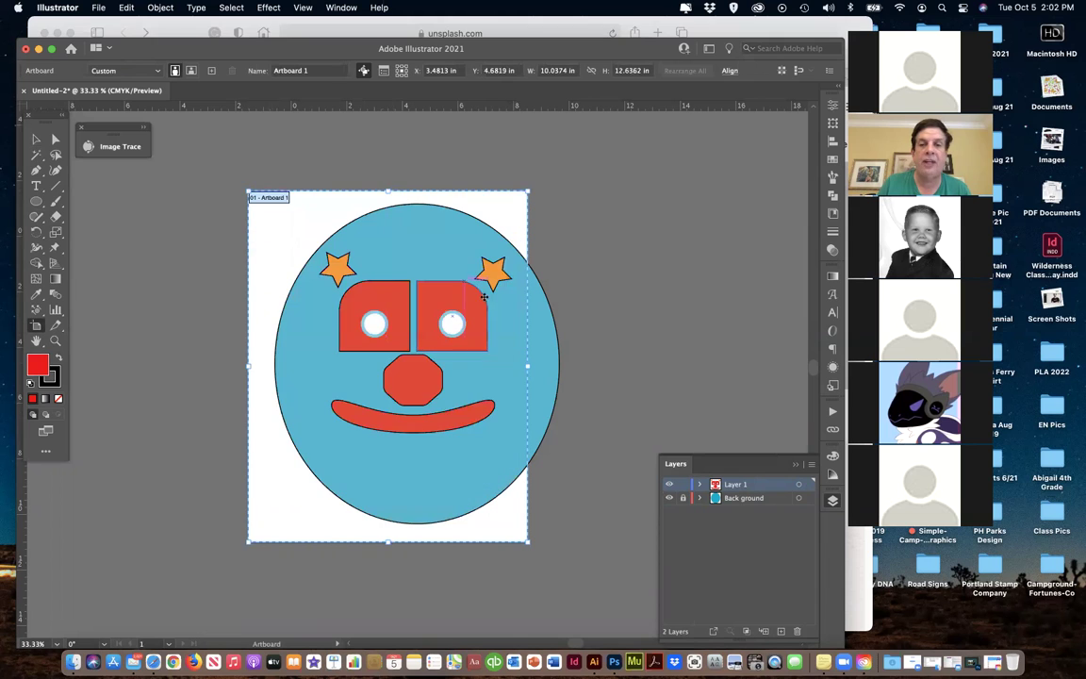
left_click_drag(529, 371, 597, 370)
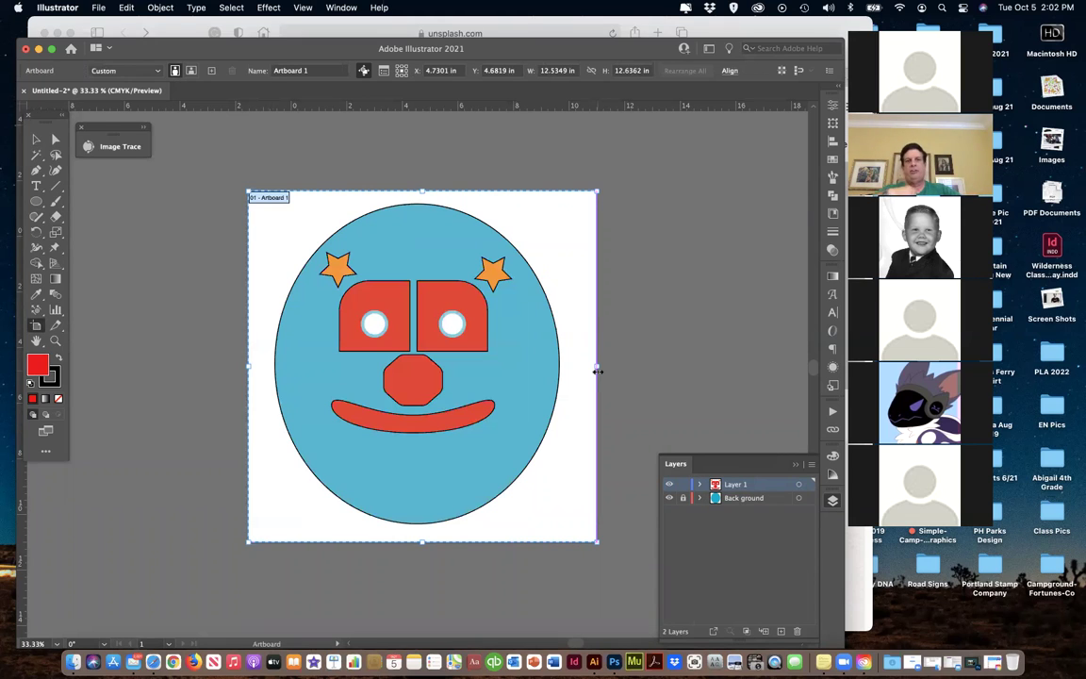
Undo all the artboard resizing and return to the Selection tool.
key("super+z")
key("super+z")
key("super+z")
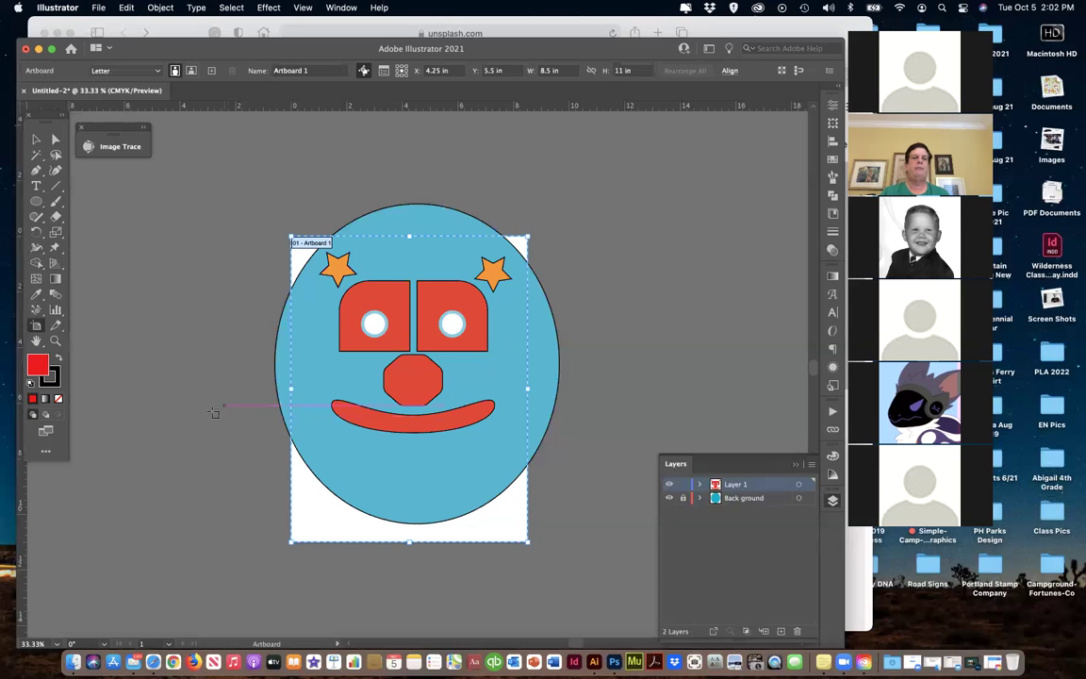
left_click(36, 138)
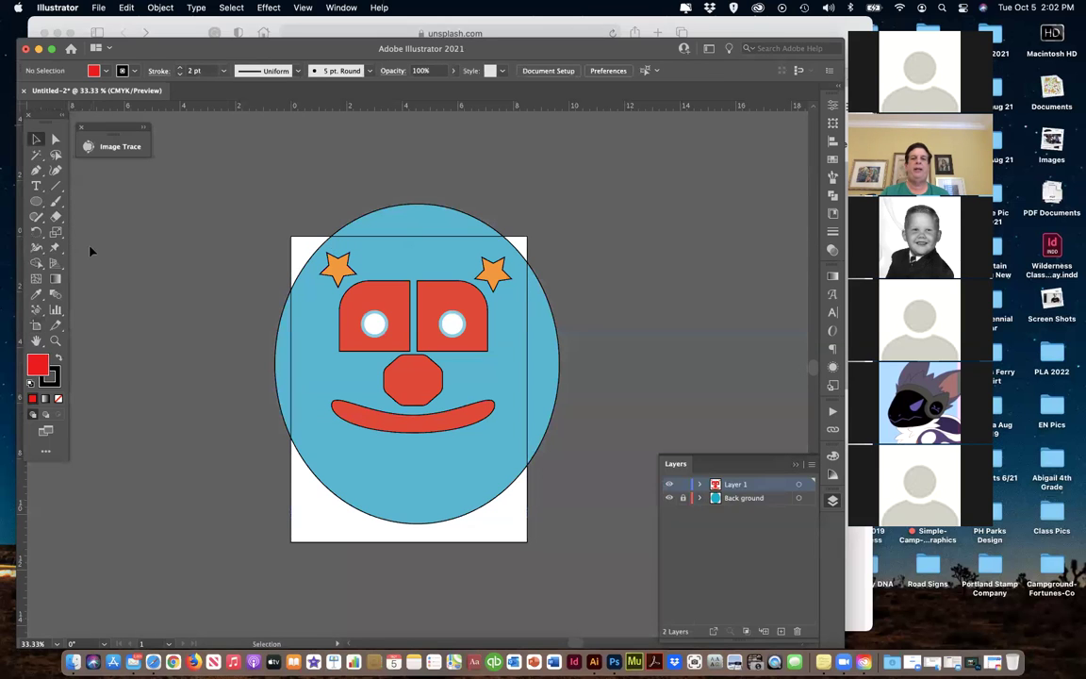
Unlock the Back ground layer, scale the entire face down proportionally to about 7.2 in wide, and place it within the artboard.
left_click(684, 498)
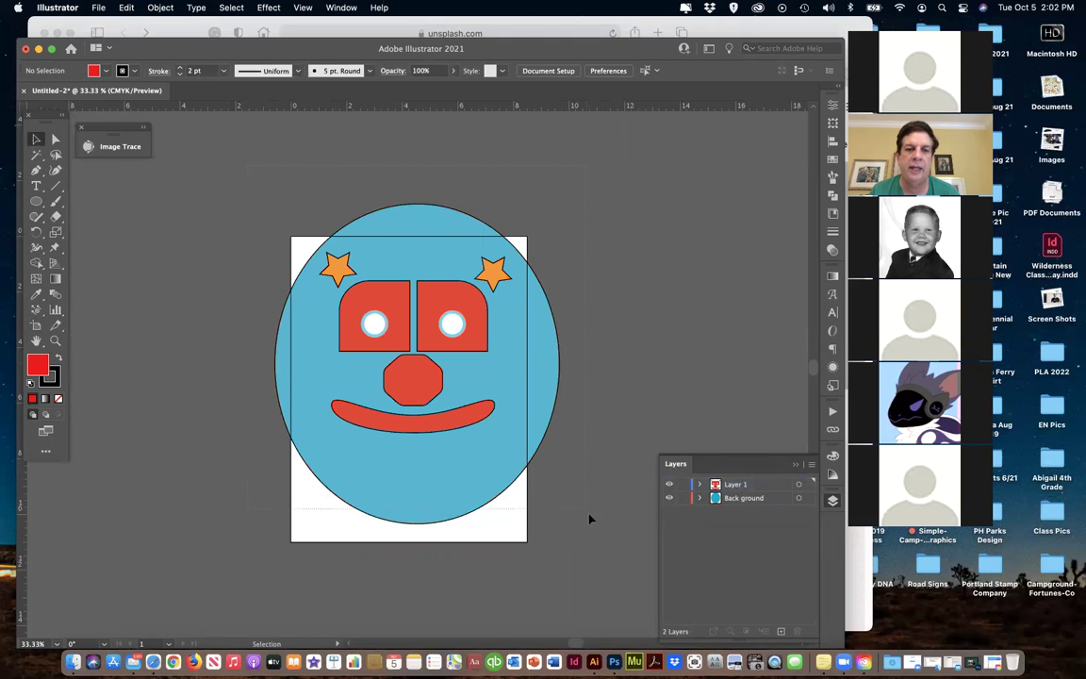
key("super+a")
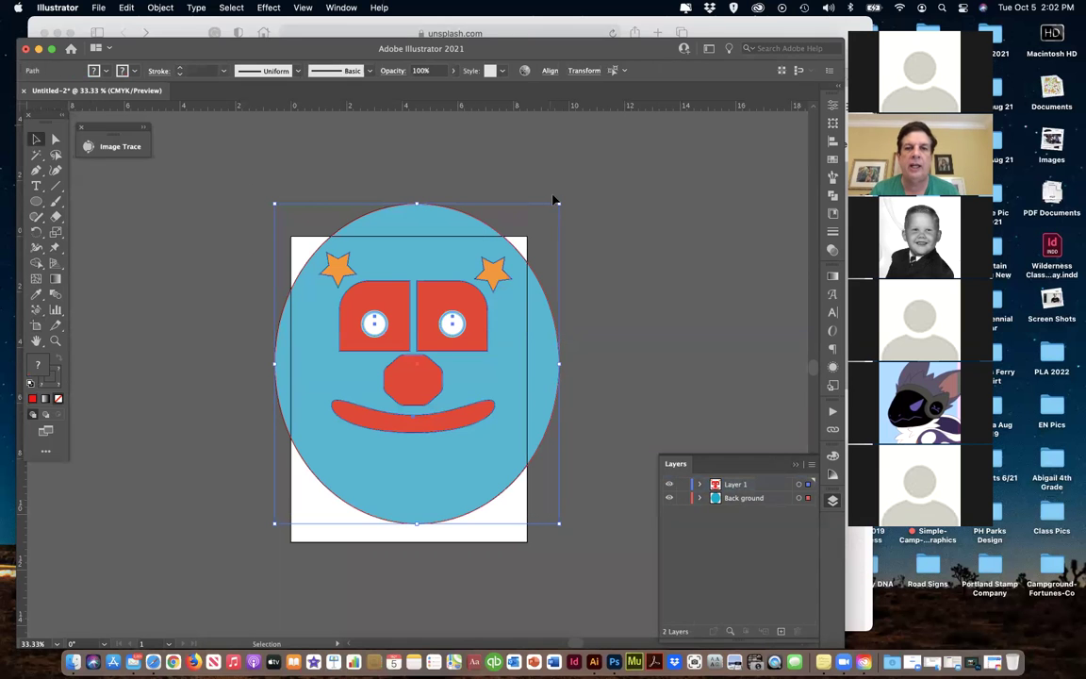
left_click_drag(559, 201, 477, 286)
left_click_drag(382, 342, 421, 297)
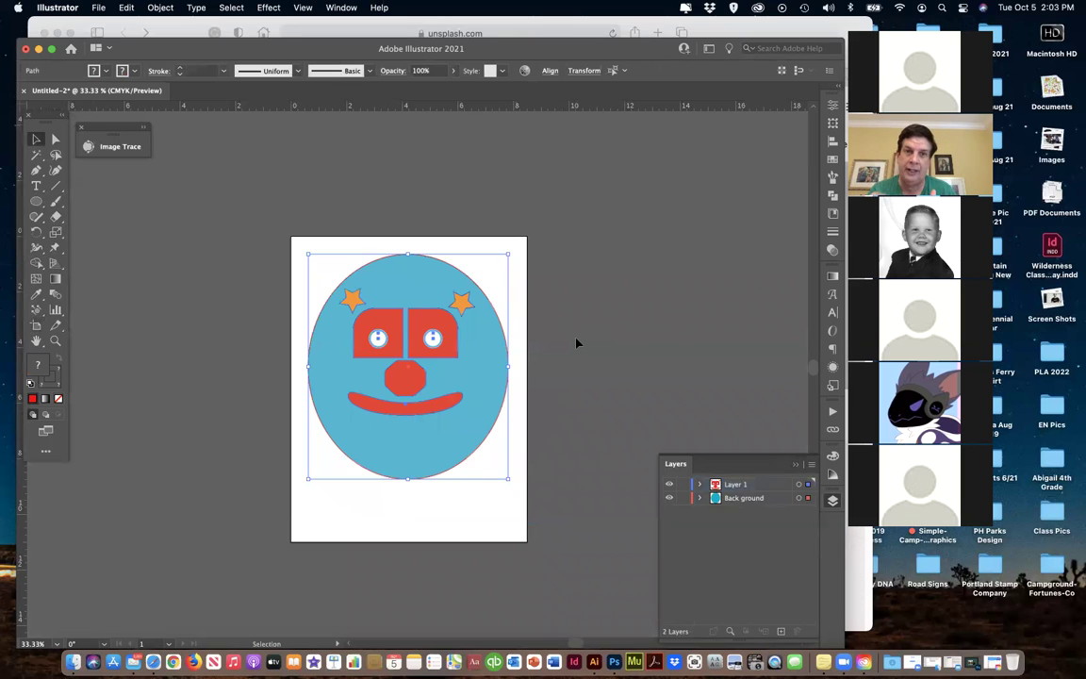
left_click(514, 391)
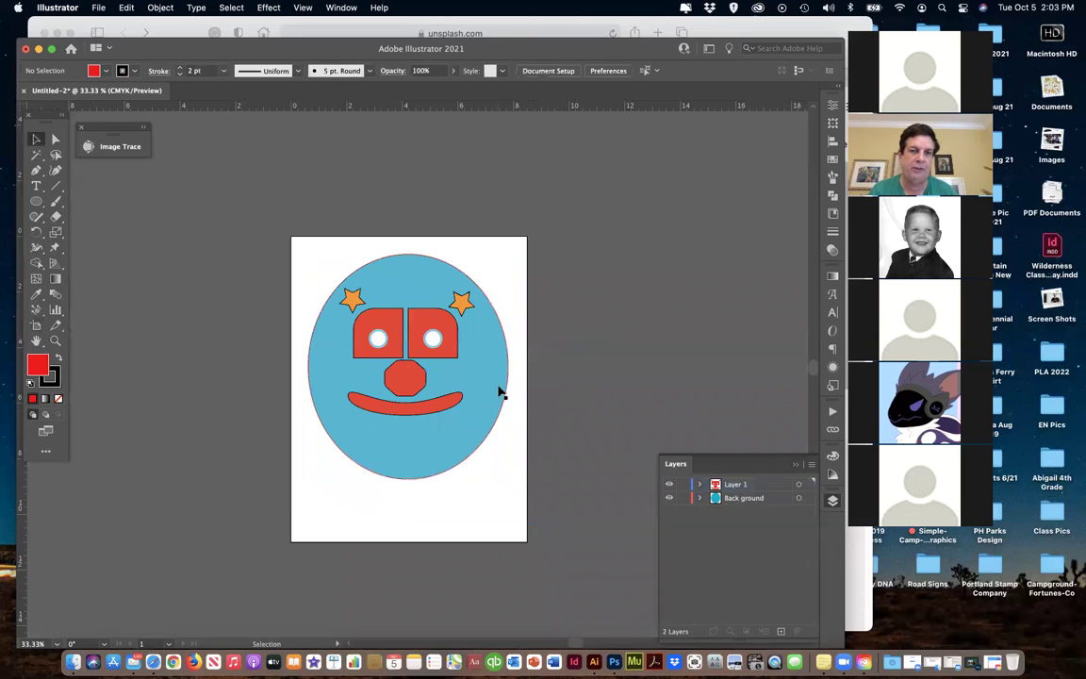
Check the stroke weights of the scaled head ellipse and the red rectangle around the right-hand eye.
left_click(499, 392)
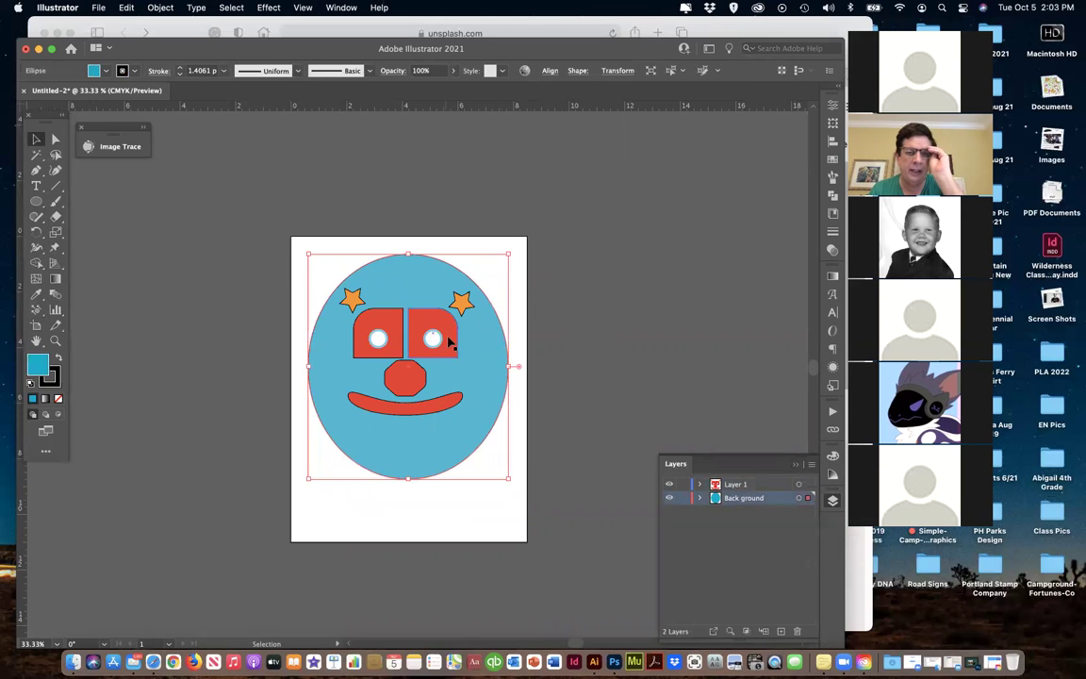
left_click(453, 330)
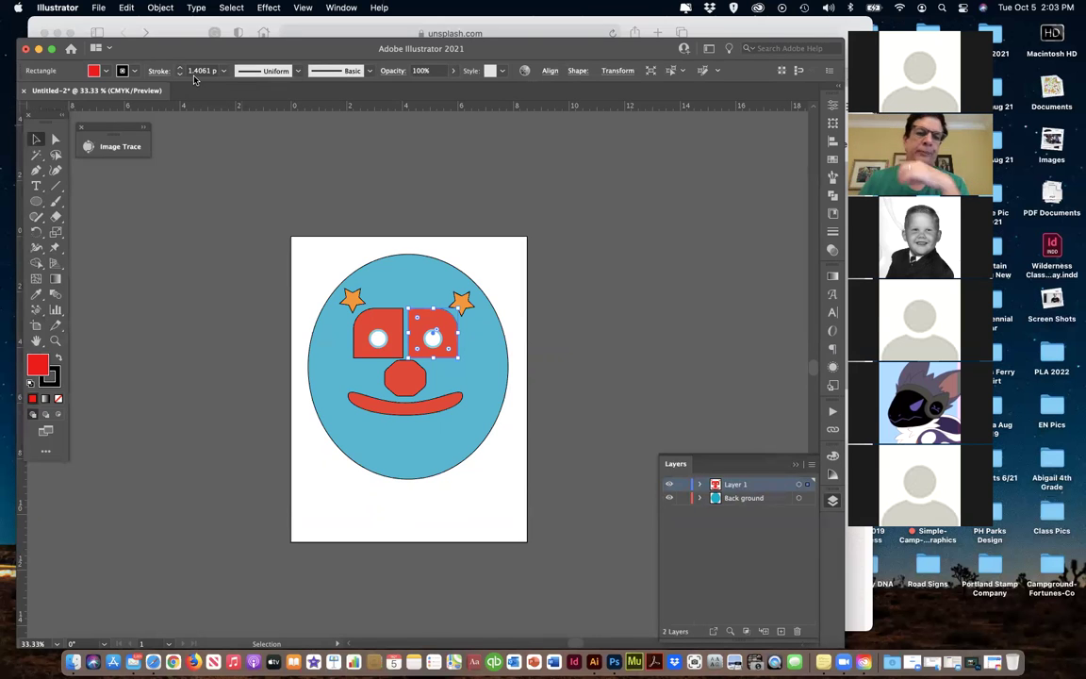
left_click(314, 261)
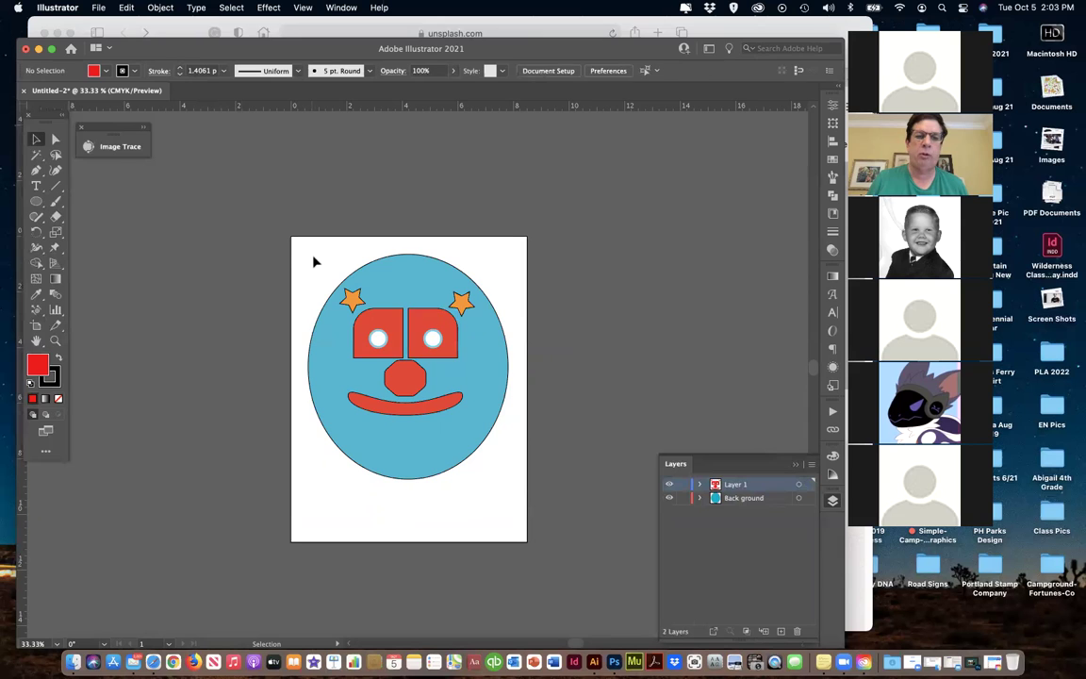
Duplicate the whole face beside the artboard and shrink the copy to about 0.3 in wide.
left_click_drag(283, 228, 514, 488)
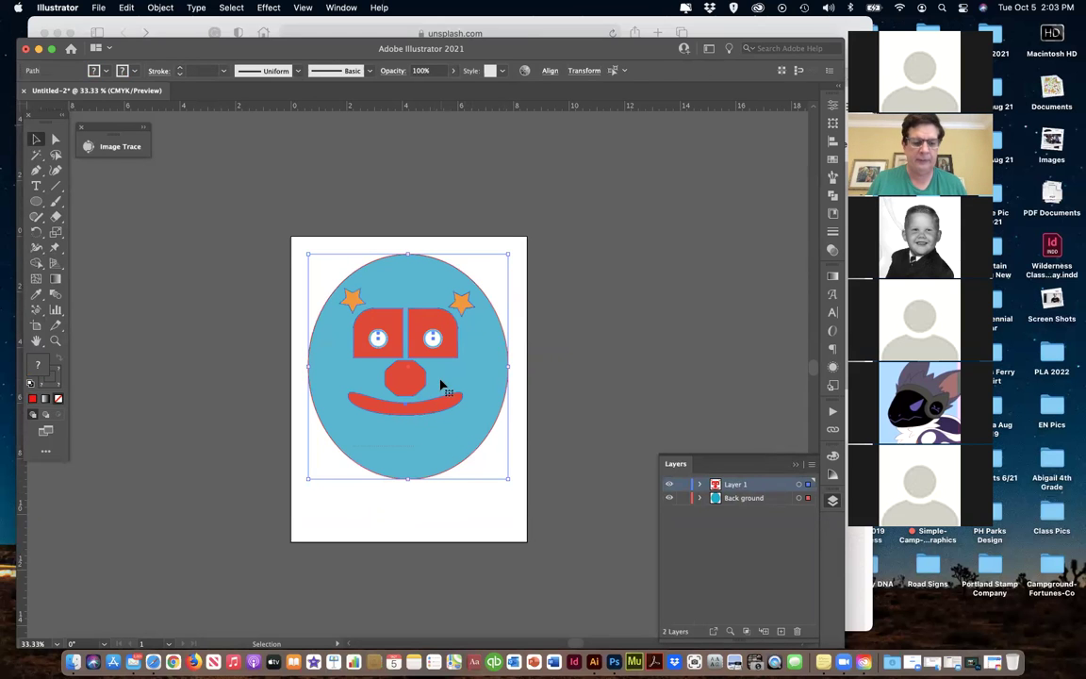
left_click_drag(445, 393, 208, 388)
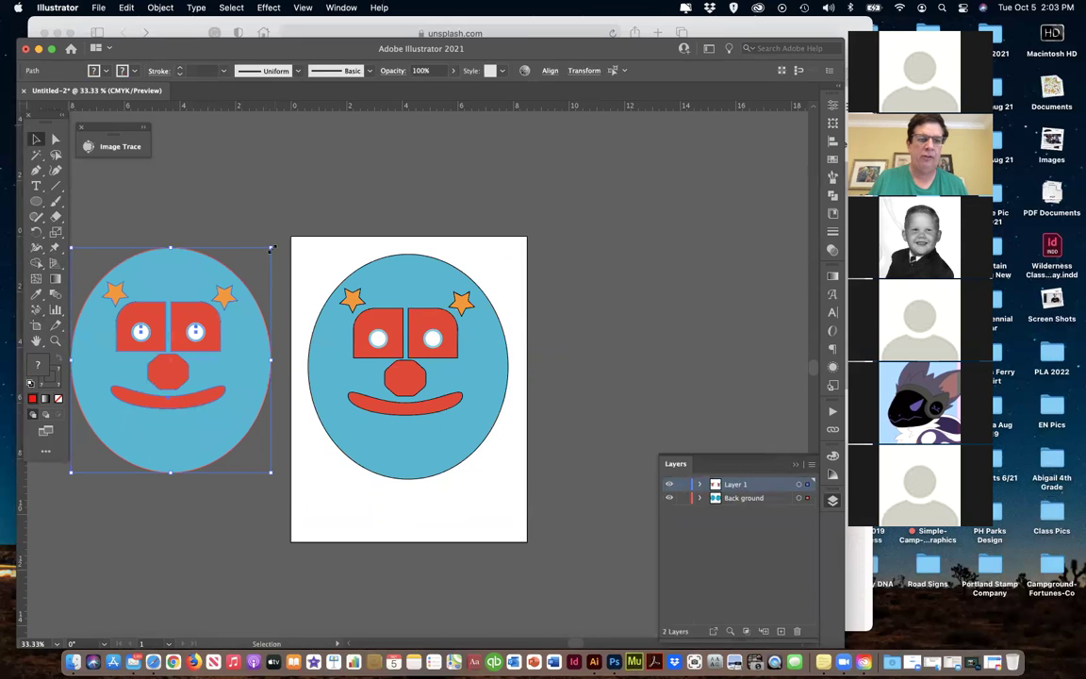
left_click_drag(271, 247, 83, 464)
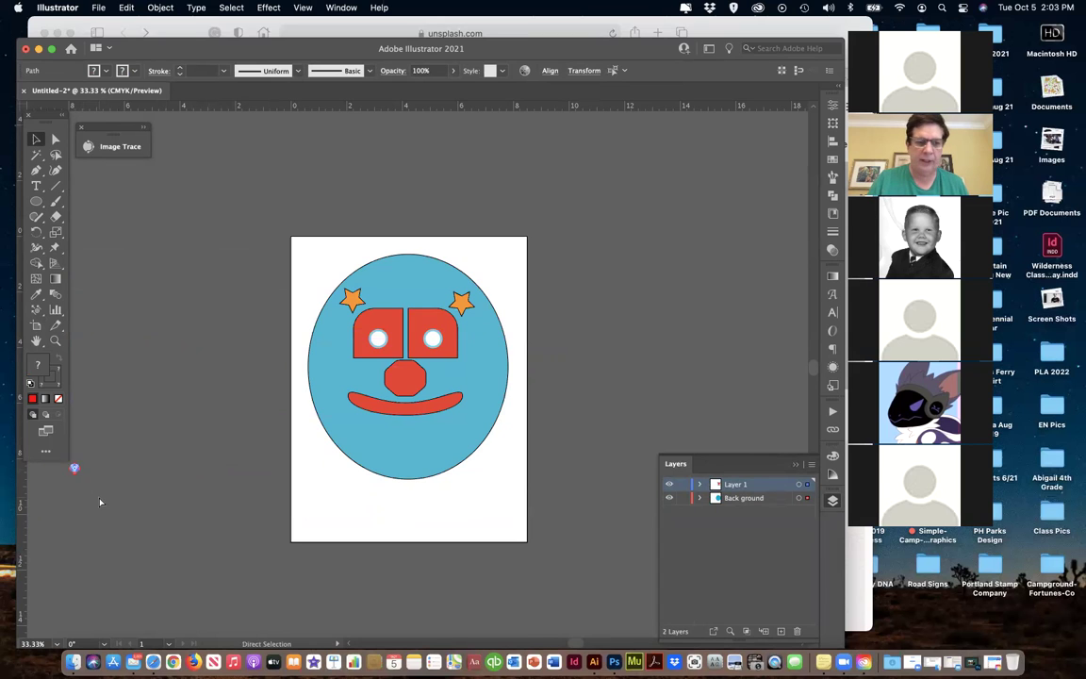
Move the tiny face copy onto the artboard, below and left of the large head, and deselect it.
key("super+1")
key("super+equal")
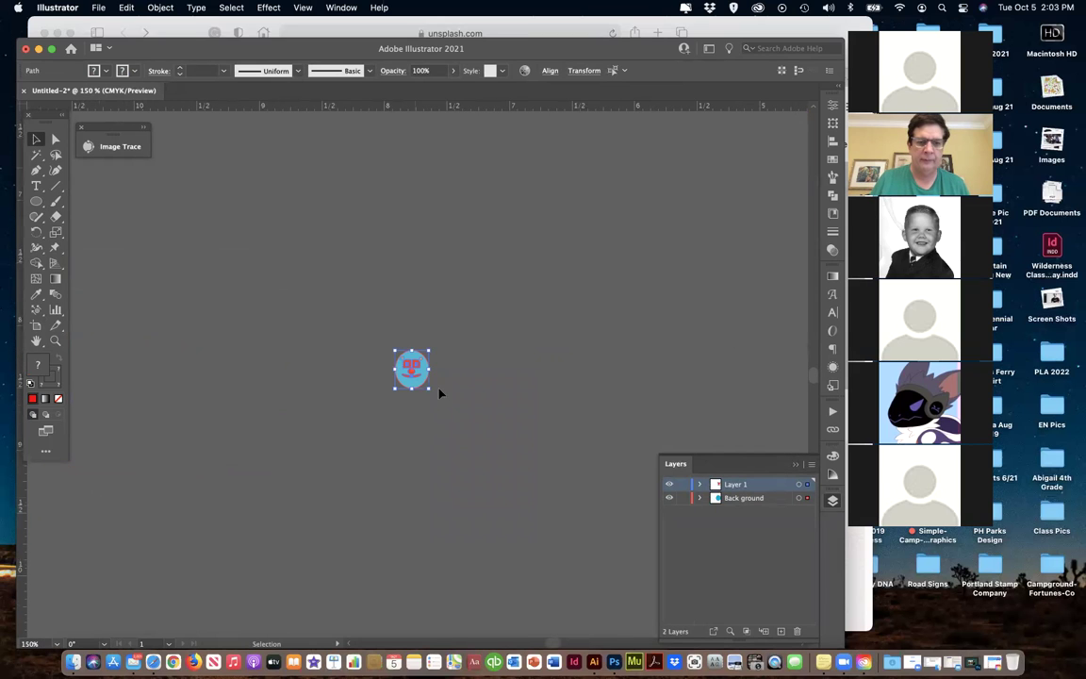
left_click_drag(420, 378, 696, 376)
scroll(378, 371, "right", 10)
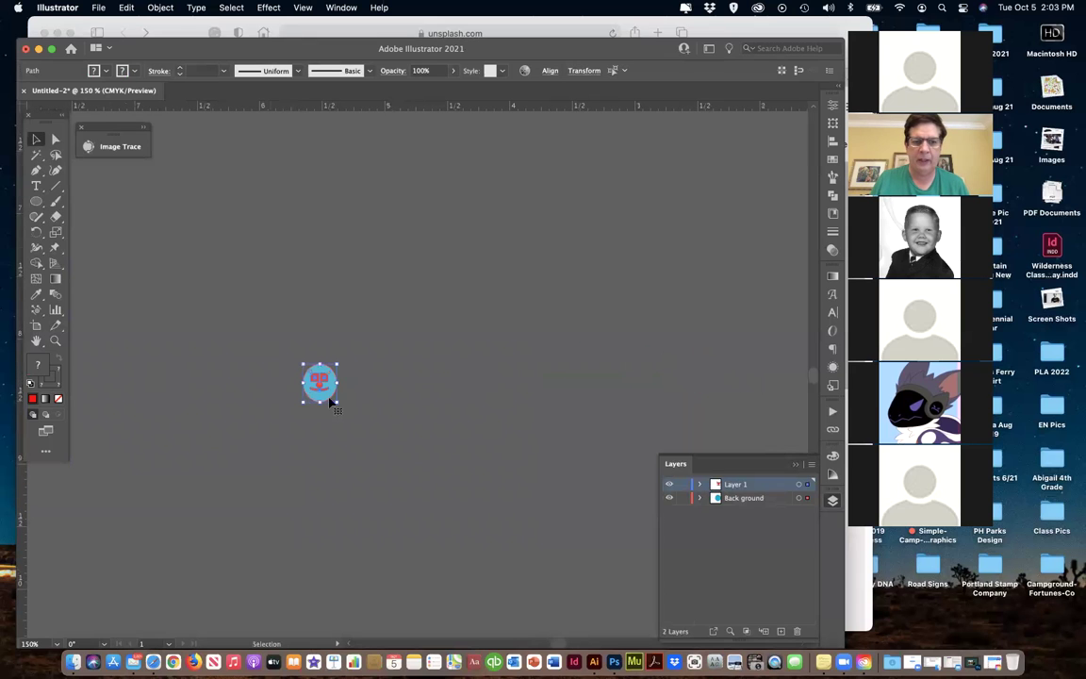
left_click_drag(337, 400, 636, 371)
scroll(635, 371, "right", 12)
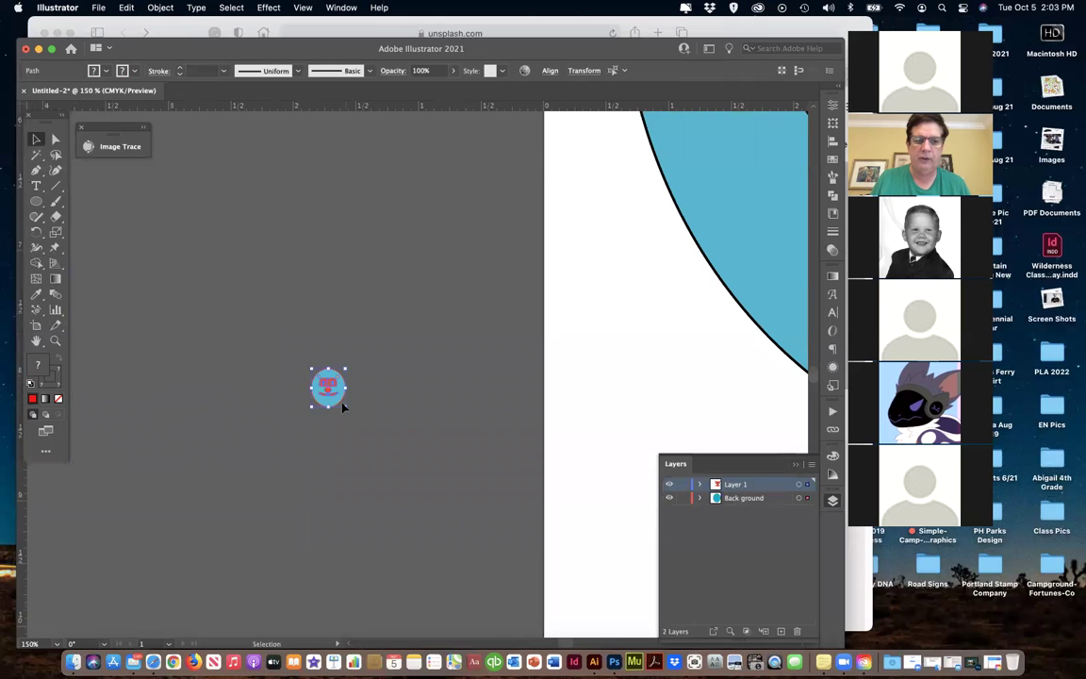
left_click_drag(331, 401, 645, 419)
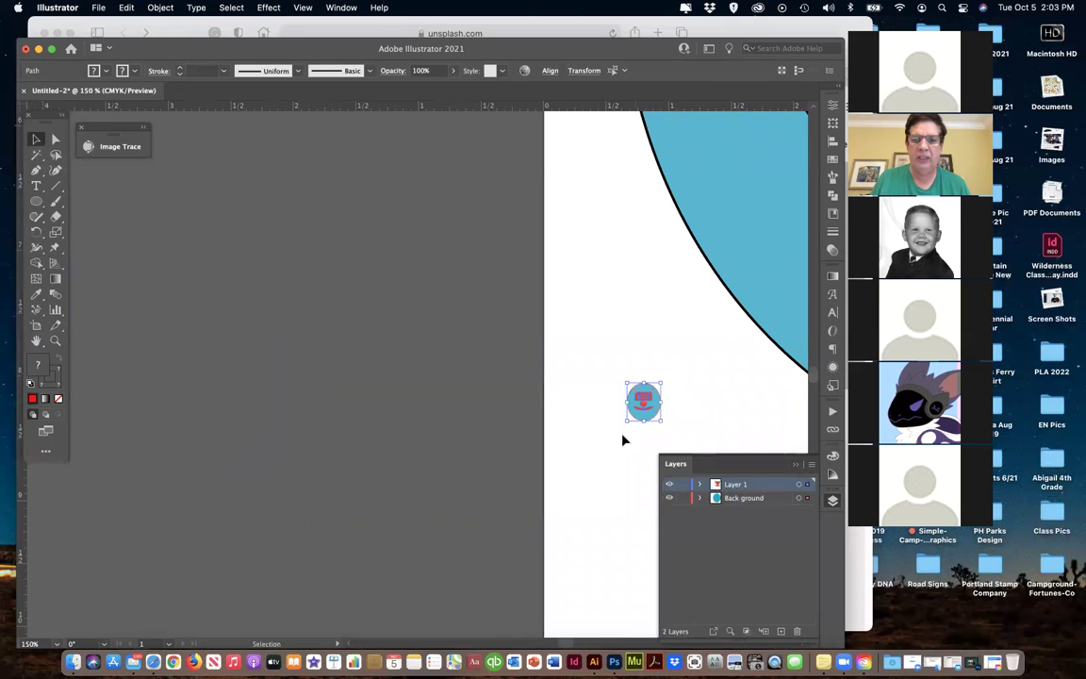
left_click(615, 444)
Examine the tiny face copy's outlines and details at up to 1600% magnification.
scroll(593, 449, "up", 2)
scroll(592, 449, "right", 2)
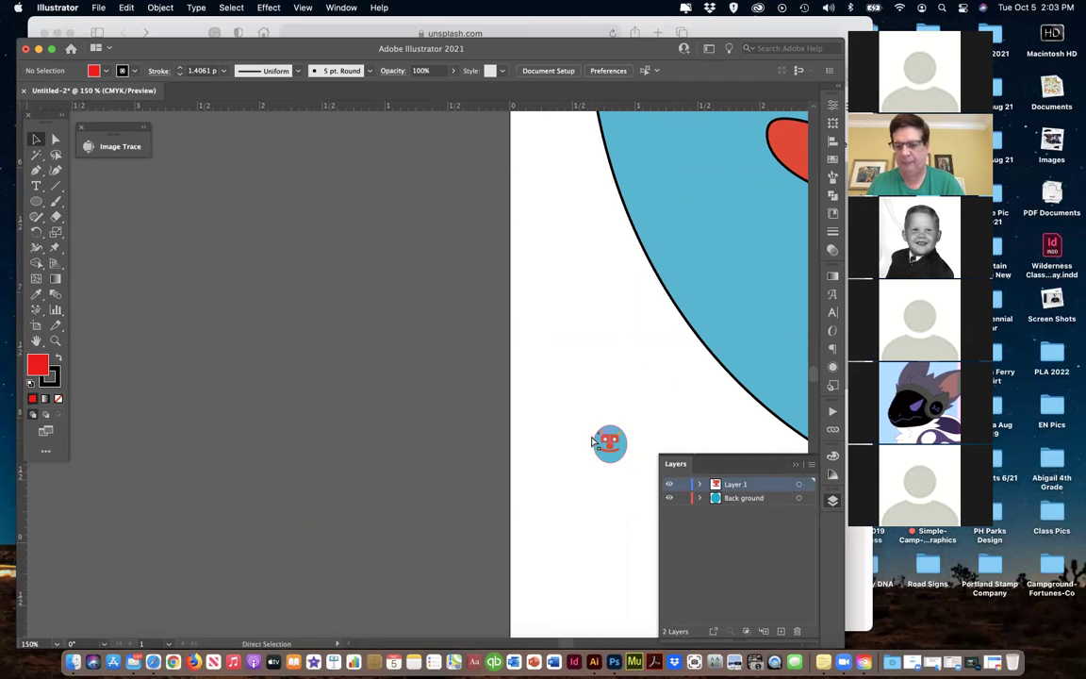
key("super+equal")
key("super+equal")
key("super+equal")
key("super+equal")
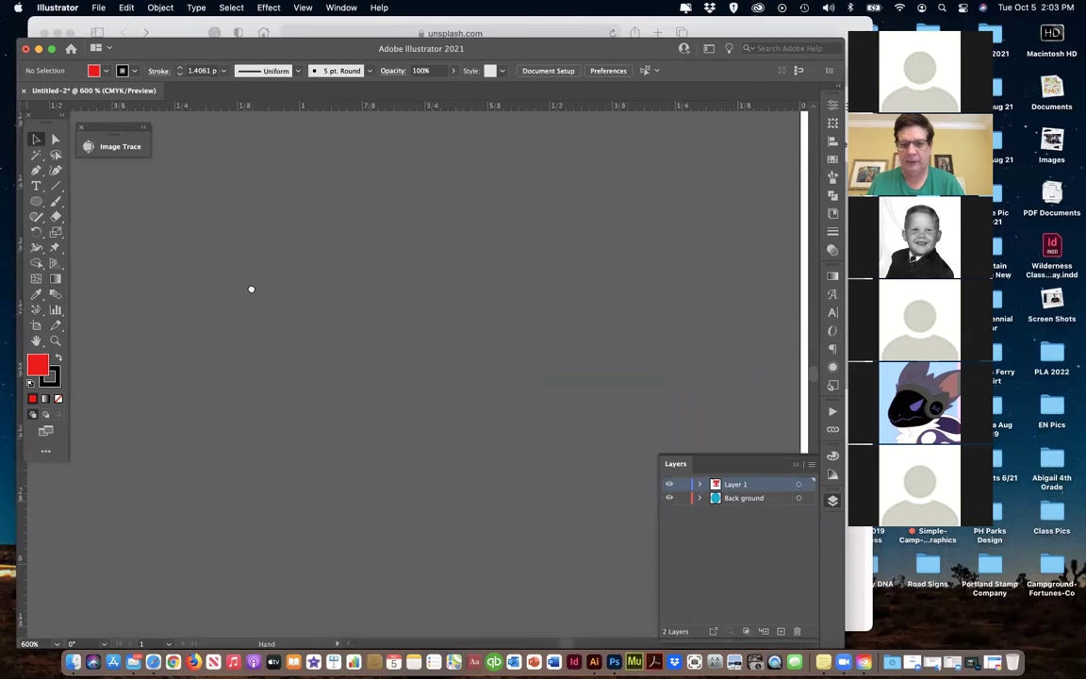
scroll(250, 288, "right", 10)
scroll(352, 233, "right", 10)
scroll(352, 233, "down", 5)
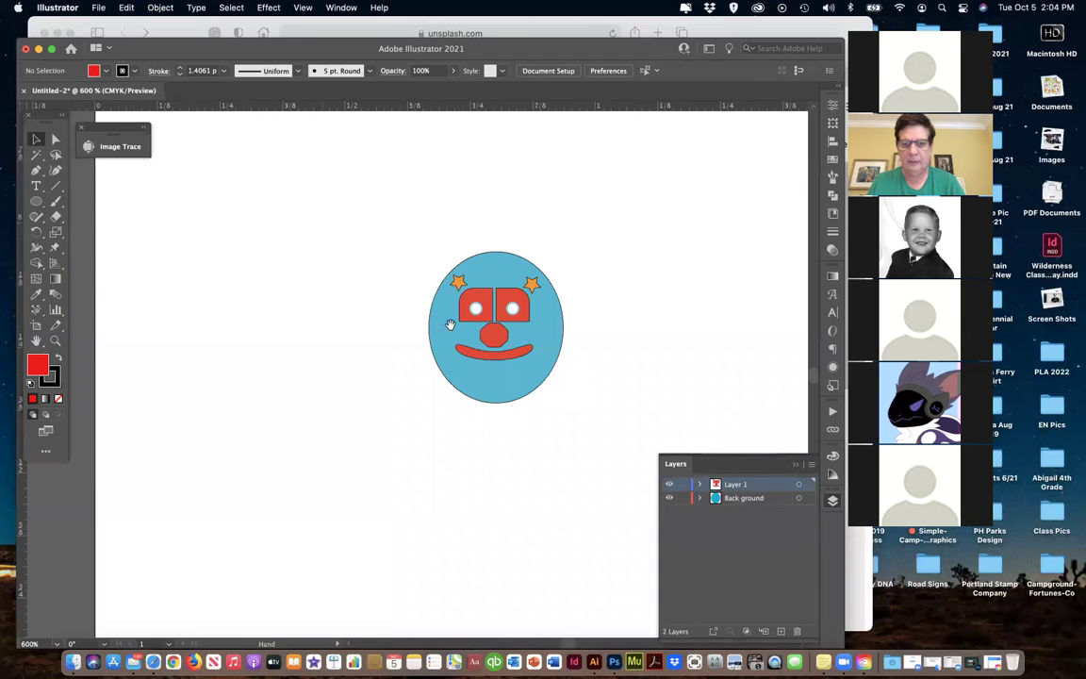
key("super+equal")
key("super+equal")
key("super+equal")
scroll(467, 332, "down", 2)
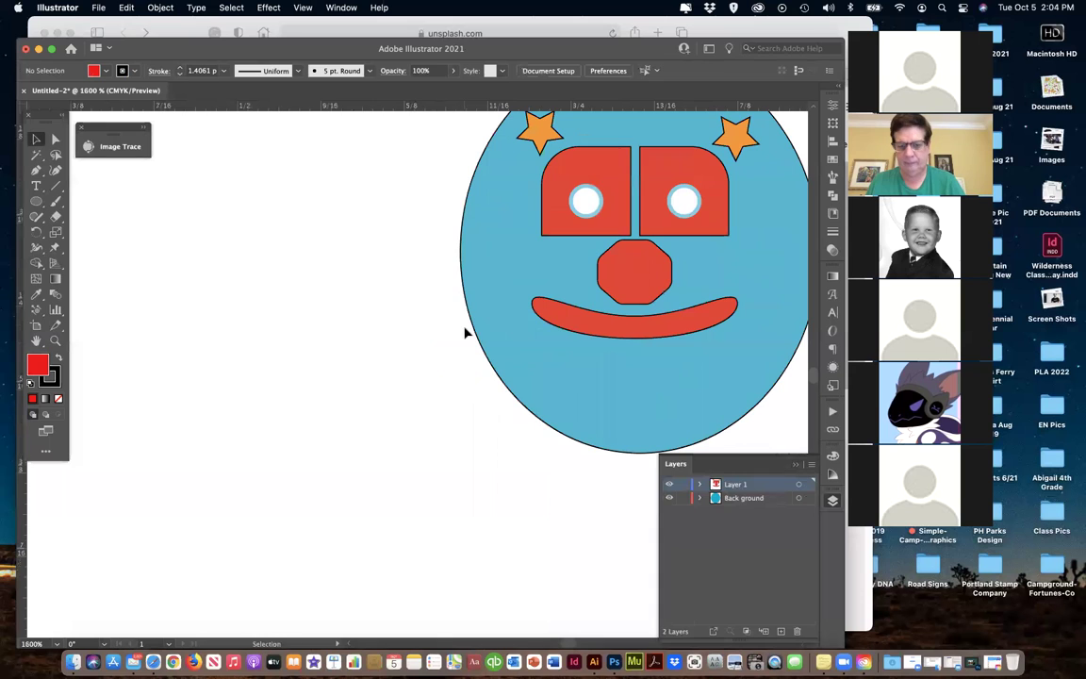
Examine the tiny face copy's left eye rectangle and its stroke at up to 8500% magnification, and return to the full artboard.
scroll(426, 334, "right", 8)
scroll(426, 334, "up", 5)
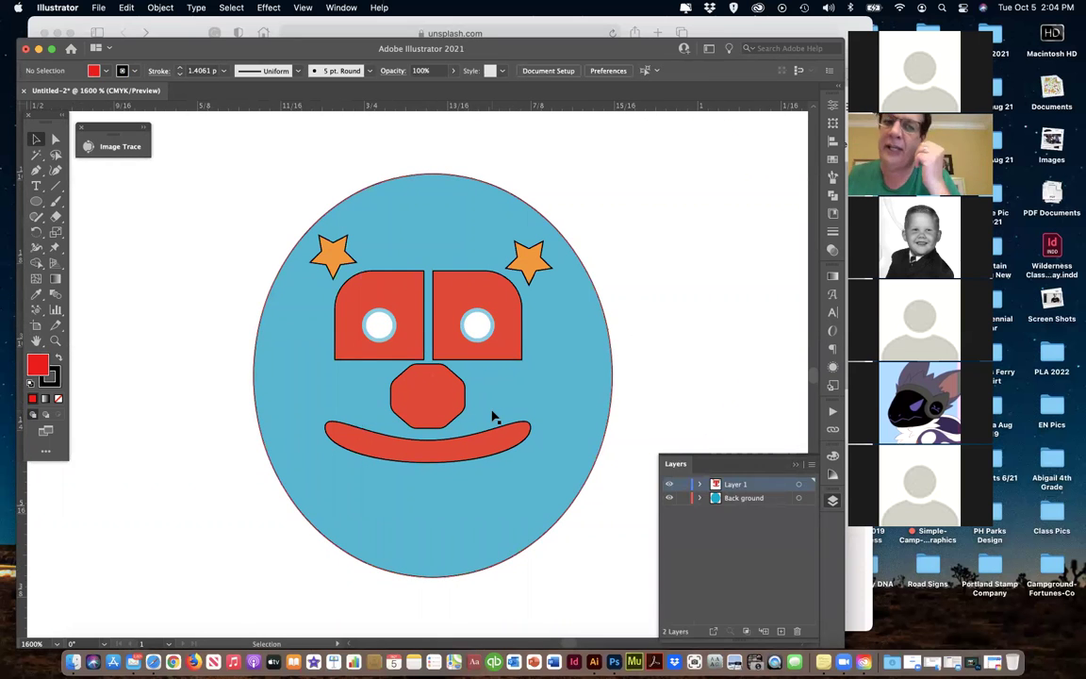
left_click(391, 294)
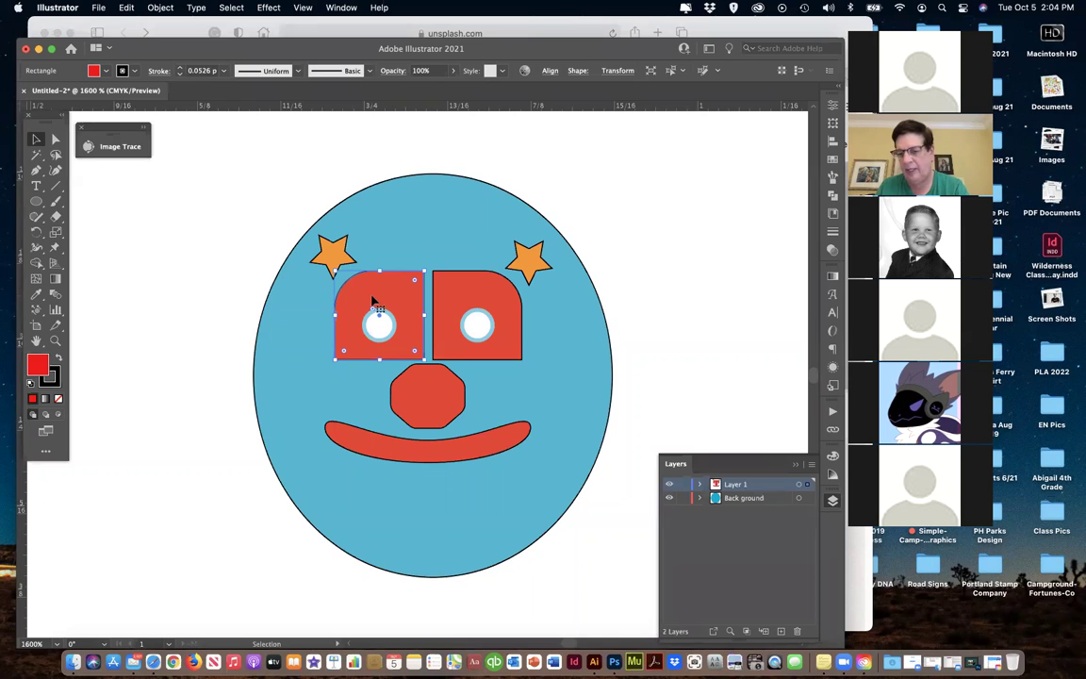
scroll(374, 302, "up", 10)
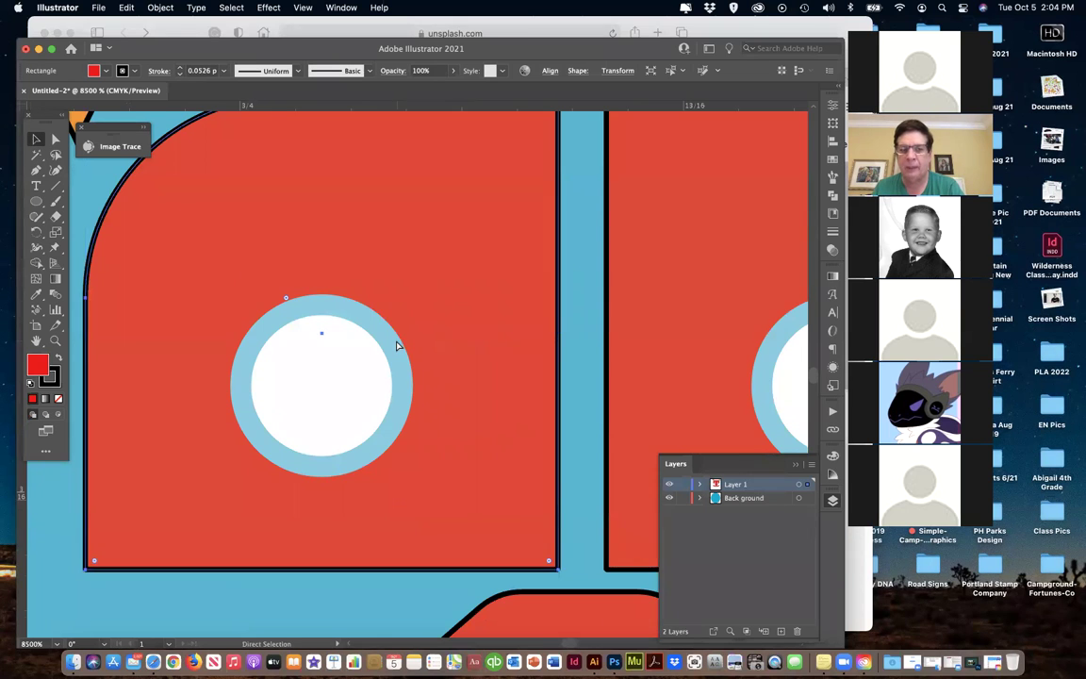
scroll(398, 347, "down", 10)
scroll(397, 345, "down", 6)
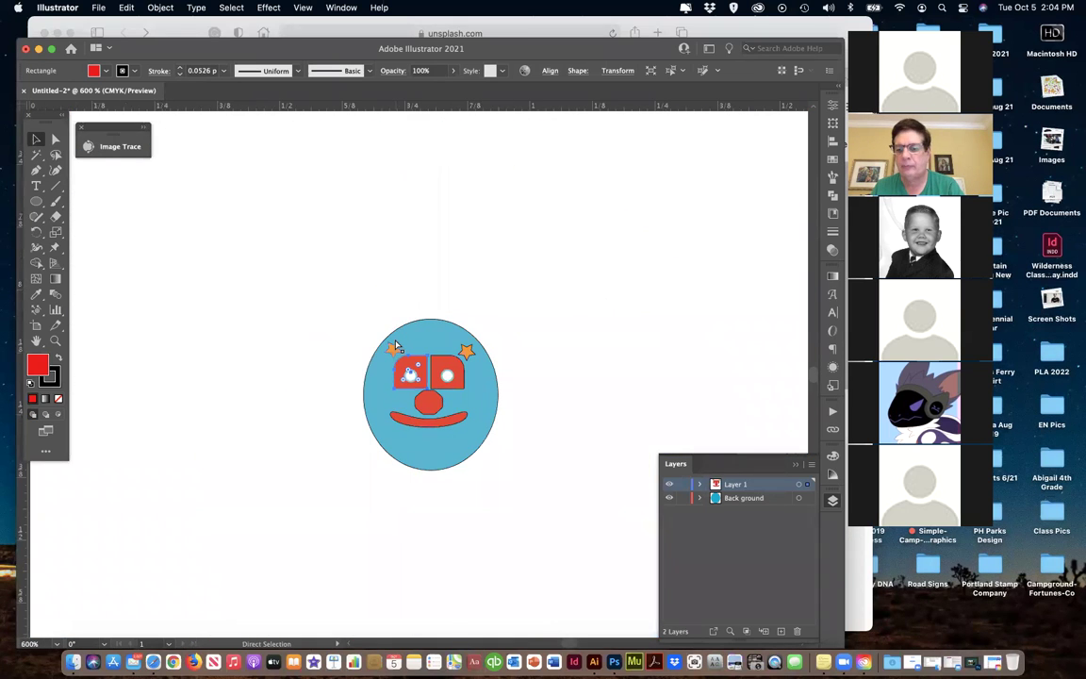
left_click(390, 315)
scroll(392, 317, "down", 3)
scroll(393, 319, "down", 2)
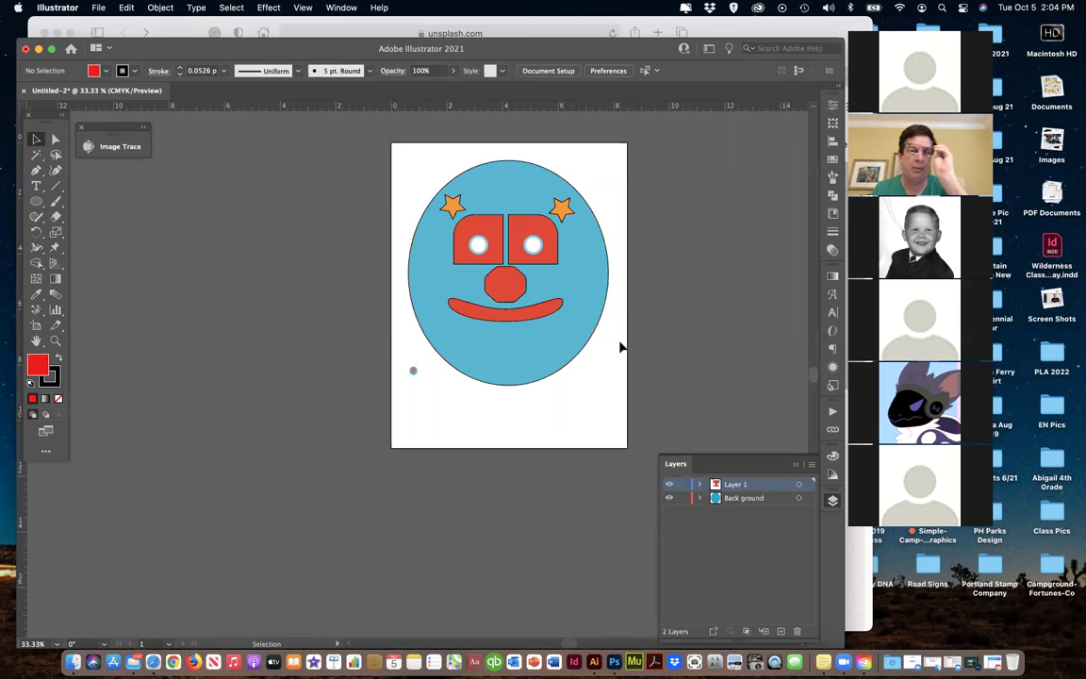
left_click(413, 372)
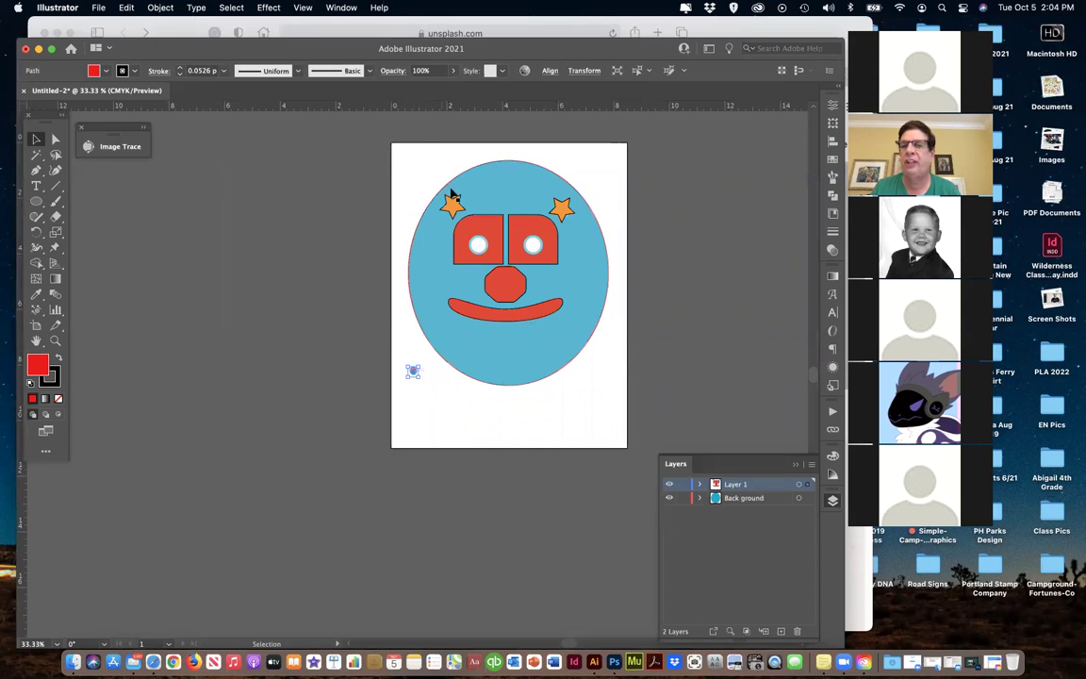
left_click(563, 144)
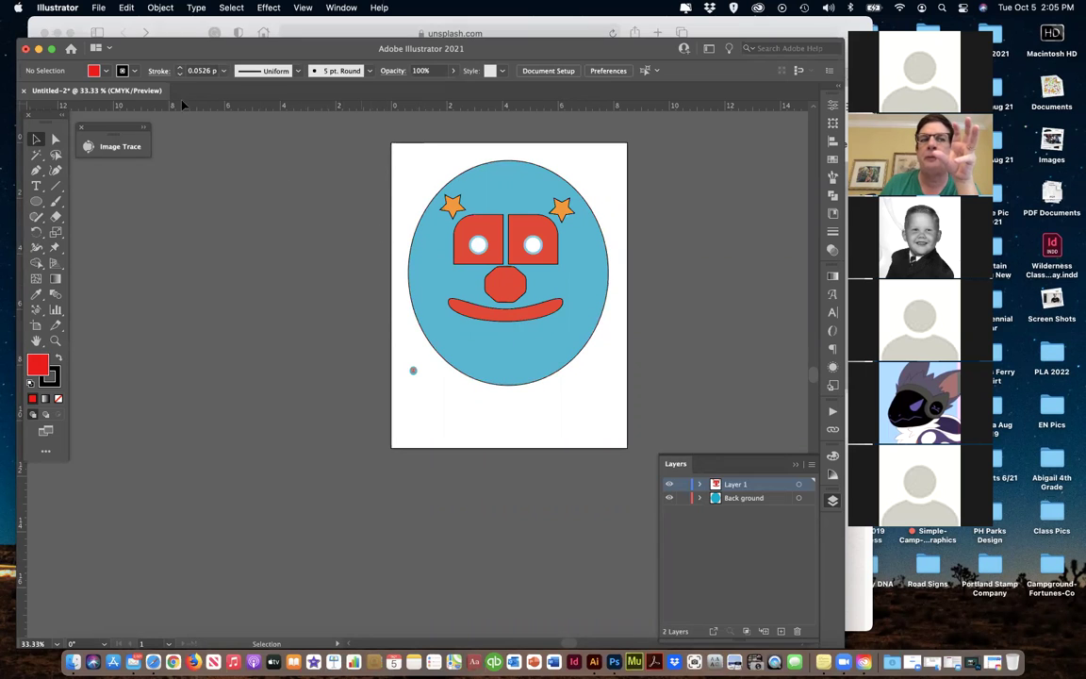
left_click(126, 7)
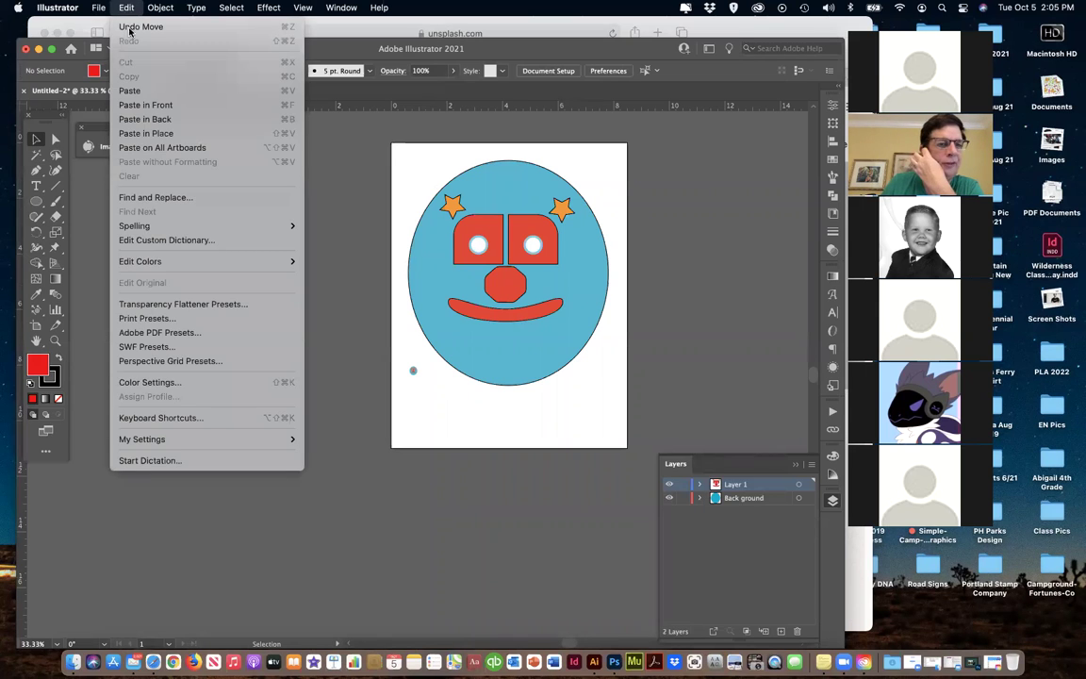
mouse_move(161, 7)
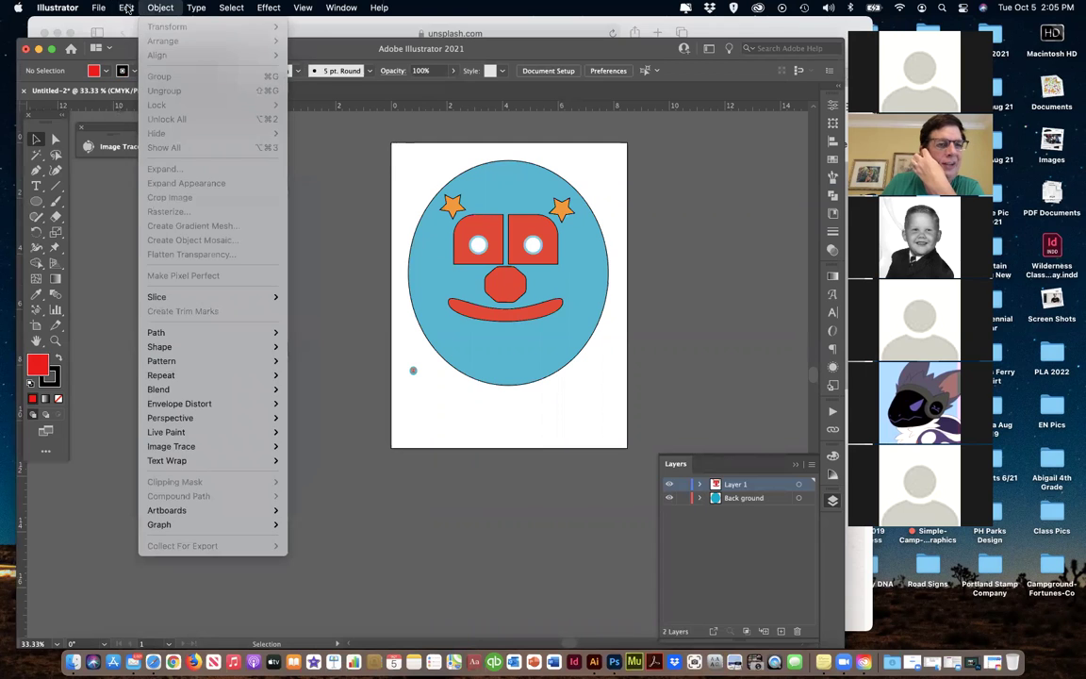
mouse_move(126, 8)
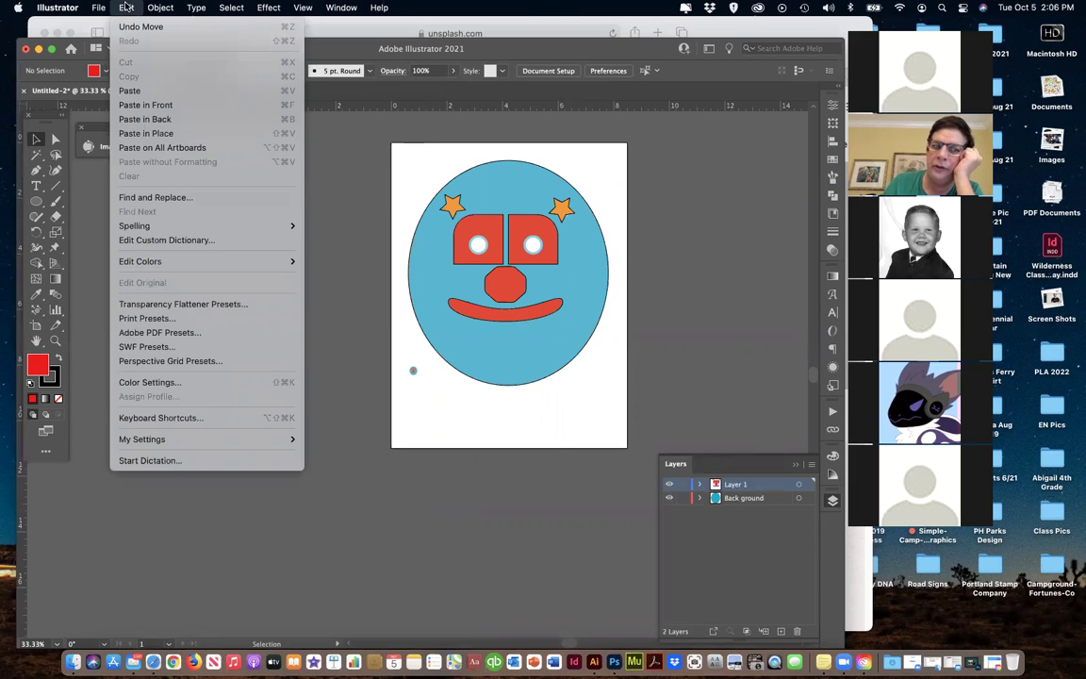
left_click(316, 171)
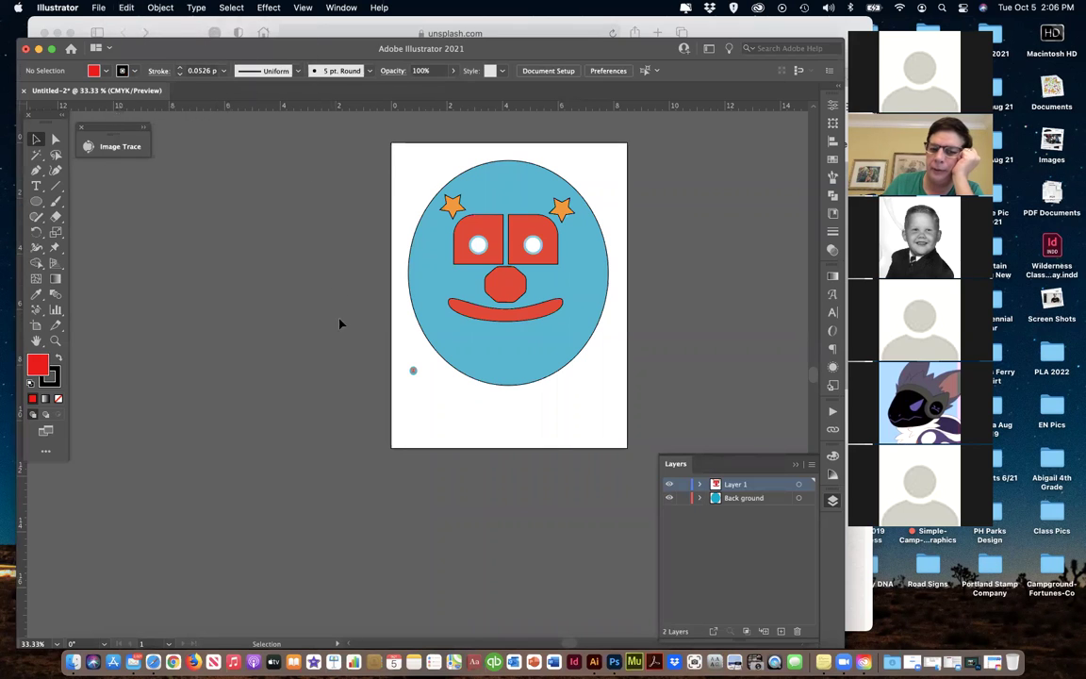
Look through the objects in Layer 1 and delete the whole tiny face copy below the large head.
left_click(415, 369)
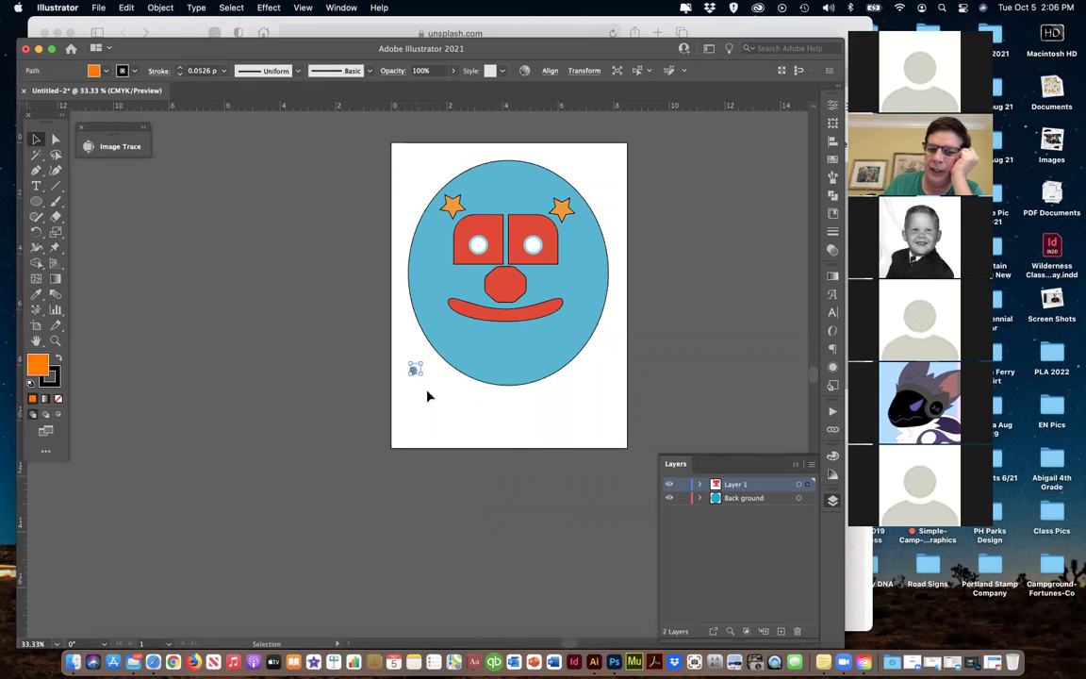
left_click(699, 484)
scroll(768, 529, "down", 3)
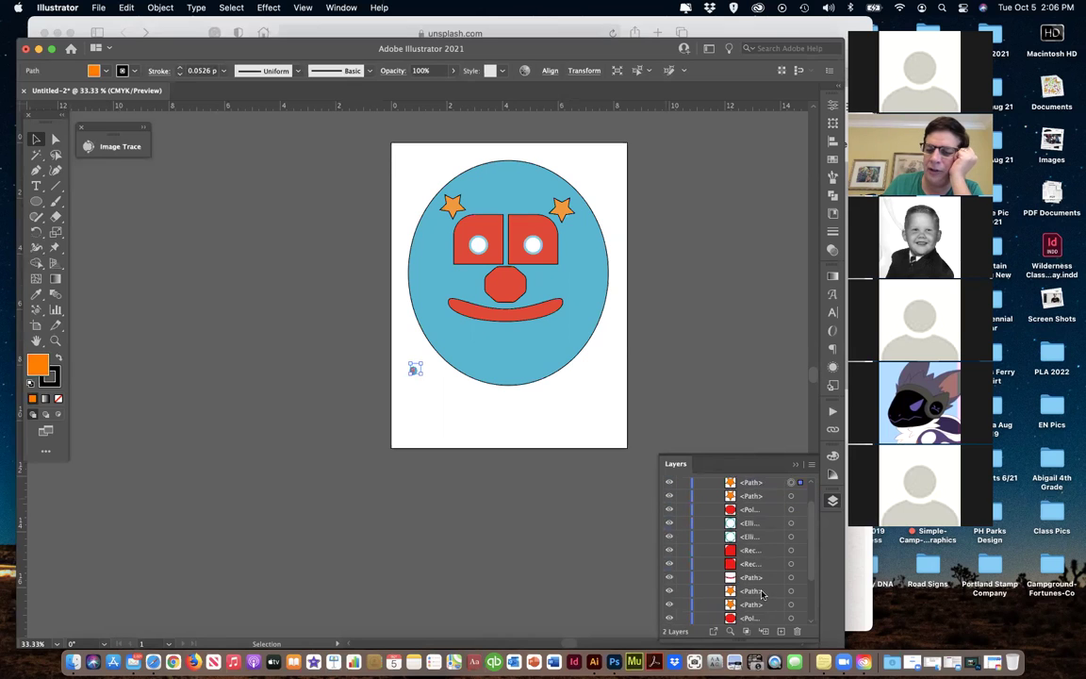
scroll(762, 566, "up", 3)
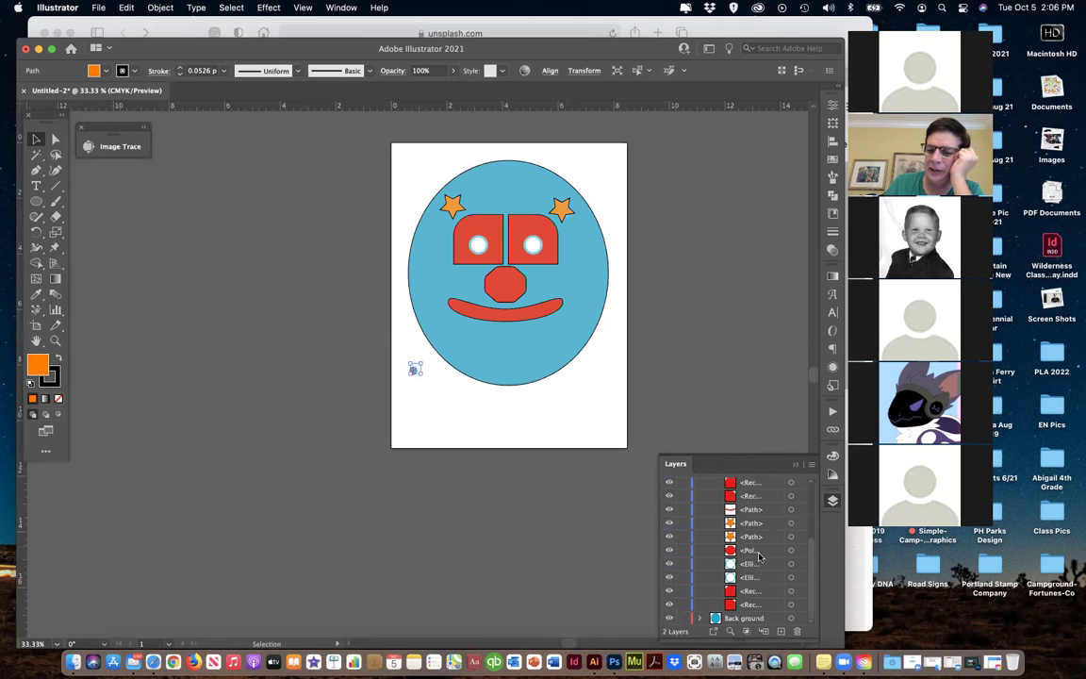
scroll(759, 561, "up", 5)
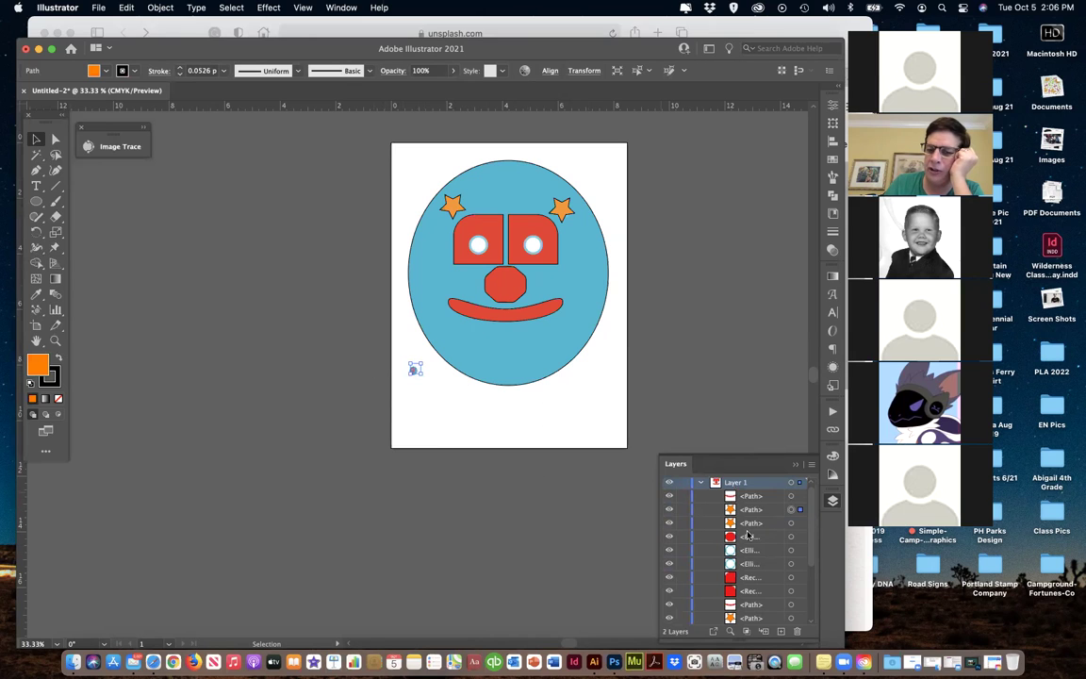
scroll(675, 484, "down", 4)
left_click(422, 385)
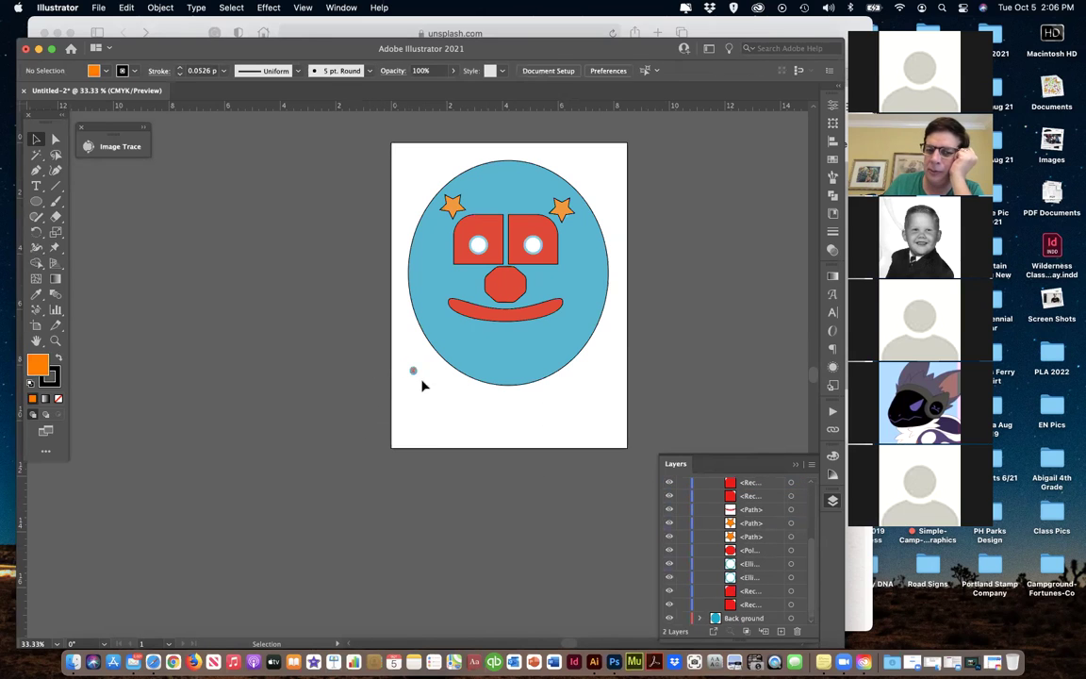
left_click_drag(431, 392, 433, 391)
key("Delete")
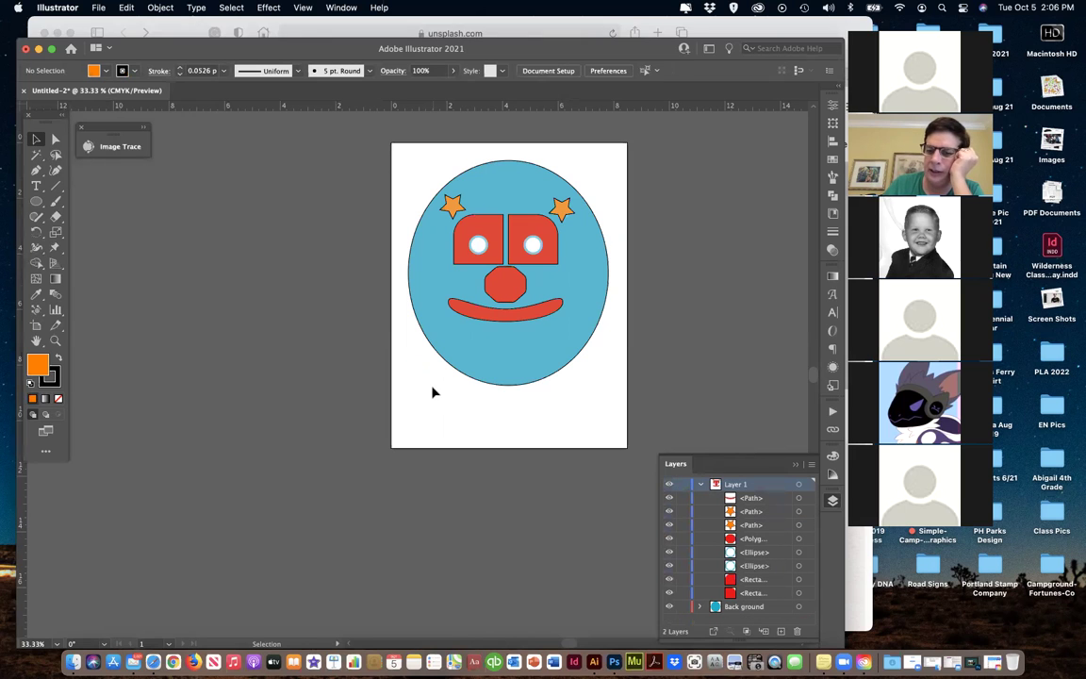
Check the contents of the Back ground layer and collapse both layers.
left_click(700, 607)
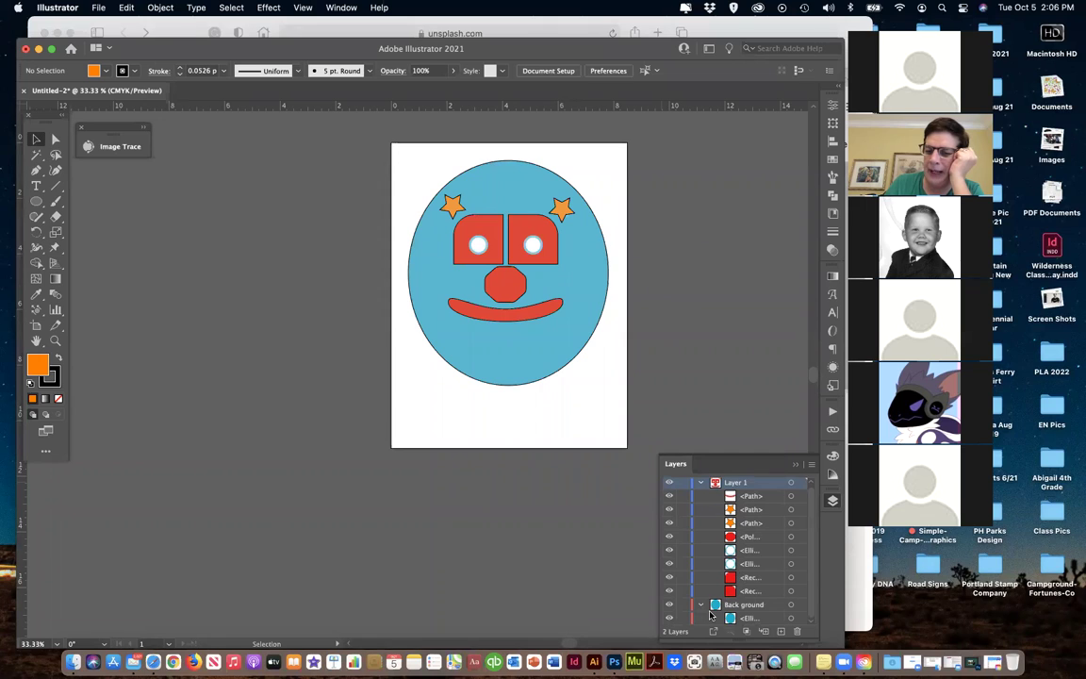
left_click(701, 605)
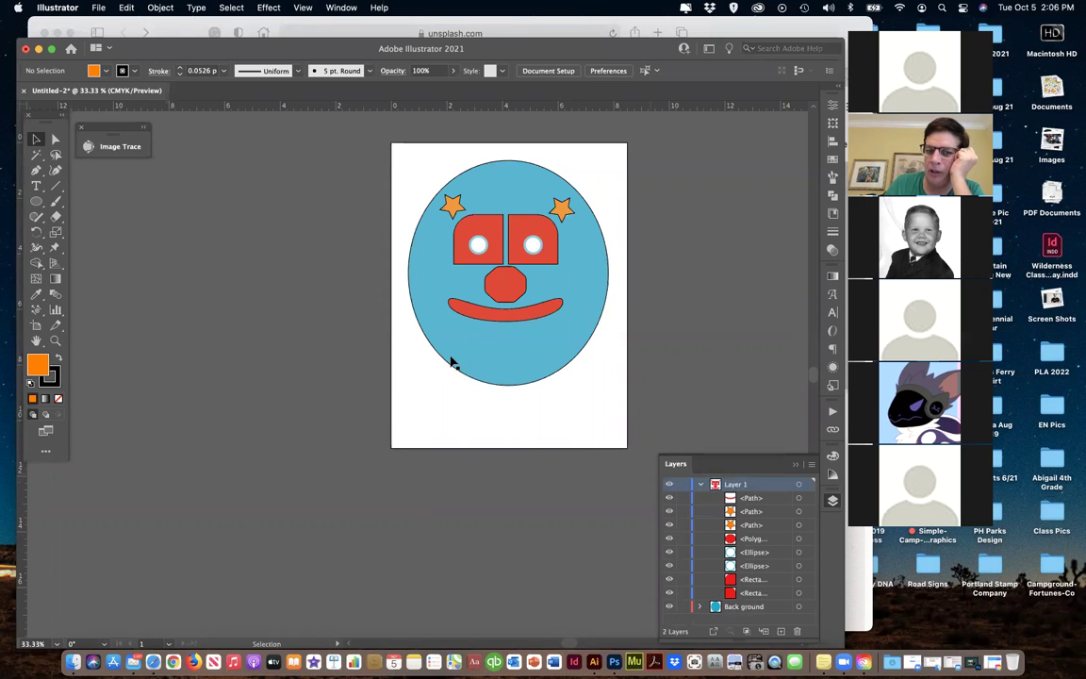
left_click(699, 485)
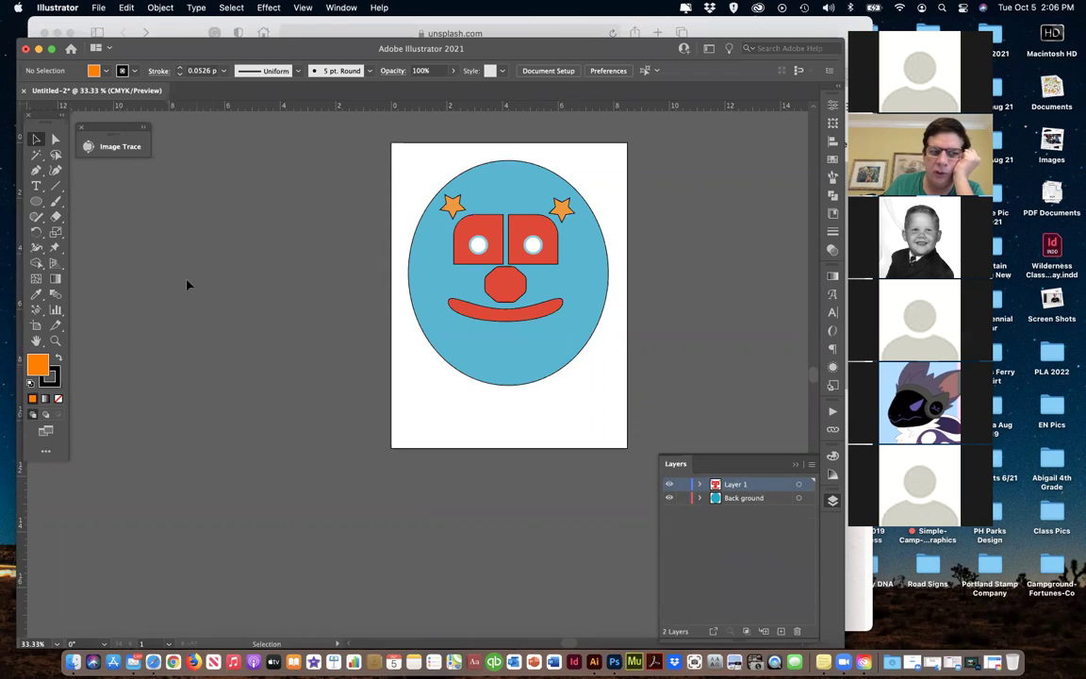
Create a seven-pointed orange star with radii of 0.3472 in and 0.6944 in, below and left of the large head.
left_click(55, 140)
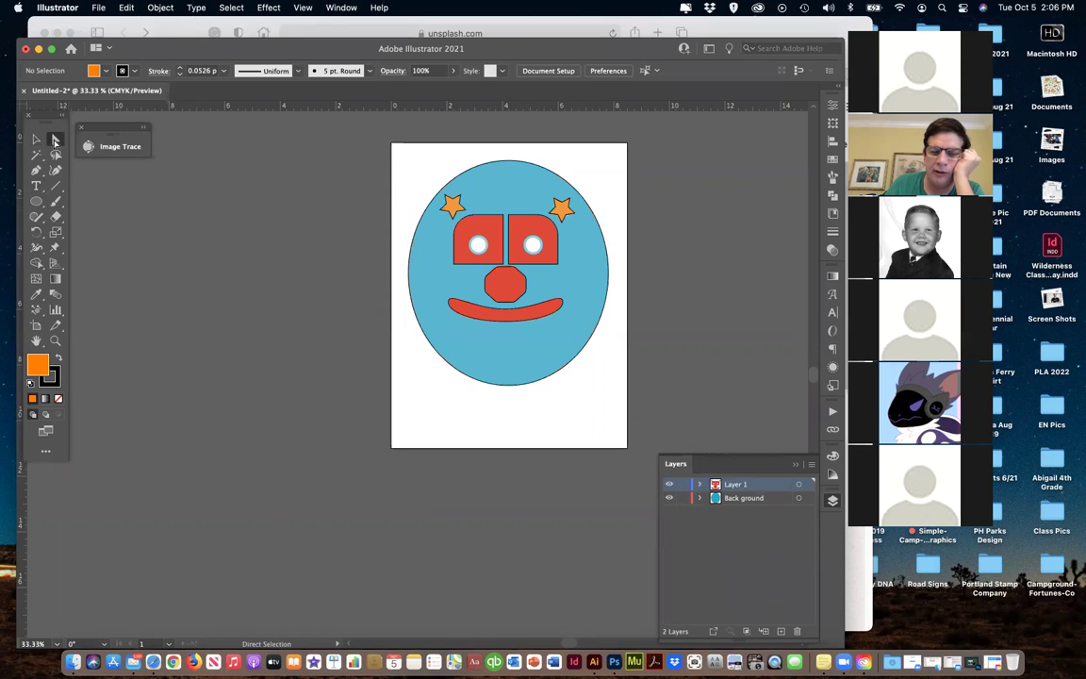
left_click(36, 139)
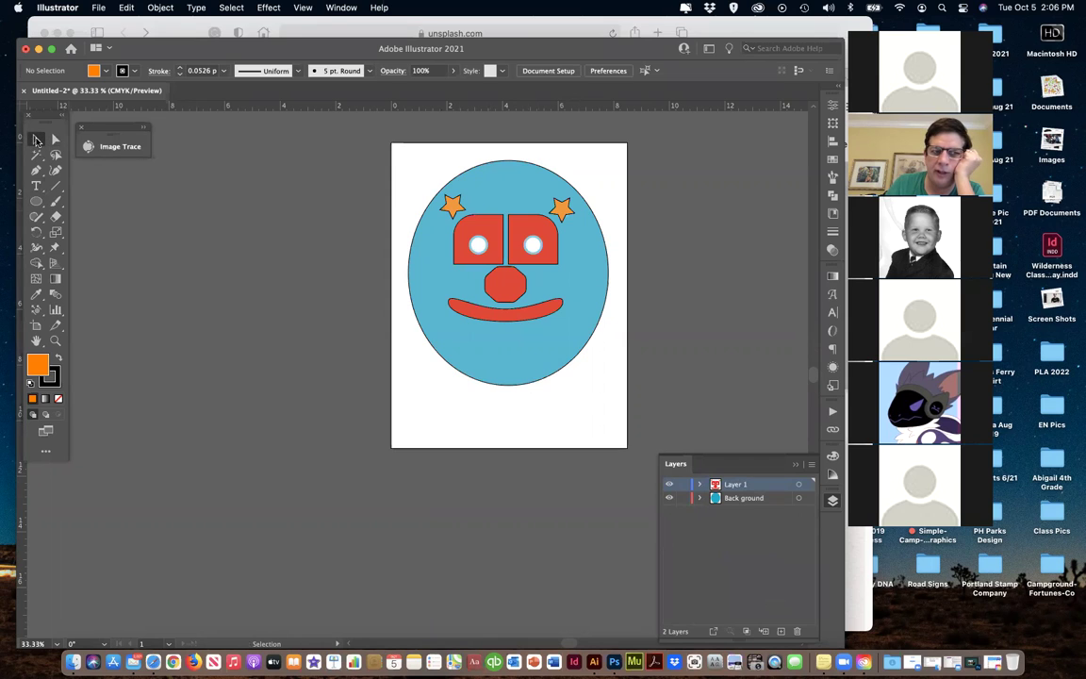
left_click(37, 205)
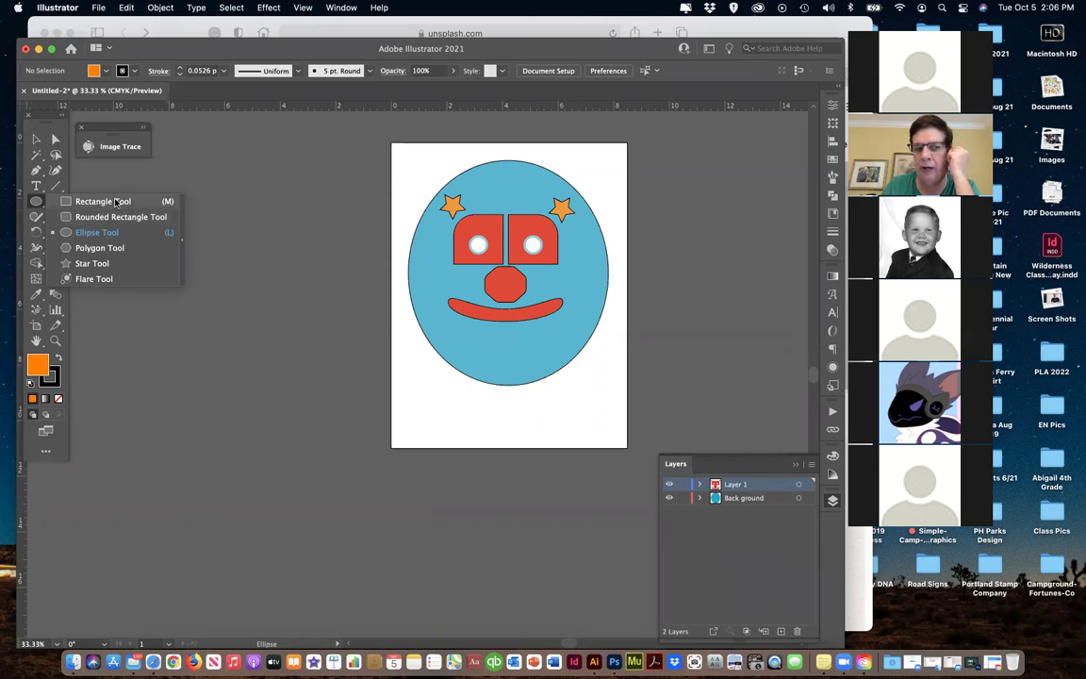
left_click(92, 264)
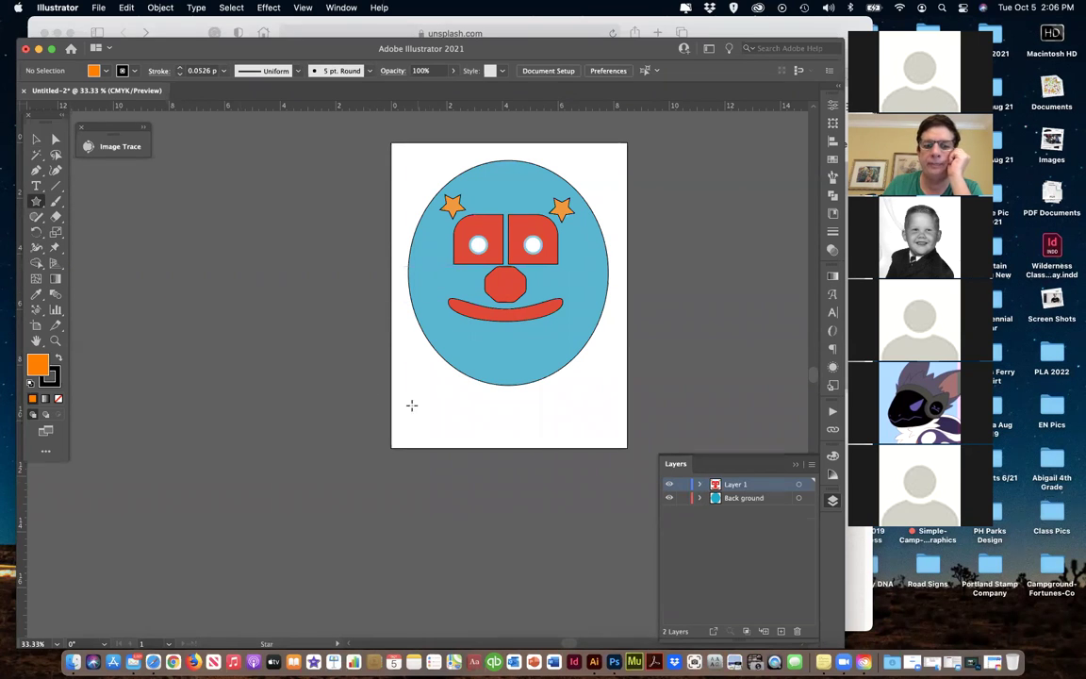
left_click(658, 331)
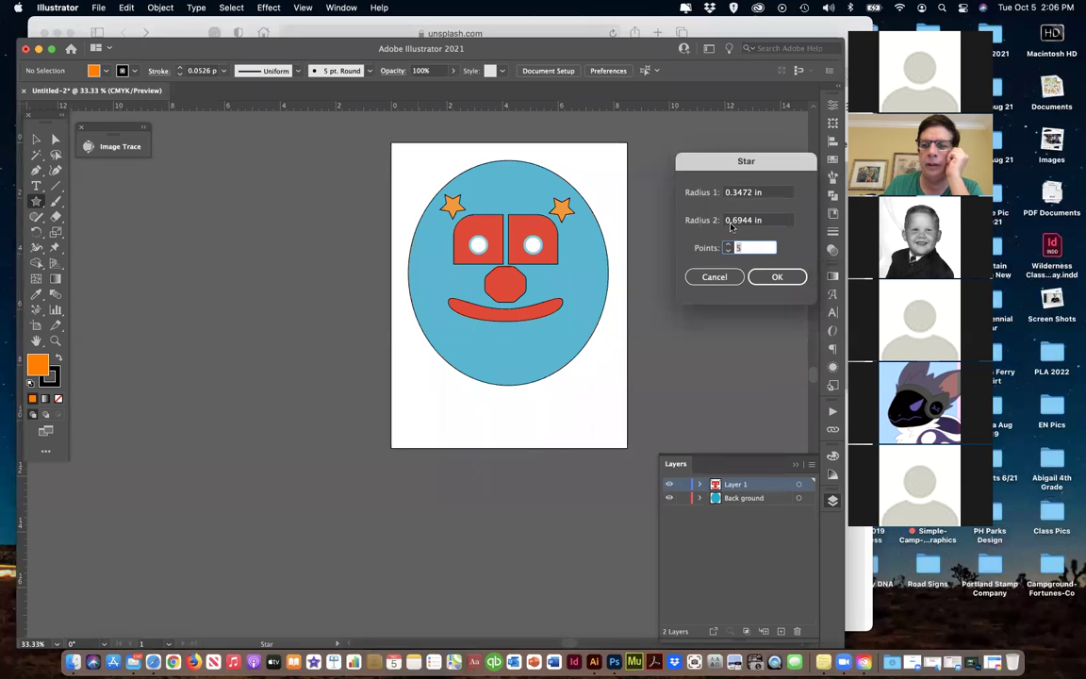
type("7")
left_click(769, 276)
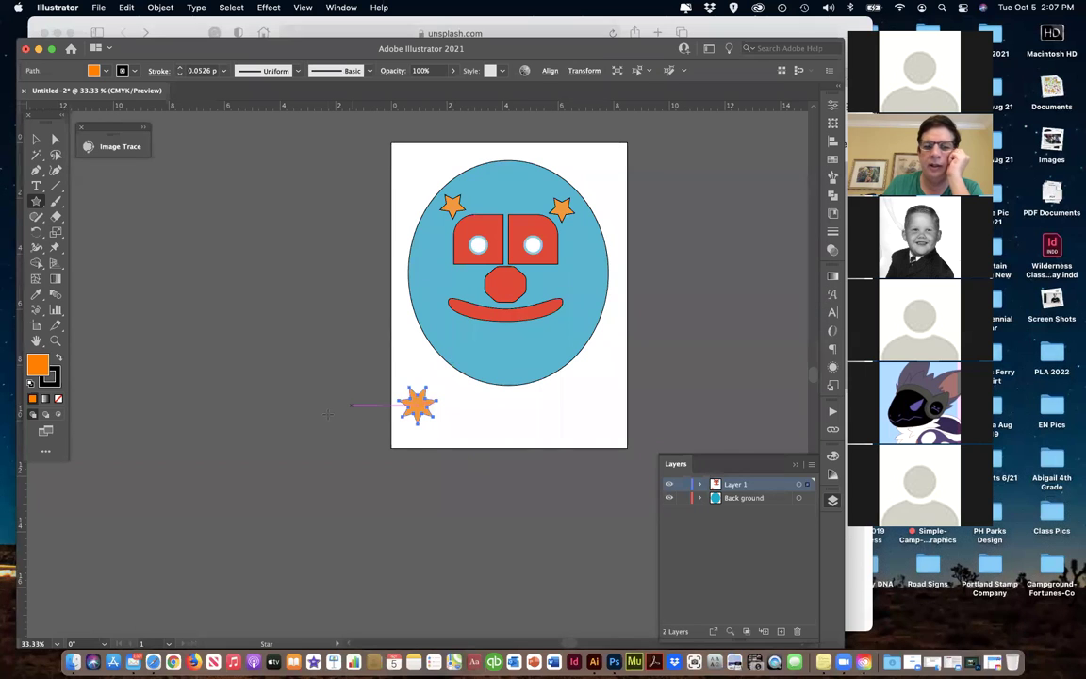
Round all outer points and inner corners of the seven-pointed star at once.
key("super+equal")
key("super+equal")
key("super+equal")
key("super+equal")
key("super+equal")
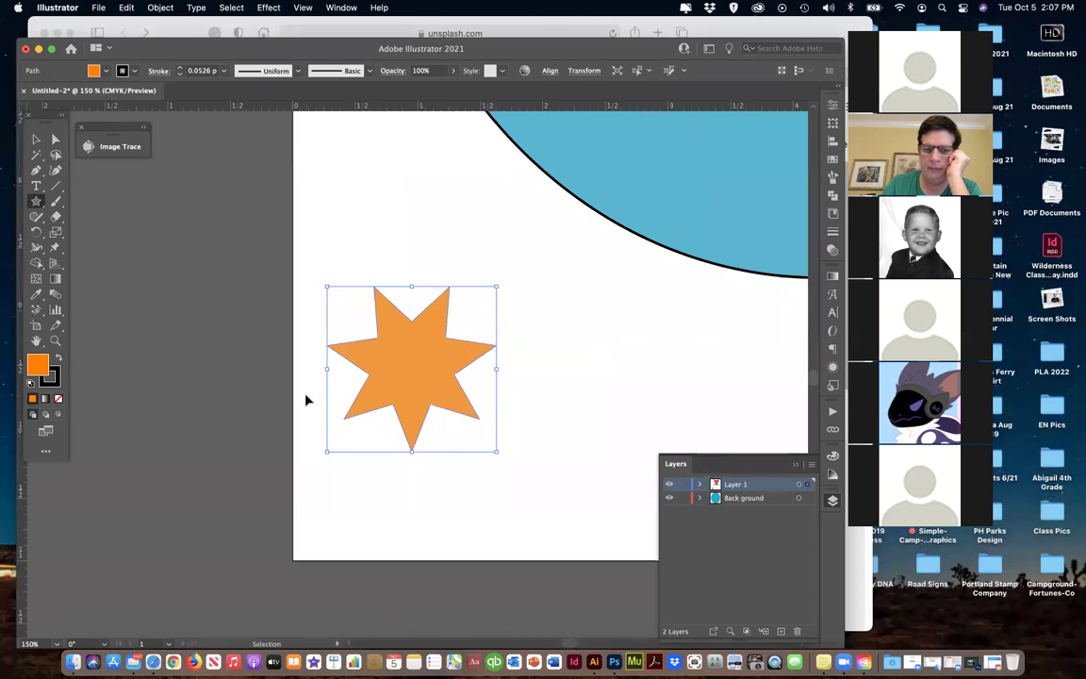
key("v")
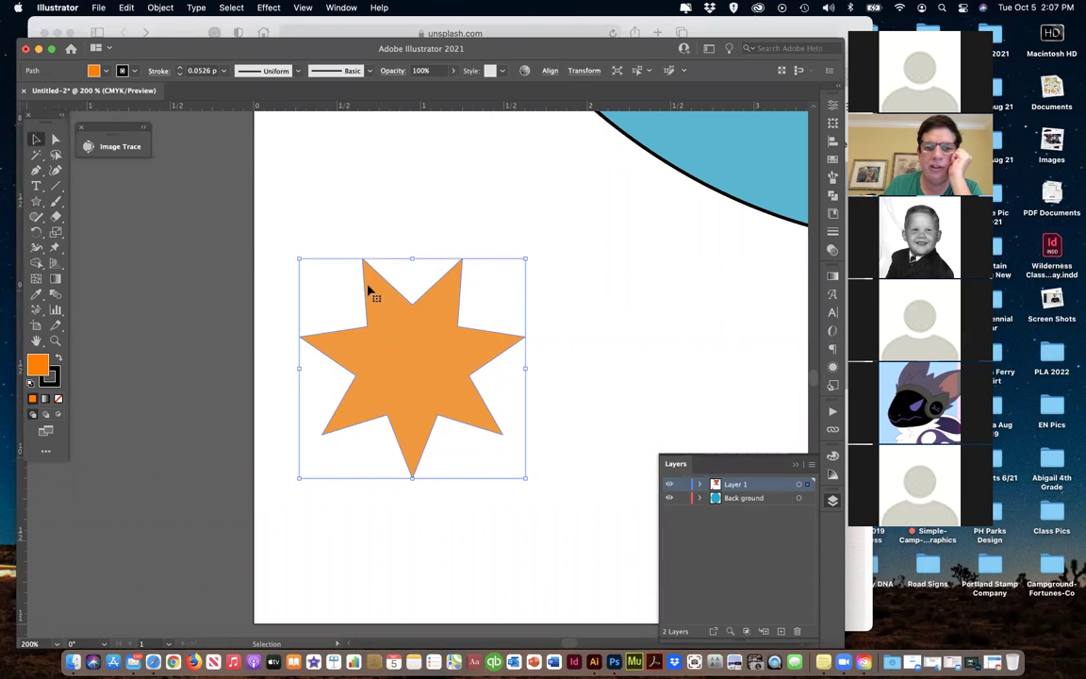
key("a")
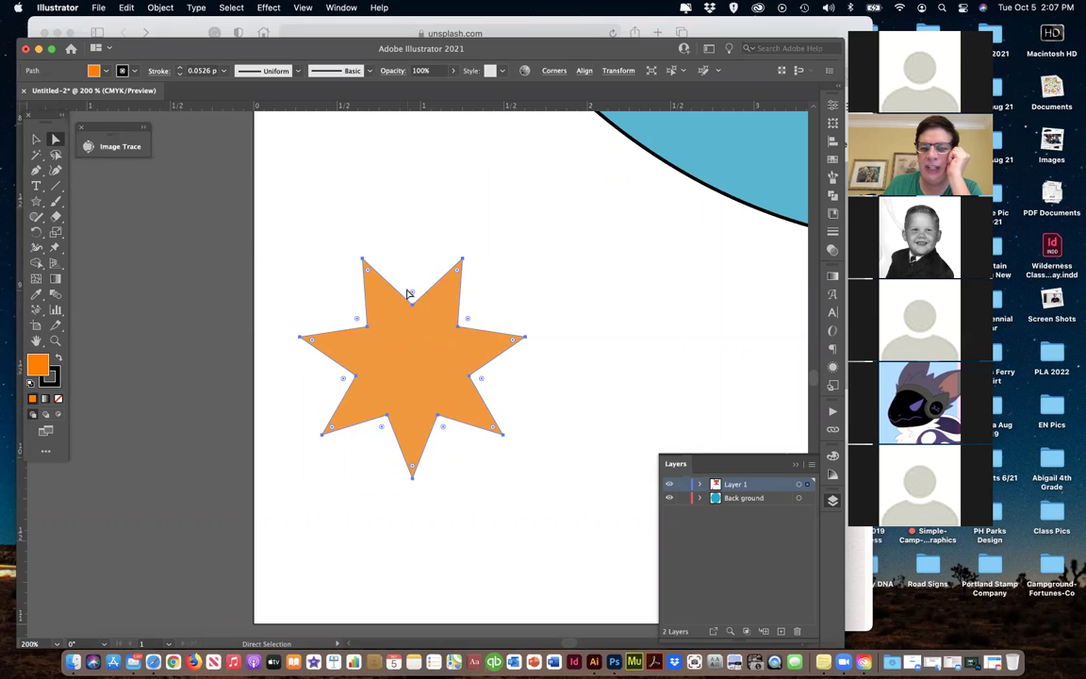
mouse_move(409, 293)
left_mouse_down()
mouse_move(415, 311)
mouse_move(413, 282)
mouse_move(416, 292)
left_mouse_up()
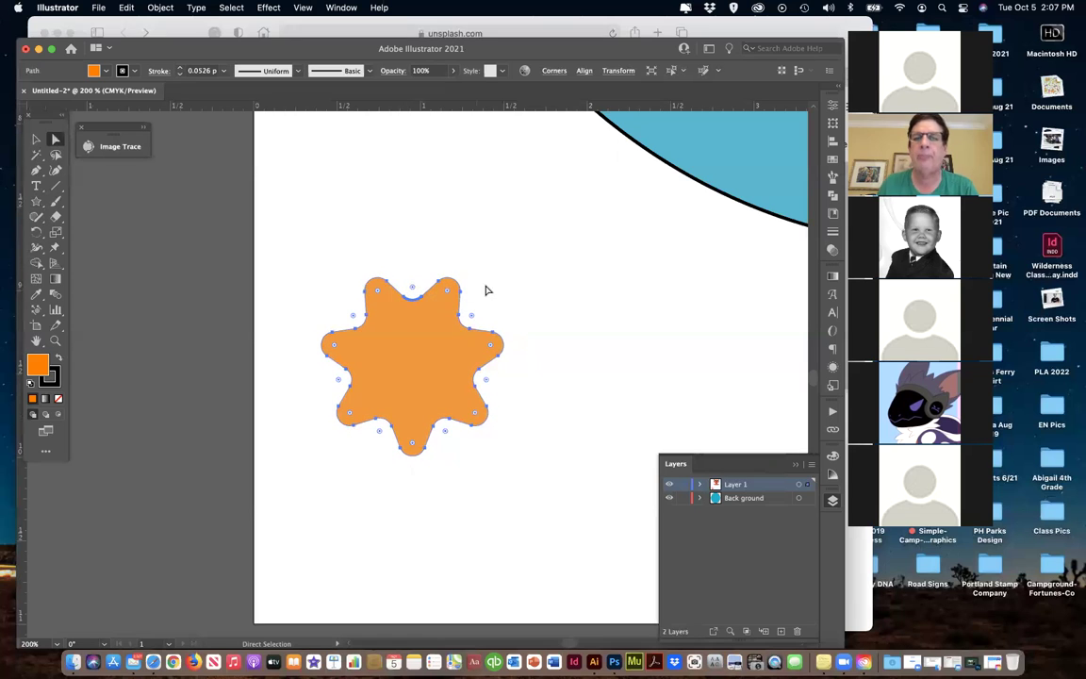
Move the rounded star up and to the right, closer to the blue head.
left_click(30, 140)
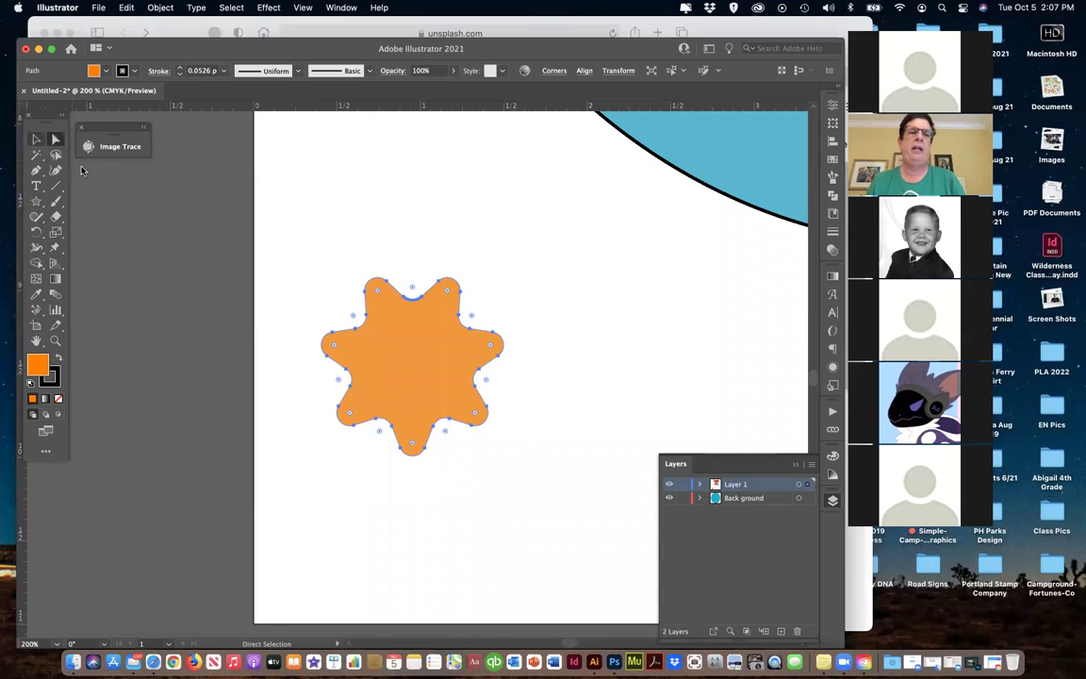
left_click(201, 187)
left_click_drag(405, 386, 521, 309)
key("a")
key("v")
key("a")
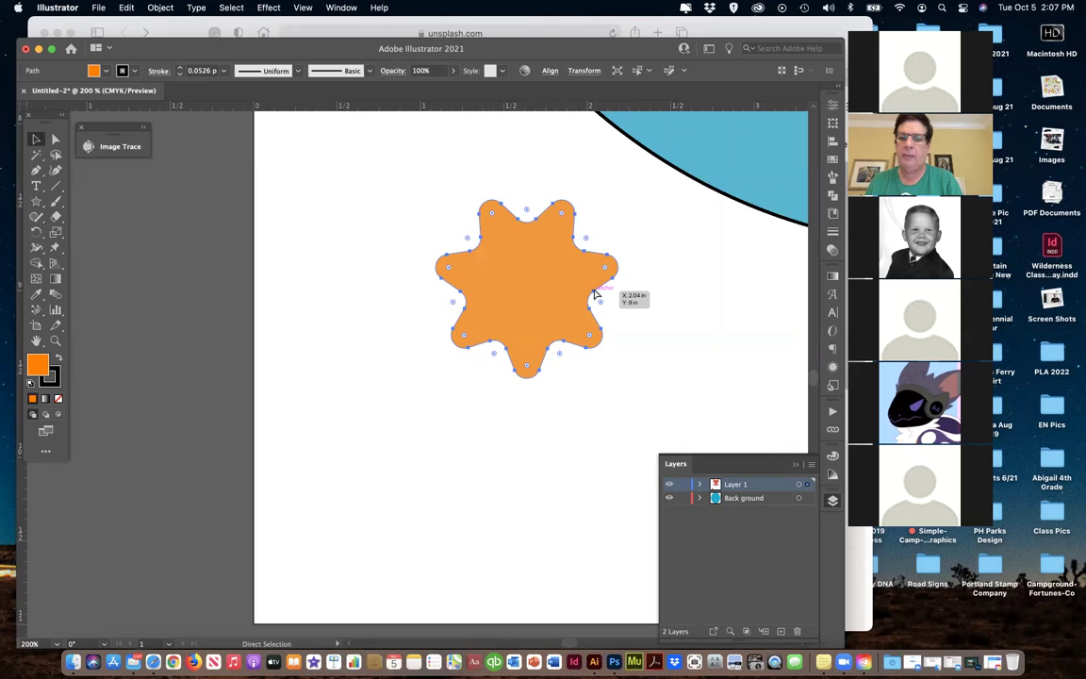
Select a single anchor point on the star's right arm to inspect its direction handles, and deselect the star.
left_click(595, 295)
mouse_move(613, 281)
left_mouse_down()
mouse_move(620, 267)
mouse_move(623, 275)
left_mouse_up()
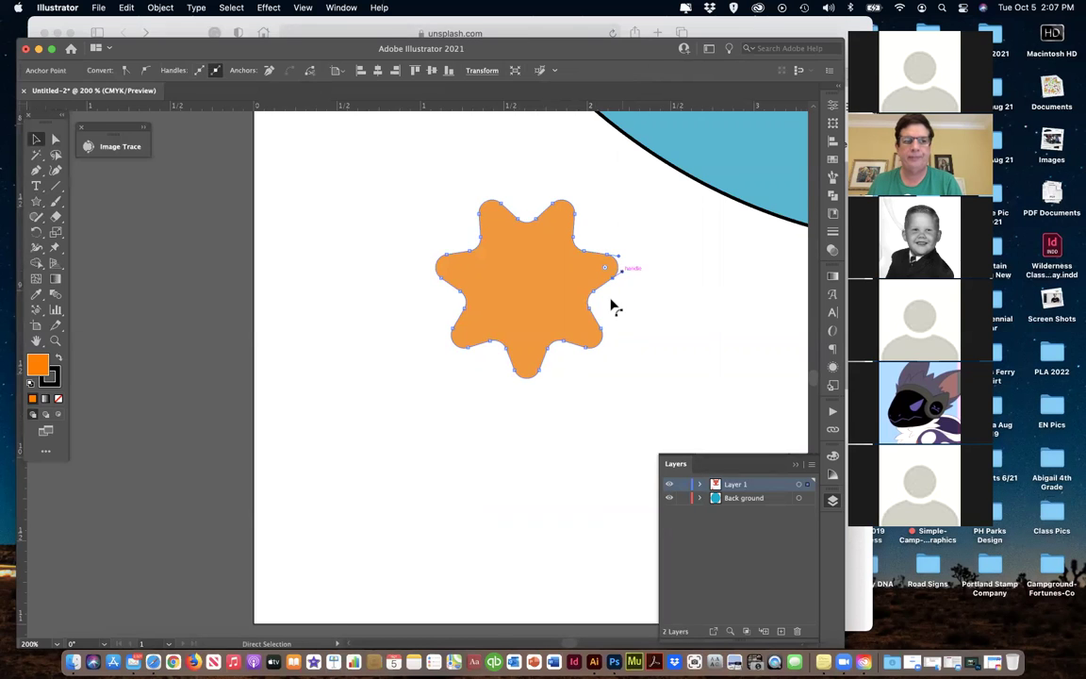
scroll(566, 293, "right", 1)
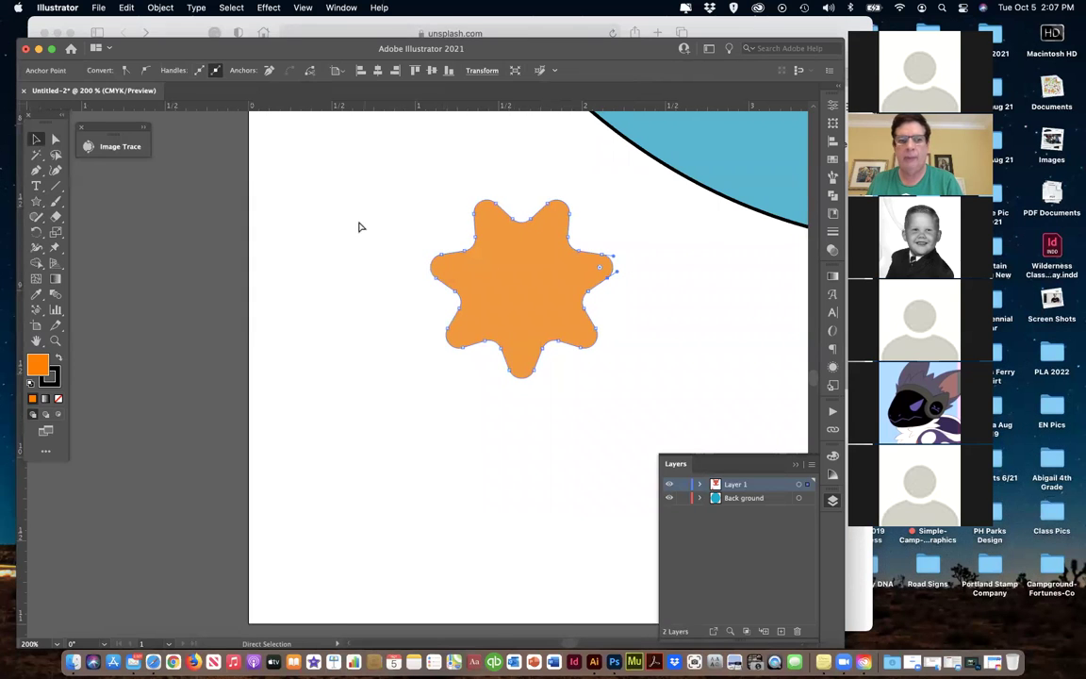
left_click(316, 237)
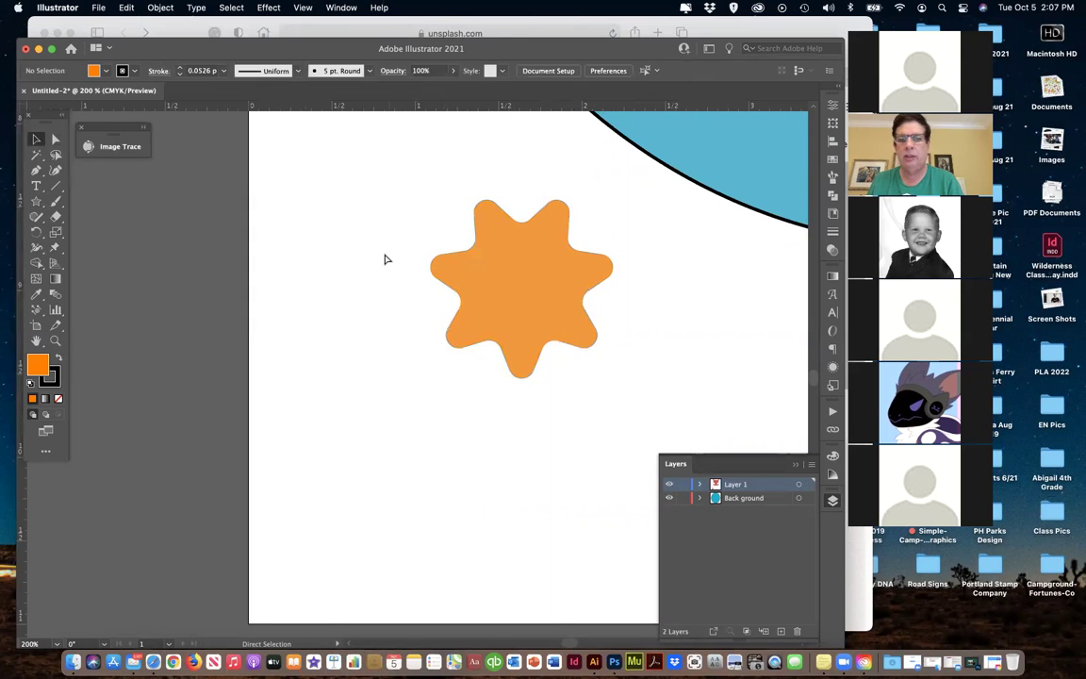
Move the rounded seven-pointed star onto the chin area of the blue head.
key("super+minus")
key("super+minus")
key("super+minus")
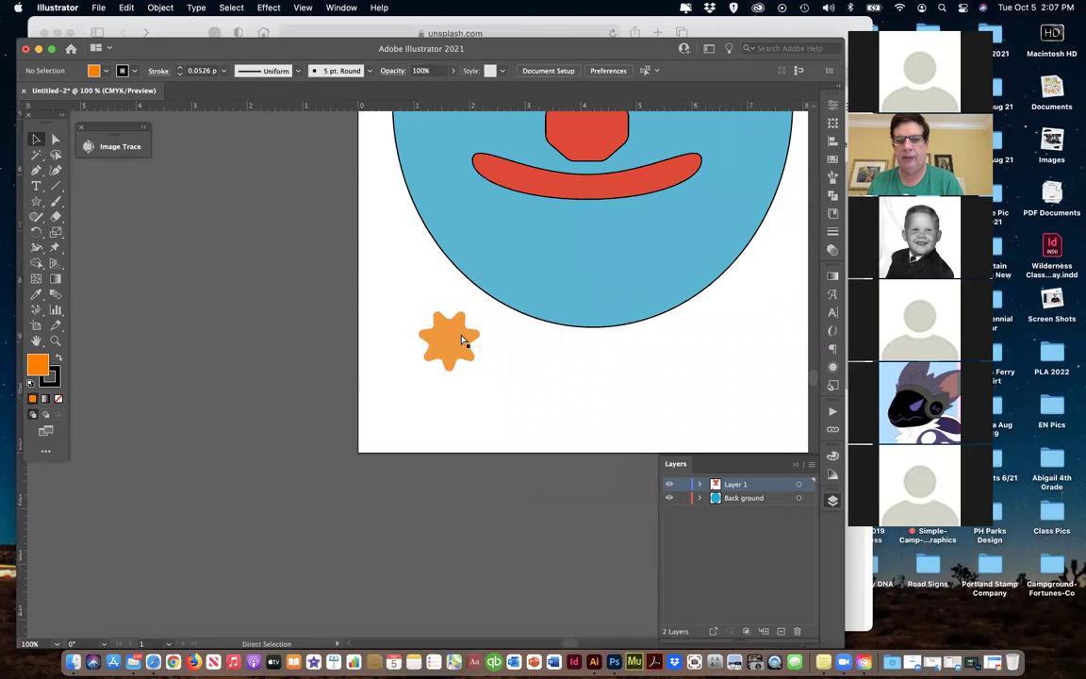
left_click_drag(453, 344, 586, 287)
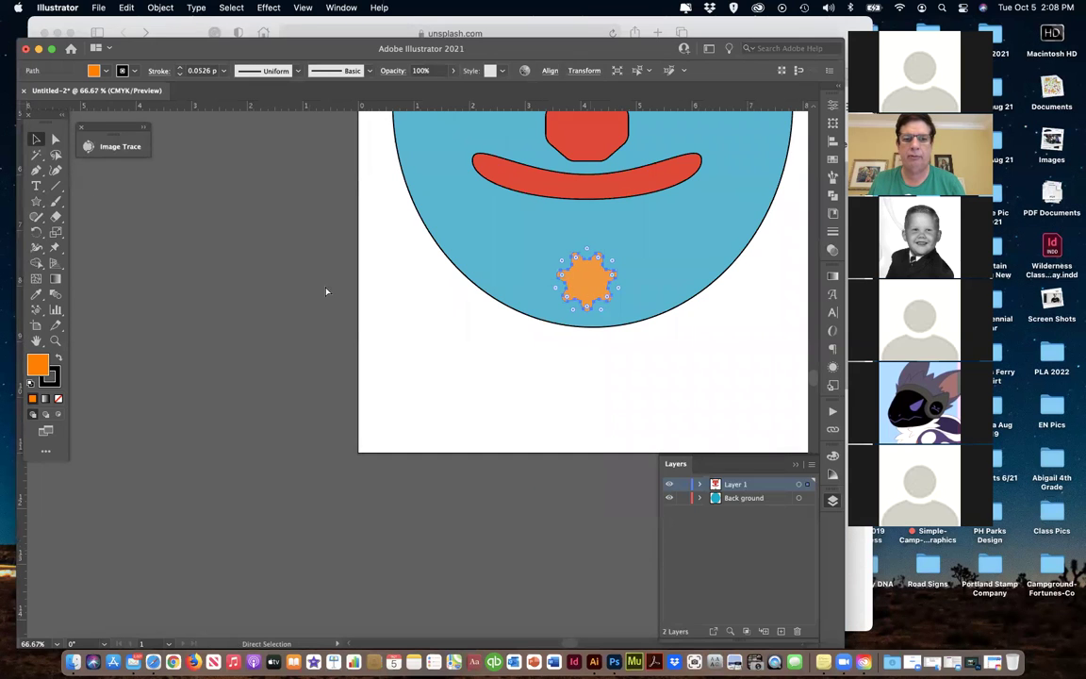
Enlarge the rounded star proportionally to about three and a half times its size and center it over the head's lower edge.
key("super+t")
left_click(512, 325)
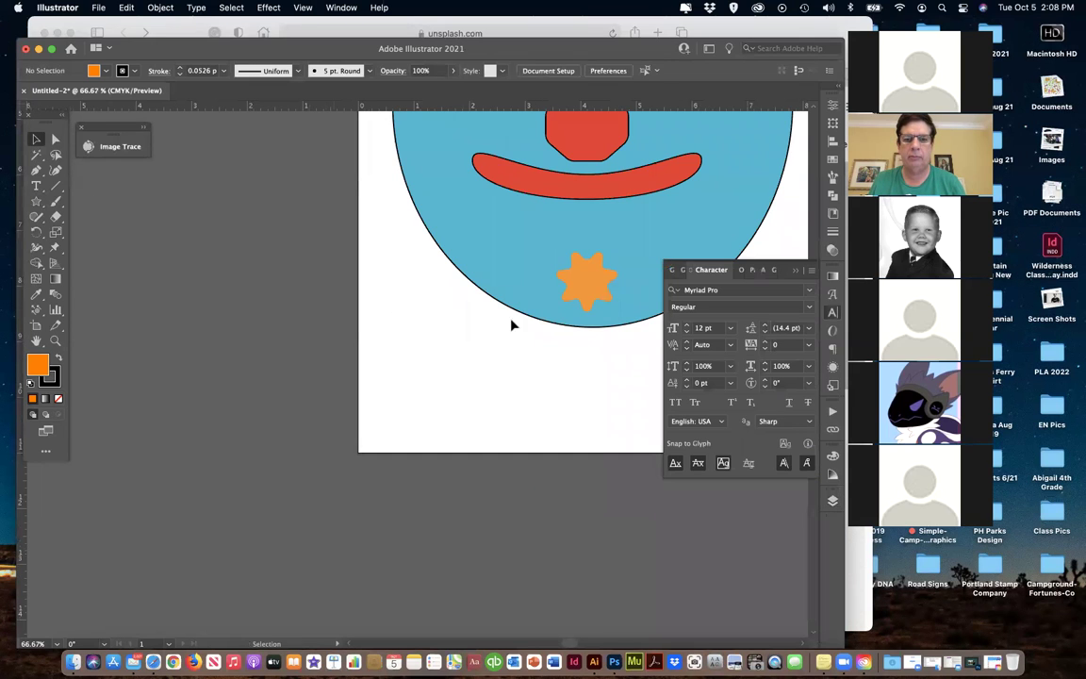
key("super+t")
left_click(573, 293)
left_click_drag(616, 310, 797, 466)
left_click_drag(683, 371, 606, 357)
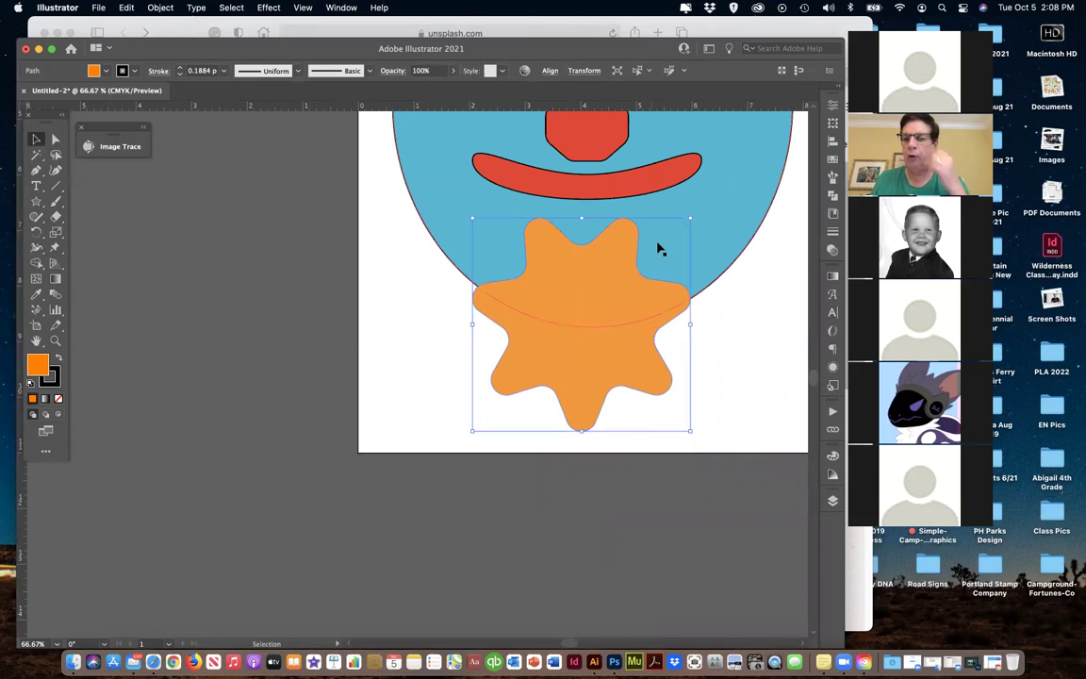
Rotate the rounded star about 26° so a single point faces straight up, and reposition it under the mouth.
left_click_drag(689, 206, 621, 208)
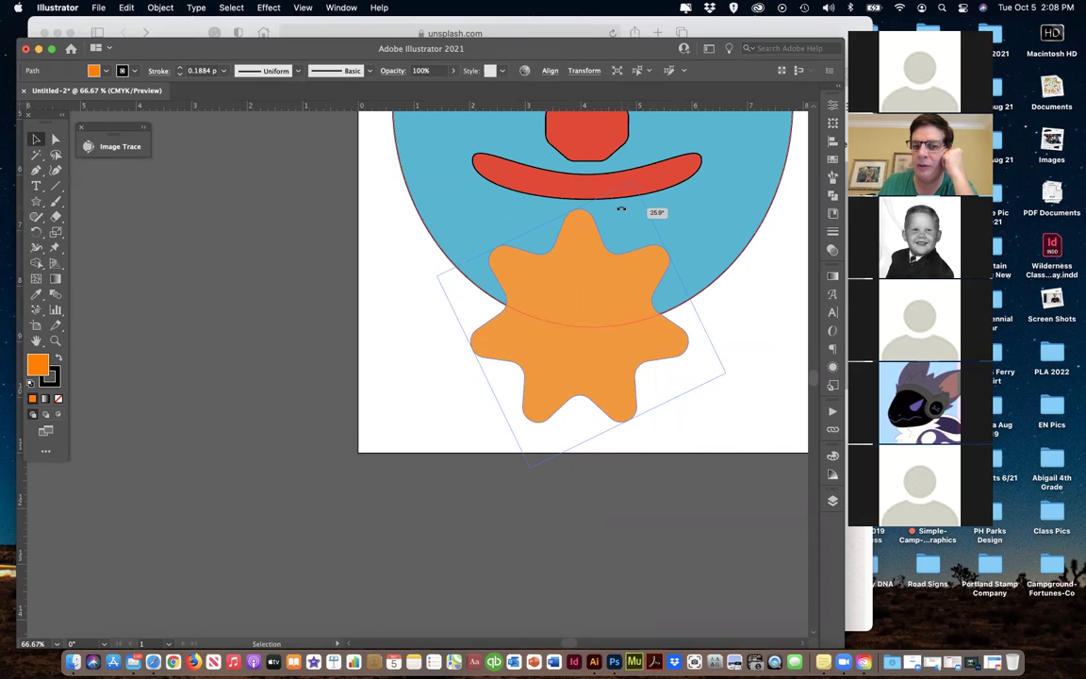
left_click_drag(621, 208, 623, 209)
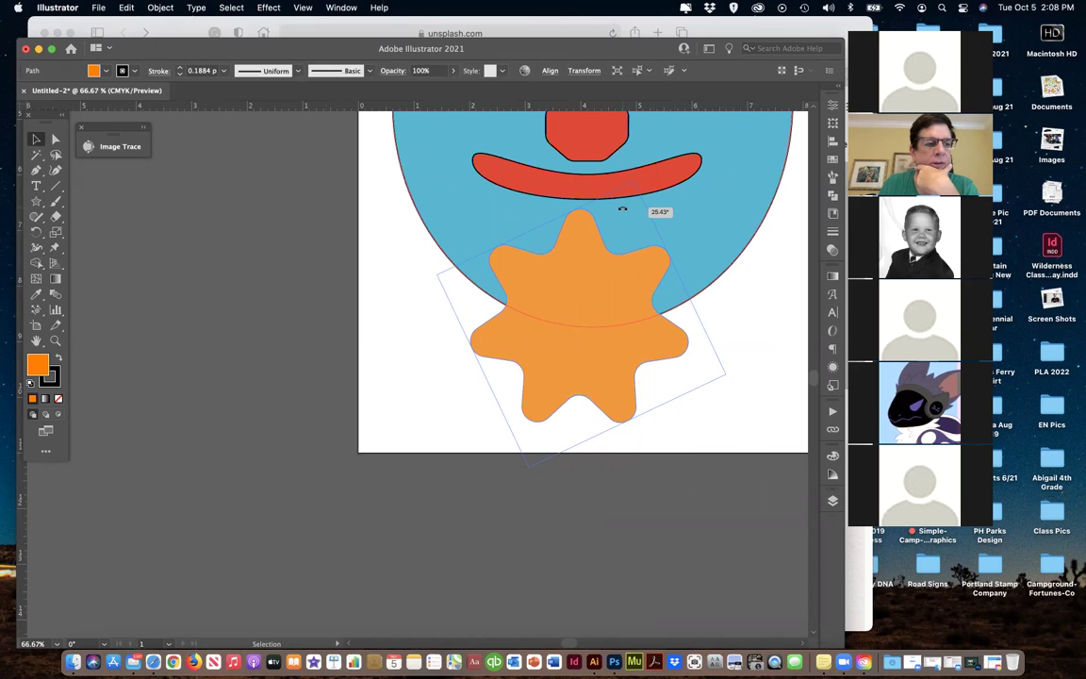
left_click_drag(622, 209, 621, 208)
left_click_drag(590, 285, 602, 300)
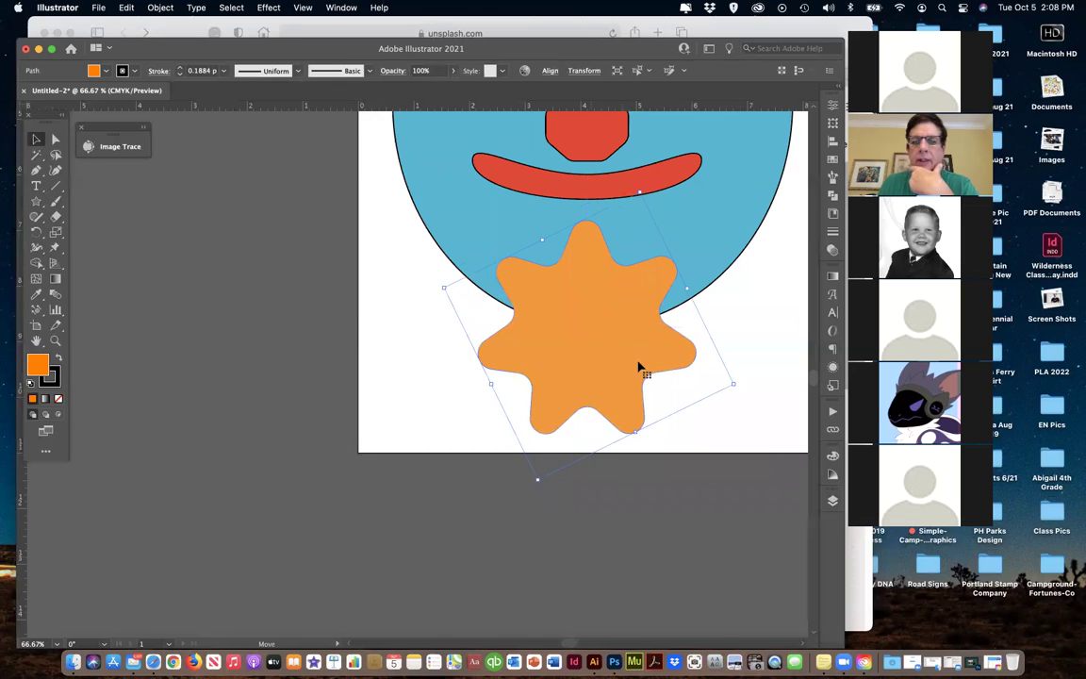
Shrink the rounded star to slightly more than half its size and center it on the head's lower edge.
left_click_drag(728, 383, 632, 361)
left_click_drag(540, 332, 590, 337)
left_click_drag(678, 360, 659, 354)
left_click_drag(583, 333, 591, 336)
key("a")
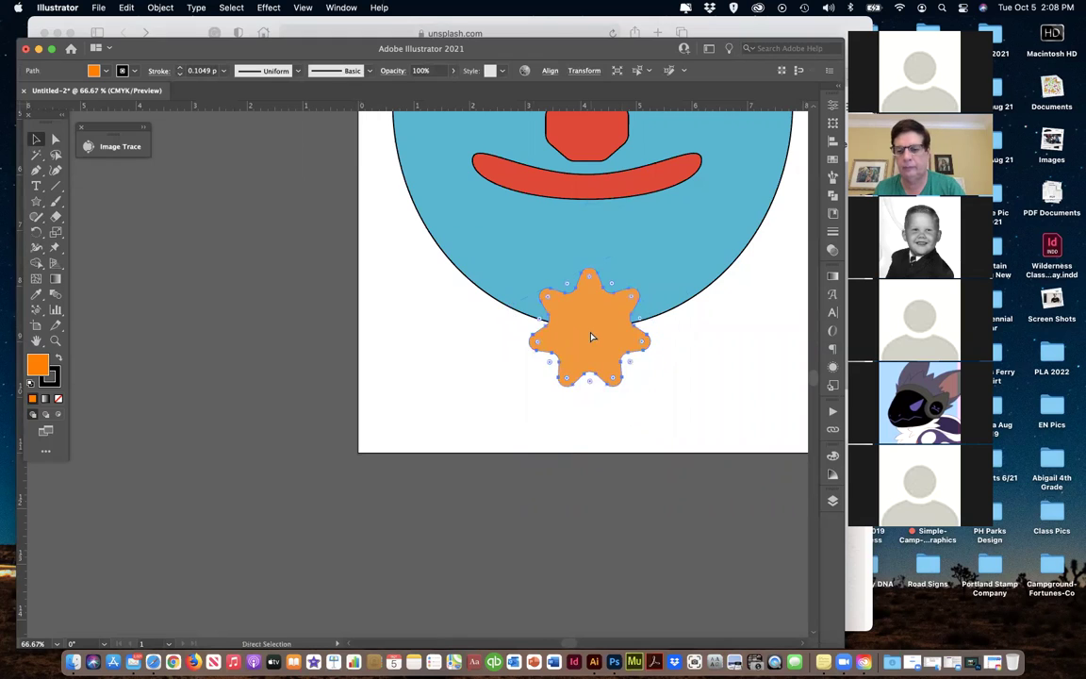
Enlarge the chin star by about a quarter while viewing the whole face, and place it over the head's lower edge.
key("super+minus")
key("super+minus")
key("super+minus")
key("super+minus")
key("v")
left_click(449, 382)
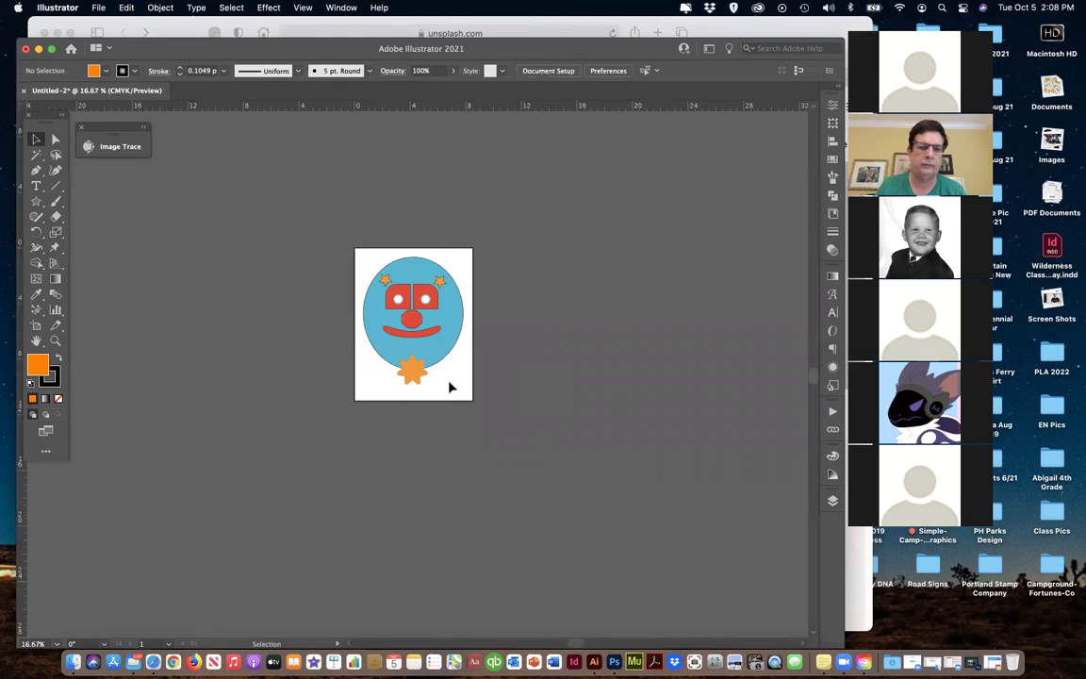
left_click(415, 377)
mouse_move(429, 388)
left_mouse_down()
mouse_move(447, 369)
mouse_move(414, 373)
left_mouse_up()
left_click(514, 407)
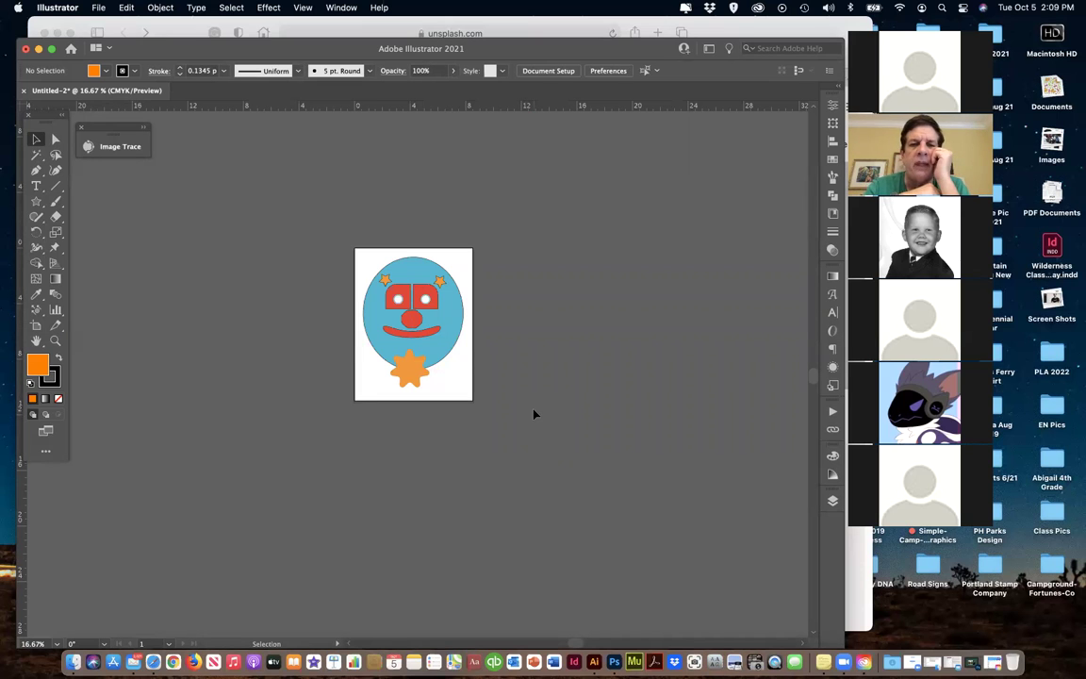
Move the chin star slightly up, closer to the mouth.
key("a")
key("super+equal")
key("super+equal")
key("super+equal")
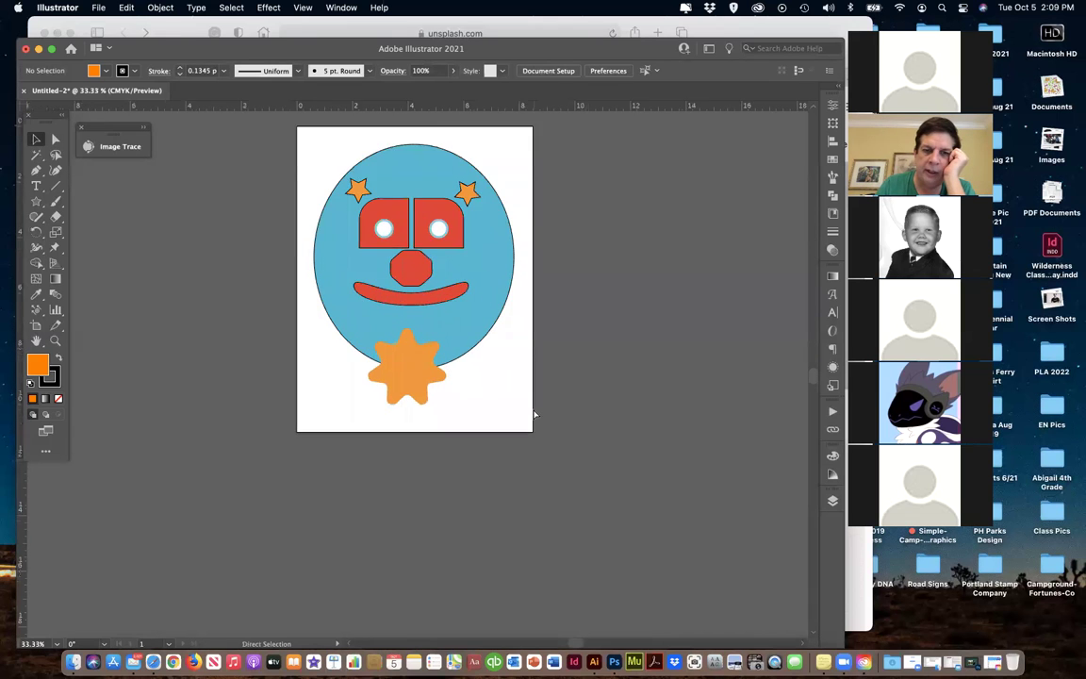
scroll(424, 336, "up", 3)
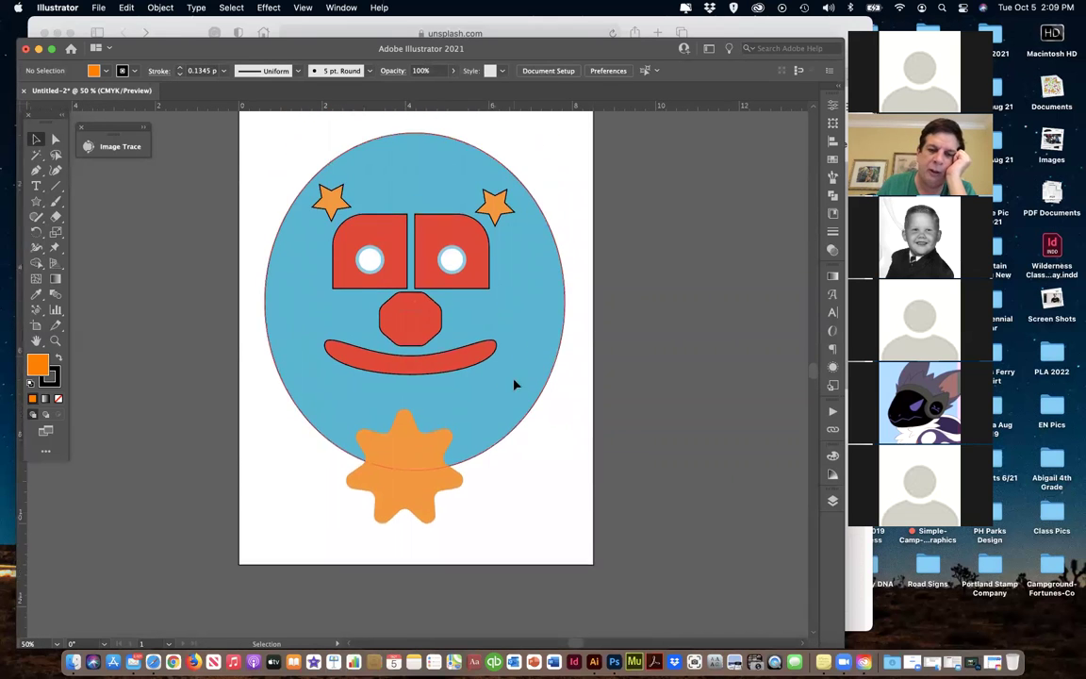
left_click_drag(411, 500, 420, 484)
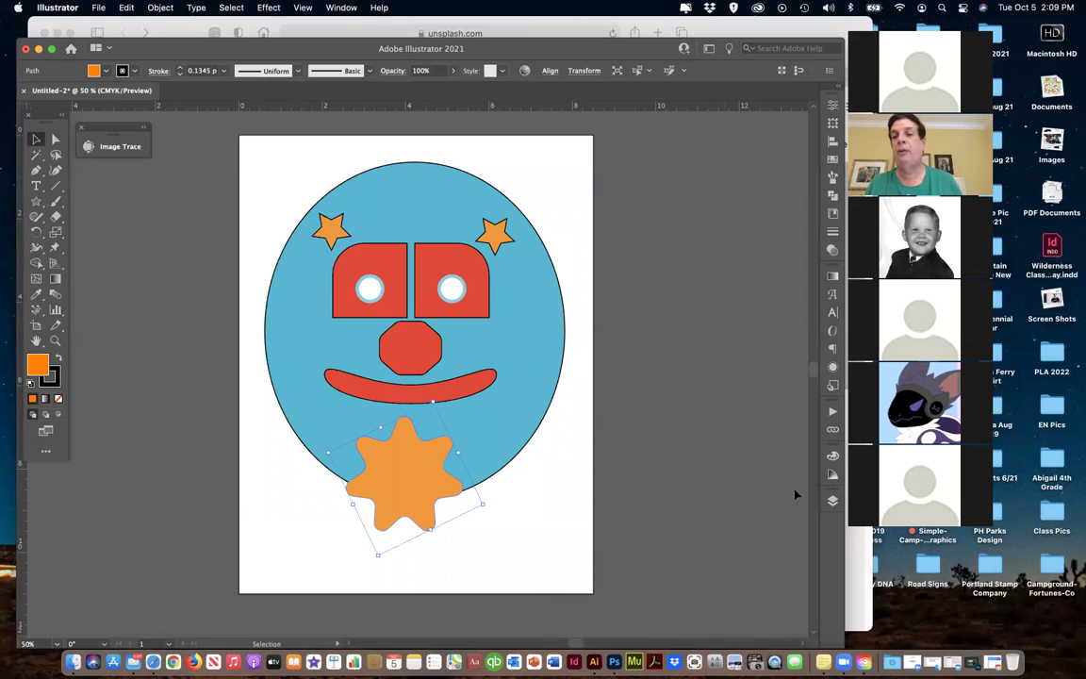
Move the blue head ellipse from the Back ground layer into Layer 1, at the bottom of its stacking order behind all the features.
left_click(832, 501)
left_click(700, 499)
left_click_drag(736, 484, 736, 484)
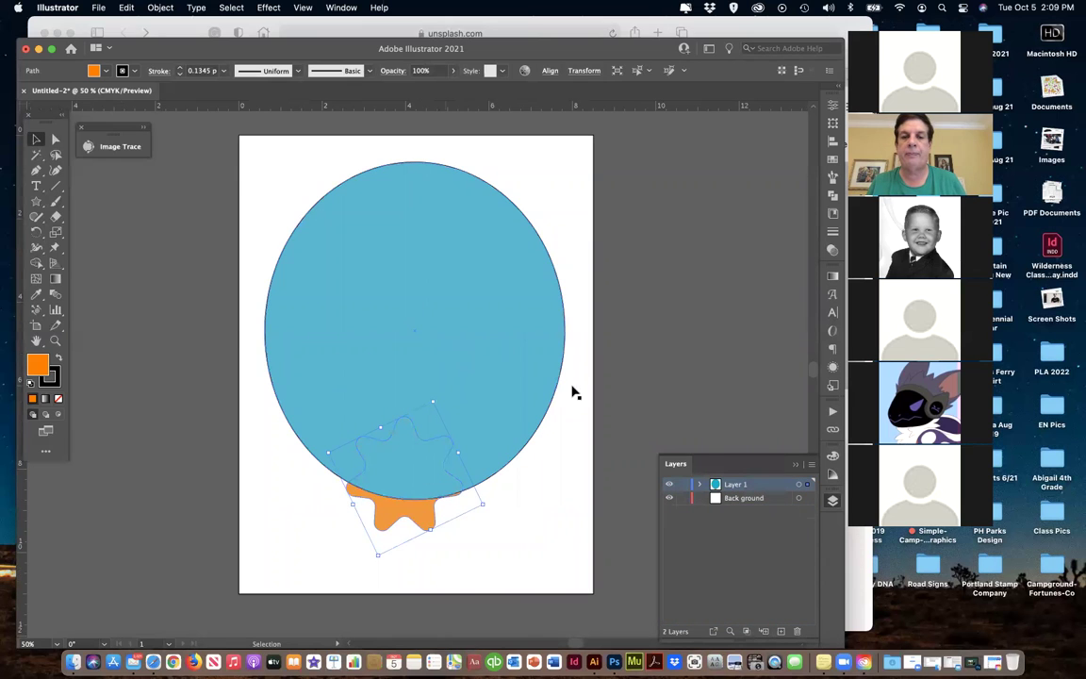
left_click(700, 485)
scroll(740, 547, "down", 2)
left_click_drag(749, 609, 790, 611)
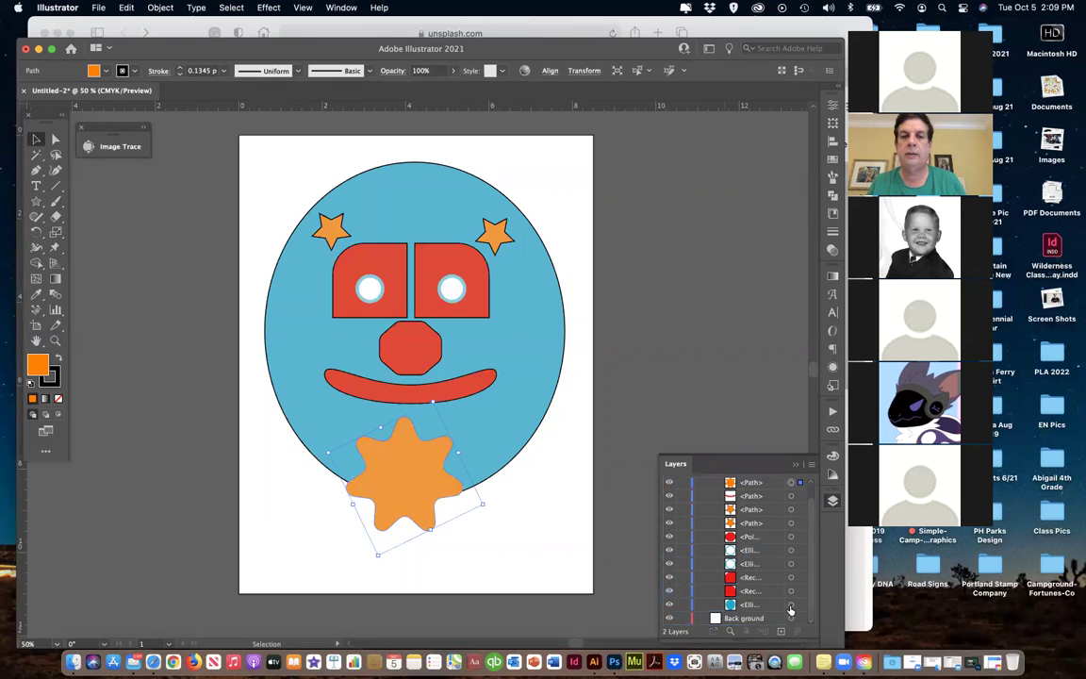
Nudge the chin star slightly to the right to center it beneath the mouth.
left_click(629, 469)
left_click(412, 484)
left_click_drag(416, 485, 421, 485)
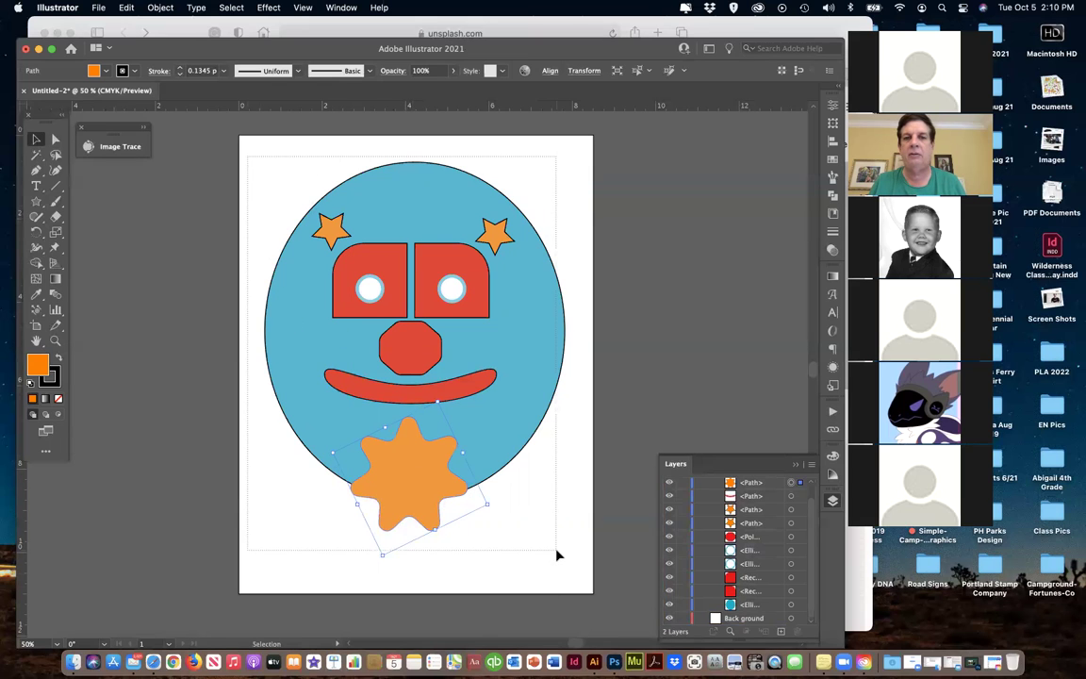
Select the complete face and place a duplicate of it to the right of the artboard.
key("super+a")
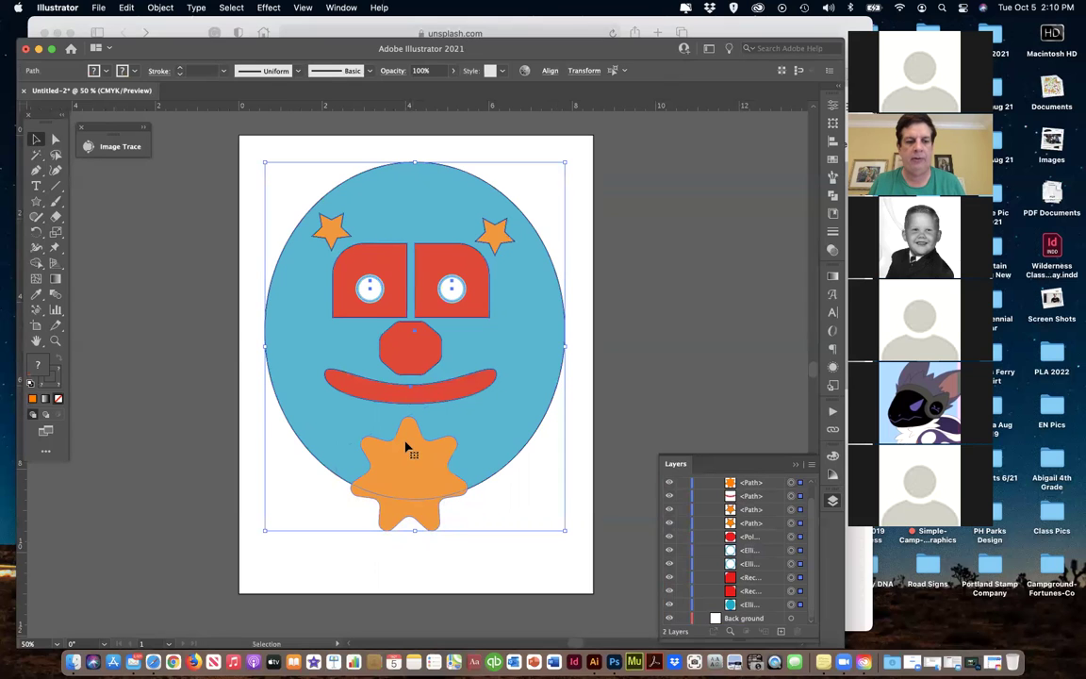
left_click_drag(401, 387, 745, 378)
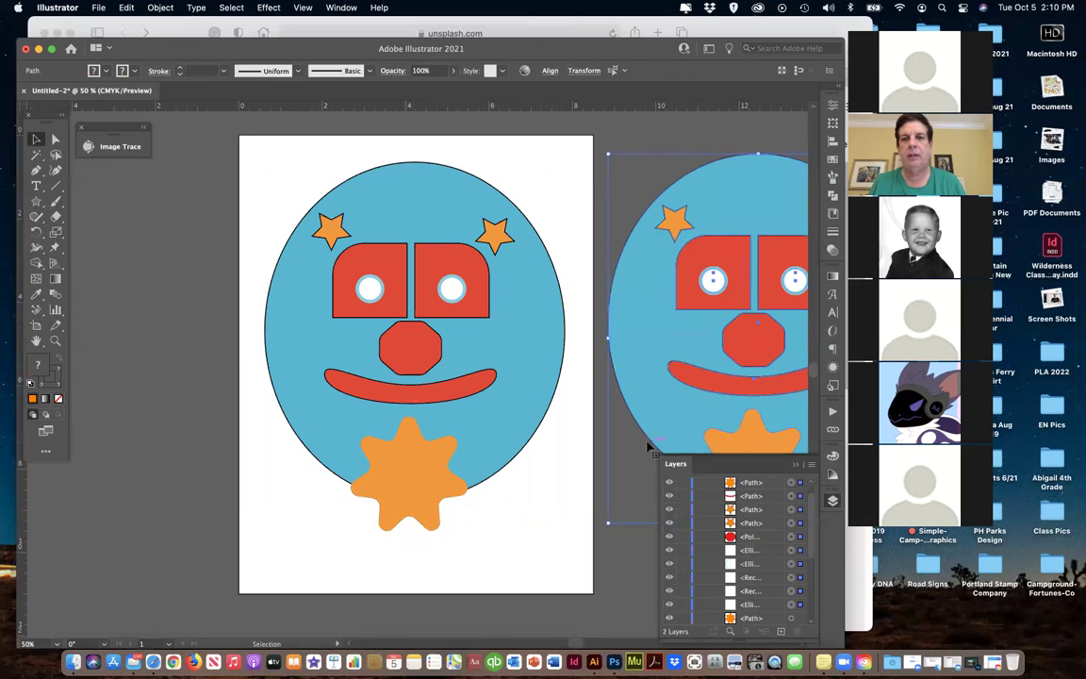
scroll(648, 448, "right", 5)
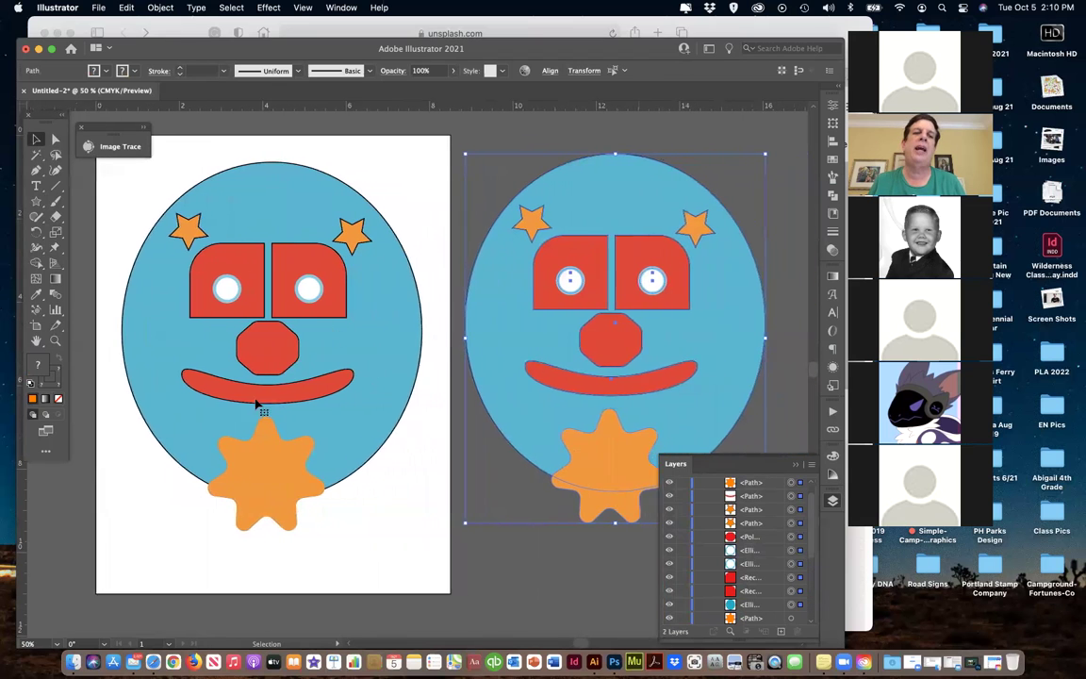
scroll(257, 403, "right", 5)
left_click(710, 383)
Fill the duplicated face's head ellipse with a medium blue swatch, after trying purple.
left_click(575, 356)
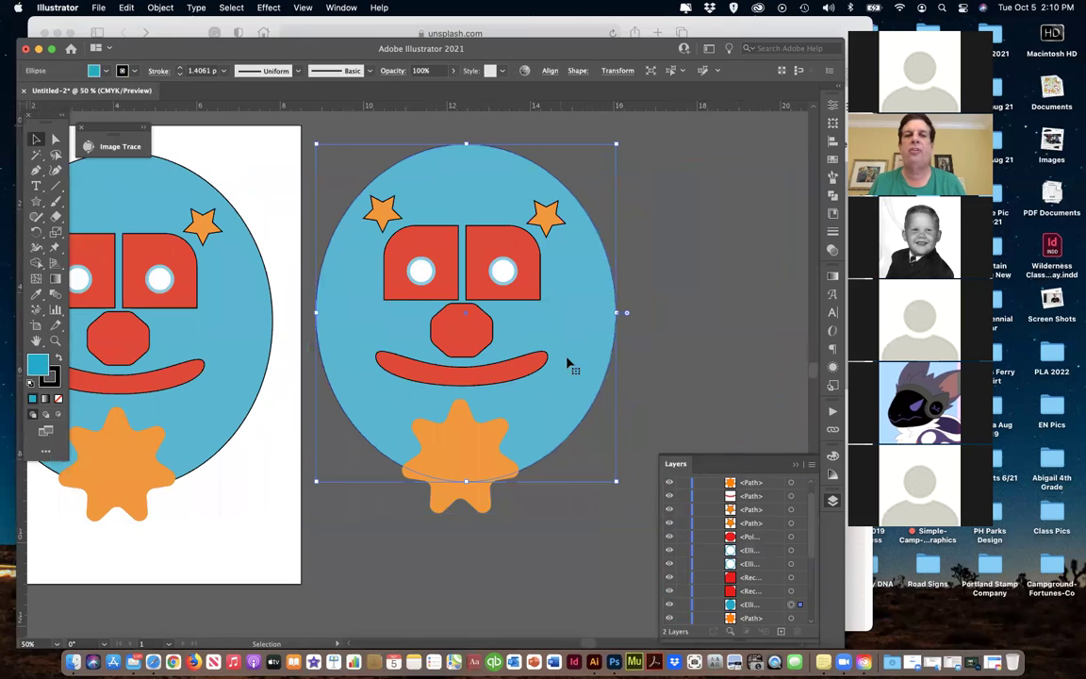
left_click(833, 160)
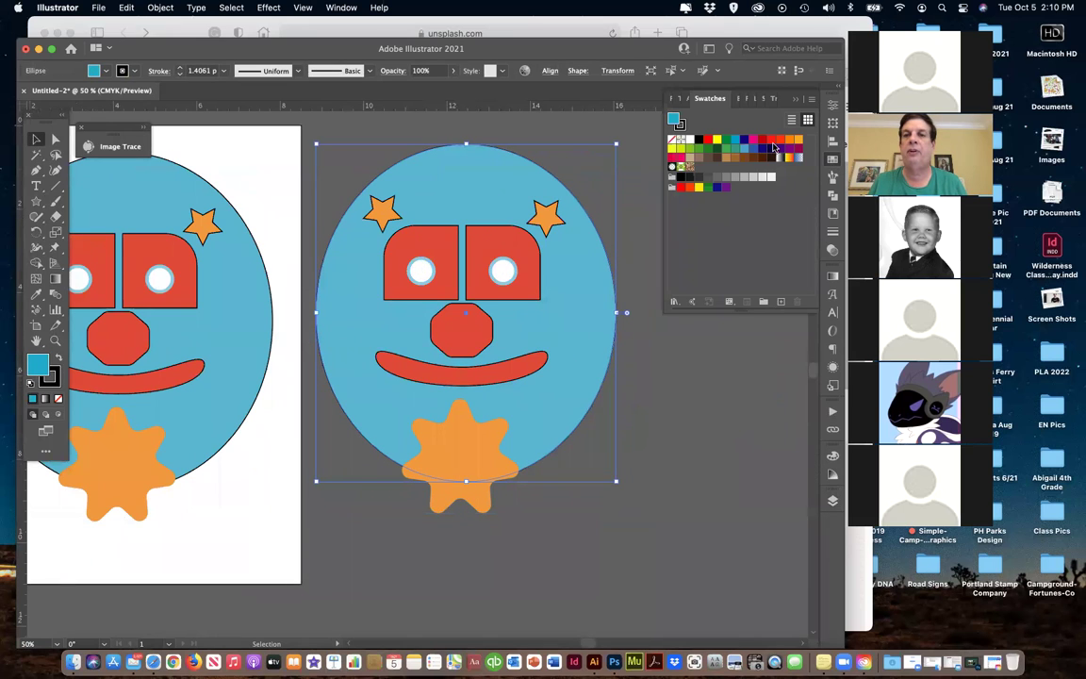
left_click(788, 150)
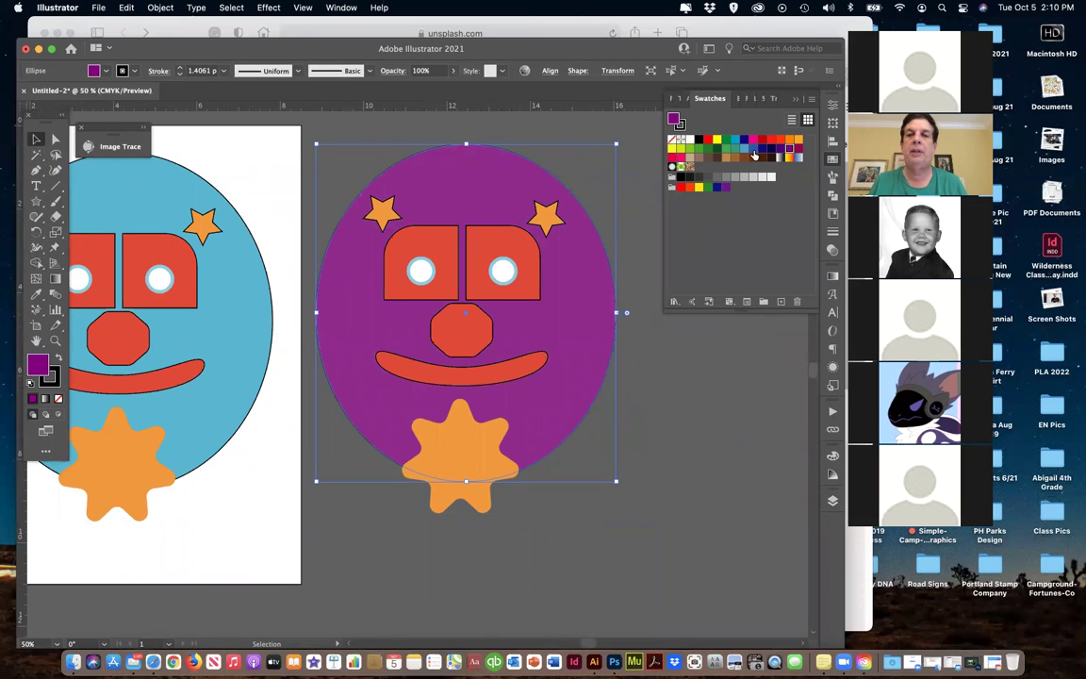
left_click(753, 150)
left_click(704, 383)
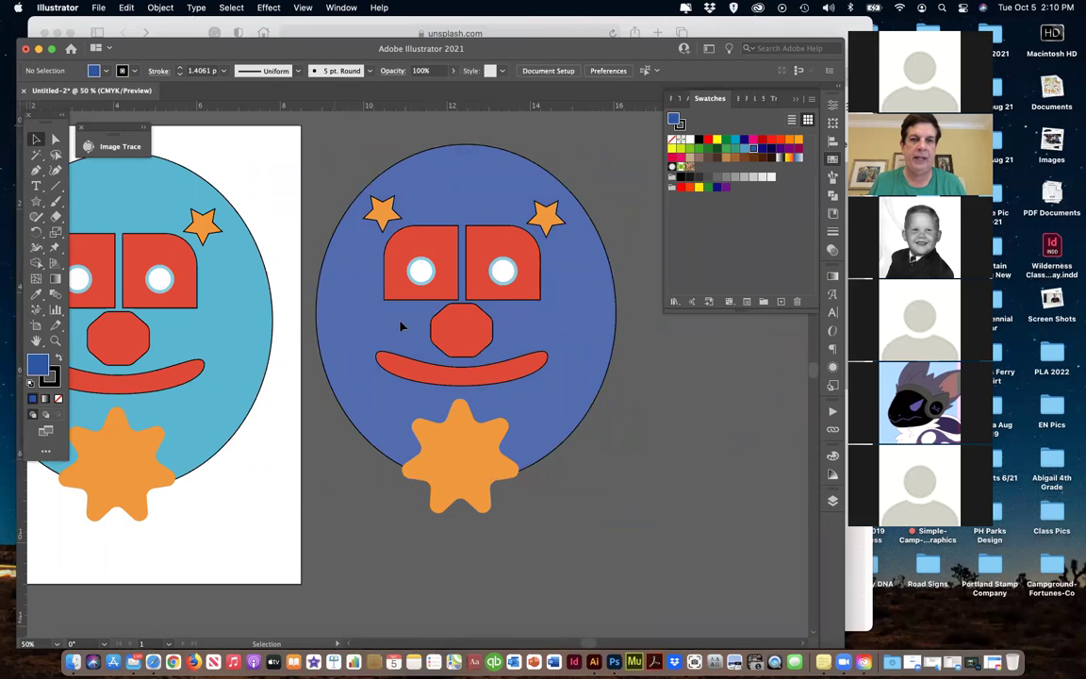
Select the entire medium-blue face and place a duplicate of it to its right as a third face.
left_click(462, 455)
left_click_drag(462, 455, 799, 454)
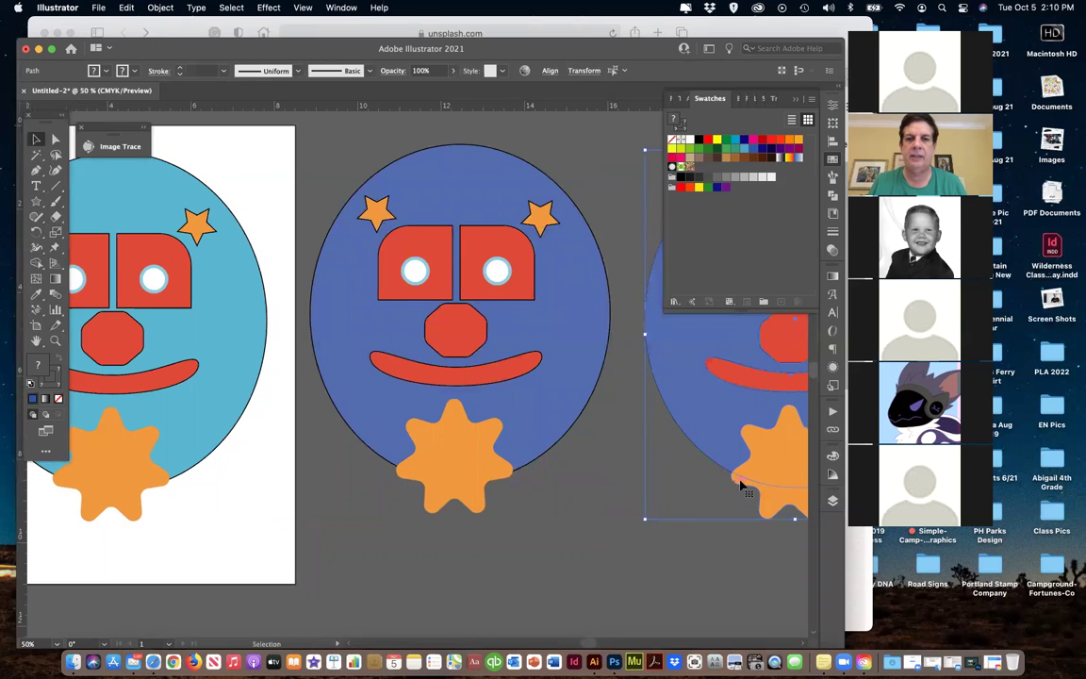
scroll(741, 482, "right", 5)
scroll(736, 485, "right", 5)
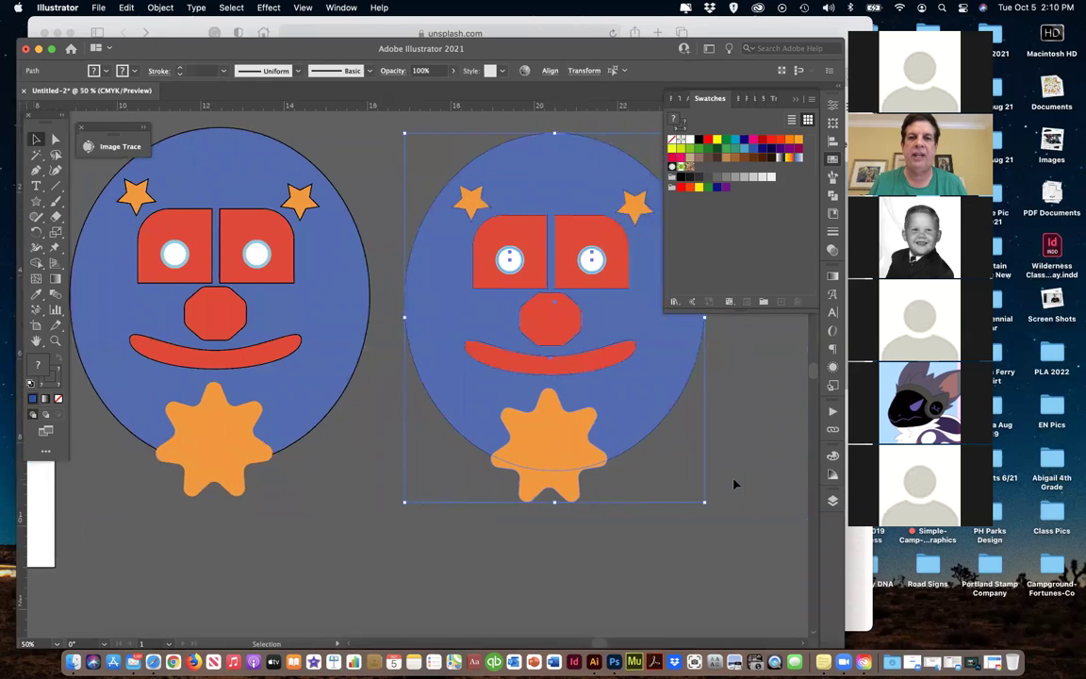
Delete the large rounded star from the chin of the third face.
scroll(735, 485, "left", 1)
scroll(745, 490, "left", 1)
left_click(531, 502)
left_click(421, 502)
key("Delete")
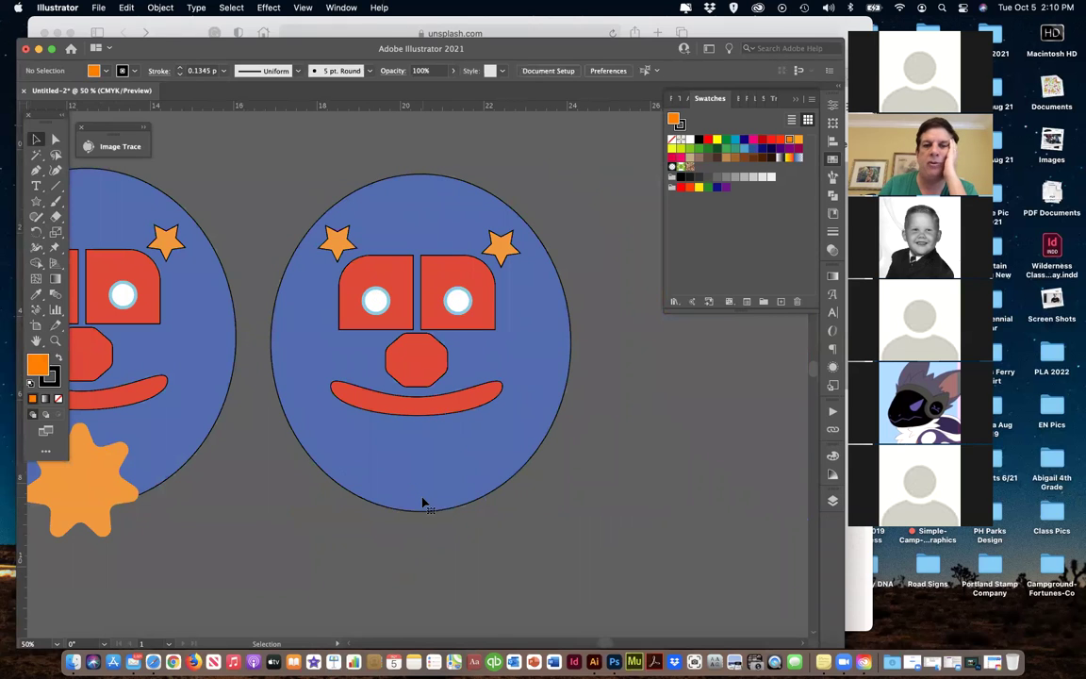
Shorten the third face's head ellipse by raising its lower edge and lowering its upper edge slightly, making it rounder.
left_click(423, 500)
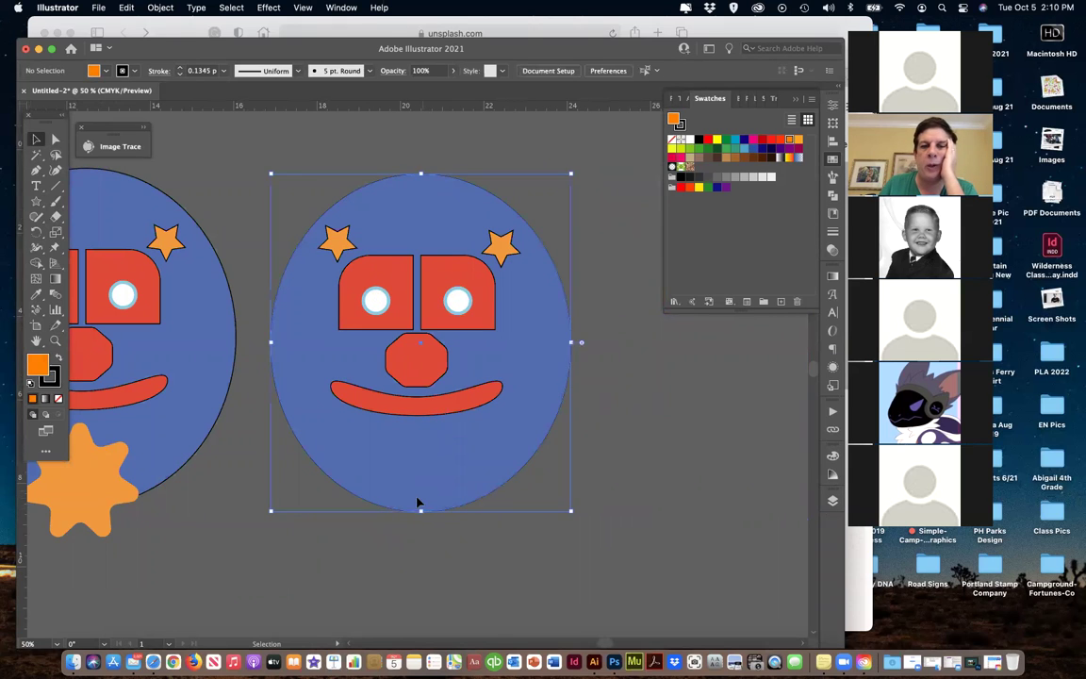
left_click_drag(421, 512, 421, 463)
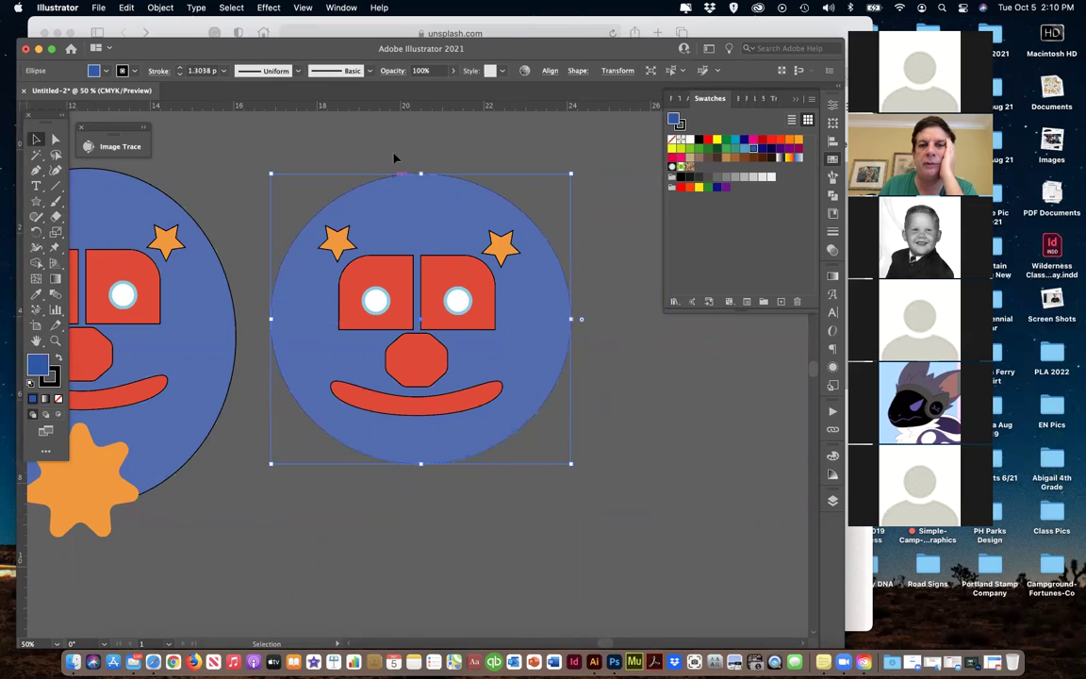
left_click_drag(423, 172, 426, 186)
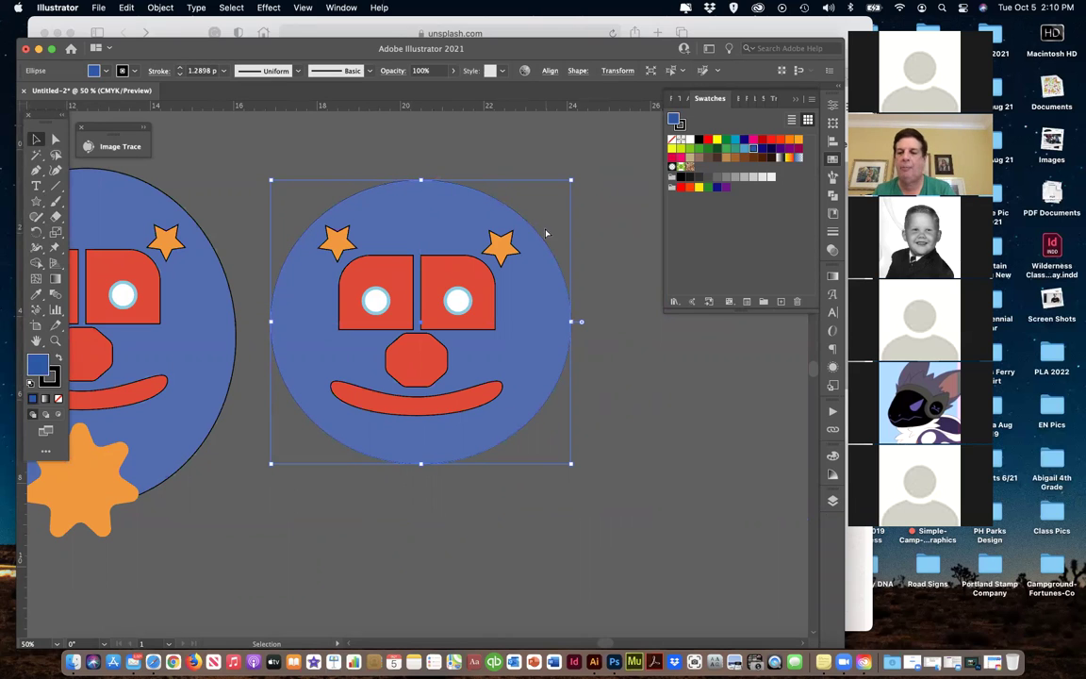
key("super+minus")
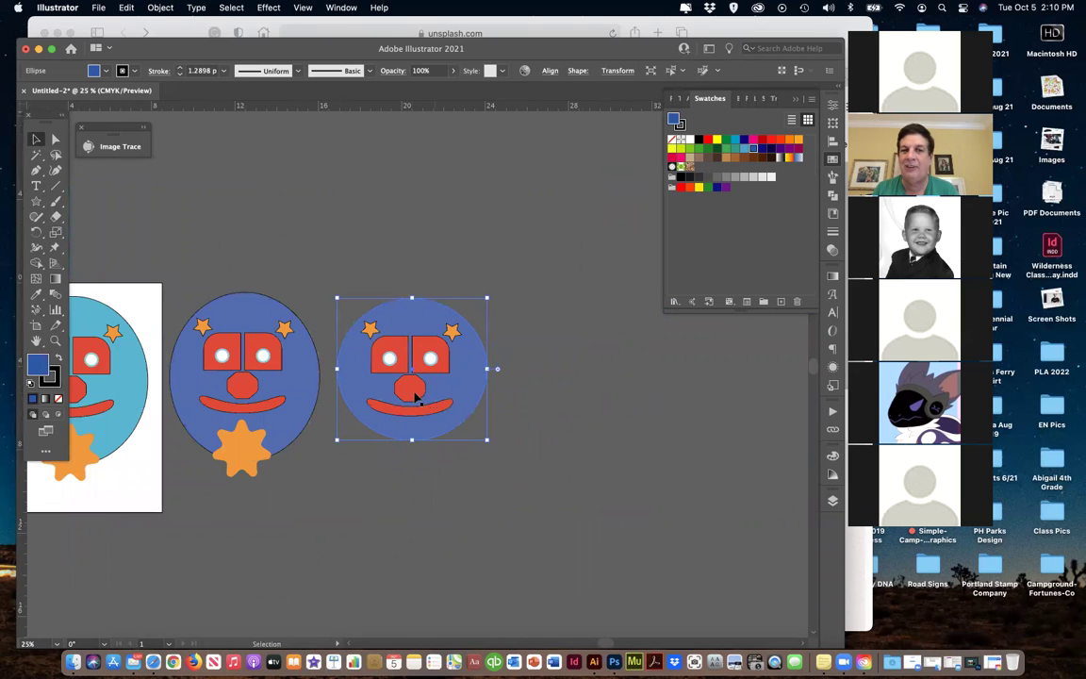
scroll(347, 392, "left", 5)
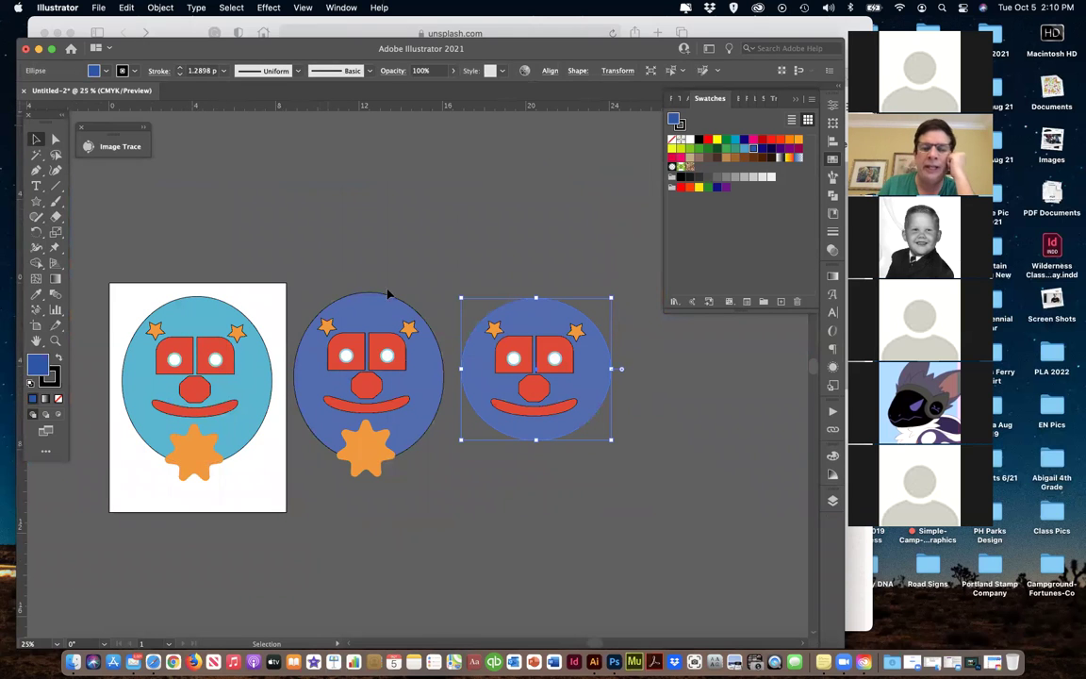
left_click(500, 458)
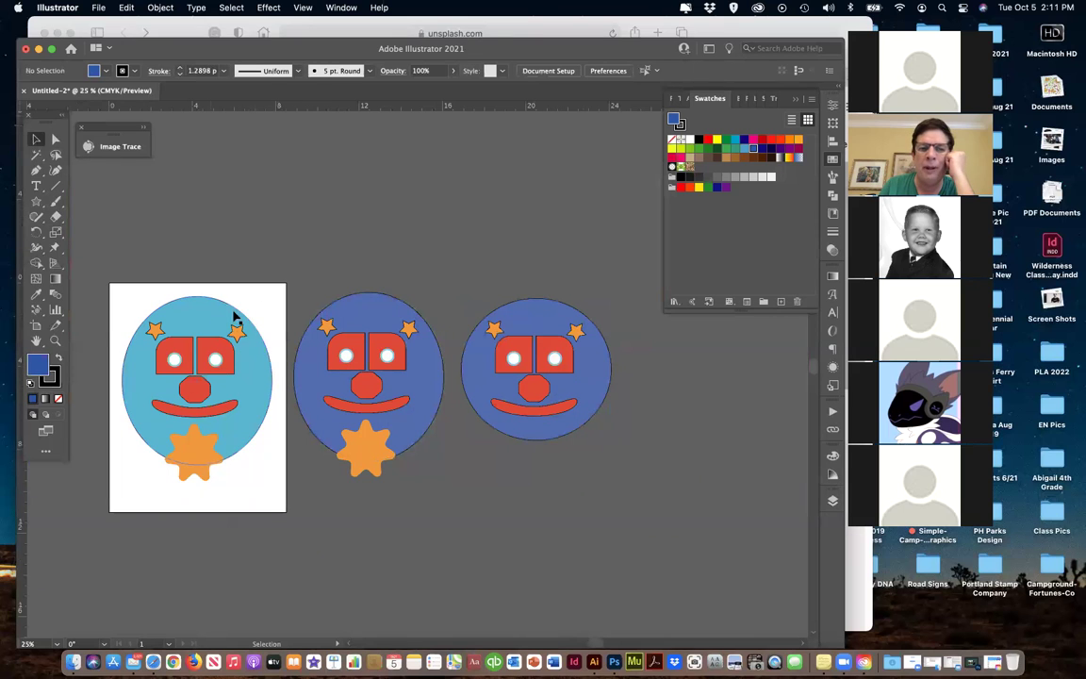
Shift the artboard slightly left and widen it to about 29.65 in so that it holds all three faces.
left_click(36, 326)
left_click(420, 277)
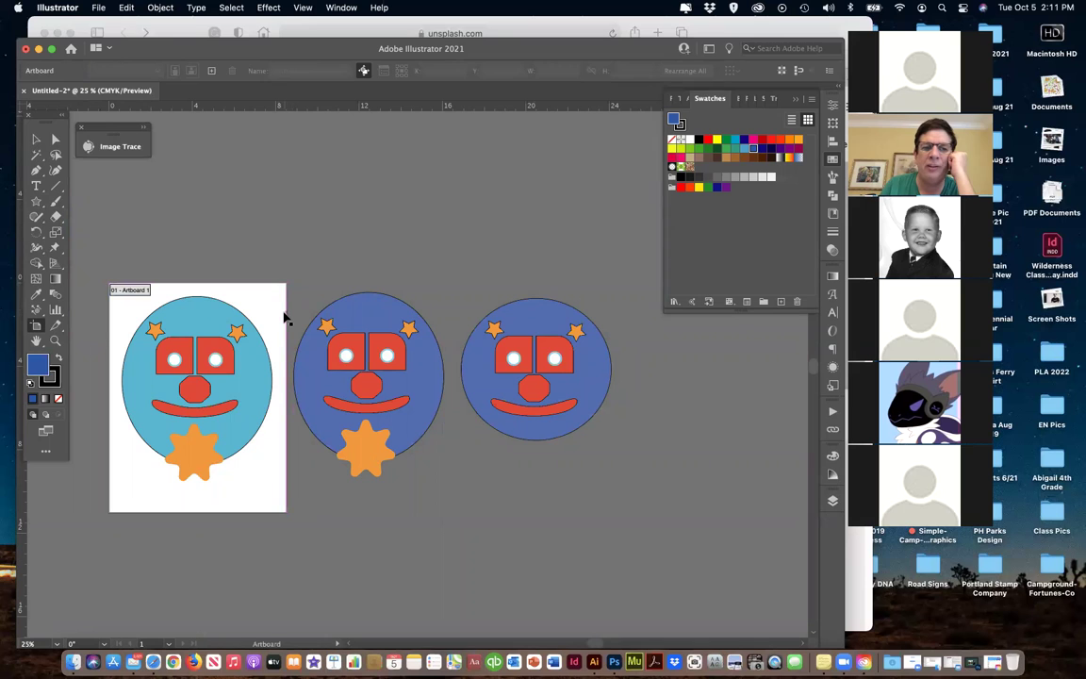
left_click_drag(284, 319, 280, 317)
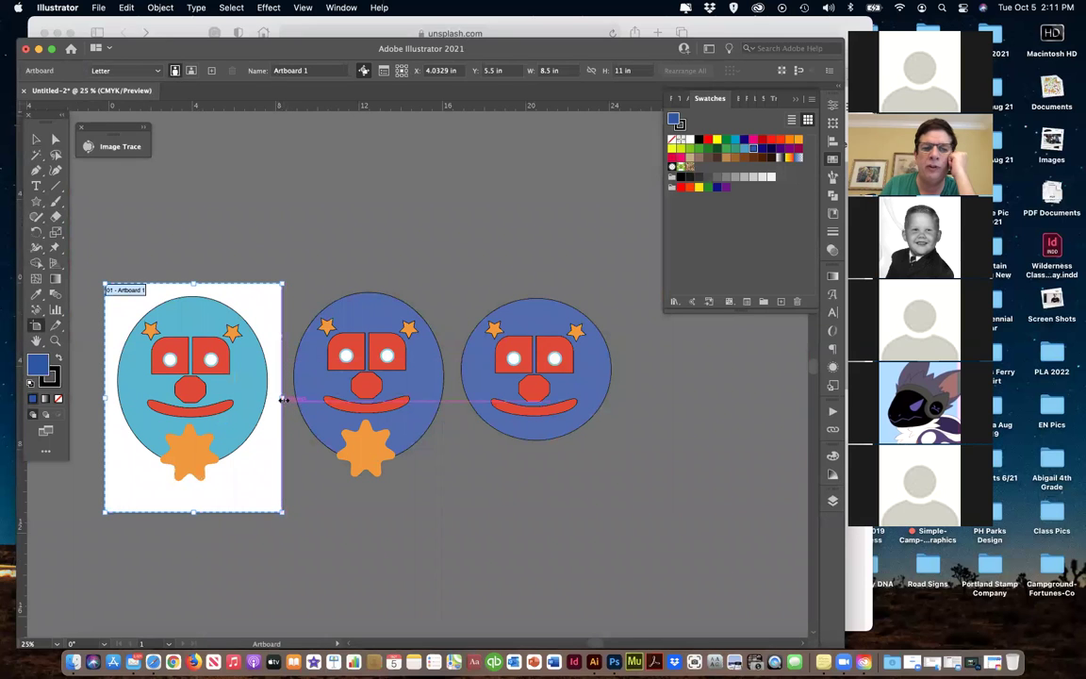
left_click_drag(283, 399, 723, 400)
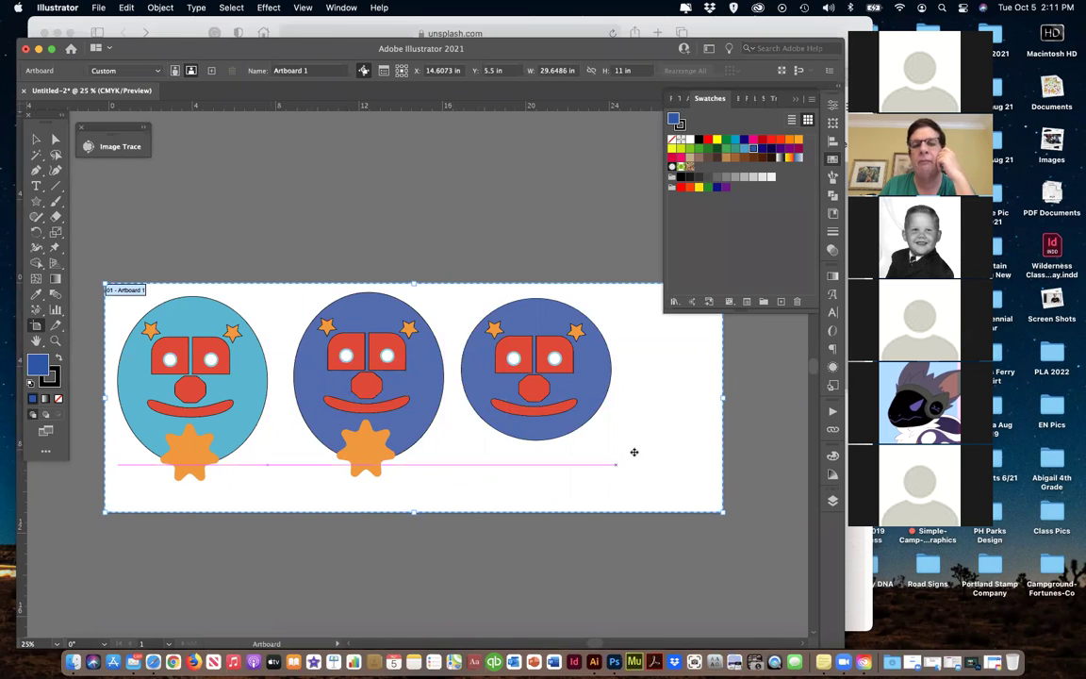
Narrow the artboard back to its original Letter width of 8.5 in so that it holds only the first face.
left_click_drag(721, 396, 646, 396)
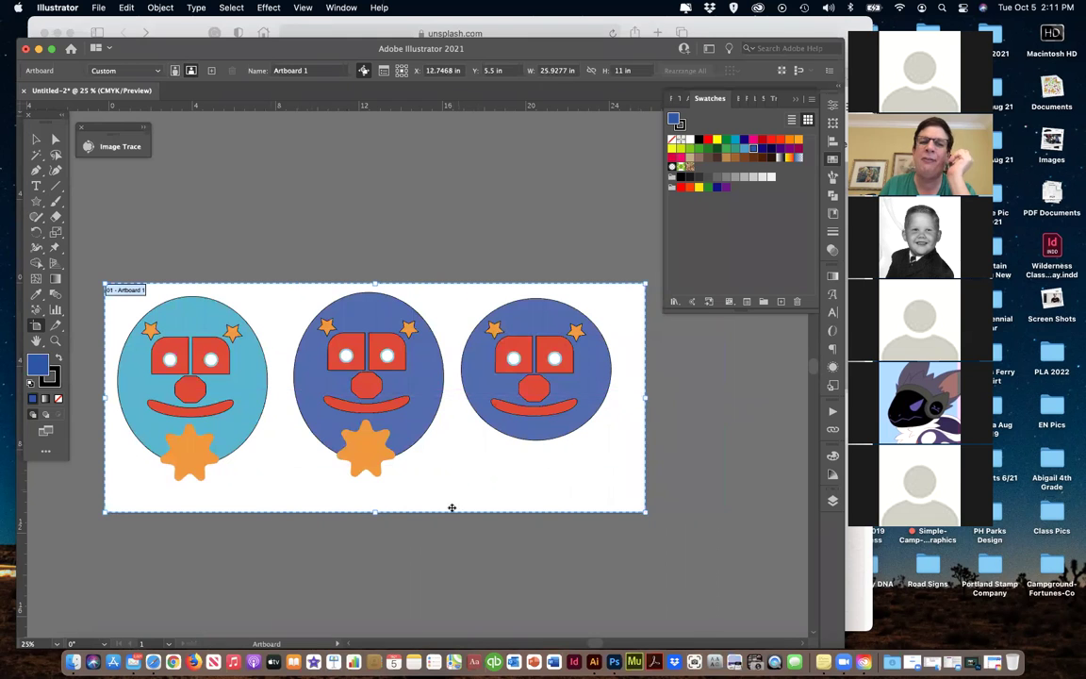
left_click_drag(645, 396, 279, 404)
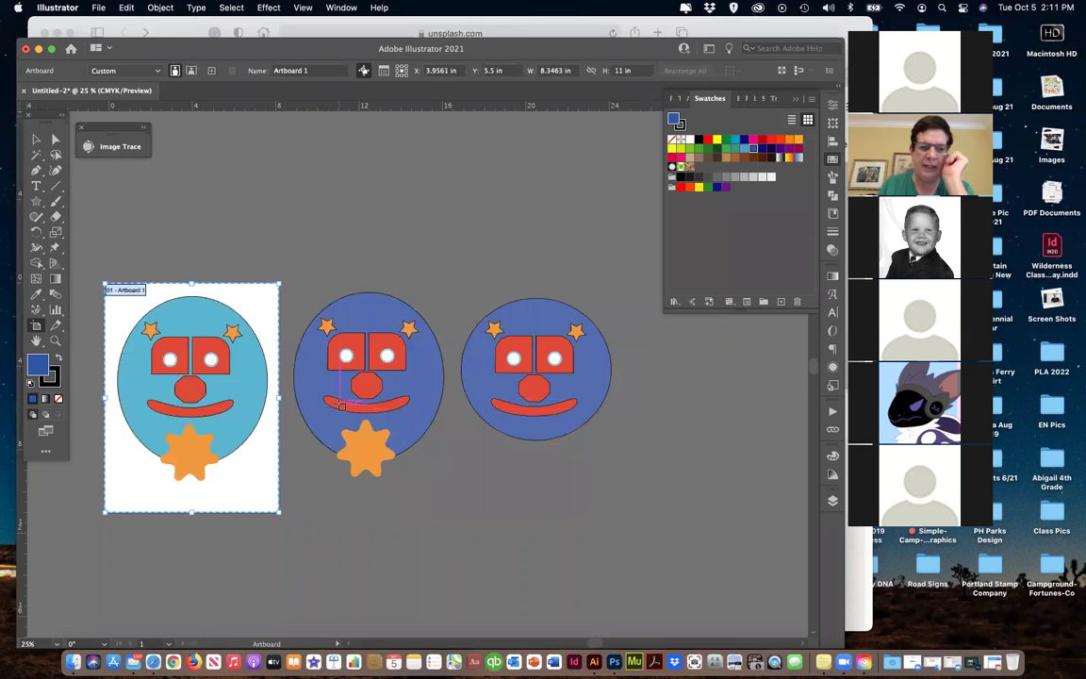
key("super+z")
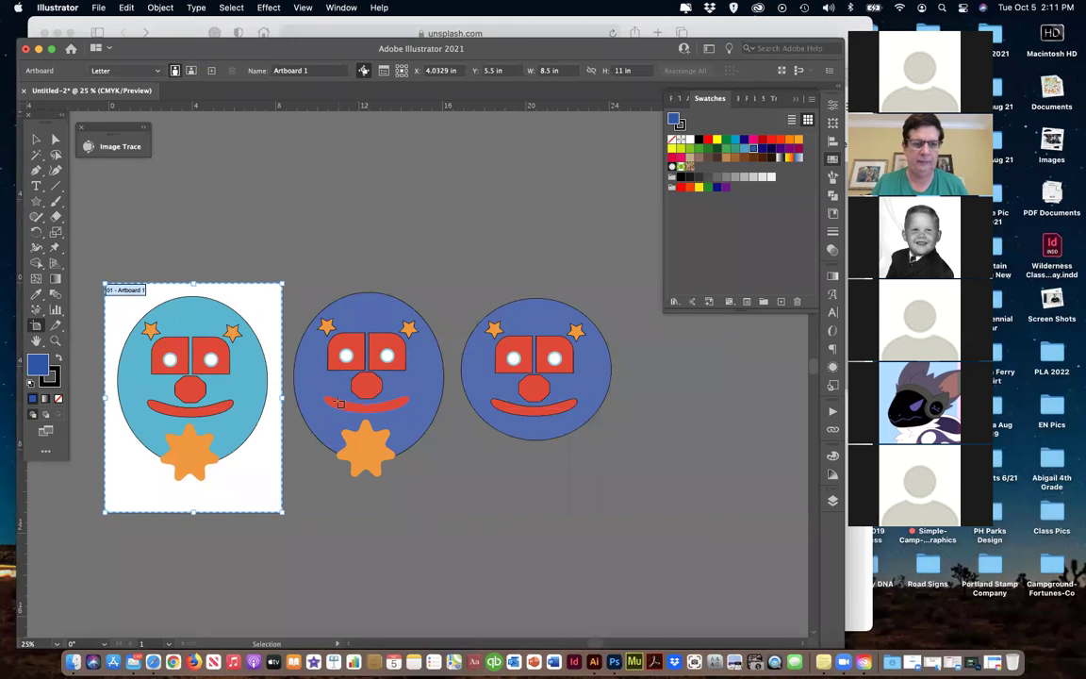
left_click(36, 139)
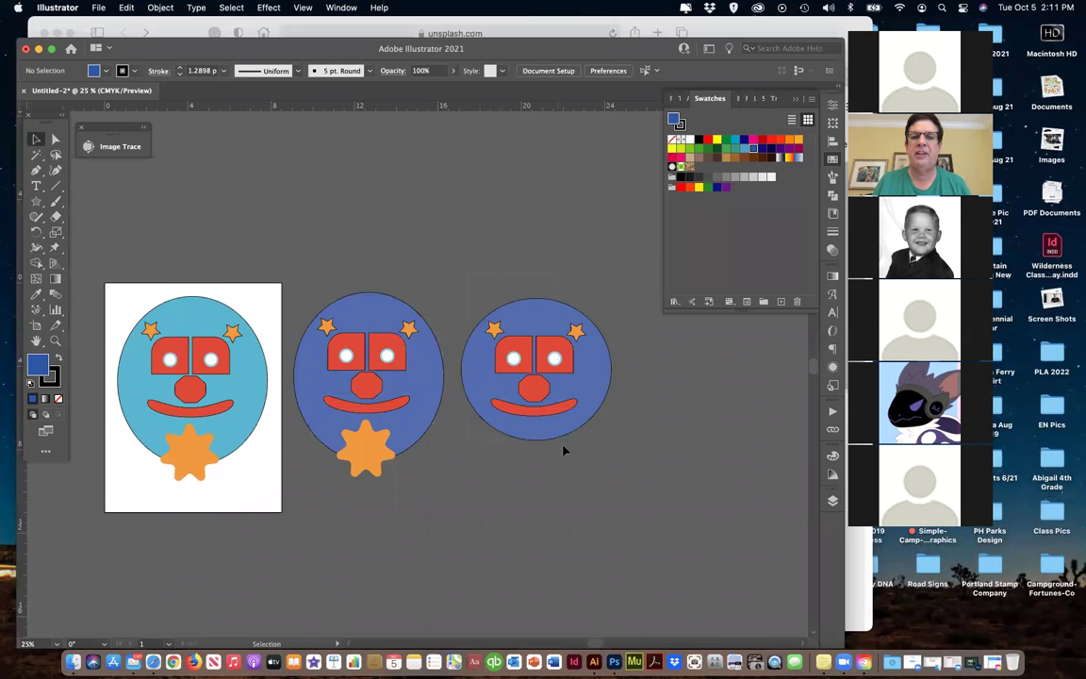
left_click_drag(528, 416, 609, 423)
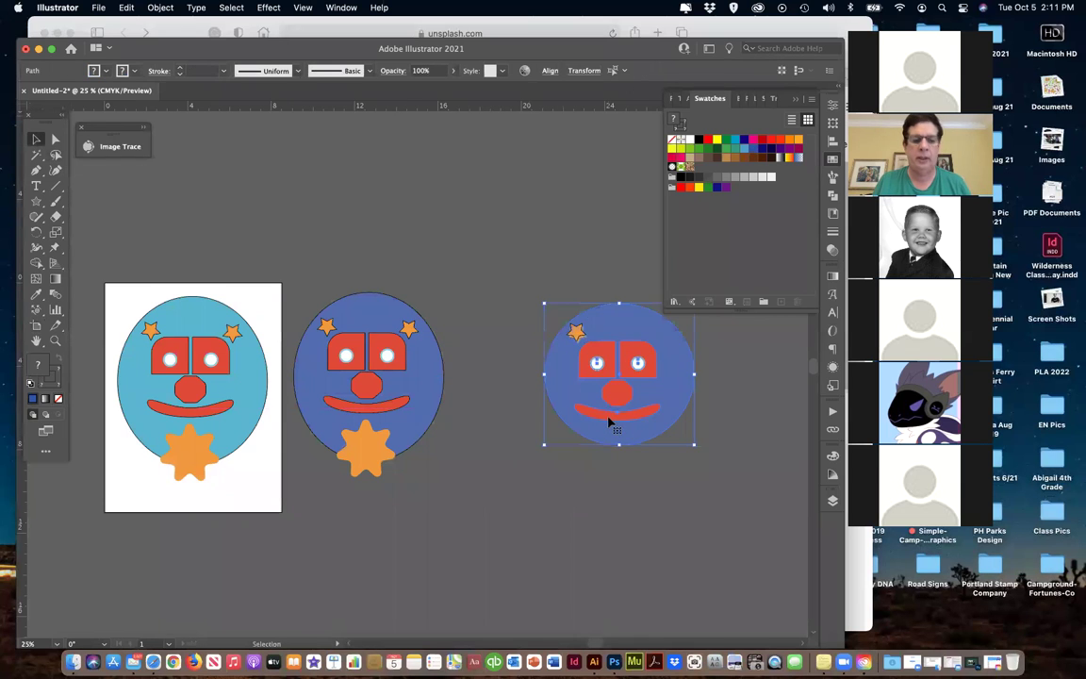
key("super+z")
left_click(449, 264)
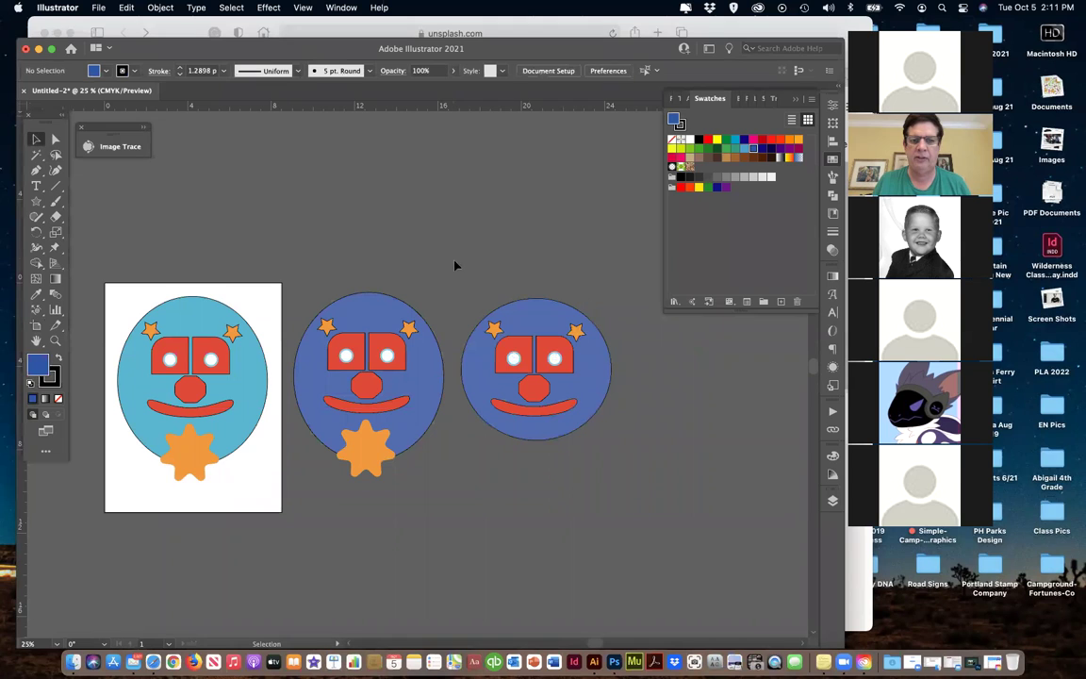
Move the complete third face, including both stars, farther right and slightly down, away from the second face.
left_click(575, 429)
left_click_drag(533, 412, 622, 430)
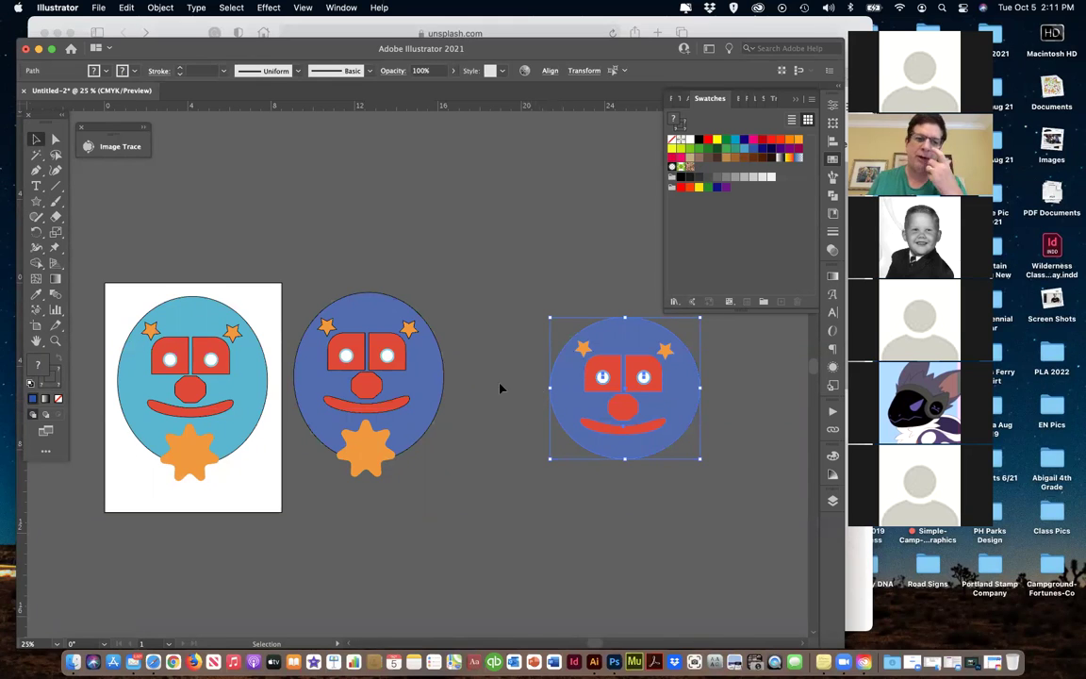
Draw a tall rectangle extending beyond the third face on all sides and move it into the Back ground layer behind the face.
left_click(36, 201)
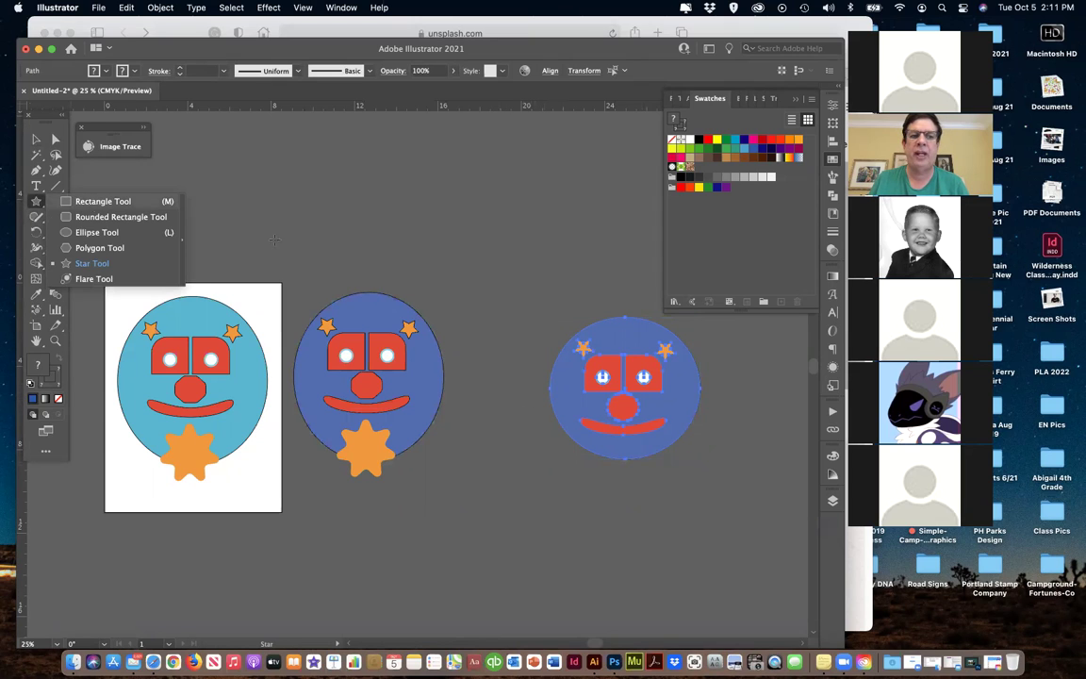
key("m")
left_click_drag(504, 256, 737, 565)
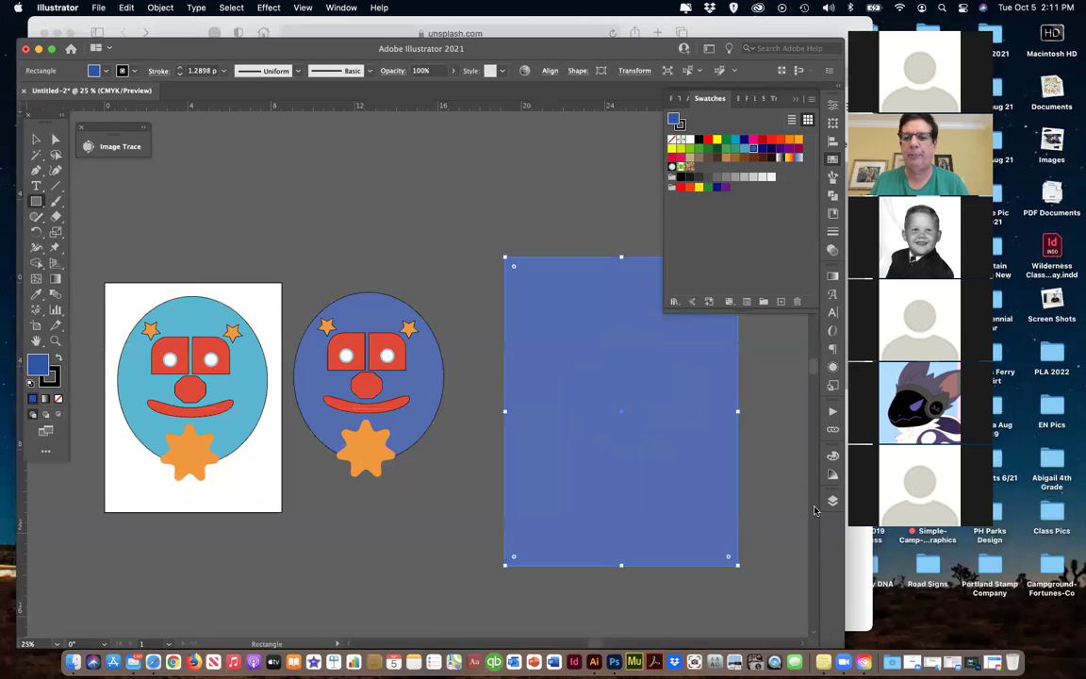
left_click(833, 501)
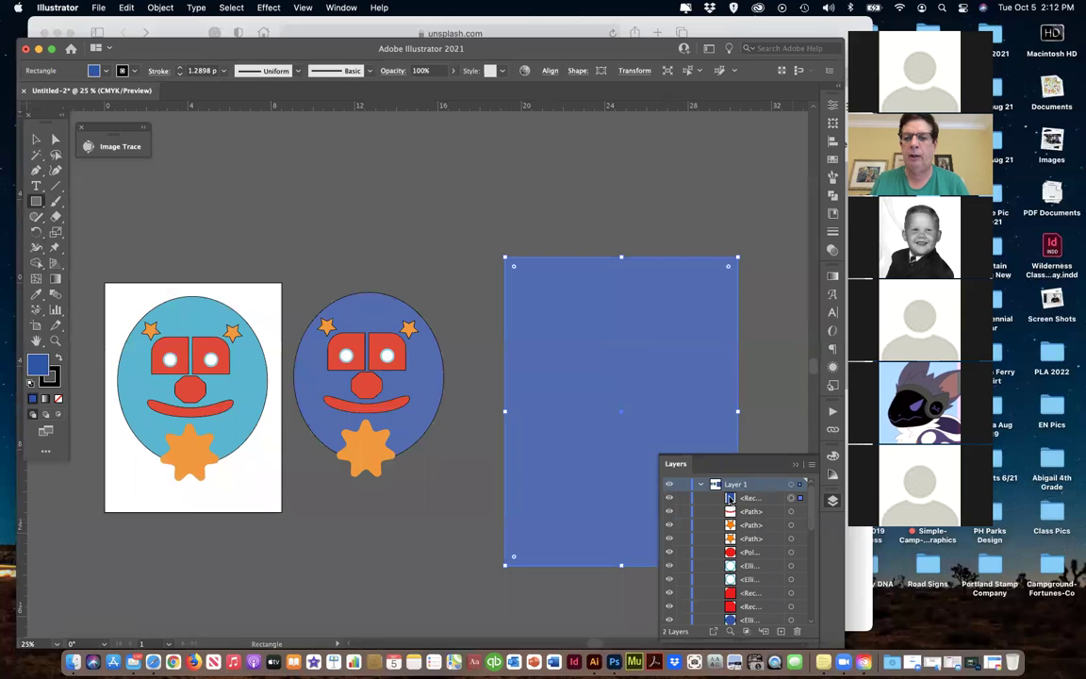
left_click(732, 497)
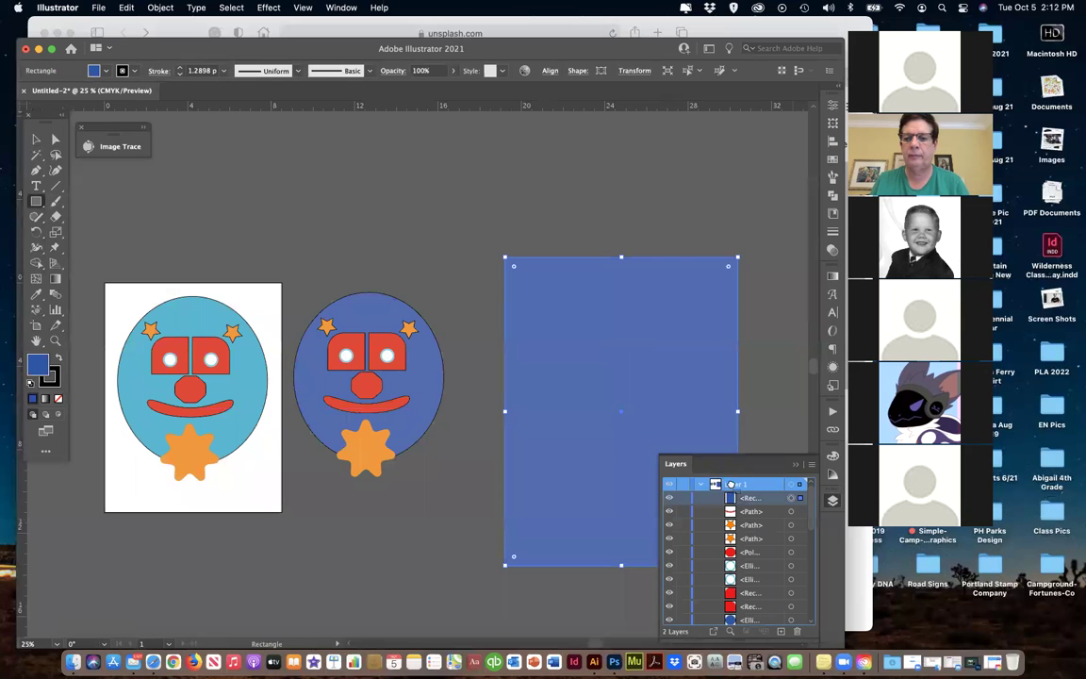
left_click_drag(734, 485, 750, 618)
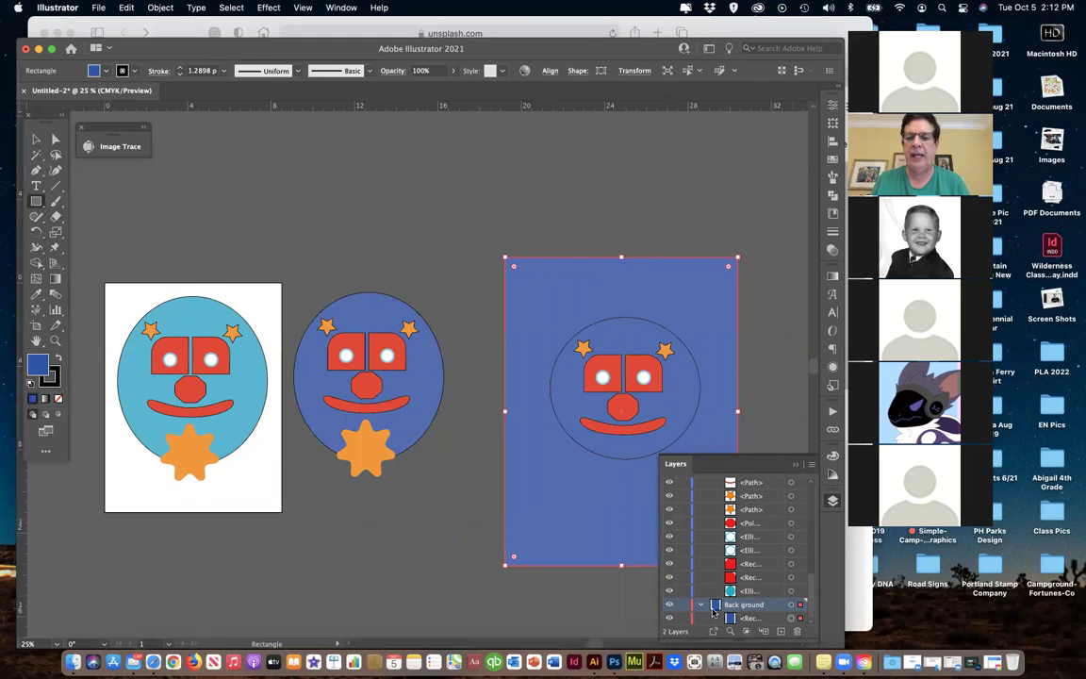
double_click(37, 366)
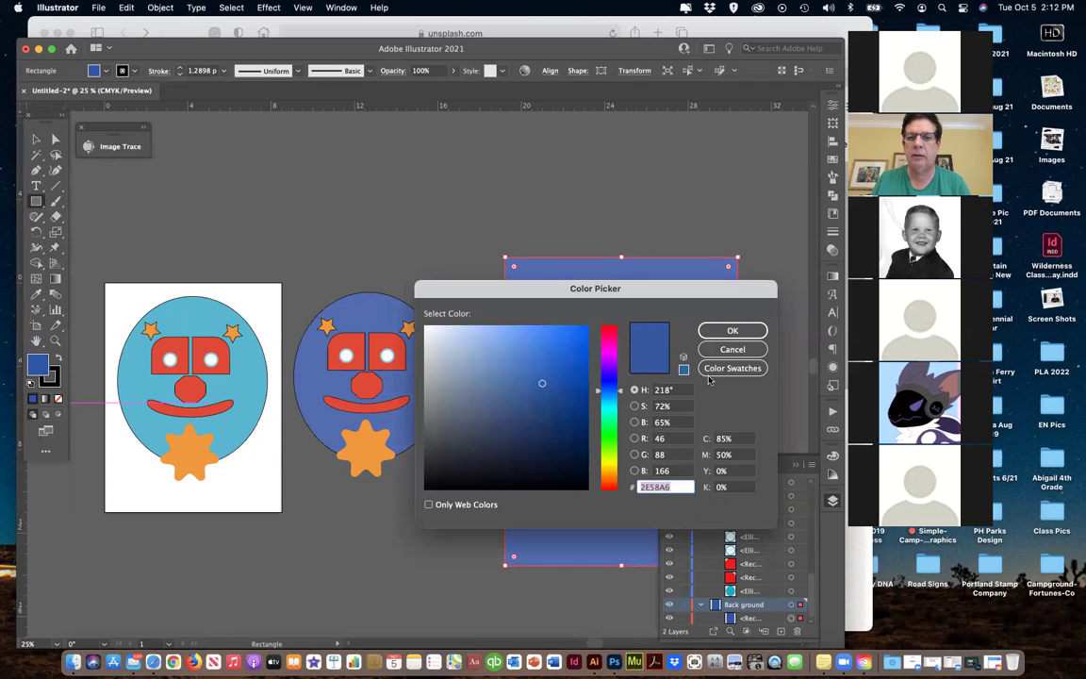
type("2D72E2")
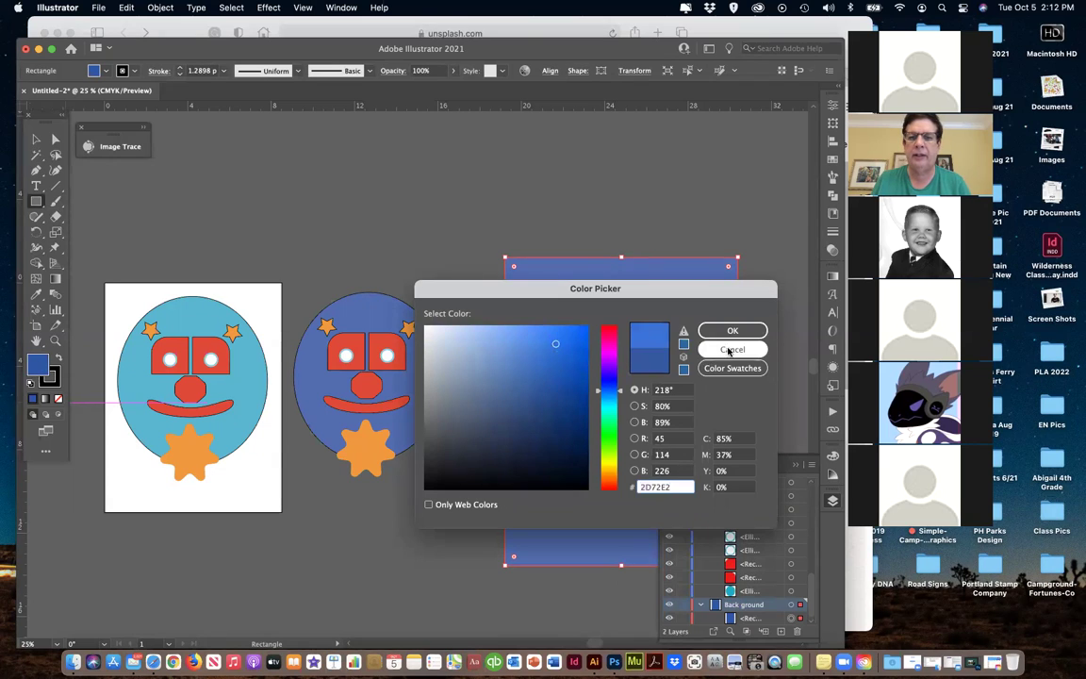
left_click(731, 350)
Fill the background rectangle with the tan swatch C=25 M=40 Y=65 K=0 and deselect it.
left_click(834, 162)
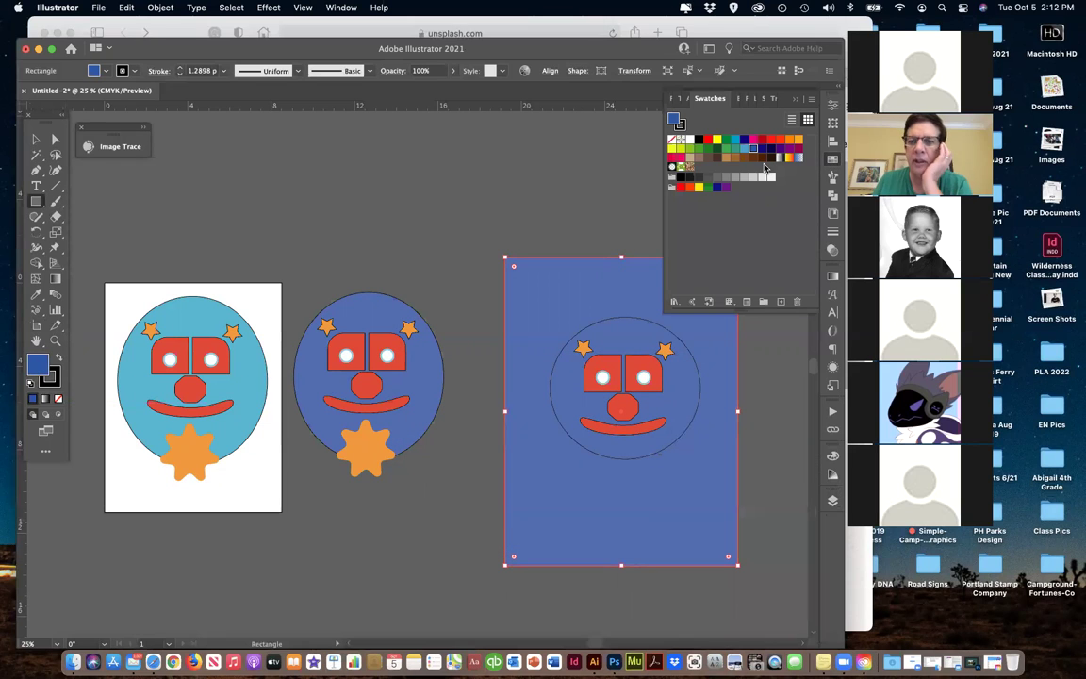
left_click(724, 159)
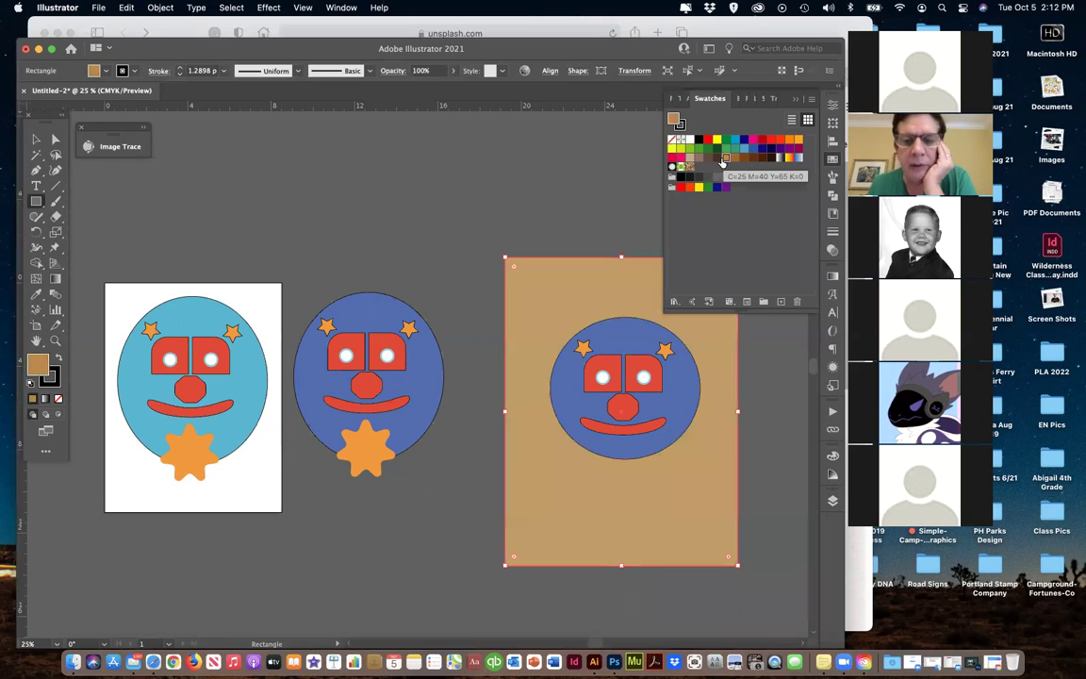
key("v")
left_click(252, 221)
scroll(320, 226, "right", 5)
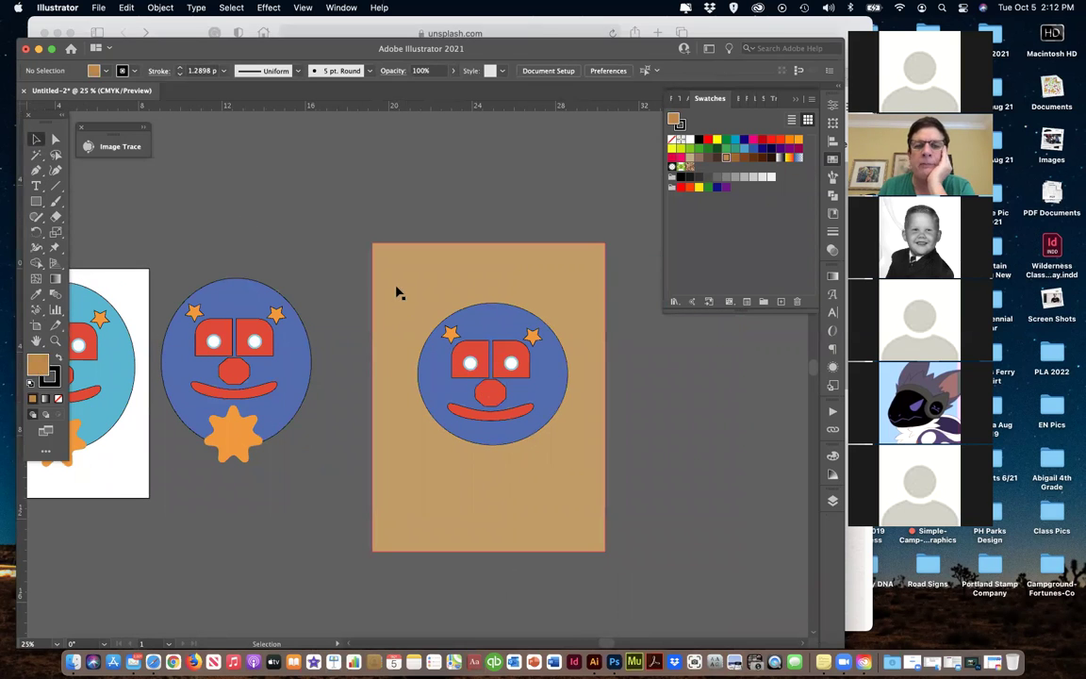
Lock the Back ground layer and collapse Layer 1, with the third face's head ellipse selected.
left_click(831, 502)
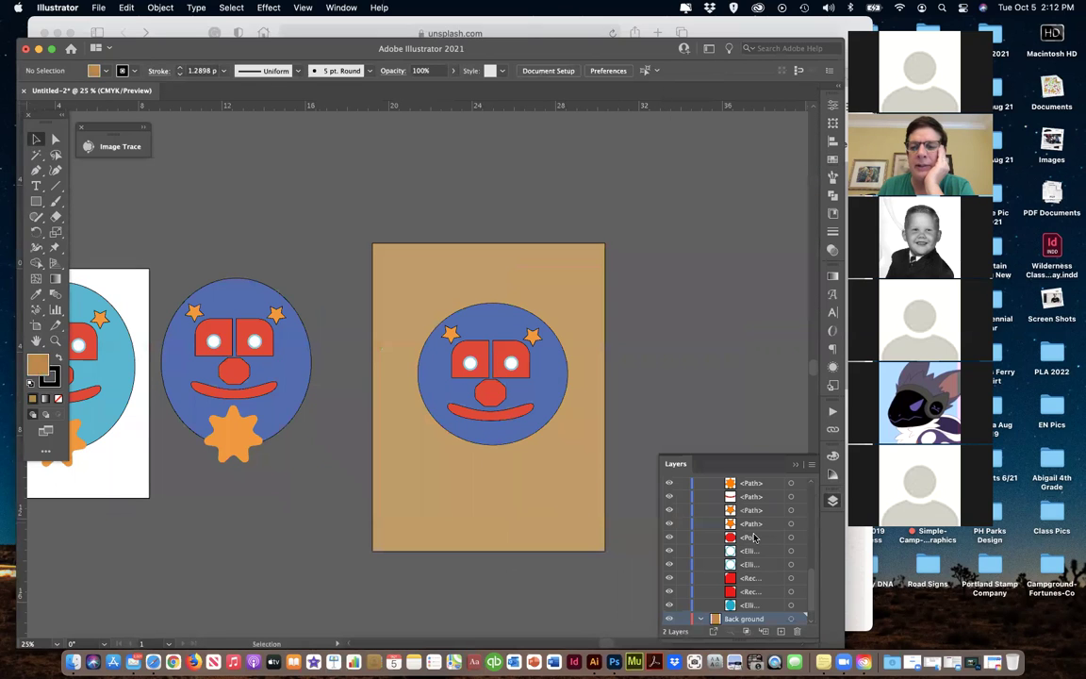
scroll(727, 564, "down", 1)
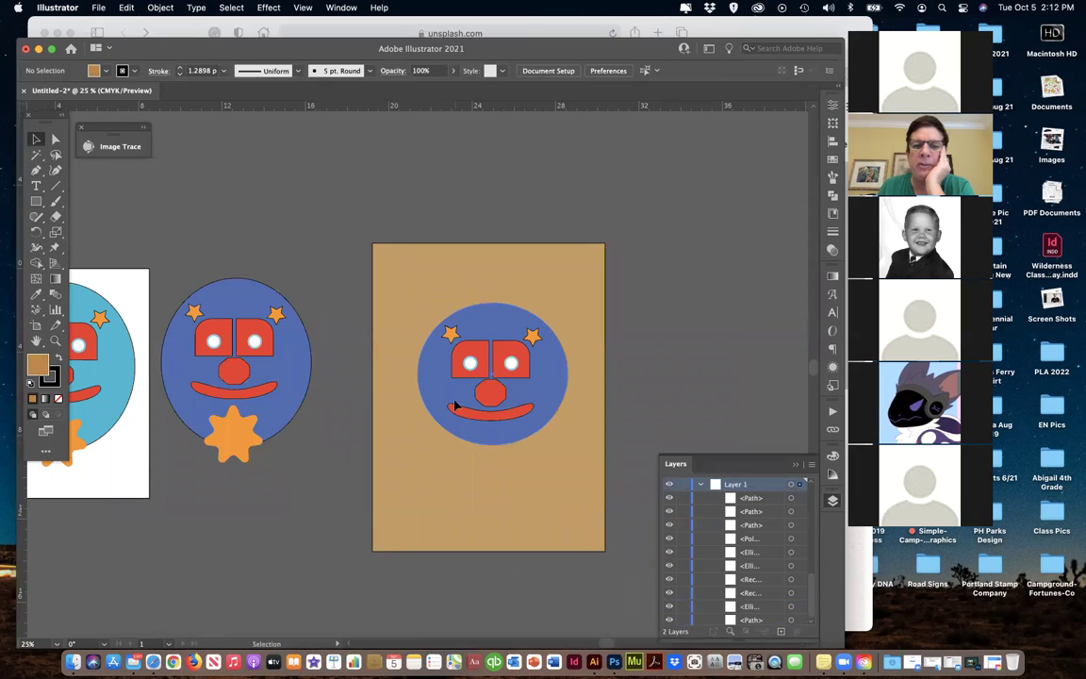
left_click(551, 387)
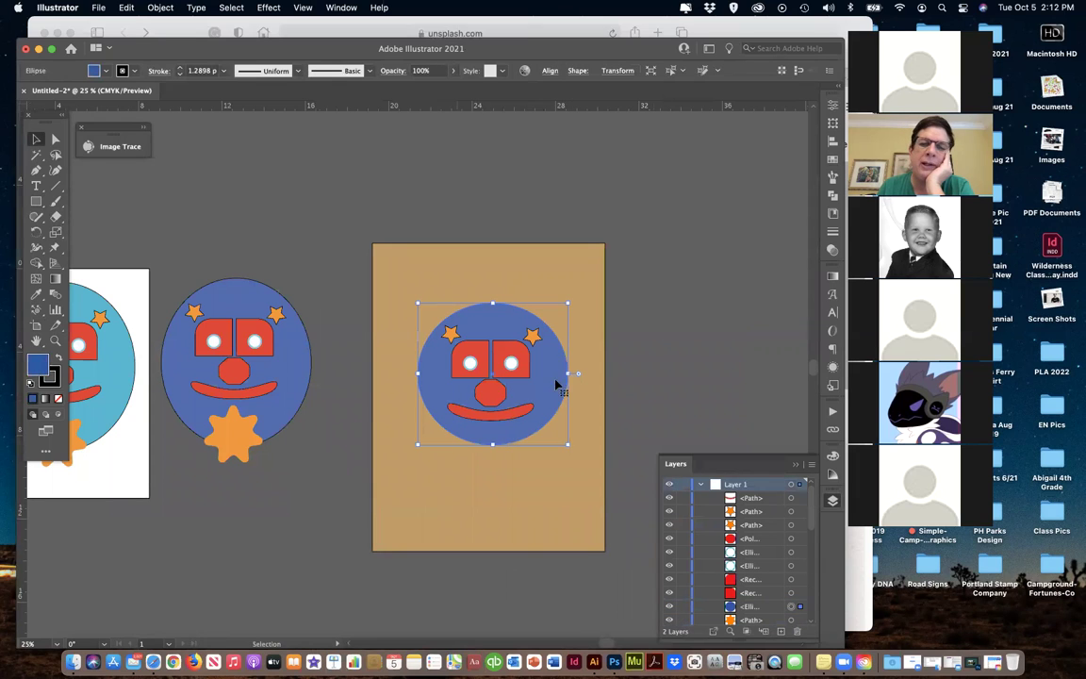
left_click(699, 484)
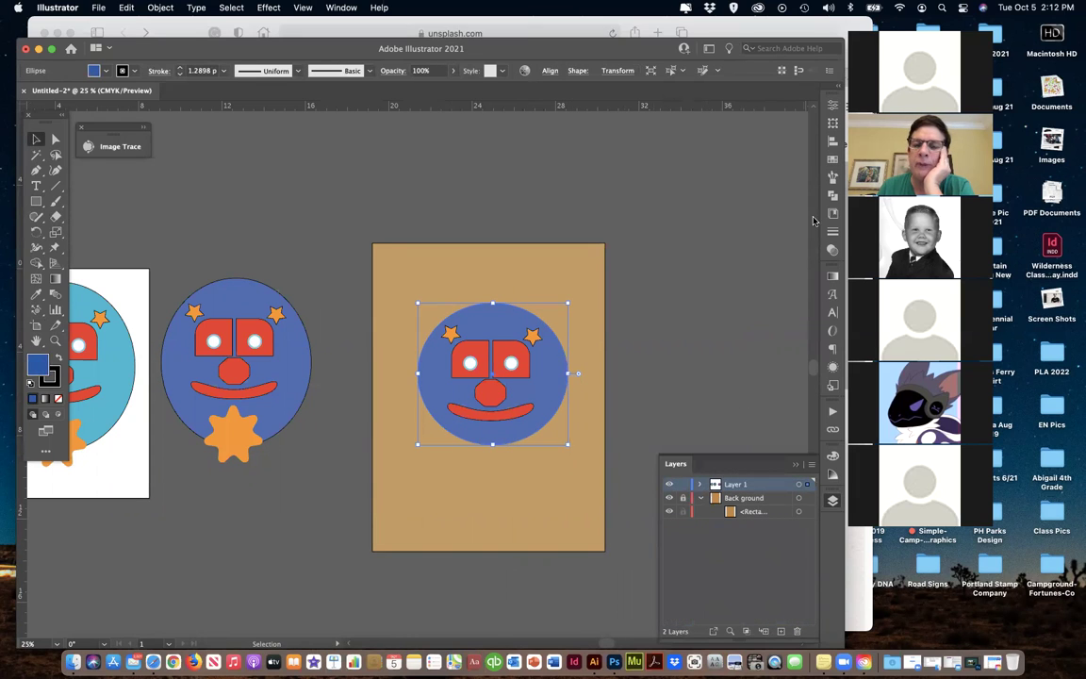
Try pink, yellow, orange and brown fills on the third face's head, then settle on the lime swatch C=20 M=0 Y=100 K=0.
left_click(833, 159)
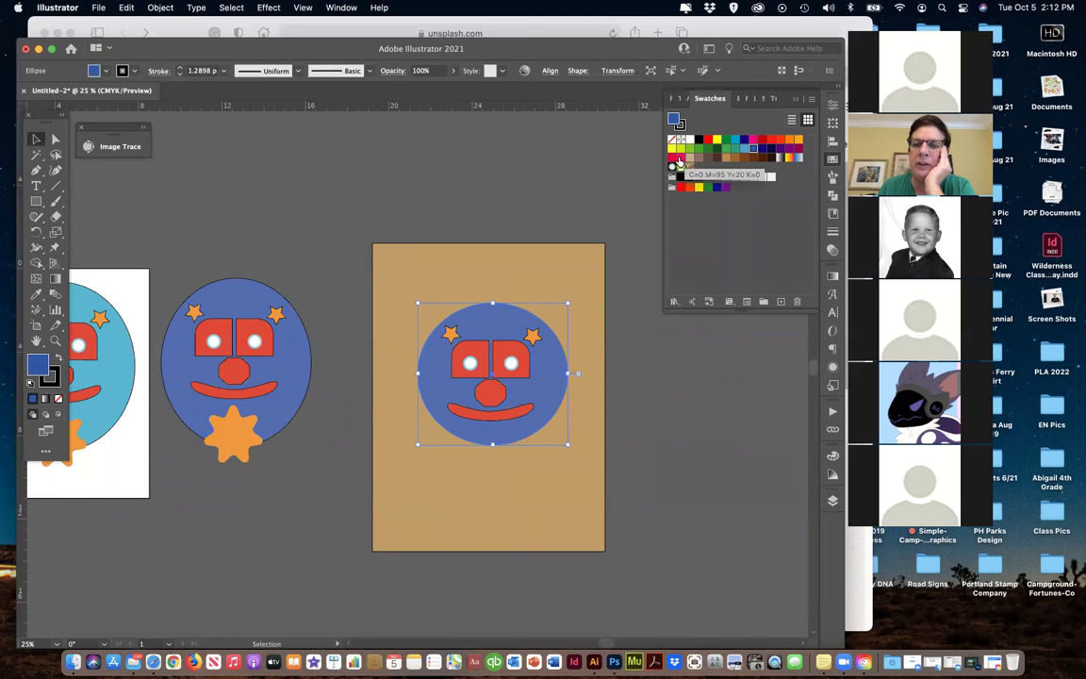
left_click(676, 160)
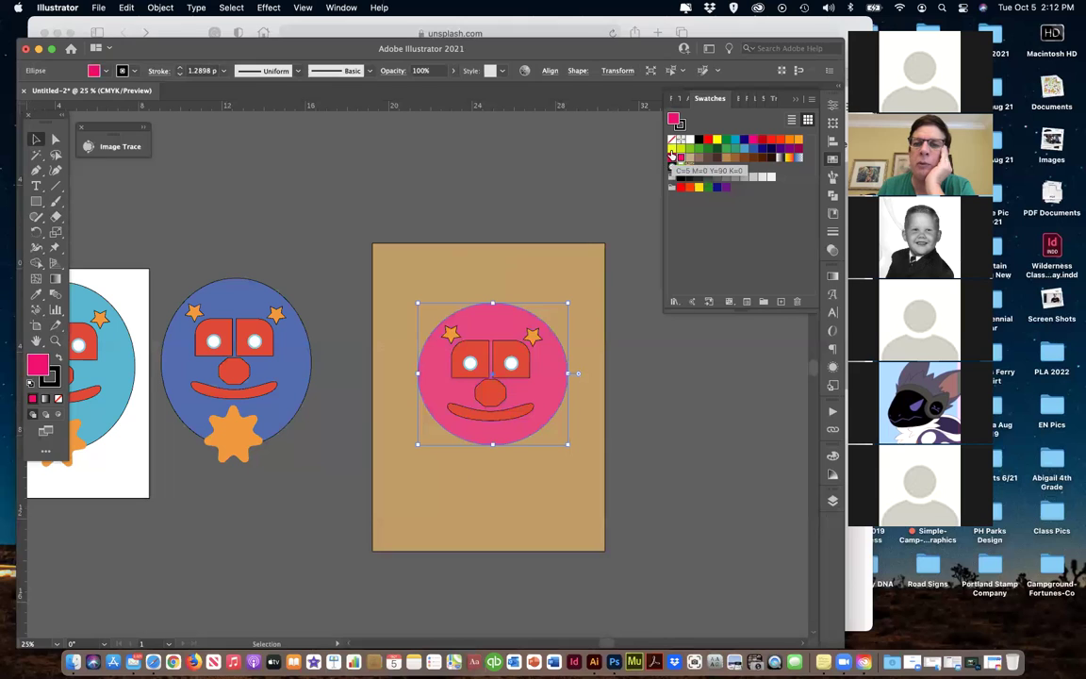
left_click(672, 151)
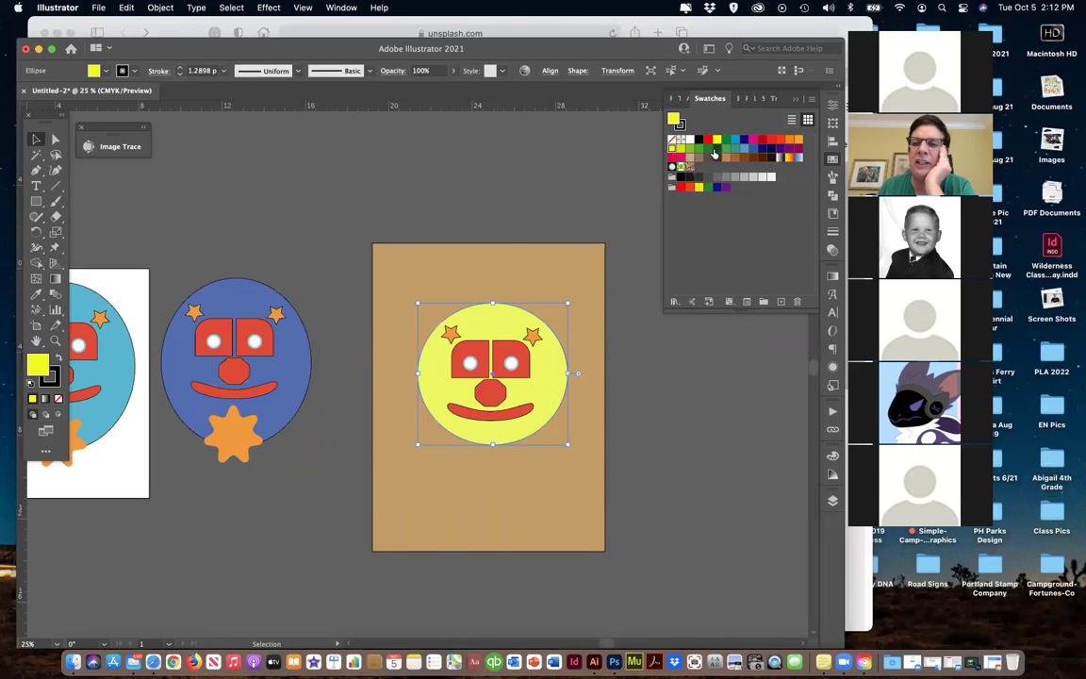
left_click(707, 149)
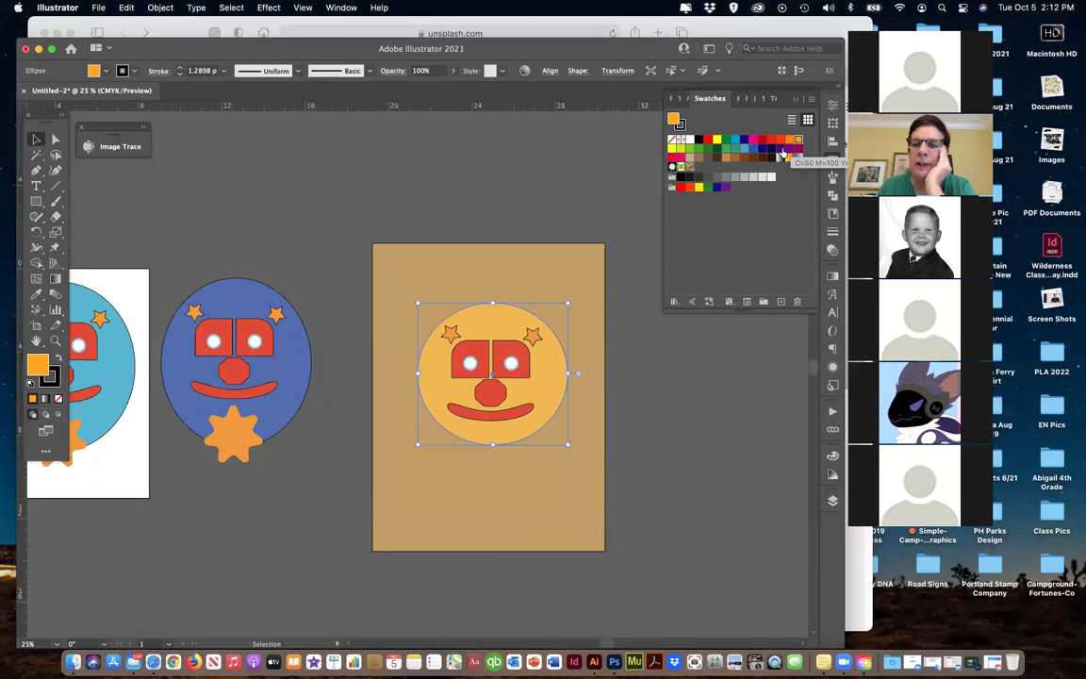
left_click(768, 161)
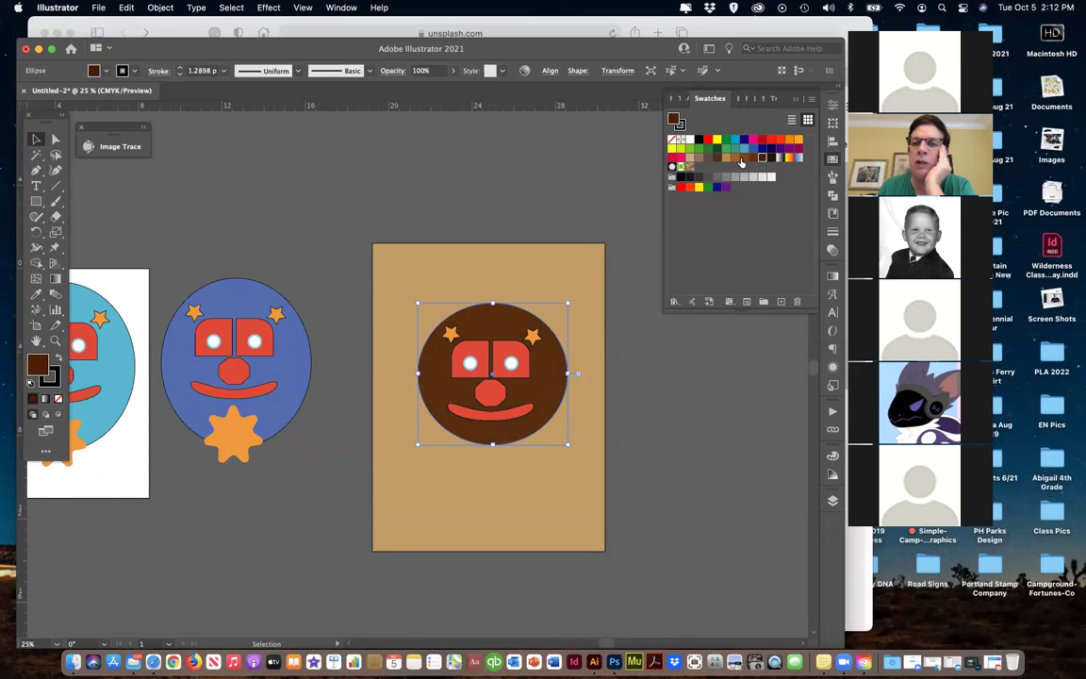
left_click(739, 159)
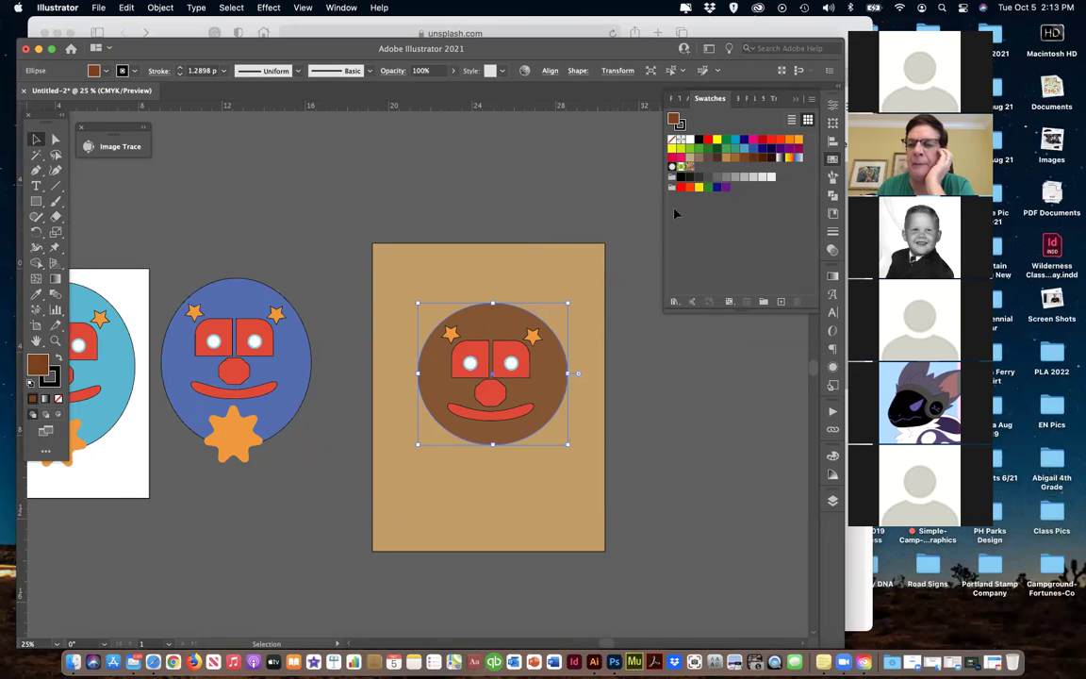
left_click(708, 158)
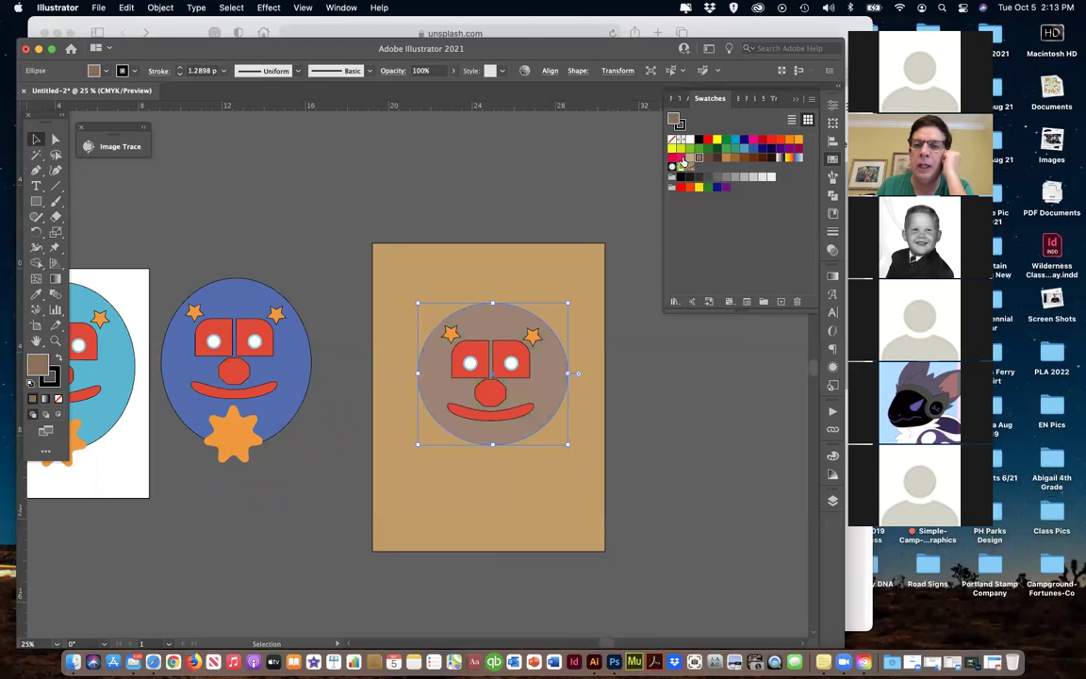
left_click(678, 157)
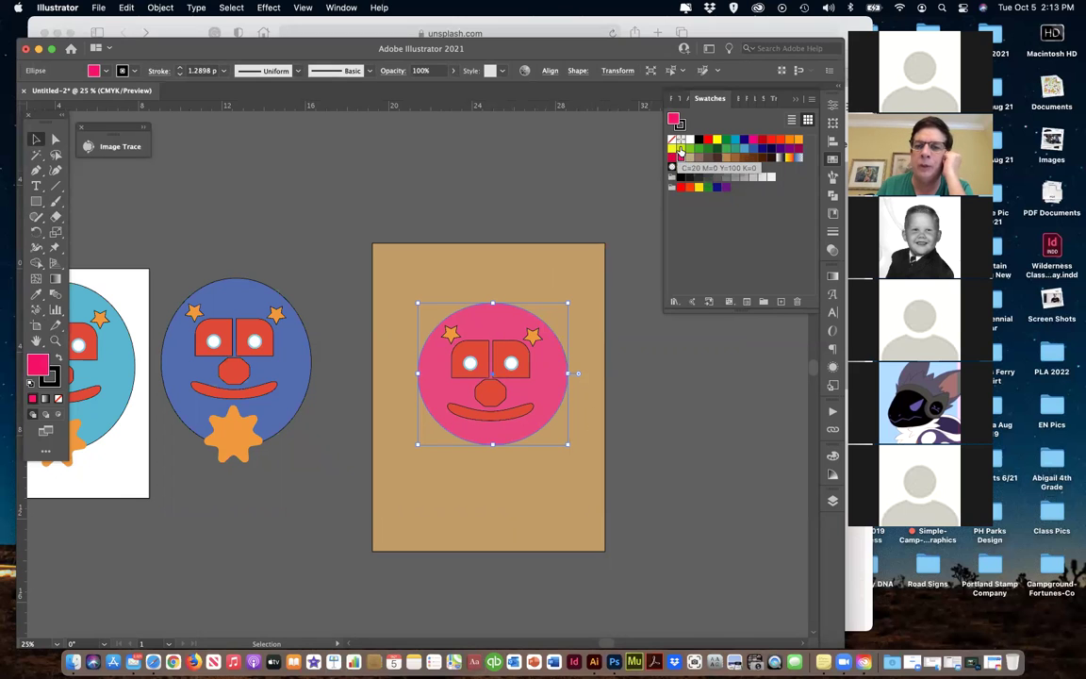
left_click(681, 148)
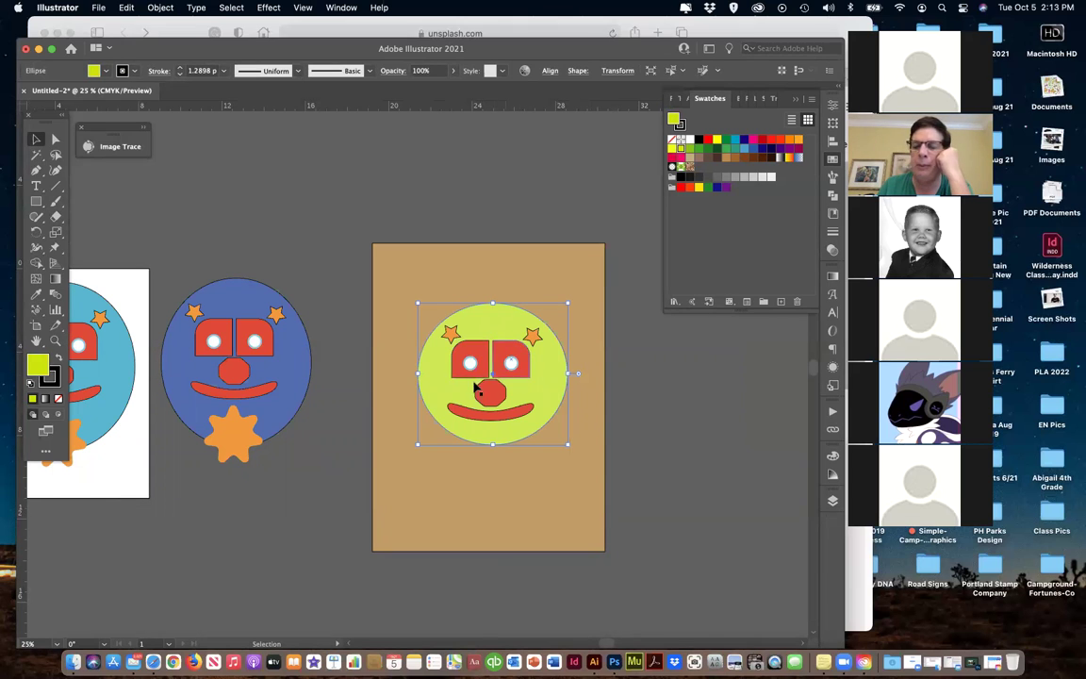
left_click(360, 254)
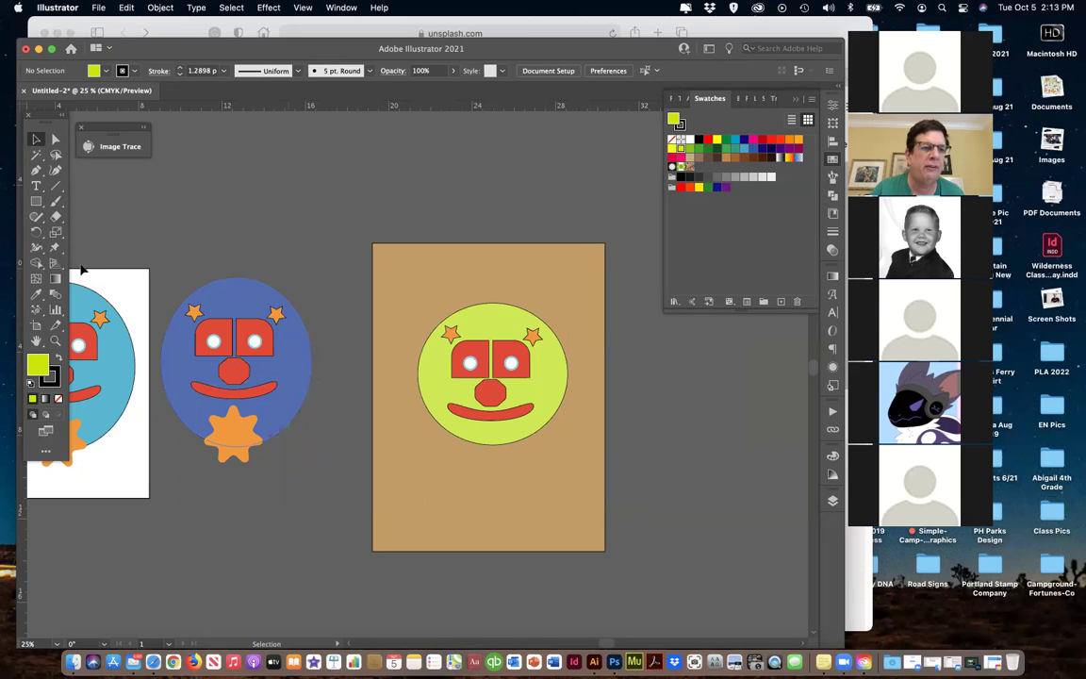
Draw a circle slightly smaller than the third face's head and place it directly above, just overlapping the top of the head.
left_click(36, 202)
left_click(36, 202)
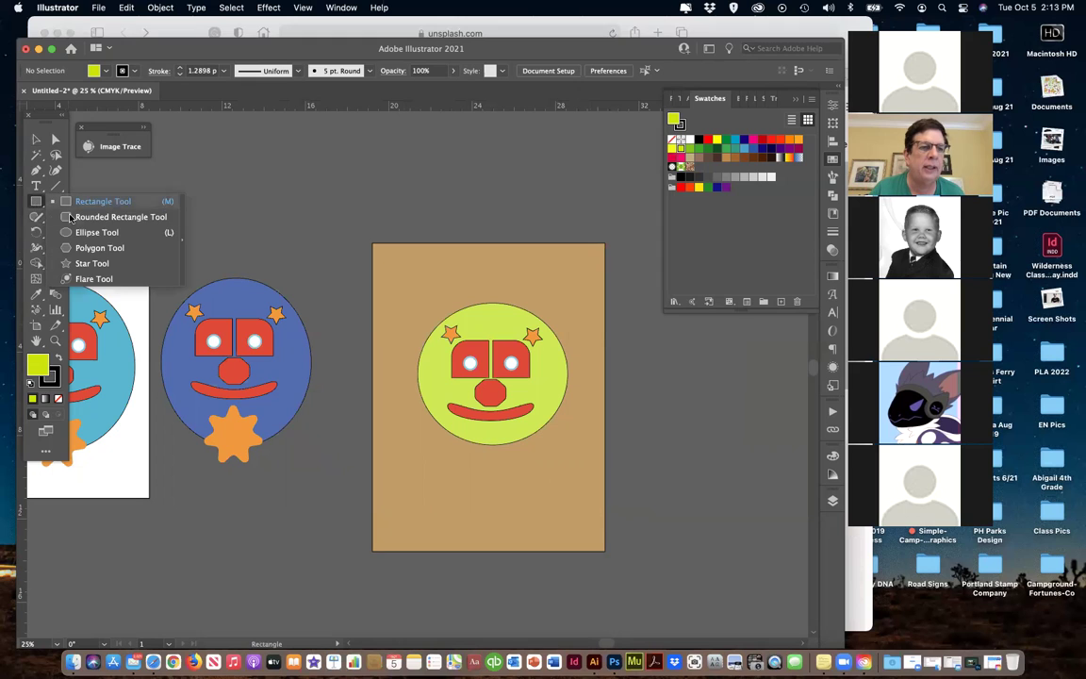
left_click(74, 232)
left_click_drag(437, 190, 563, 322)
left_click(35, 138)
left_click_drag(479, 261, 482, 261)
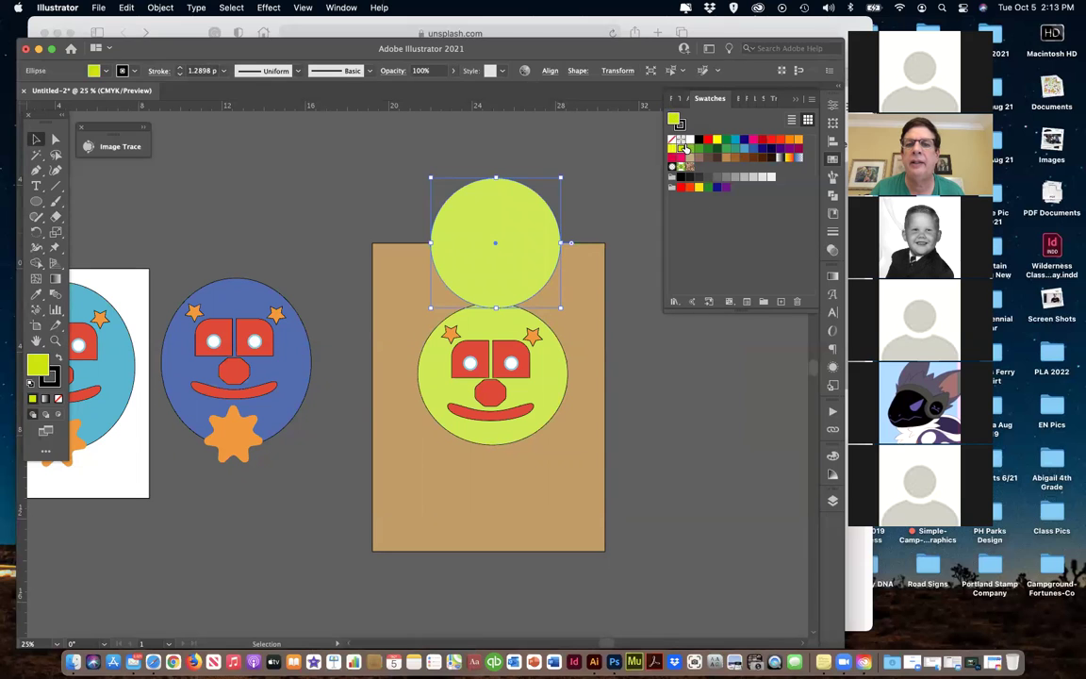
Remove the fill from the circle above the third face and give its stroke the brown swatch C=55 M=60 Y=65 K=40.
left_click(671, 140)
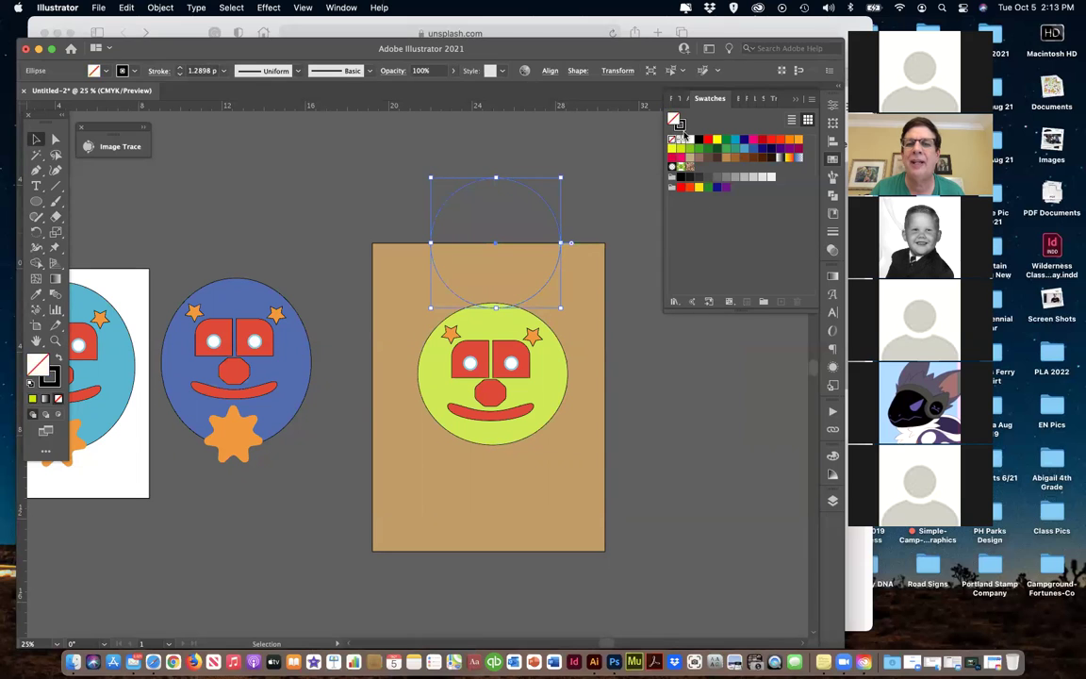
key("x")
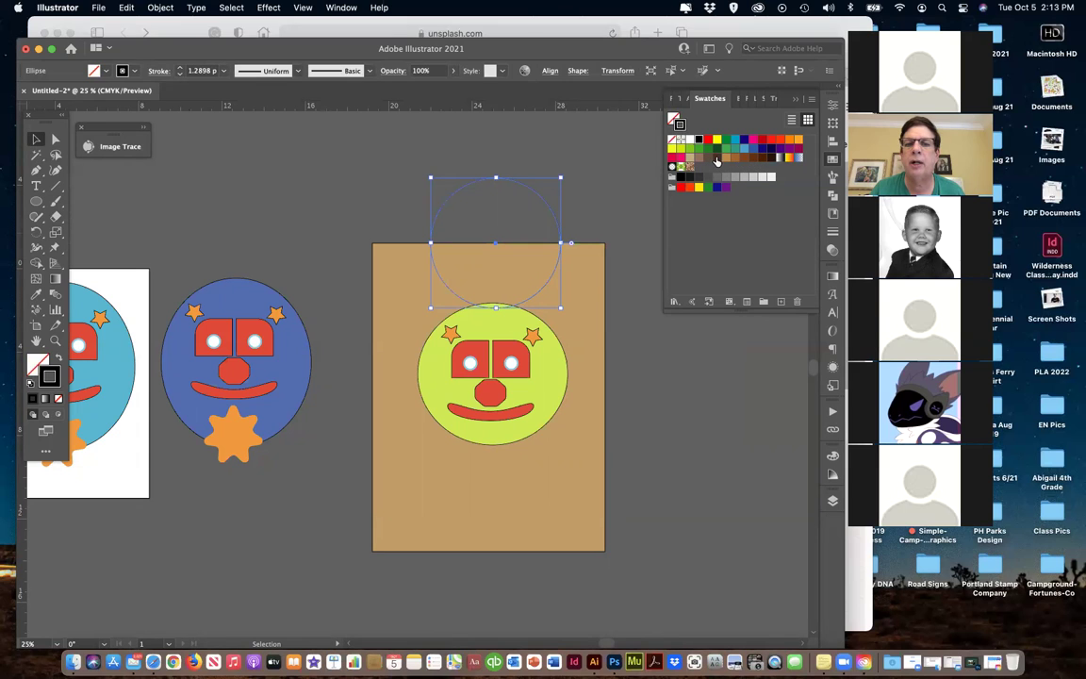
left_click(716, 160)
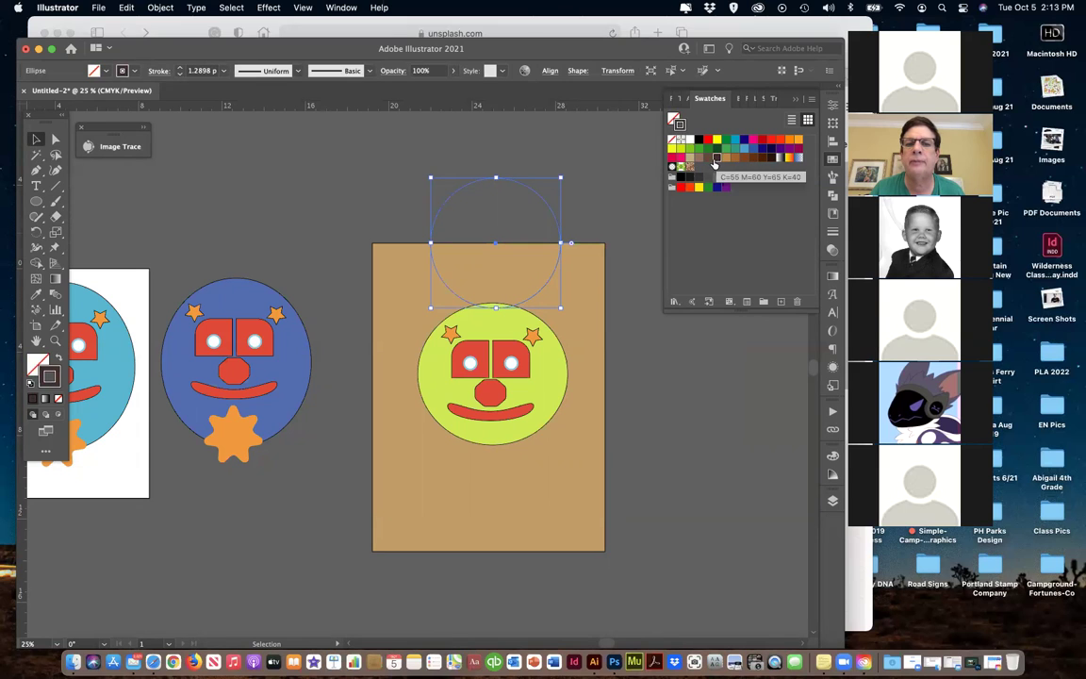
Set the circle's stroke weight to 40 pt, then narrow it into an upright ellipse centred over the tan rectangle's upper edge.
left_click(179, 68)
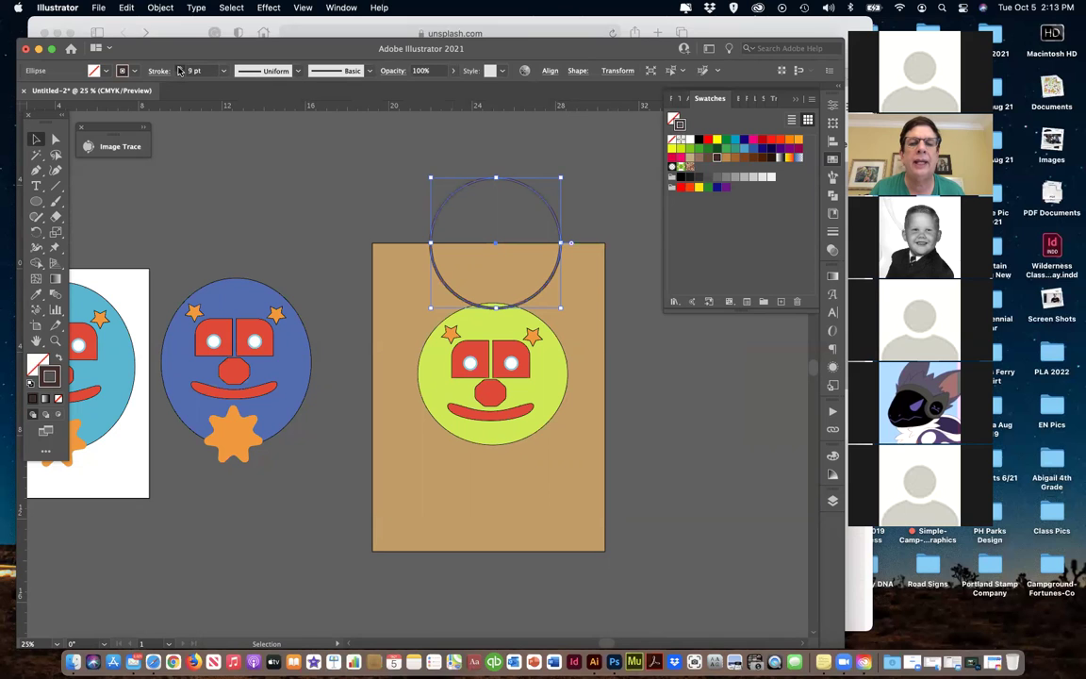
left_click(179, 68)
left_click(179, 68)
left_click(180, 68)
left_click(179, 68)
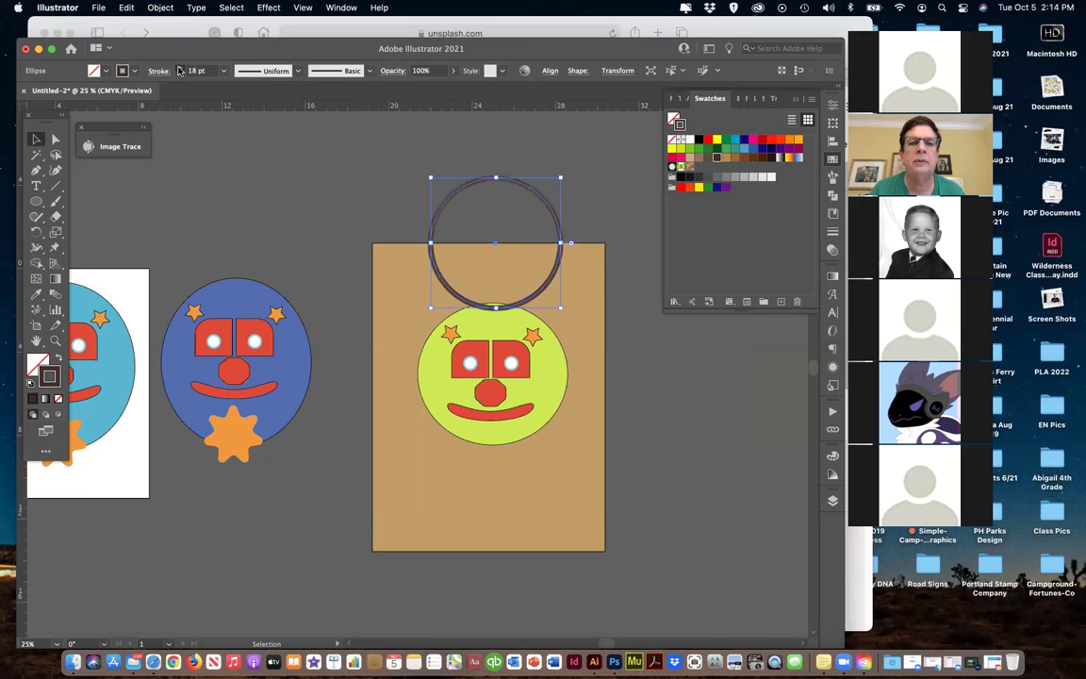
left_click(179, 68)
left_click(179, 68)
left_click(179, 68)
left_click(179, 68)
left_click(179, 68)
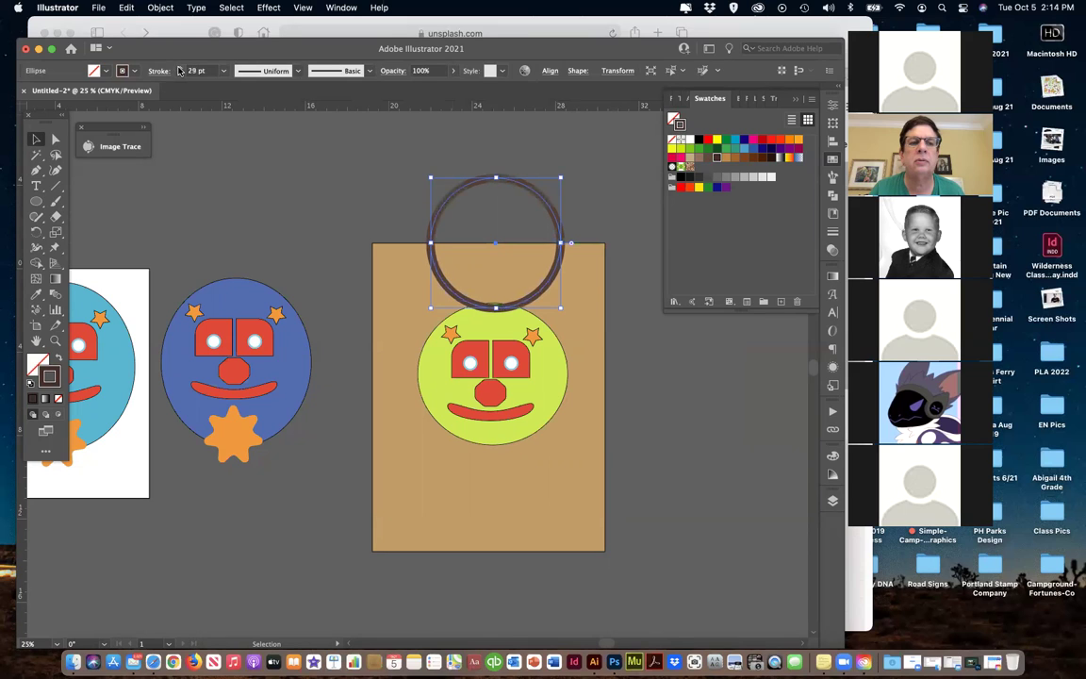
left_click(180, 68)
left_click(180, 68)
left_click(179, 68)
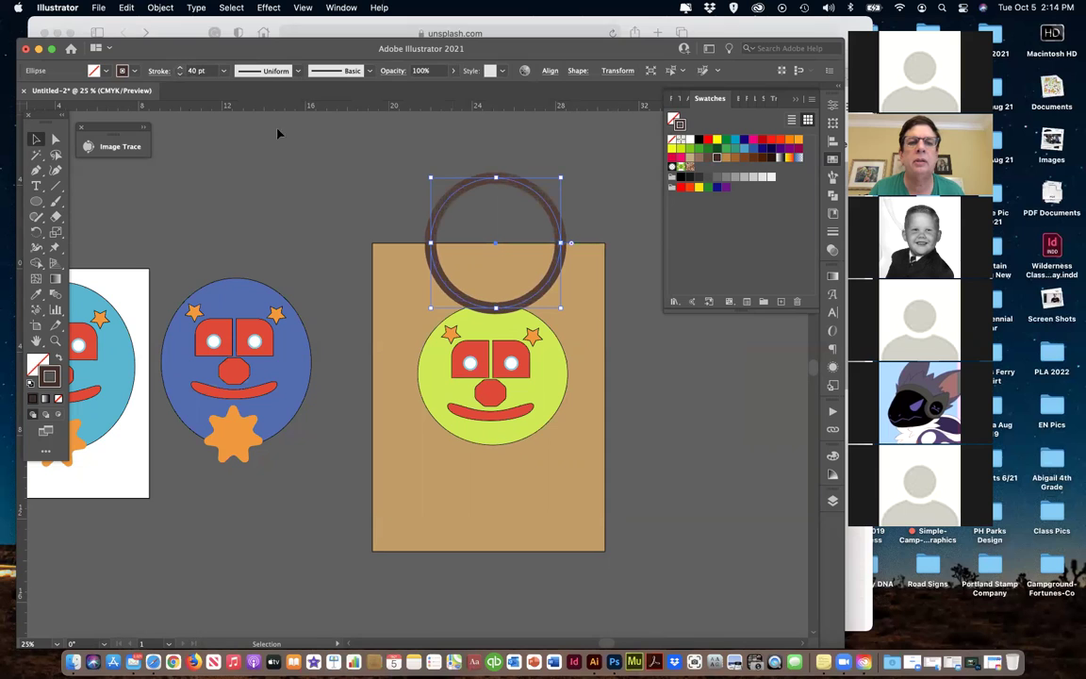
left_click_drag(560, 244, 536, 243)
left_click_drag(493, 185, 509, 193)
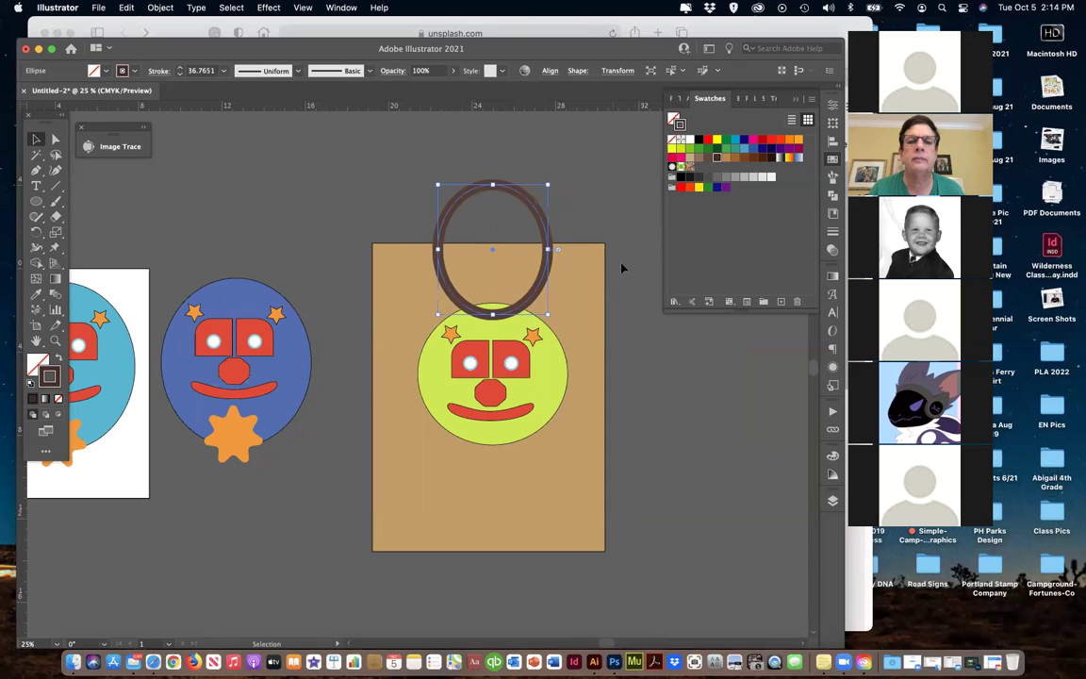
Move the brown ellipse from Layer 1 into the Back ground layer beneath the tan rectangle, then lock and collapse that layer.
left_click(833, 501)
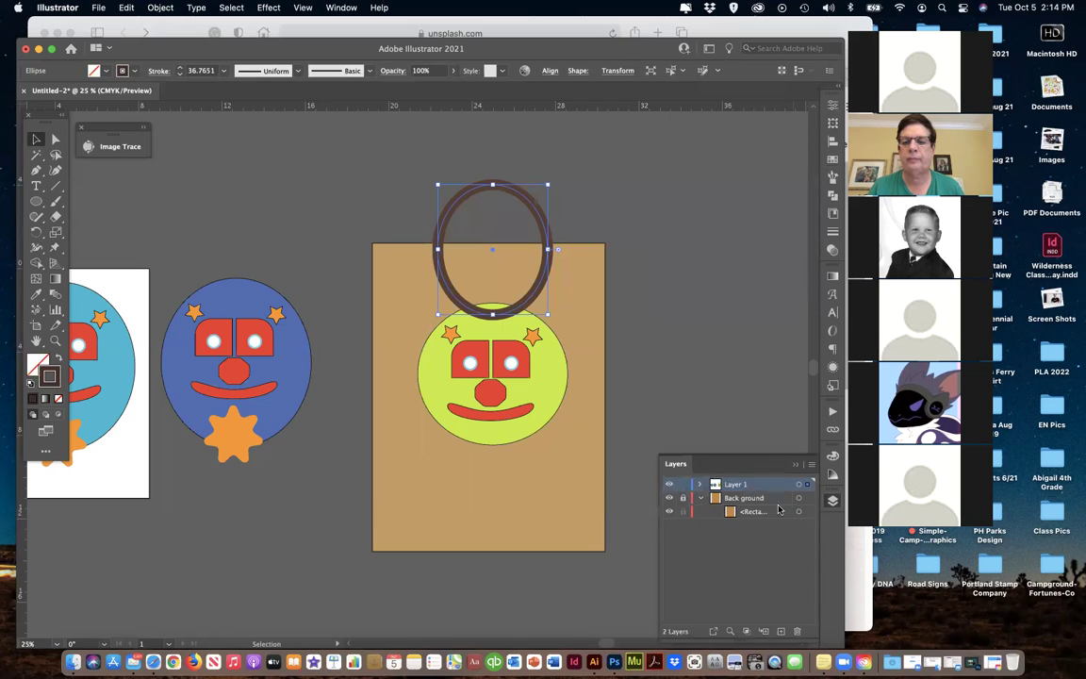
left_click(701, 485)
scroll(745, 565, "down", 4)
scroll(749, 611, "down", 6)
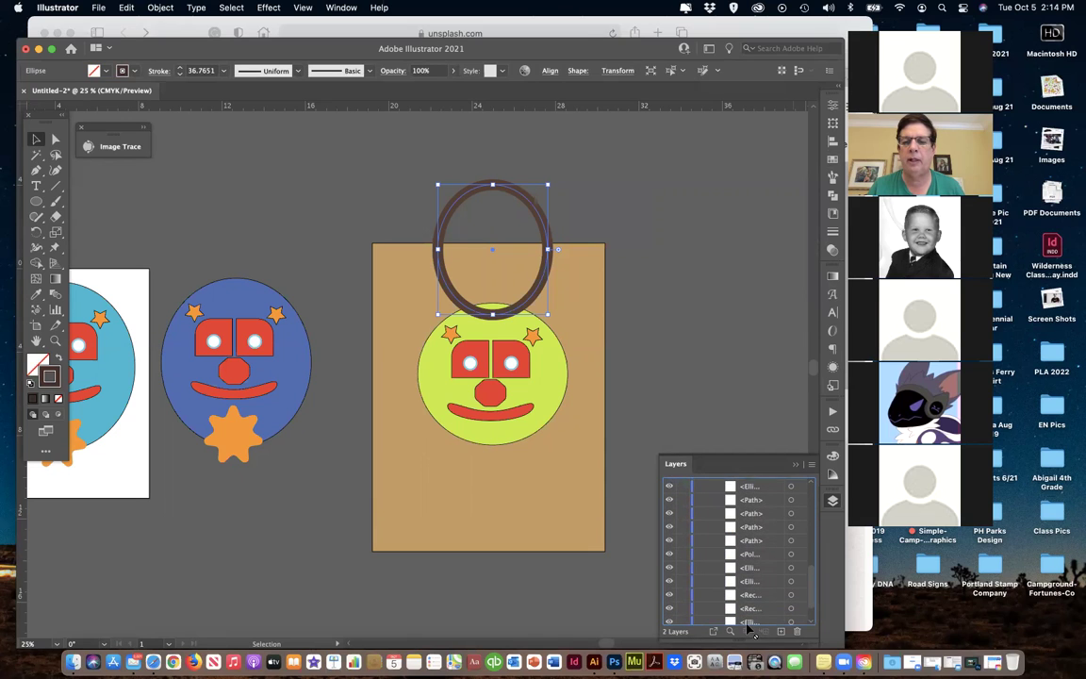
scroll(747, 618, "down", 2)
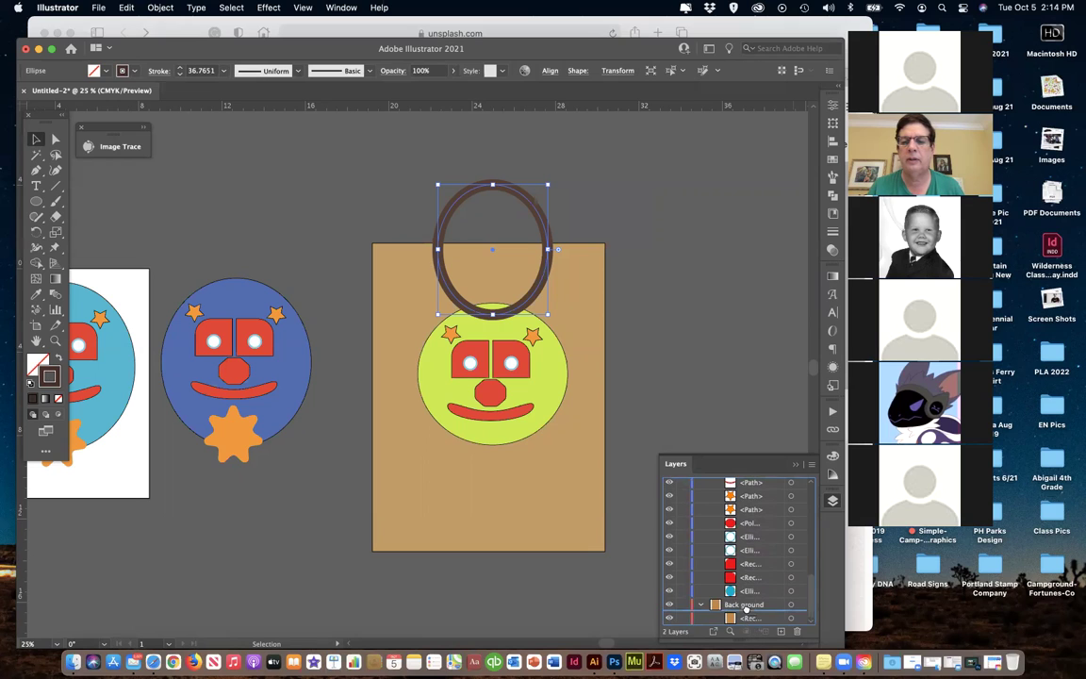
left_click(747, 608)
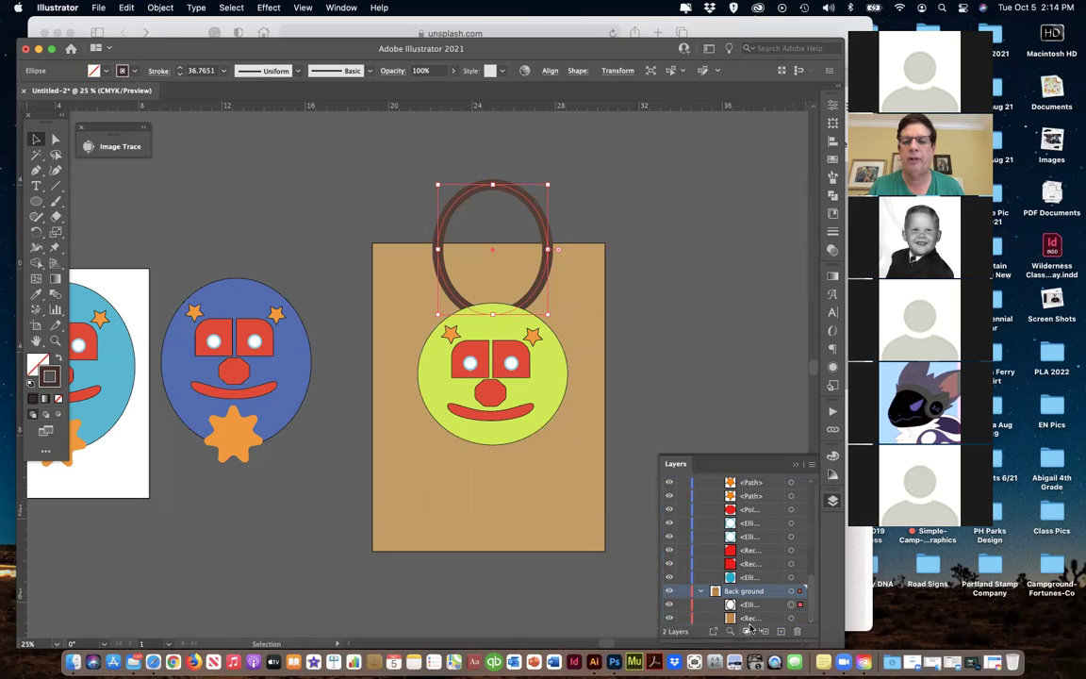
left_click_drag(748, 613, 751, 622)
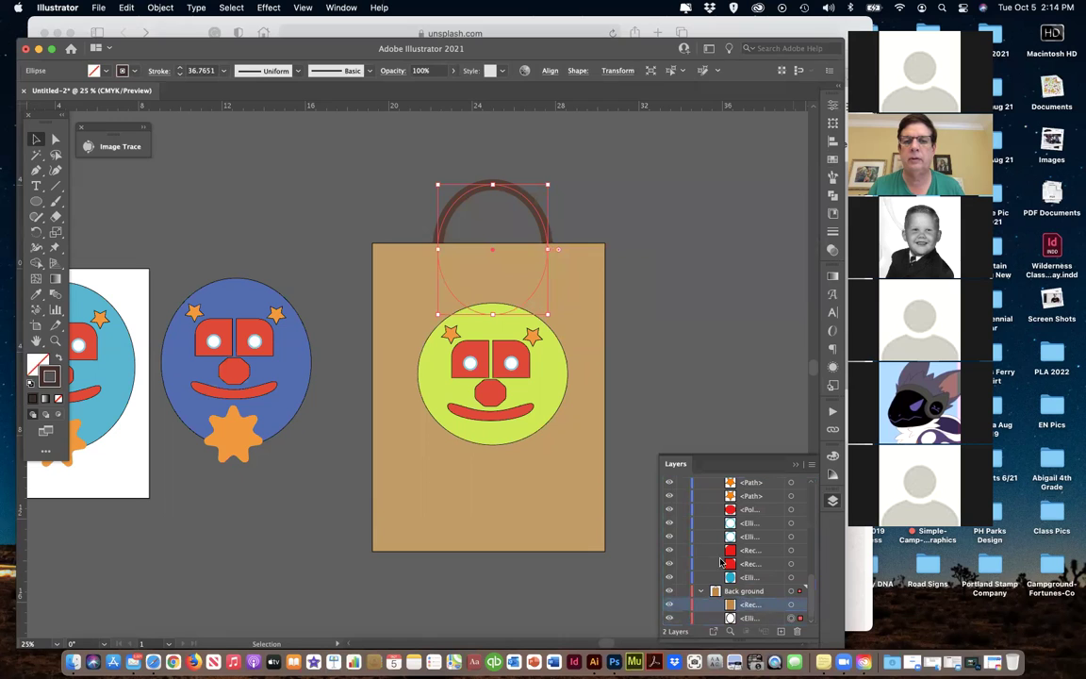
left_click(682, 590)
left_click(700, 590)
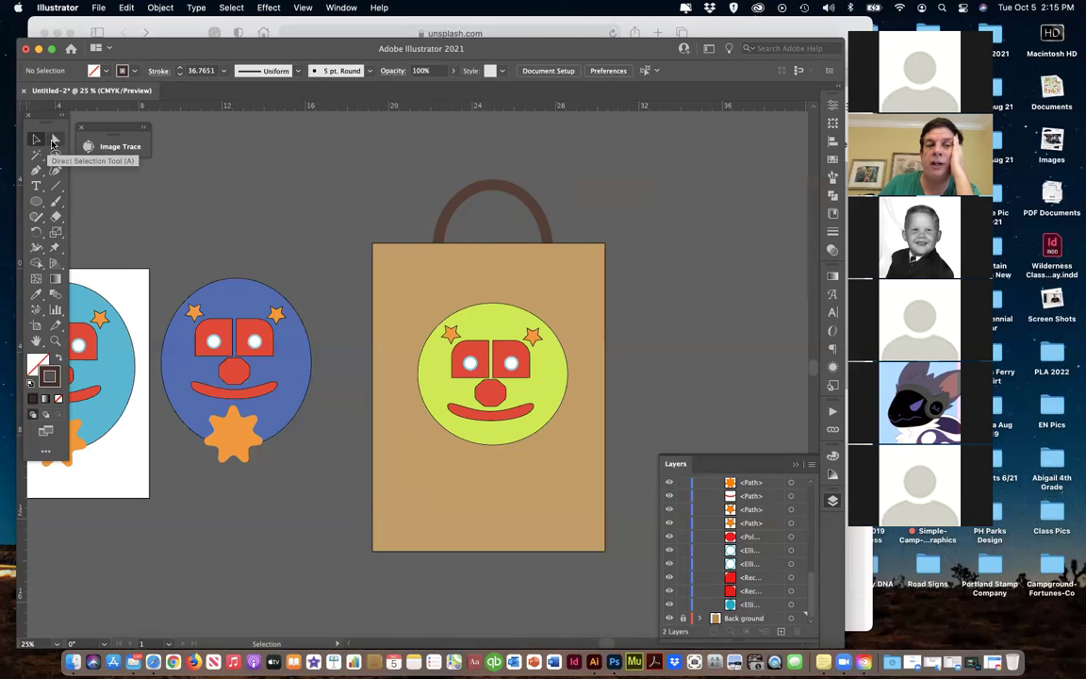
left_click_drag(36, 201, 99, 281)
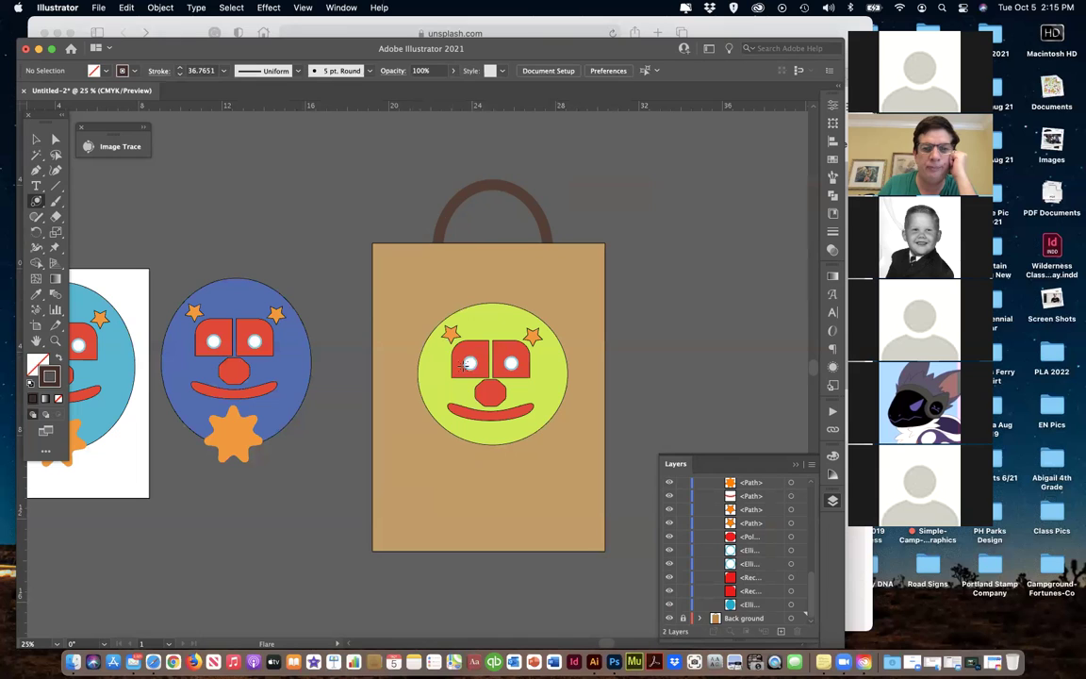
left_click(36, 201)
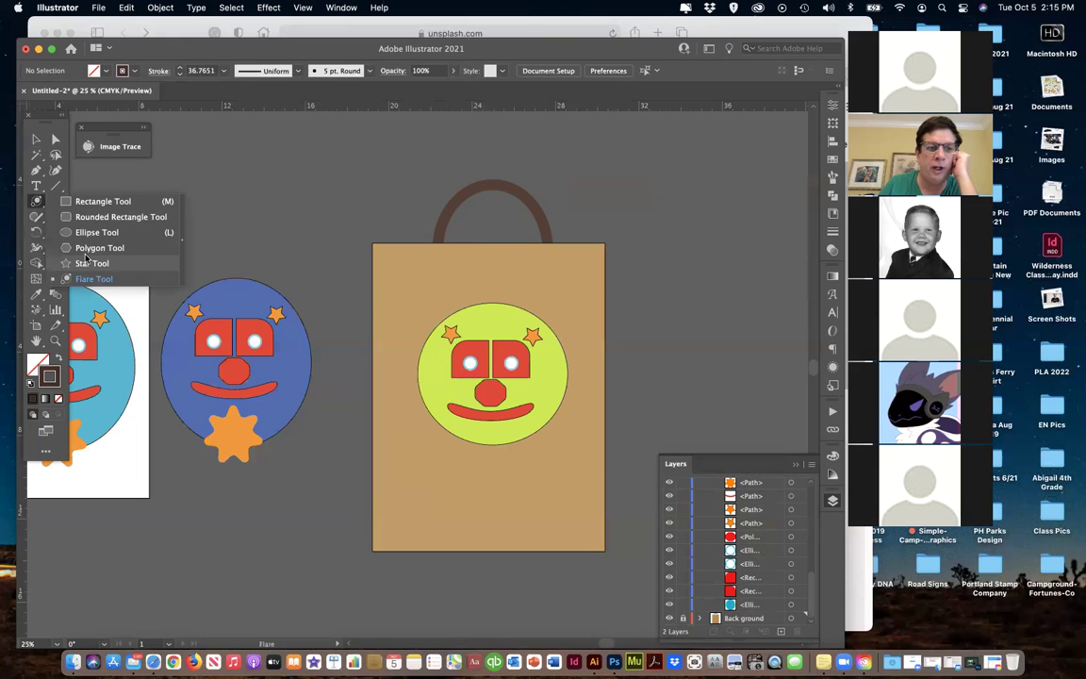
left_click(94, 207)
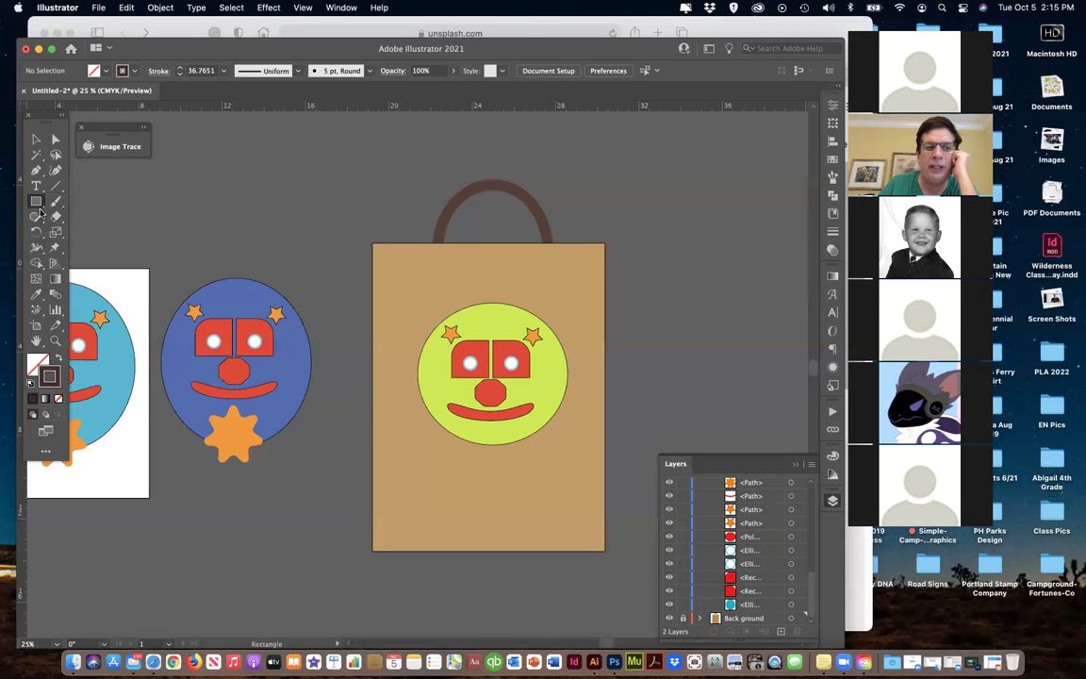
left_click(36, 138)
Move the third face, tan bag and handle together closer to the second face, keep the Back ground layer locked, and deselect everything.
scroll(314, 263, "left", 5)
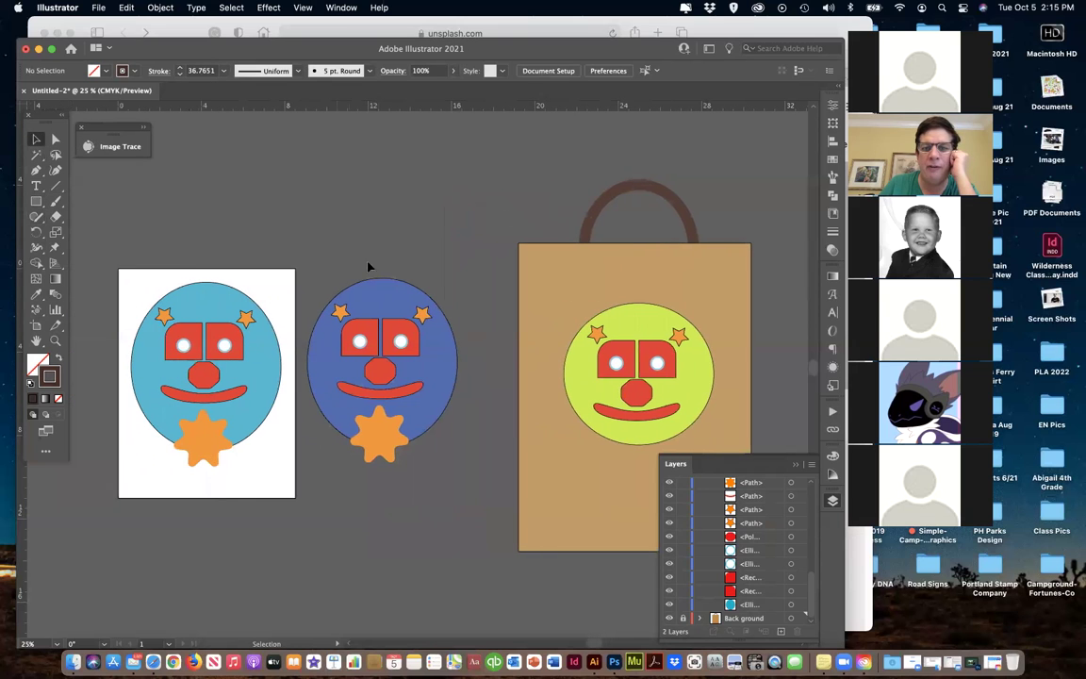
key("super+a")
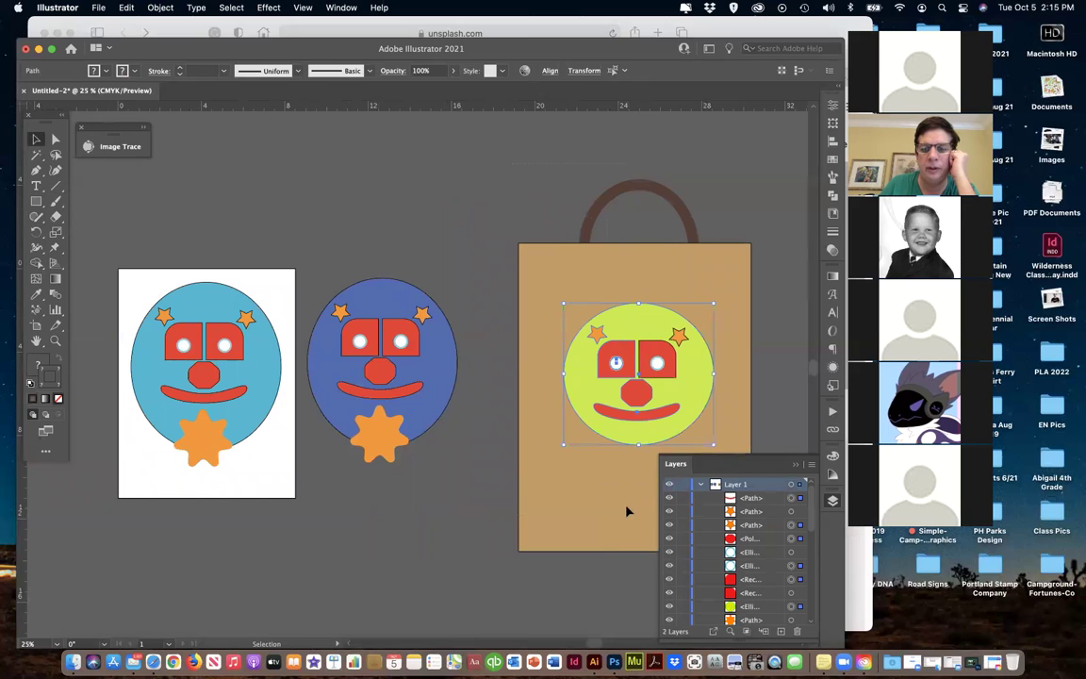
scroll(742, 575, "down", 3)
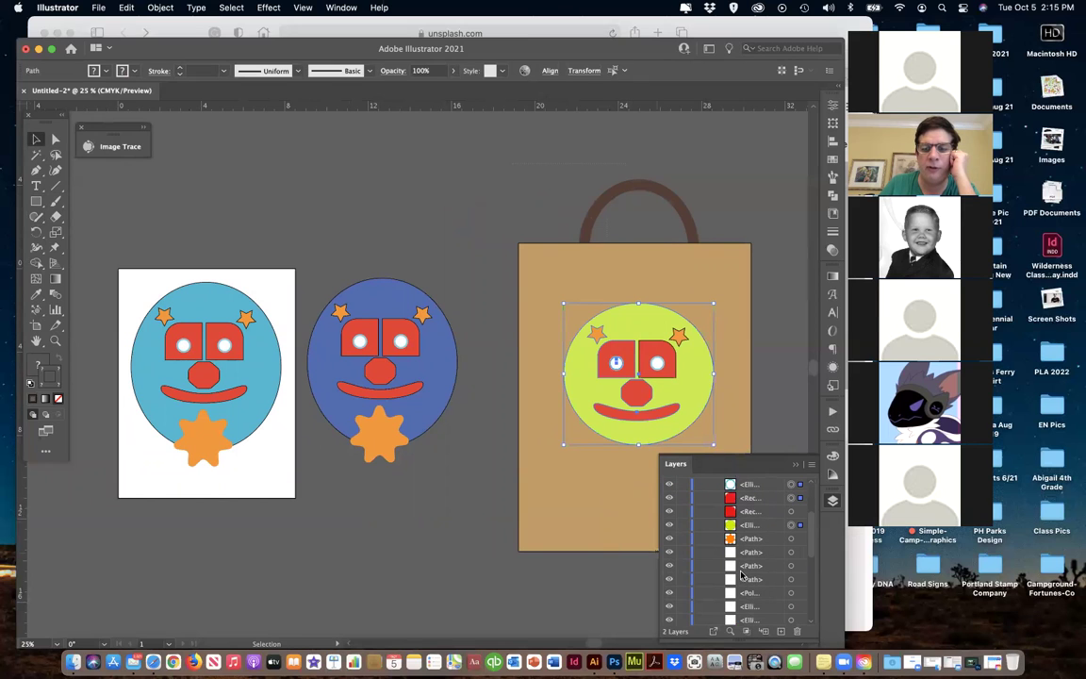
scroll(726, 547, "up", 5)
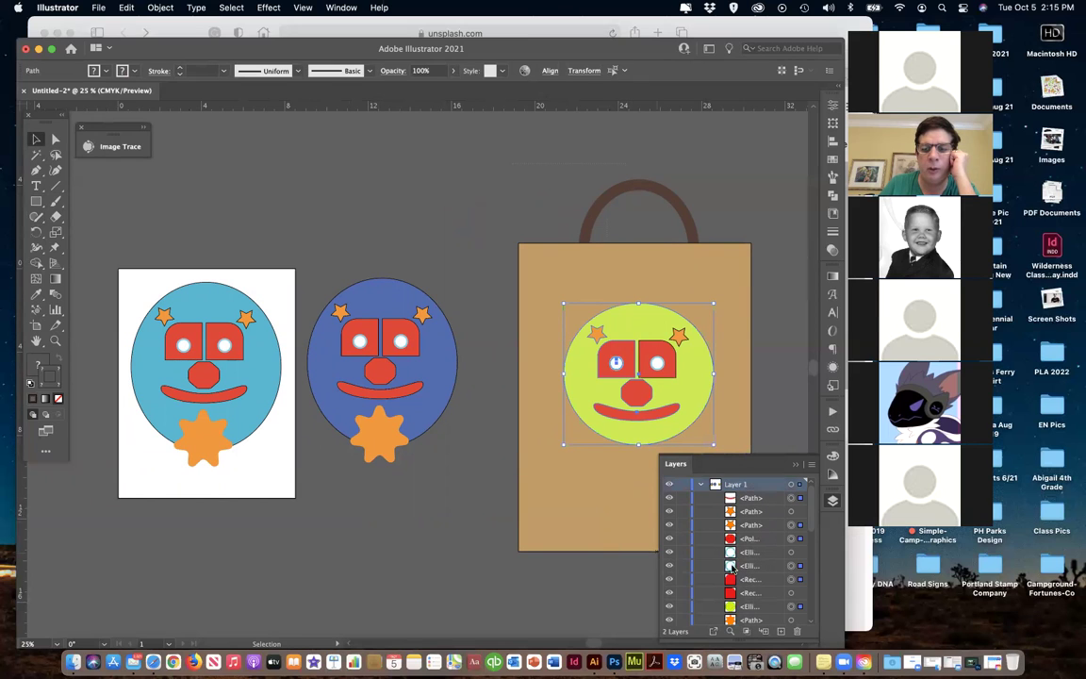
left_click(699, 485)
left_click(509, 251)
left_click_drag(621, 504, 571, 492)
left_click(684, 499)
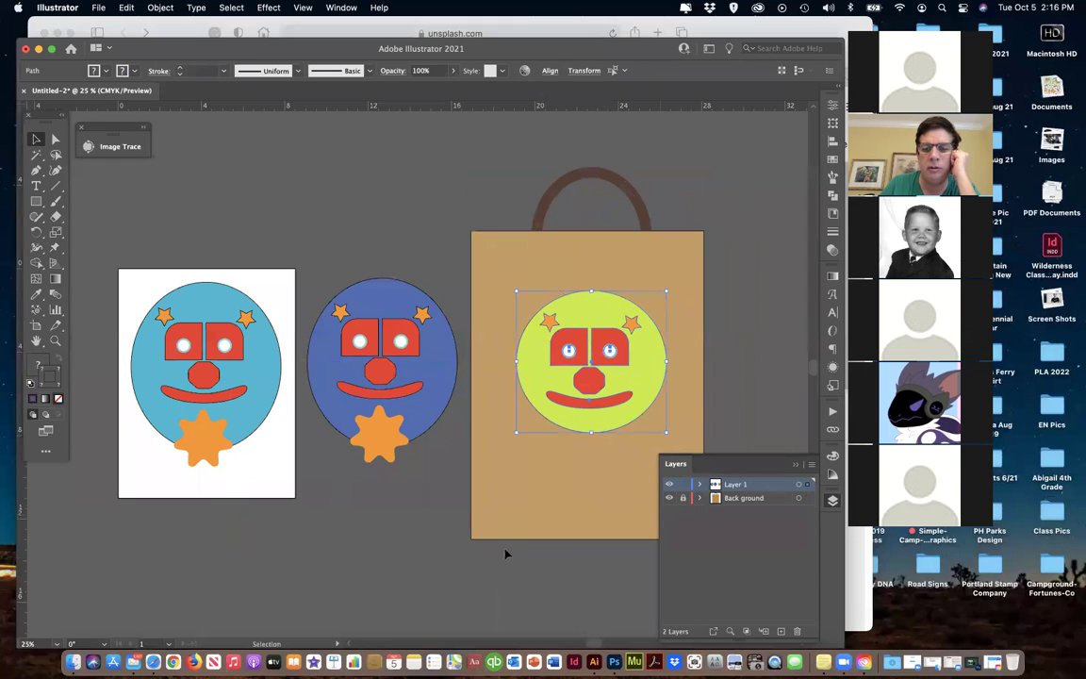
left_click(417, 543)
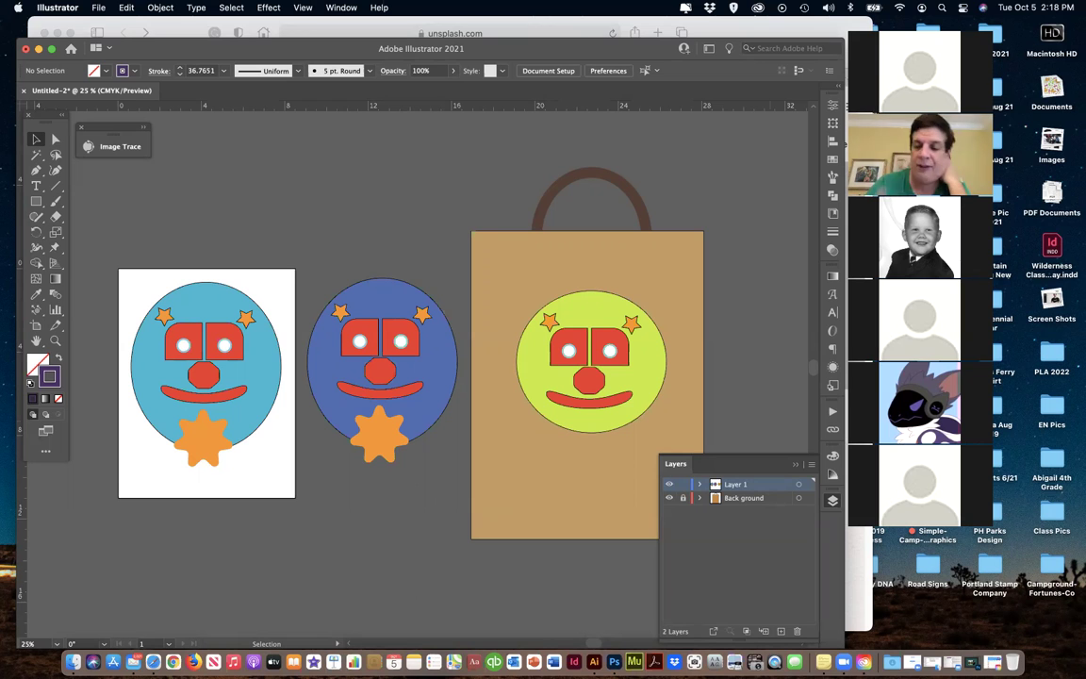
Examine the edges of the second face's shapes at 300% magnification, then view the whole face at 66.67%.
key("super+1")
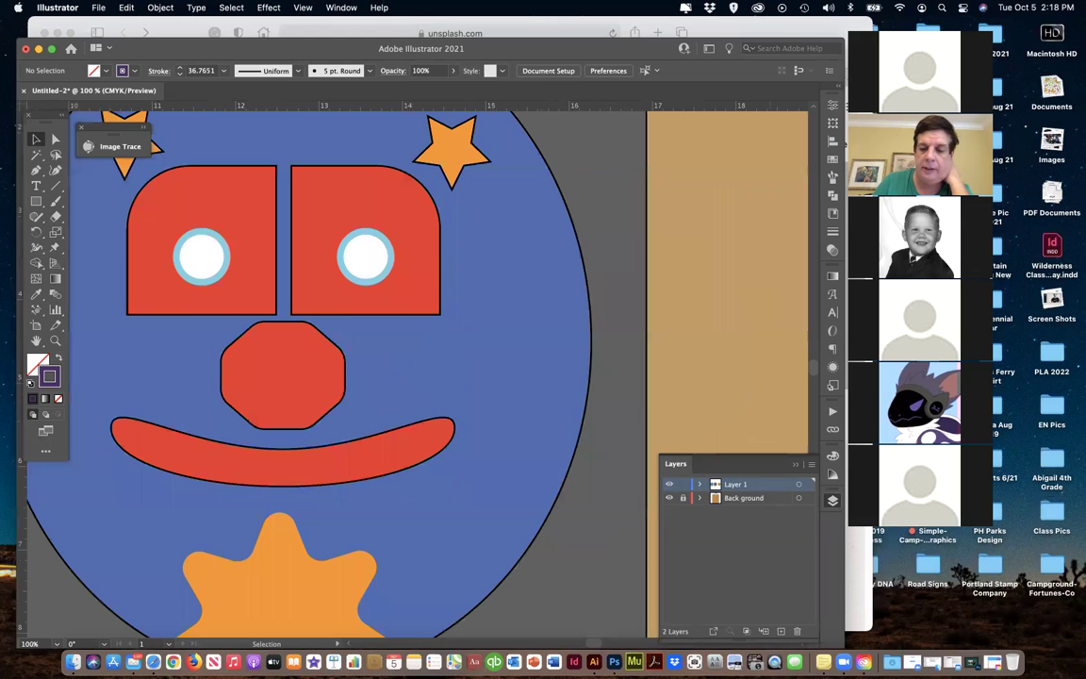
key("super+equal")
key("super+equal")
key("super+equal")
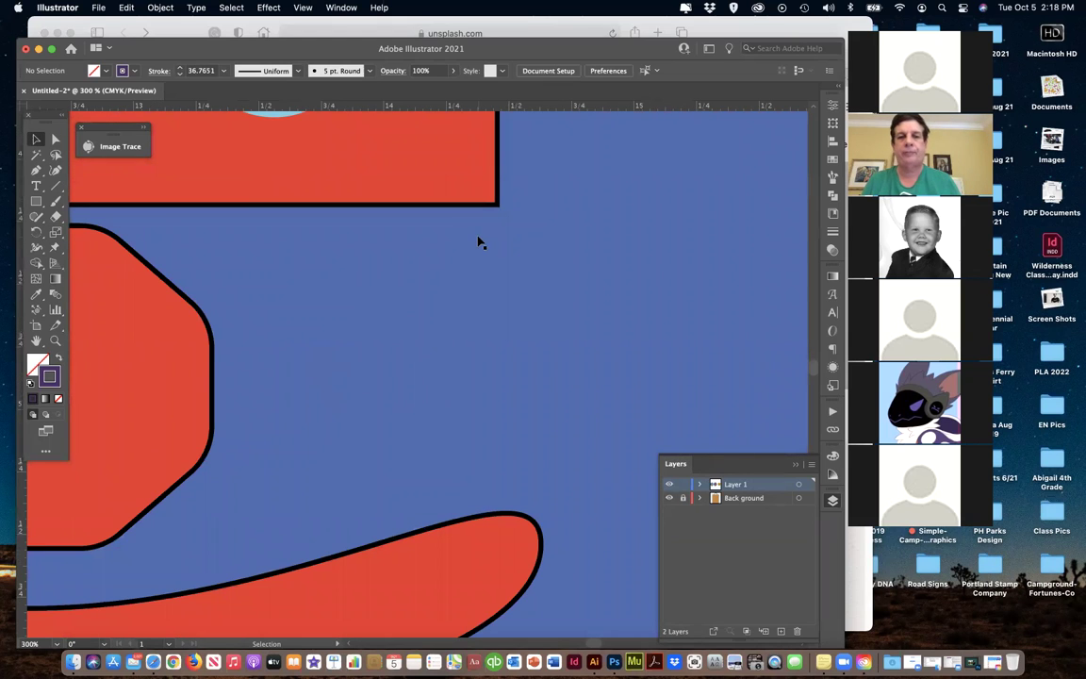
scroll(478, 242, "up", 5)
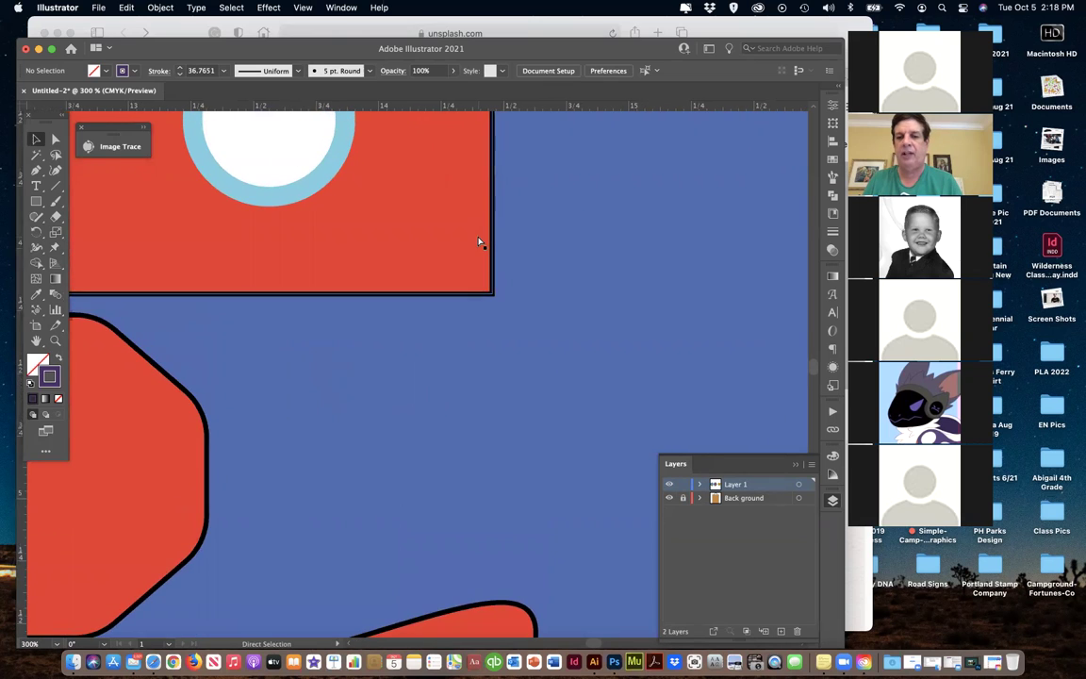
key("super+minus")
key("super+minus")
key("super+minus")
key("super+minus")
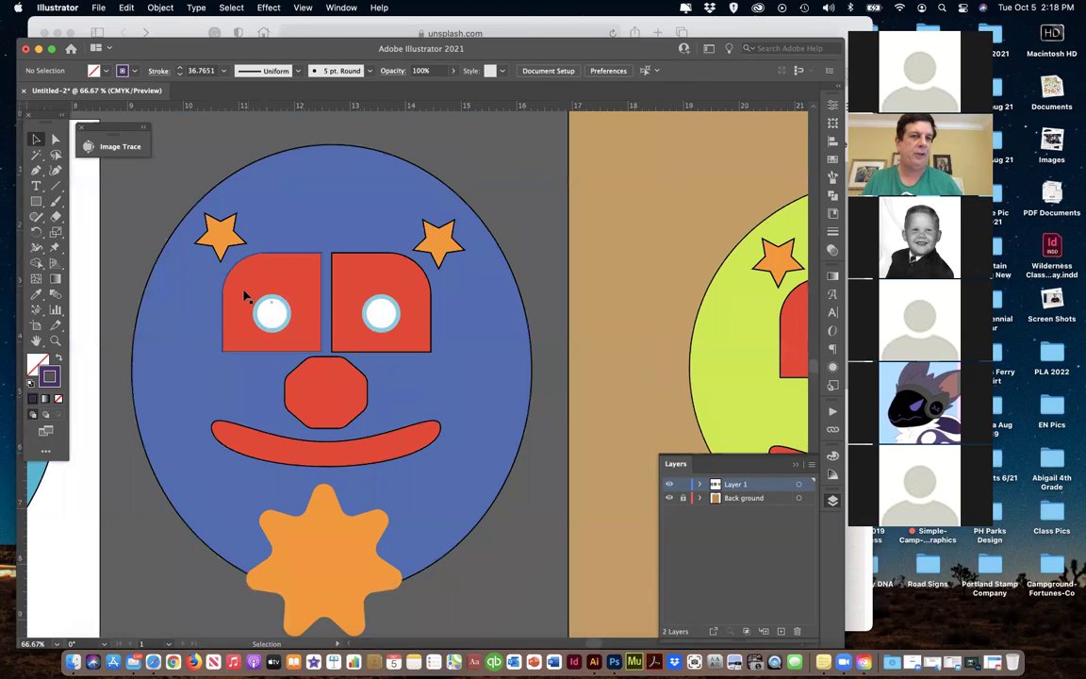
left_click_drag(149, 153, 222, 153)
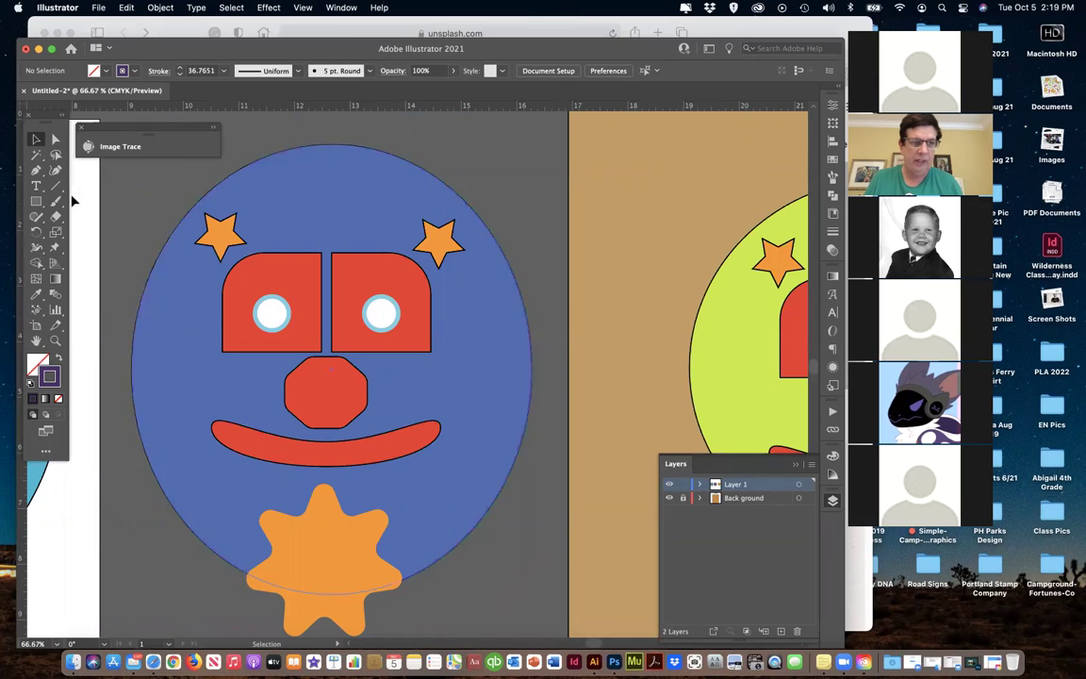
left_click(116, 131)
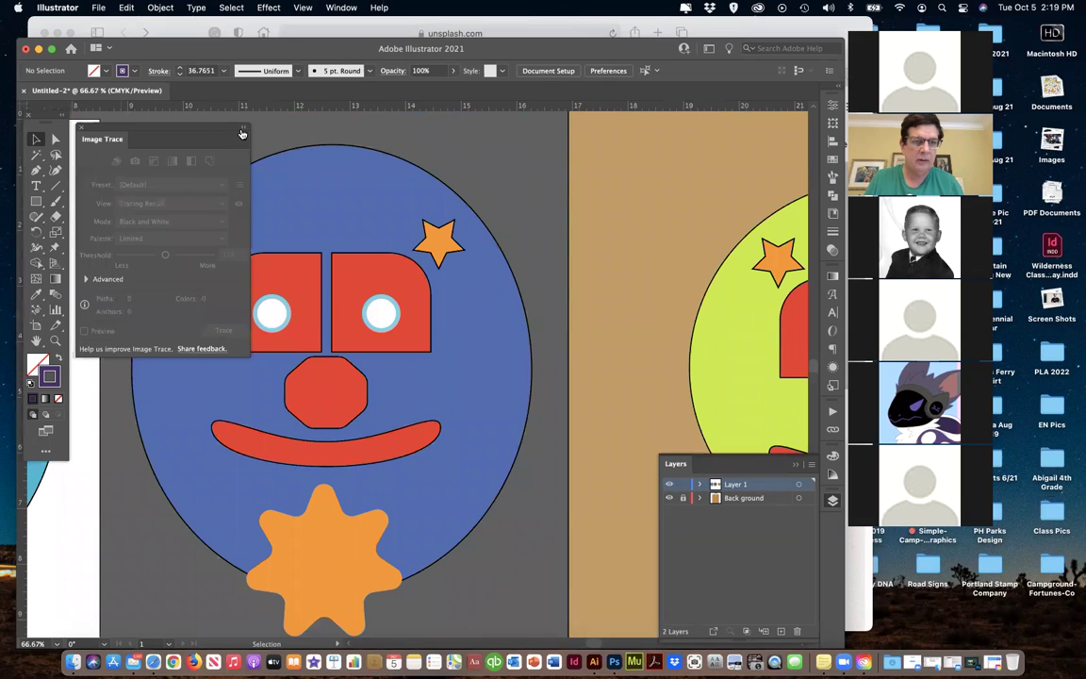
left_click(215, 126)
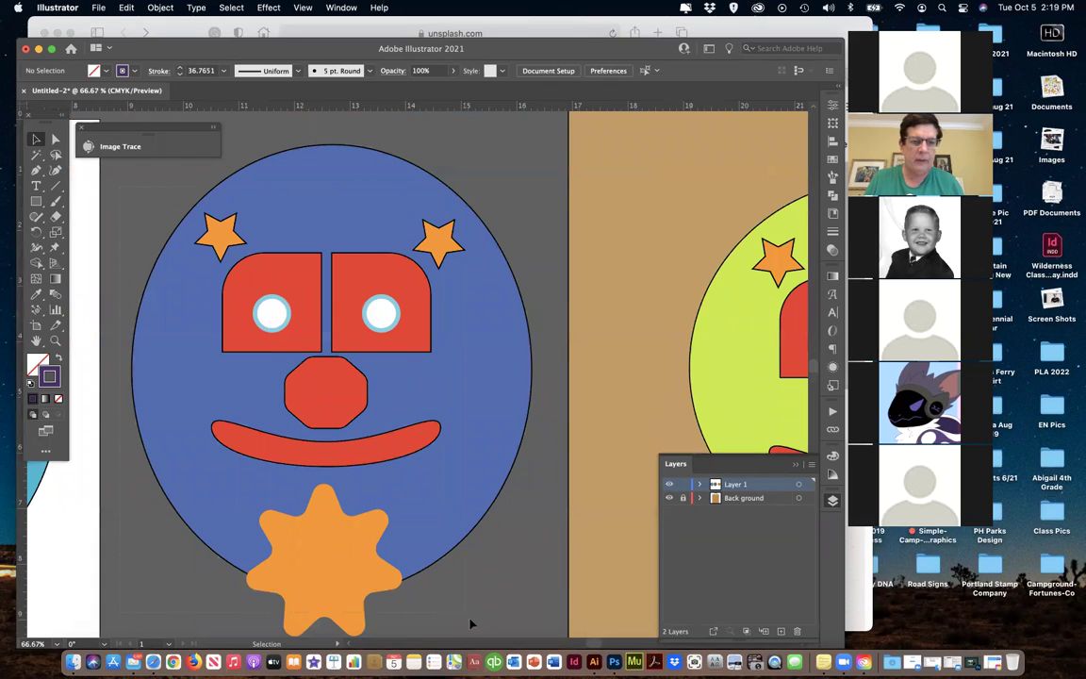
Copy all shapes of the second face, switch to Photoshop and paste them as Pixels, placing the face over the mockup's upper-right area.
key("a")
key("super+a")
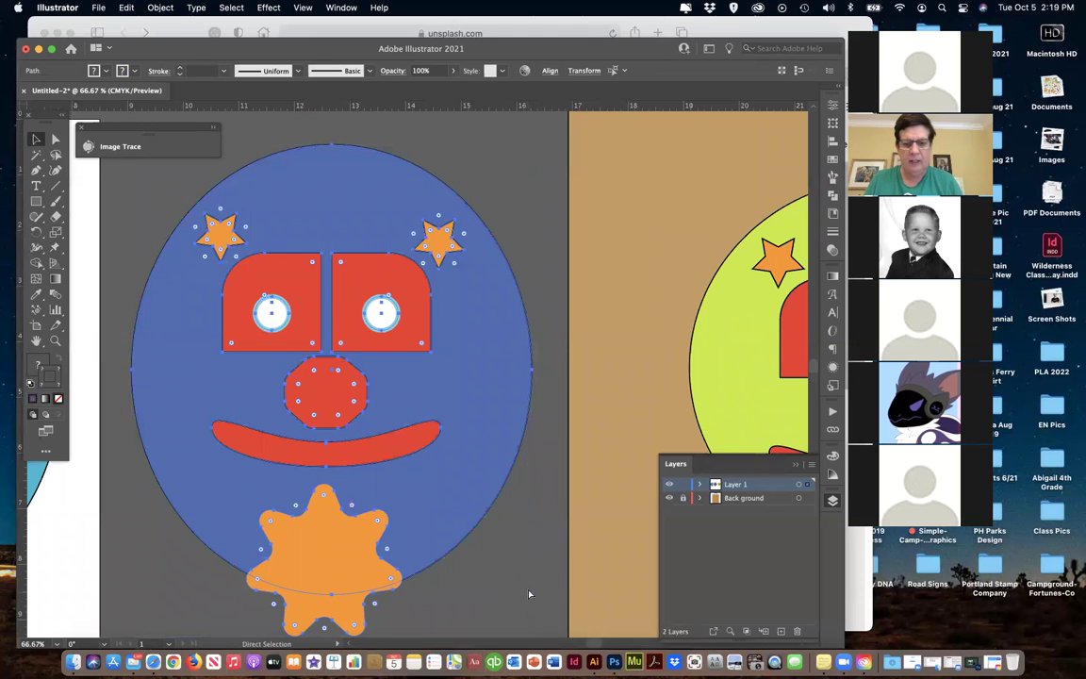
left_click(613, 662)
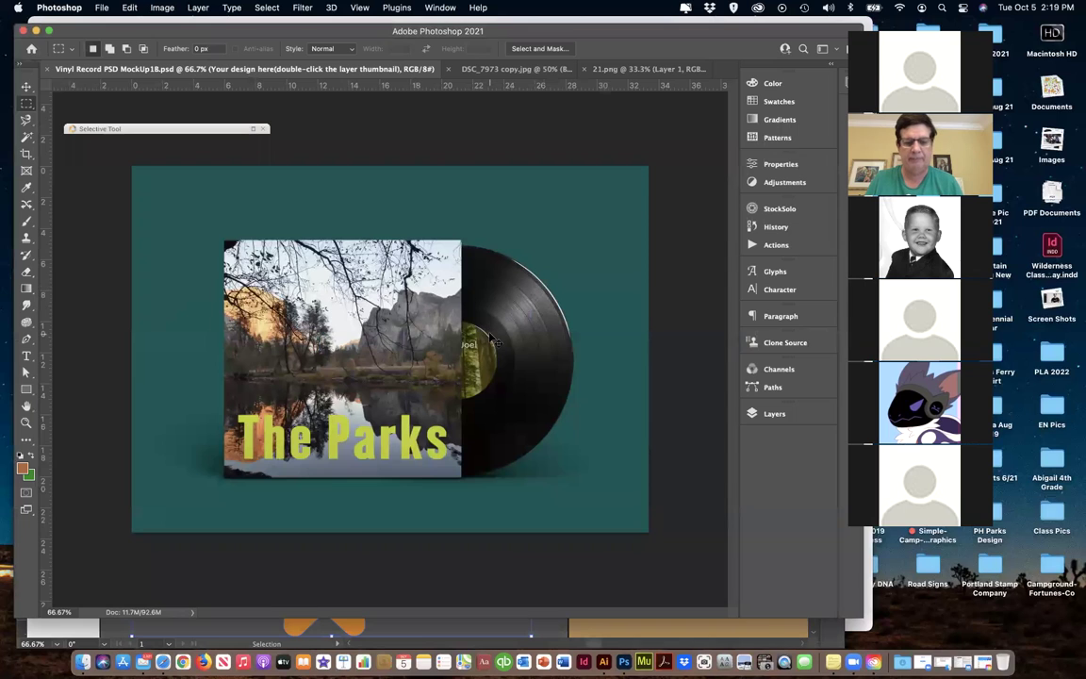
key("super+v")
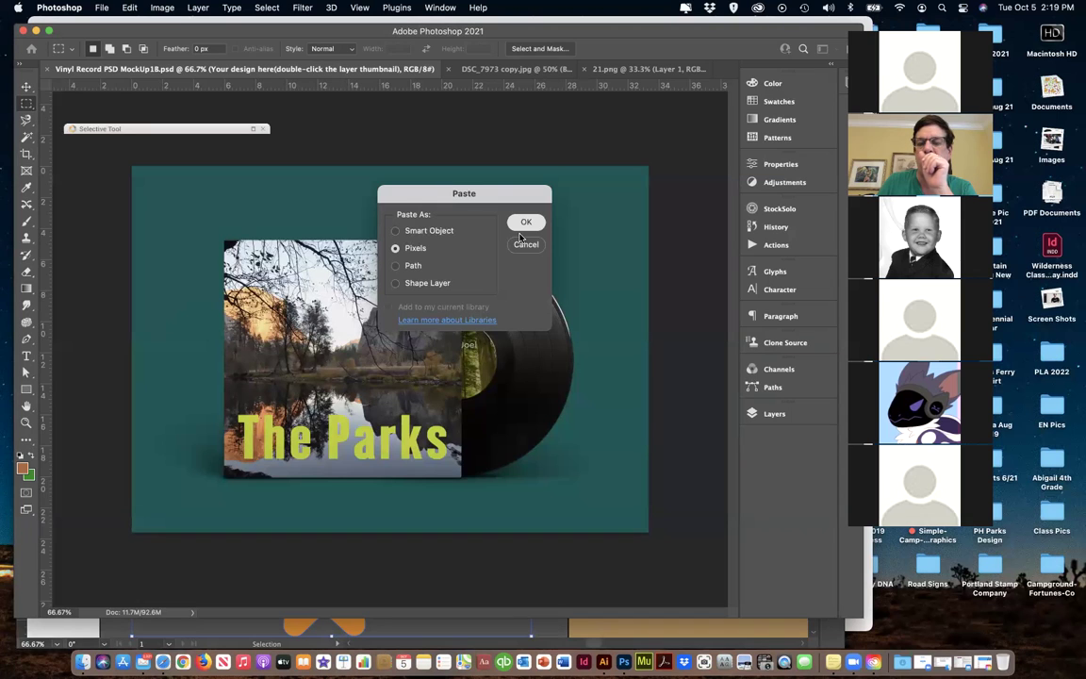
key("Return")
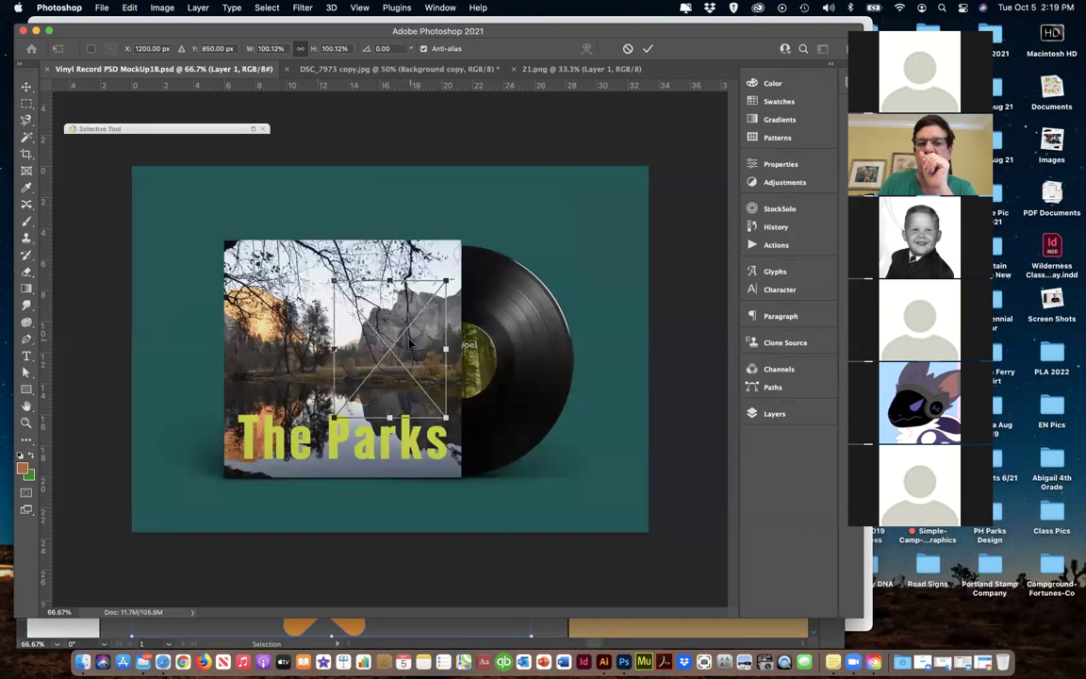
left_click_drag(388, 348, 569, 254)
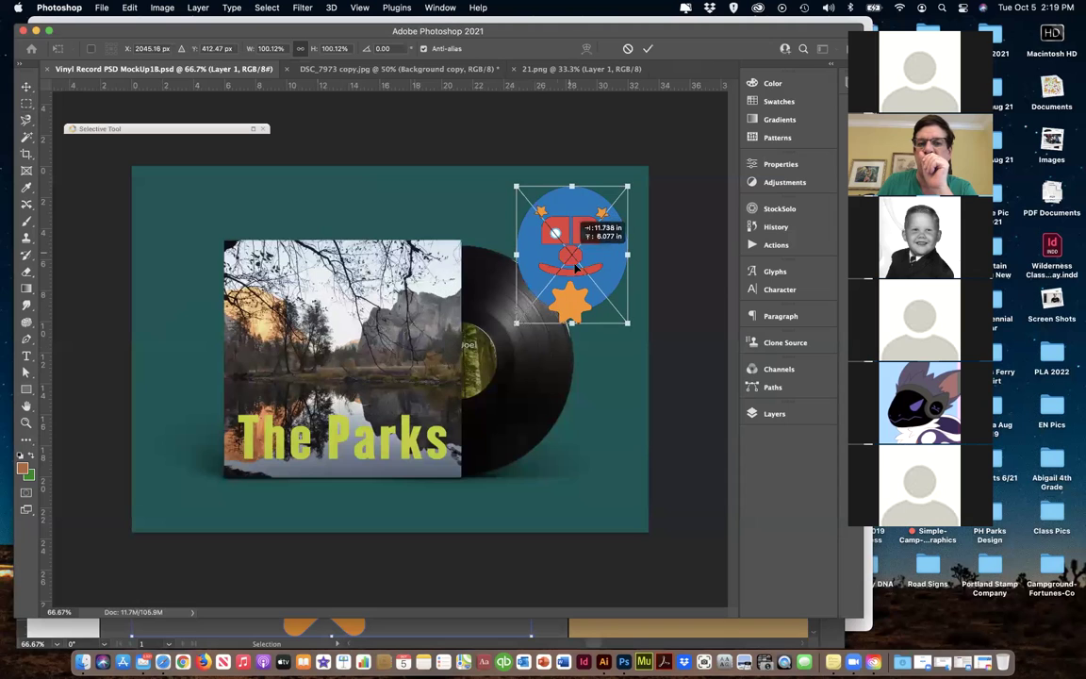
key("Return")
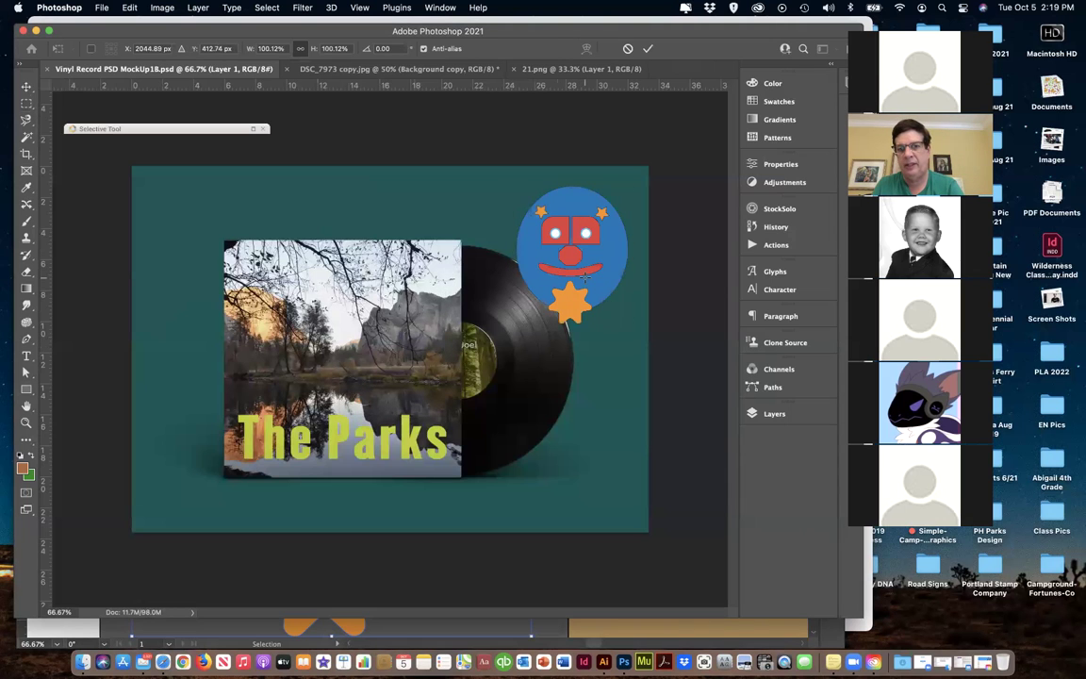
Check the pasted face's layer by hiding and showing Layer 1 in the Vinyl group.
key("m")
left_click(775, 413)
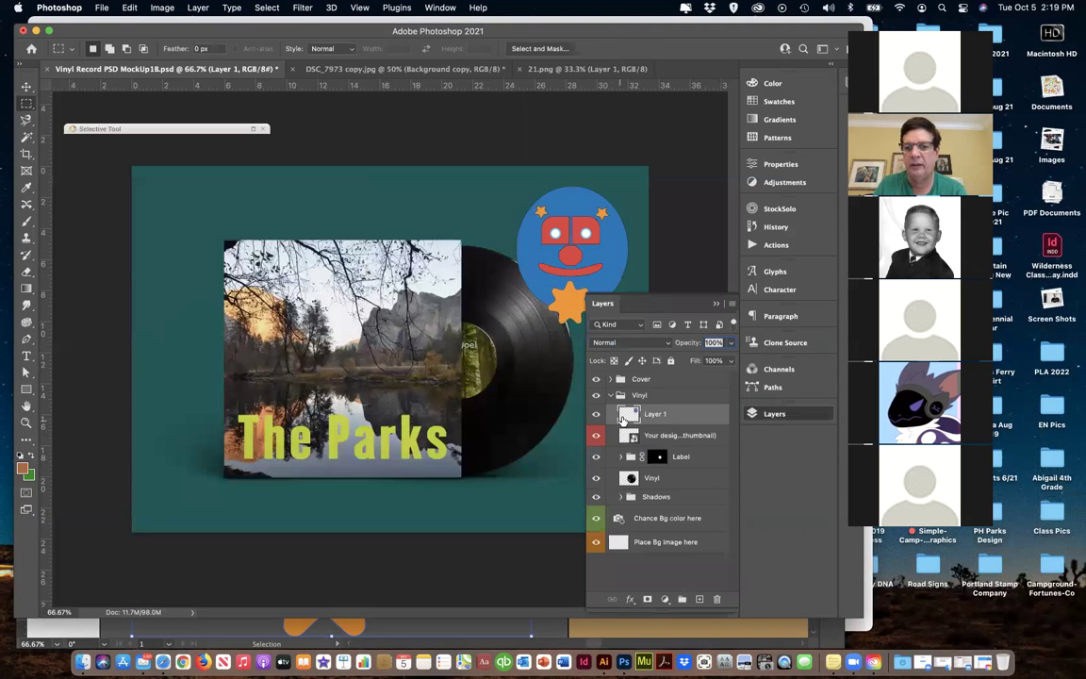
left_click(595, 416)
left_click(595, 416)
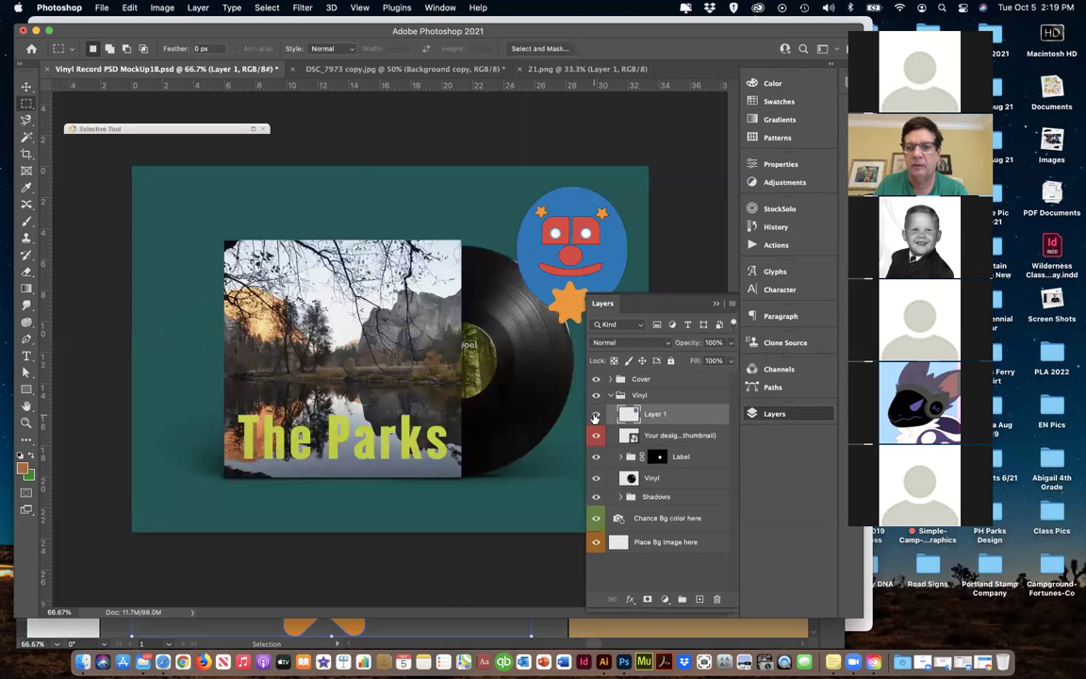
left_click(769, 416)
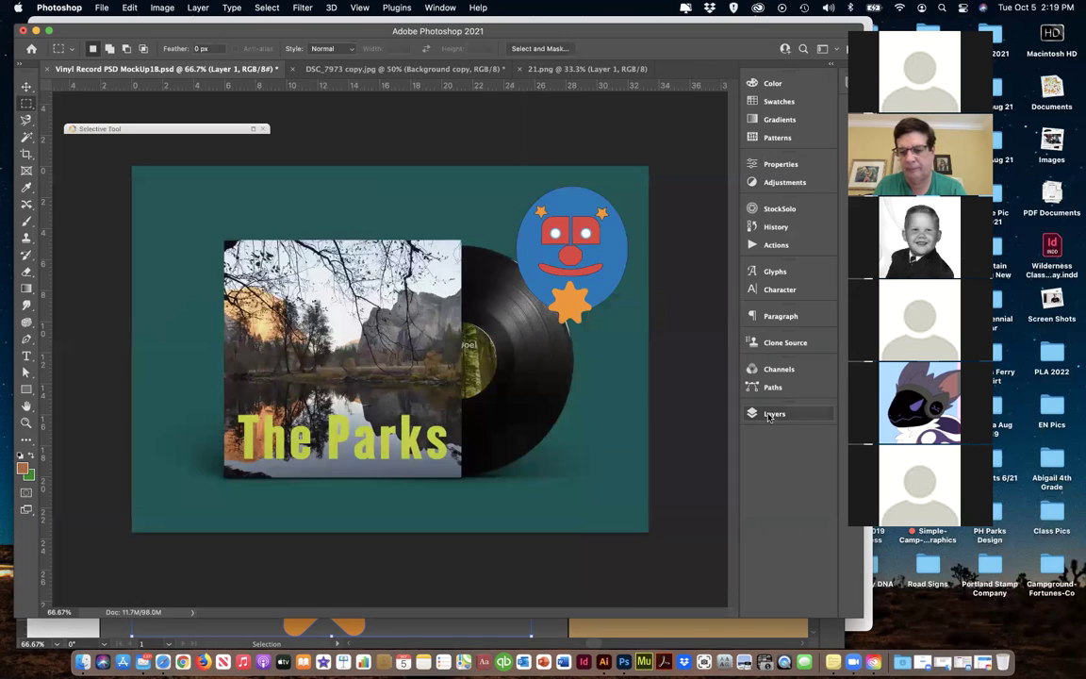
Examine the edges of the pasted pixel face around its mouth and orange star at 700% magnification.
key("super+equal")
key("super+equal")
key("super+equal")
key("super+equal")
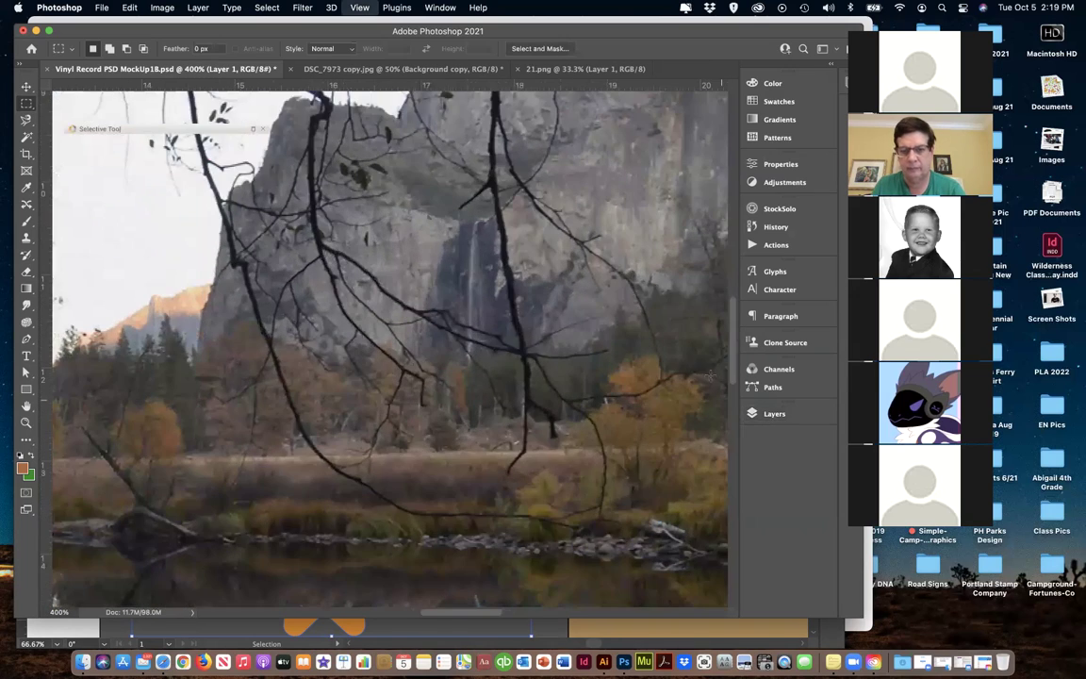
scroll(704, 363, "right", 10)
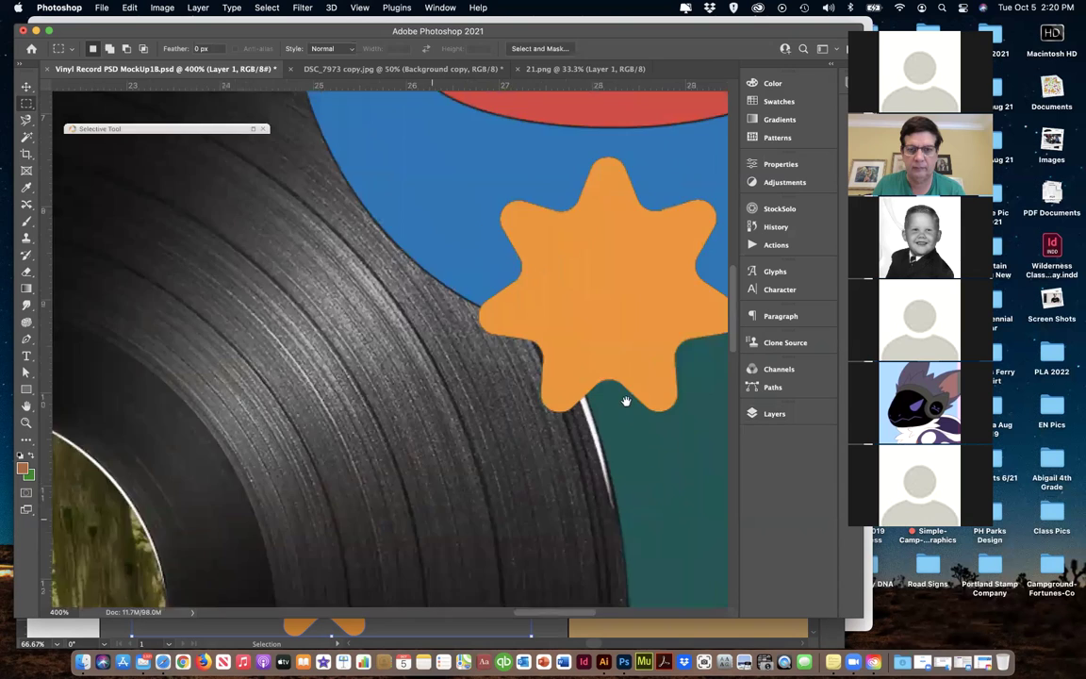
key("super+equal")
key("super+equal")
key("super+equal")
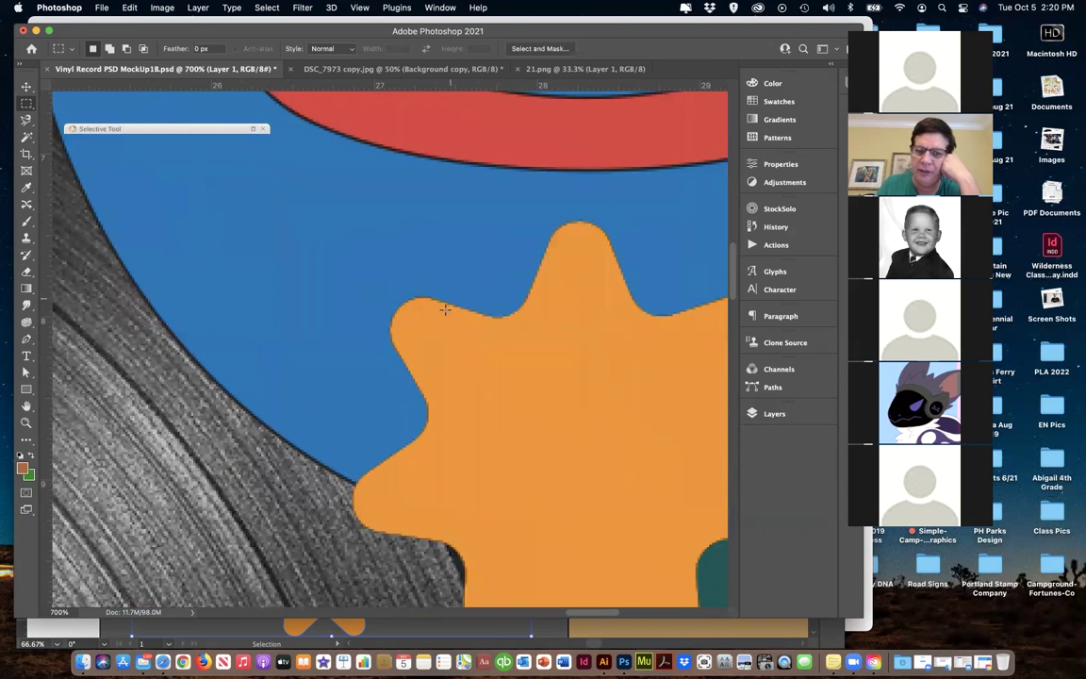
Inspect the mockup's print settings, including scaled print size and resolution, and leave without printing.
left_click(100, 7)
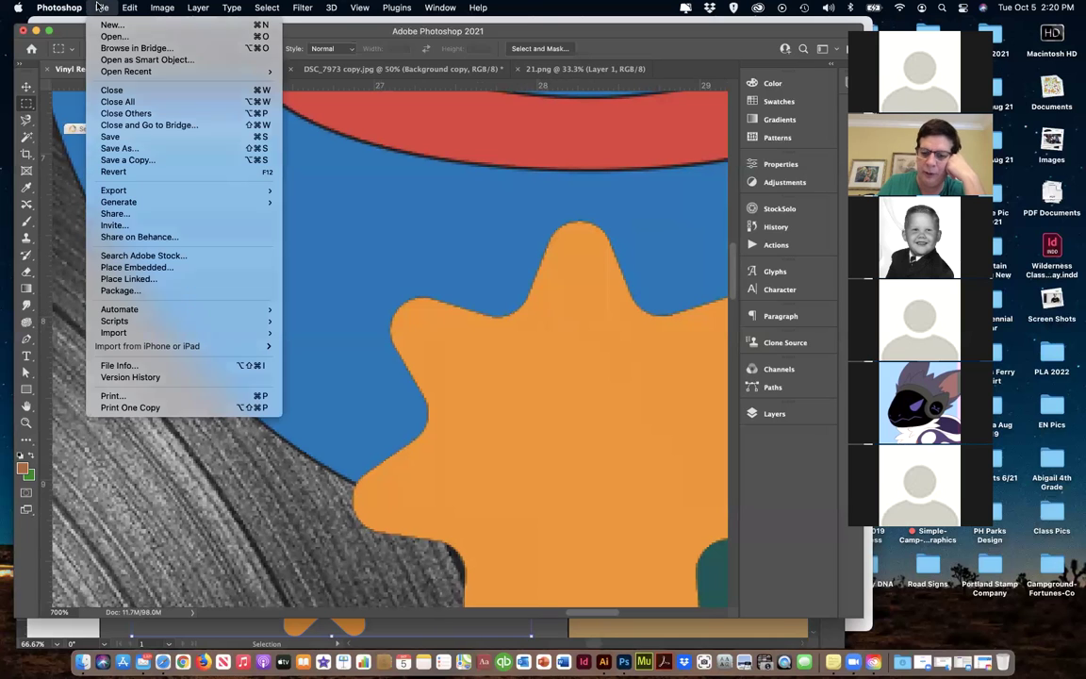
left_click(100, 8)
left_click(100, 8)
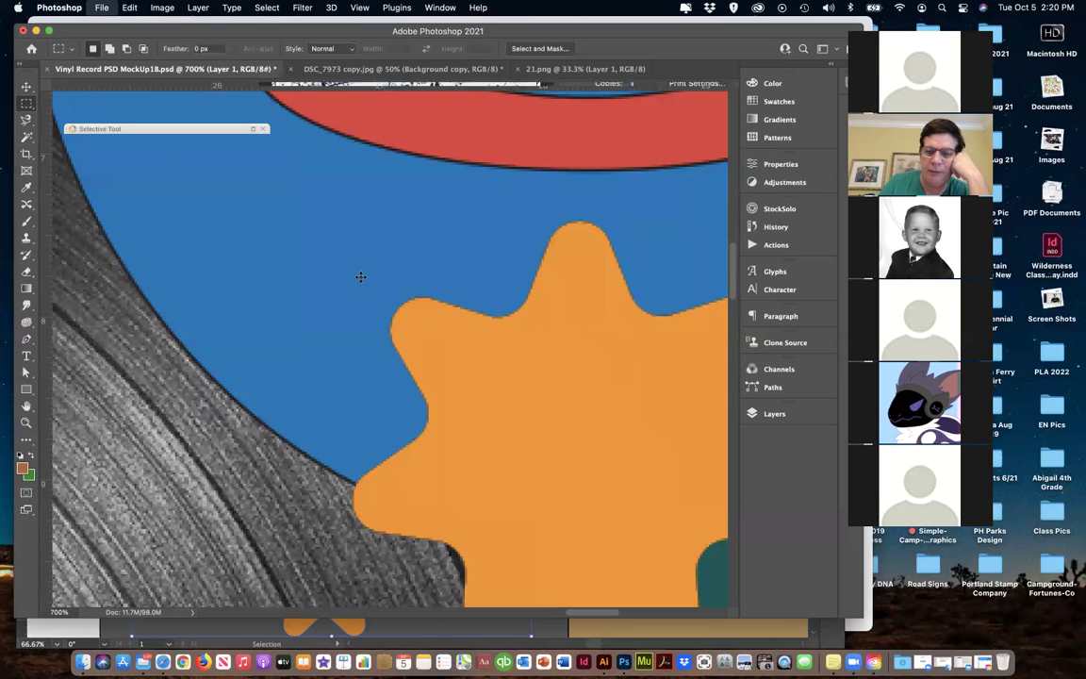
key("super+p")
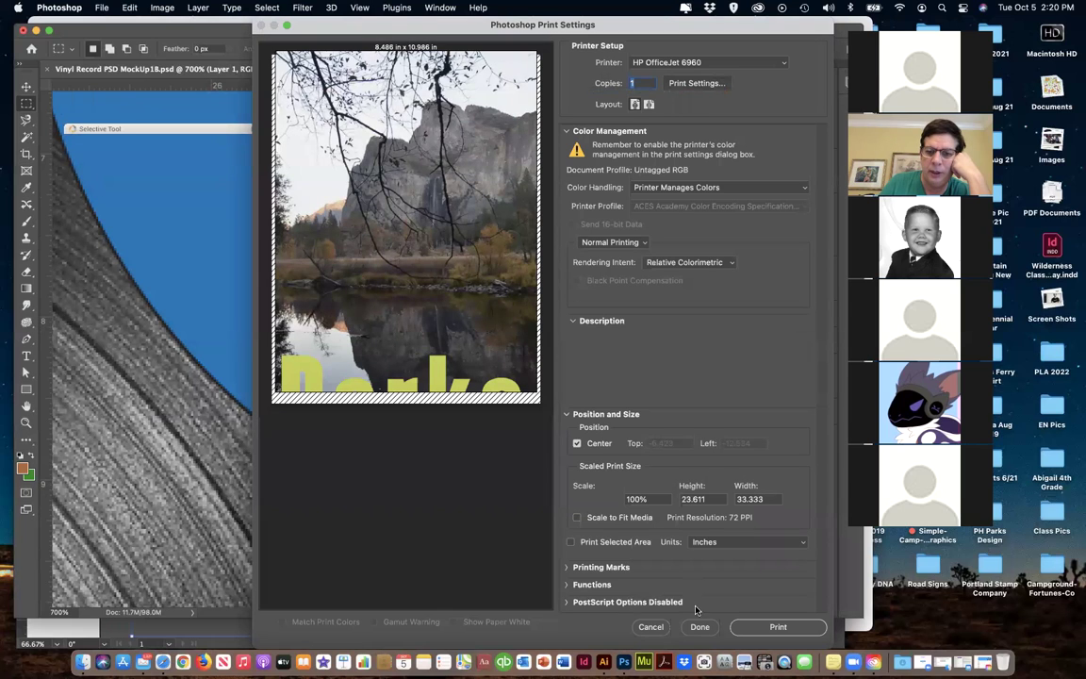
left_click(650, 627)
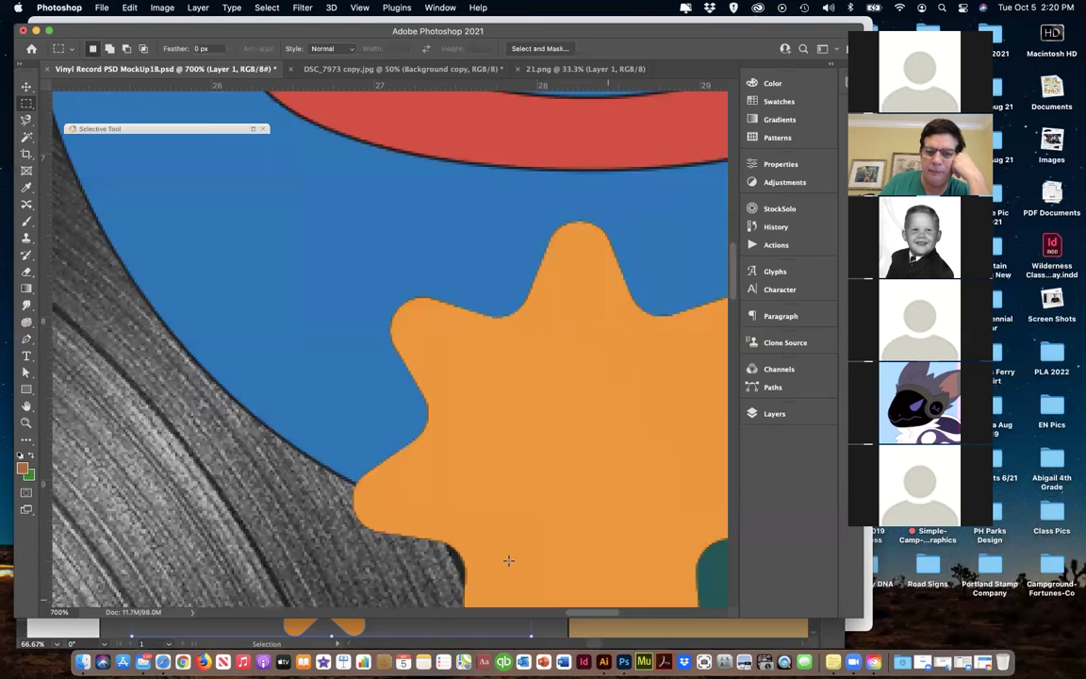
Paste the copied face again as a Smart Object, inspect its nose at 1200% magnification, and commit the placement.
key("super+v")
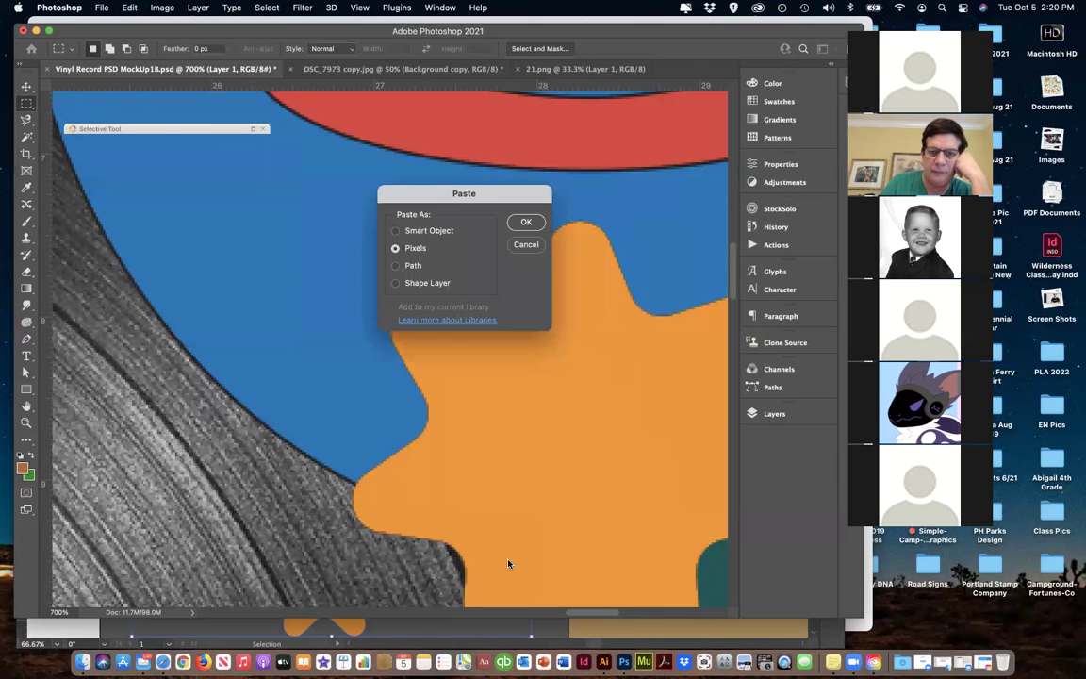
left_click(415, 230)
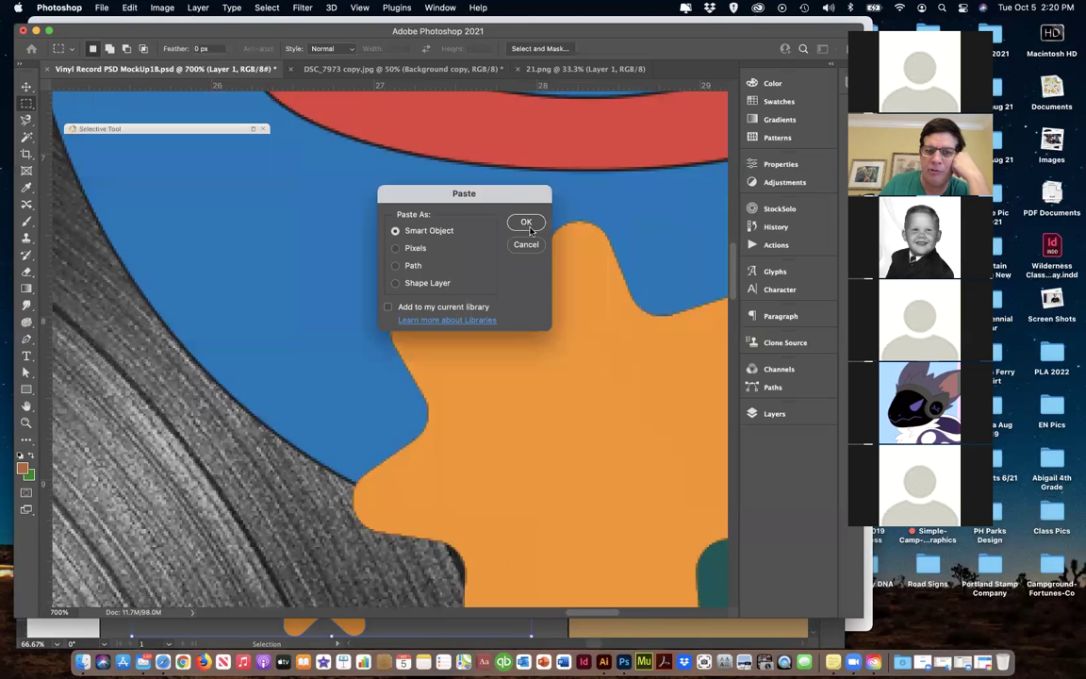
left_click(526, 231)
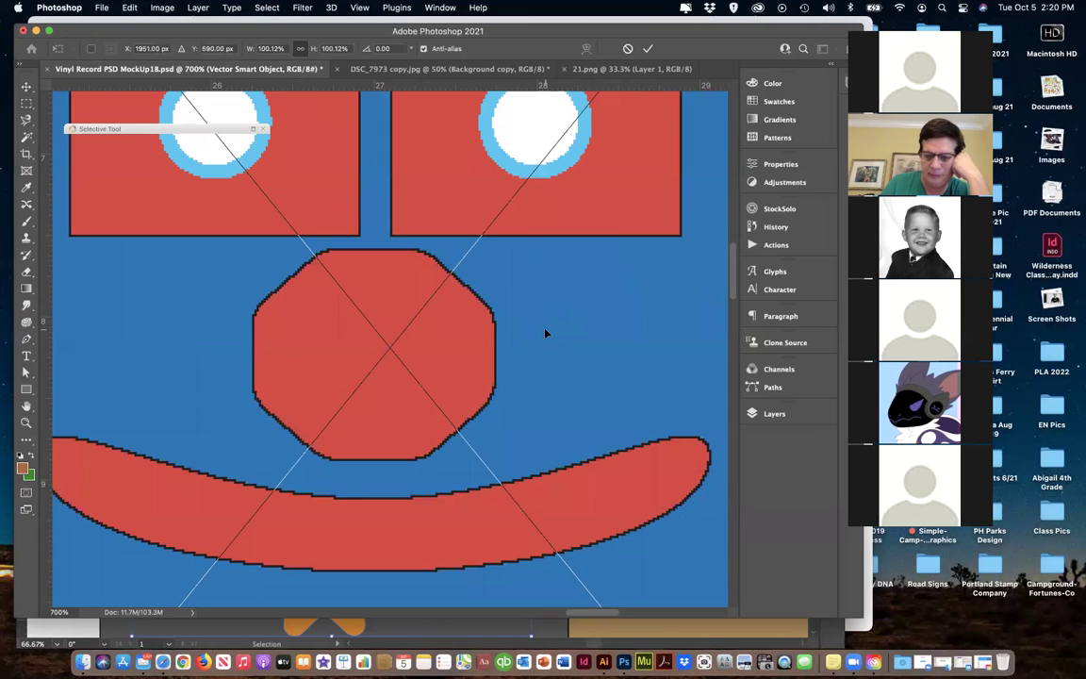
key("super+equal")
key("super+equal")
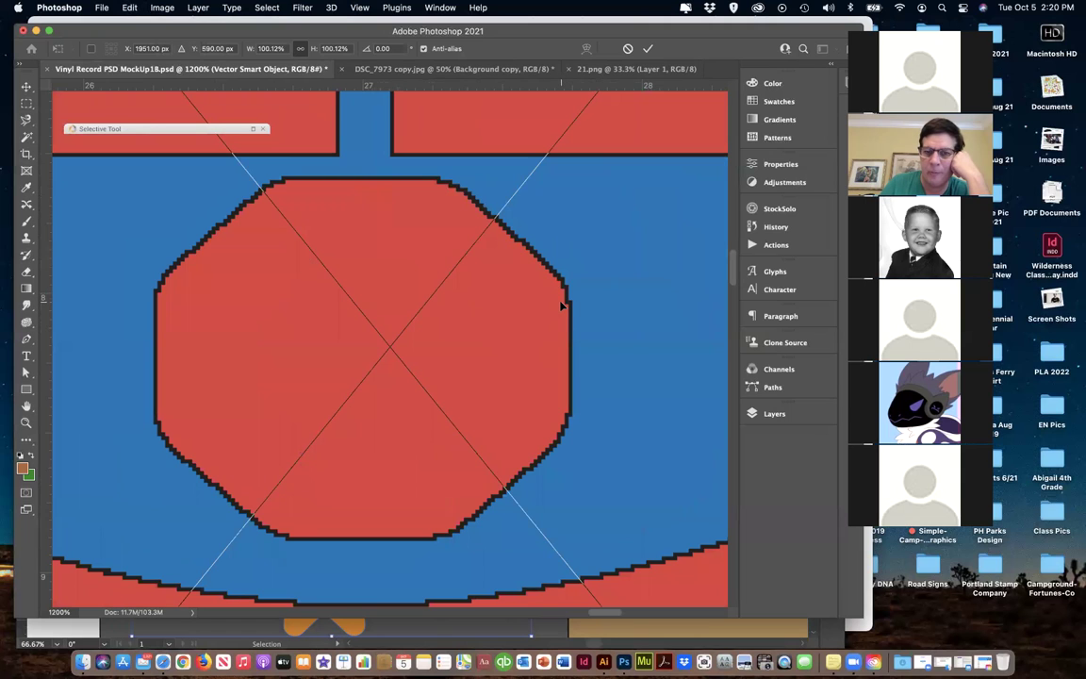
key("Return")
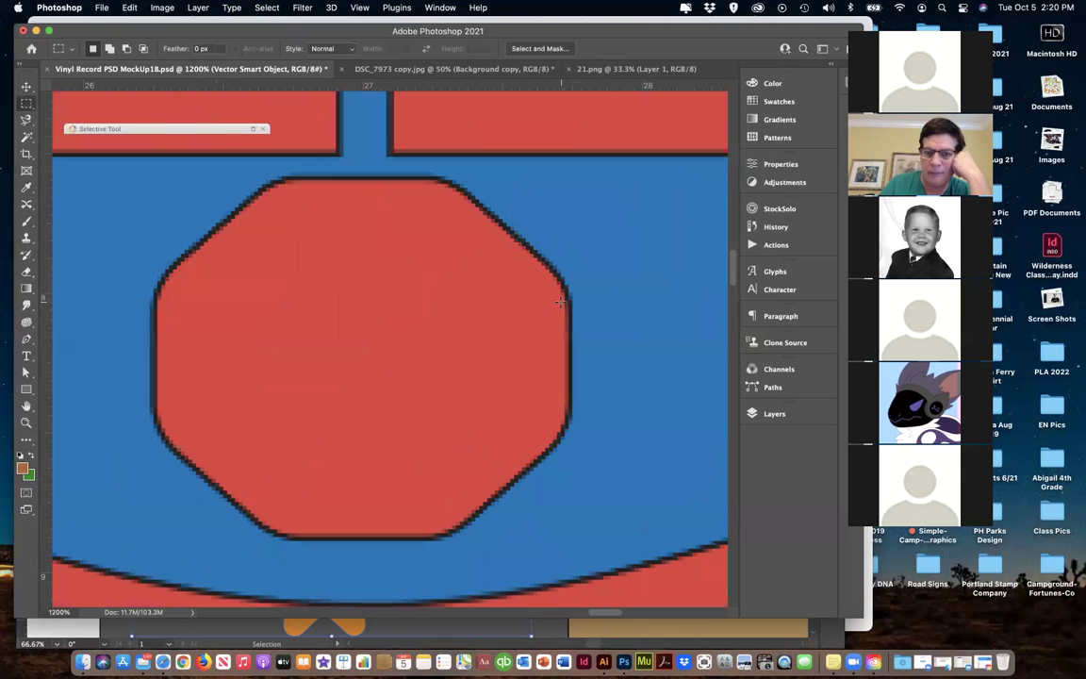
Hide Layer 1, the pixel version of the face, and activate the Move tool.
left_click(774, 413)
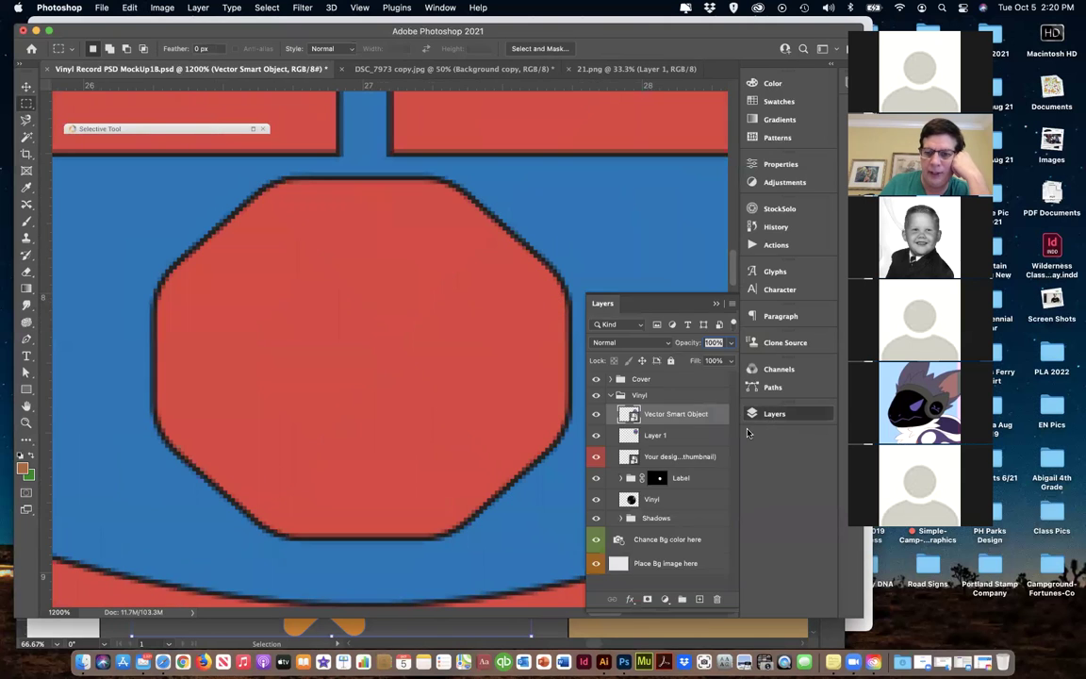
left_click(596, 436)
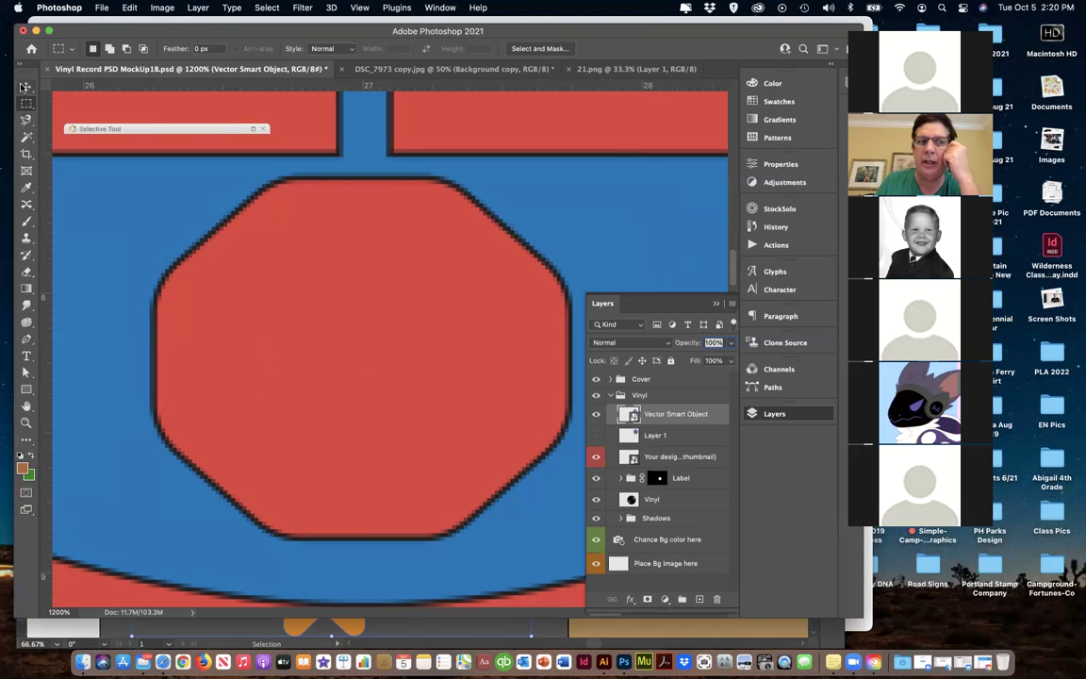
key("v")
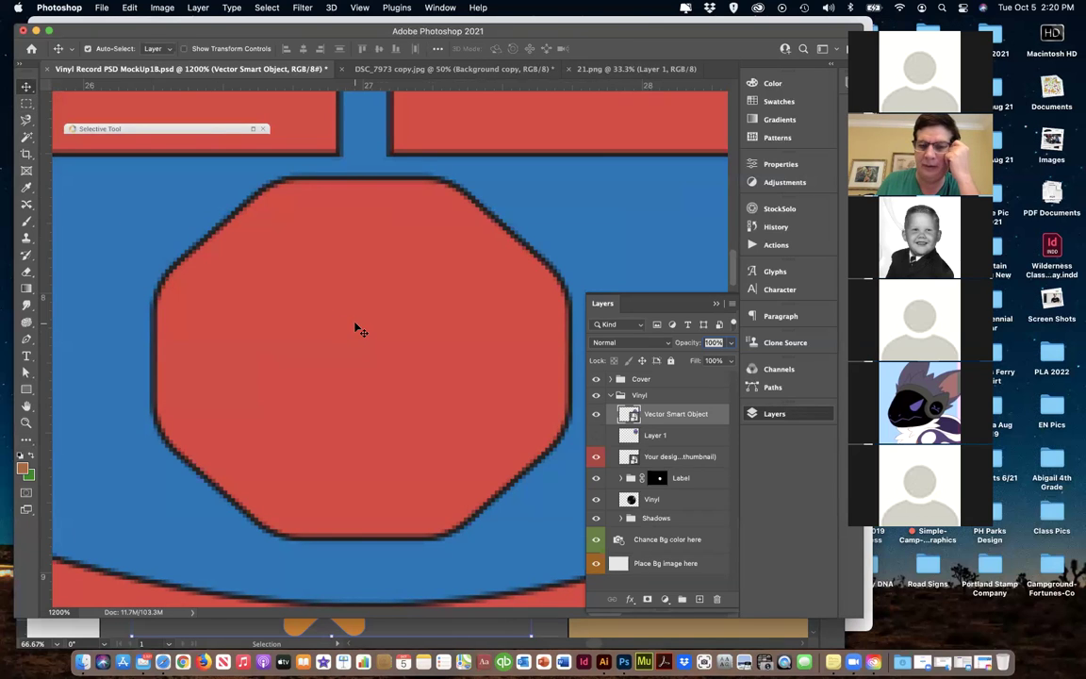
Open the Vector Smart Object's contents in Illustrator and recolor the large blue face ellipse green.
double_click(631, 416)
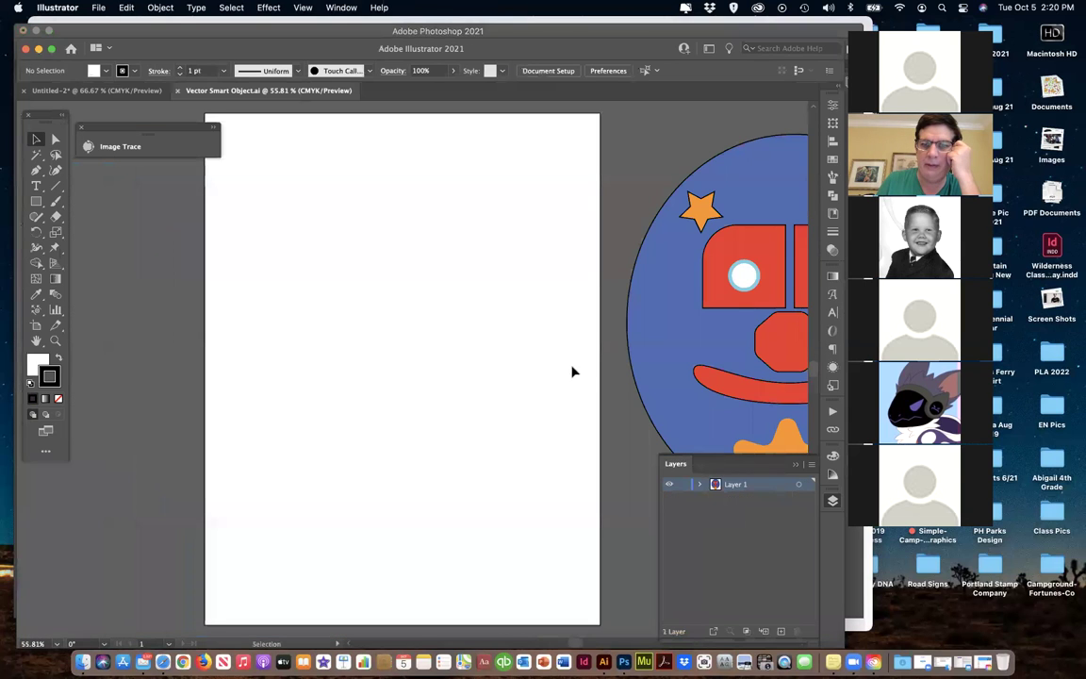
scroll(572, 371, "right", 5)
scroll(596, 374, "right", 2)
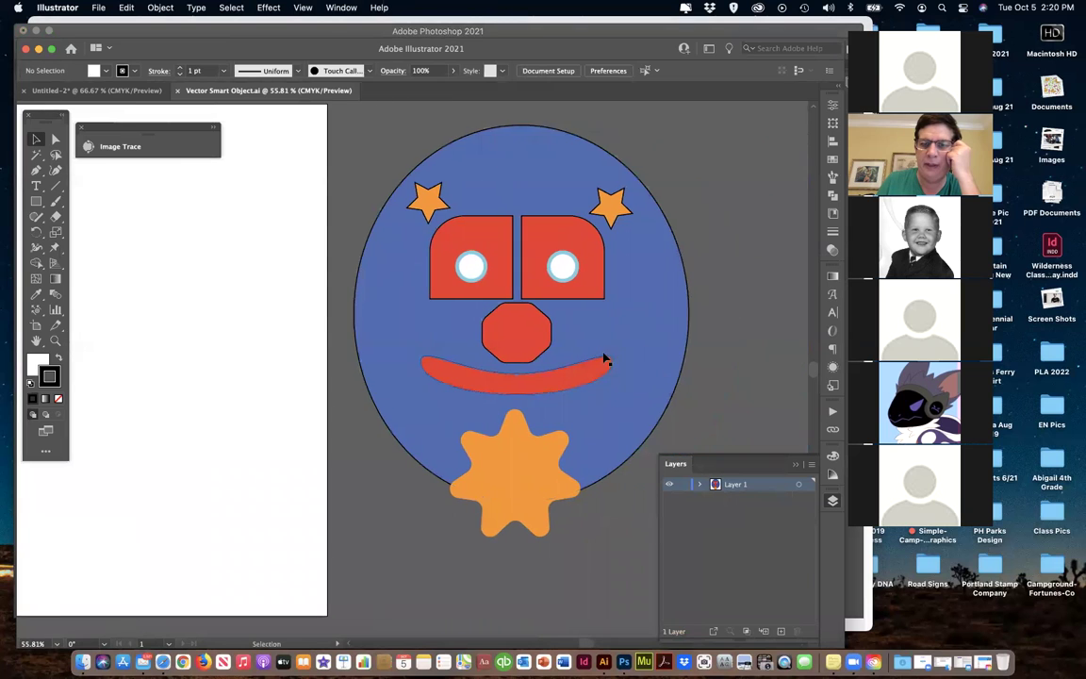
left_click(635, 342)
left_click(36, 364)
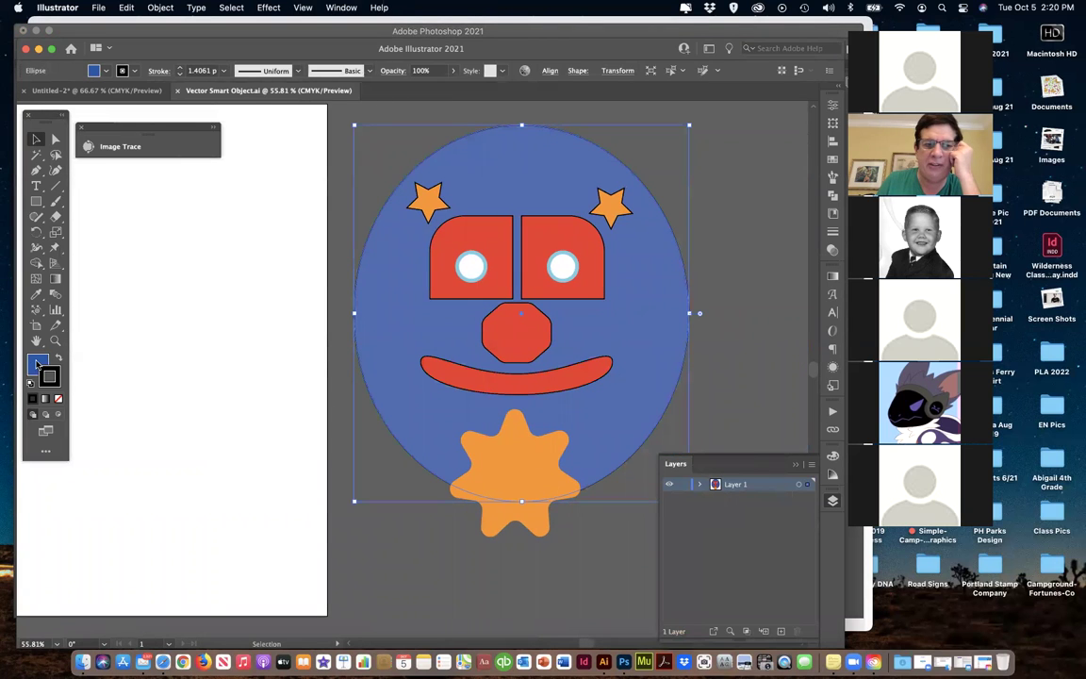
left_click(716, 536)
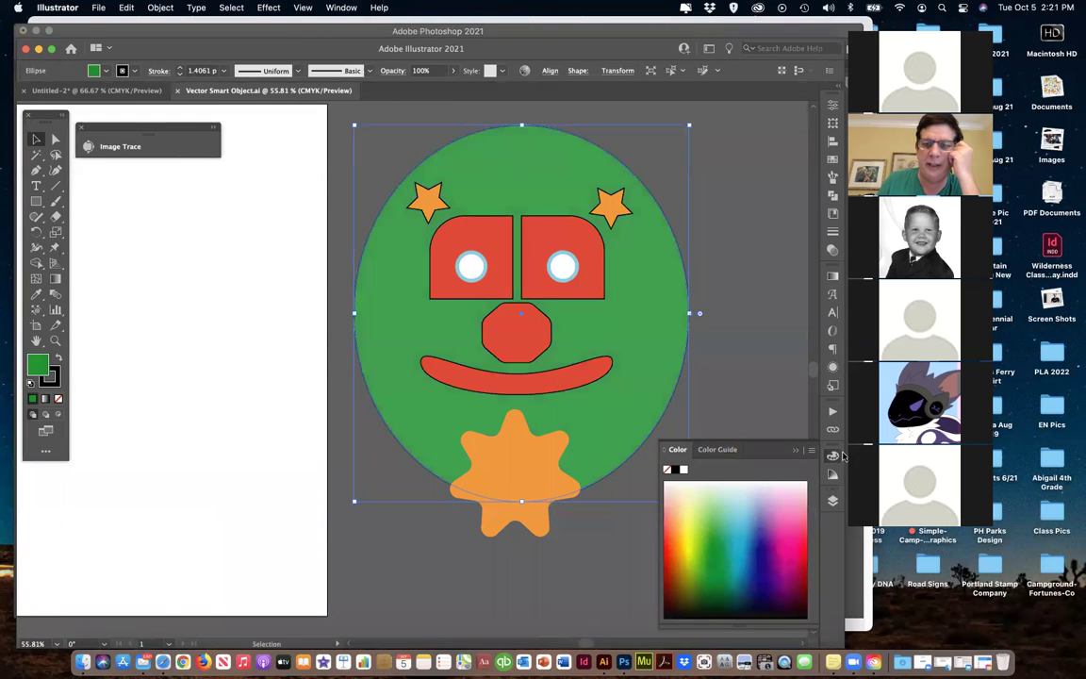
left_click(752, 415)
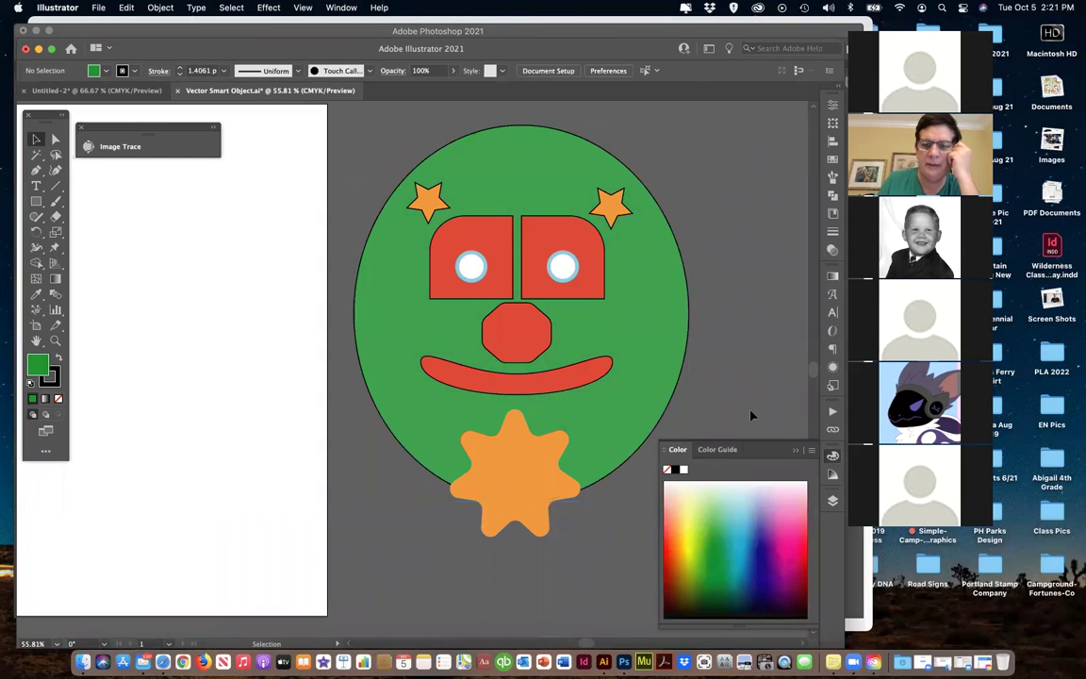
Save the edited Vector Smart Object.ai and close the document.
key("super+s")
key("v")
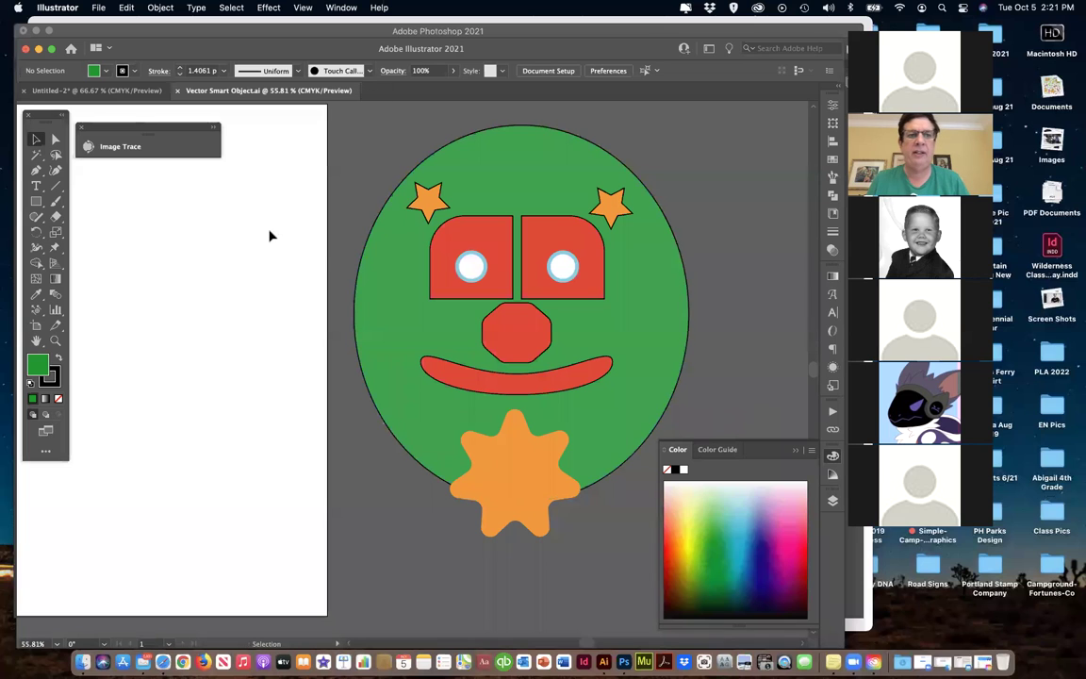
left_click(177, 92)
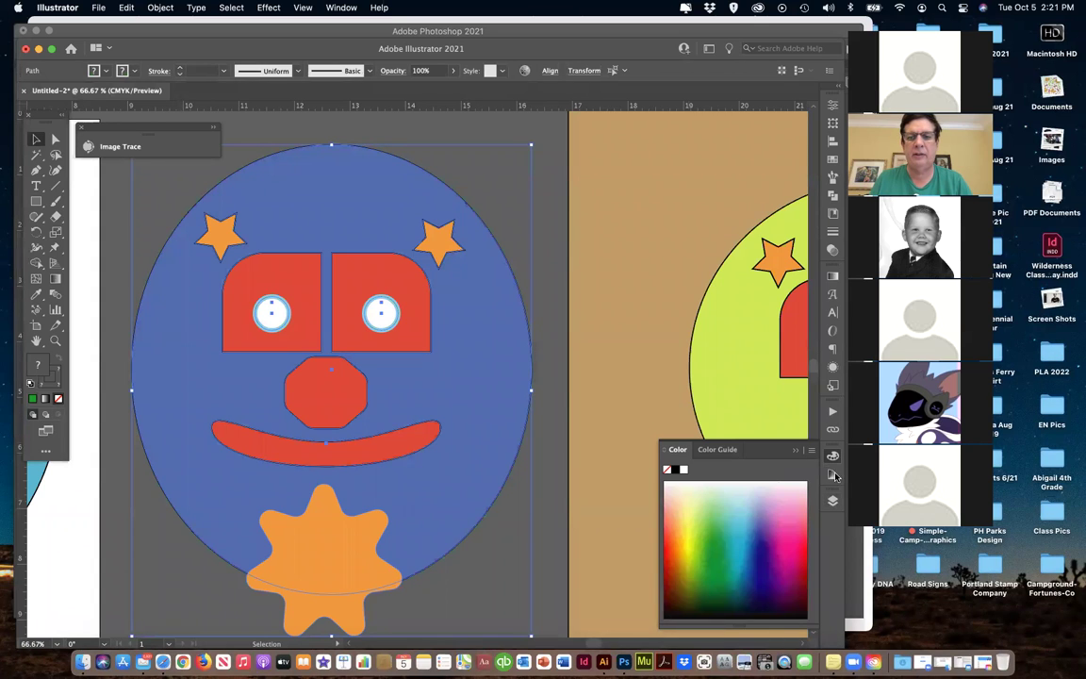
Show the Layers list of the original artwork, then switch to Photoshop and view the updated smart object face at 100%.
left_click(833, 500)
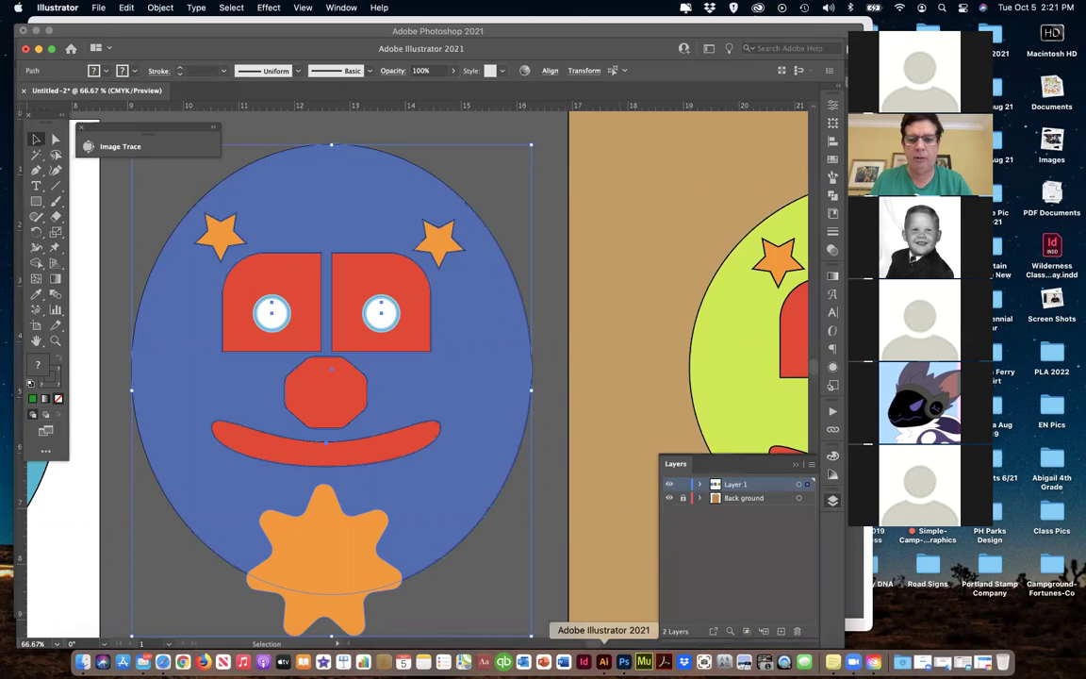
left_click(623, 661)
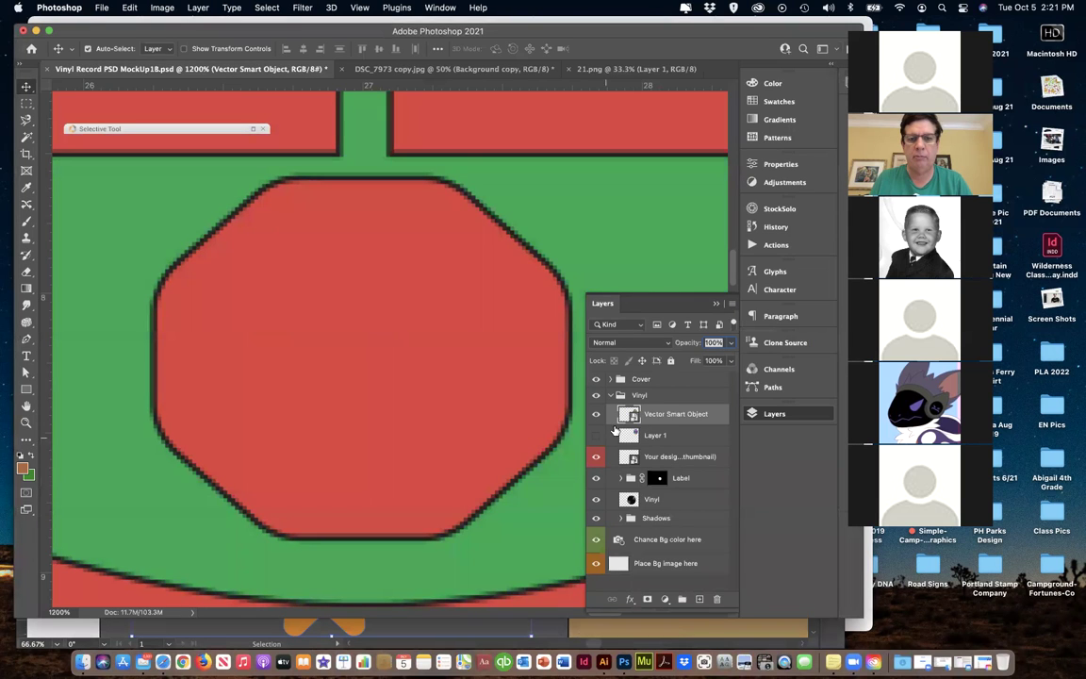
key("super+minus")
key("super+minus")
key("super+minus")
key("super+minus")
key("super+minus")
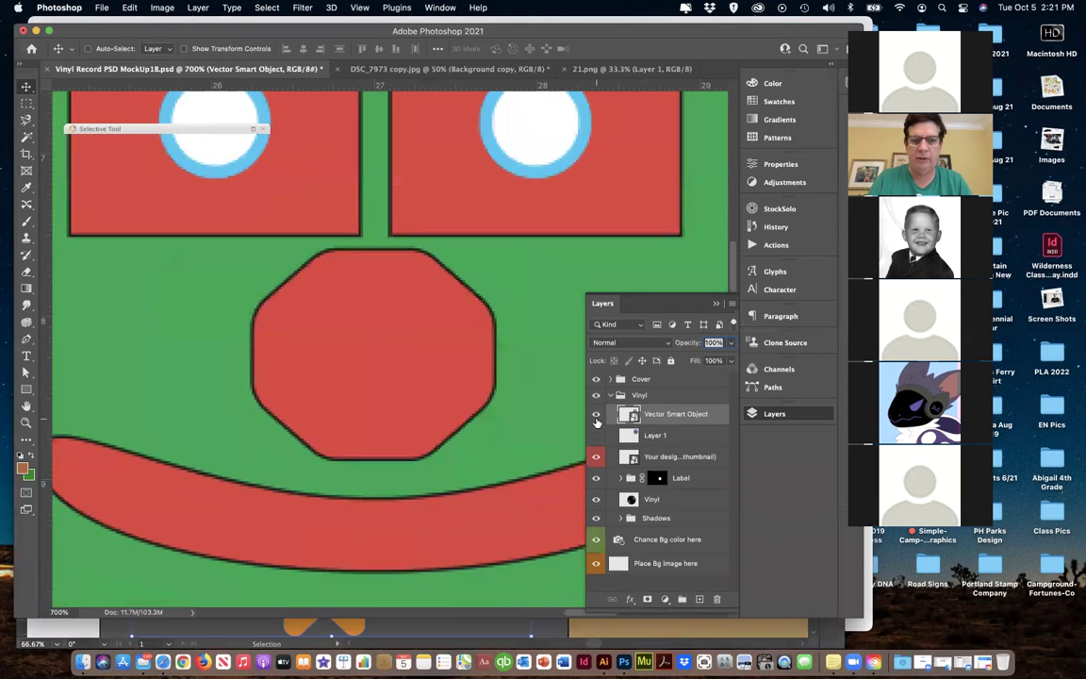
key("super+minus")
key("super+minus")
key("super+minus")
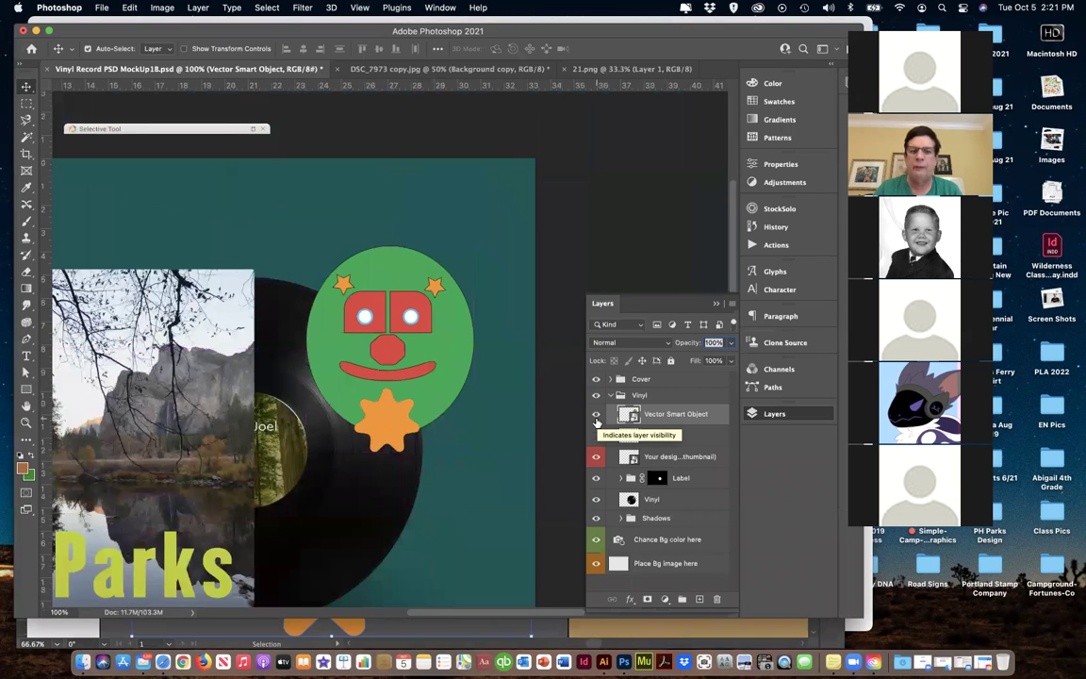
Move the green smart object face toward the mockup background's upper-right corner, then show Layer 1 and place its blue face directly below.
left_click_drag(416, 402, 460, 373)
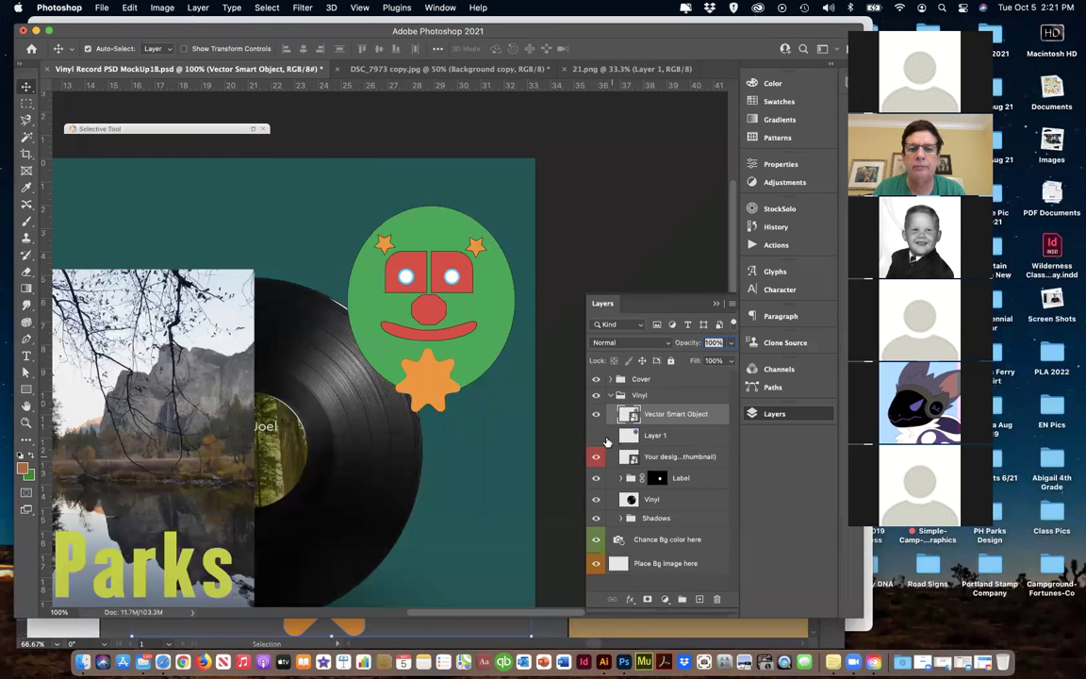
left_click_drag(423, 300, 434, 281)
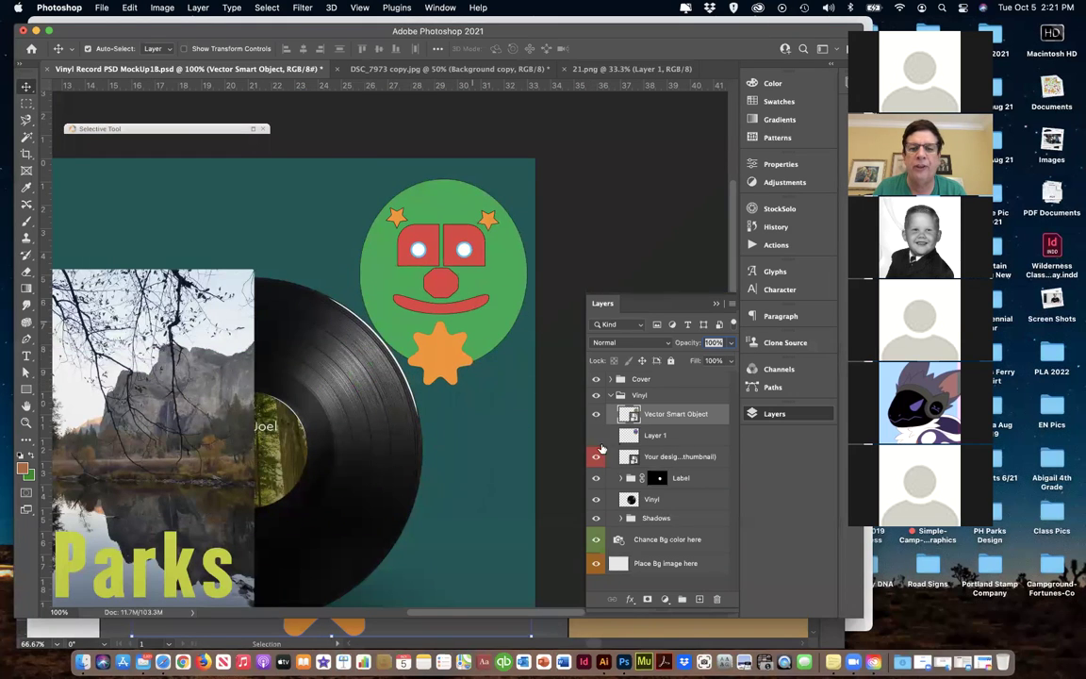
left_click(596, 434)
left_click_drag(334, 293, 496, 500)
left_click(440, 321)
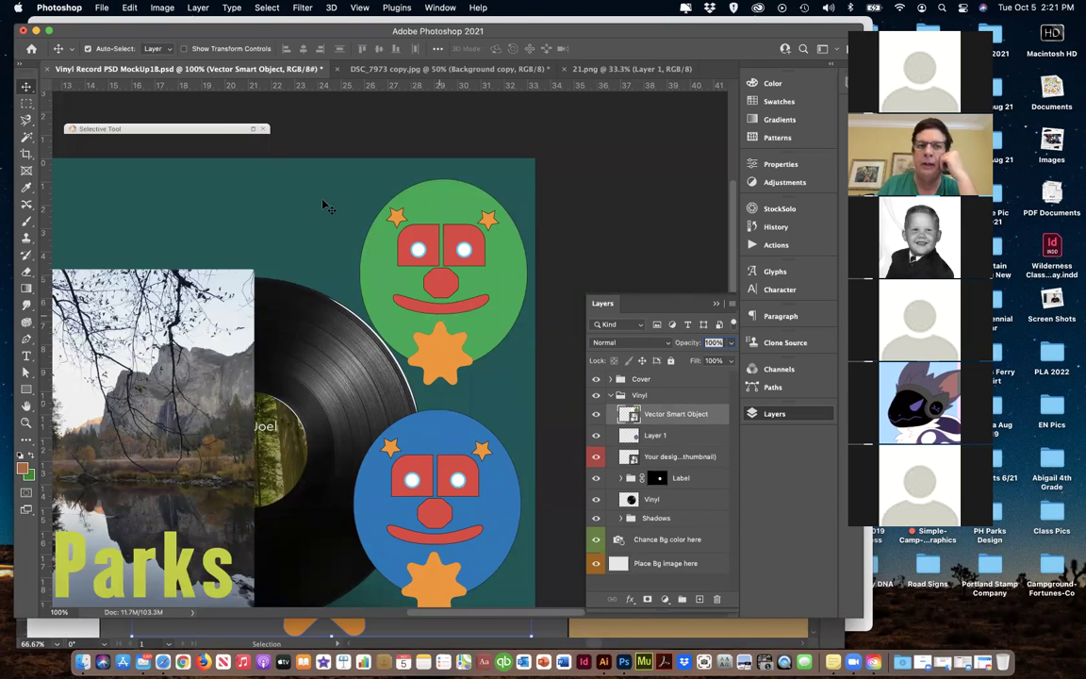
Switch to Illustrator, examine the original blue face's vector edges at 200%, then return to 66.67% with nothing selected.
scroll(323, 204, "up", 5)
left_click(603, 662)
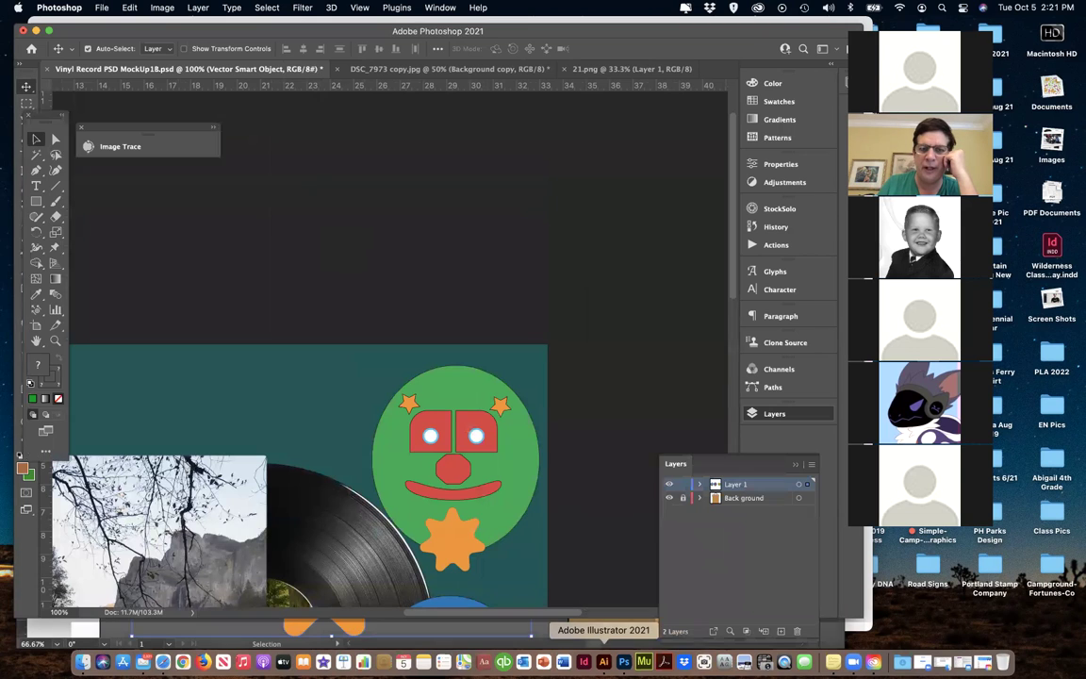
key("super+equal")
key("super+equal")
key("super+equal")
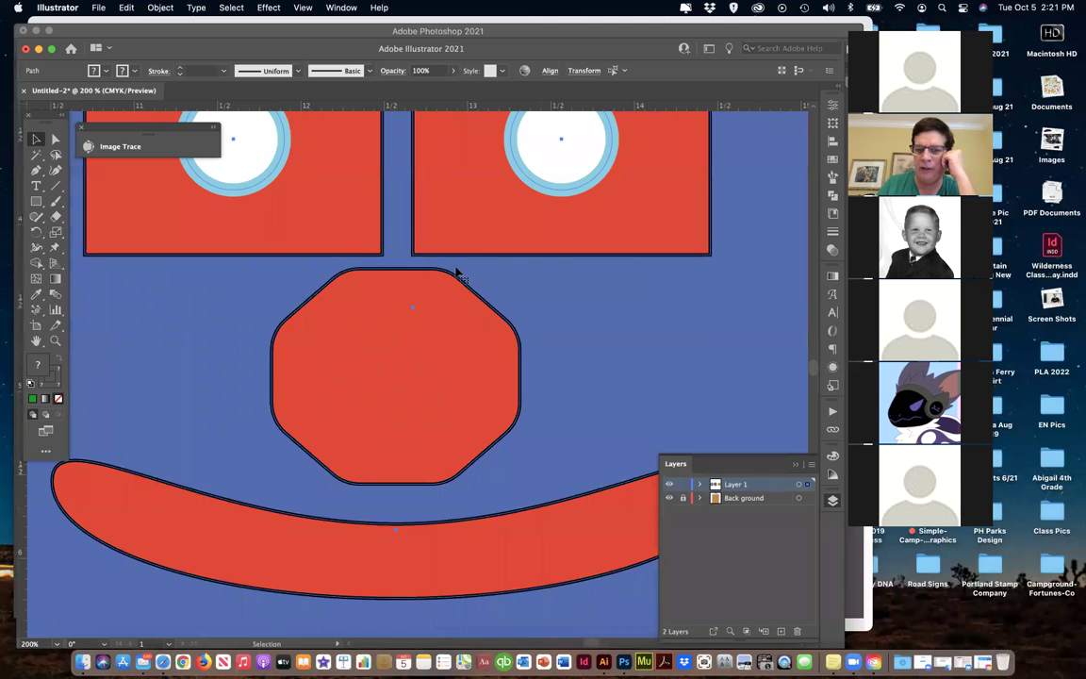
key("a")
key("super+minus")
key("super+minus")
key("super+minus")
key("super+minus")
key("v")
left_click(625, 272)
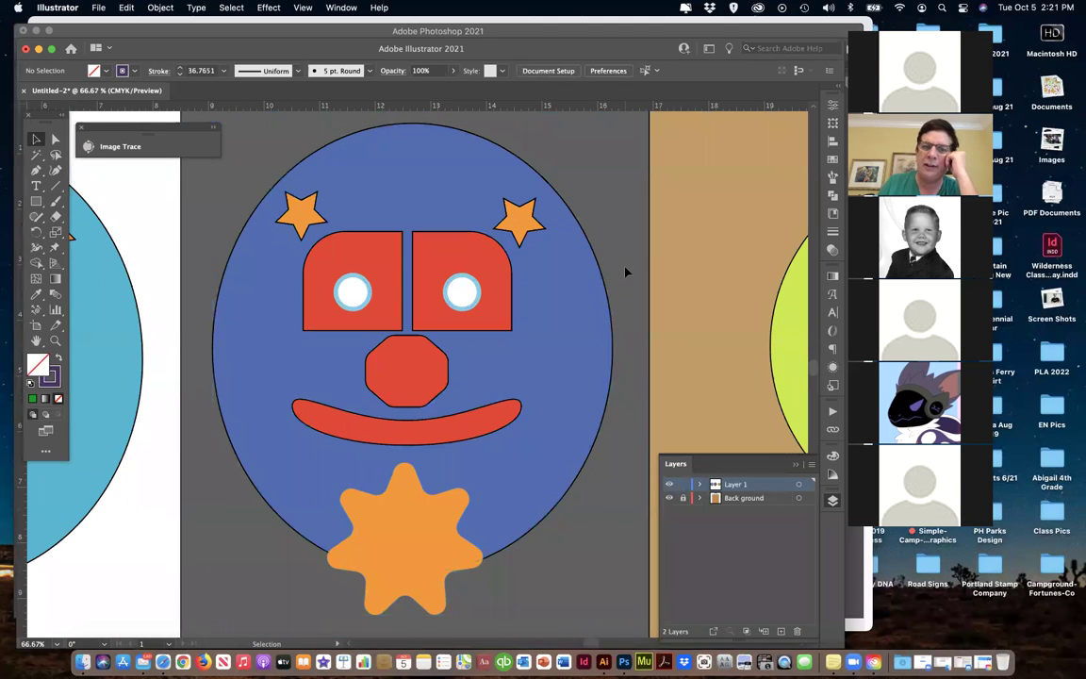